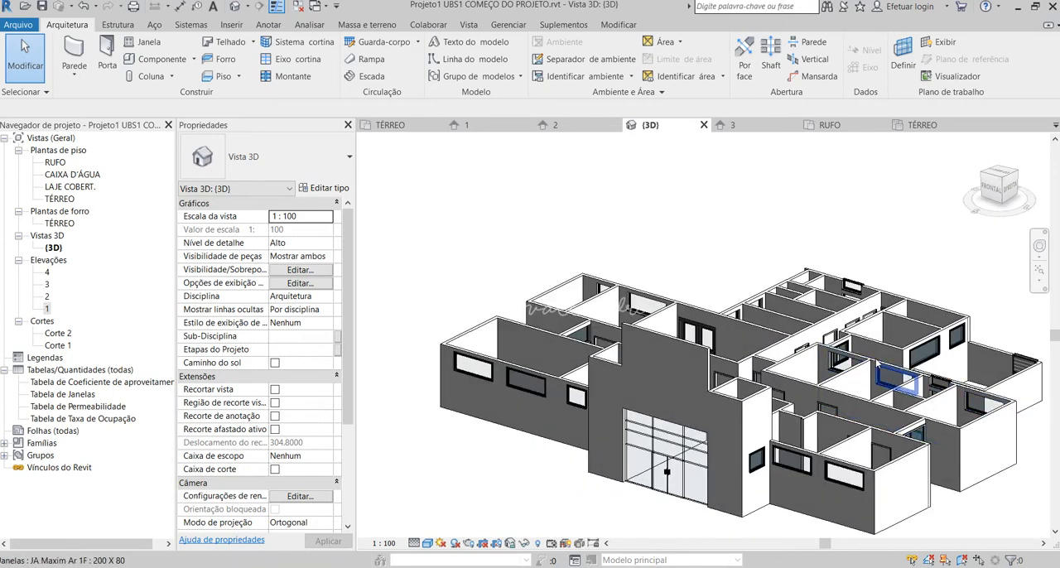
Examine the building model from the front, the rear and the sides in the 3D view.
shift+middle_drag(878, 364, 538, 341)
shift+middle_drag(665, 364, 695, 392)
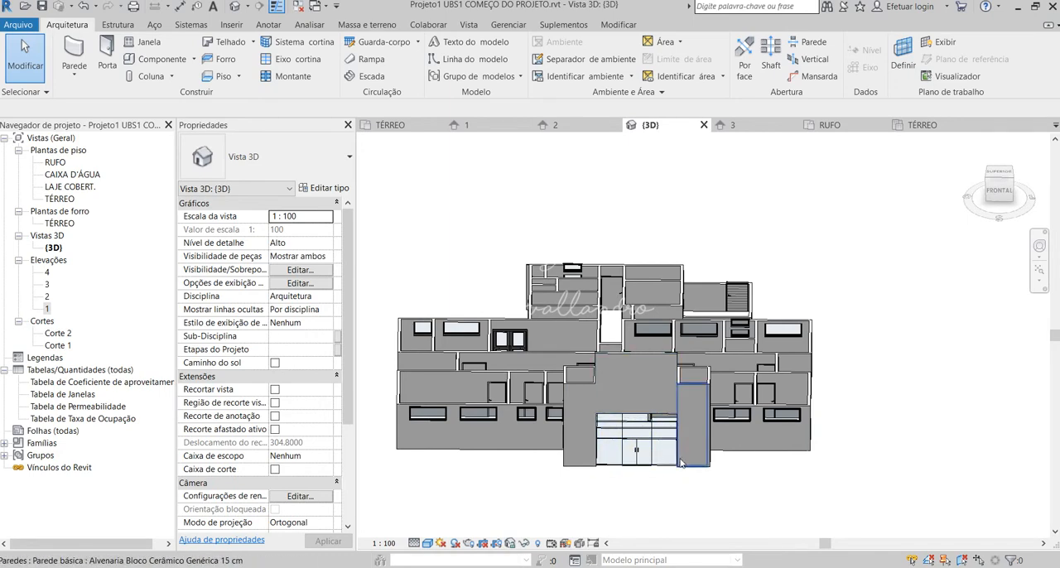
shift+middle_drag(696, 463, 714, 476)
scroll(752, 504, up, 2)
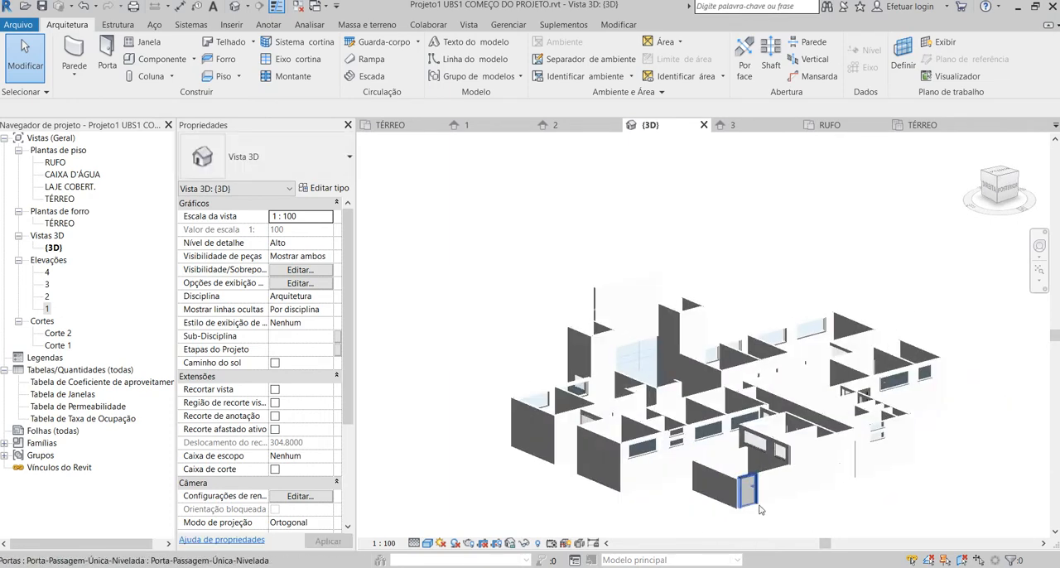
shift+middle_drag(853, 508, 781, 502)
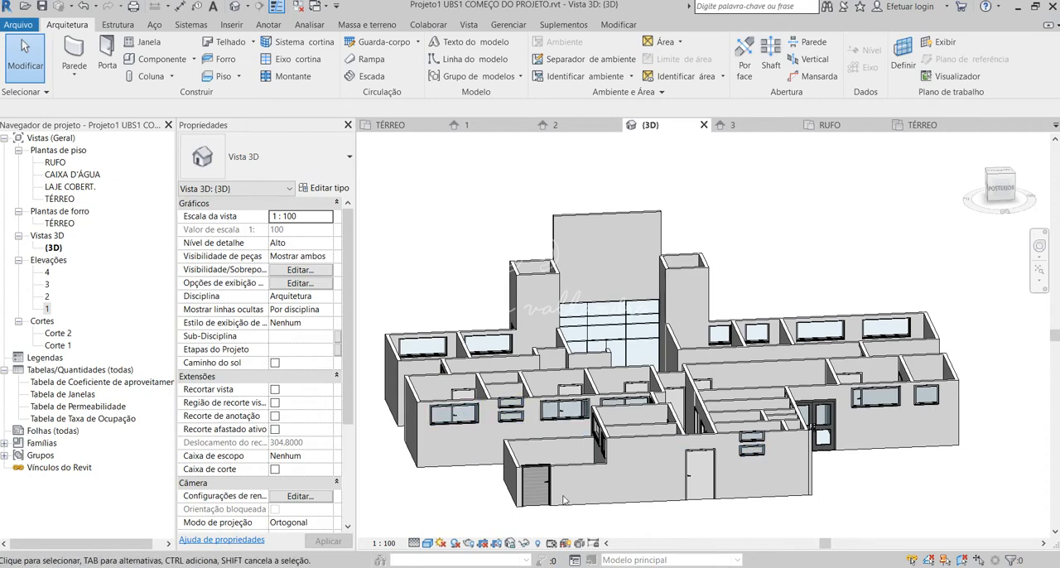
mouse_move(847, 463)
shift+middle_down()
mouse_move(770, 442)
mouse_move(505, 452)
mouse_move(648, 461)
mouse_move(589, 497)
shift+middle_up()
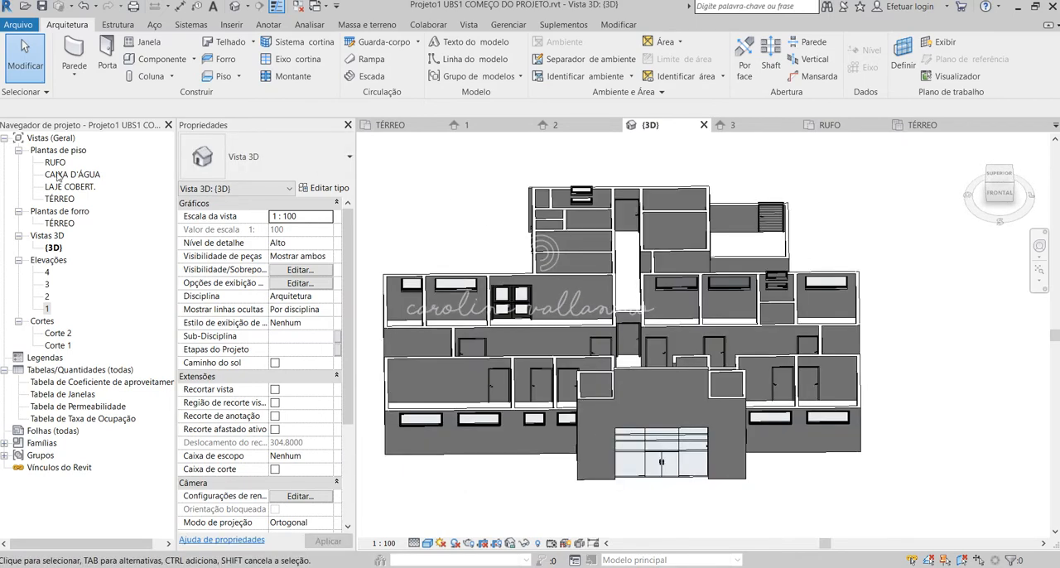
Open the TÉRREO floor plan and examine its rooms, walls and doors over the imported drawing.
double_click(58, 200)
scroll(568, 473, down, 4)
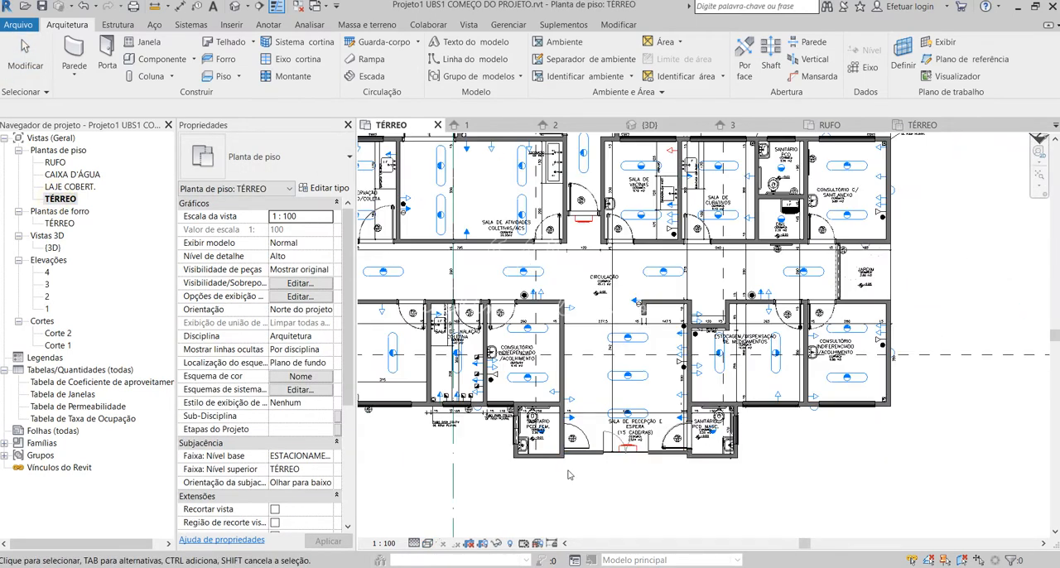
scroll(568, 473, down, 2)
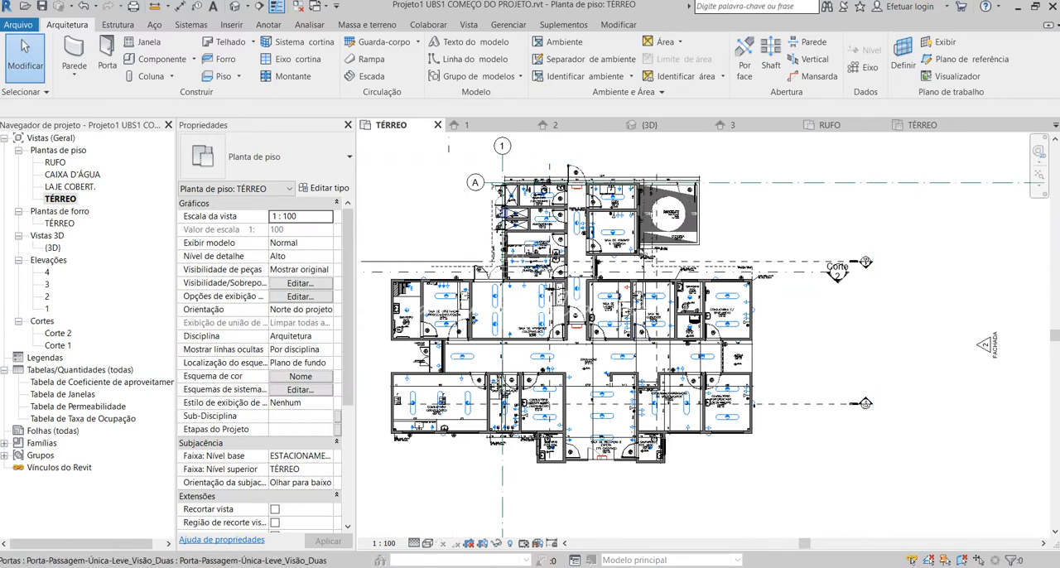
scroll(391, 223, up, 1)
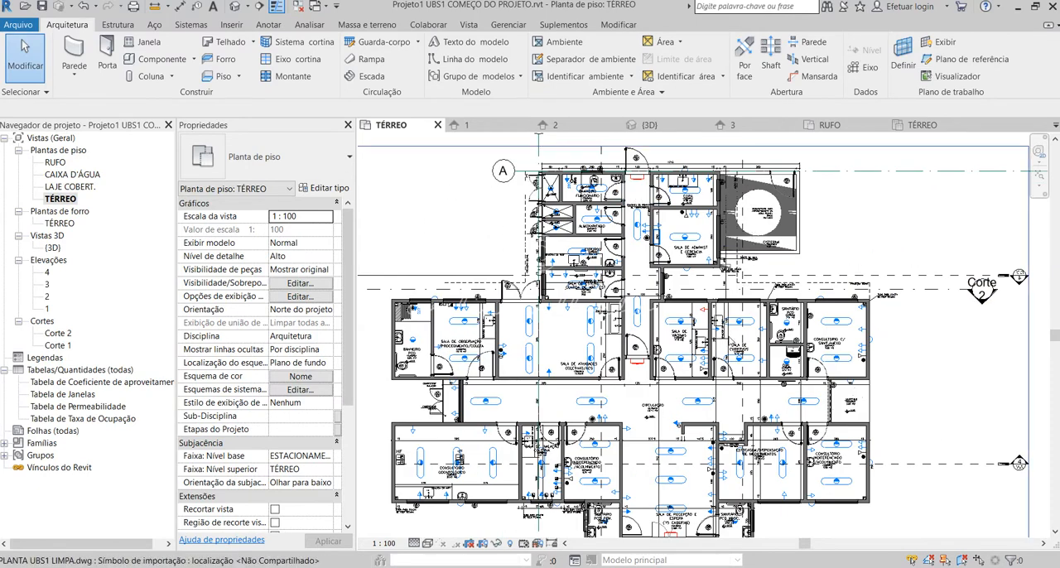
scroll(586, 299, down, 1)
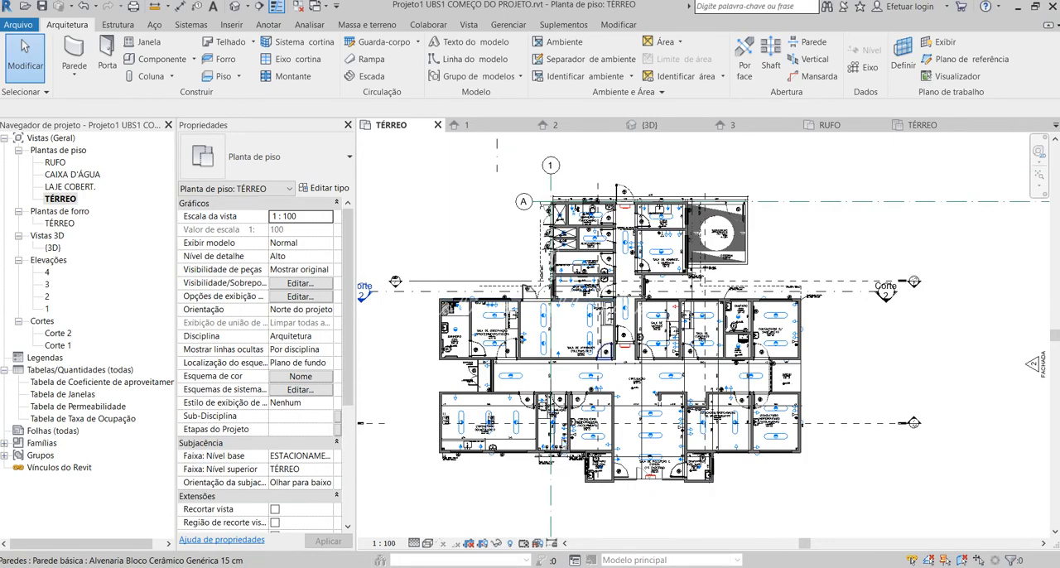
scroll(580, 321, up, 2)
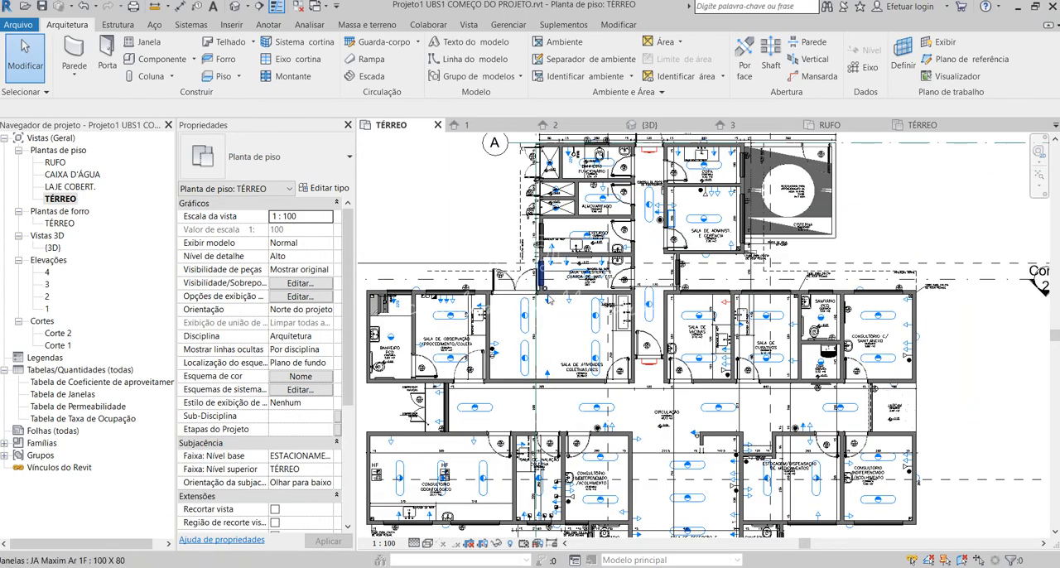
scroll(547, 299, up, 3)
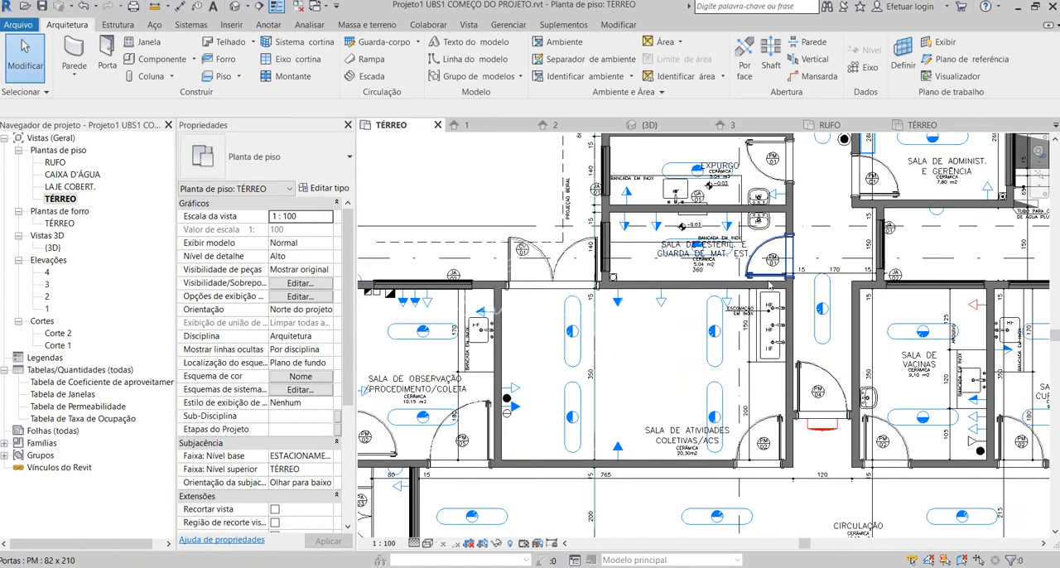
scroll(770, 298, down, 3)
scroll(631, 288, down, 2)
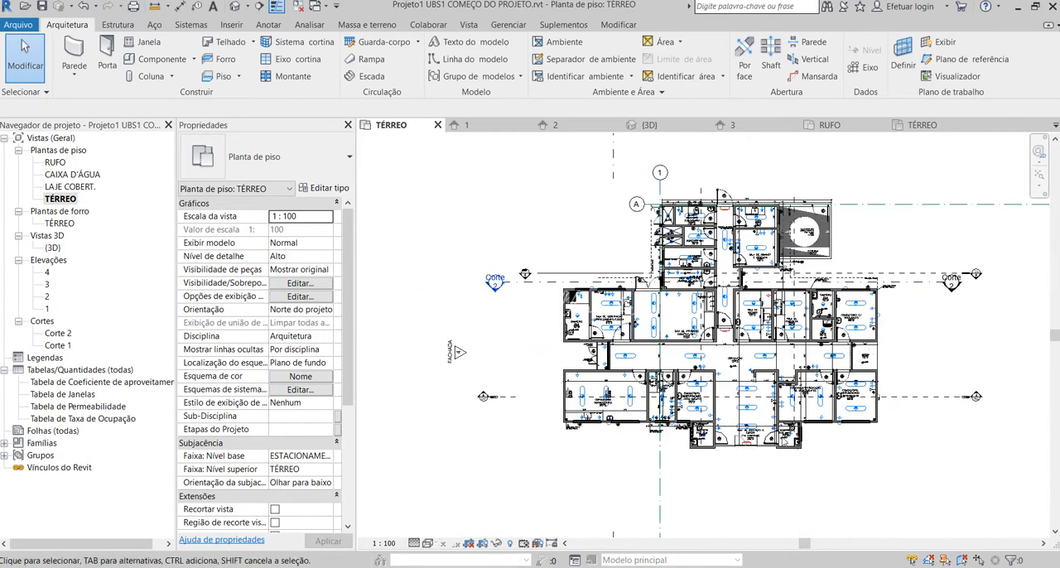
scroll(783, 437, up, 2)
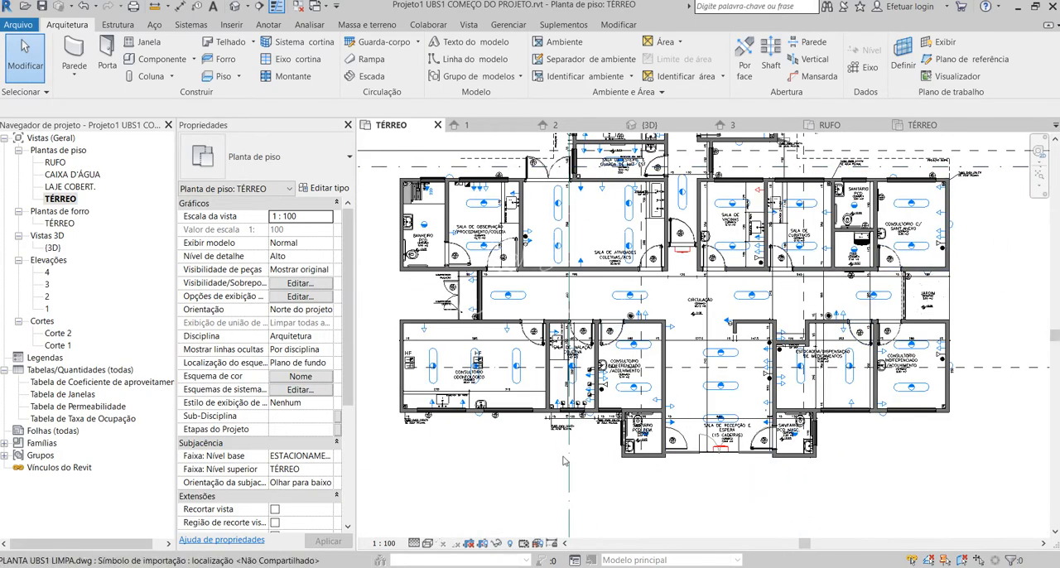
scroll(563, 462, down, 2)
scroll(641, 449, up, 2)
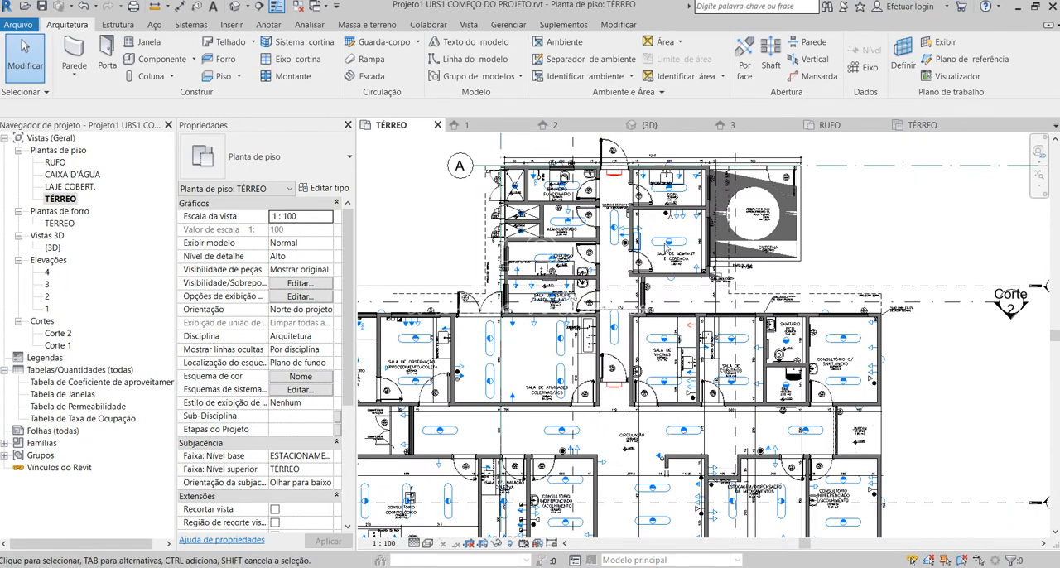
scroll(709, 519, down, 2)
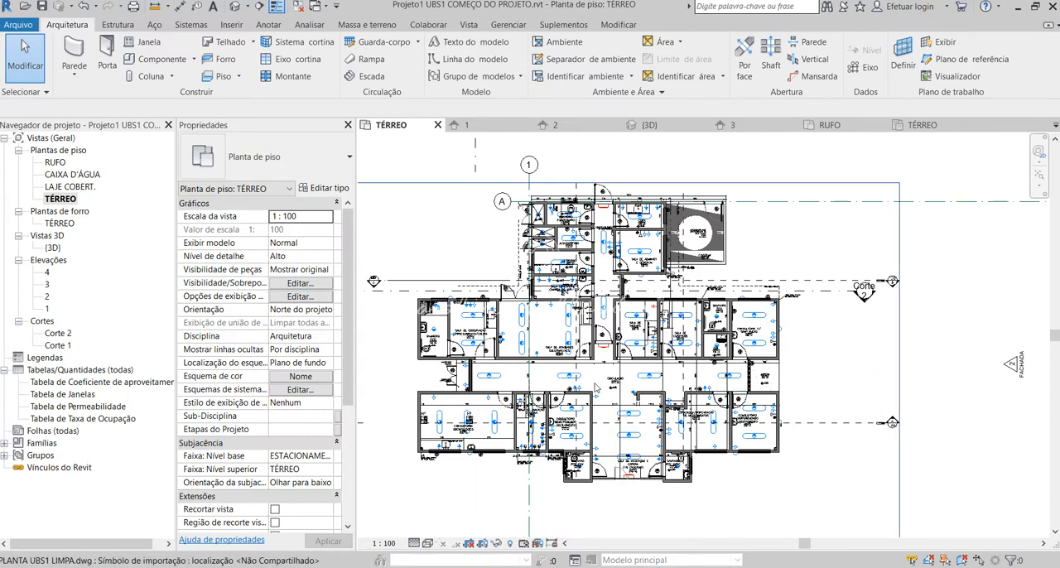
Return to the 3D view and examine the building's walls from several angles.
click(235, 6)
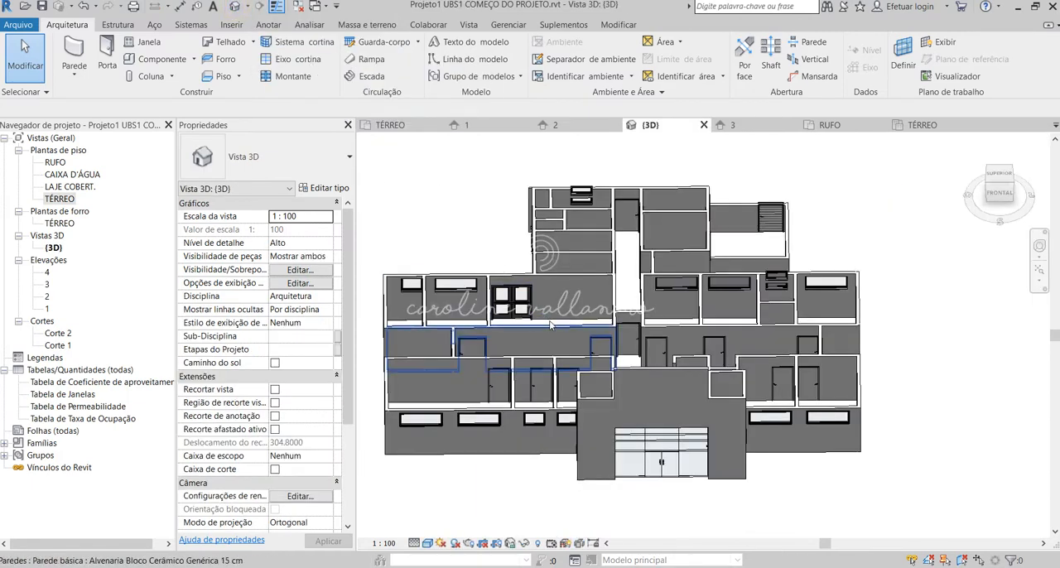
shift+middle_drag(684, 321, 808, 438)
mouse_move(588, 460)
shift+middle_down()
mouse_move(646, 464)
mouse_move(704, 443)
shift+middle_up()
shift+middle_drag(696, 388, 586, 285)
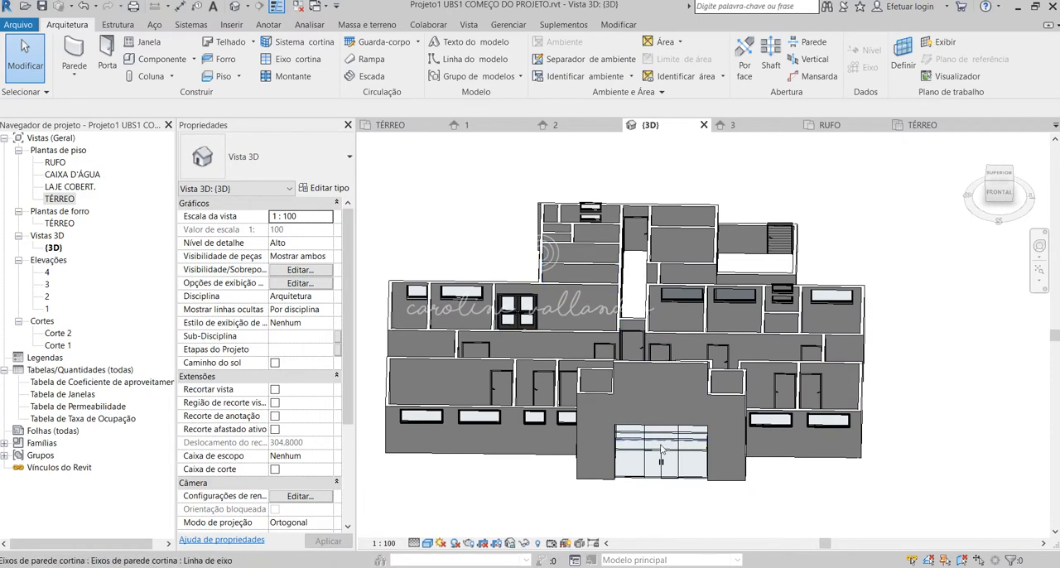
Go back to the TÉRREO floor plan and open its visibility/graphics overrides.
double_click(59, 200)
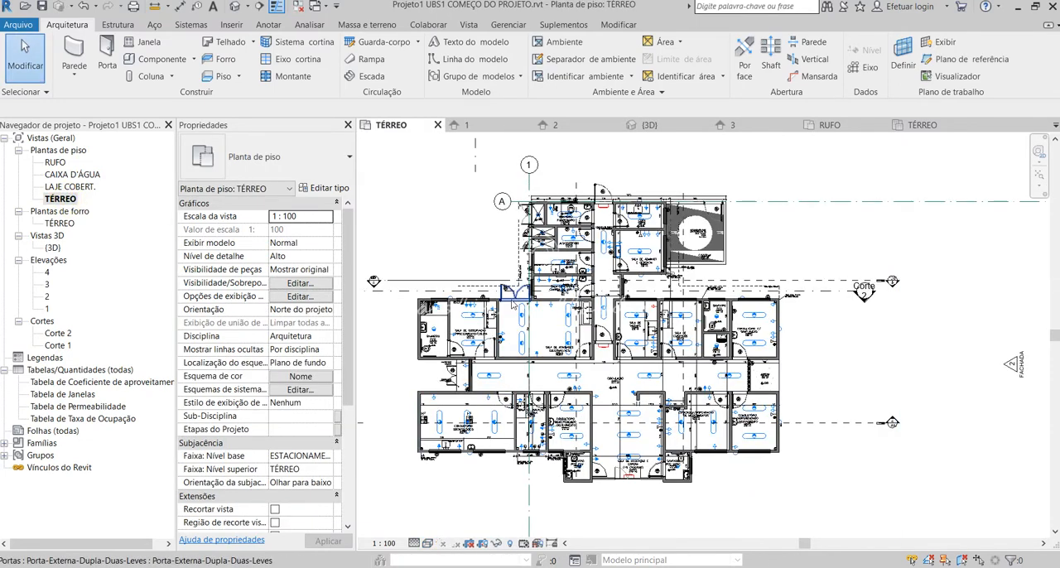
scroll(507, 311, up, 4)
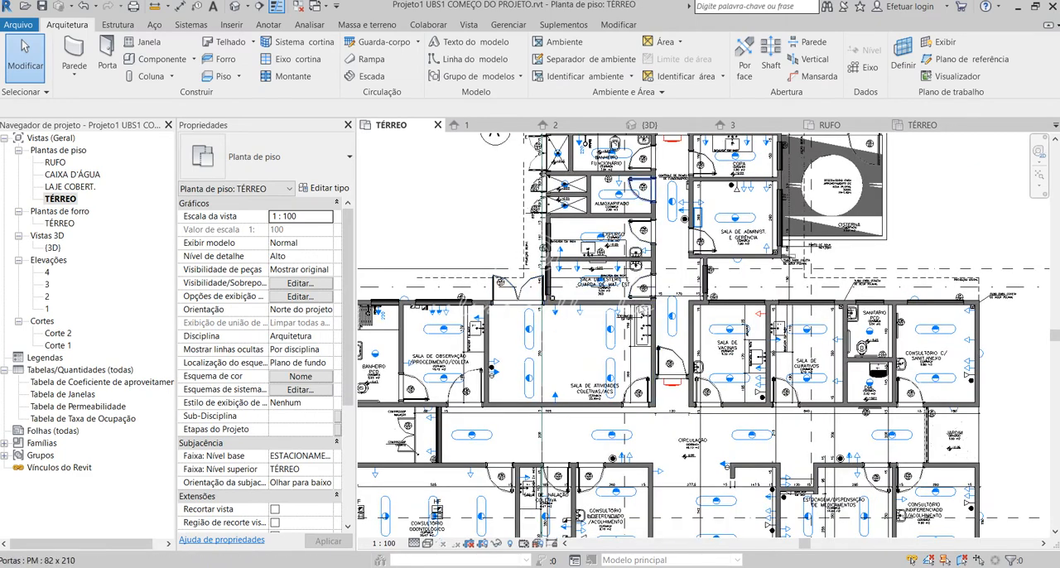
scroll(603, 315, down, 2)
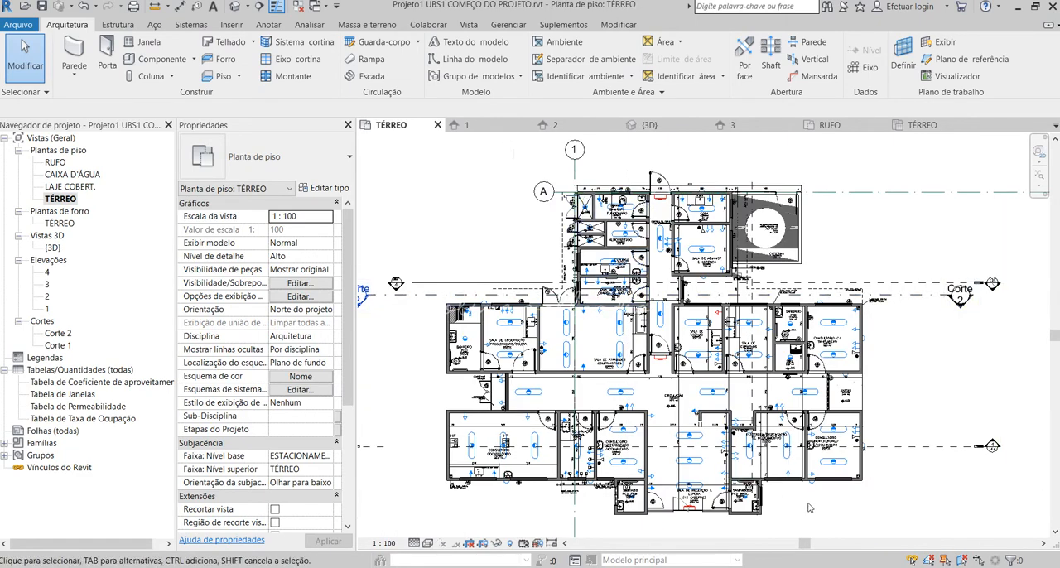
scroll(795, 514, up, 1)
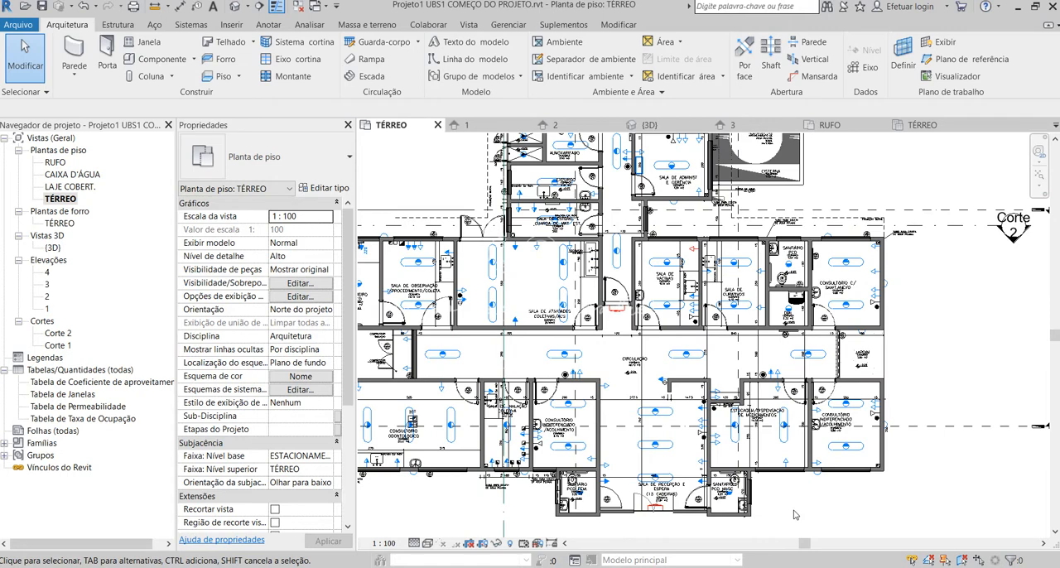
key(v)
key(g)
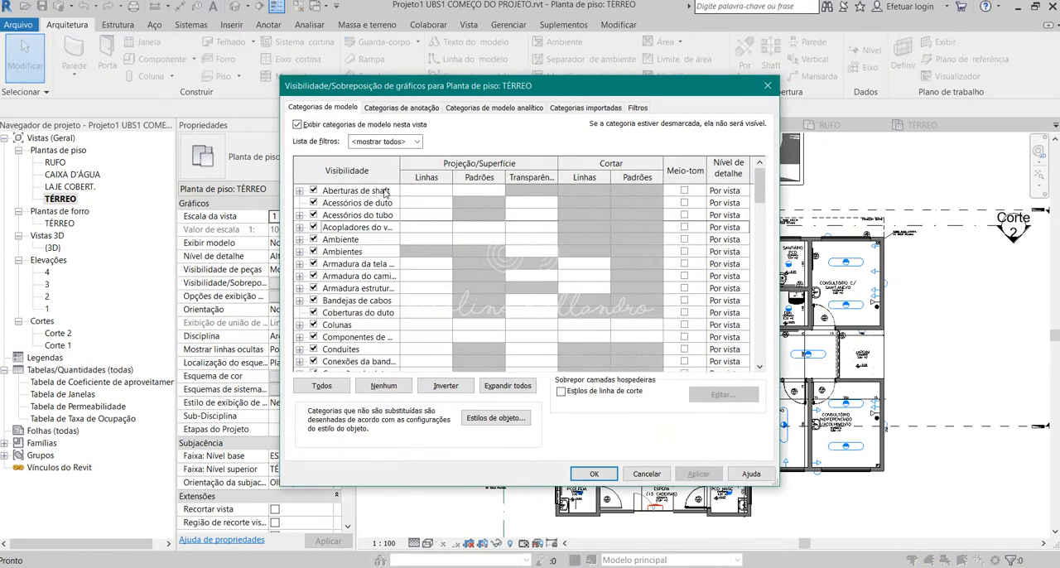
Set the foreground cut pattern of the Paredes category to <Sem sobreposição> and apply the overrides to the plan.
scroll(377, 241, down, 10)
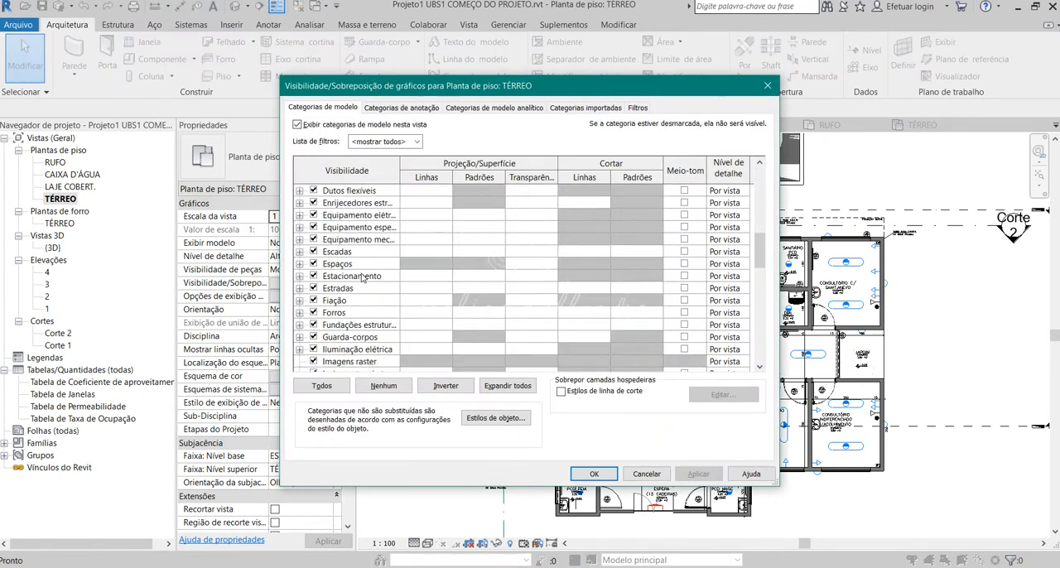
scroll(361, 279, down, 4)
scroll(351, 291, down, 5)
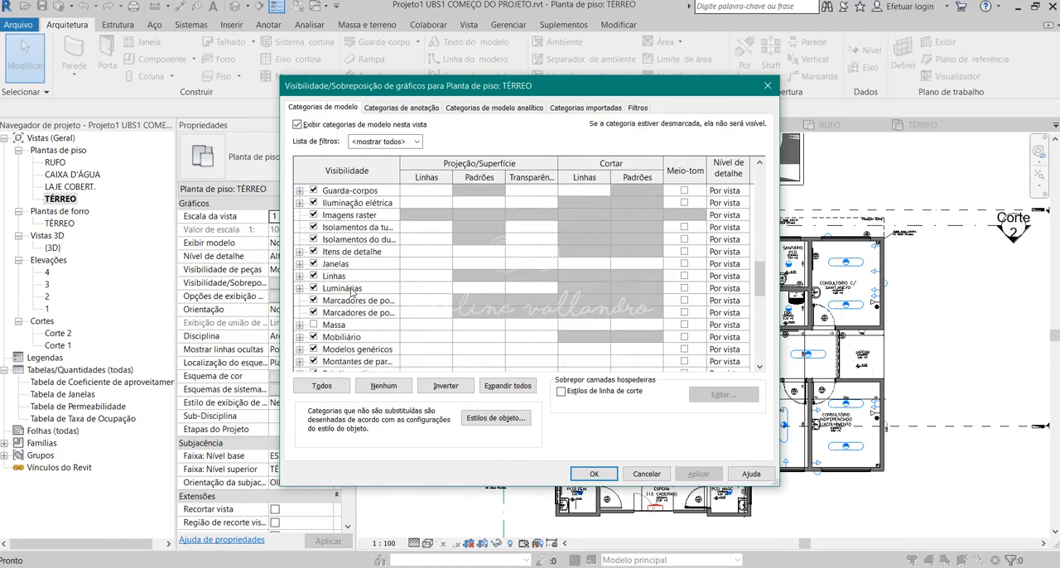
click(338, 326)
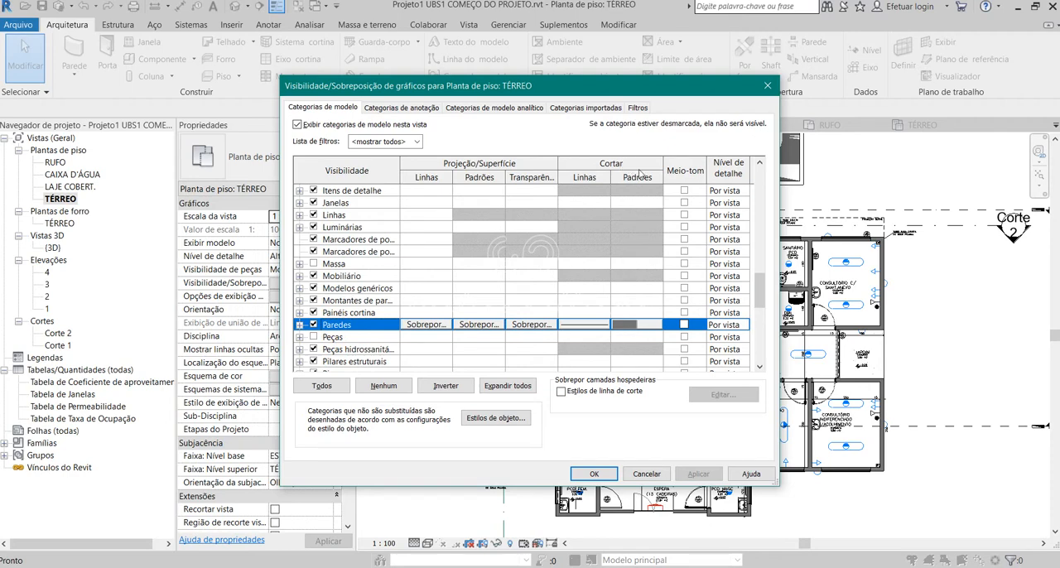
click(633, 325)
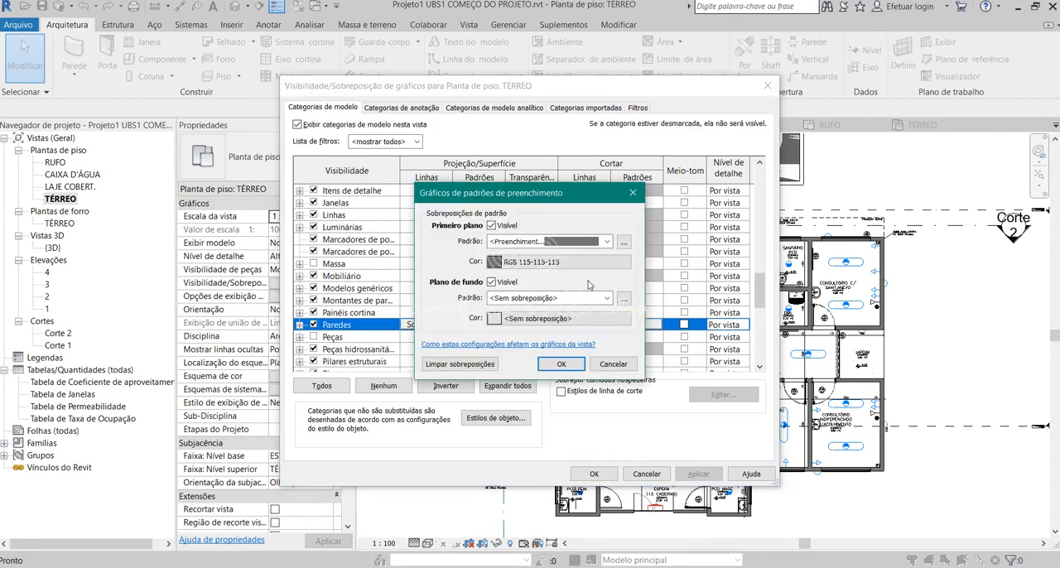
click(555, 242)
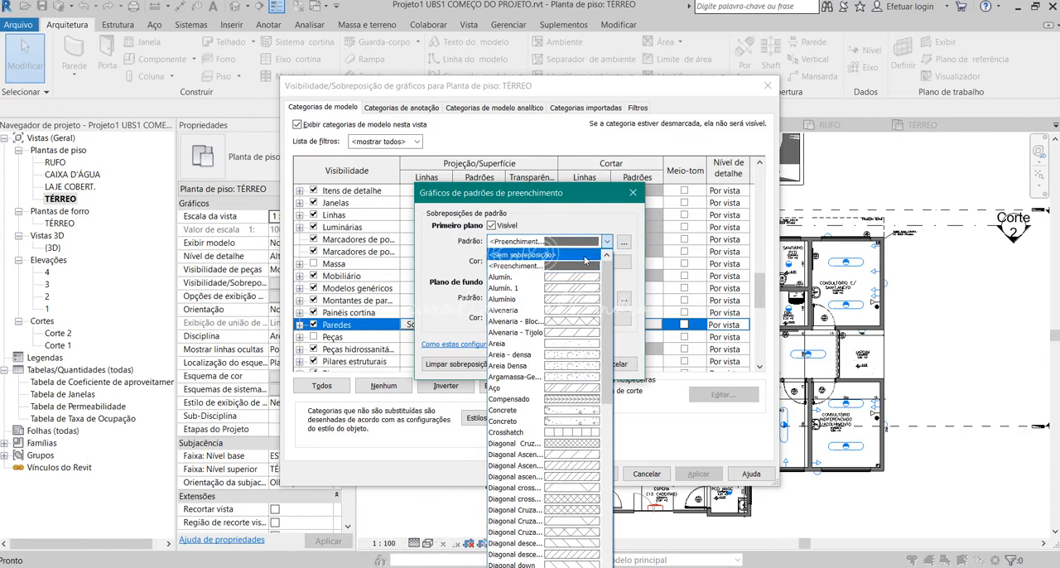
click(579, 266)
click(581, 246)
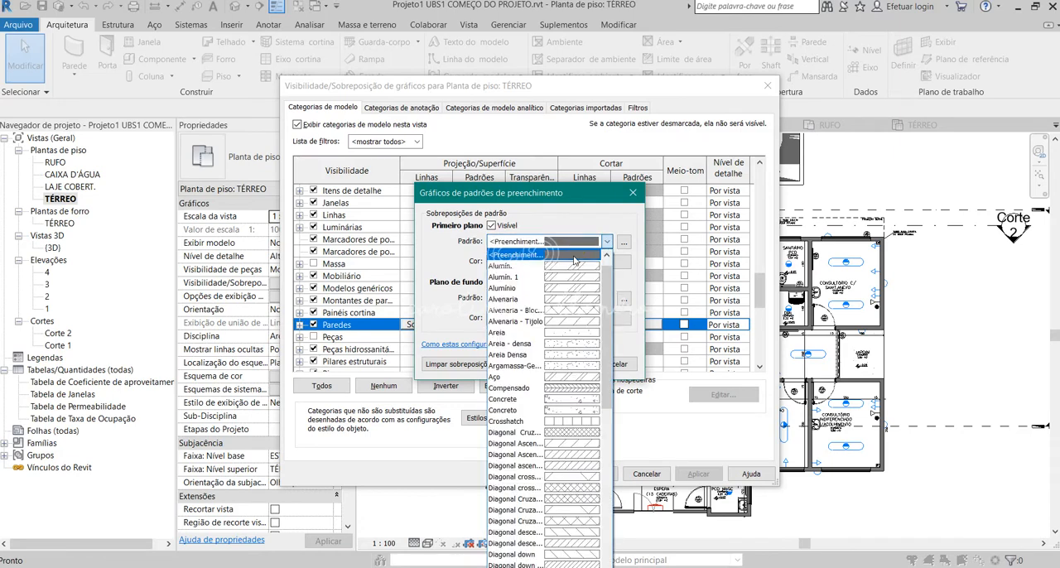
click(574, 257)
click(572, 242)
scroll(566, 262, up, 1)
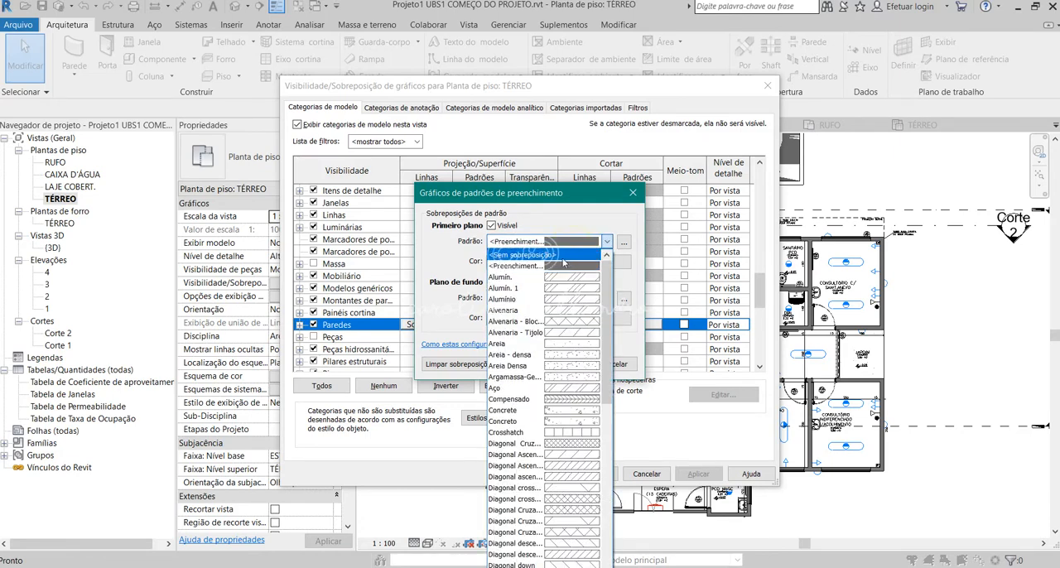
click(567, 254)
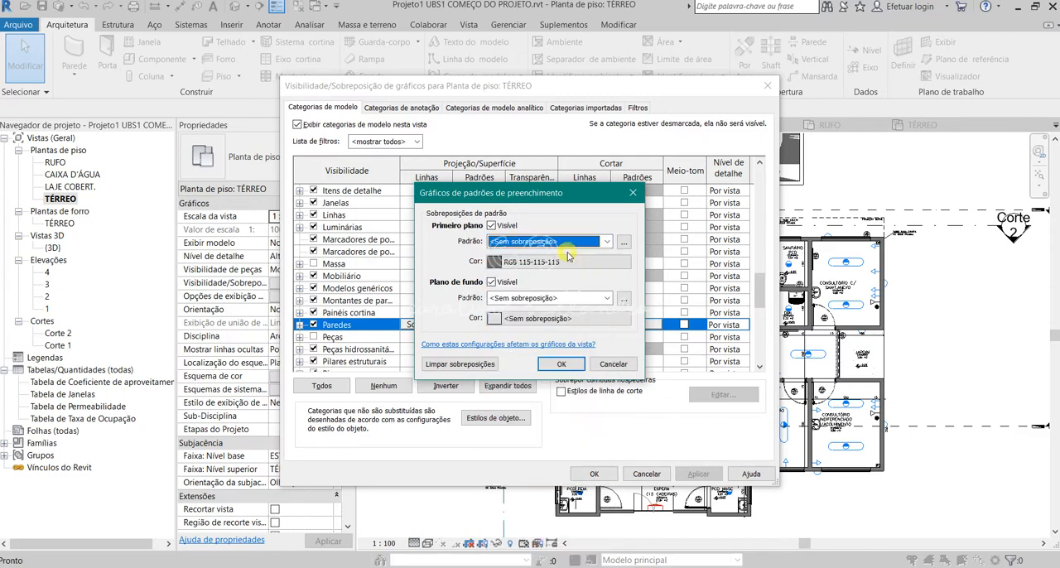
click(562, 365)
click(594, 474)
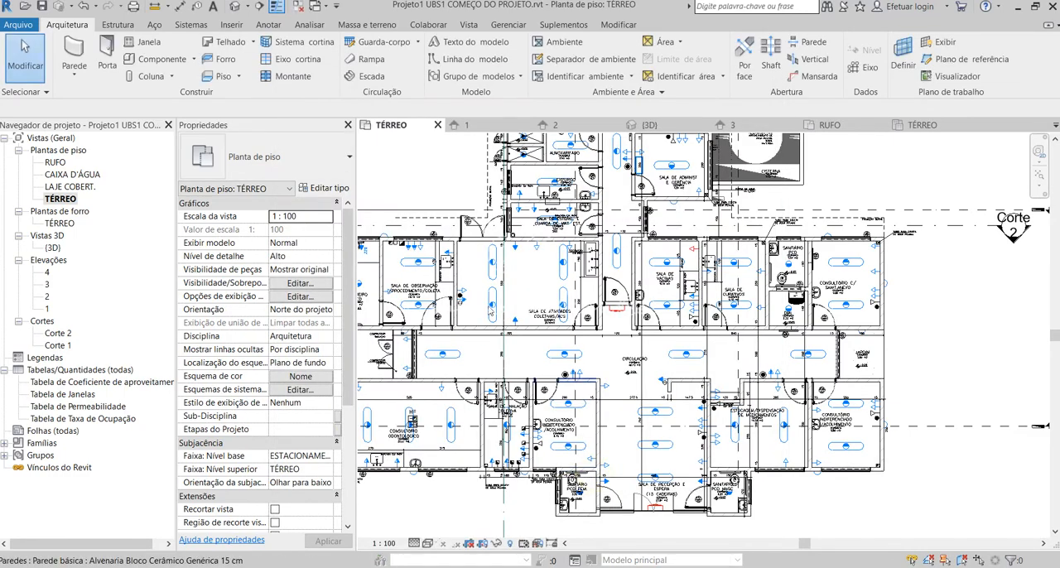
Inspect how the cut walls are displayed across the rooms of the TÉRREO plan.
scroll(460, 346, up, 2)
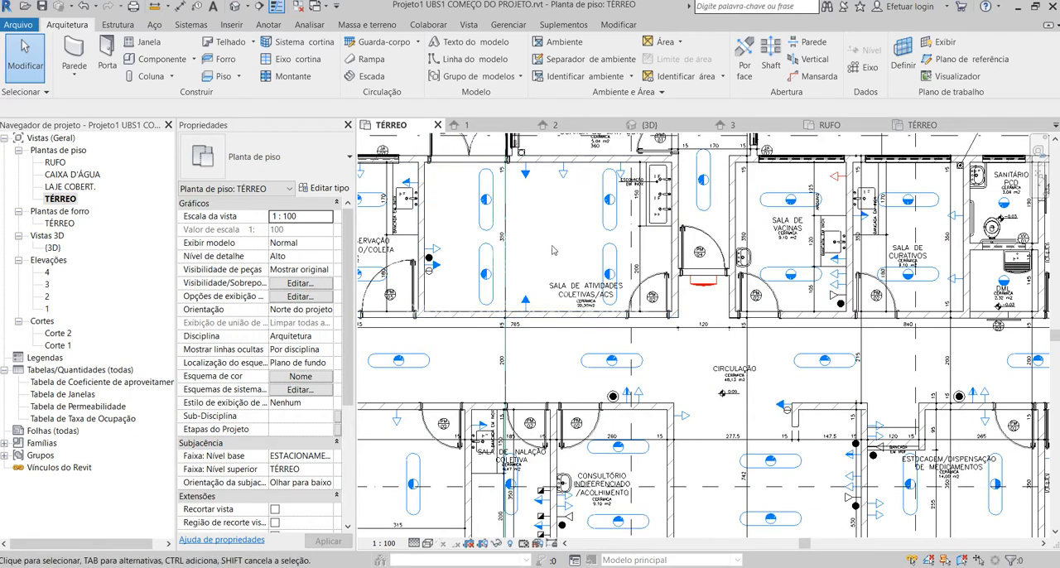
scroll(553, 250, down, 1)
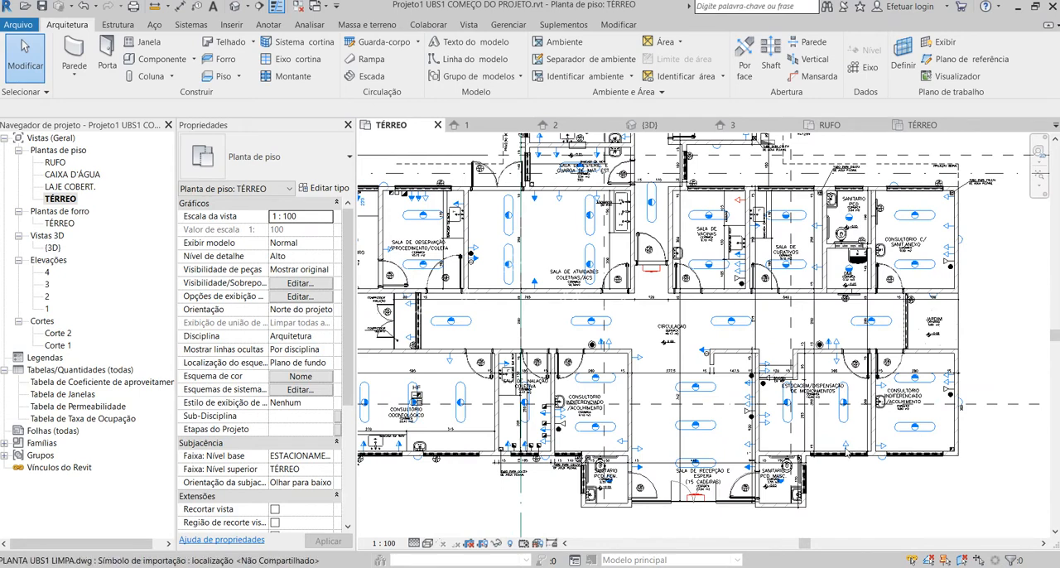
scroll(891, 482, down, 1)
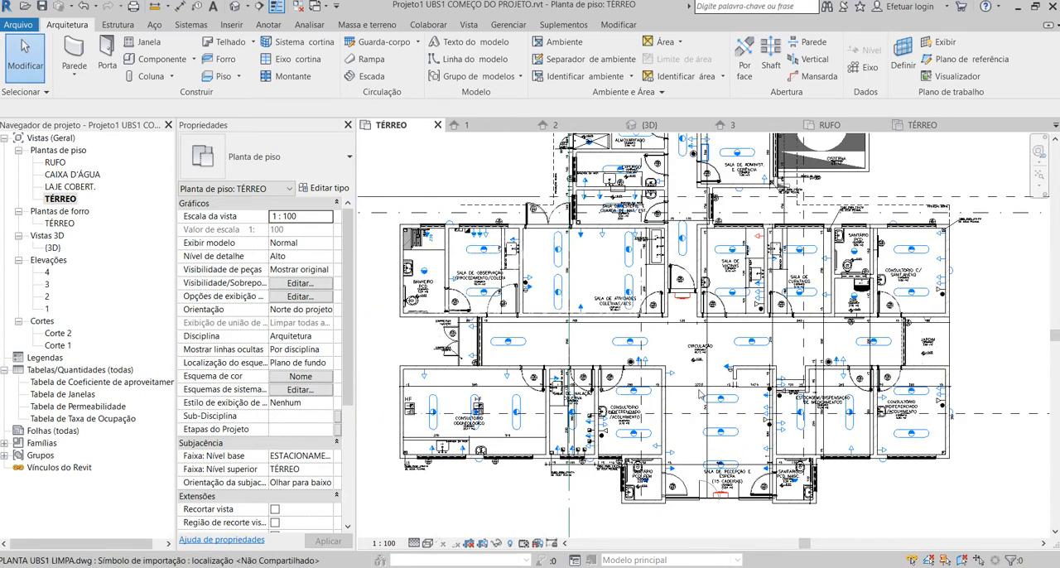
scroll(733, 402, up, 1)
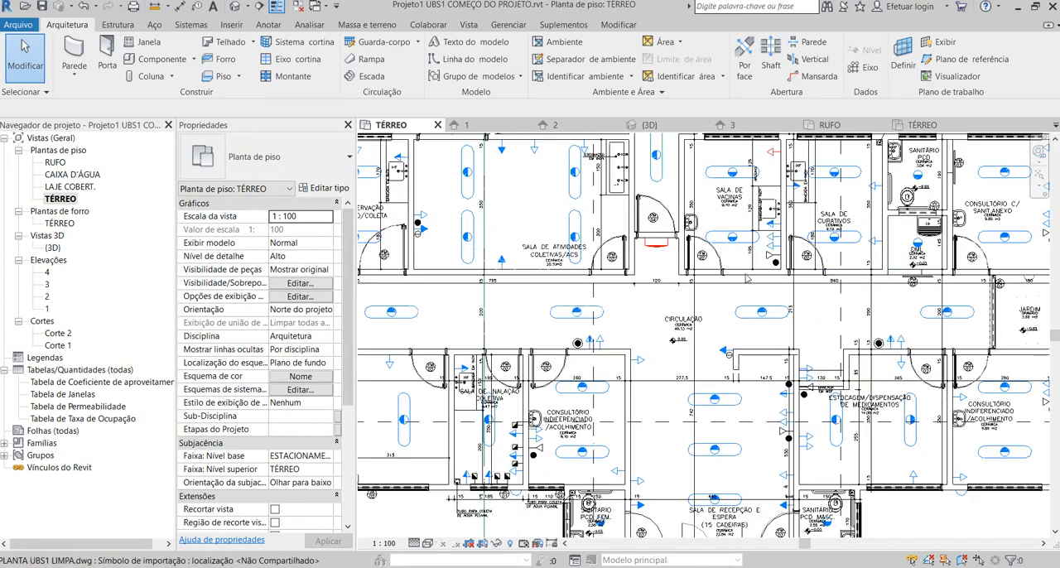
scroll(642, 377, down, 3)
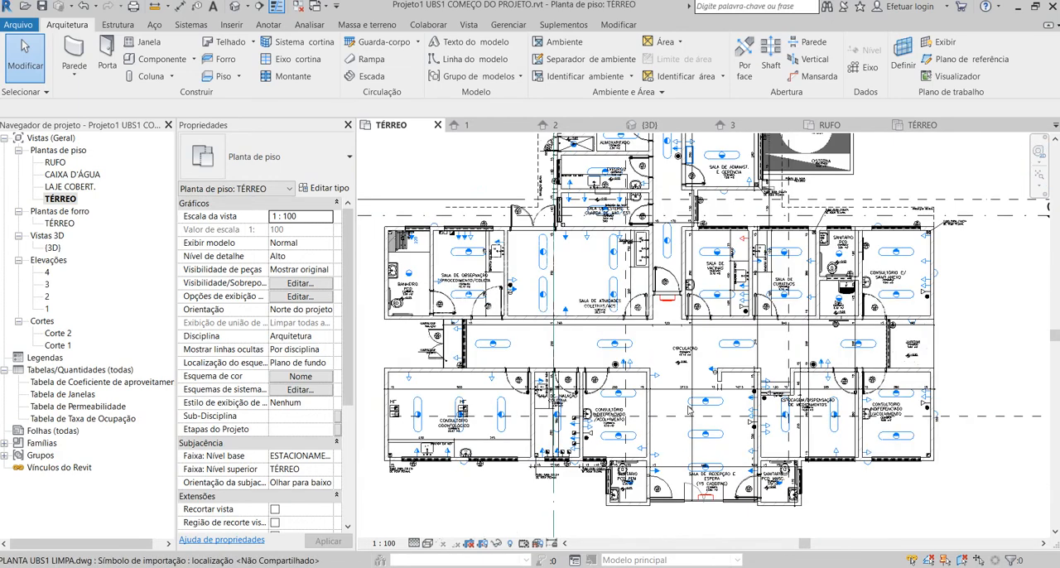
Set the foreground cut pattern color of the Paredes category to black in the TÉRREO plan's visibility/graphics overrides and apply it.
key(v)
key(g)
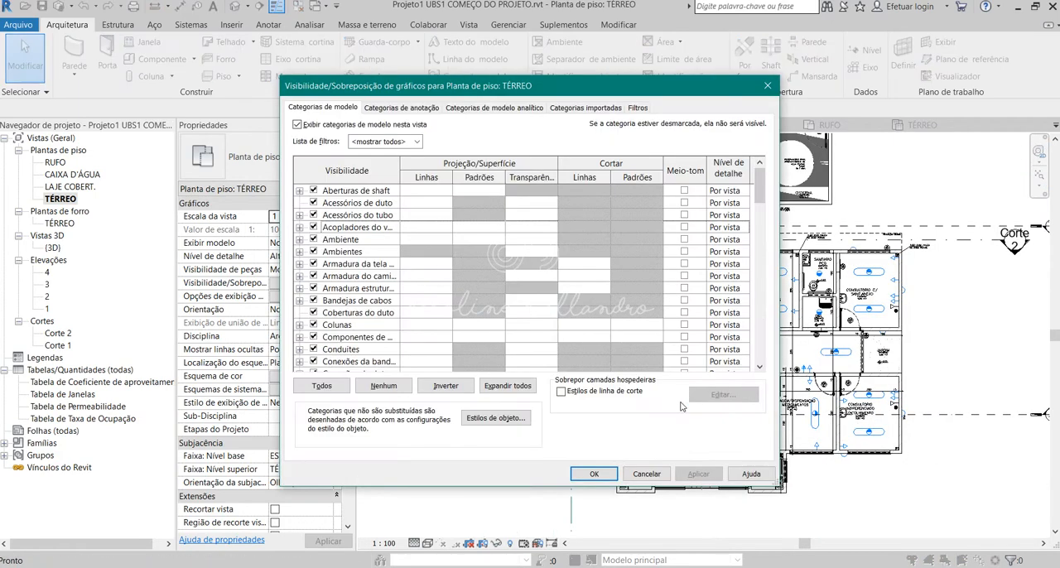
scroll(367, 307, down, 10)
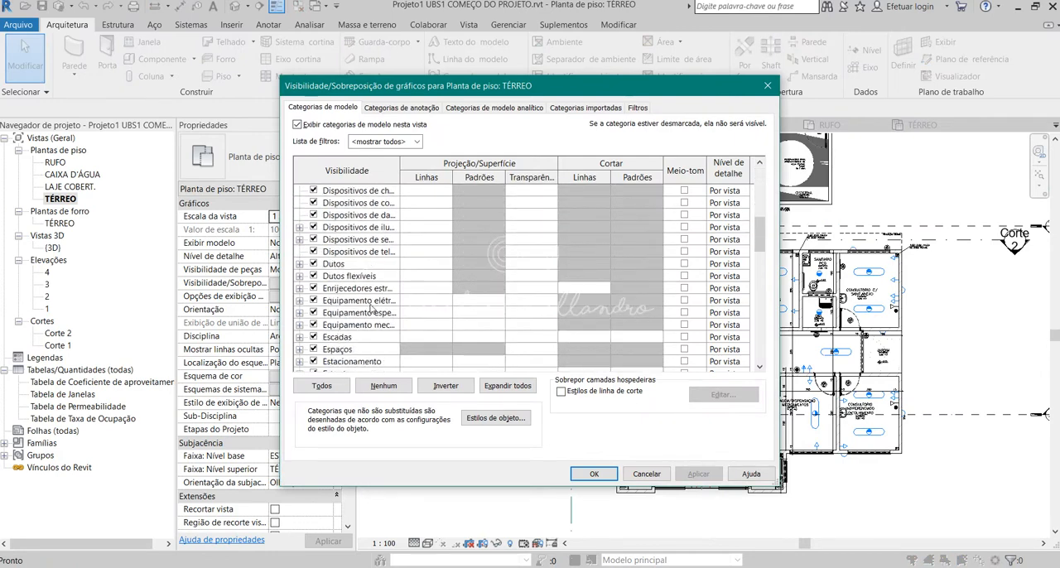
scroll(368, 311, down, 5)
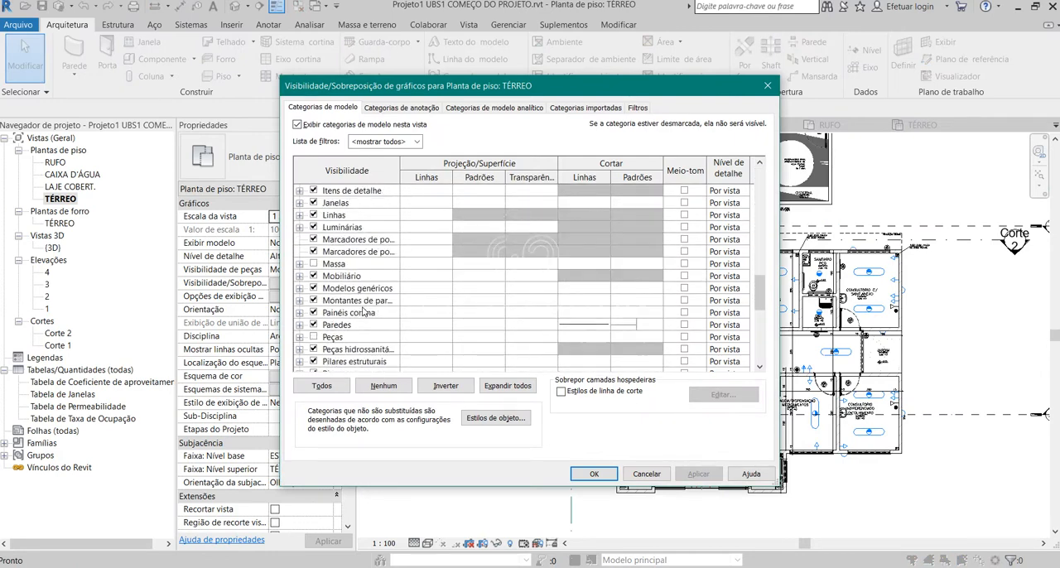
click(338, 313)
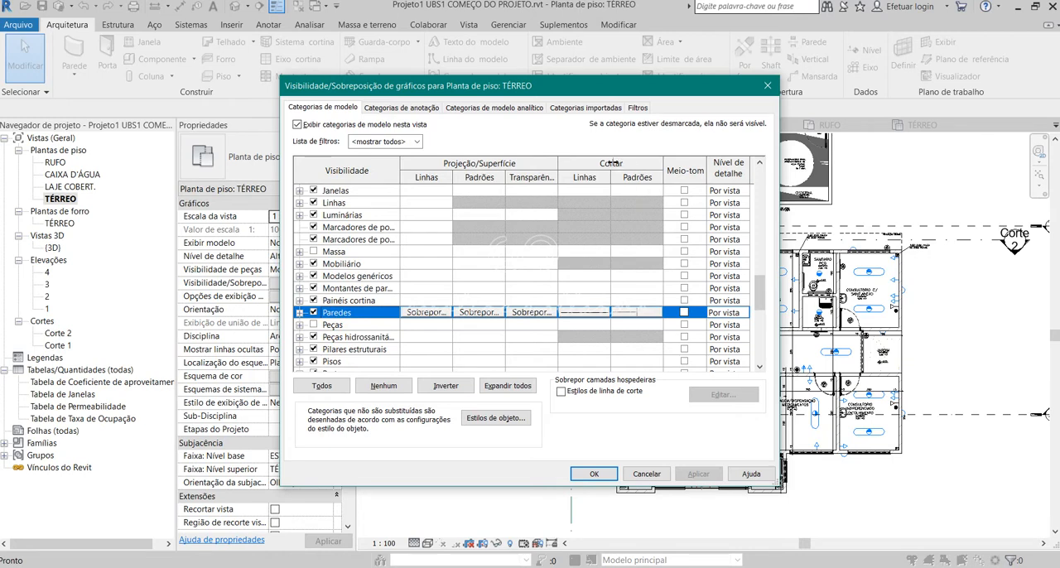
click(632, 317)
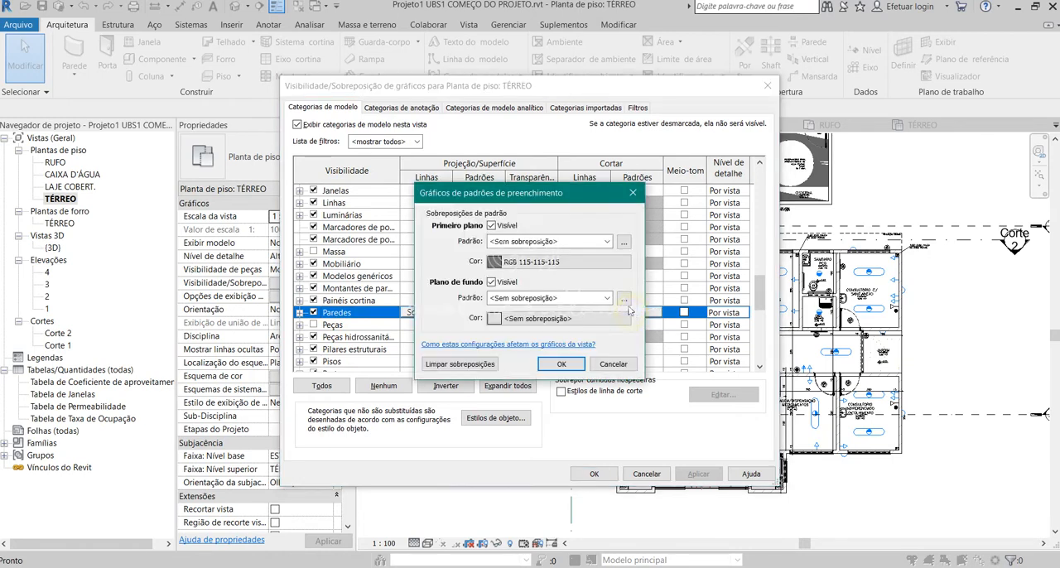
click(534, 263)
click(388, 298)
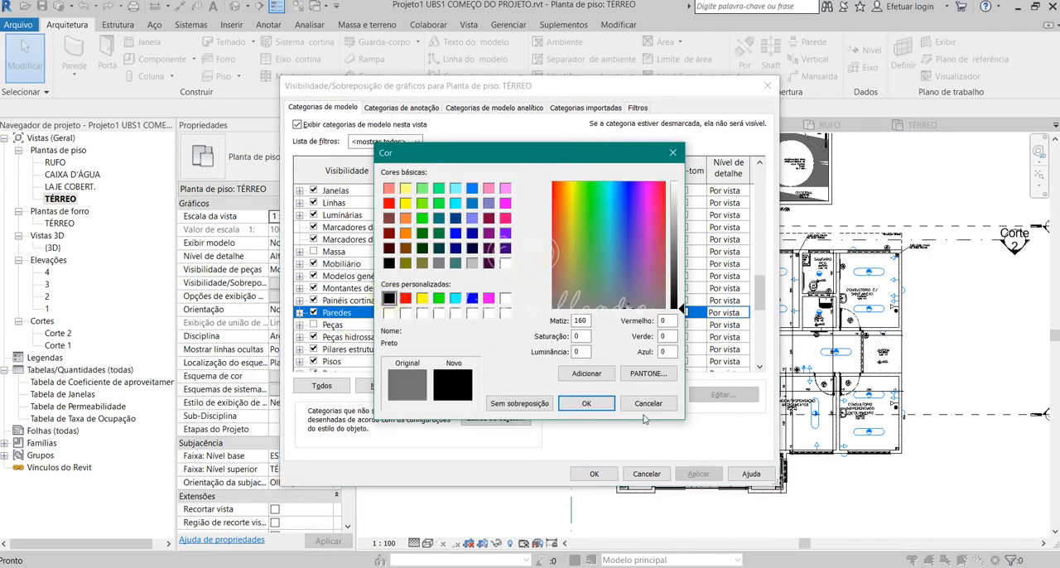
click(598, 405)
click(561, 365)
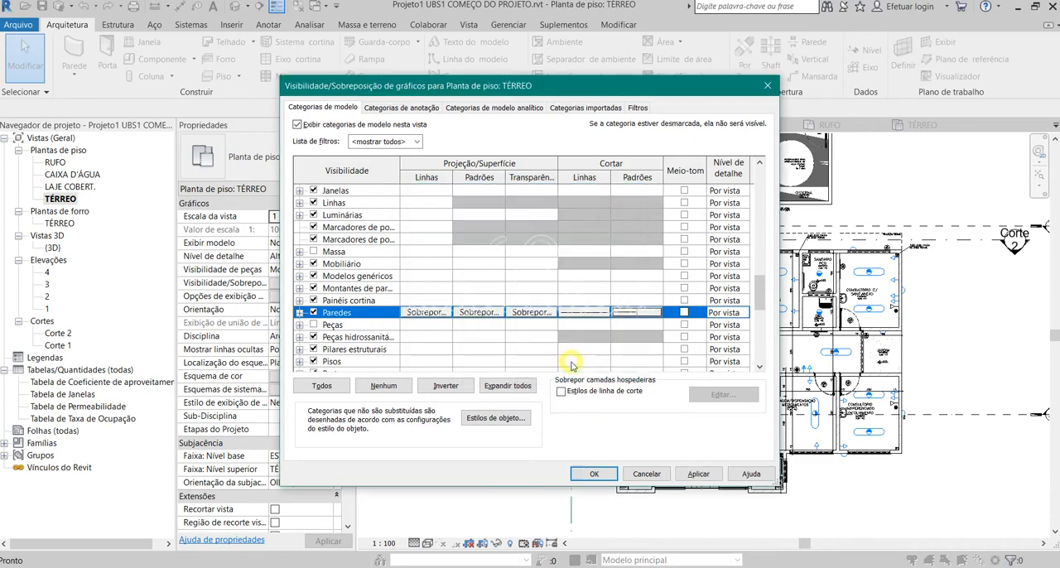
click(594, 474)
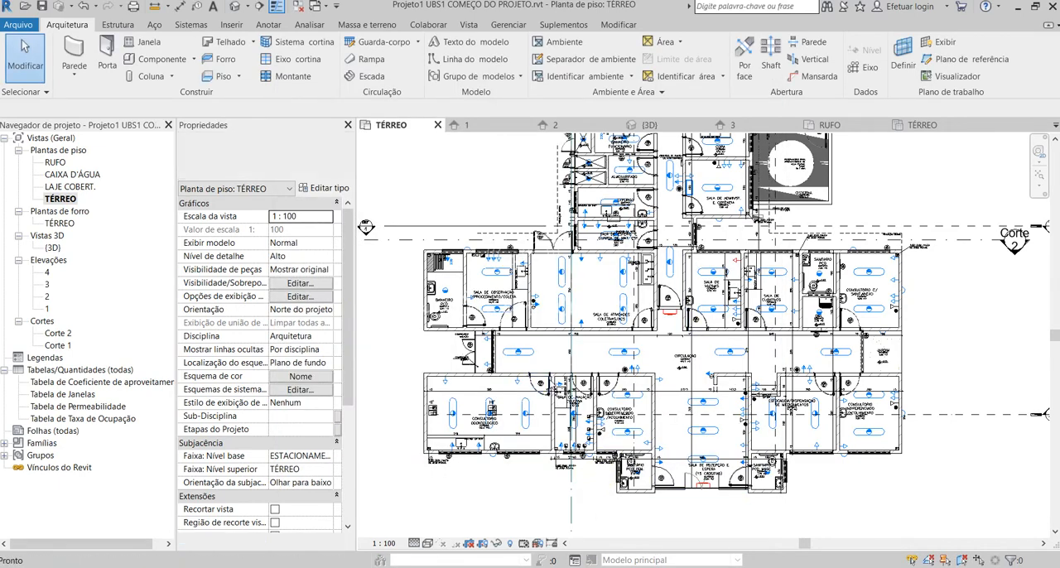
Override the foreground cut pattern of the Paredes category with solid fill and check the cut walls in the TÉRREO plan.
key(v)
key(g)
scroll(327, 342, down, 12)
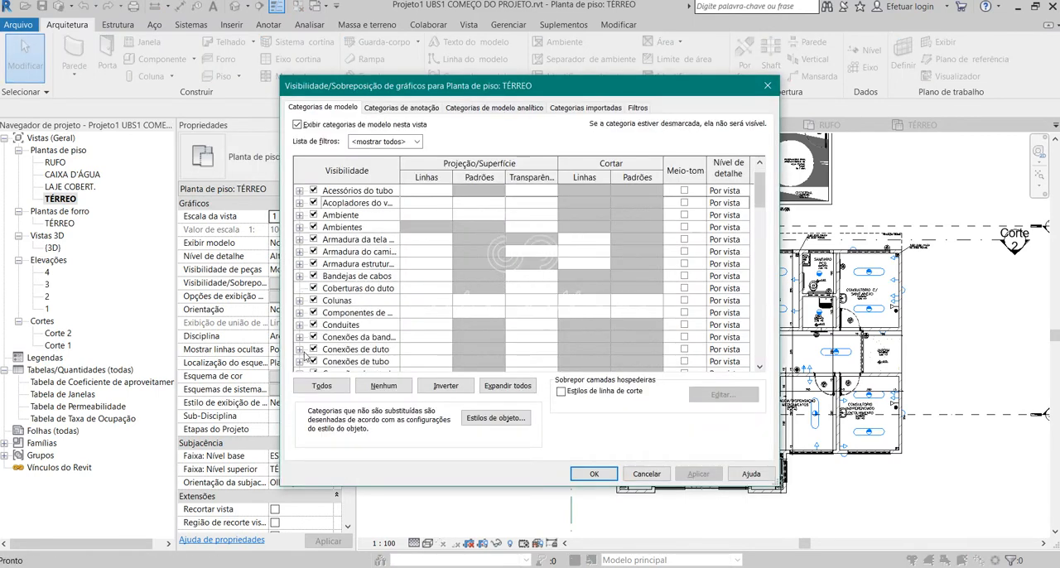
scroll(328, 342, down, 6)
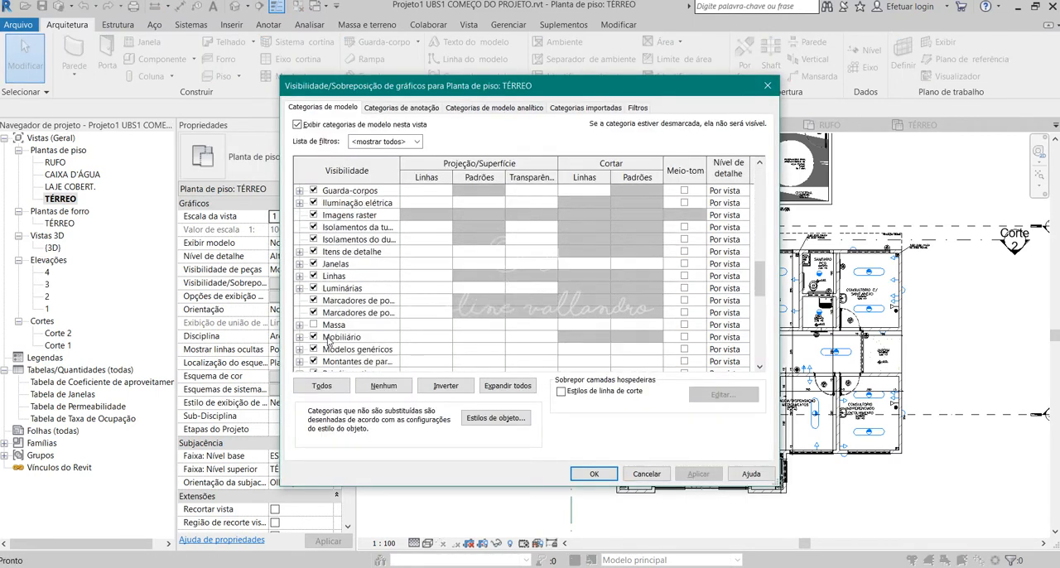
click(337, 275)
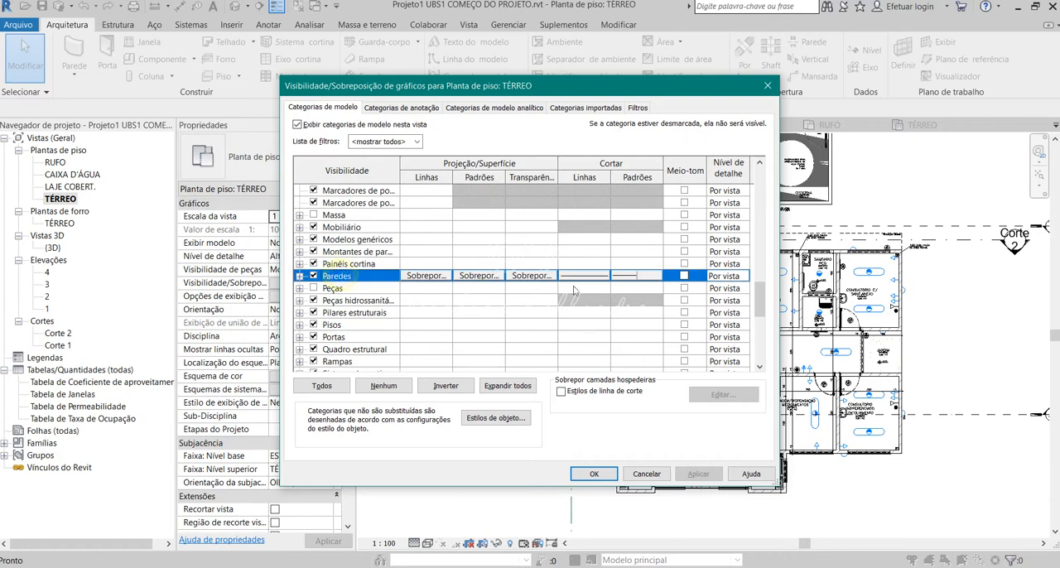
click(642, 276)
click(572, 242)
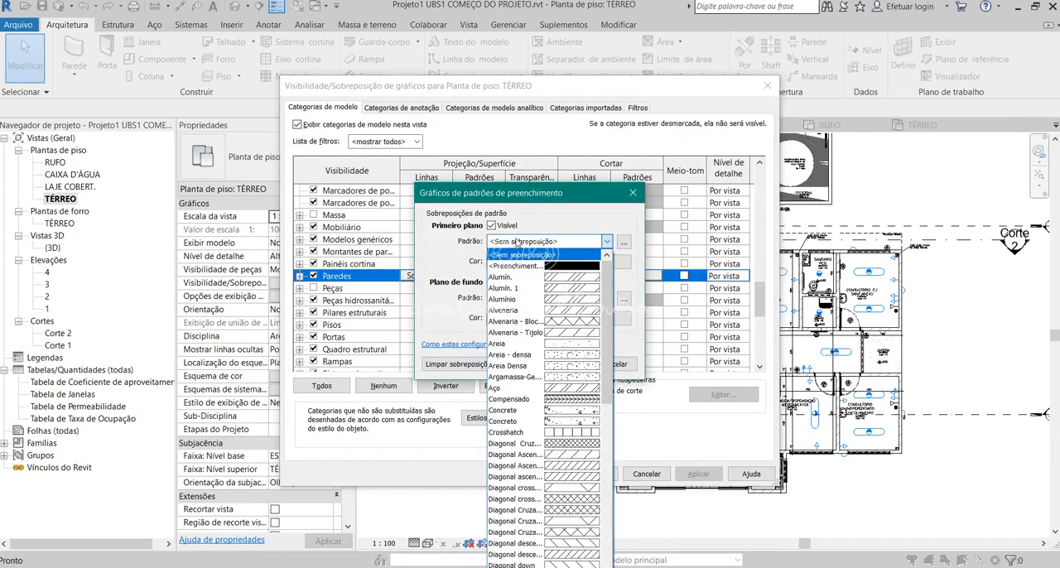
click(557, 267)
click(560, 364)
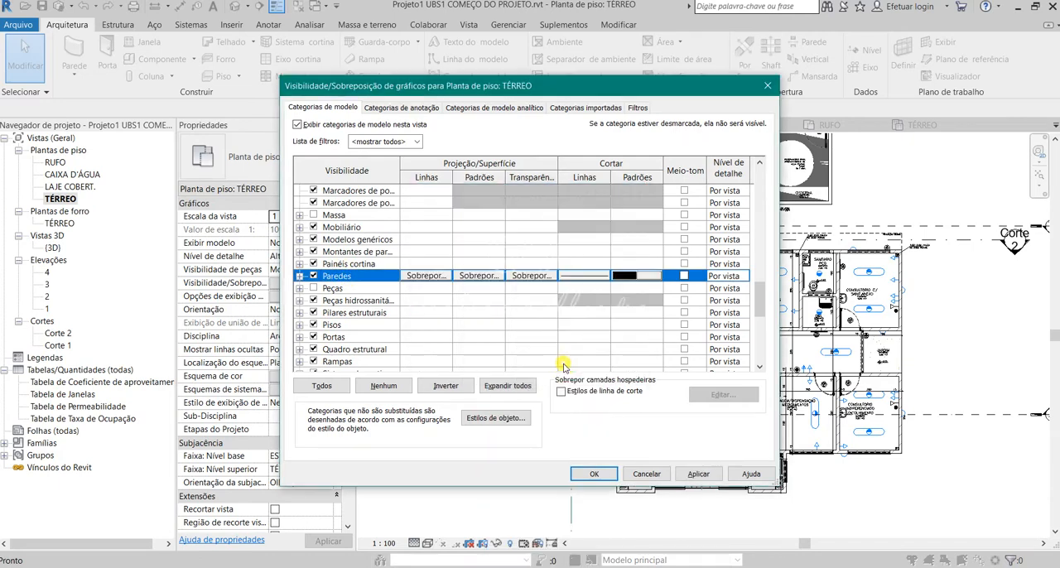
click(594, 474)
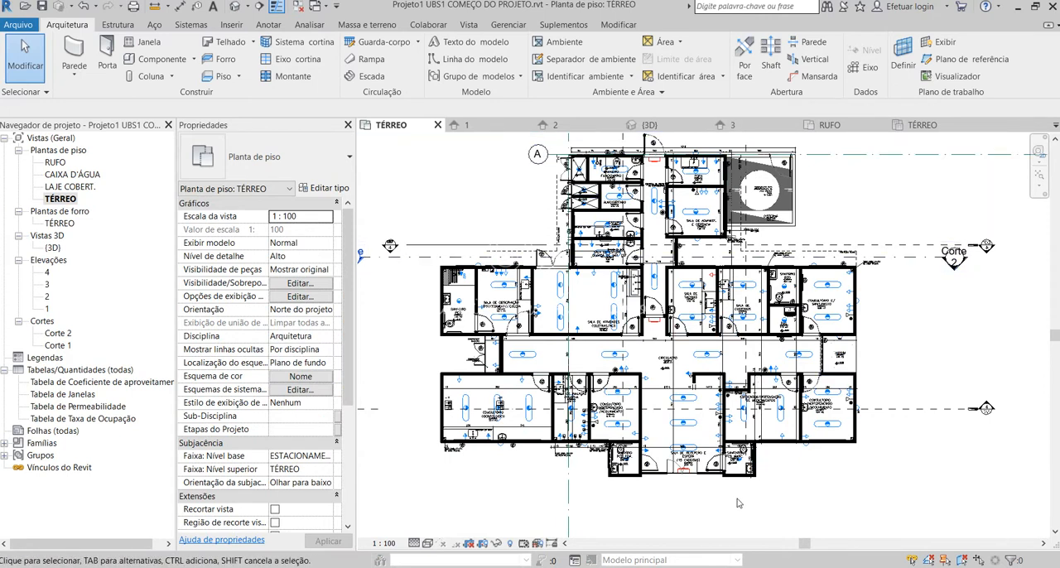
scroll(726, 501, up, 1)
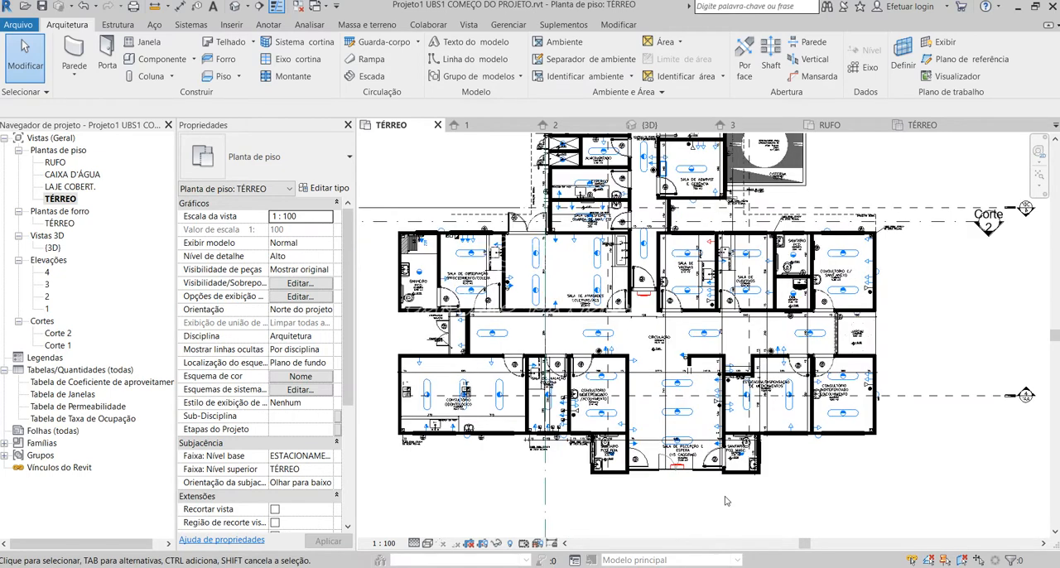
scroll(696, 426, up, 1)
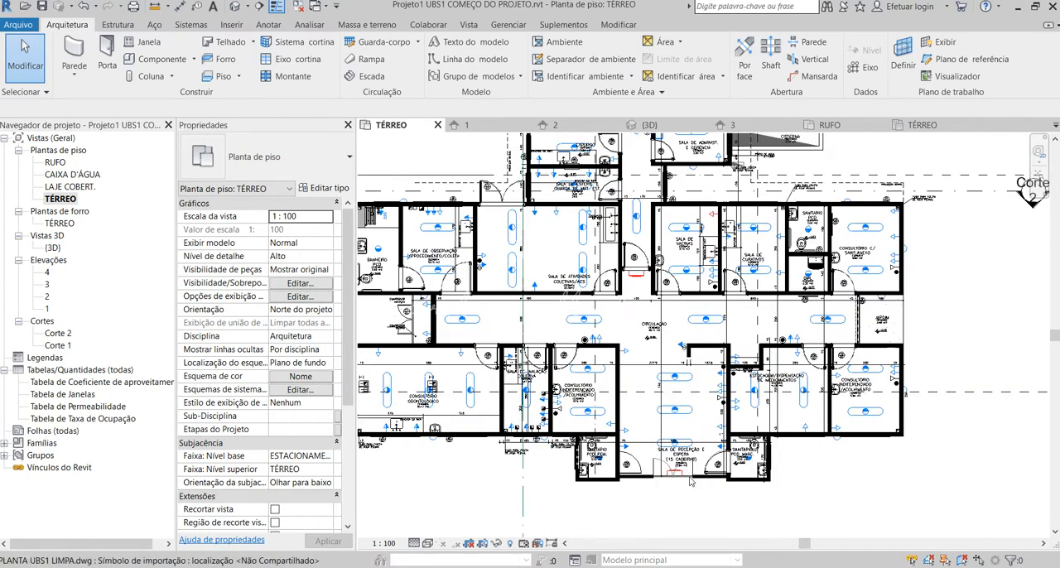
scroll(693, 483, down, 1)
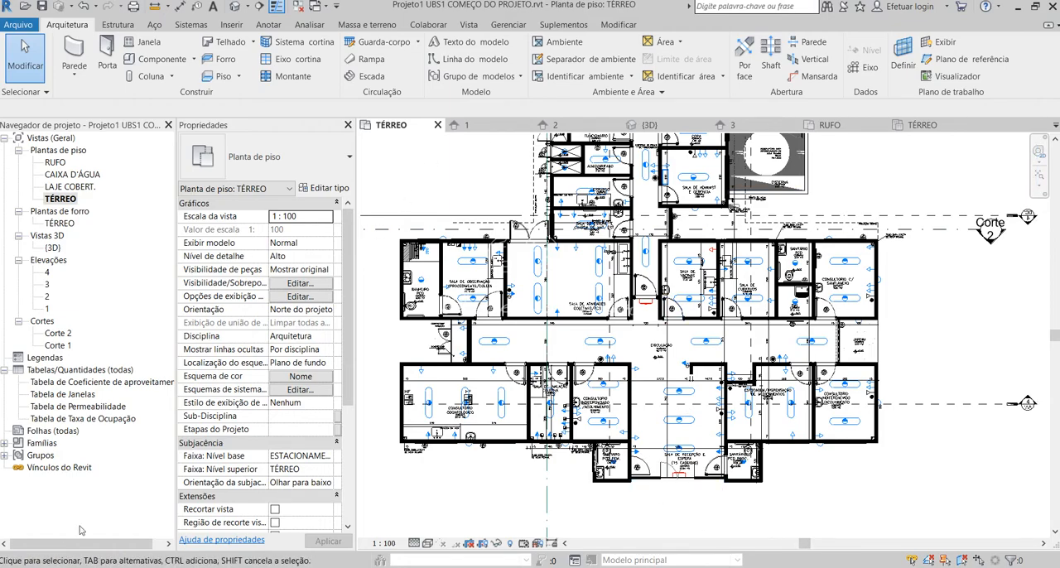
Switch to the PDF drawings in Edge and review the whole sections and elevations sheet, followed by the ubs1_3_4 LAYOUT sheet.
click(115, 567)
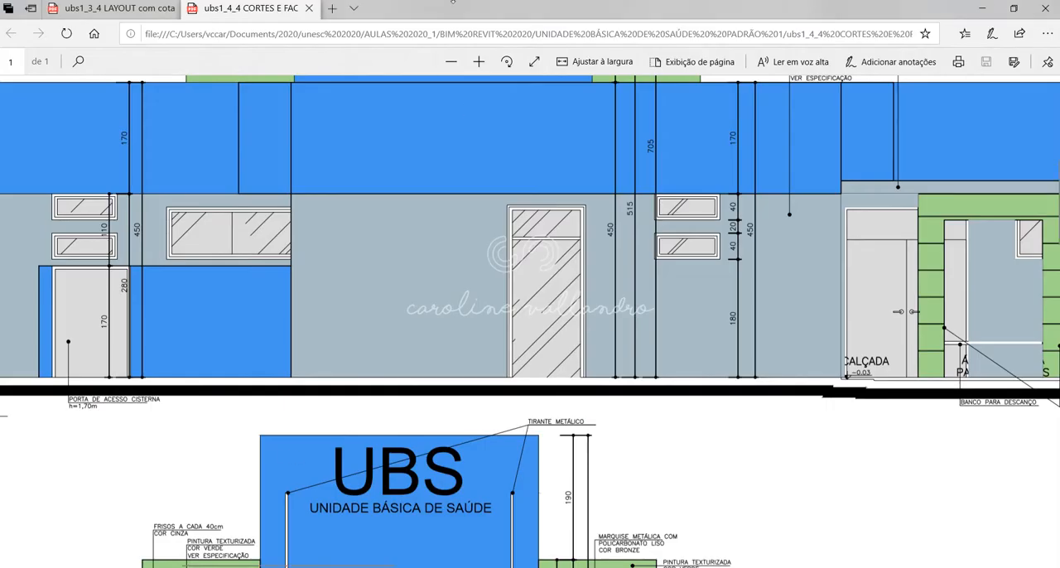
click(451, 62)
click(451, 61)
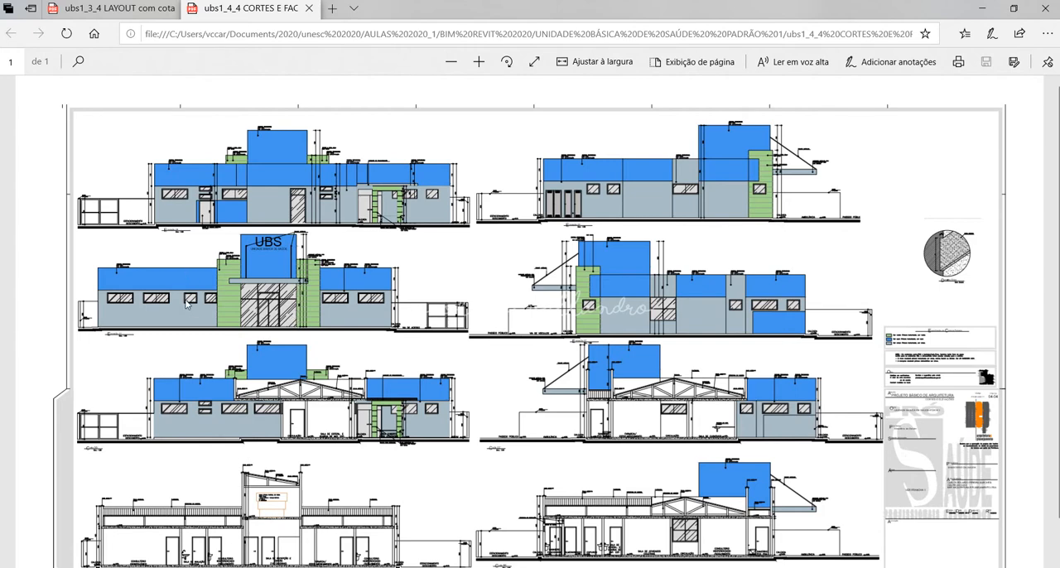
scroll(406, 323, down, 1)
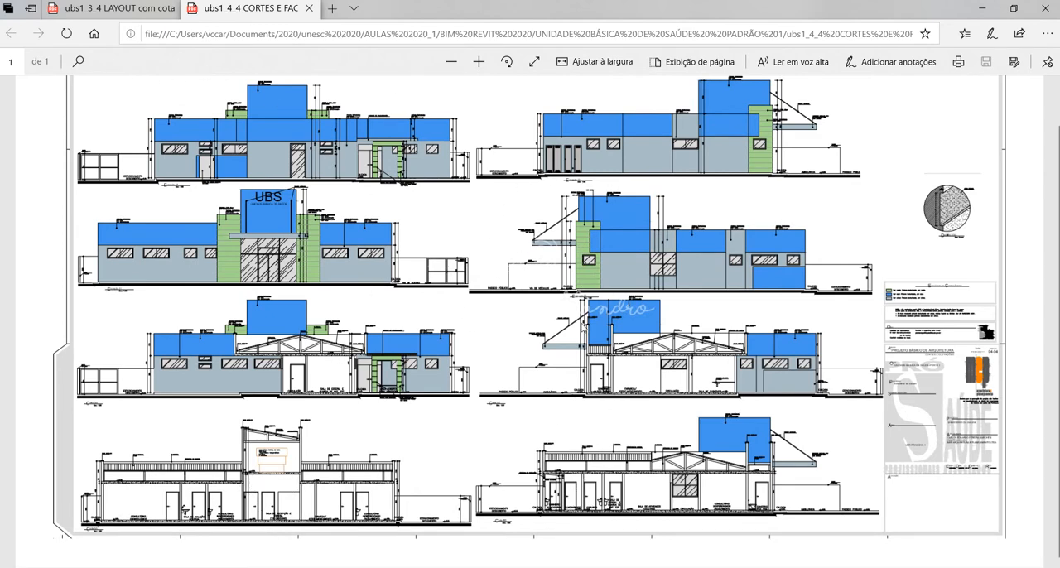
click(142, 8)
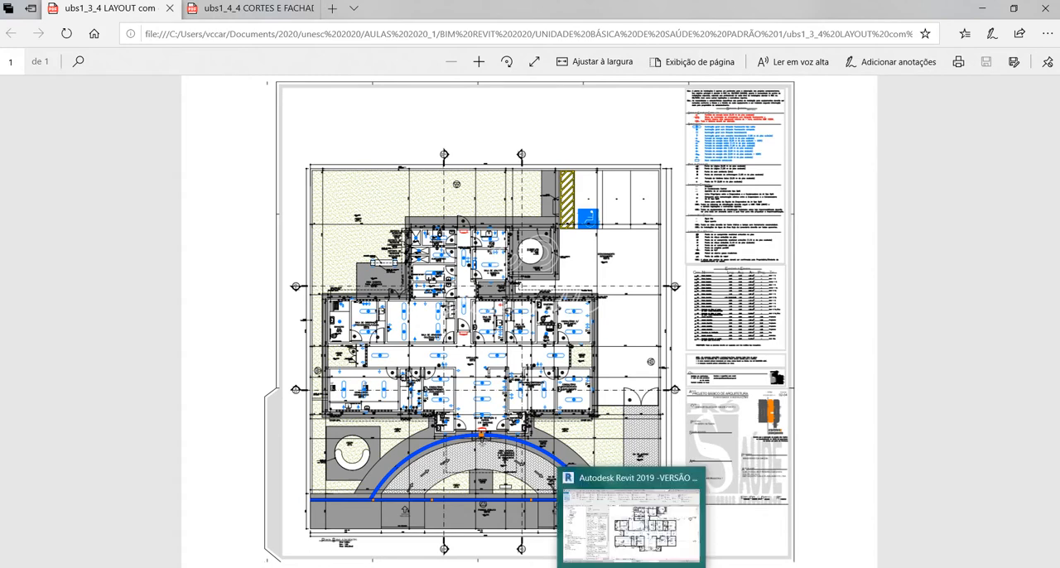
Return to Revit, try moving the imported PLANTA UBS1 LIMPA.dwg away from the modelled walls, and undo the move.
click(650, 563)
scroll(641, 443, down, 3)
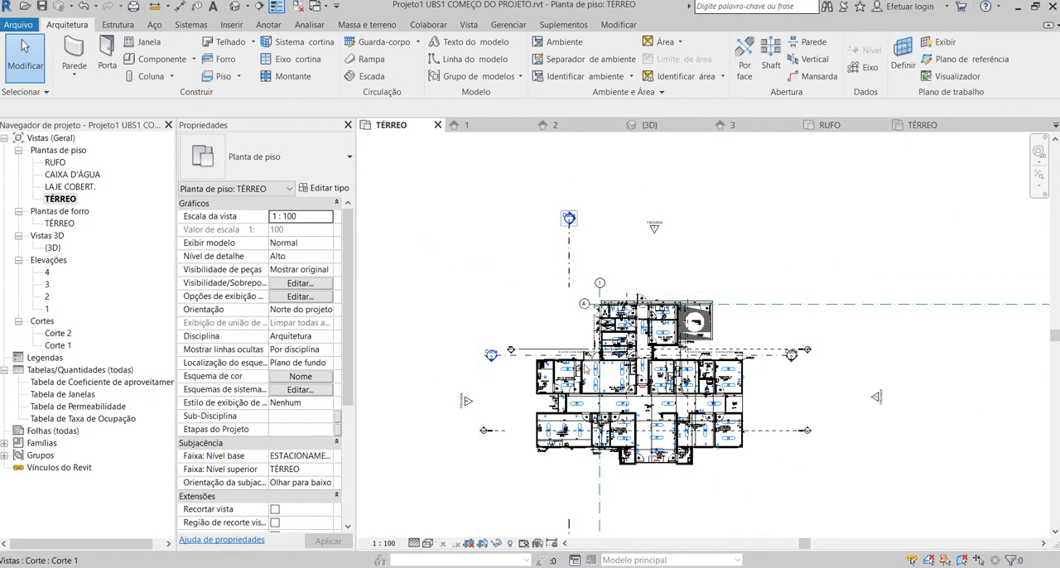
scroll(599, 241, down, 1)
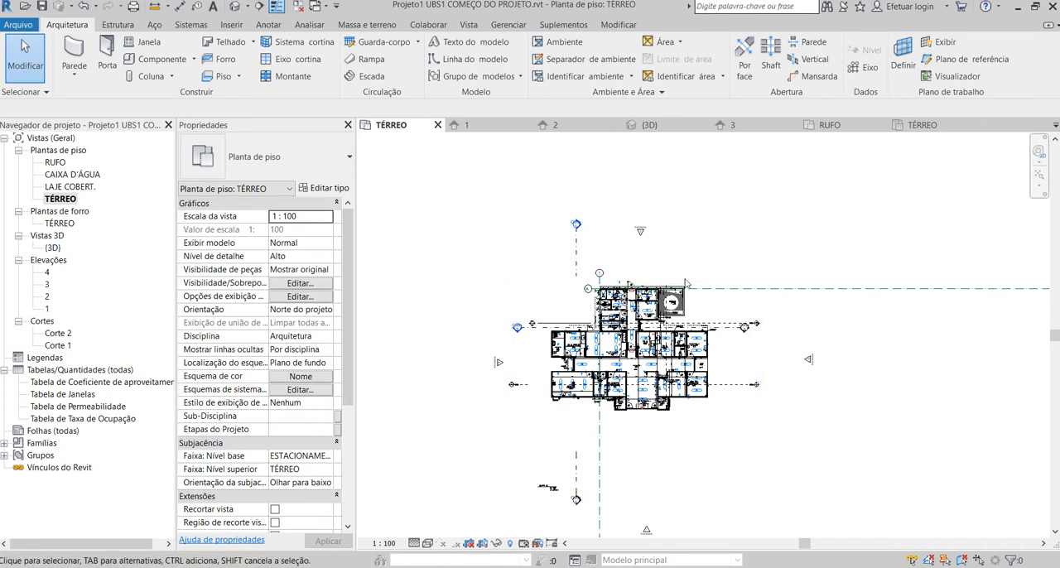
click(696, 397)
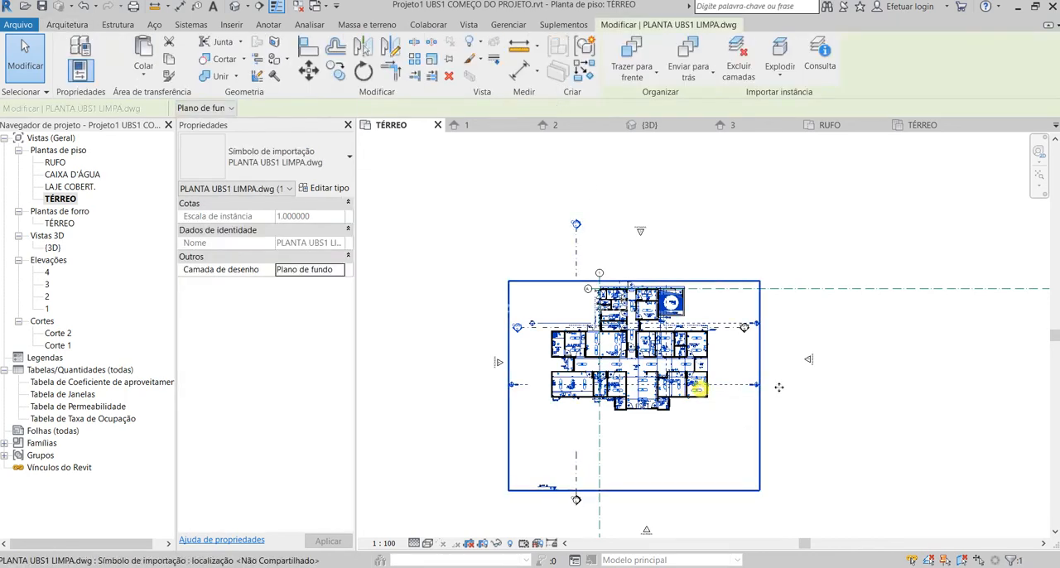
drag(700, 390, 896, 350)
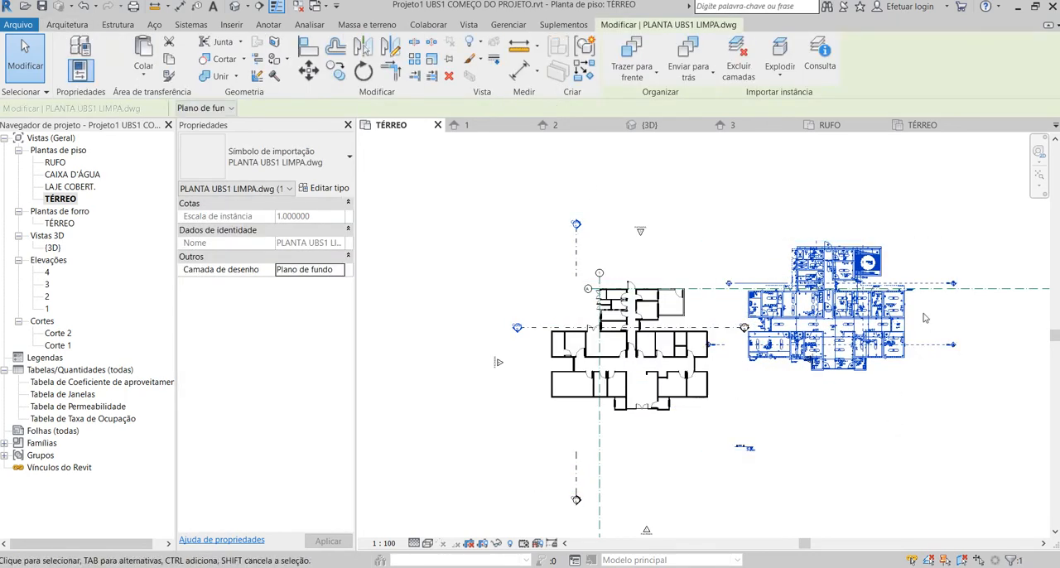
key(ctrl+z)
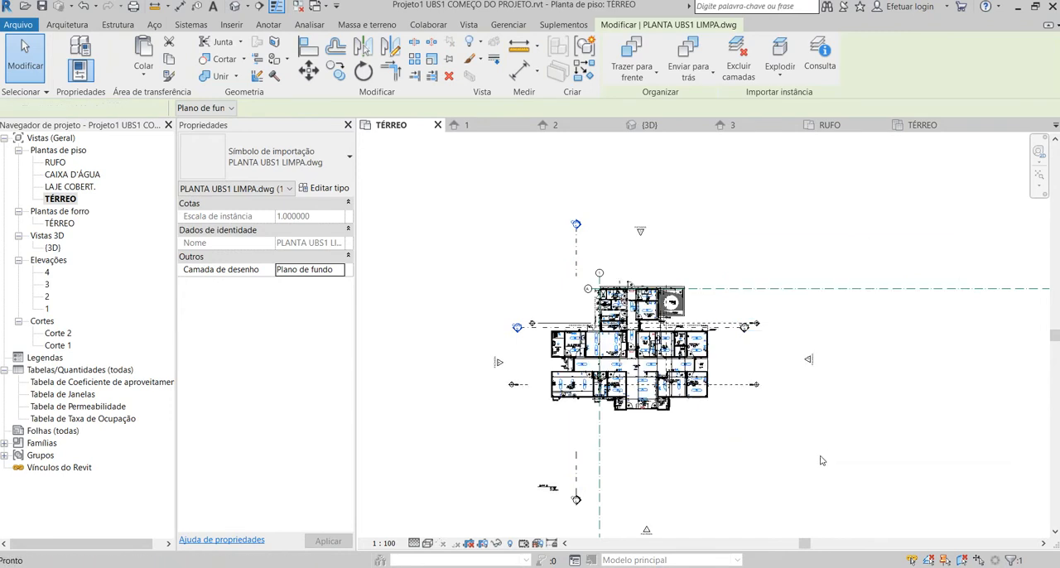
key(Escape)
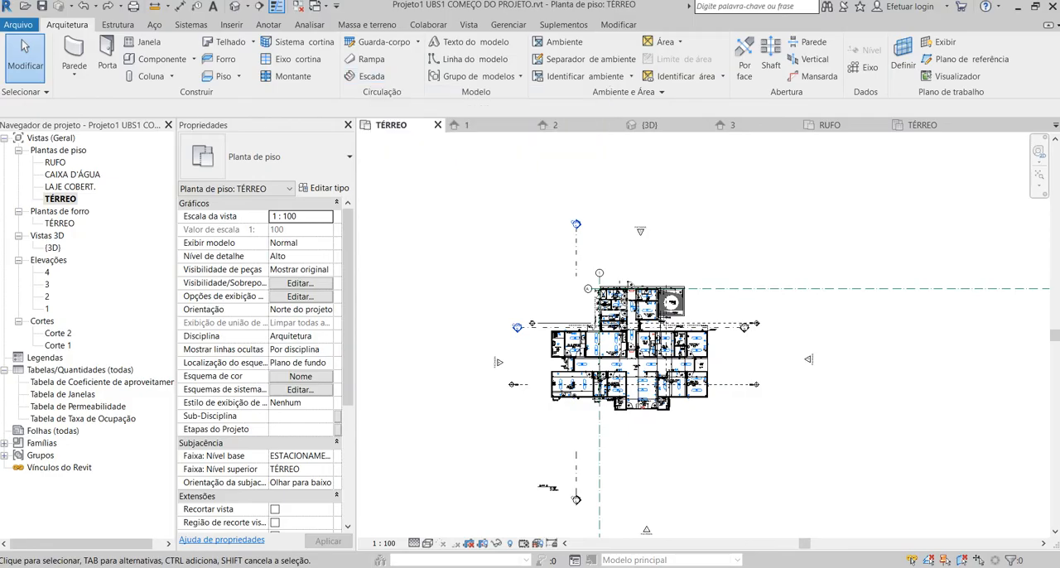
Switch to the ubs1_3_4 LAYOUT PDF in Edge and examine the parking area and the Especificação de Esquadrias table.
key(alt+Tab)
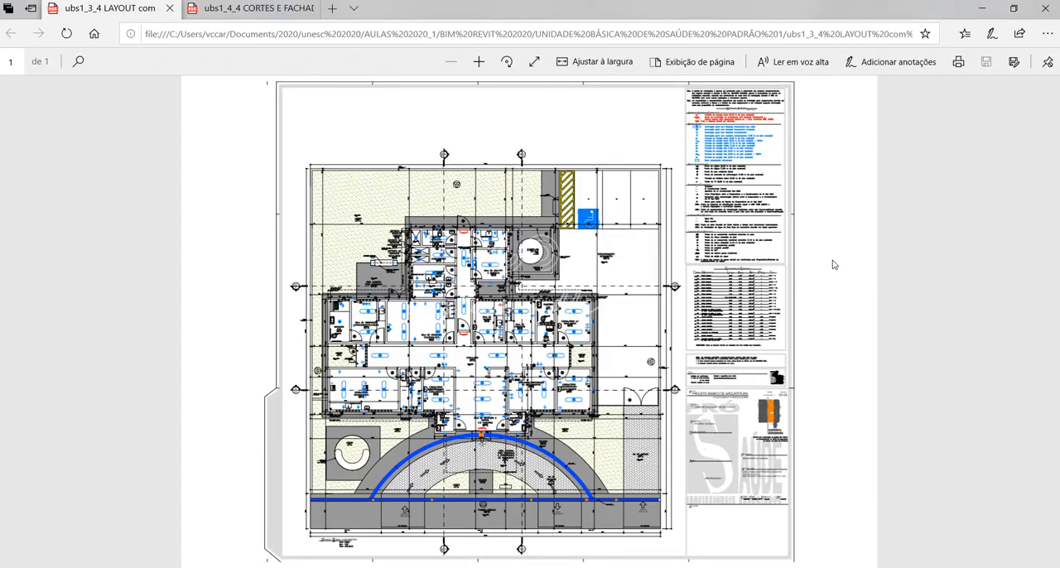
click(478, 62)
click(478, 65)
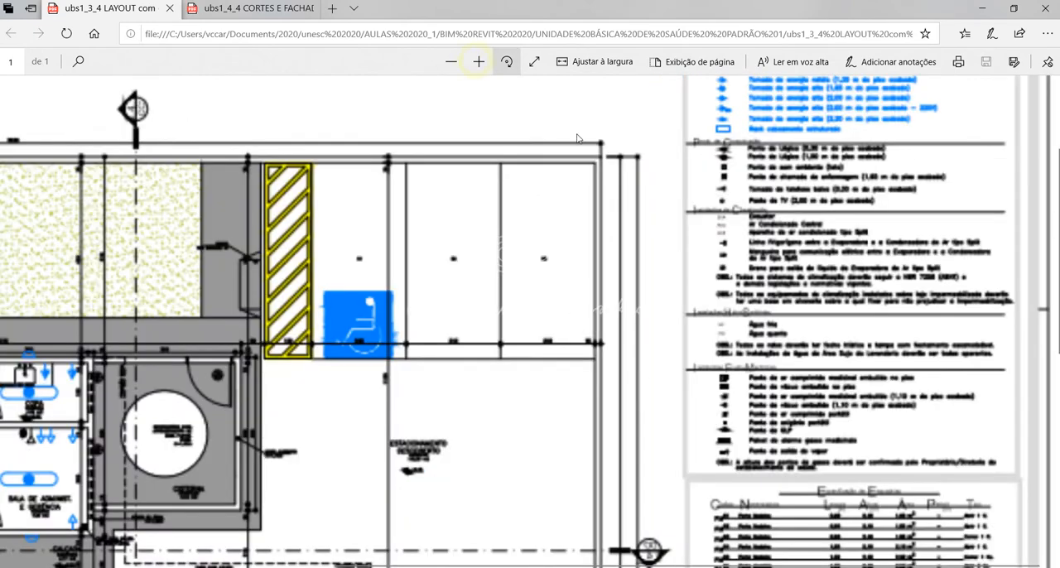
scroll(781, 279, down, 6)
scroll(792, 292, up, 2)
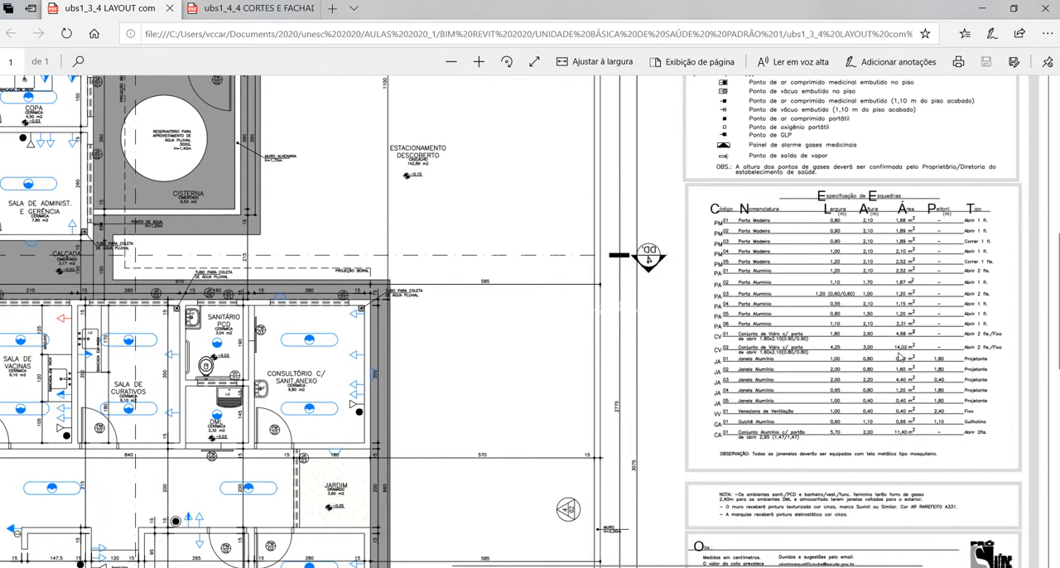
Open the ubs1_4_4 CORTES E FACHADAS sheet and examine the levels and heights in section AA through the reception room.
click(248, 8)
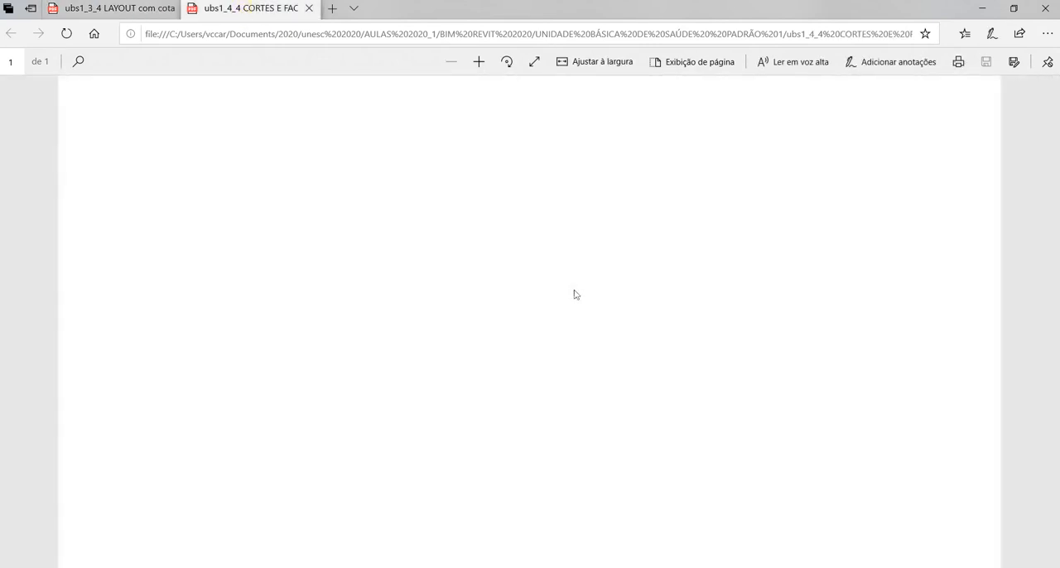
click(478, 60)
scroll(485, 166, down, 5)
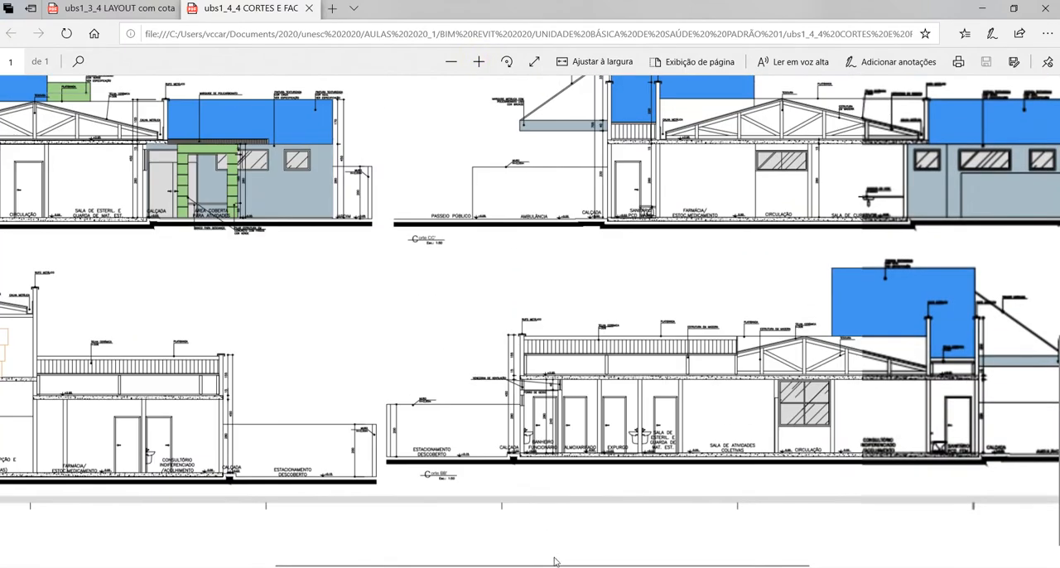
drag(556, 561, 305, 562)
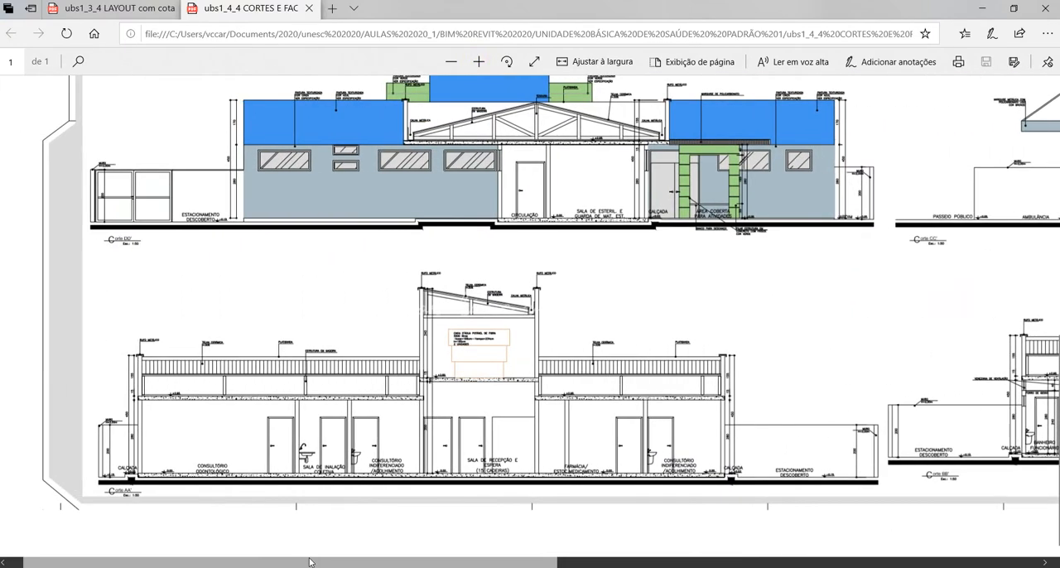
click(478, 60)
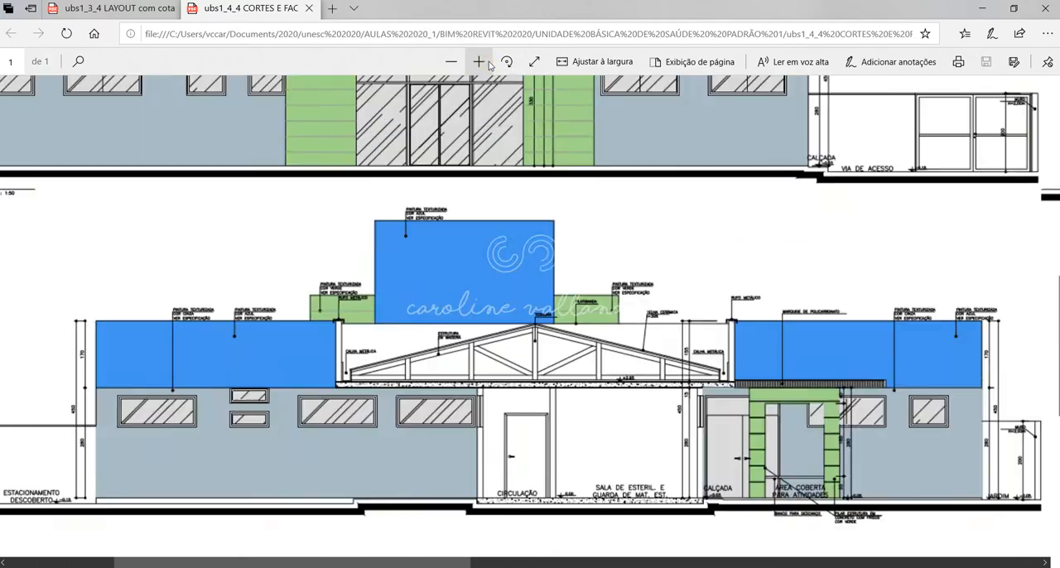
click(477, 60)
scroll(508, 268, down, 5)
scroll(511, 273, down, 1)
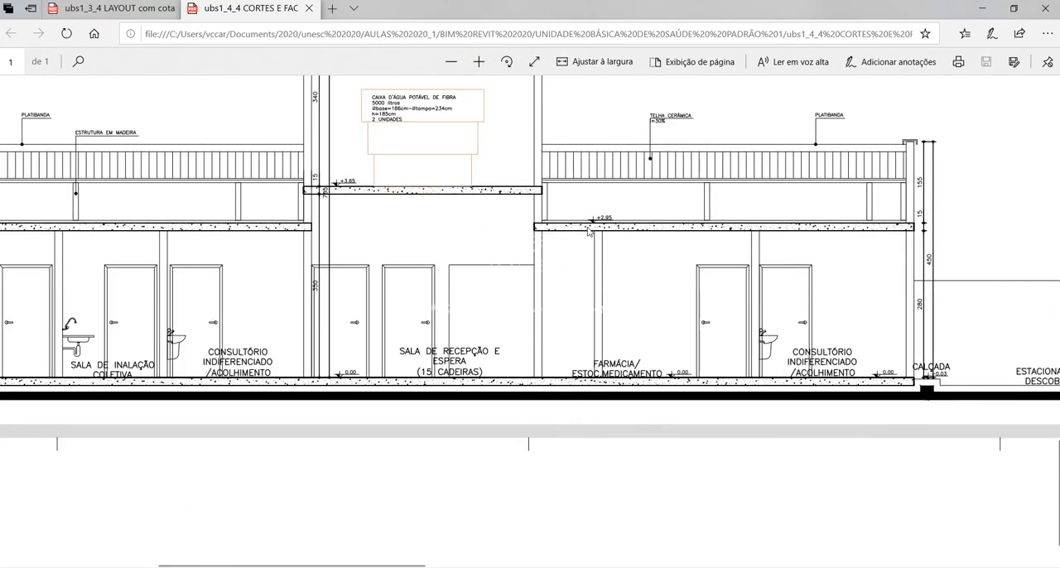
Examine the sections through the reception room and through the Sala de Atividades Coletivas on the CORTES E FACHADAS sheet.
scroll(563, 263, up, 3)
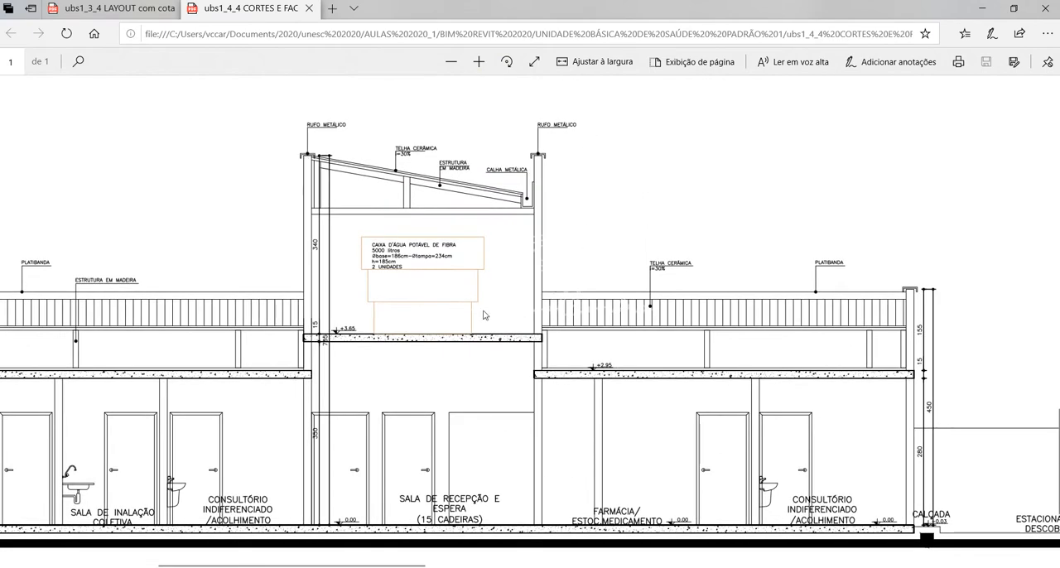
scroll(677, 523, down, 2)
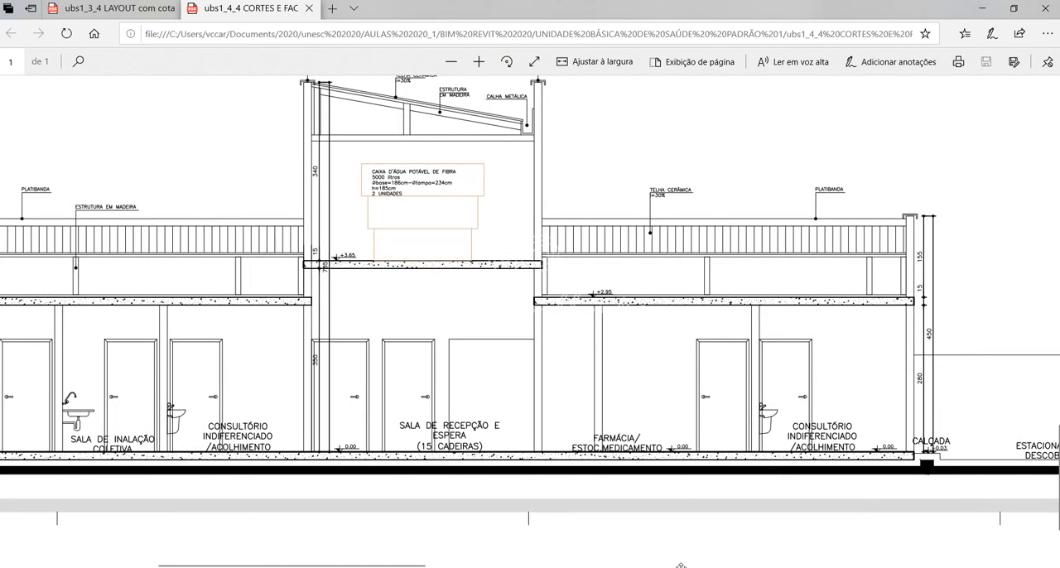
mouse_move(364, 563)
mouse_down()
mouse_move(191, 563)
mouse_move(654, 561)
mouse_up()
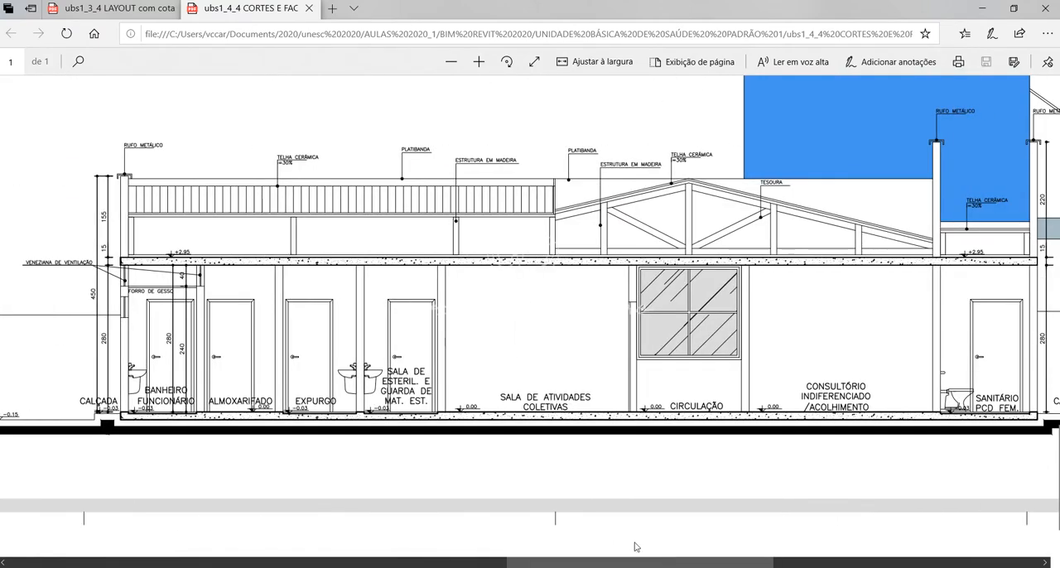
Return to the Revit project and open elevation 1 from the TÉRREO floor plan.
click(633, 567)
scroll(646, 393, up, 5)
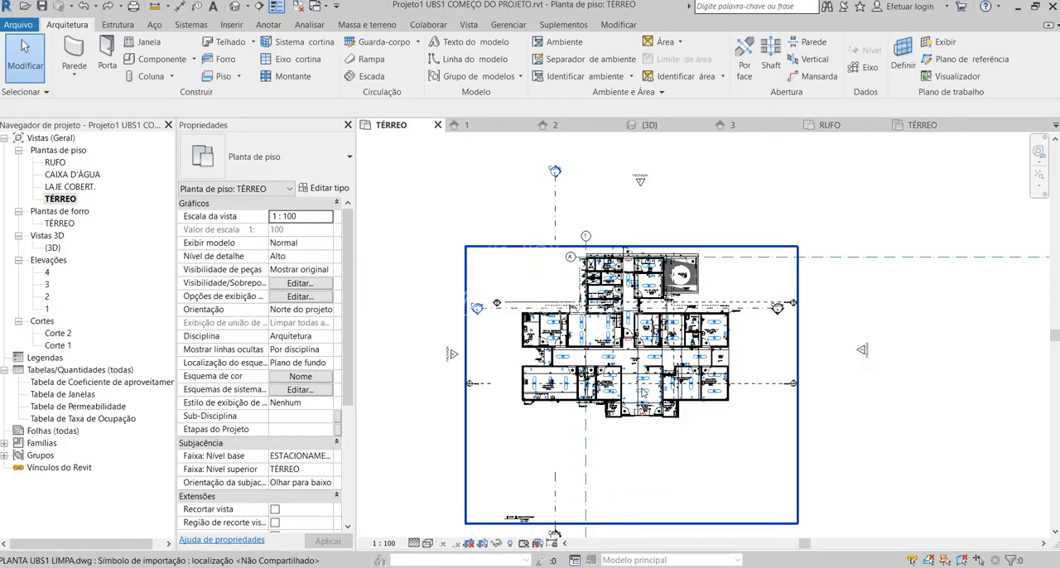
scroll(629, 453, down, 2)
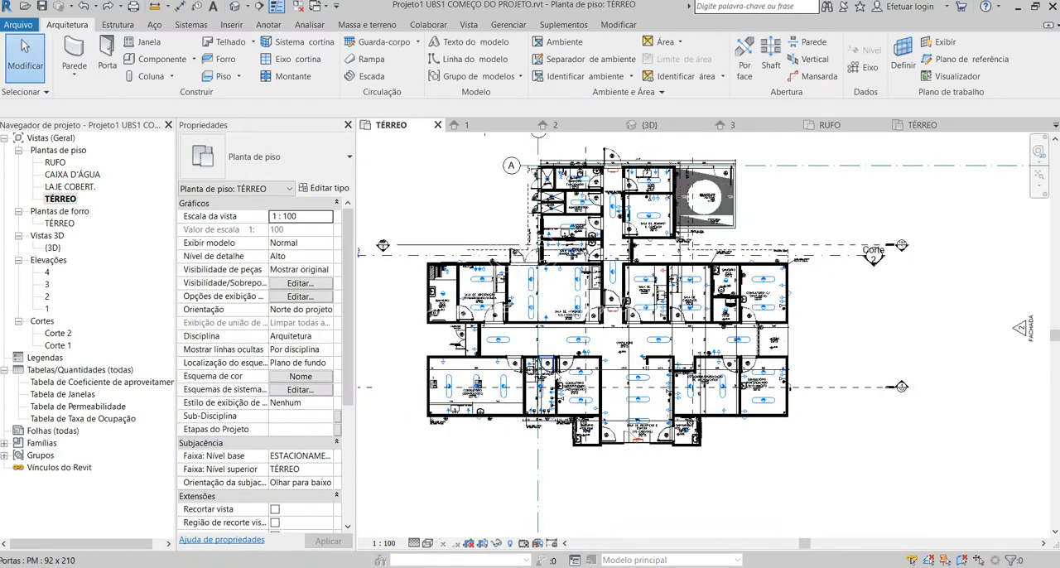
scroll(556, 374, up, 1)
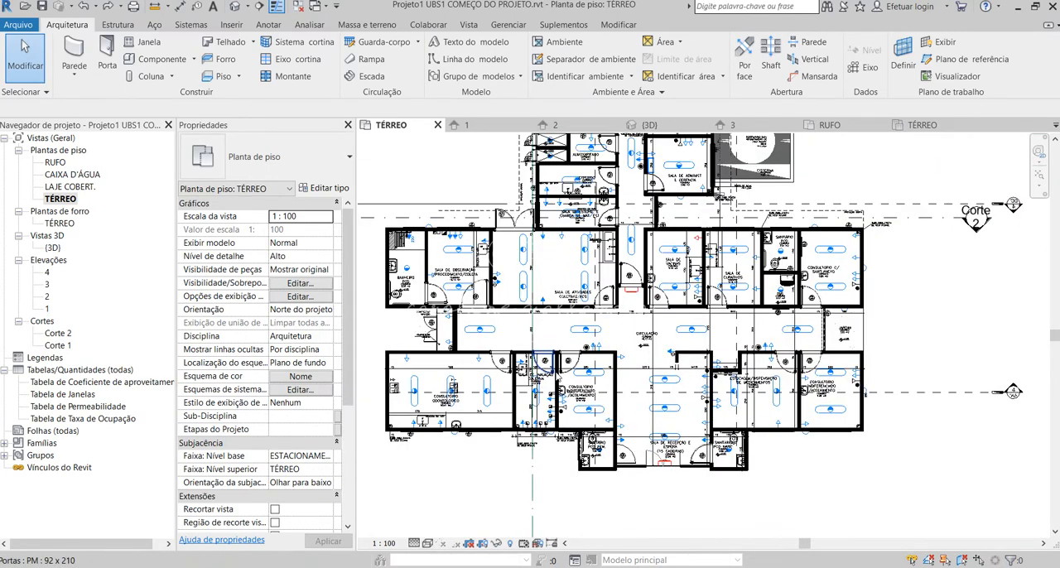
double_click(54, 310)
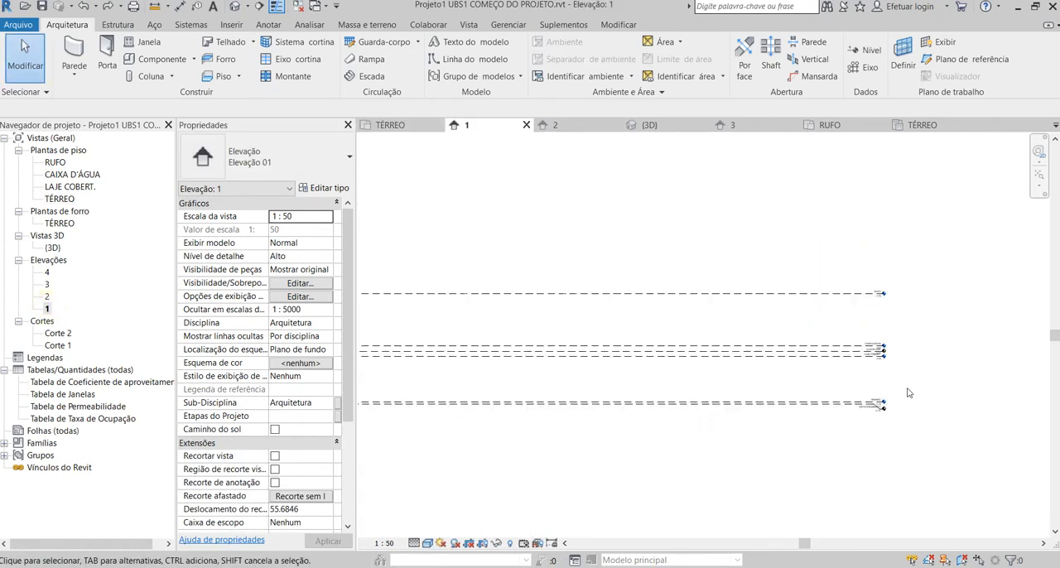
Examine the project levels from ESTACIONAMENTO to RUFO in elevation 1, selecting TÉRREO and LAJE COBERT. to check their elevations.
scroll(585, 395, up, 3)
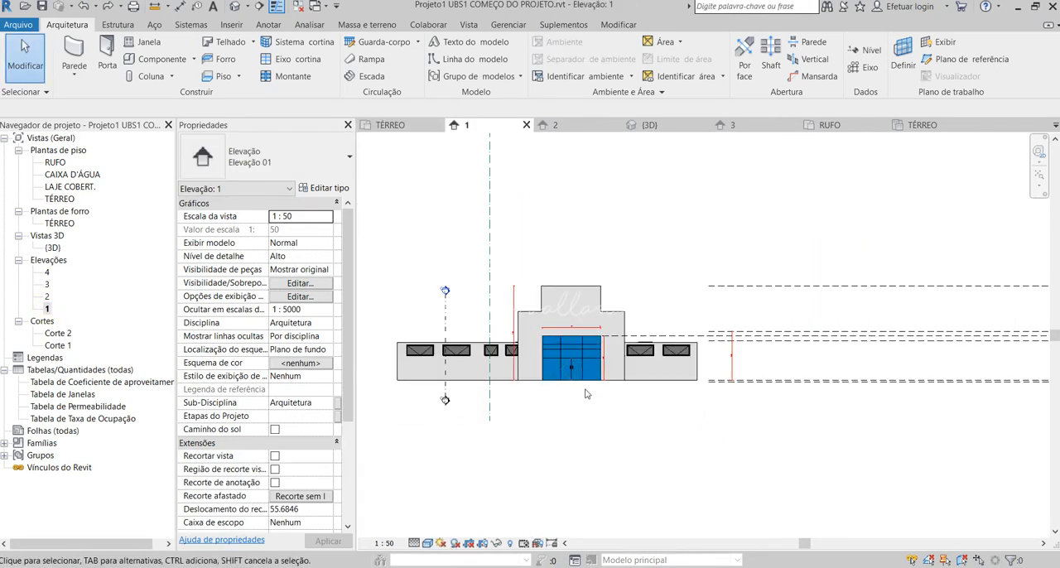
scroll(470, 364, down, 5)
scroll(783, 367, up, 6)
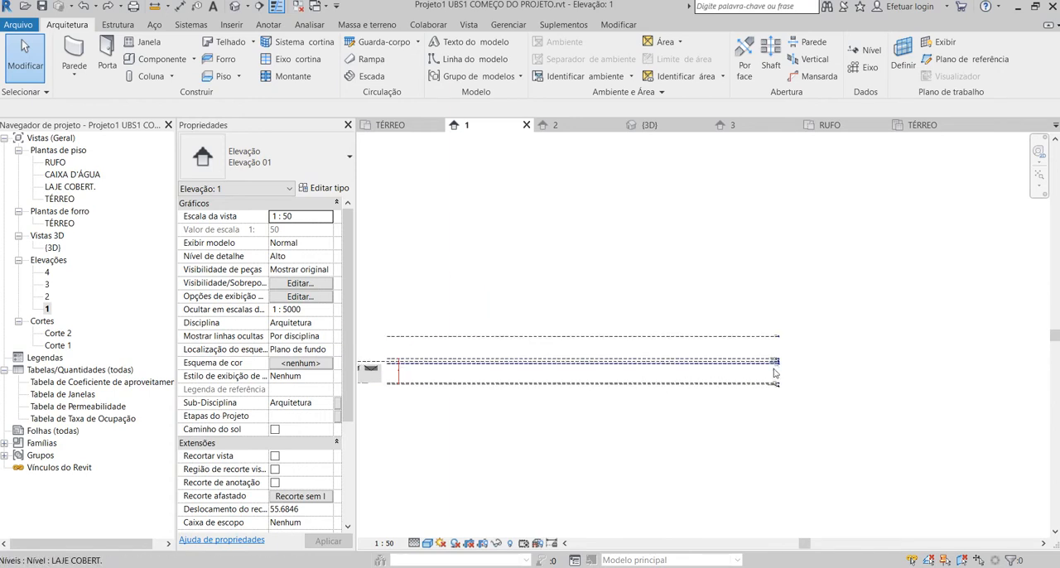
scroll(789, 391, up, 2)
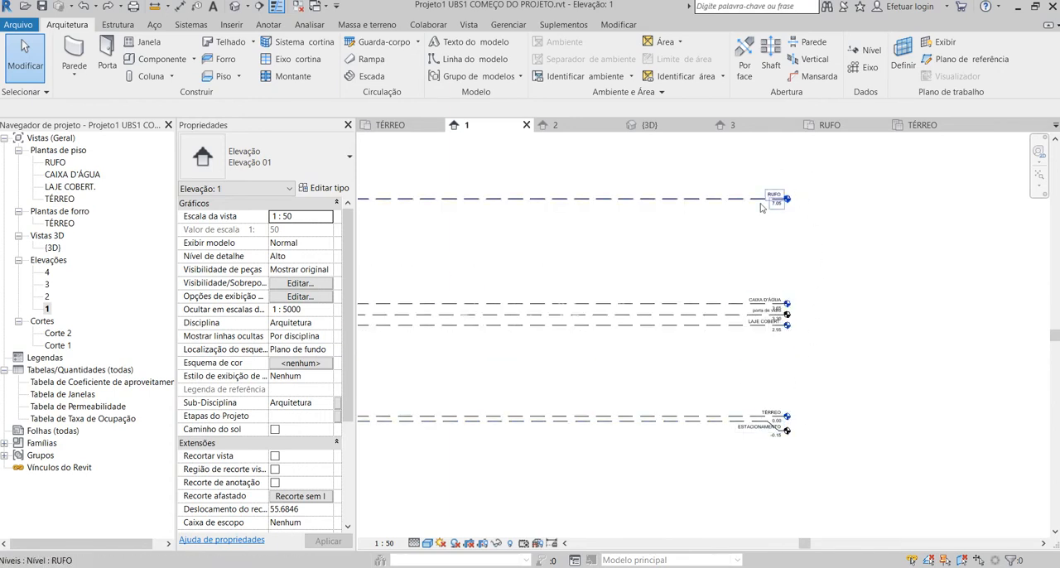
scroll(792, 401, up, 3)
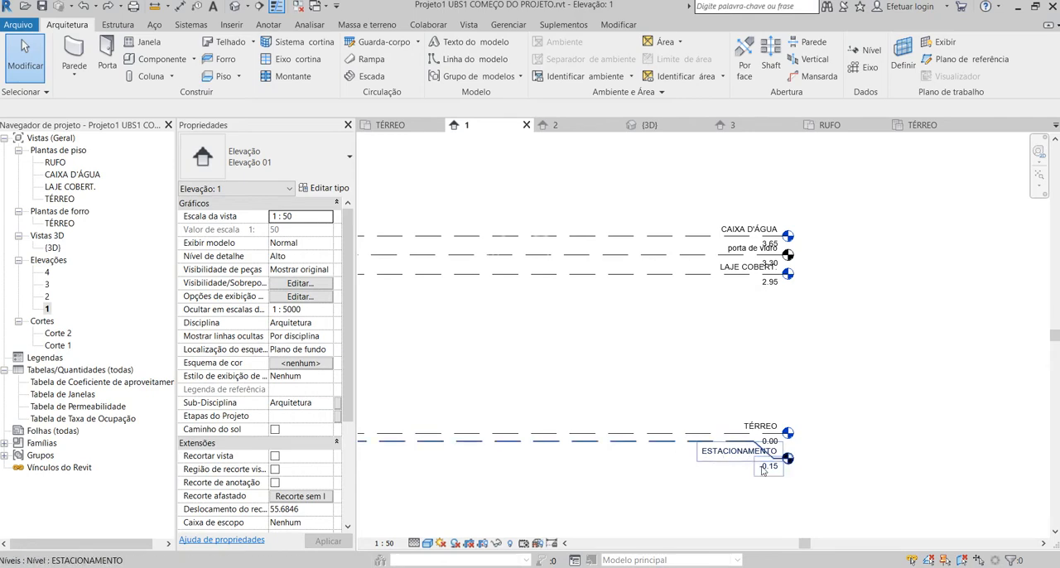
click(791, 432)
click(844, 355)
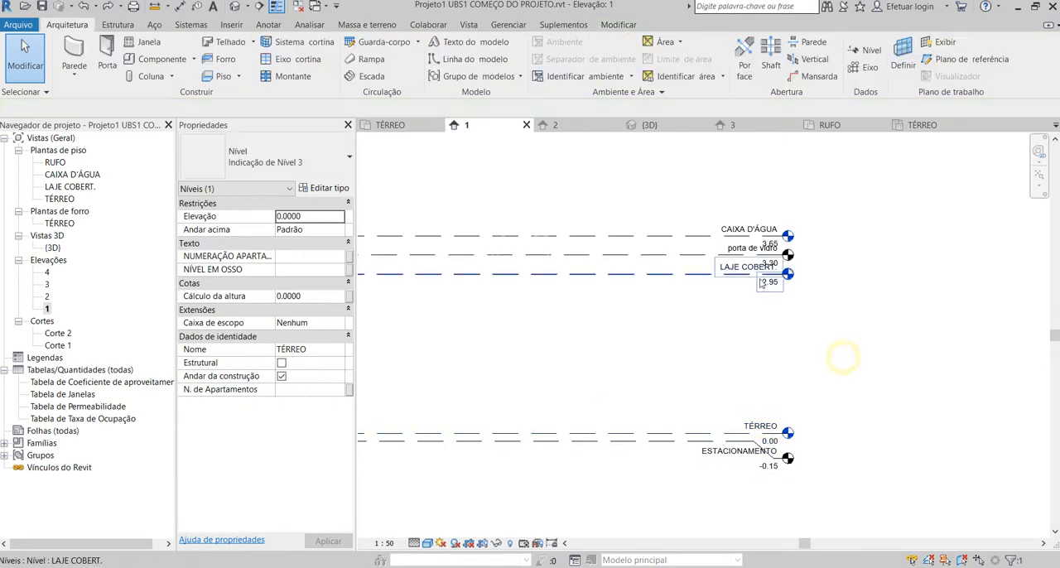
click(742, 274)
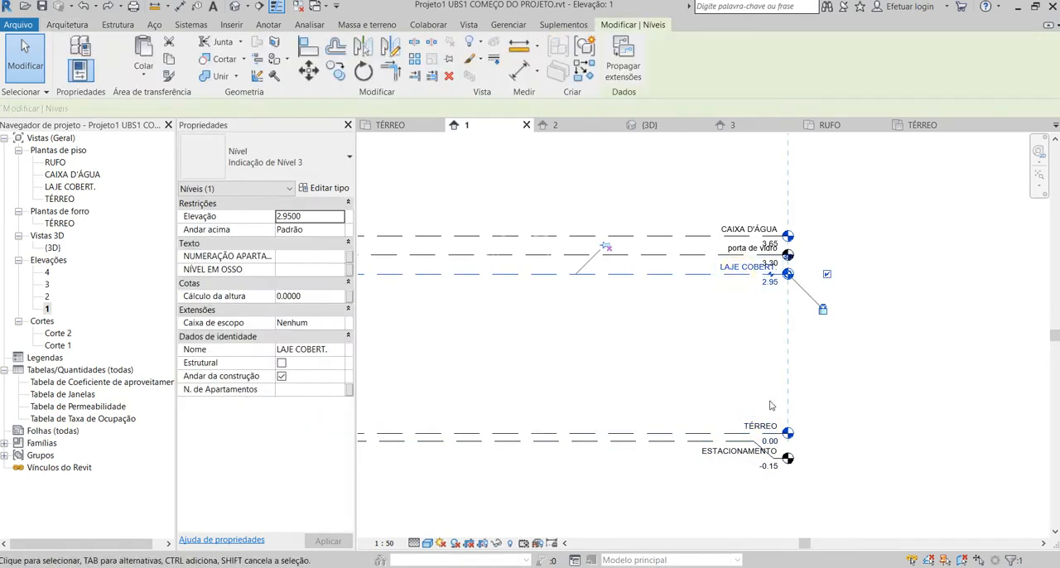
Switch to the CORTES E FACHADAS PDF in Edge and examine the heights in Elevação 03, Elevação 04 and the reception section.
click(116, 567)
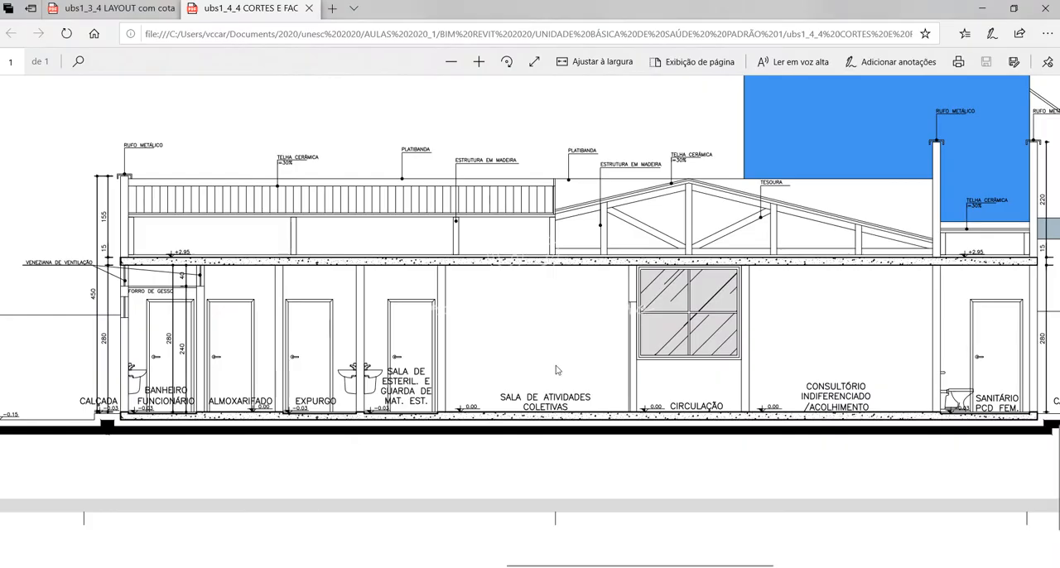
scroll(236, 422, down, 3)
ctrl+scroll(239, 423, up, 3)
scroll(239, 424, up, 2)
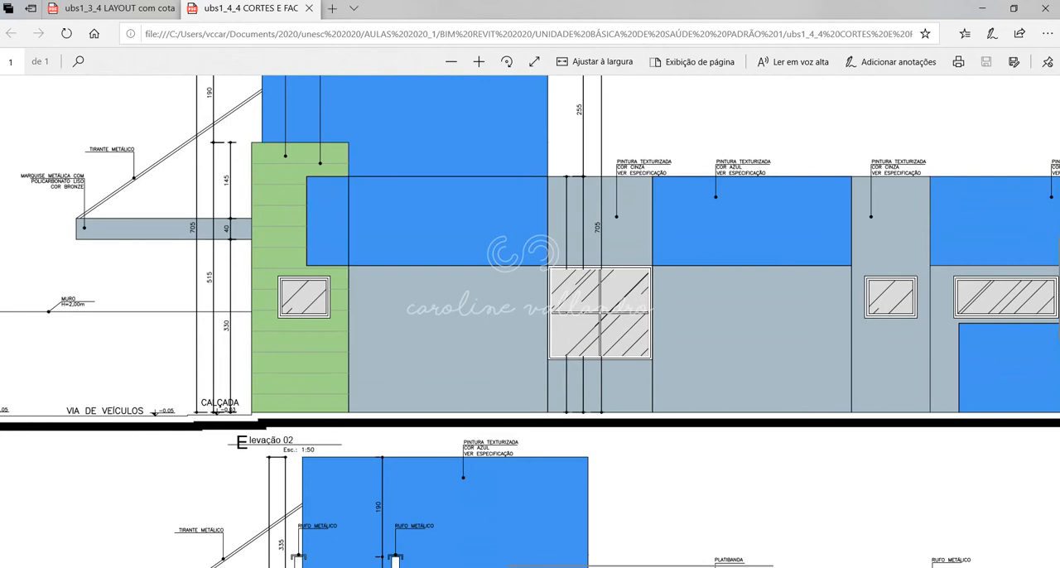
mouse_move(573, 564)
mouse_down()
mouse_move(861, 521)
mouse_move(514, 502)
mouse_up()
scroll(524, 369, up, 6)
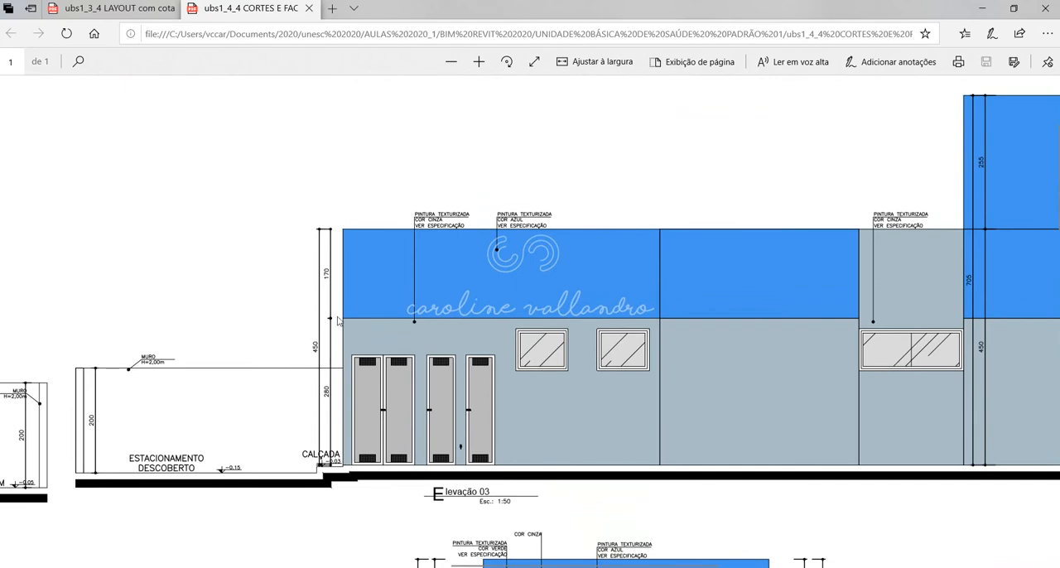
drag(511, 566, 174, 545)
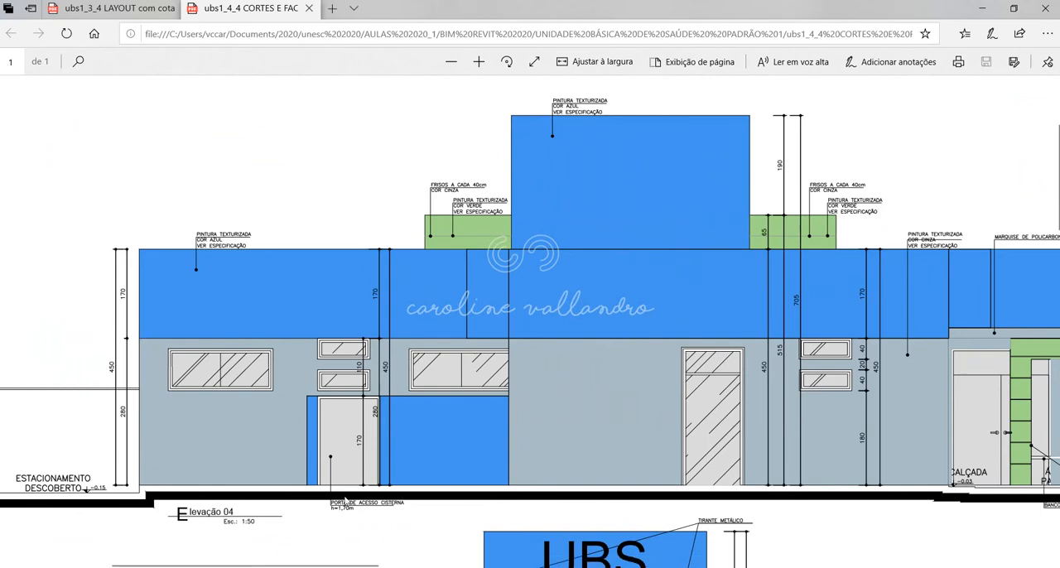
scroll(357, 528, down, 15)
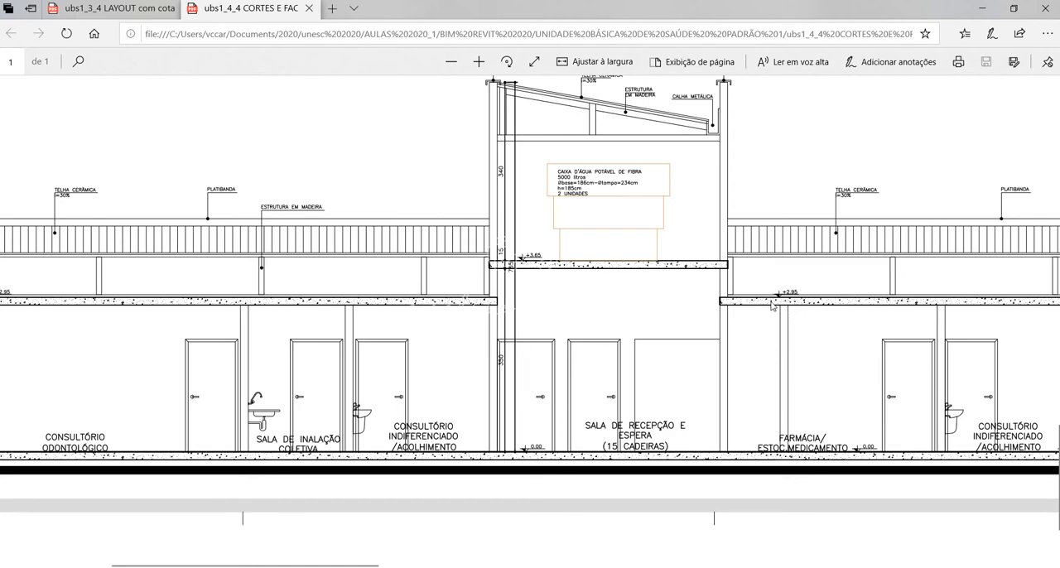
Return to Revit, open the TÉRREO floor plan and review the top constraint options of the wall between Sala de Atividades Coletivas and Circulação.
click(667, 489)
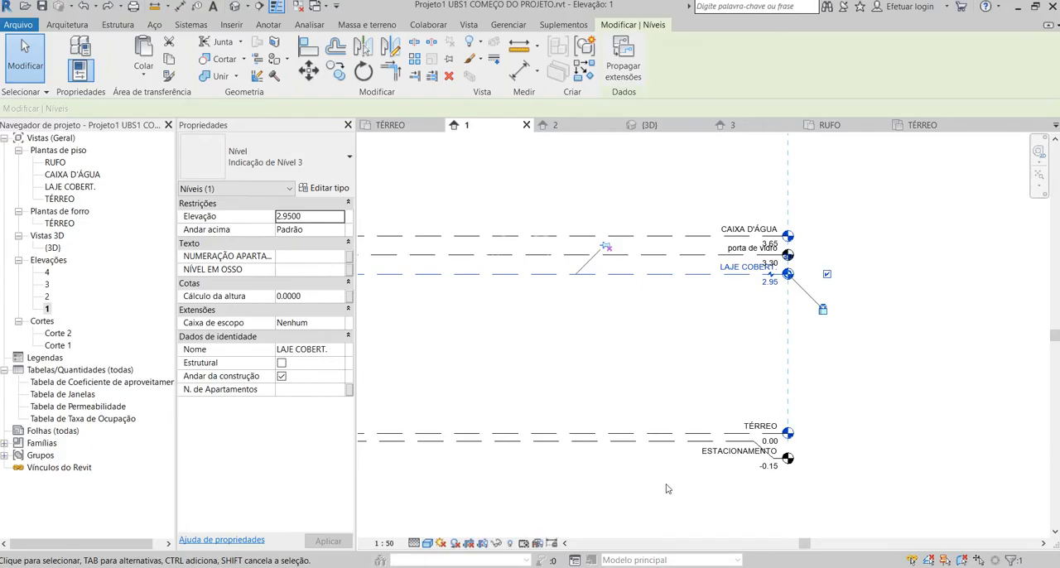
double_click(60, 199)
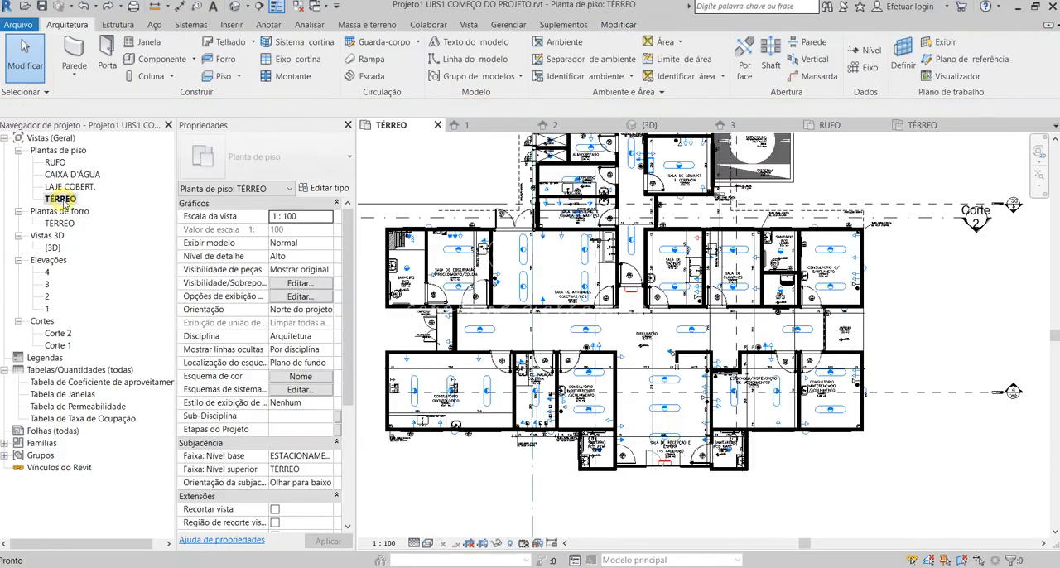
scroll(507, 313, up, 2)
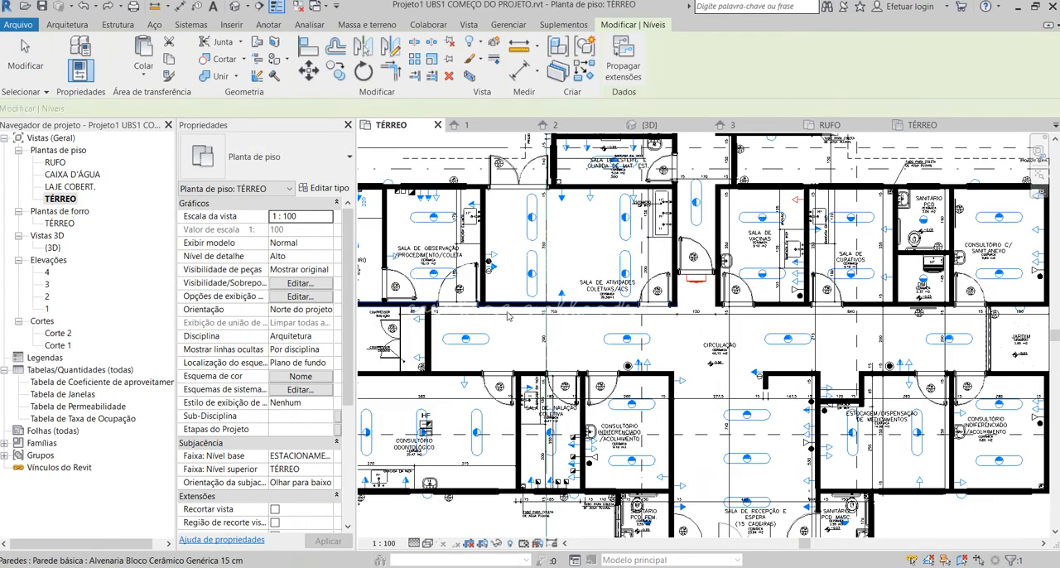
click(507, 307)
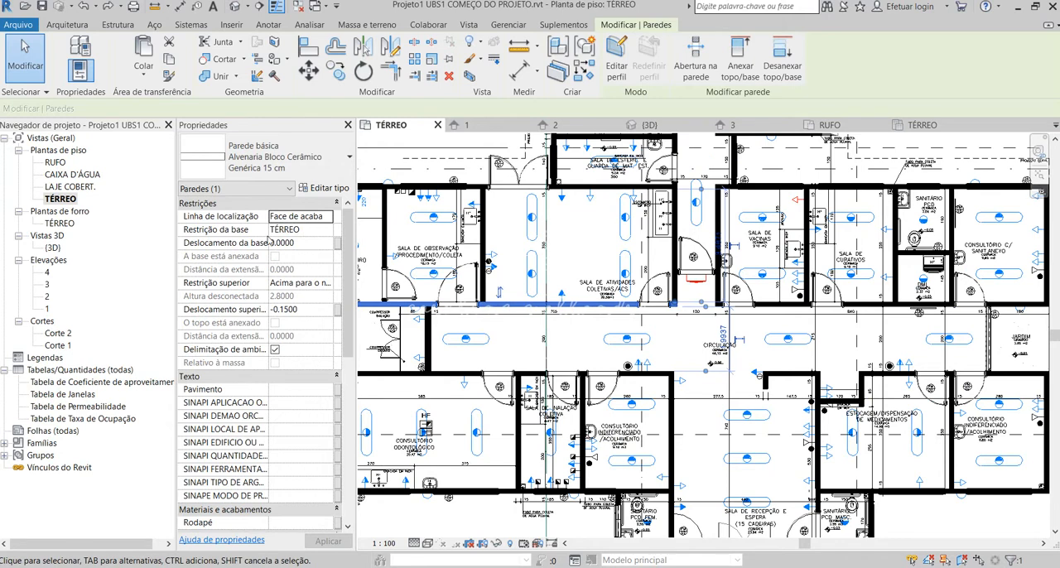
click(307, 283)
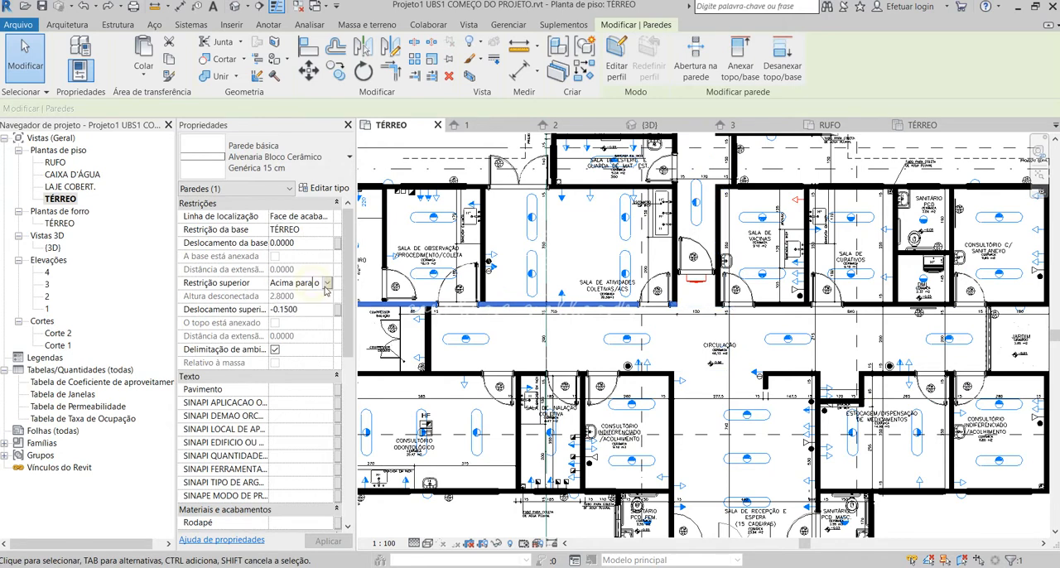
click(327, 283)
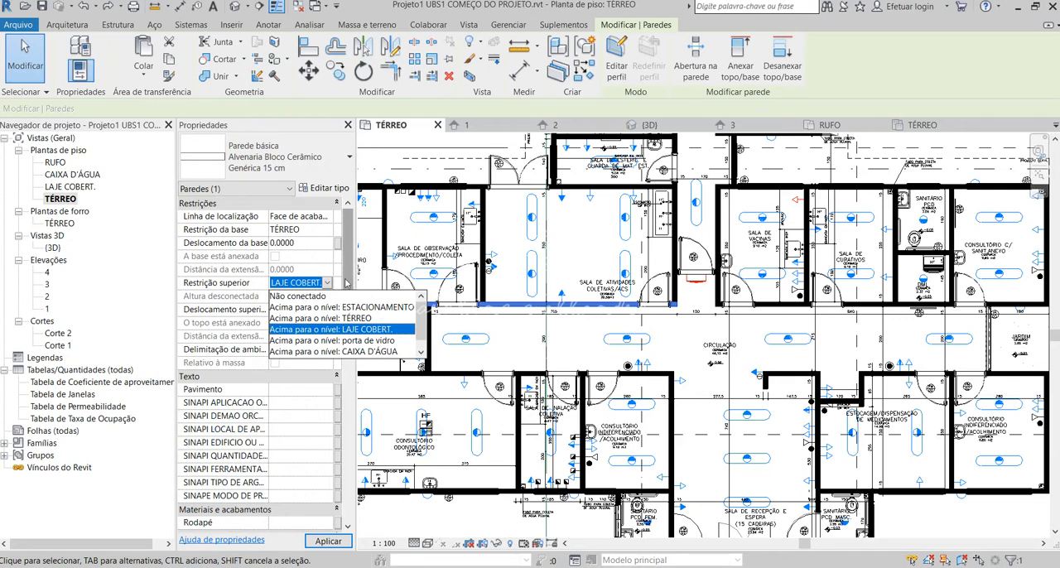
click(347, 280)
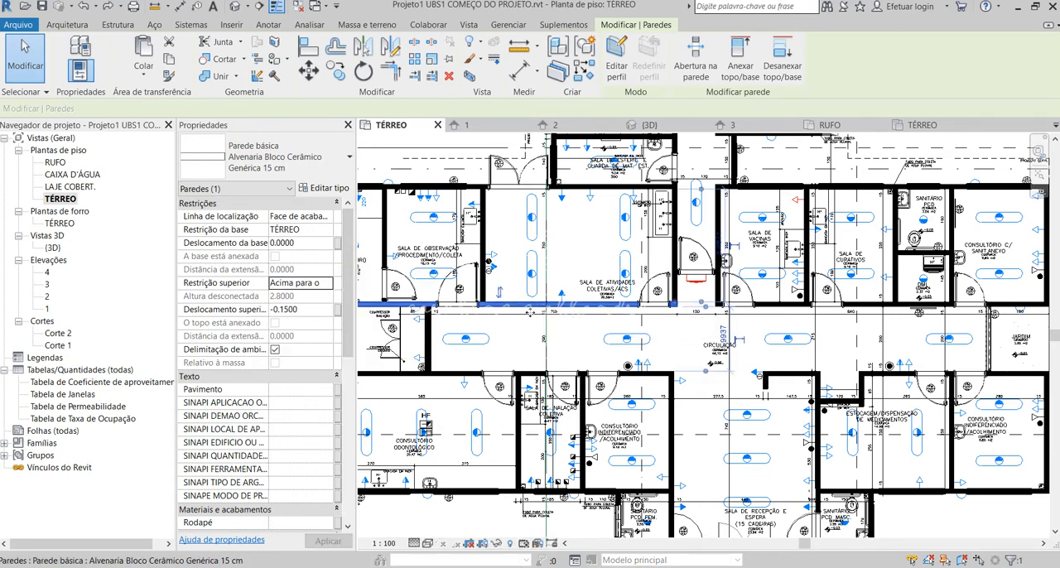
key(Escape)
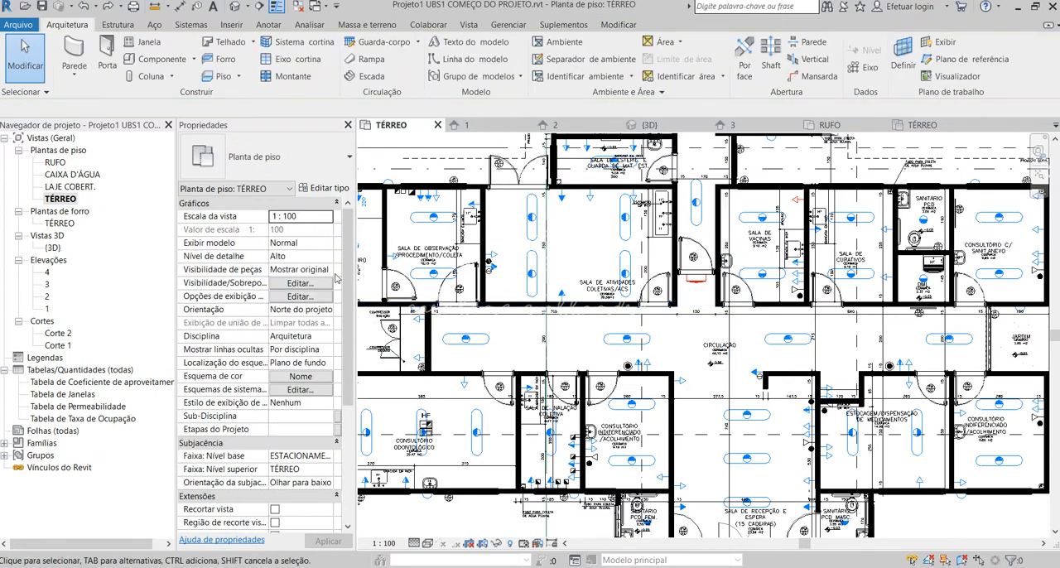
Set the top constraint of the wall below Sala de Atividades Coletivas to LAJE COBERT. and check its top offset.
click(503, 305)
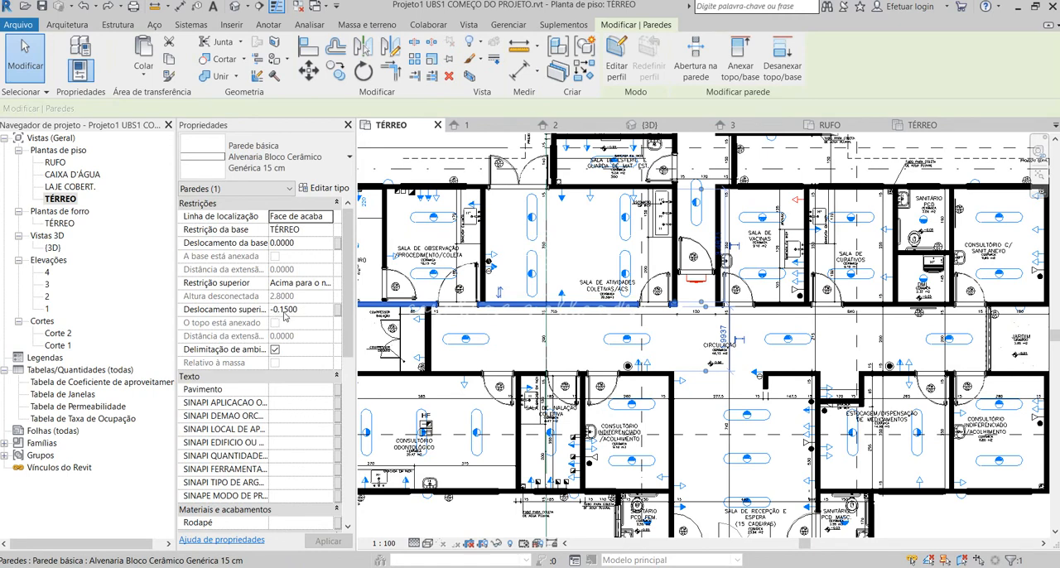
click(316, 283)
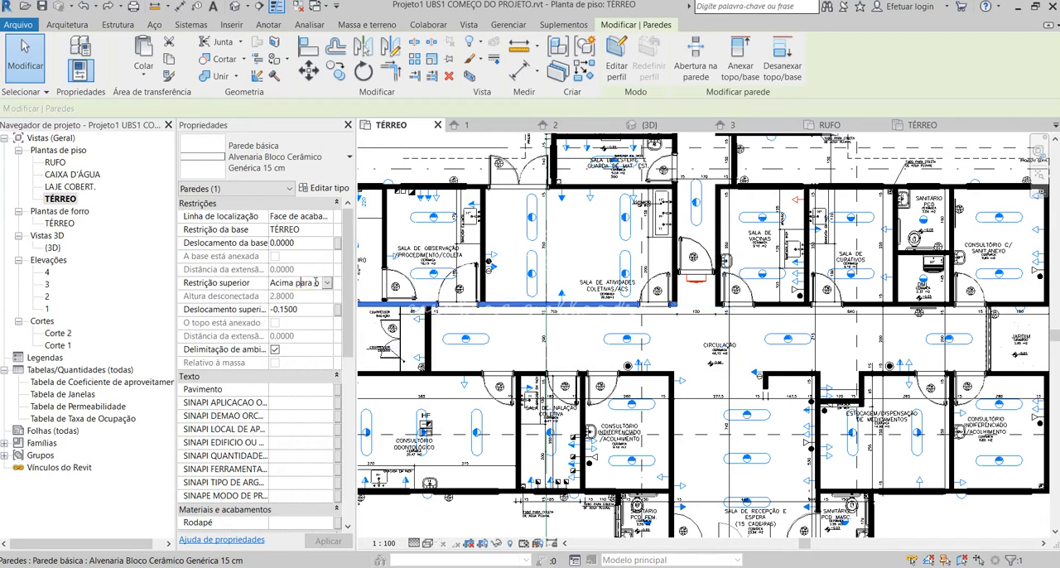
click(326, 284)
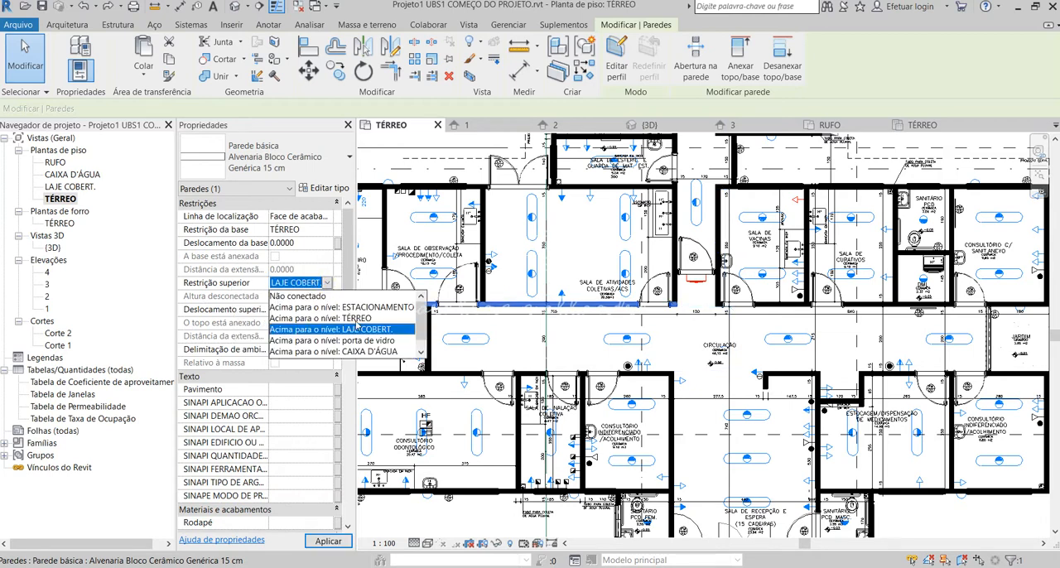
click(341, 329)
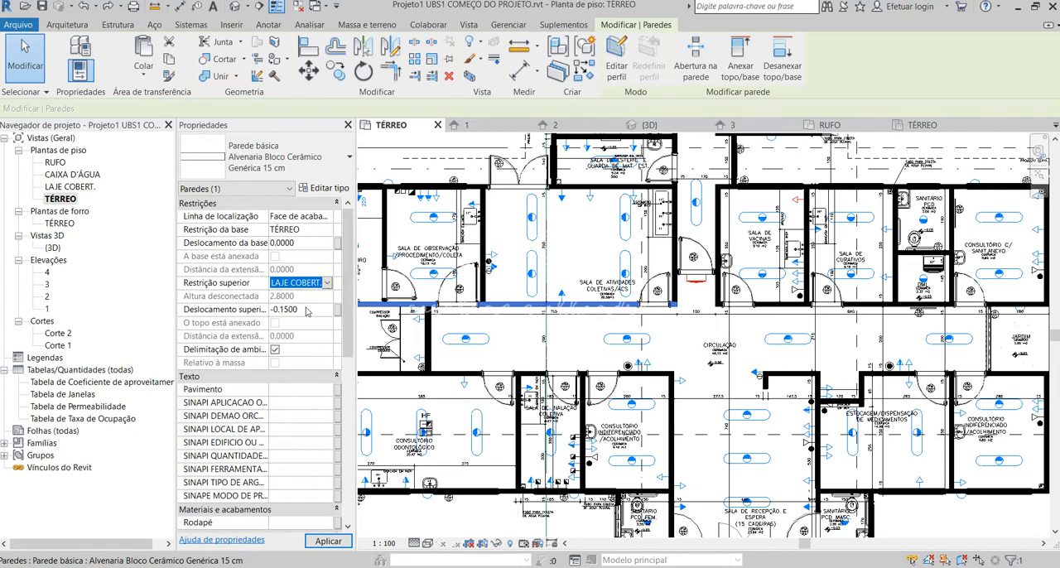
click(306, 311)
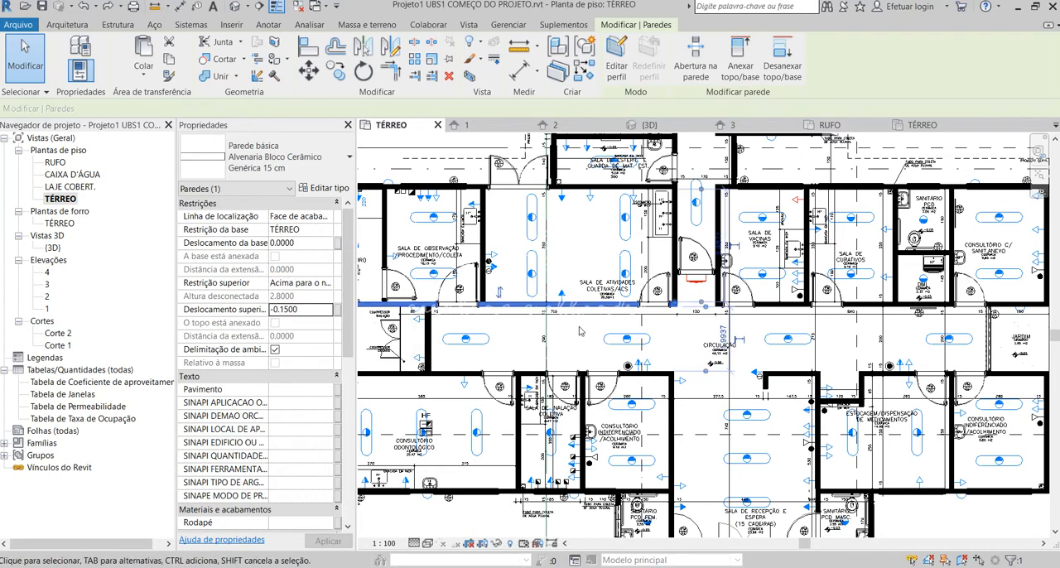
Inspect the height properties of the walls enclosing the CISTERNA area and the properties of its access door.
scroll(579, 332, down, 5)
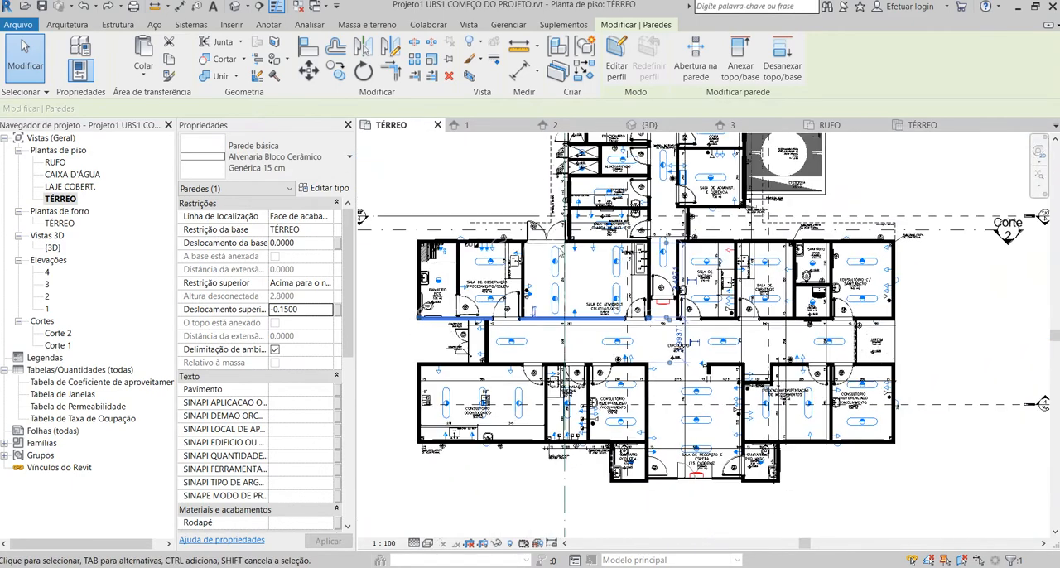
scroll(660, 340, down, 2)
scroll(709, 171, up, 4)
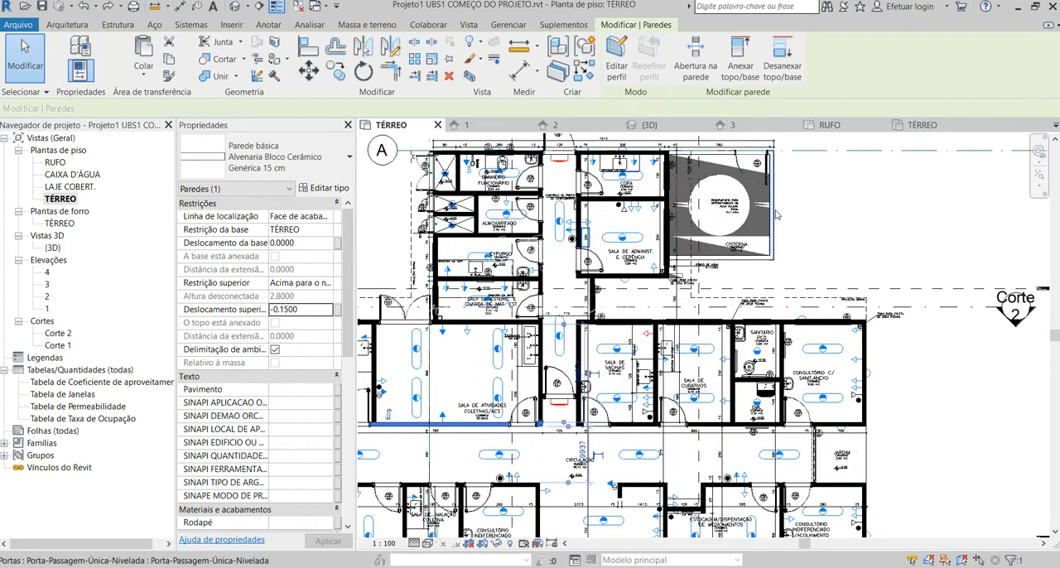
click(733, 262)
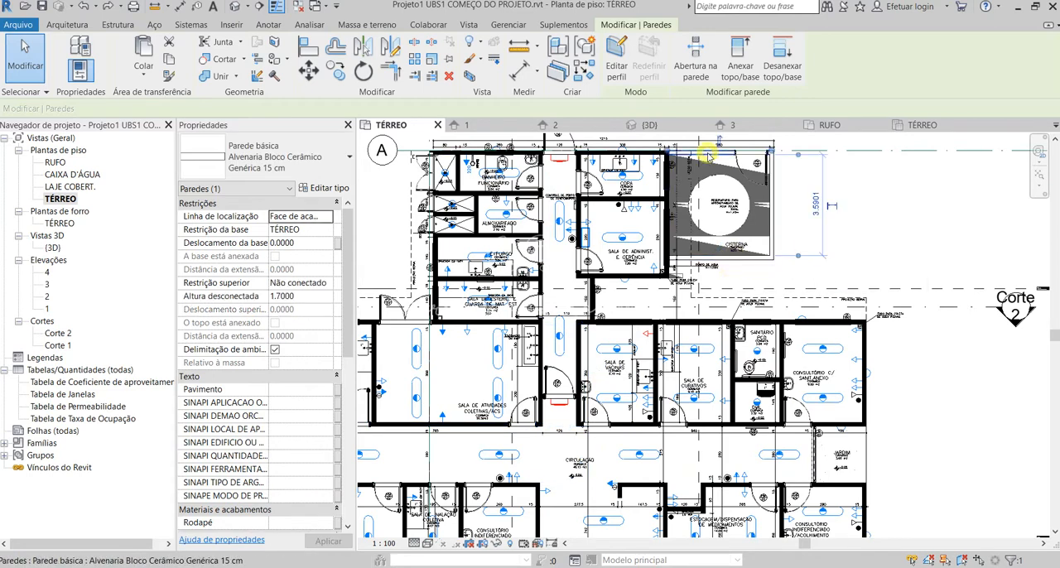
click(779, 183)
click(834, 188)
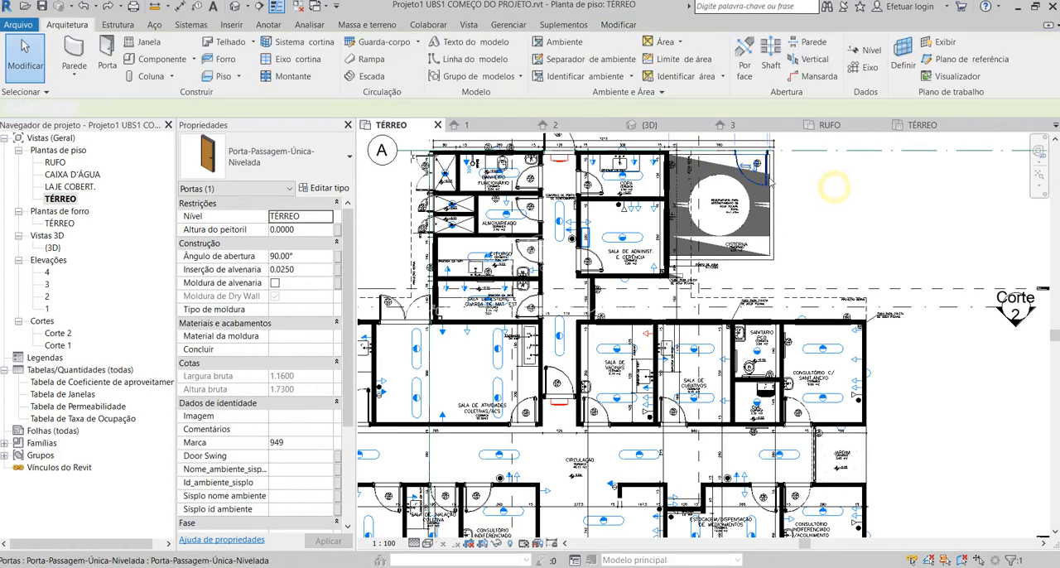
Check the height properties of the outer walls on the lower and right sides of the CISTERNA area.
click(773, 180)
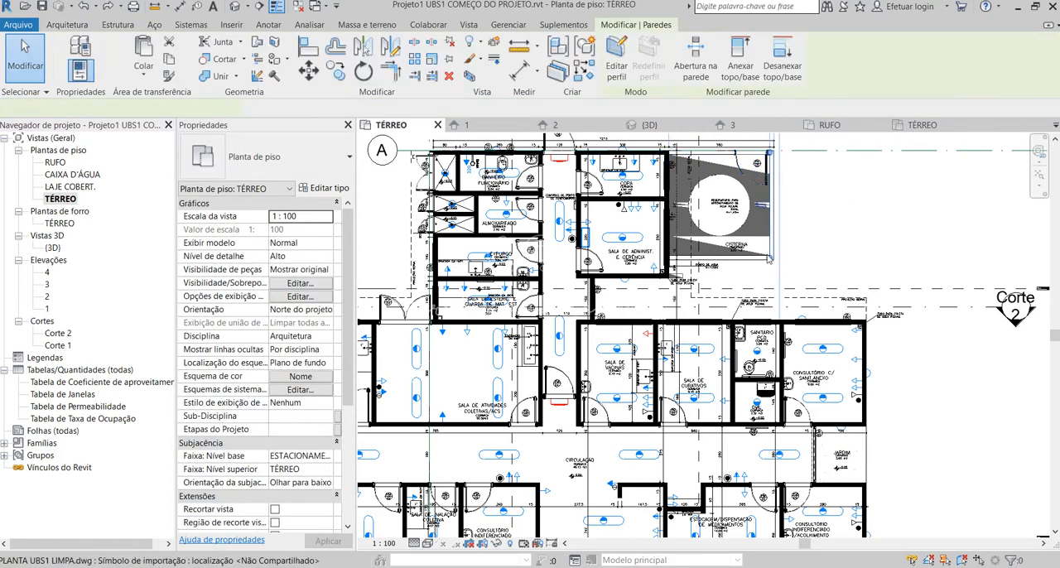
click(838, 225)
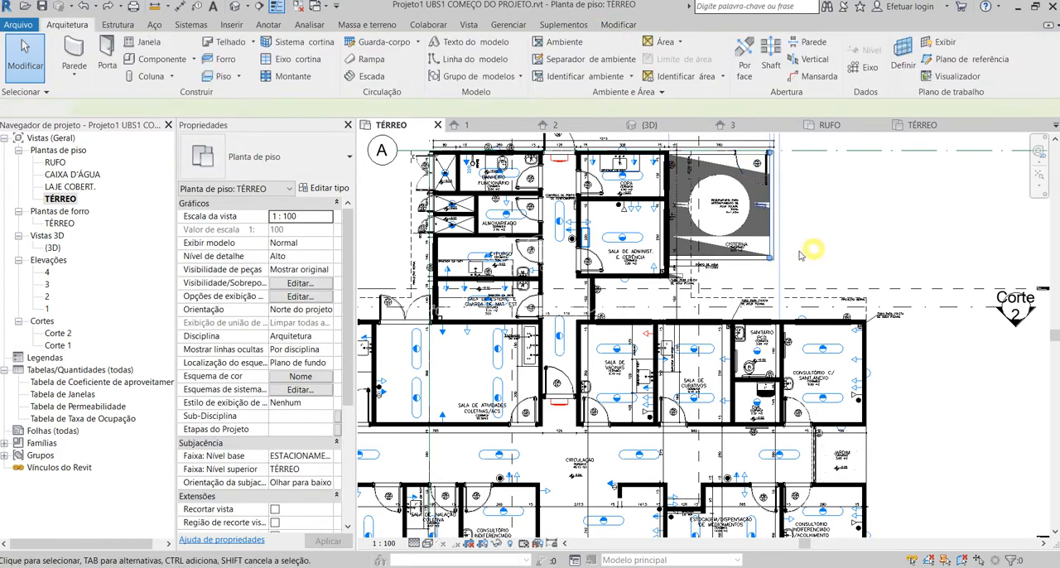
click(751, 254)
click(787, 201)
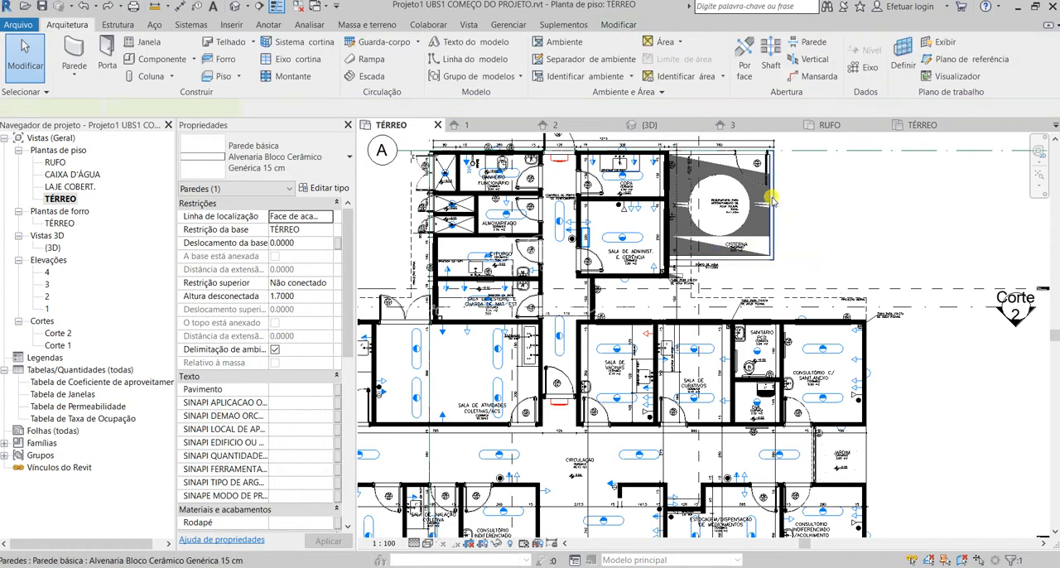
click(771, 198)
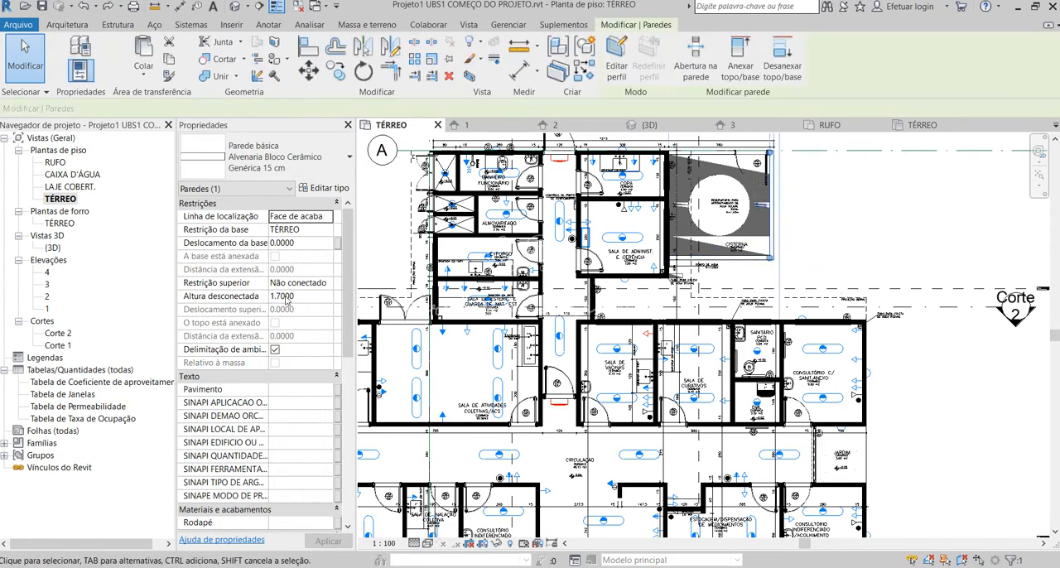
Switch to the CORTES E FACHADAS PDF in Edge and examine the cistern wall height in Corte CC'.
click(118, 567)
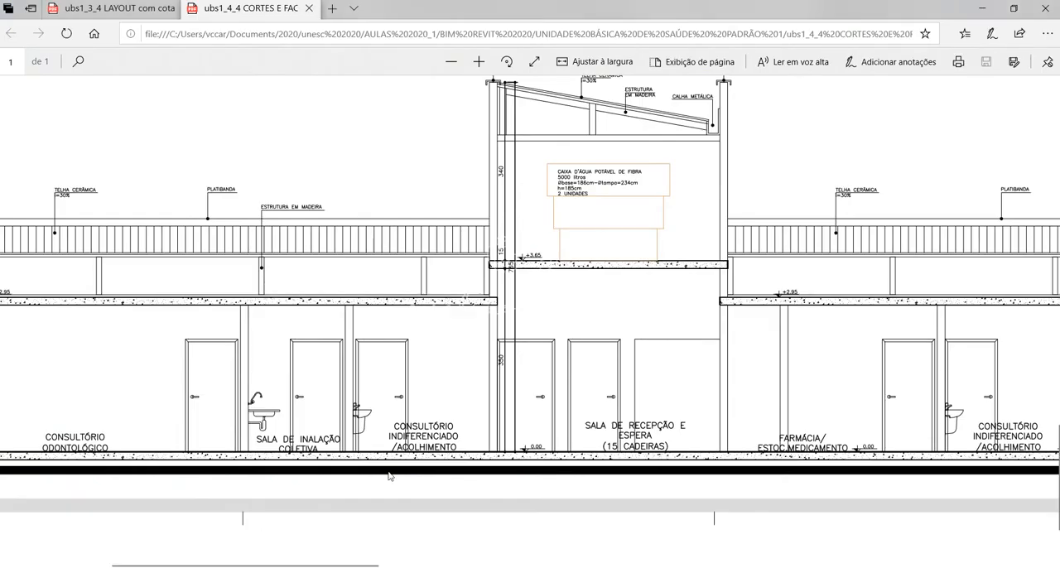
scroll(582, 417, down, 15)
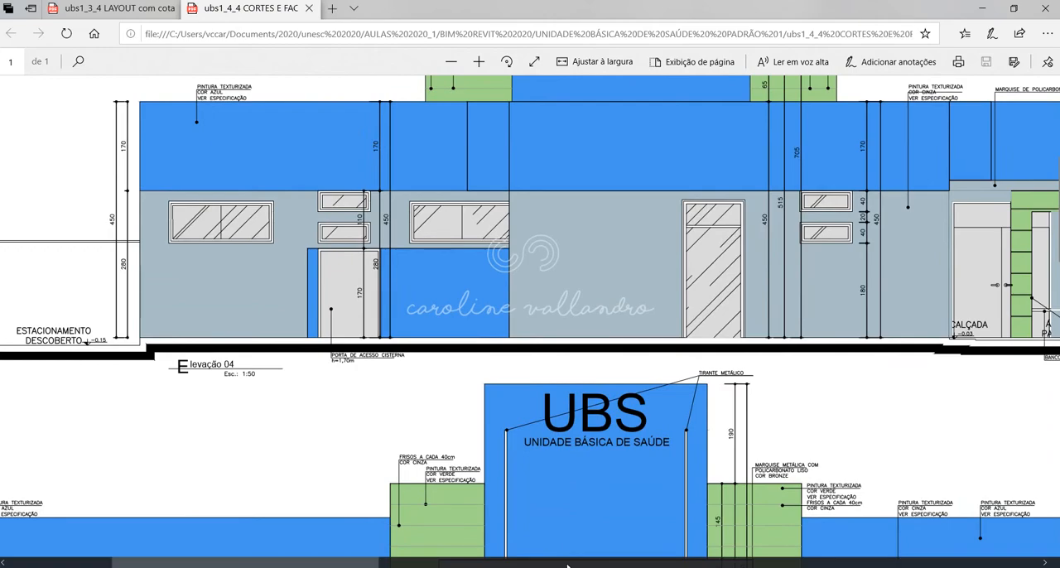
mouse_move(351, 563)
mouse_down()
mouse_move(831, 553)
mouse_move(791, 553)
mouse_up()
scroll(771, 474, down, 2)
scroll(772, 474, down, 4)
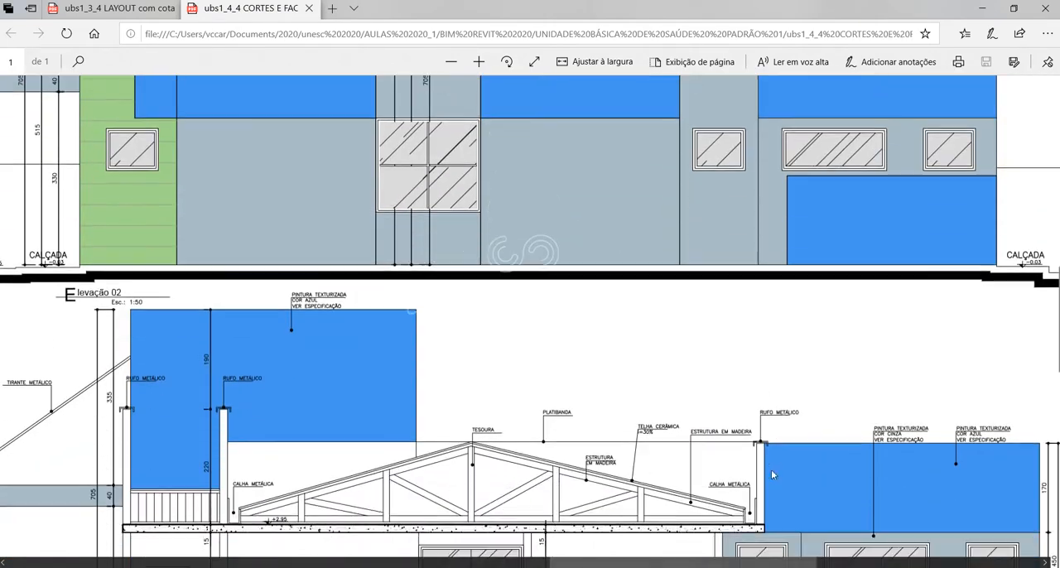
scroll(793, 220, down, 5)
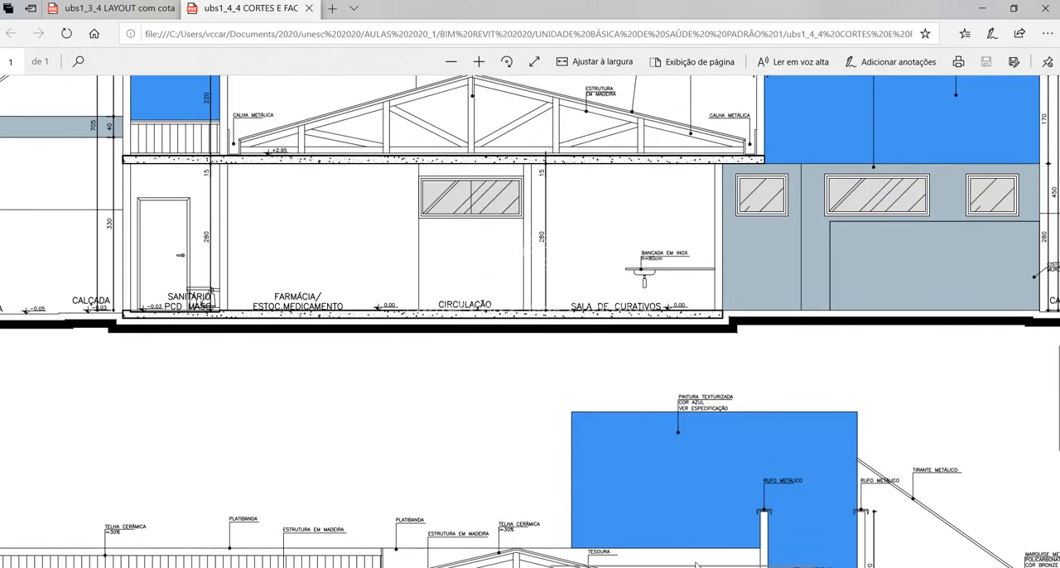
drag(697, 563, 786, 562)
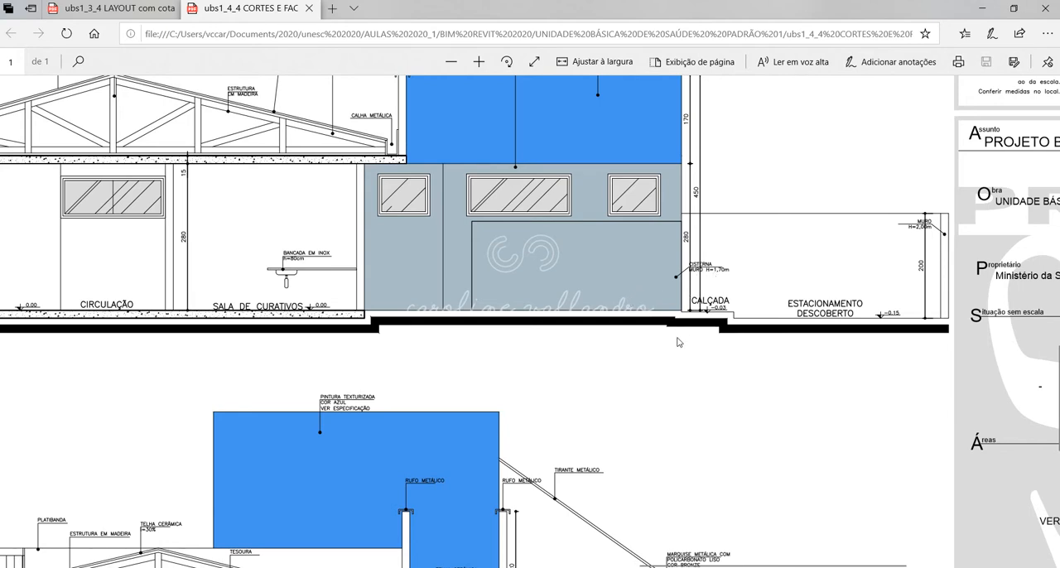
Examine the cistern access door and the facade wall heights in Elevação 04.
click(608, 563)
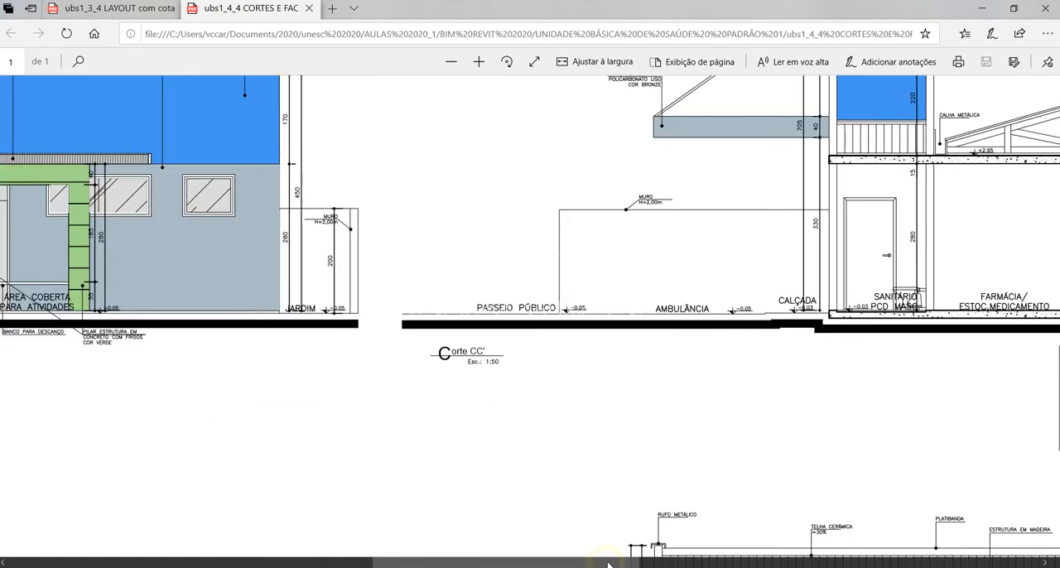
drag(608, 563, 115, 505)
scroll(392, 386, down, 10)
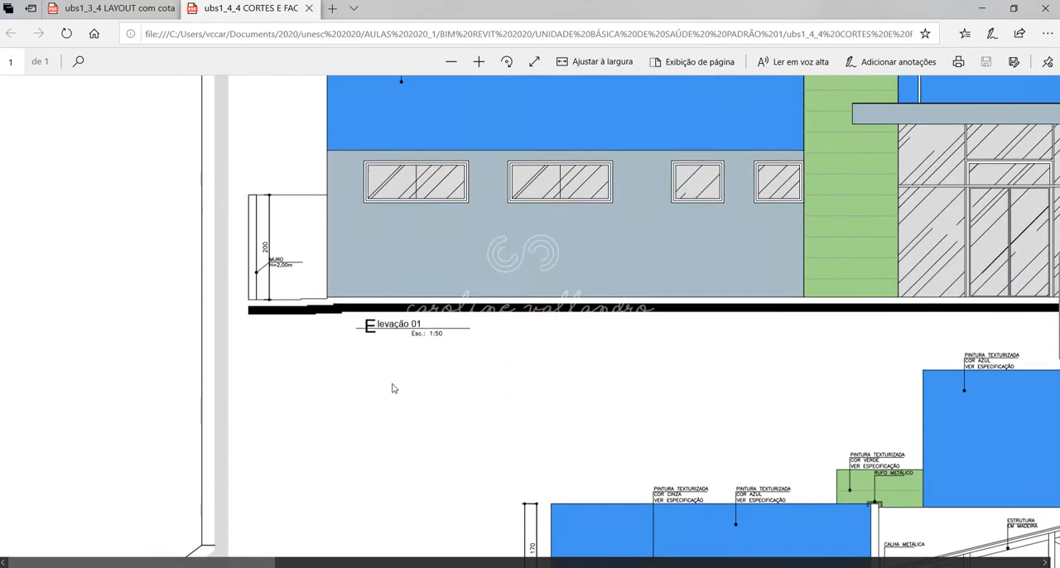
scroll(509, 545, down, 5)
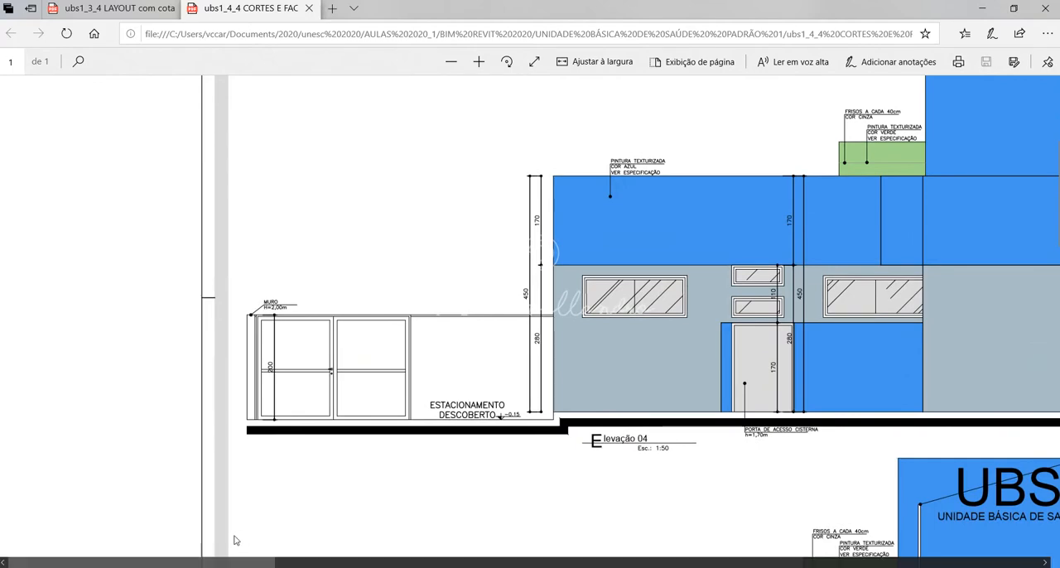
mouse_move(219, 562)
mouse_down()
mouse_move(434, 565)
mouse_move(322, 565)
mouse_up()
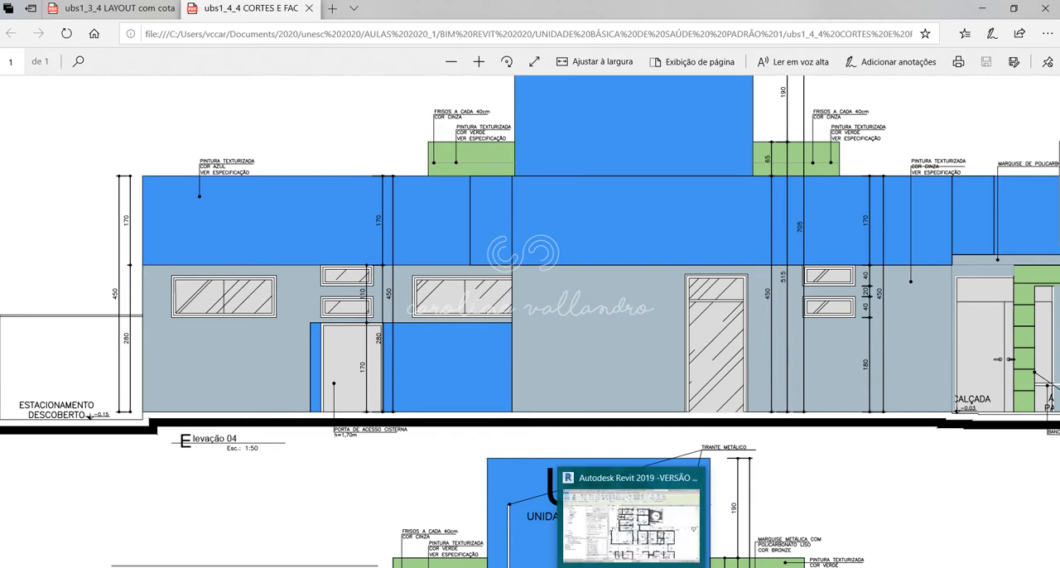
Return to Revit, clear the cistern wall selection and examine the reception entrance in the TÉRREO plan.
click(631, 567)
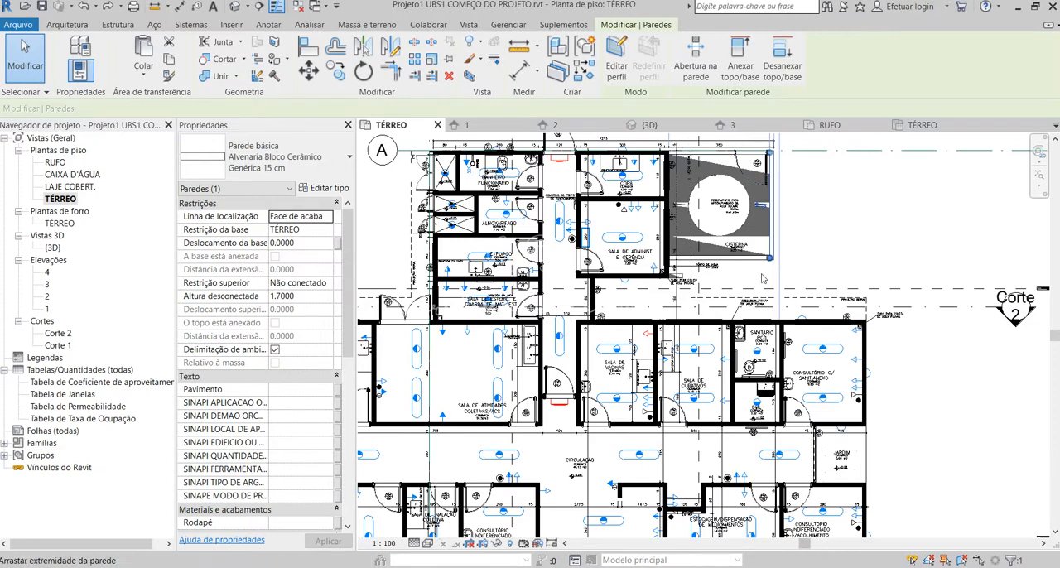
key(Escape)
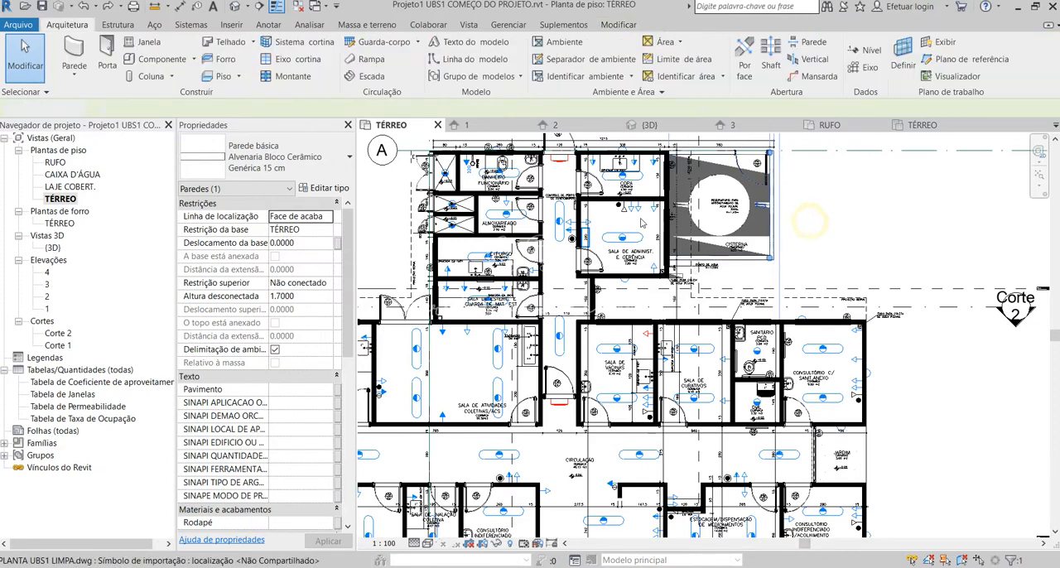
scroll(613, 319, down, 1)
scroll(798, 319, down, 3)
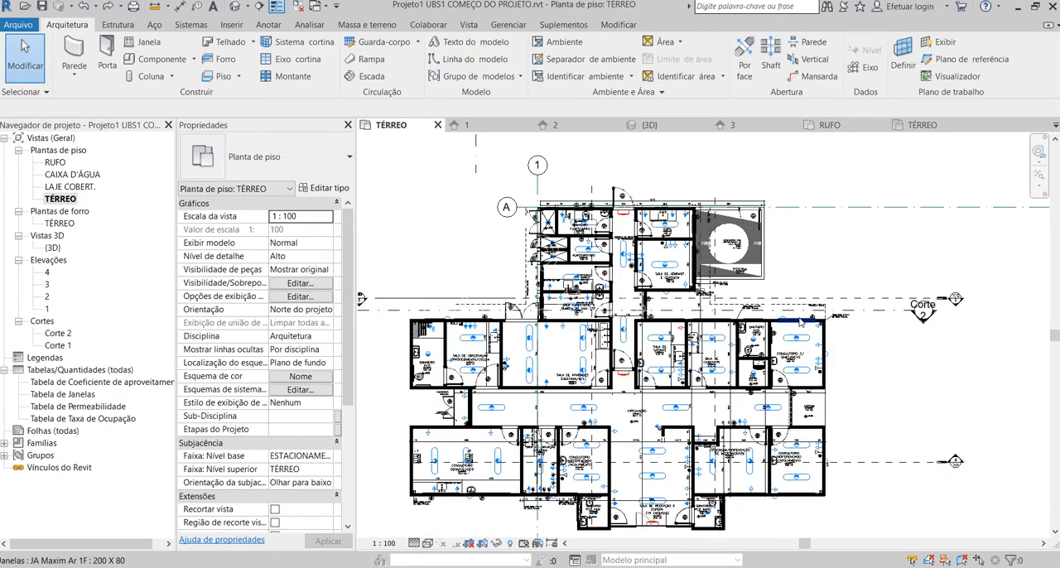
scroll(623, 524, up, 3)
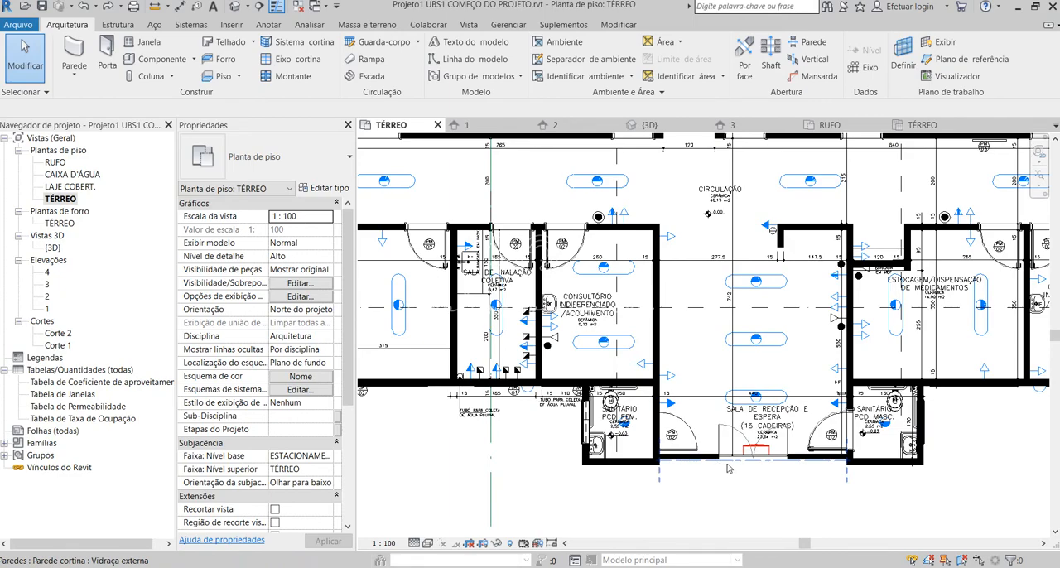
Switch to the CORTES E FACHADAS PDF in Edge and examine the entrance volume heights in Elevação 01.
mouse_move(202, 566)
click(107, 509)
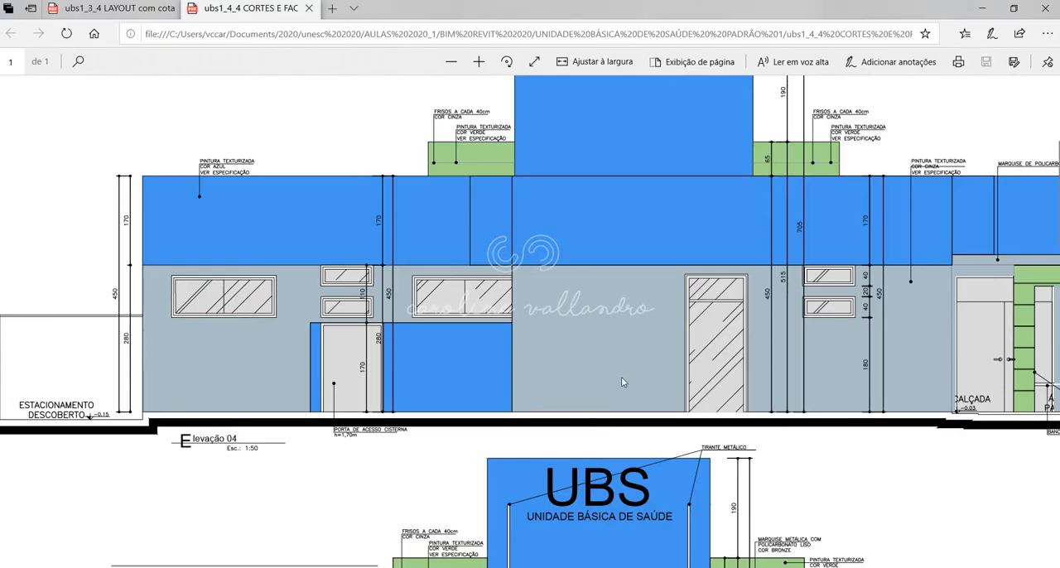
scroll(621, 377, down, 3)
scroll(627, 385, down, 2)
scroll(610, 207, up, 2)
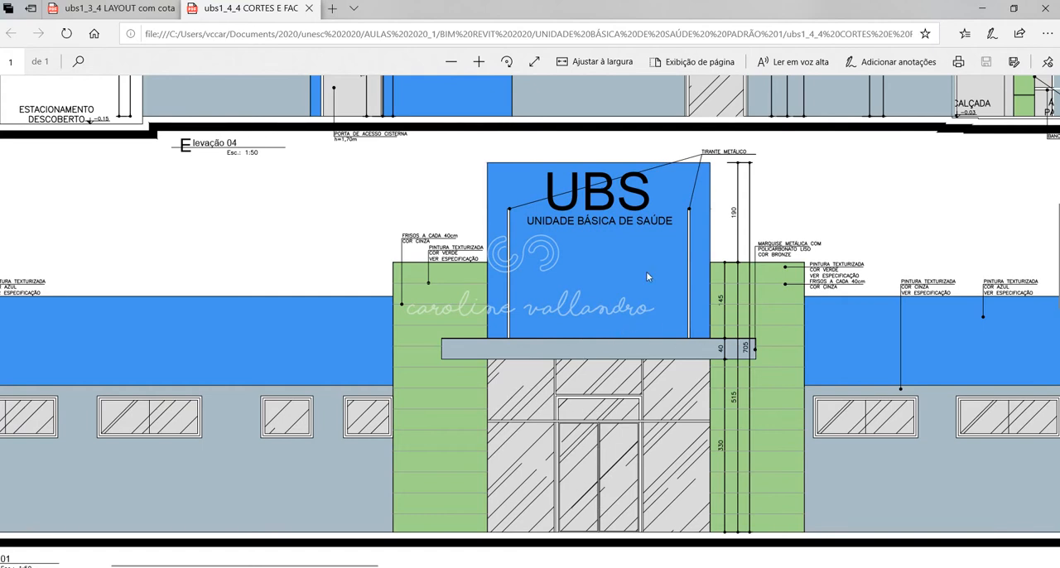
Return to Revit and check the unconnected height of the front wall of Sanitário PCD Fem.
mouse_move(631, 567)
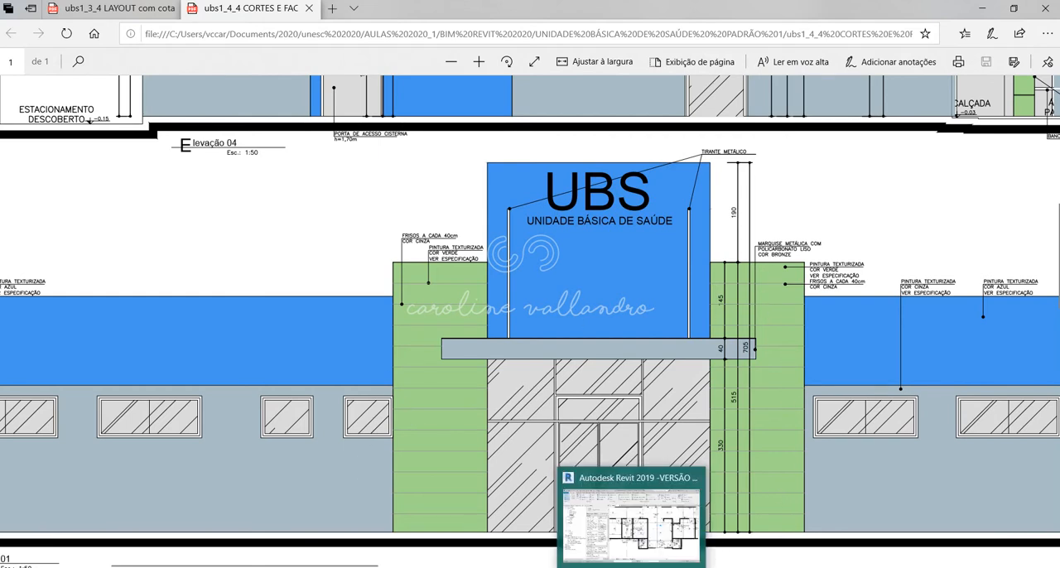
click(631, 509)
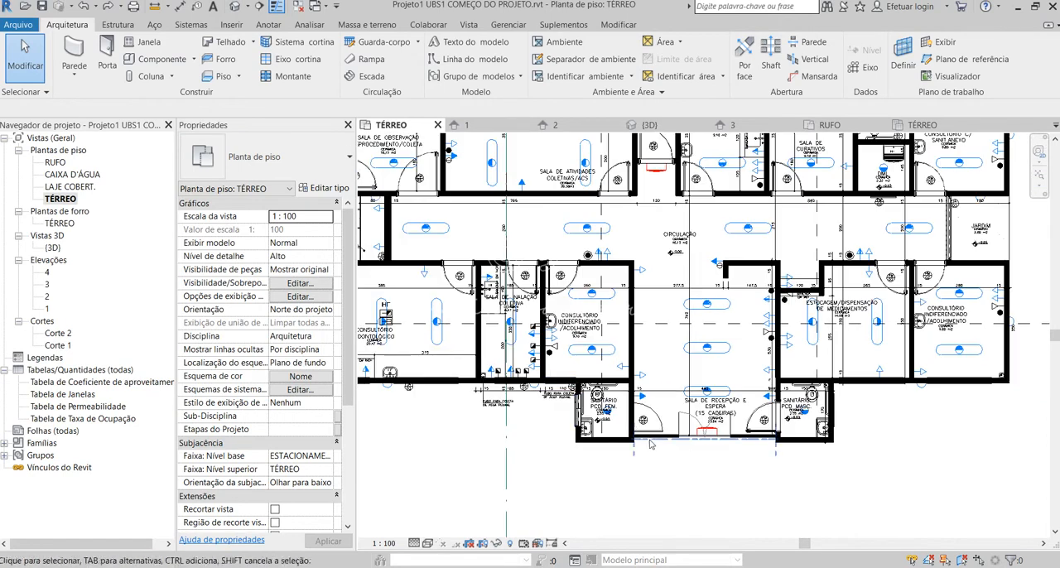
scroll(625, 447, up, 2)
click(603, 442)
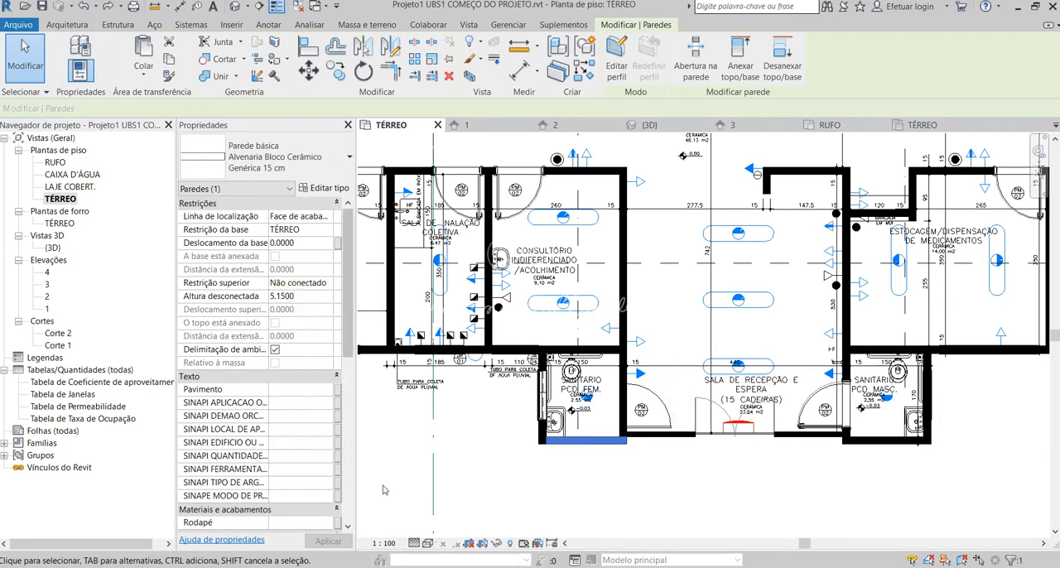
click(658, 488)
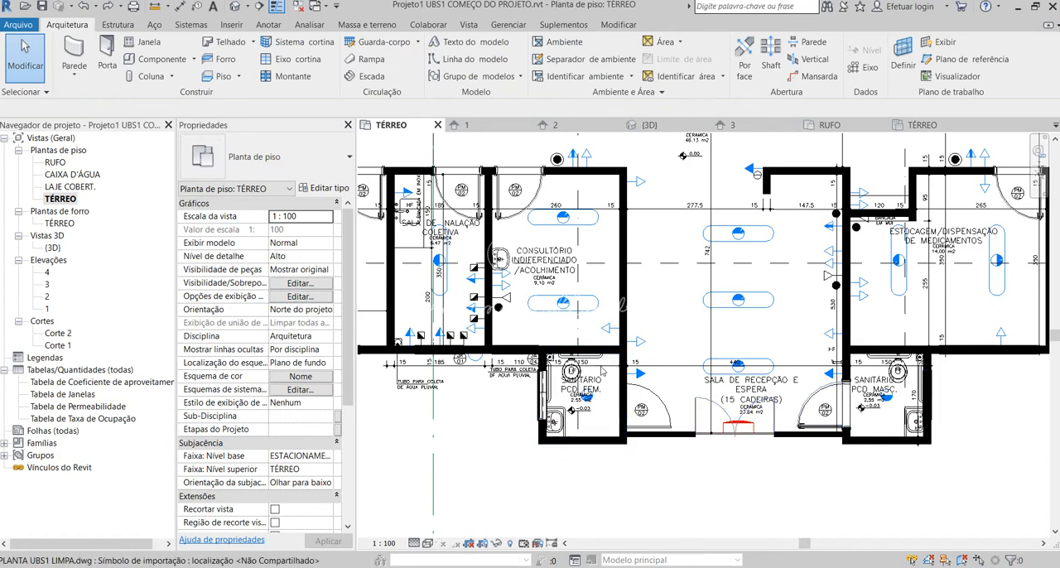
Open the 3D view and check the height constraints of a reception side wall and the adjoining taller restroom wall.
click(237, 7)
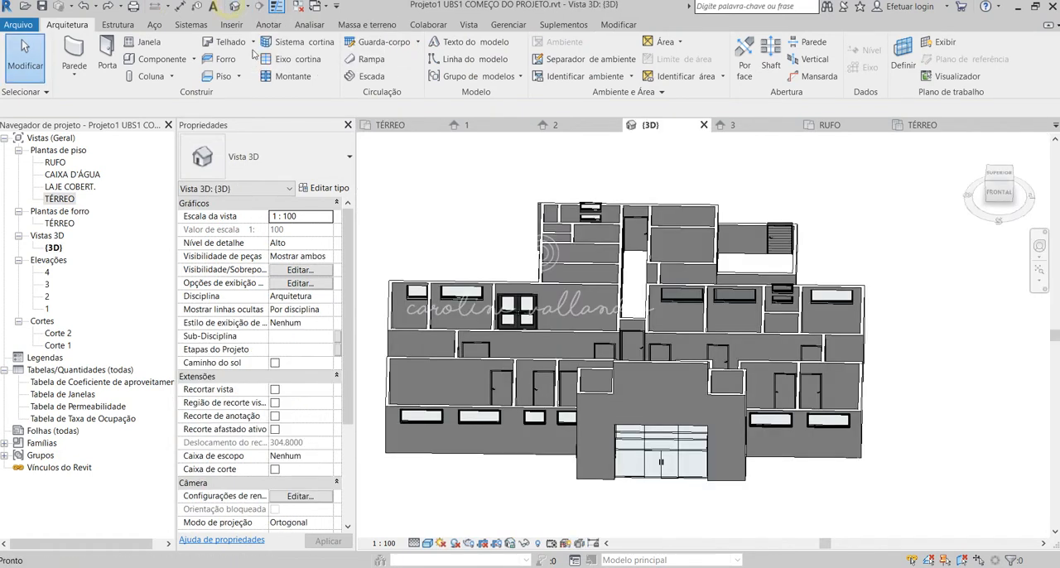
shift+middle_drag(729, 356, 489, 464)
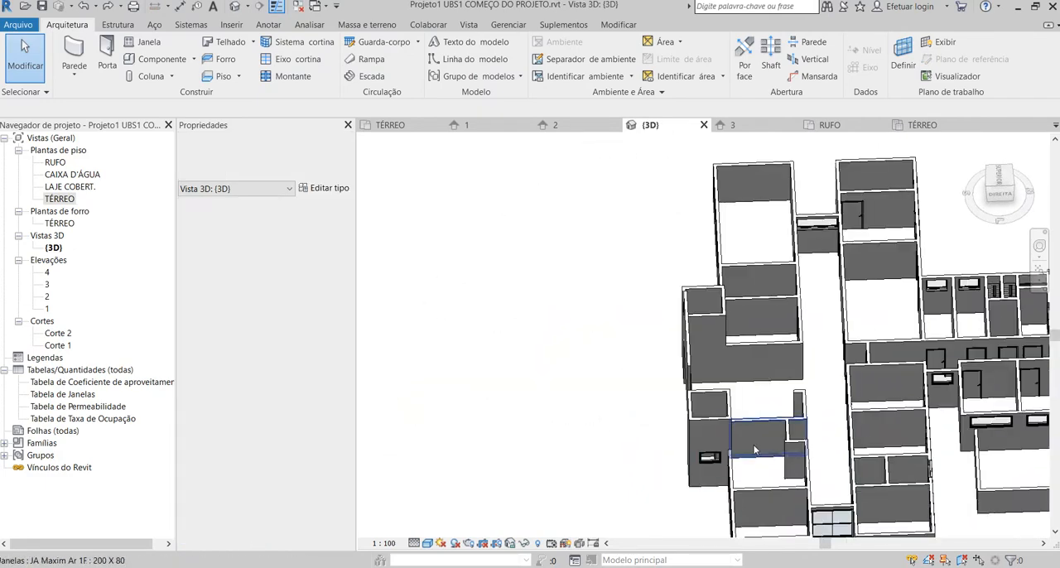
shift+middle_drag(755, 450, 631, 438)
scroll(776, 518, up, 2)
shift+middle_drag(776, 517, 829, 382)
click(838, 372)
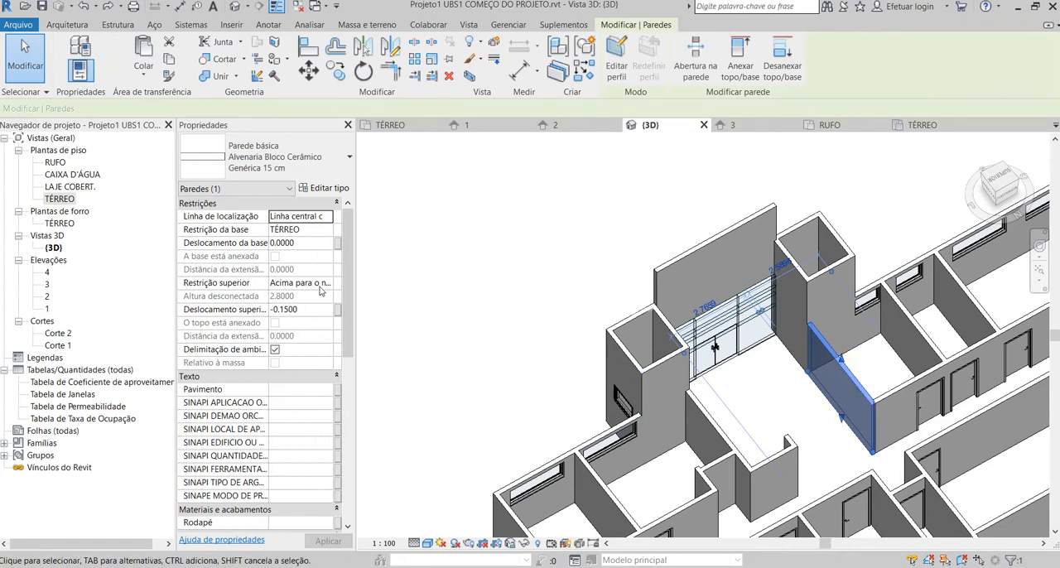
click(806, 284)
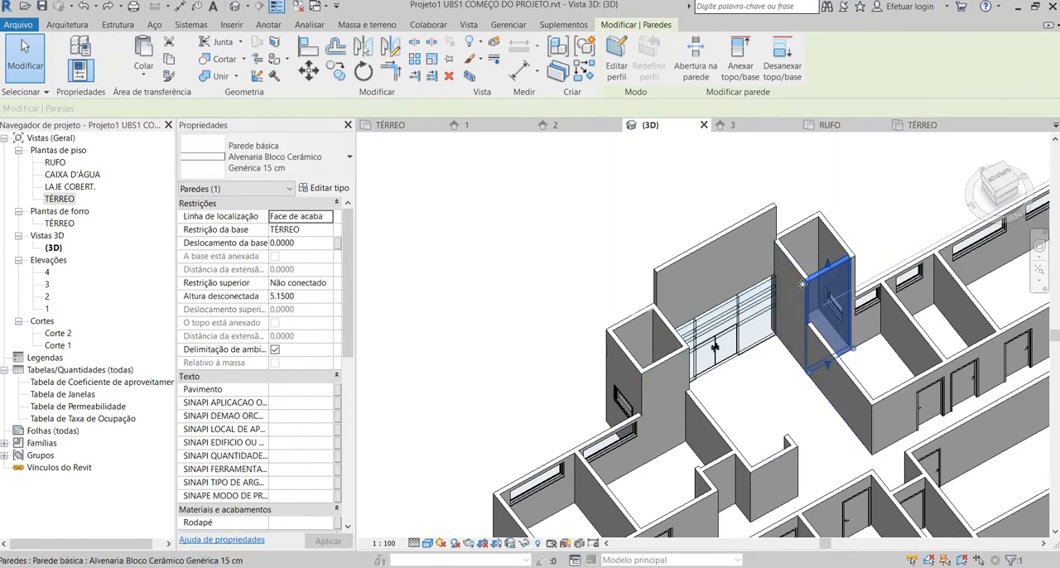
click(902, 226)
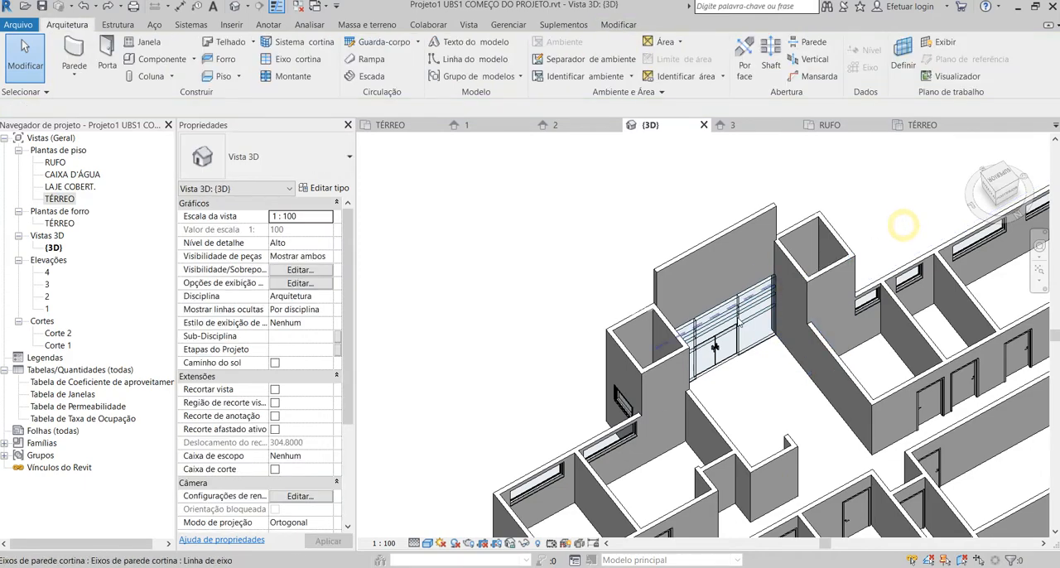
Check the base offset and unconnected height of the wall above the entrance glazing in 3D.
shift+middle_drag(902, 225, 918, 344)
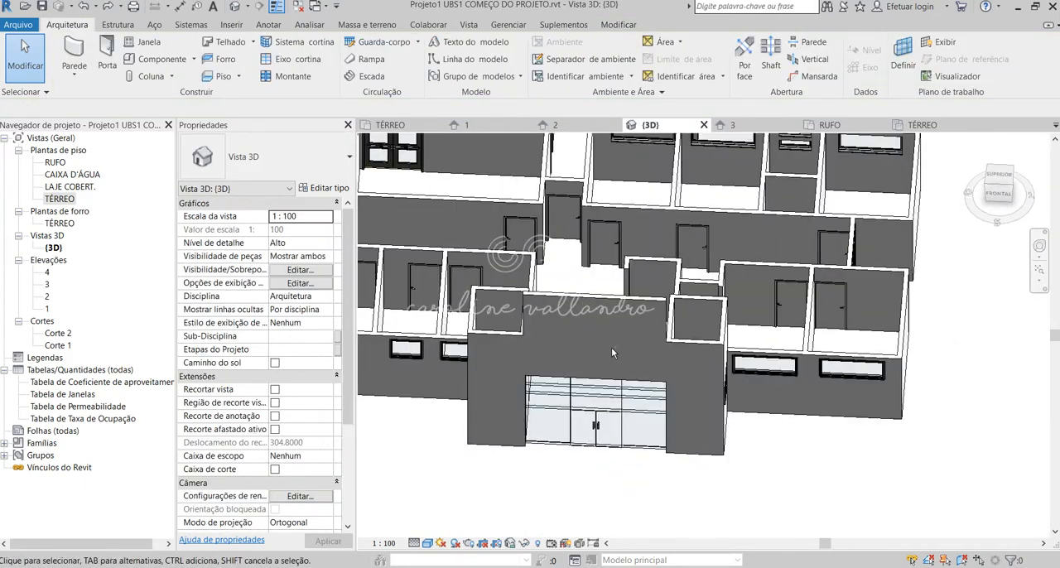
shift+middle_drag(611, 353, 599, 309)
click(599, 313)
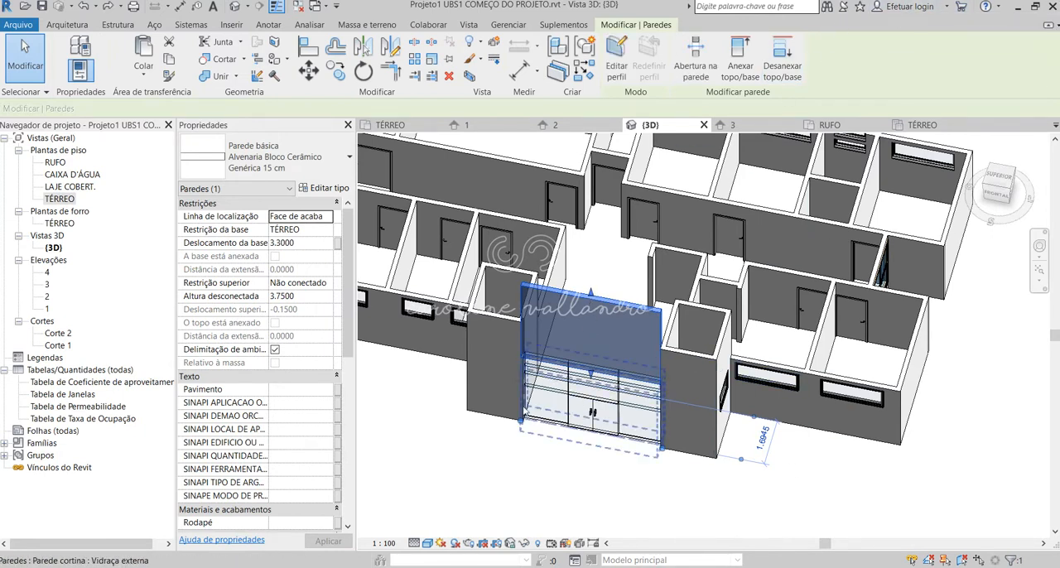
click(652, 489)
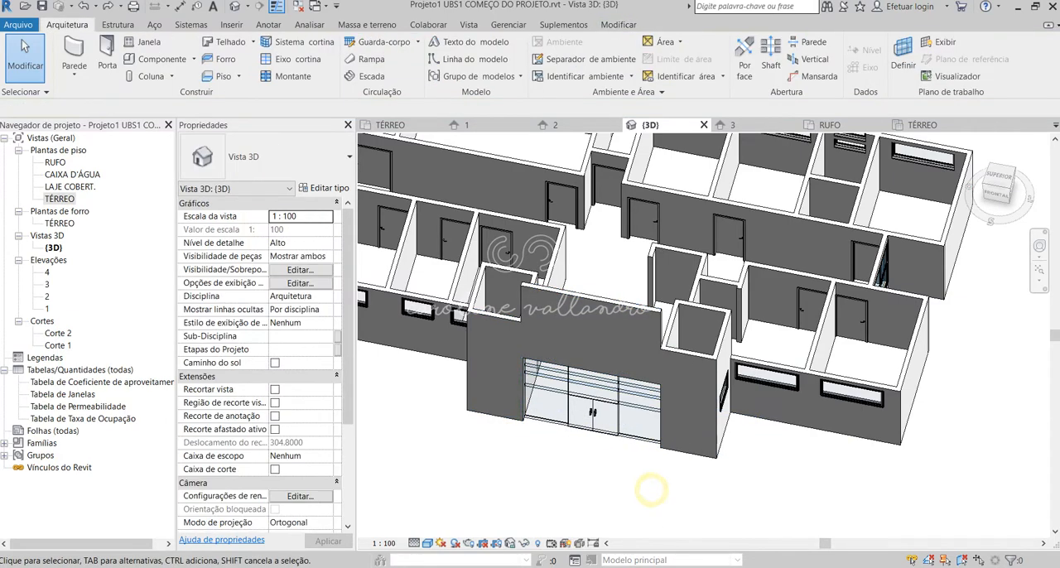
Recheck the entrance facade heights in the CORTES E FACHADAS PDF in Edge and return to Revit's 3D view.
mouse_move(186, 567)
click(136, 567)
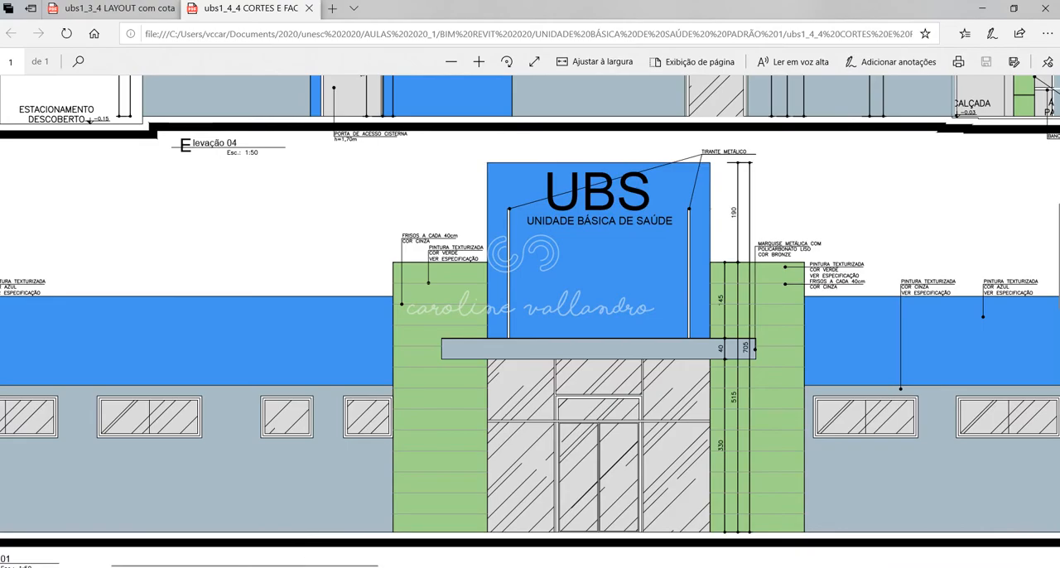
click(636, 518)
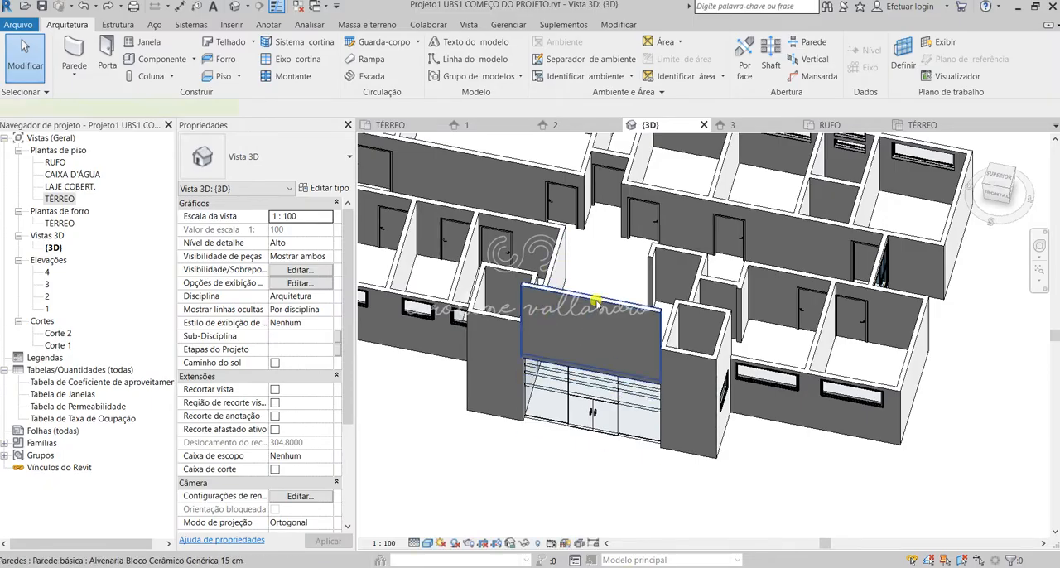
Select the wall above the entrance glazing in 3D and inspect its height properties in the TÉRREO floor plan.
click(593, 305)
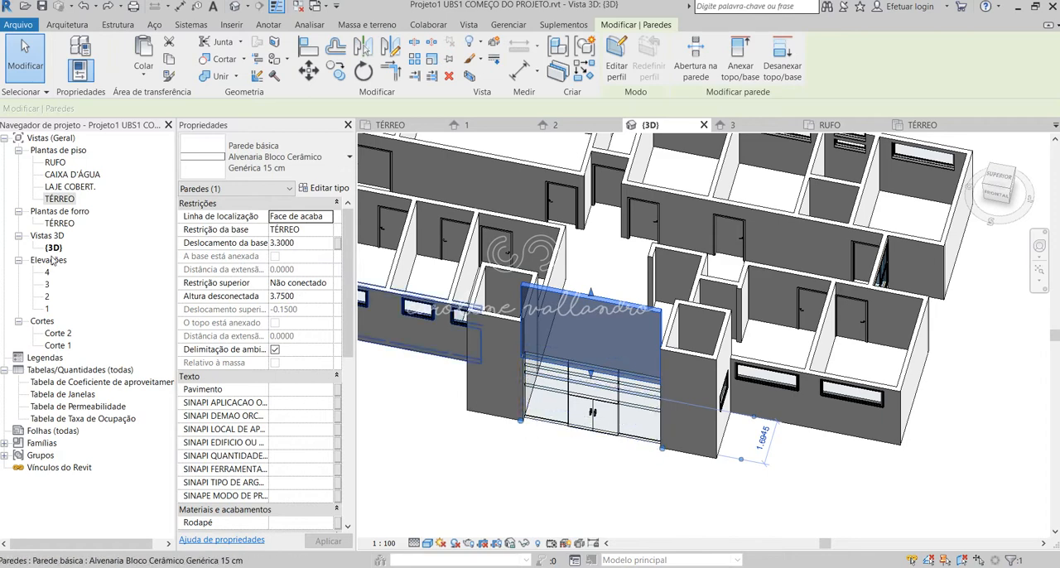
double_click(60, 198)
click(623, 442)
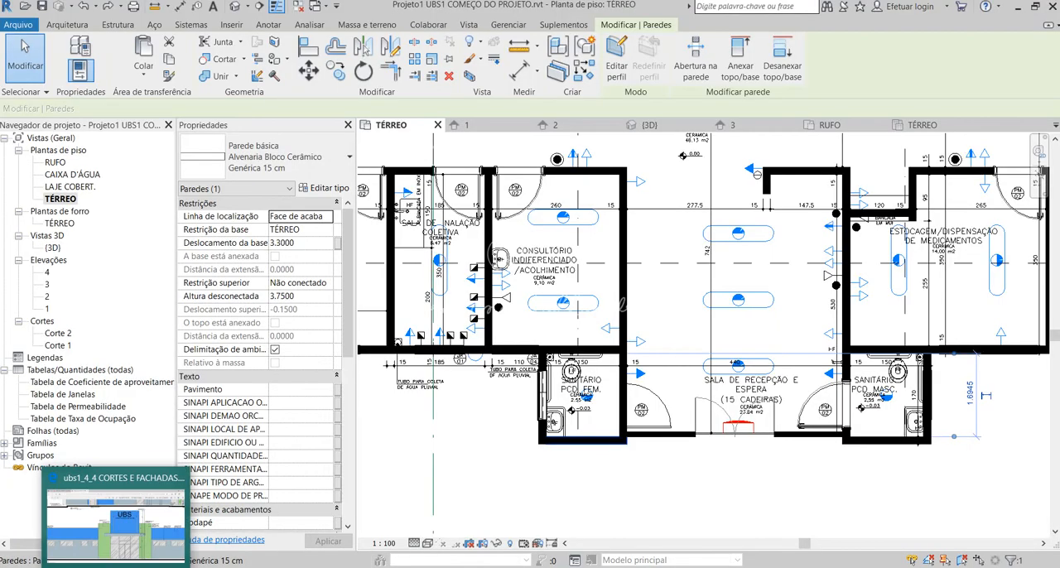
Compare the entrance facade heights in the CORTES E FACHADAS PDF with the wall above the glazing in Revit's floor plan and 3D view.
click(118, 566)
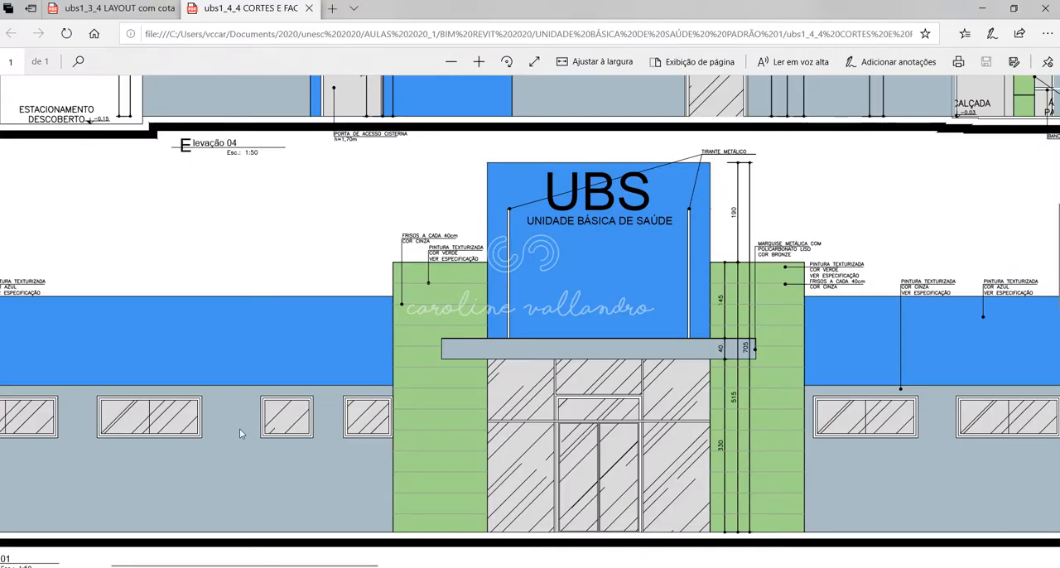
click(631, 567)
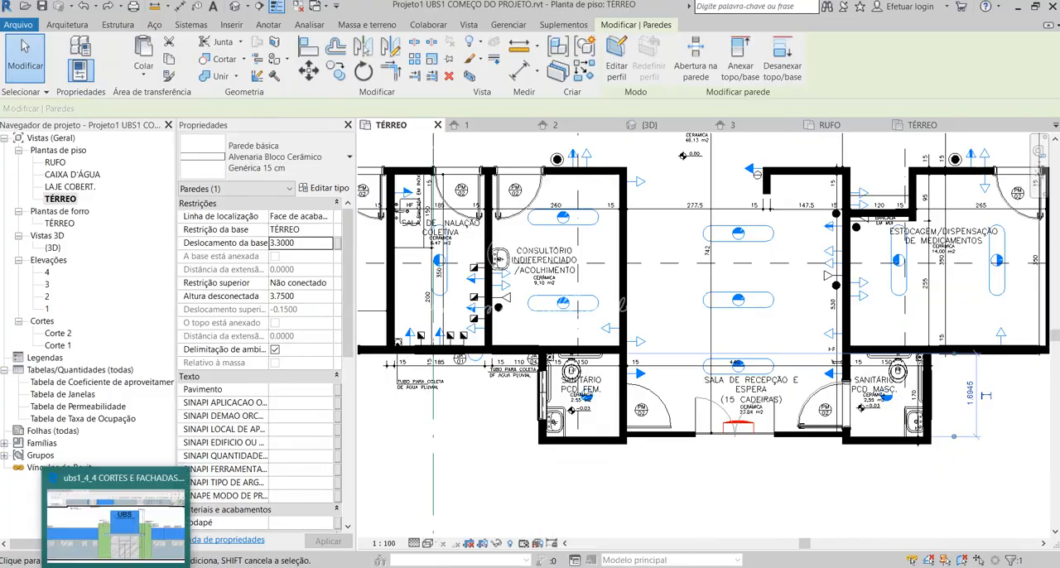
click(117, 567)
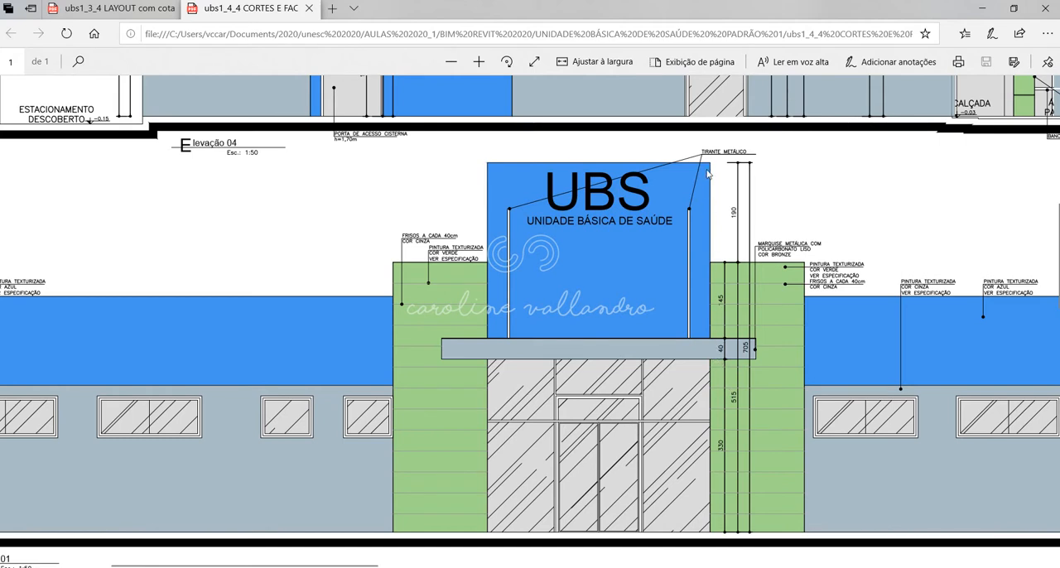
mouse_move(633, 567)
click(627, 535)
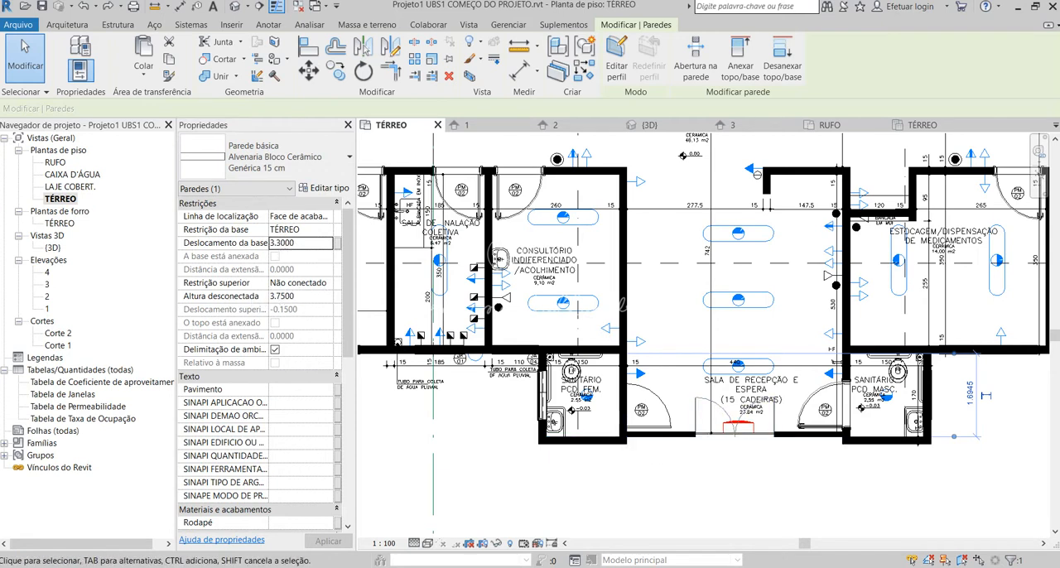
click(236, 6)
click(568, 305)
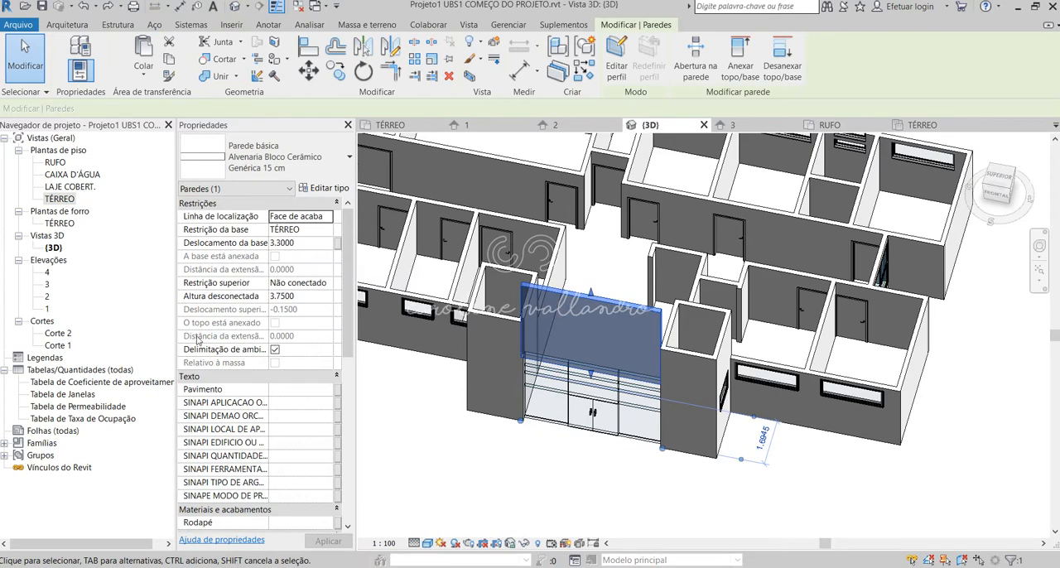
Open elevation 1, clear the wall selection and frame the entrance facade with its glazing and side volumes.
double_click(48, 309)
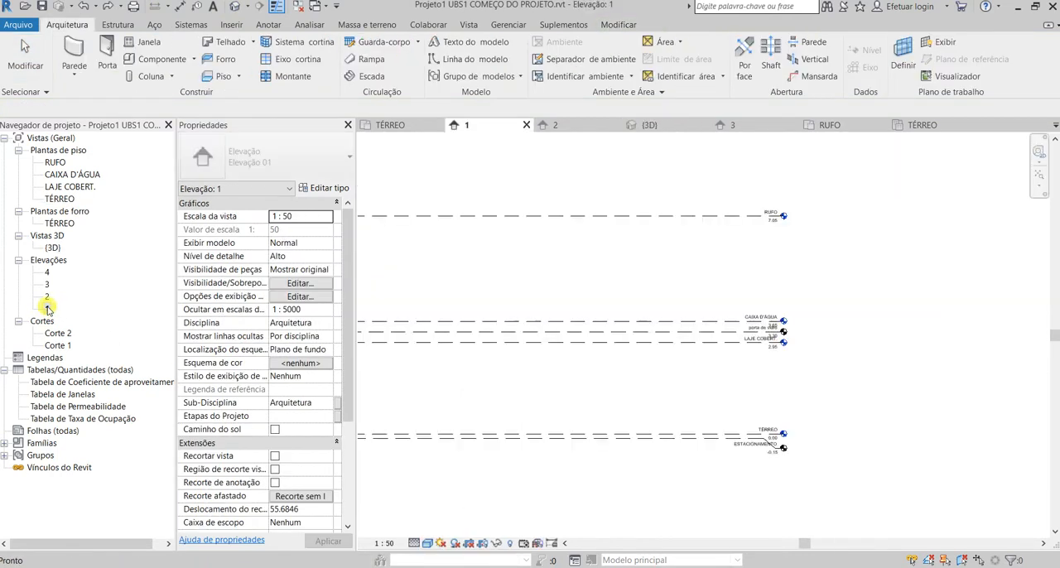
scroll(536, 400, up, 6)
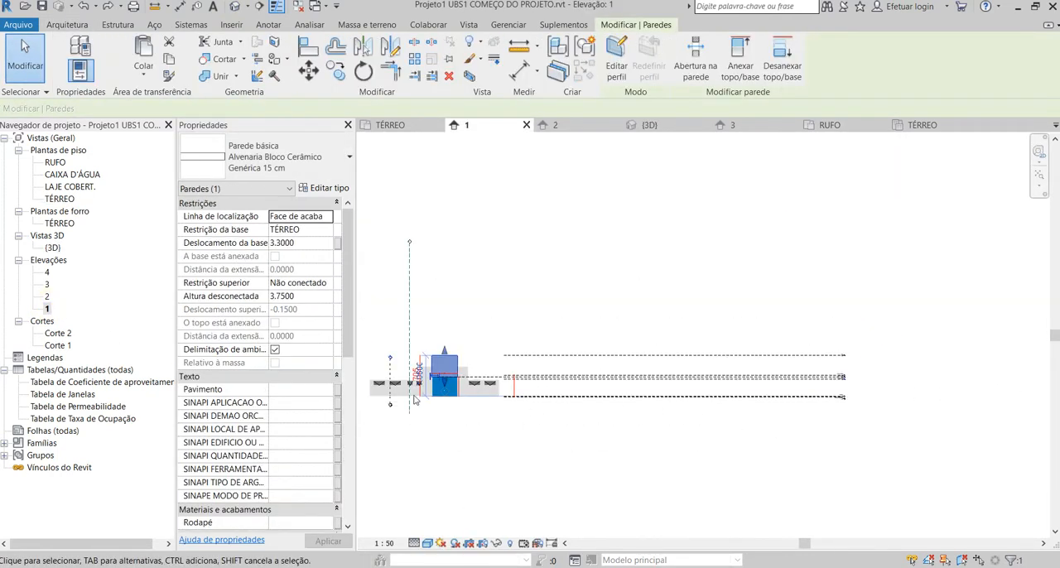
scroll(412, 391, up, 3)
click(548, 463)
scroll(425, 452, up, 2)
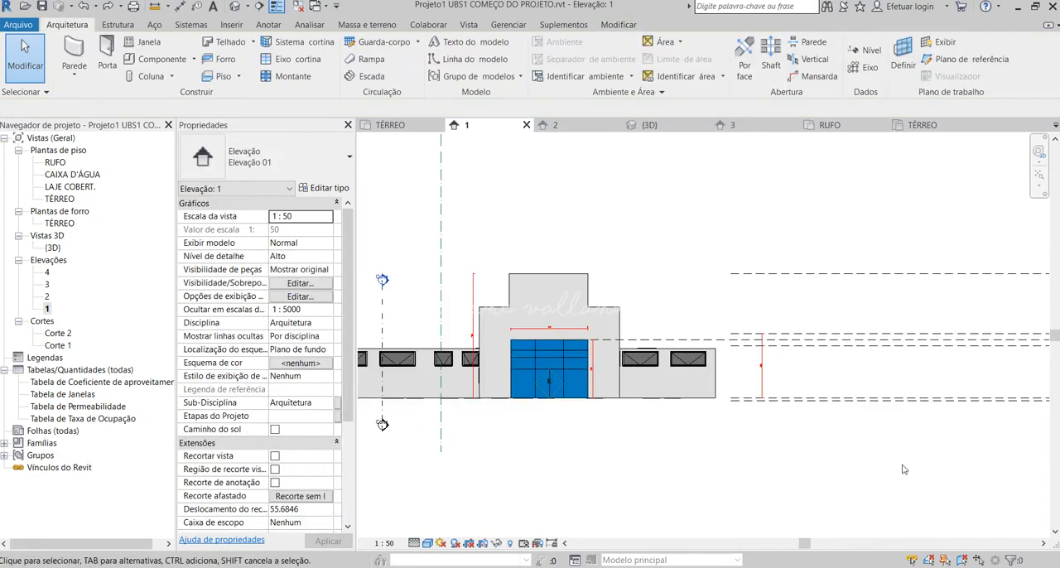
scroll(904, 468, down, 4)
scroll(662, 475, up, 3)
scroll(799, 489, up, 2)
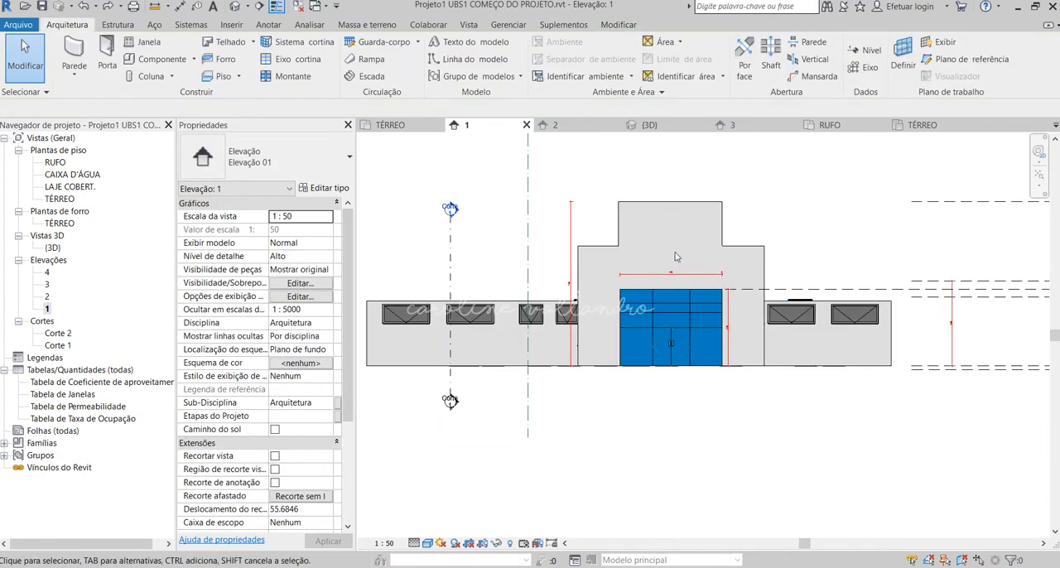
Check the overall facade height dimension and the entrance glazing's width dimension in elevation 1.
key(d)
key(i)
scroll(576, 290, up, 5)
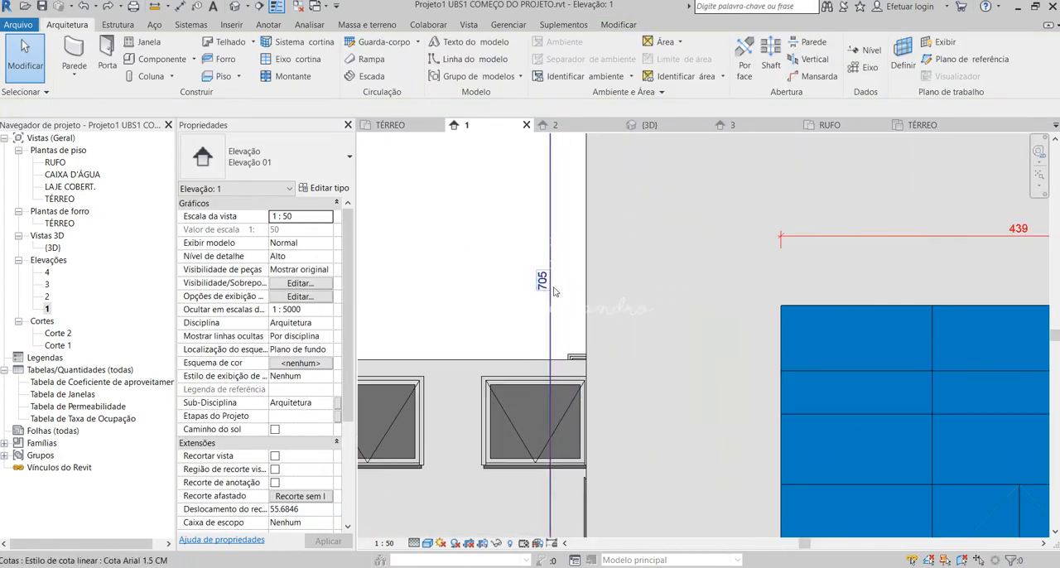
scroll(553, 294, down, 3)
scroll(550, 298, down, 2)
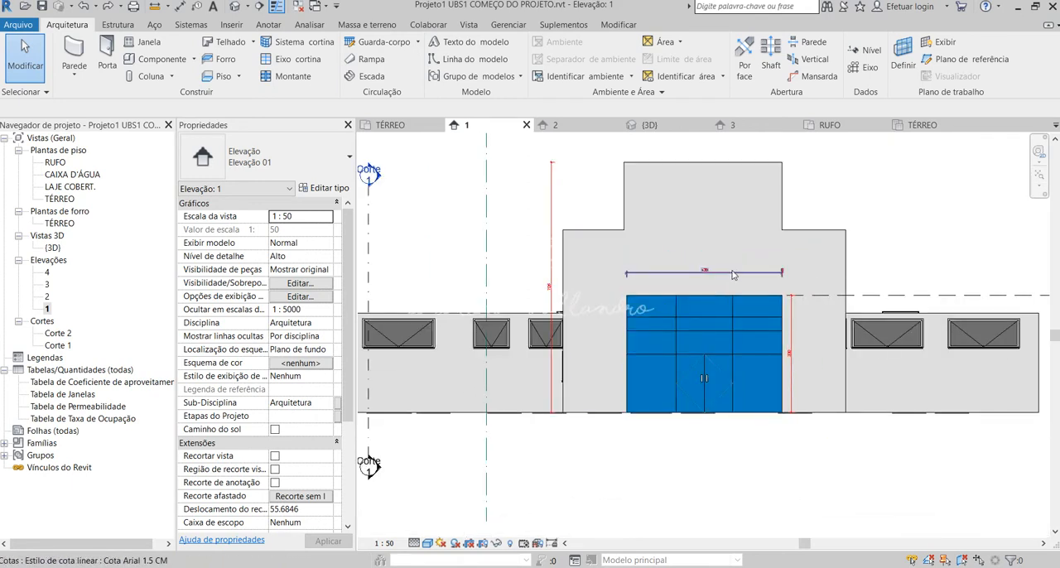
click(733, 275)
click(788, 495)
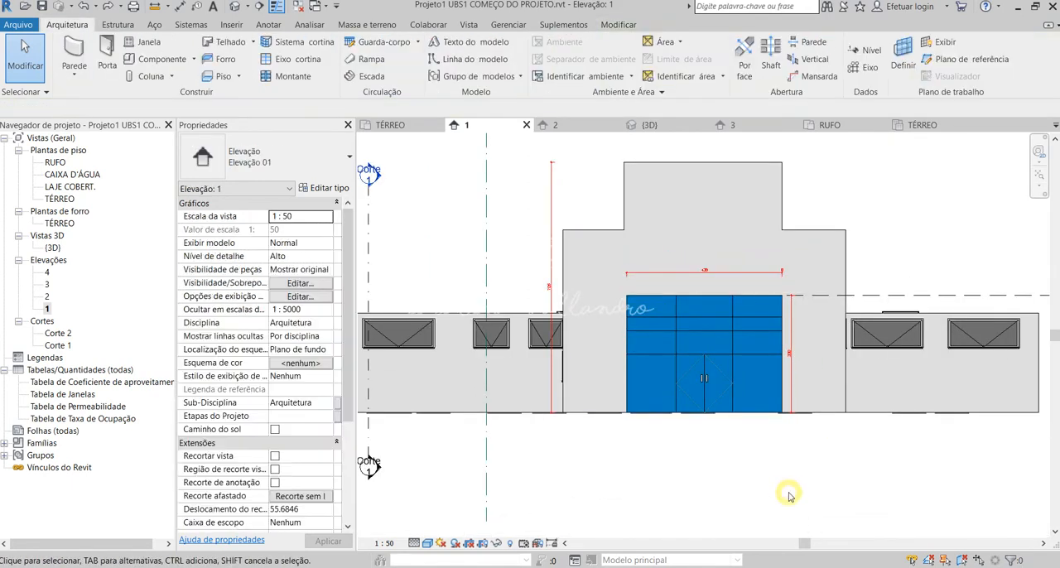
scroll(787, 497, down, 4)
scroll(766, 505, up, 3)
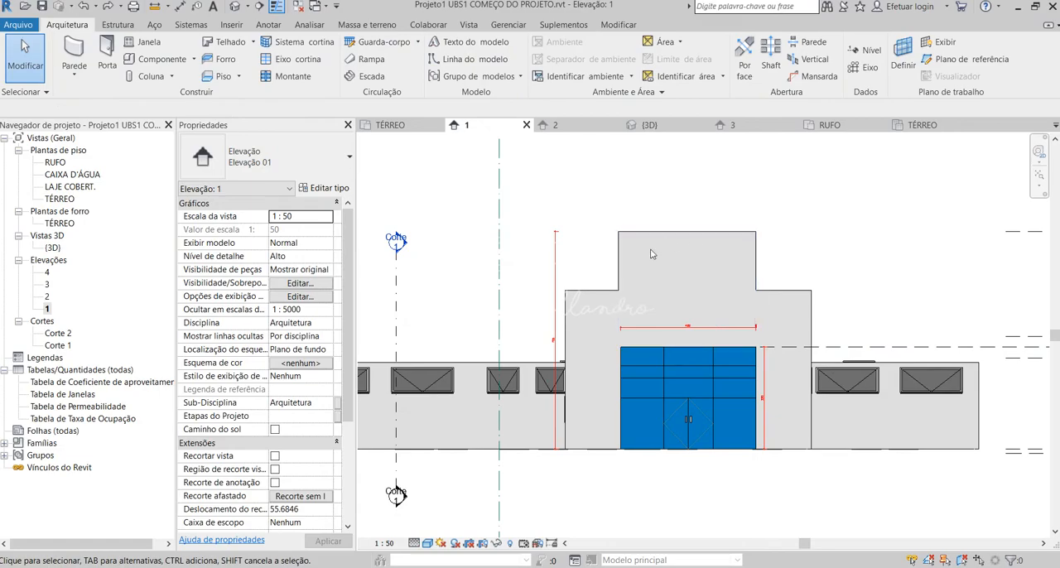
Examine the heights of the tall block and side walls on Elevação 04 in the PDF, then return to Revit's elevation 1.
mouse_move(117, 566)
click(117, 534)
scroll(447, 398, up, 6)
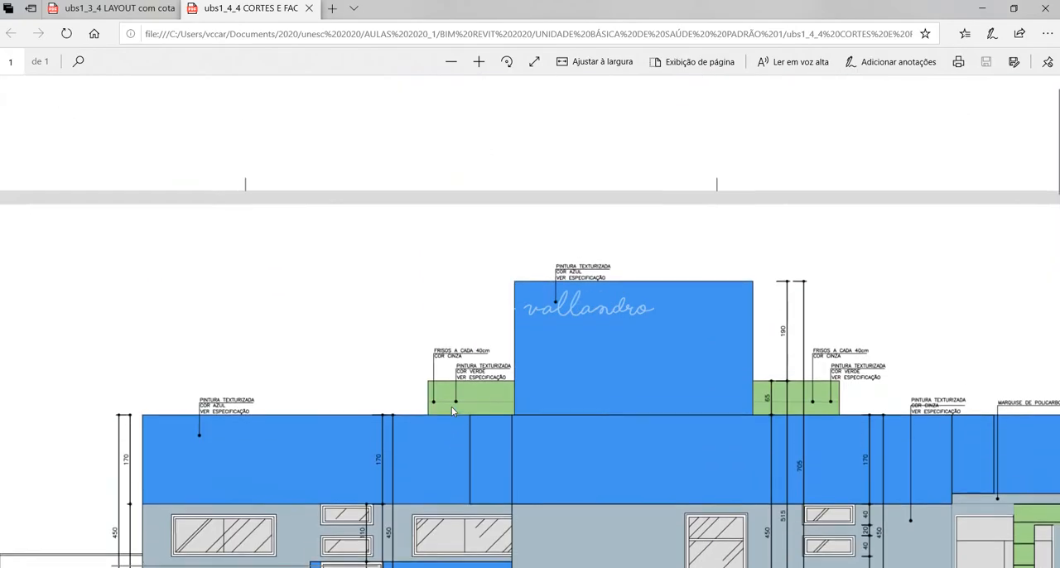
scroll(456, 419, down, 3)
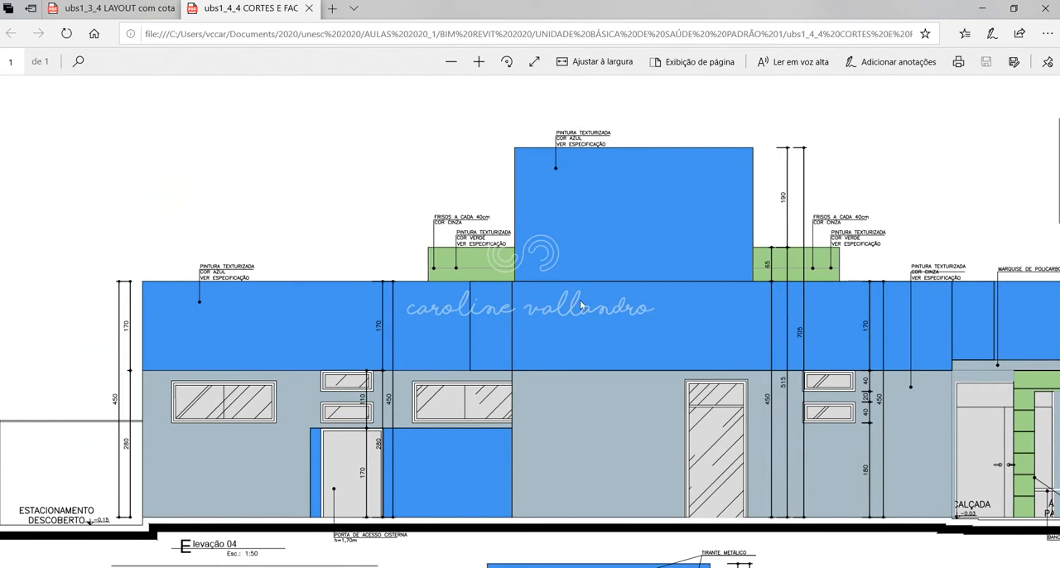
mouse_move(621, 565)
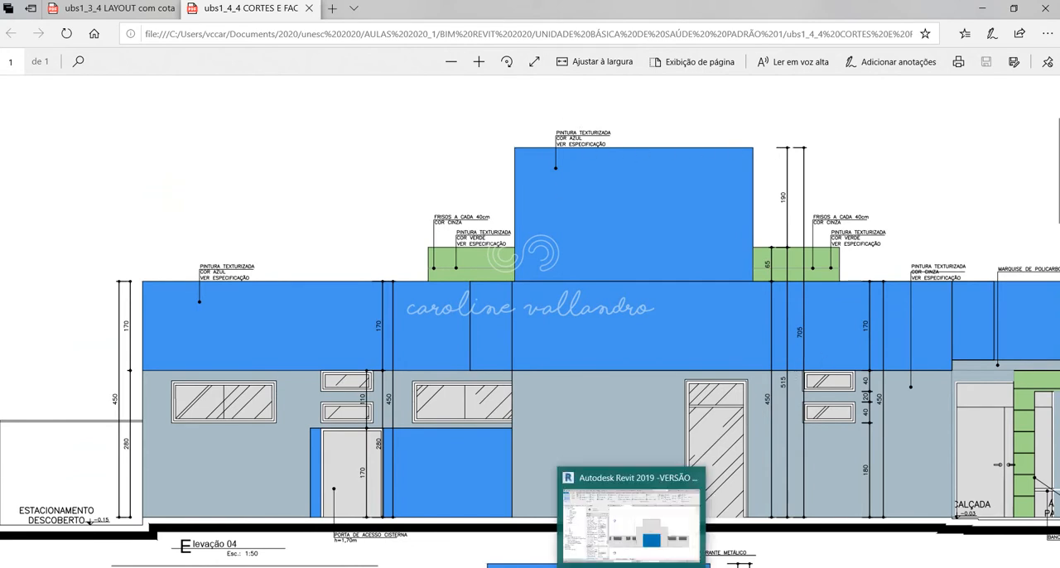
click(622, 513)
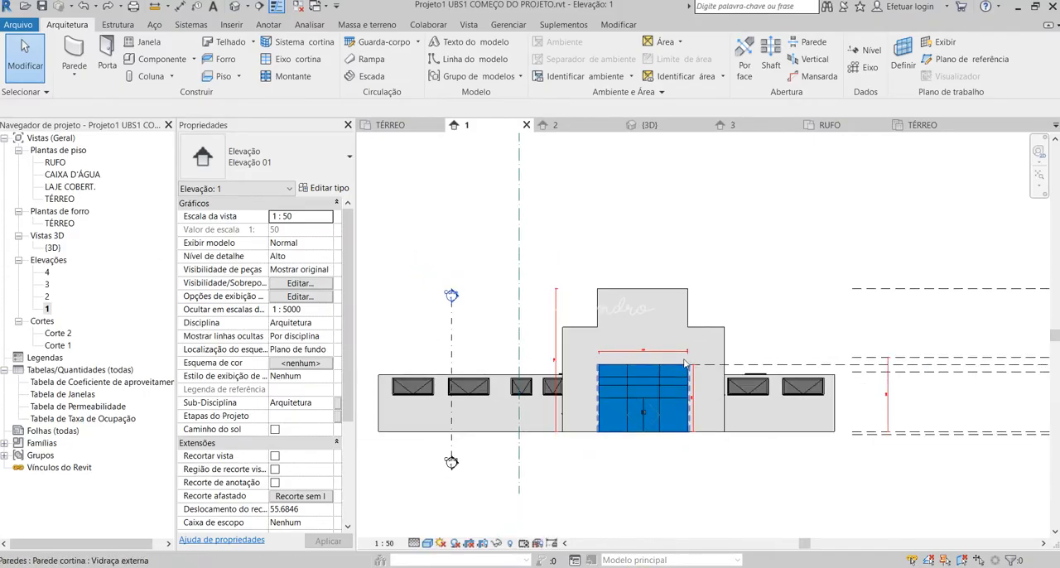
middle_drag(741, 286, 735, 344)
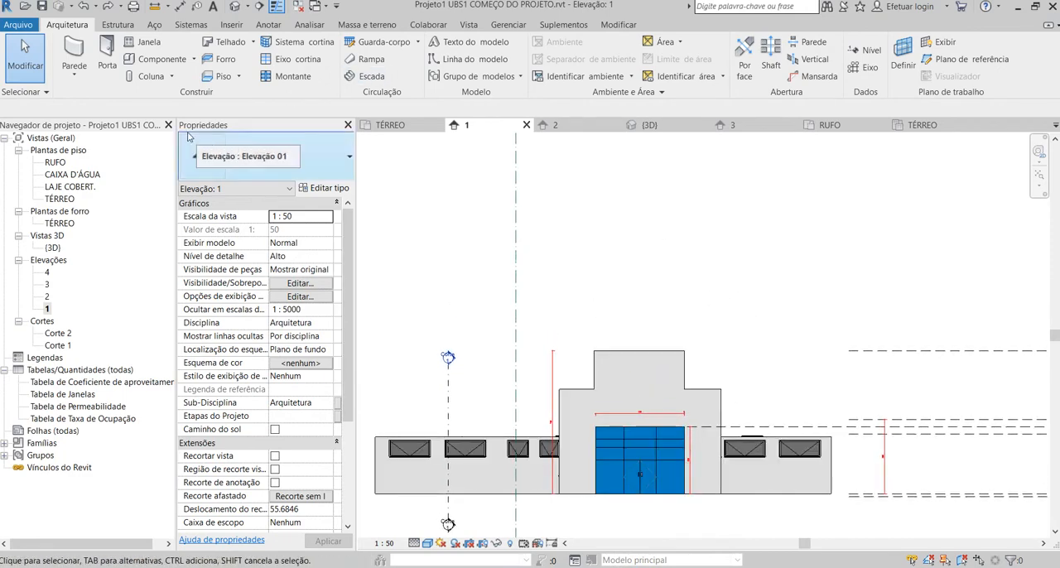
Open the 3D view and inspect the building's wall heights from the side and the front.
click(236, 6)
scroll(661, 443, down, 5)
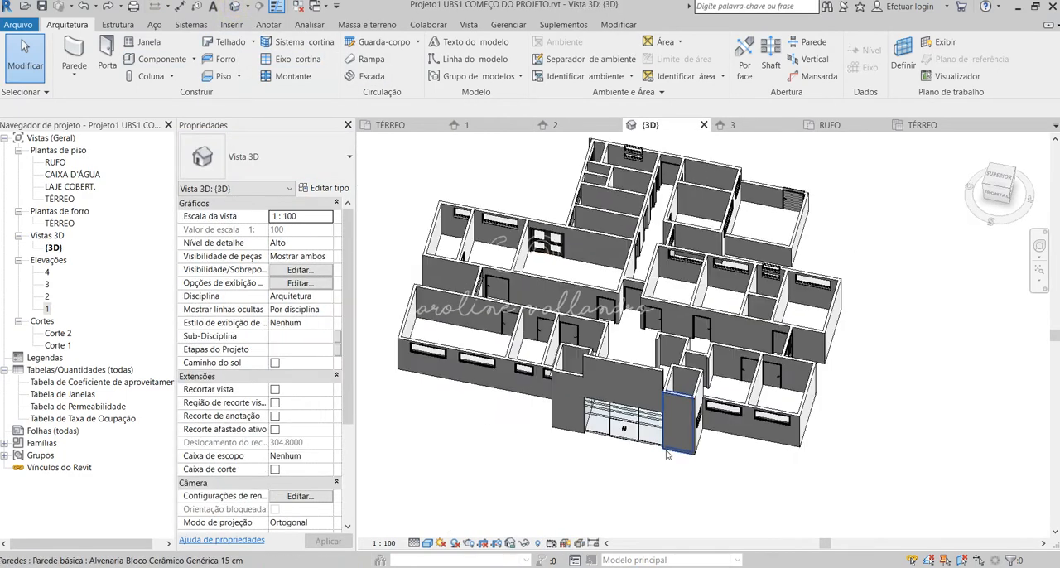
shift+middle_drag(658, 430, 601, 457)
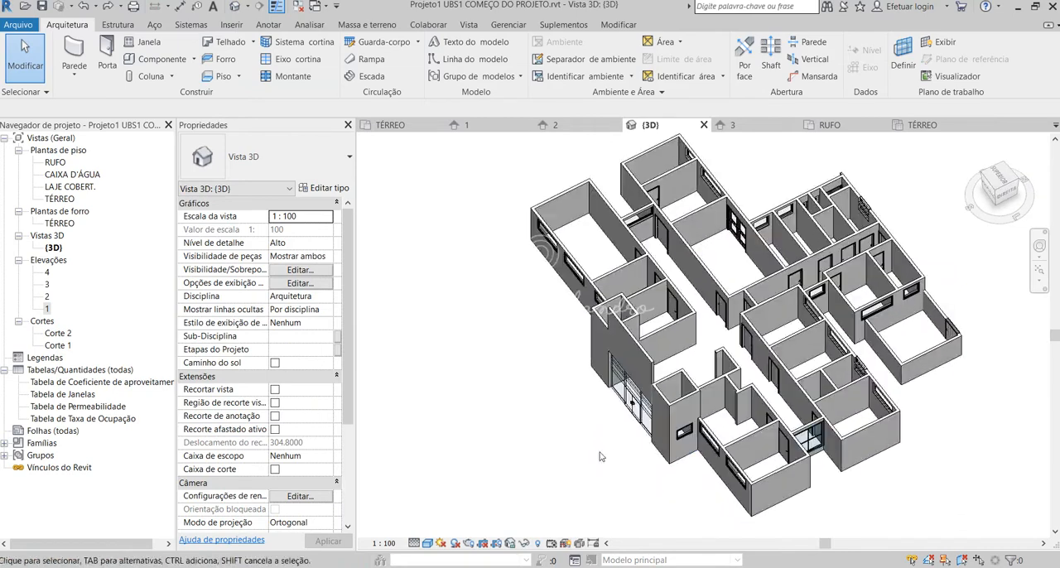
shift+middle_drag(637, 406, 816, 382)
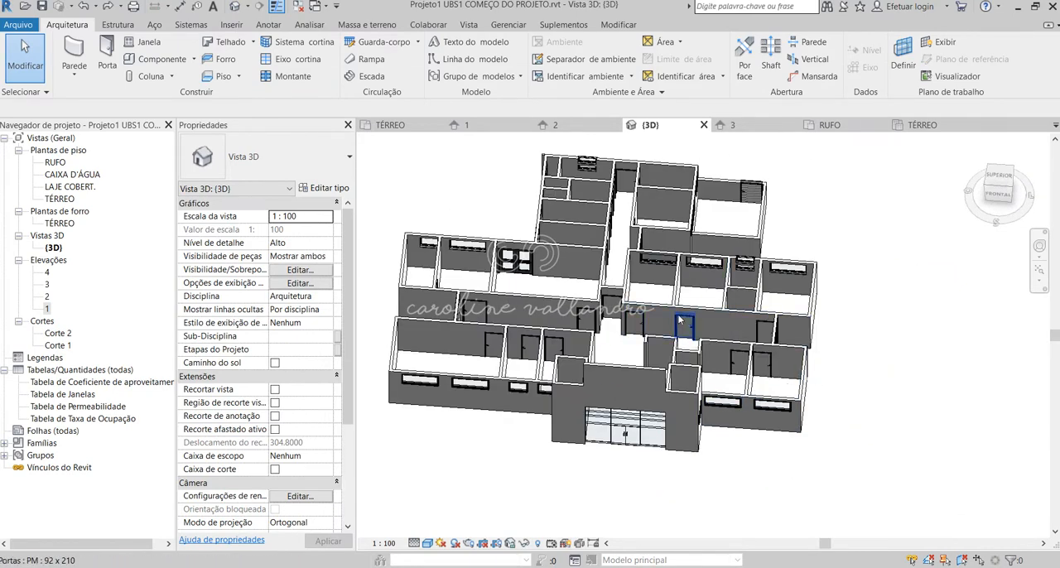
Open the TÉRREO floor plan and inspect the building's walls, including those around the observation and sterilization rooms.
double_click(59, 199)
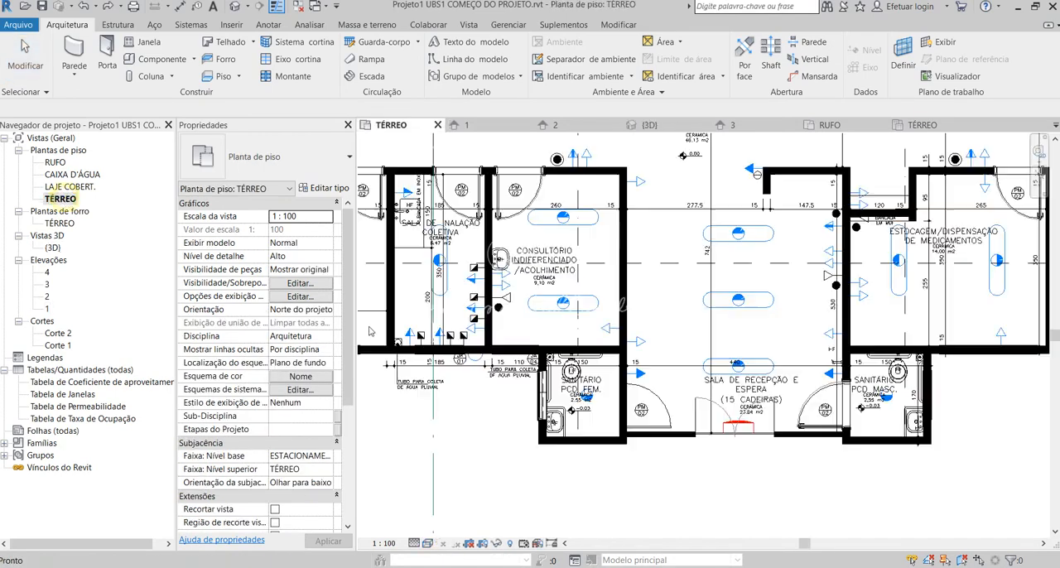
scroll(697, 459, down, 3)
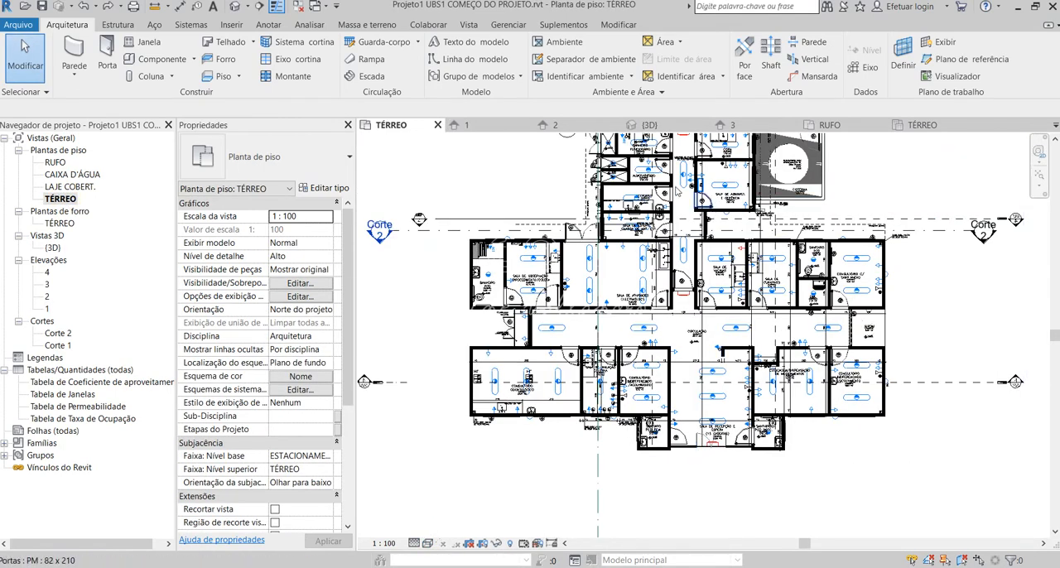
scroll(520, 277, up, 5)
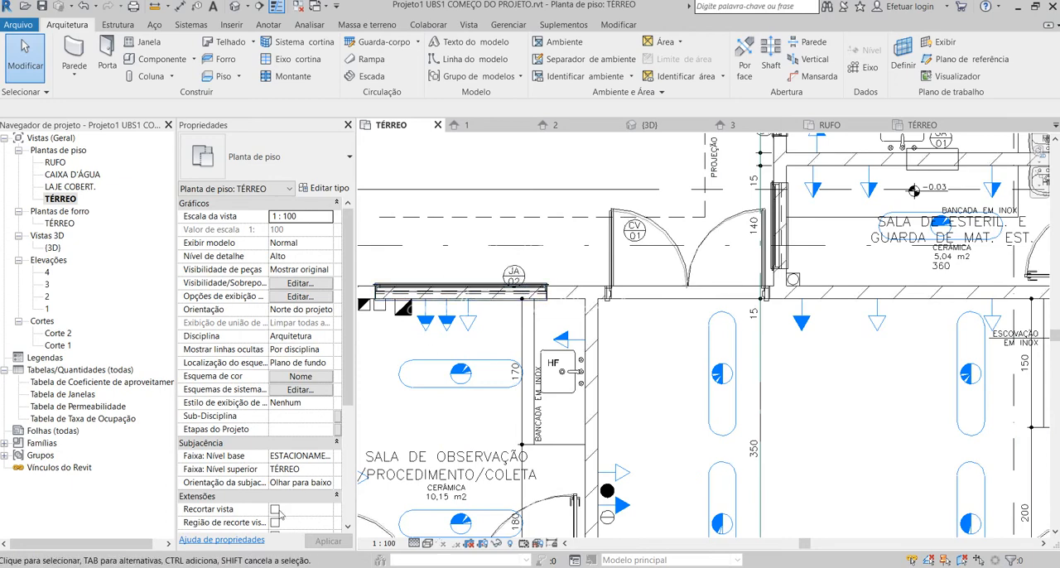
scroll(598, 299, down, 5)
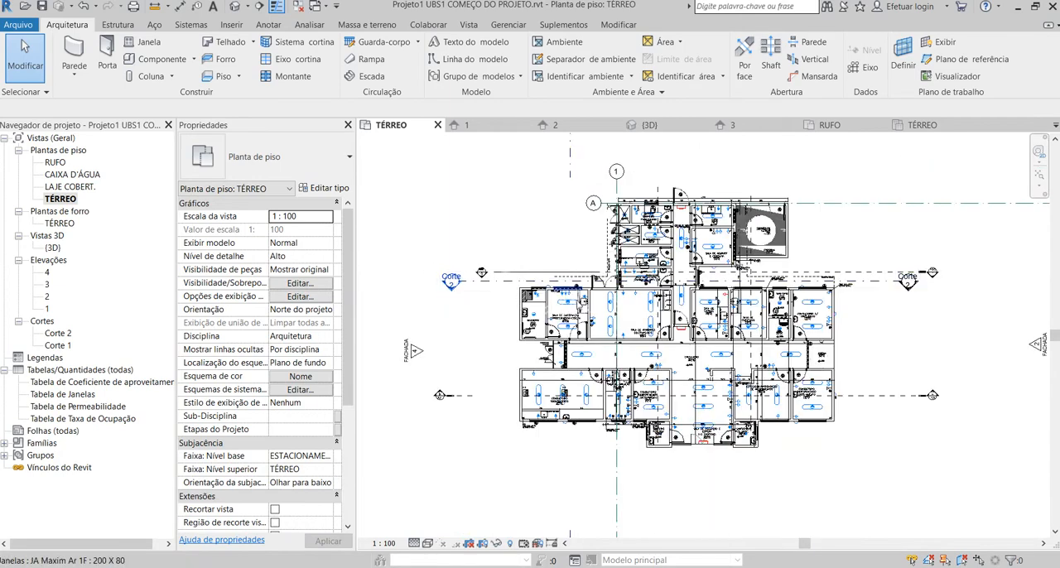
middle_drag(541, 514, 520, 427)
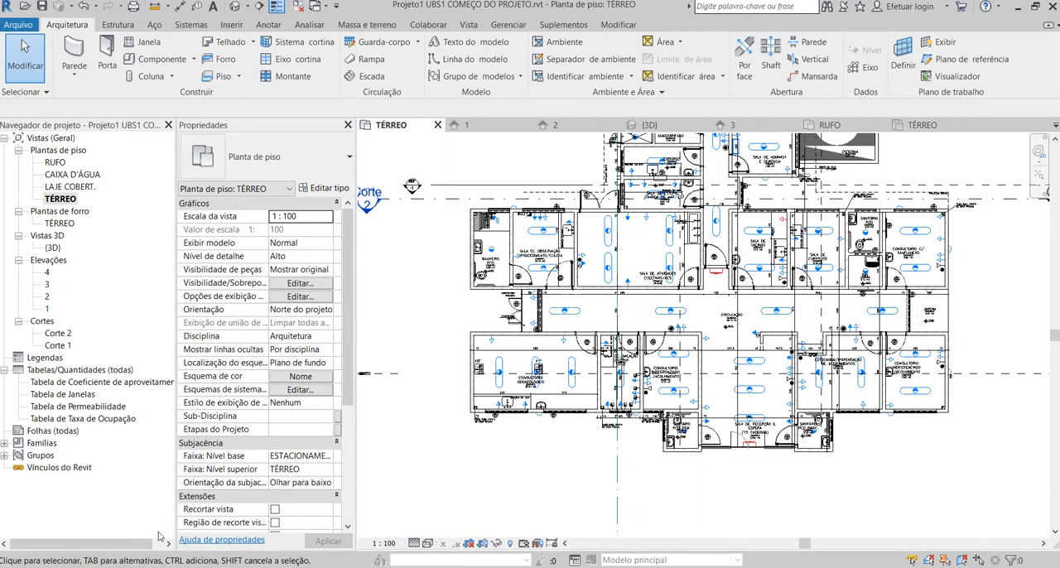
Switch to the CORTES E FACHADAS PDF and review the wall heights on Elevação 04, Elevação 01 and the side elevation.
mouse_move(116, 567)
click(116, 522)
scroll(521, 344, down, 10)
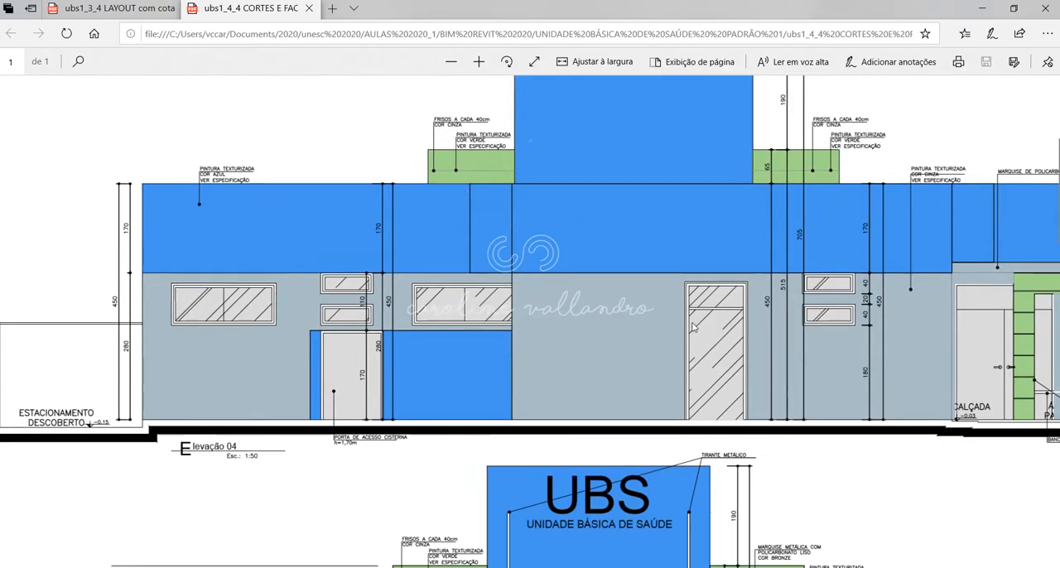
scroll(636, 354, up, 5)
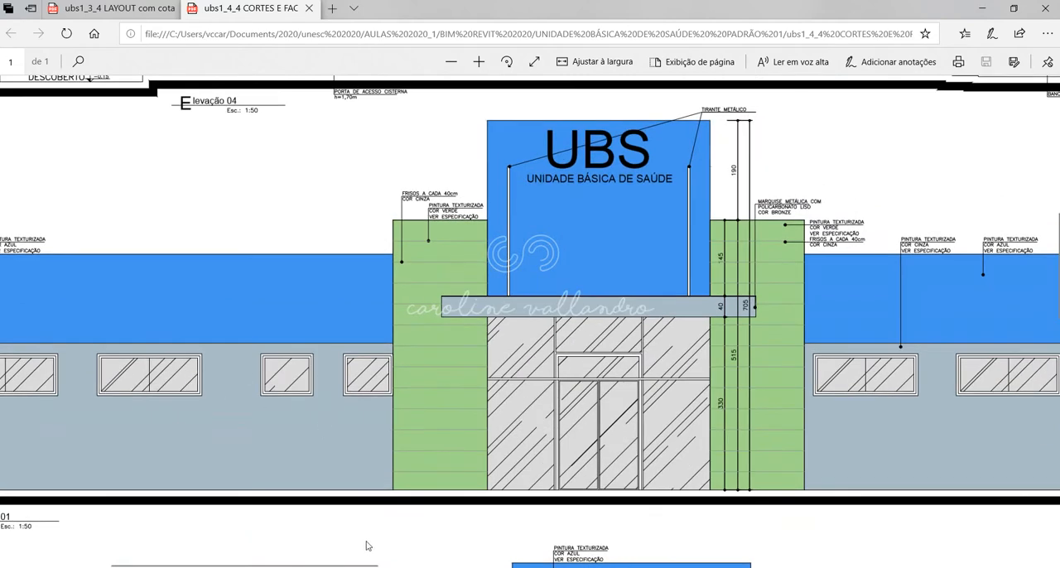
drag(351, 562, 280, 563)
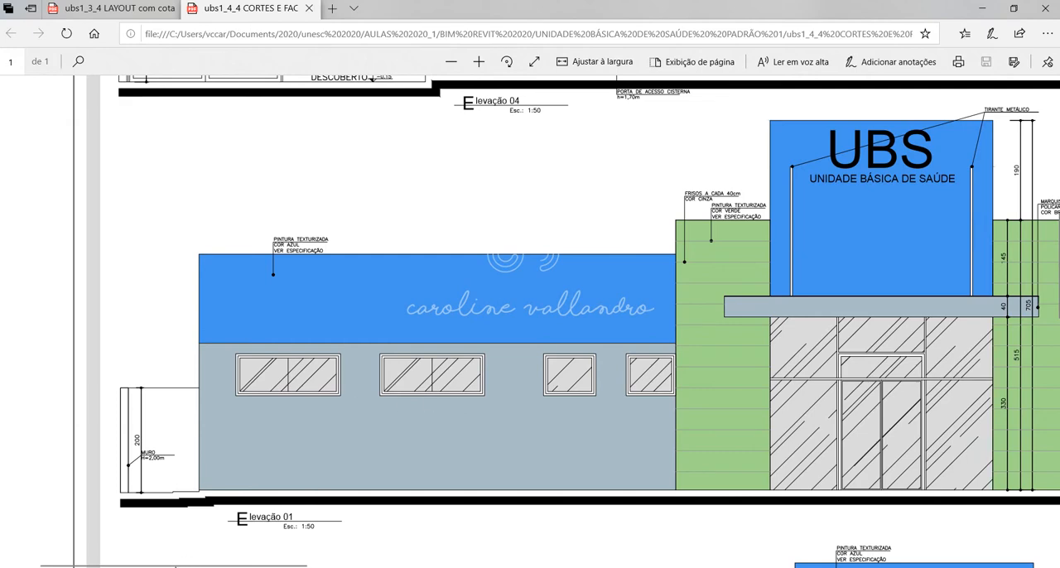
mouse_move(185, 563)
mouse_down()
mouse_move(509, 538)
mouse_move(711, 501)
mouse_move(887, 514)
mouse_move(684, 513)
mouse_up()
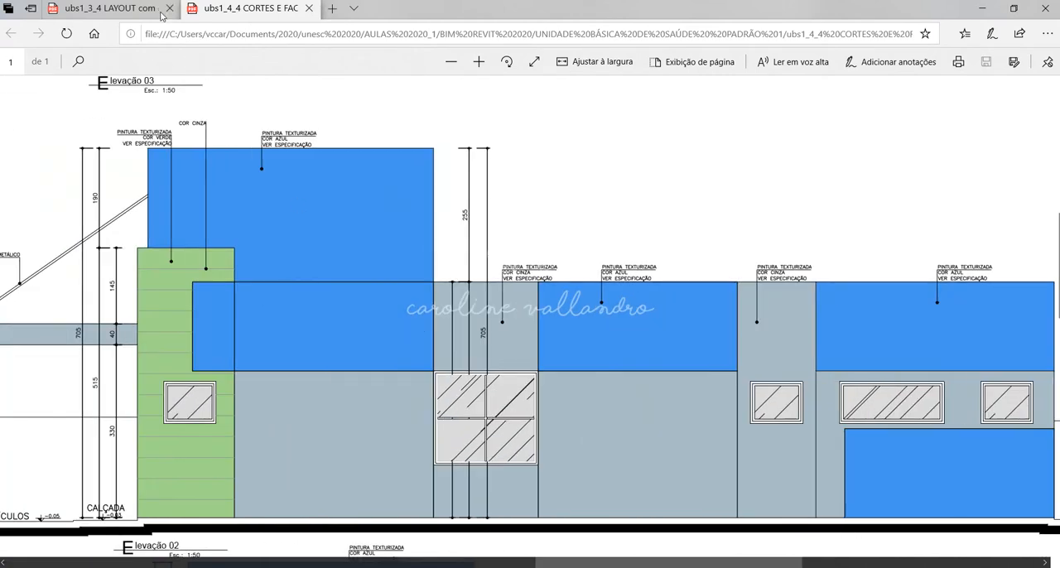
Close the failed LAYOUT tab, reopen ubs1_3_4 LAYOUT com cotas.pdf from the project folder and enlarge the plan.
click(163, 15)
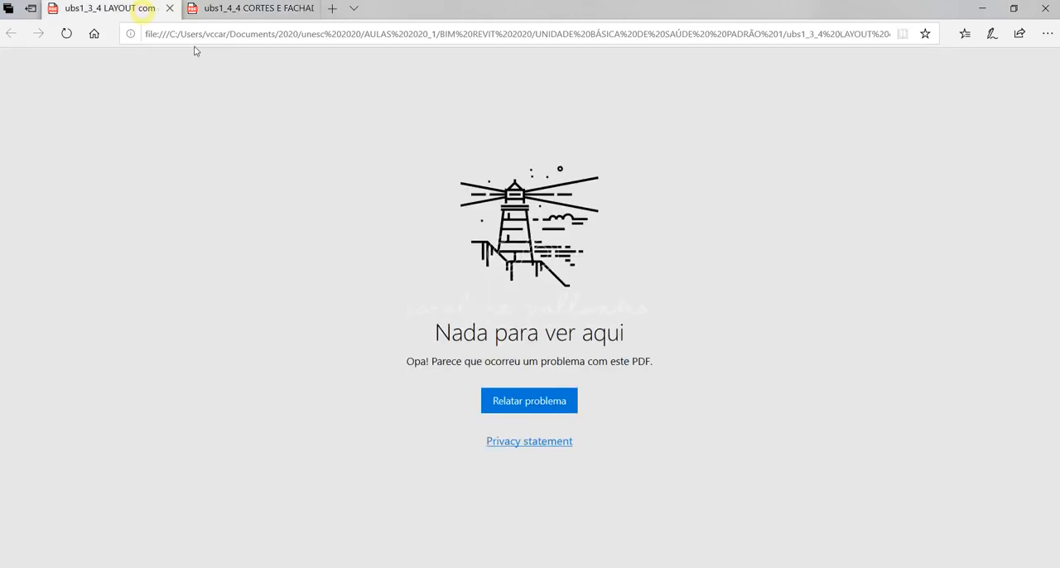
click(172, 8)
mouse_move(189, 565)
click(226, 542)
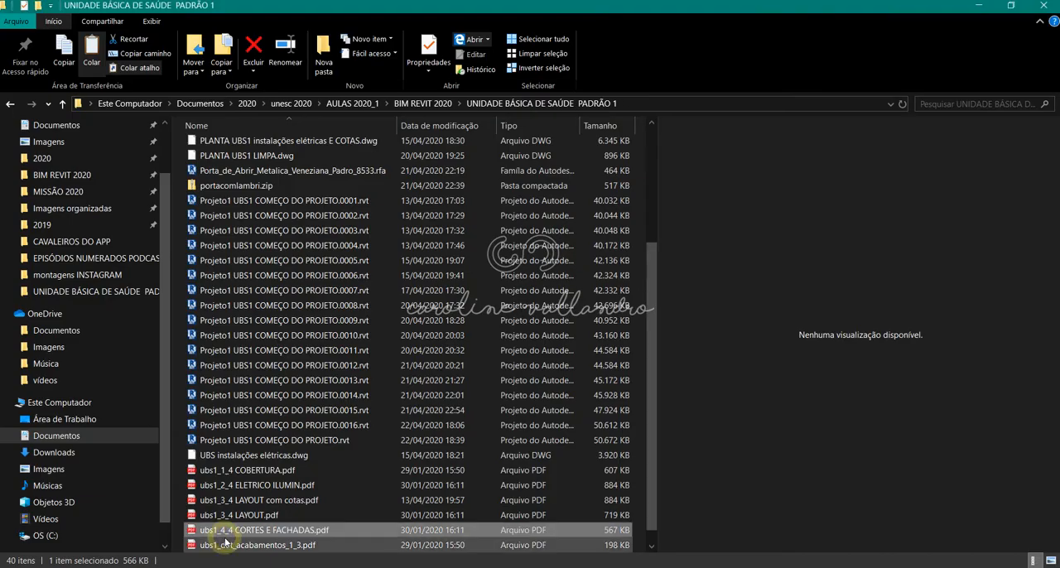
scroll(225, 542, down, 1)
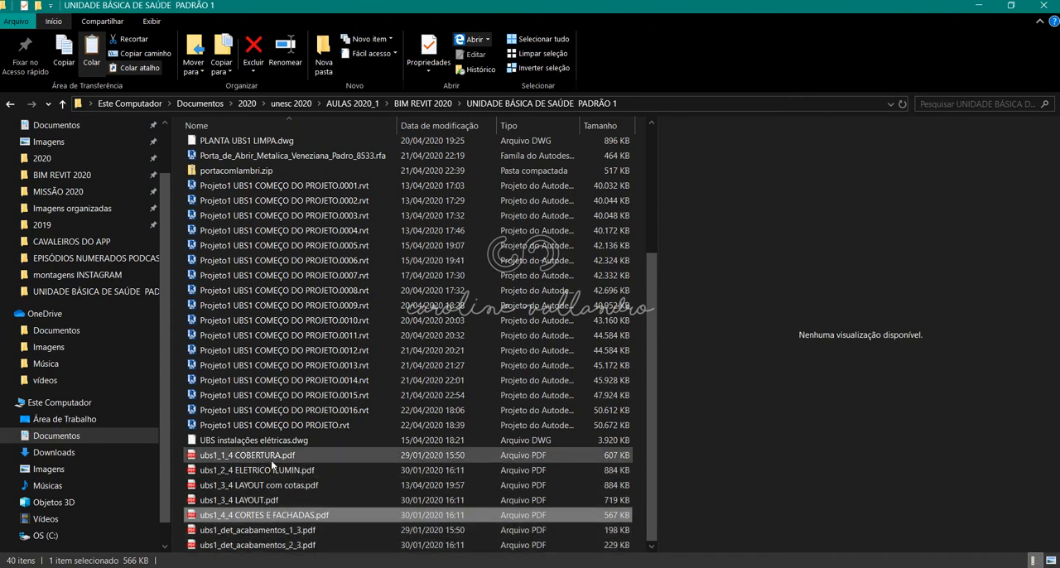
click(270, 487)
double_click(251, 487)
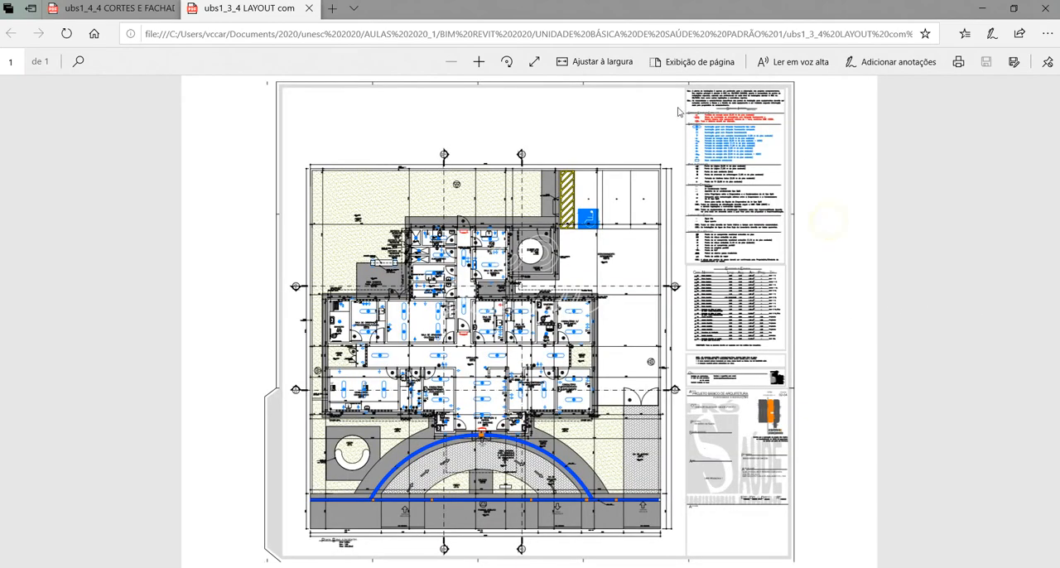
click(481, 62)
click(480, 62)
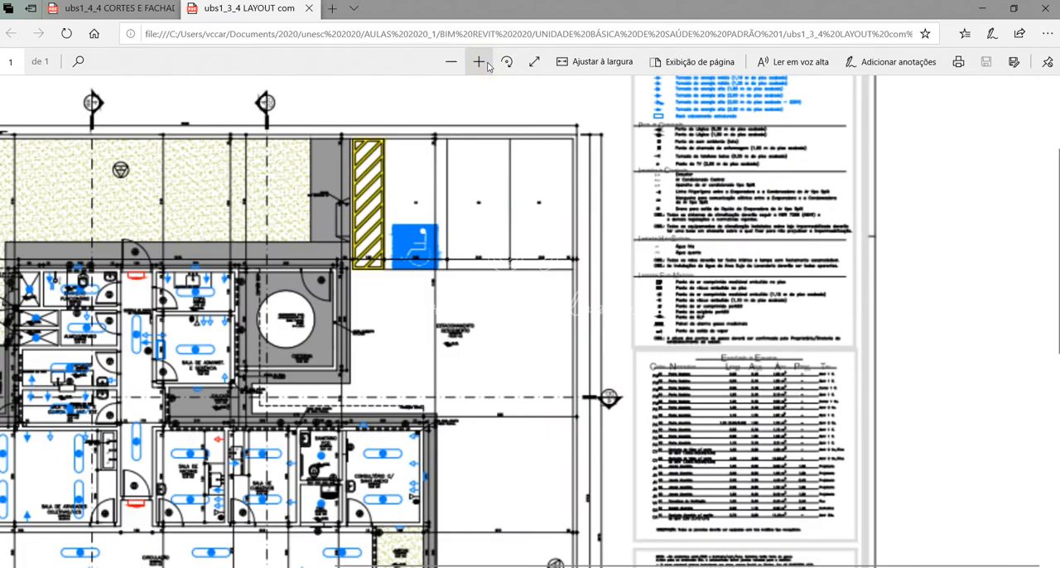
Enlarge the LAYOUT PDF and review the Especificação de Esquadrias table for door and window widths, heights and sills.
click(480, 62)
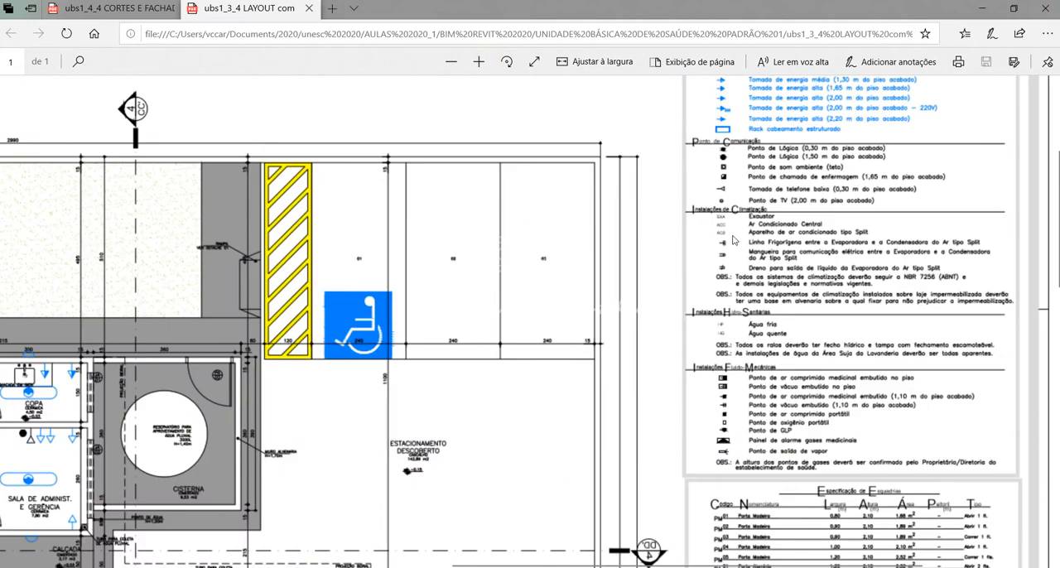
scroll(804, 280, down, 3)
click(478, 62)
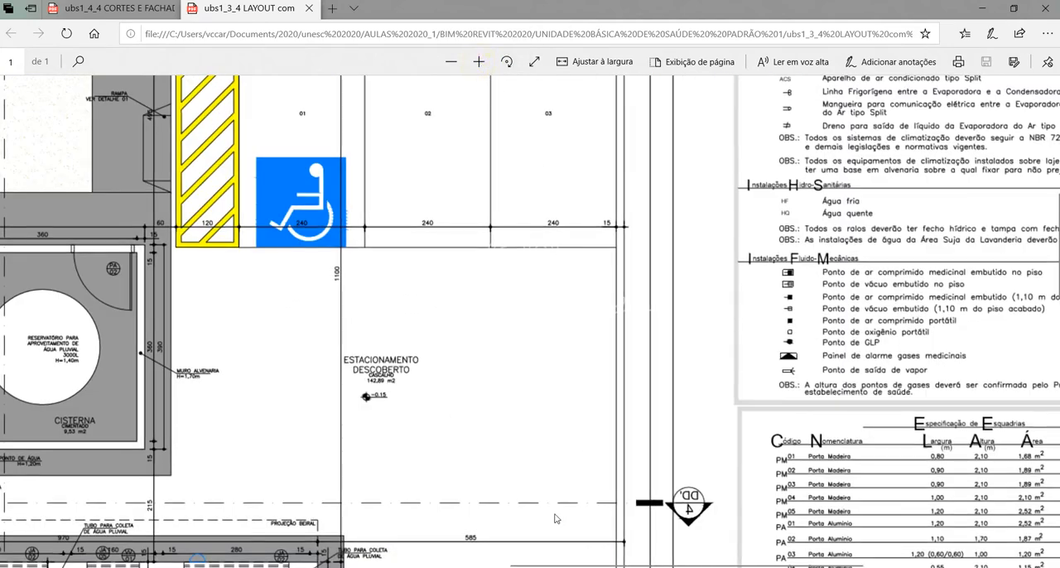
drag(540, 566, 638, 566)
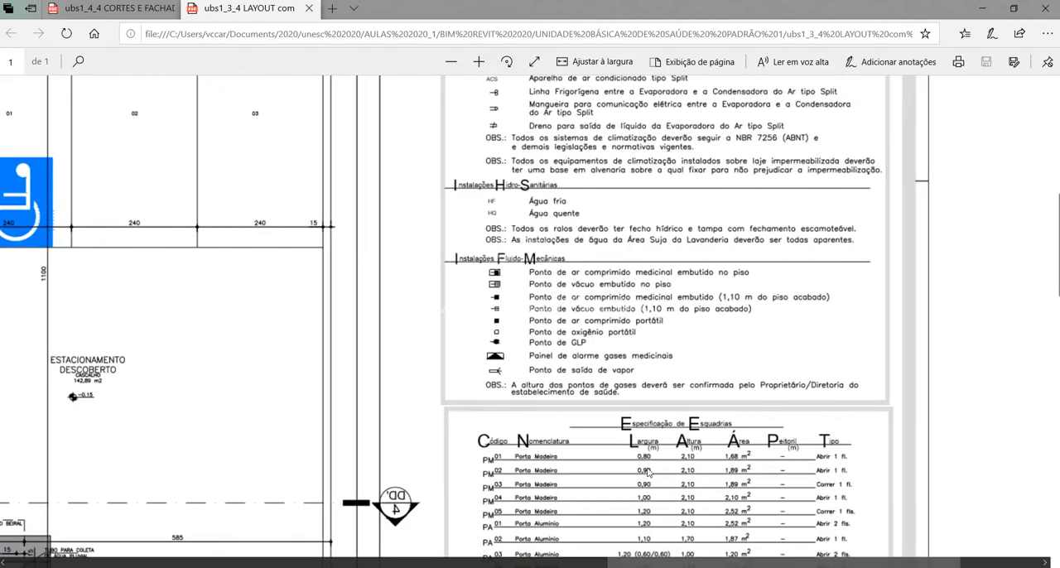
scroll(642, 447, up, 2)
scroll(642, 447, down, 10)
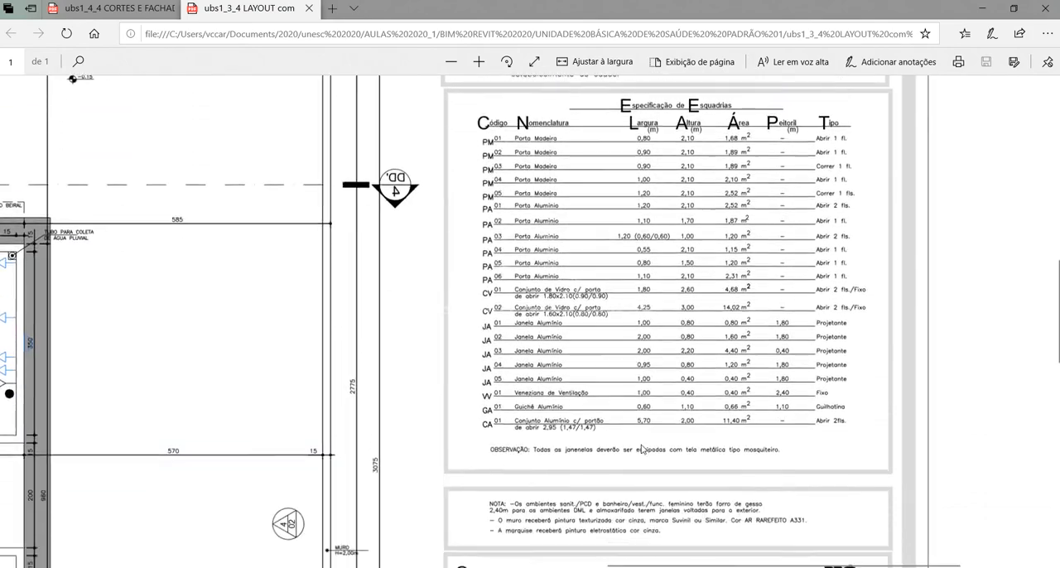
scroll(506, 204, up, 1)
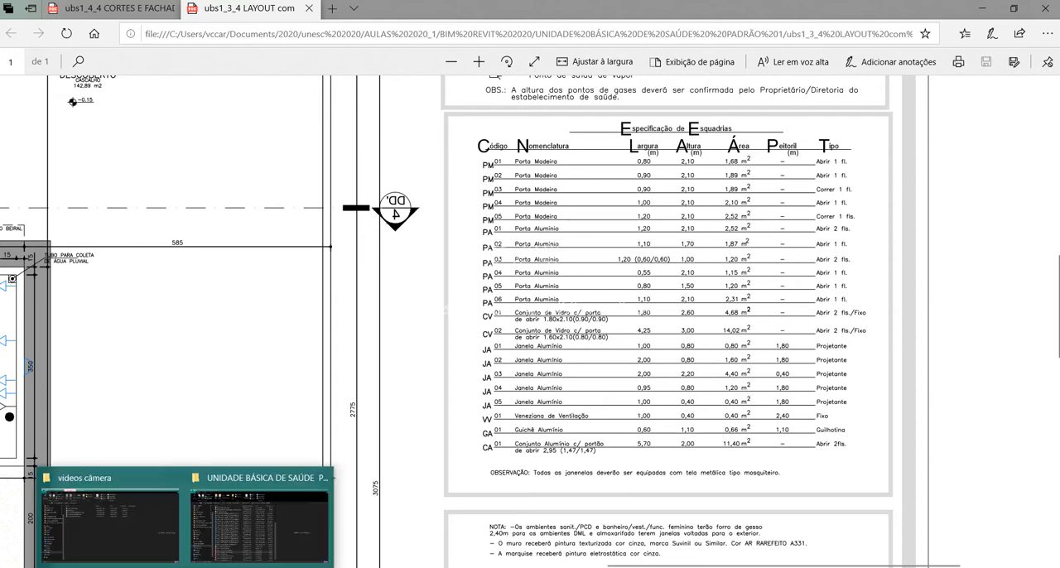
Close the failed CORTES E FACHADAS PDF tab and switch to the Revit project.
click(174, 6)
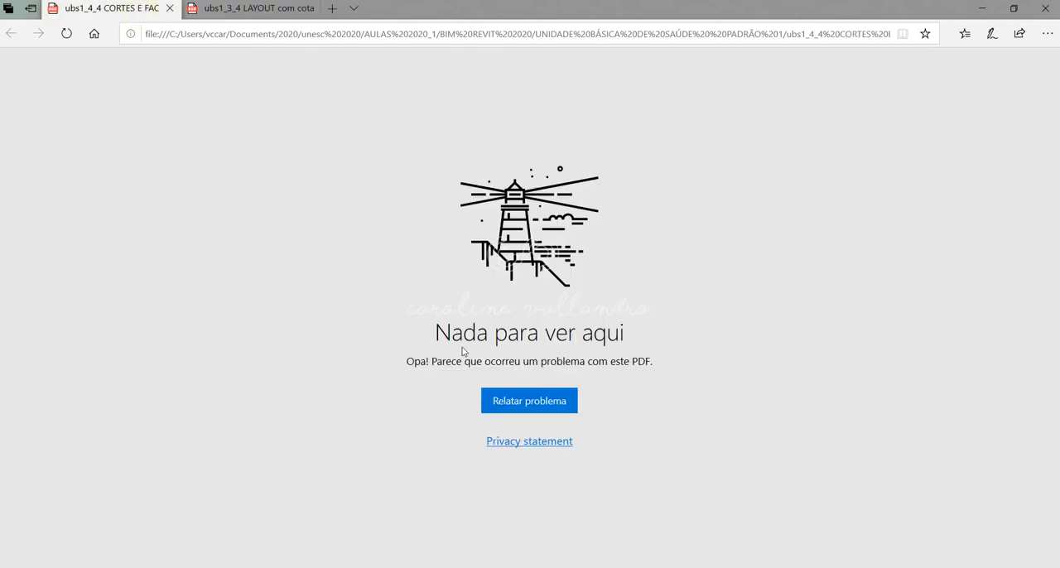
click(169, 9)
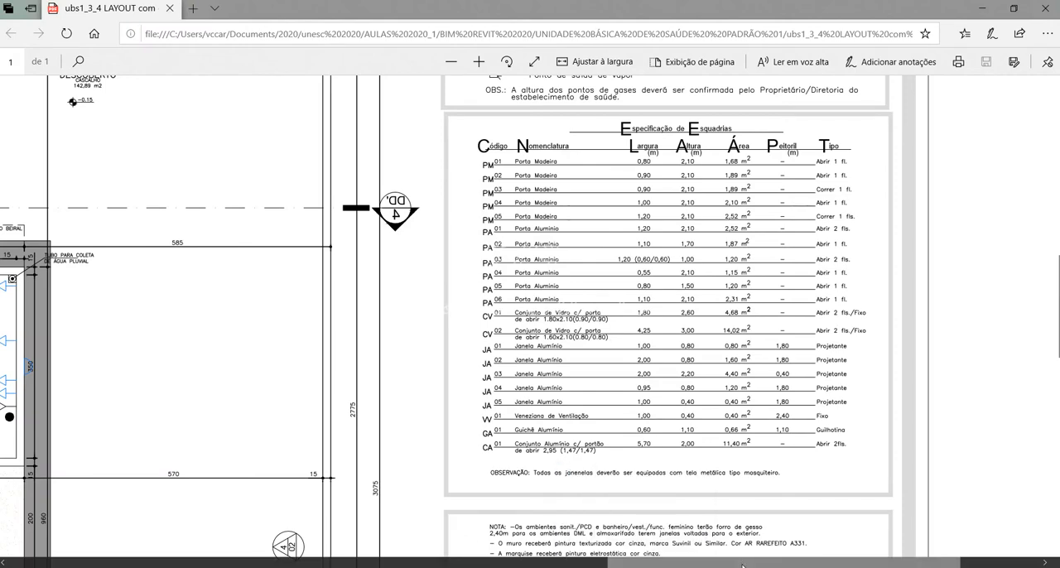
click(634, 566)
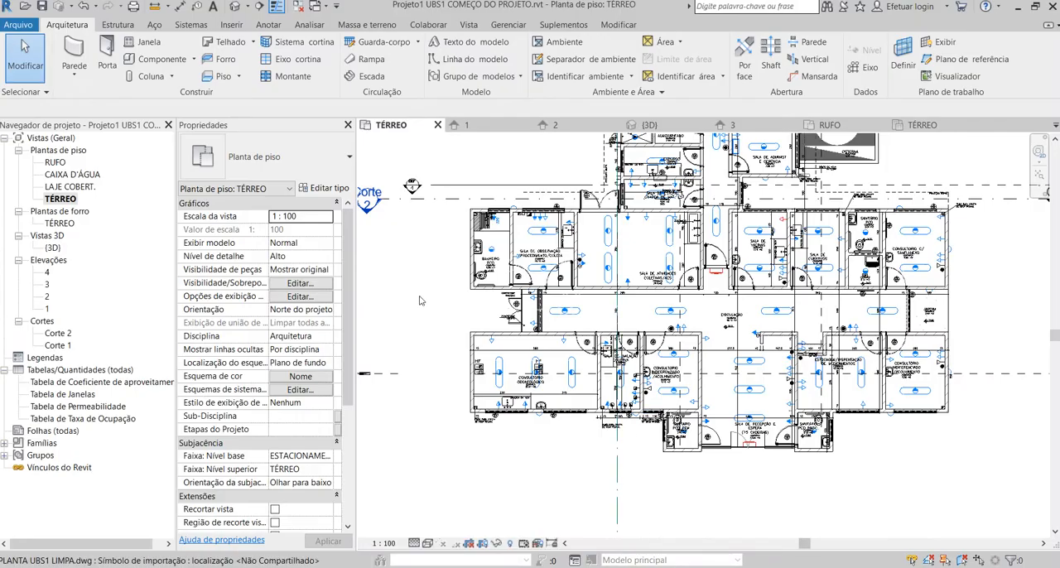
Open elevation 1 and inspect the windows along the front facade.
double_click(47, 309)
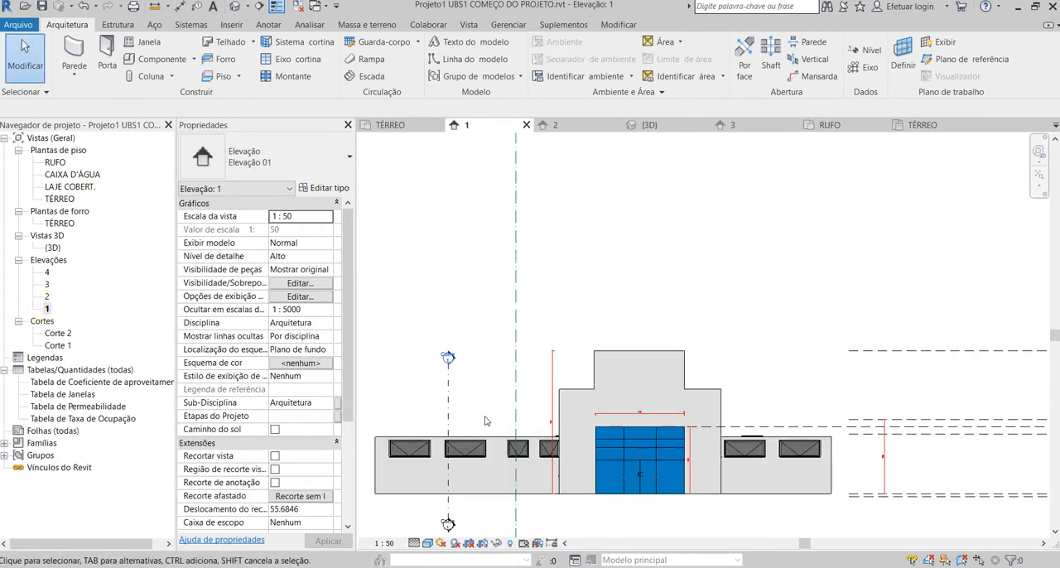
scroll(407, 511, up, 2)
scroll(464, 431, down, 2)
scroll(494, 373, up, 3)
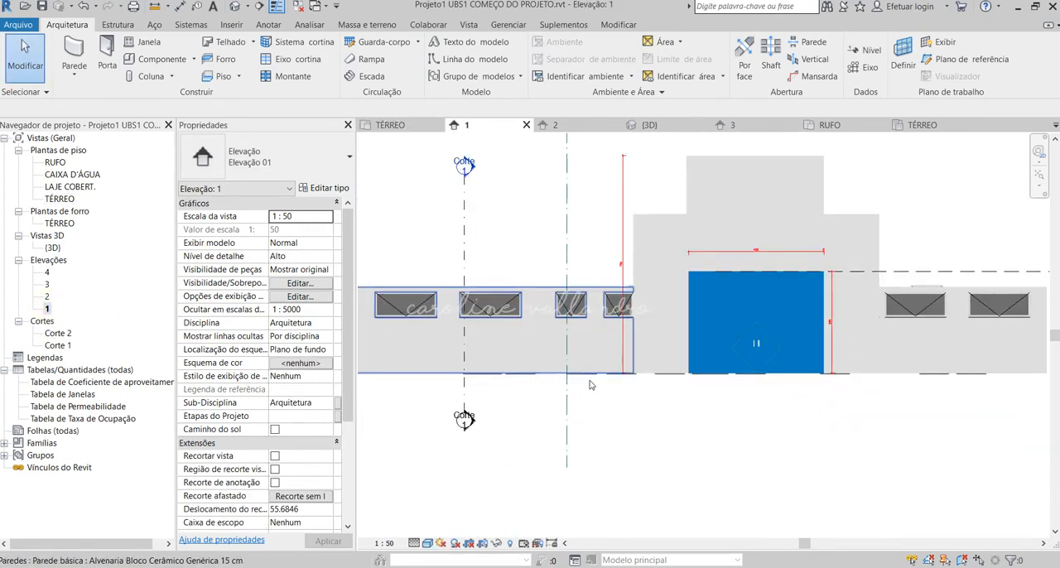
scroll(495, 372, down, 1)
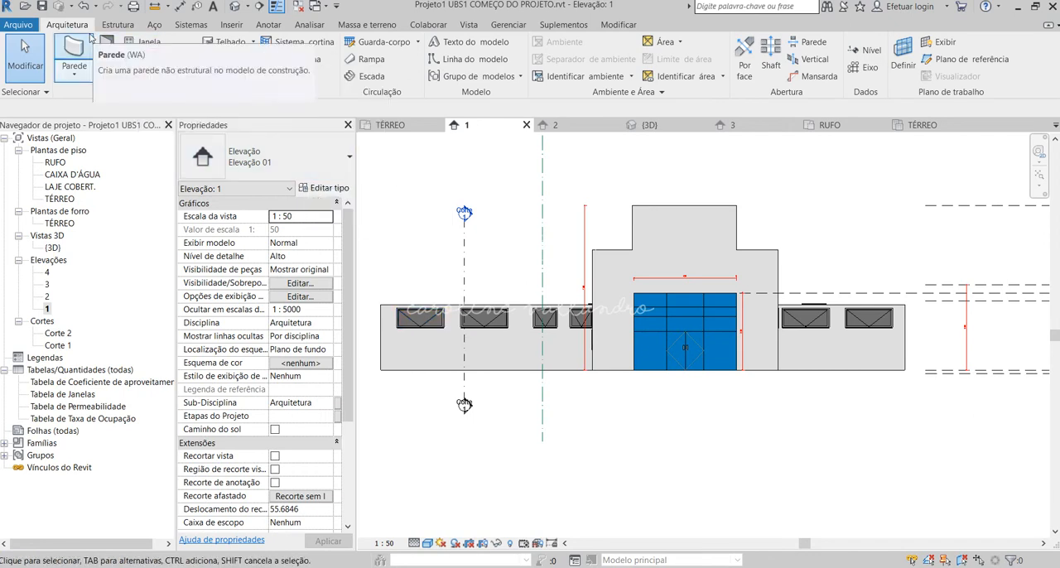
Start placing a window using the JA Maxim Ar 1F family's 60 X 60 type.
click(131, 42)
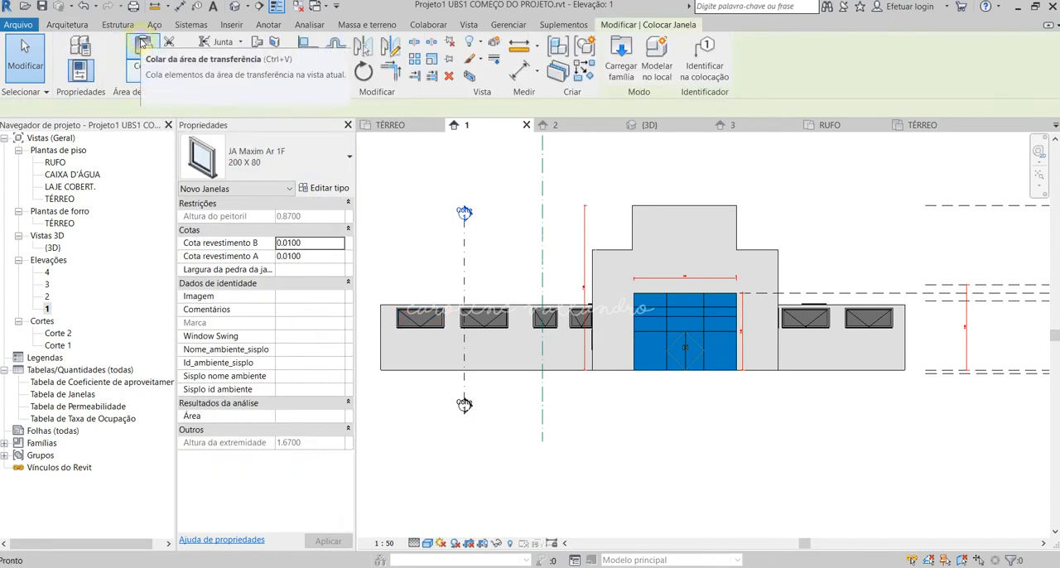
click(315, 161)
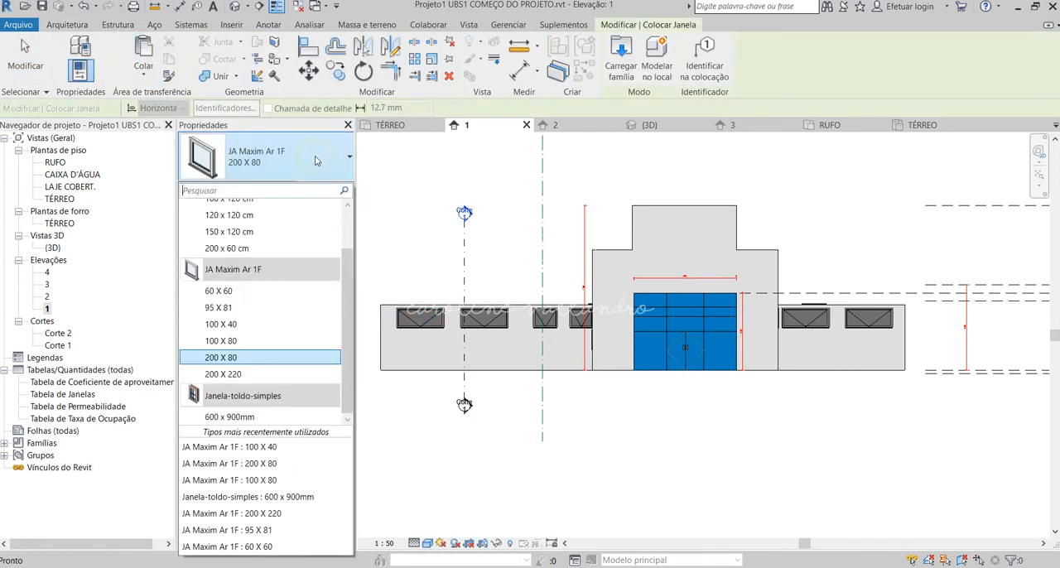
click(284, 292)
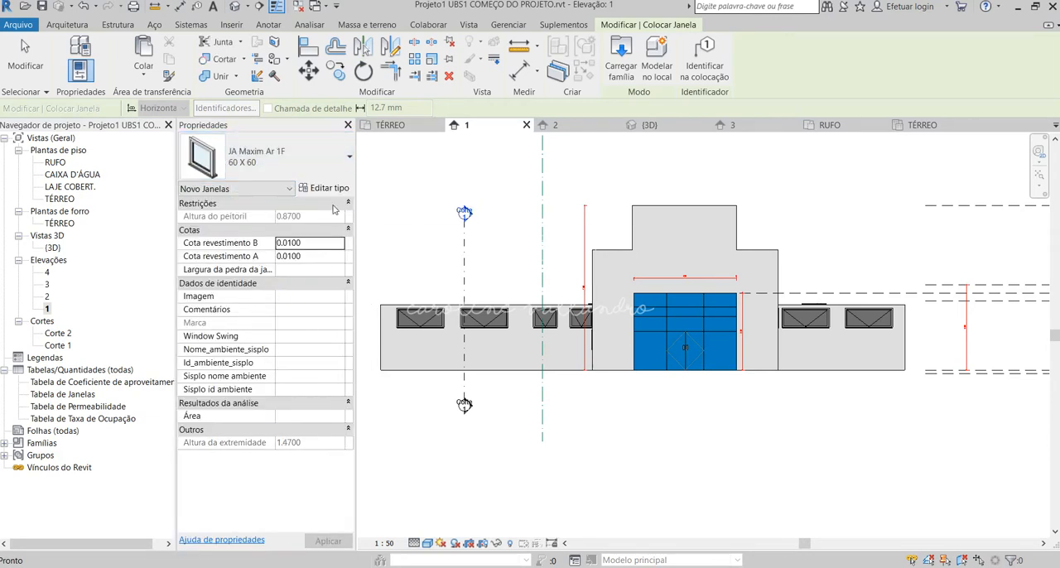
click(338, 189)
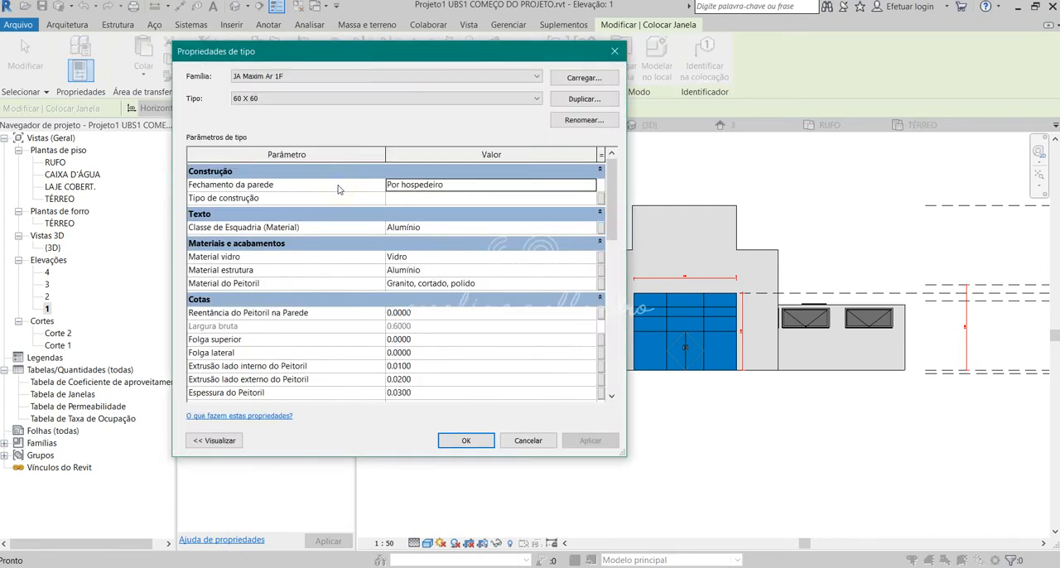
click(566, 101)
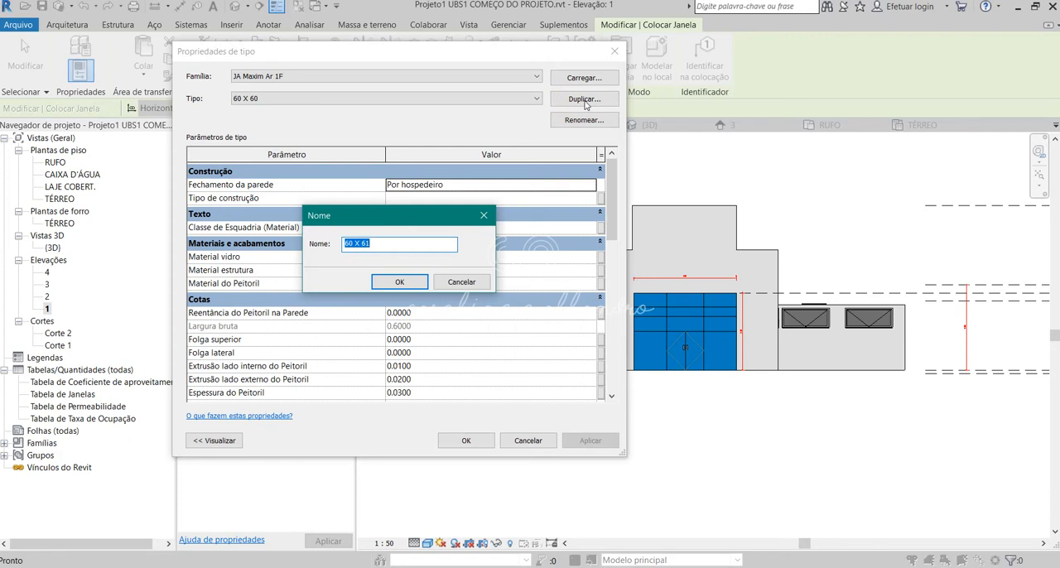
click(399, 244)
drag(373, 243, 362, 242)
click(377, 243)
click(462, 282)
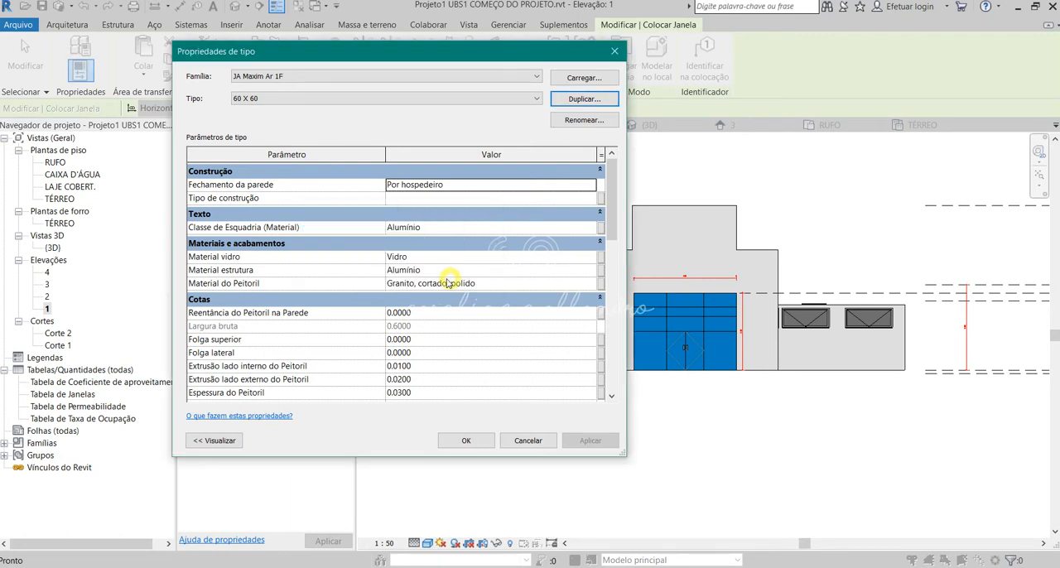
click(615, 51)
Try to duplicate the JA Maxim Ar 1F 60 X 60 window type under the name 60 X 90.
click(319, 162)
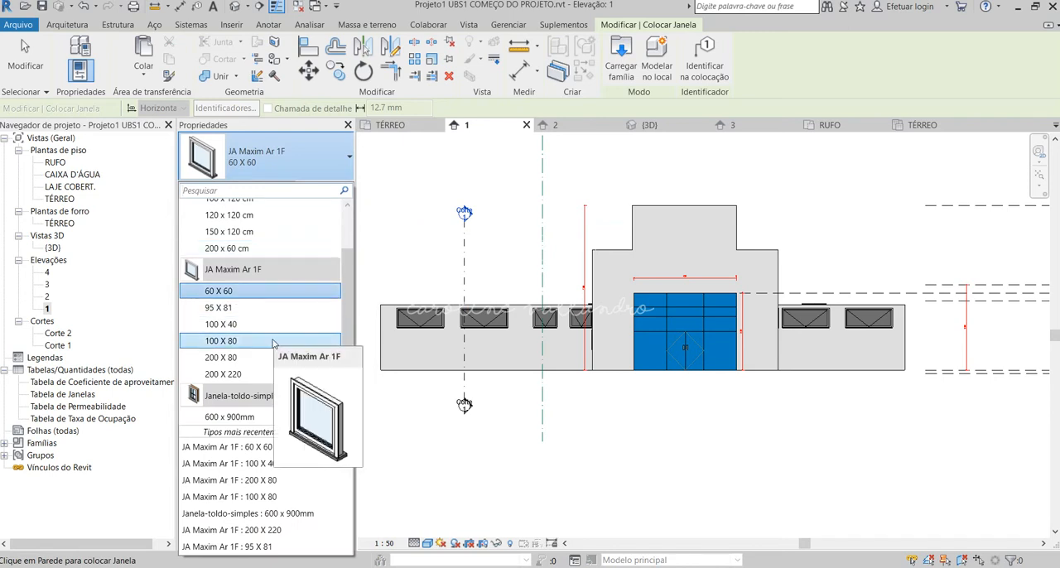
click(261, 294)
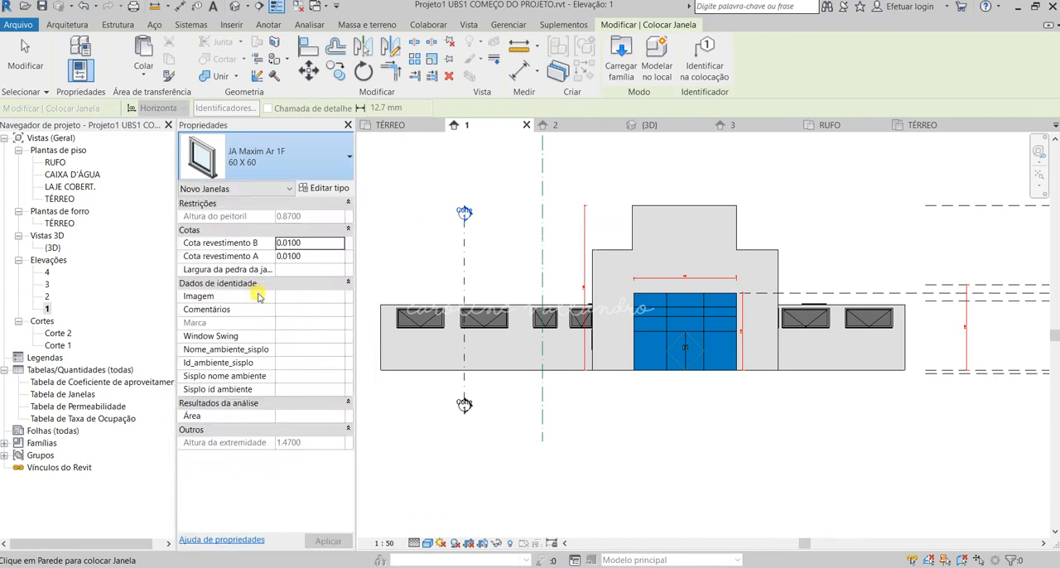
click(328, 191)
click(581, 100)
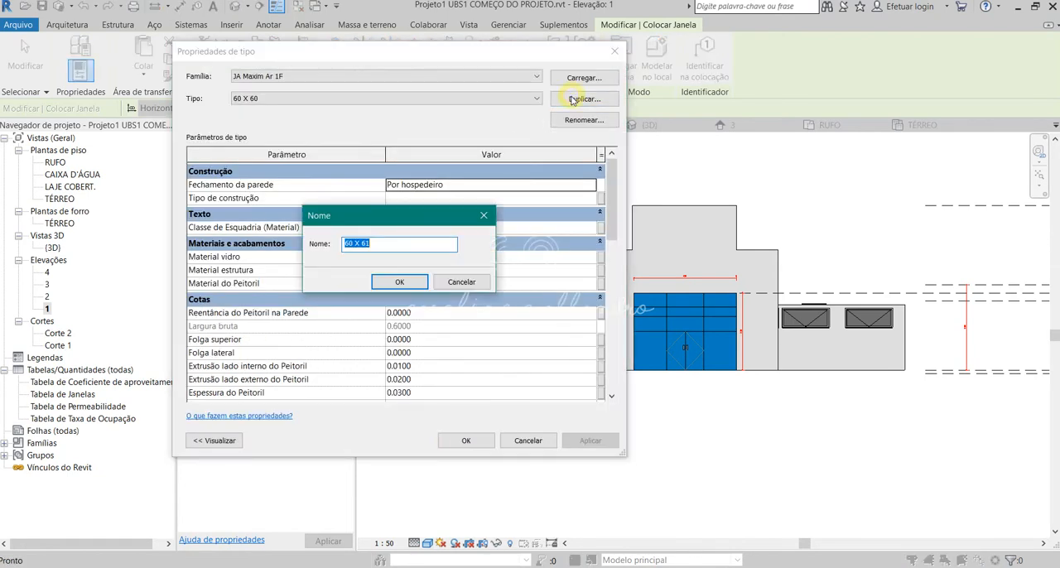
drag(370, 244, 421, 237)
key(BackSpace)
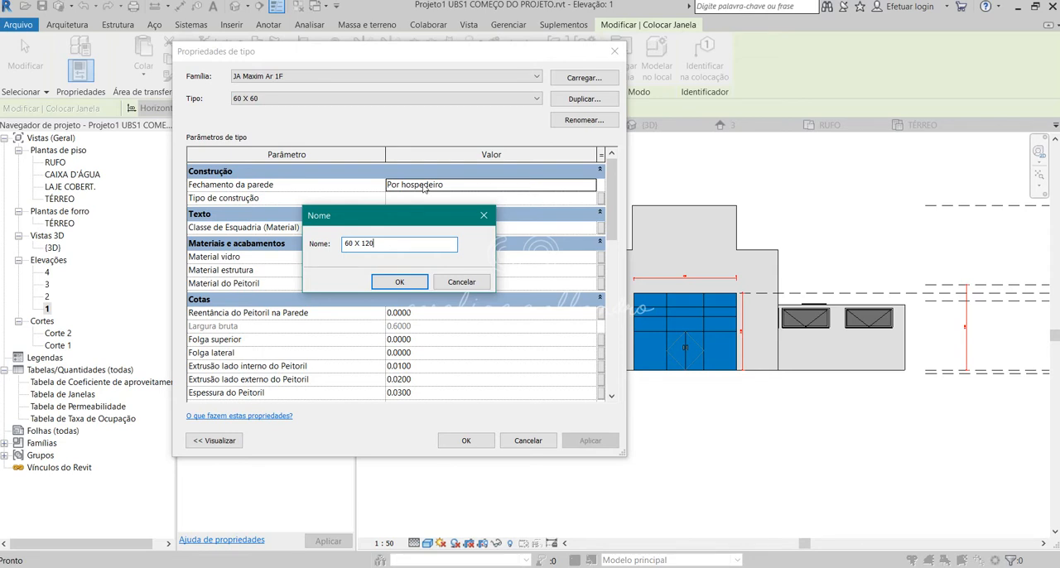
drag(387, 240, 362, 243)
text(90)
click(401, 282)
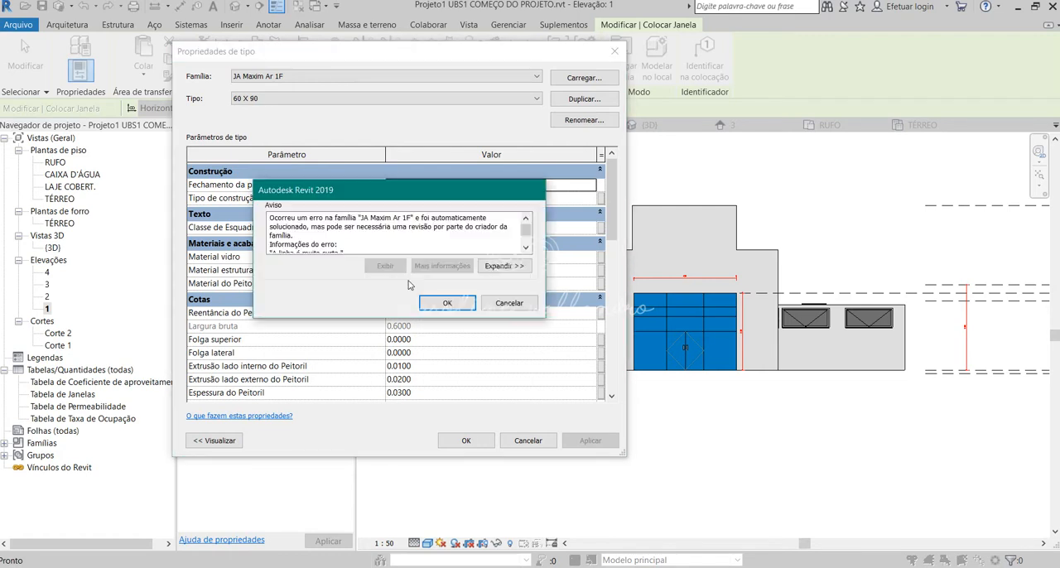
click(509, 303)
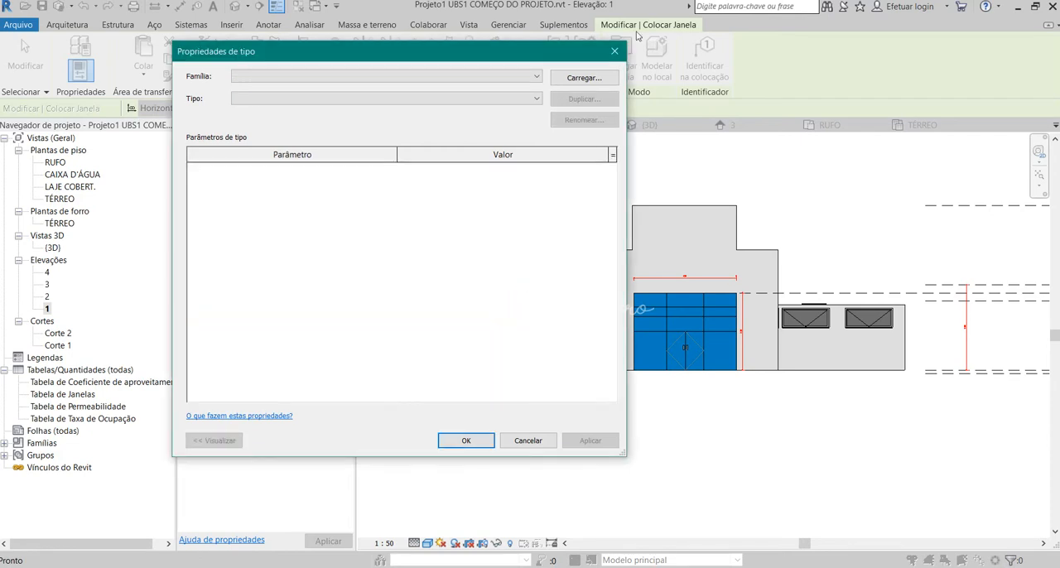
click(615, 51)
Duplicate the JA Maxim Ar 1F 60 X 60 window type as 60 X 90, accepting the family warning.
click(339, 157)
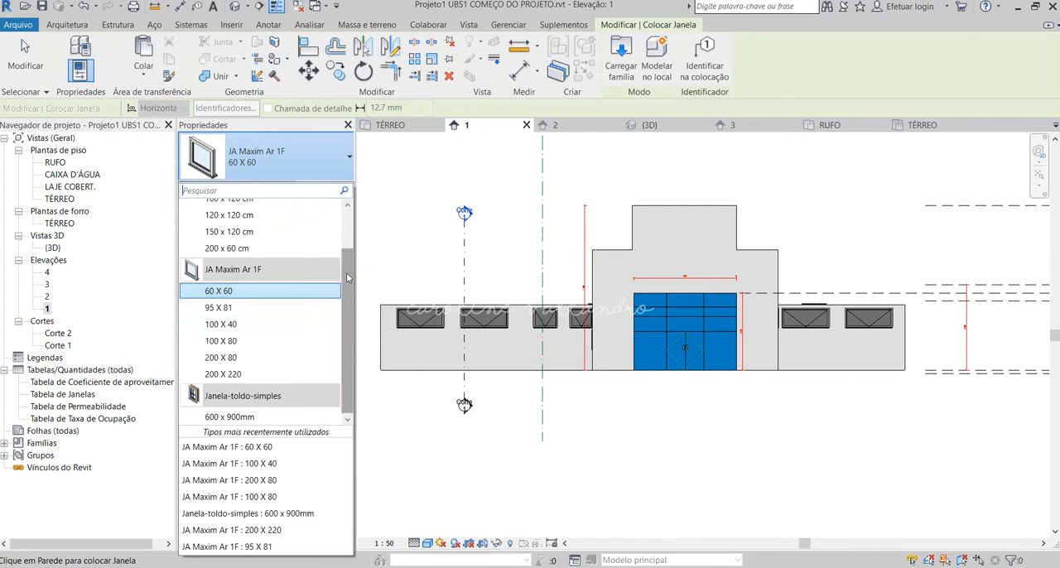
mouse_move(348, 279)
mouse_down()
mouse_move(346, 248)
mouse_move(349, 279)
mouse_up()
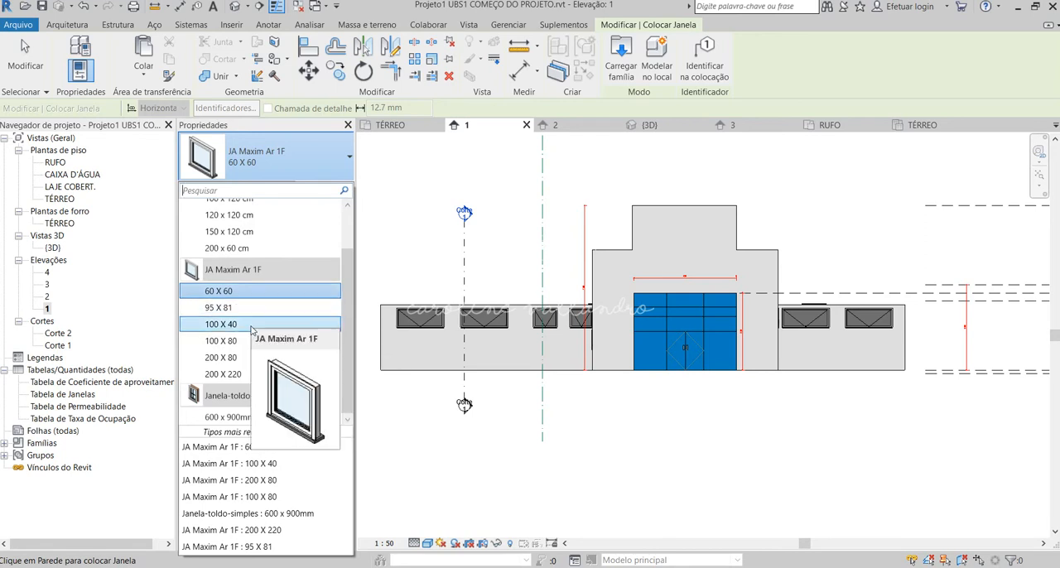
click(247, 286)
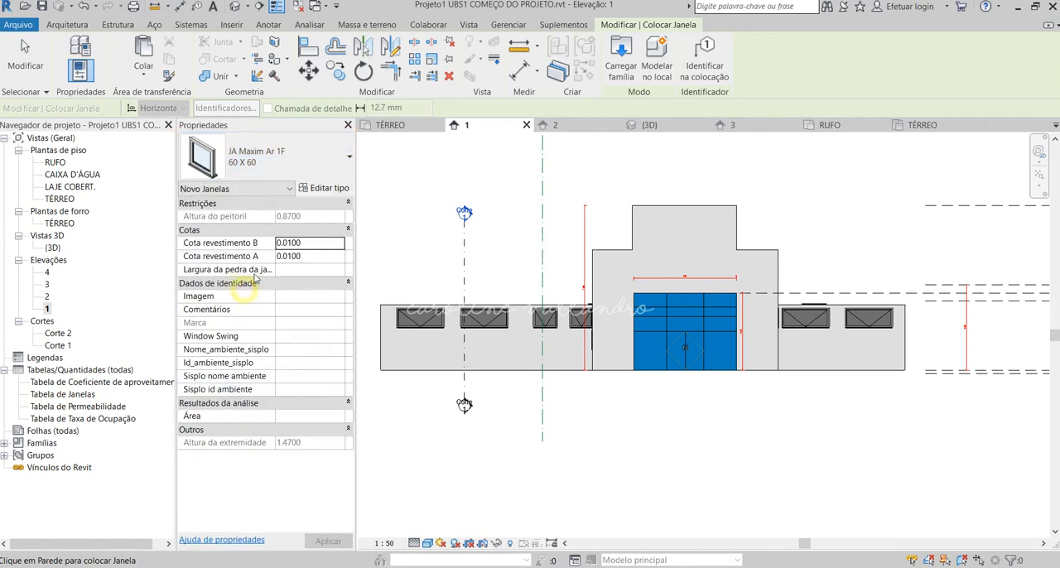
click(274, 157)
click(273, 158)
click(321, 188)
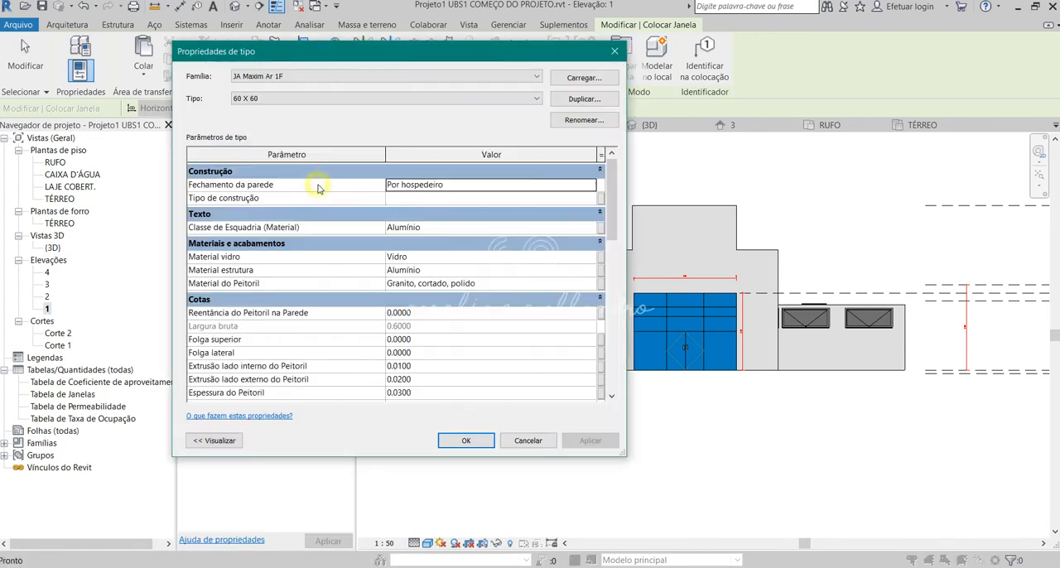
click(571, 103)
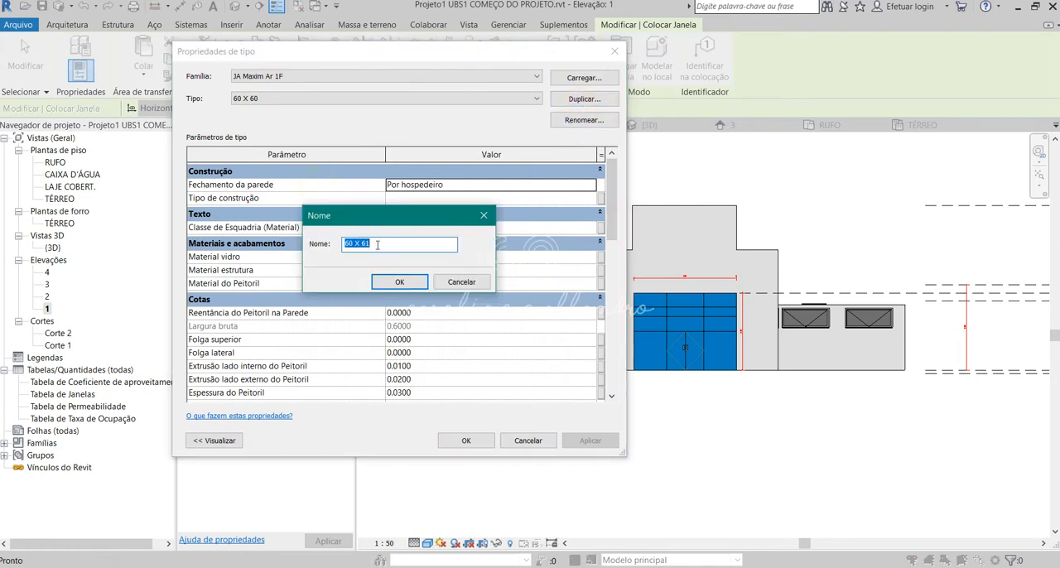
drag(377, 244, 361, 243)
click(395, 283)
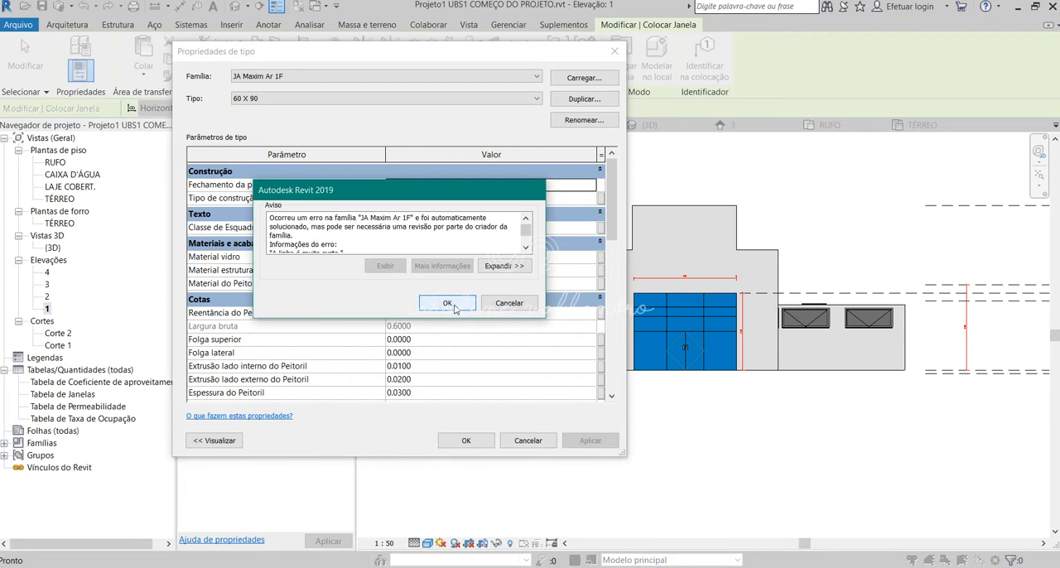
click(451, 301)
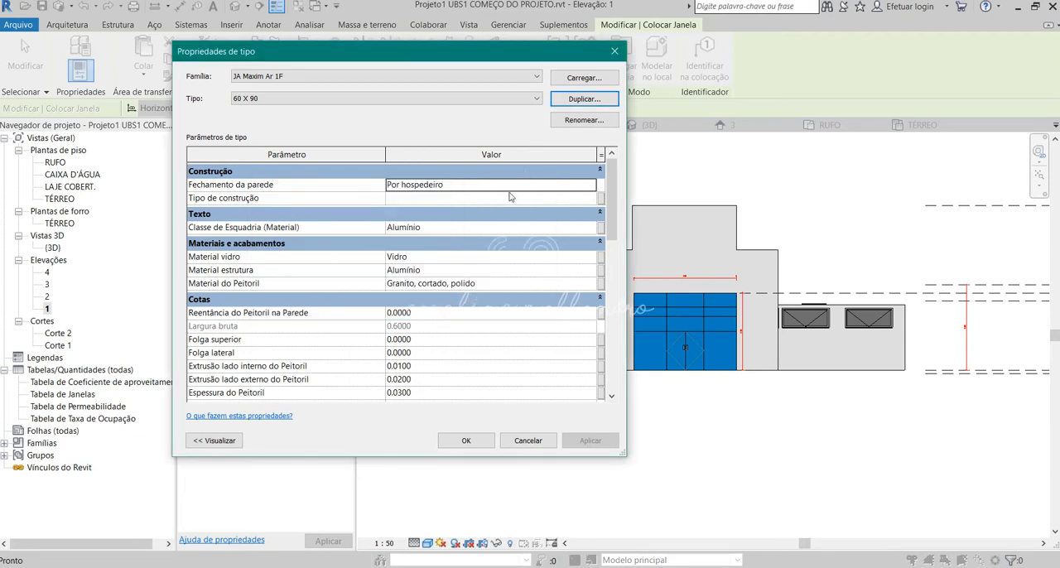
Set the 60 X 90 type's Altura to 0.90 m and place one such window below the leftmost window on the front facade.
scroll(439, 302, down, 3)
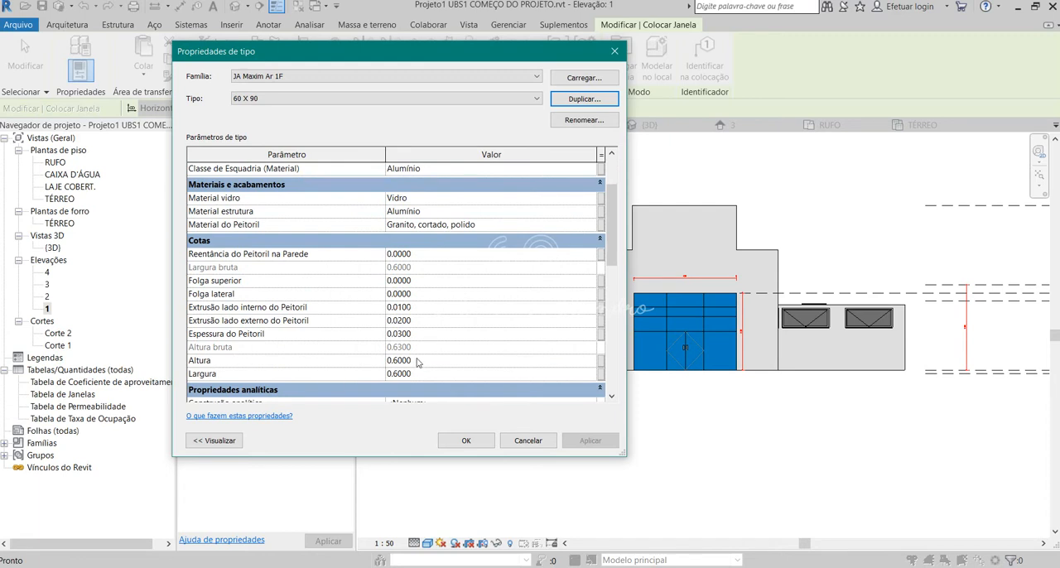
scroll(419, 363, down, 1)
click(398, 331)
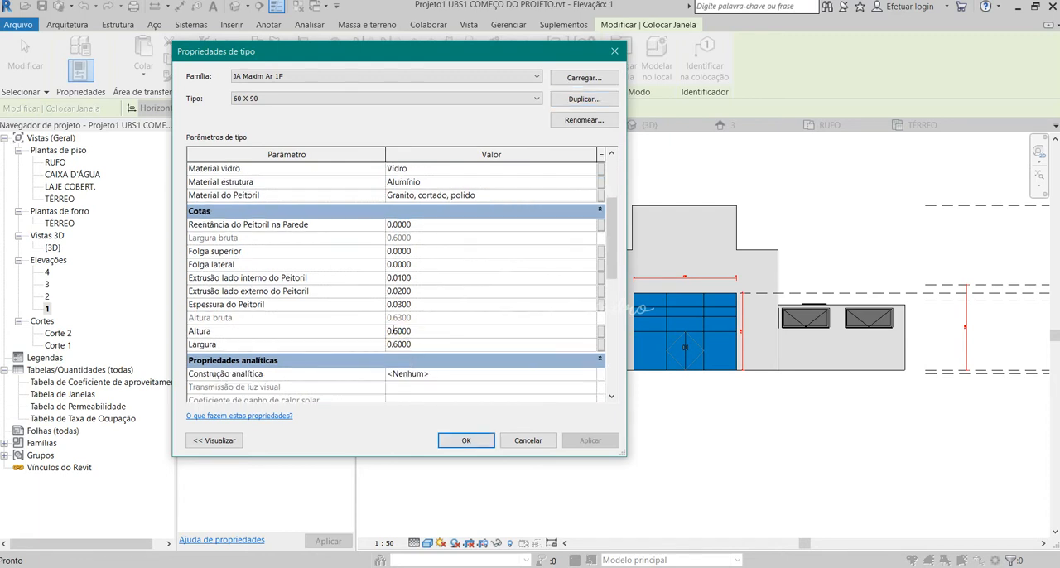
drag(395, 331, 436, 333)
text(90)
click(437, 344)
scroll(382, 312, down, 1)
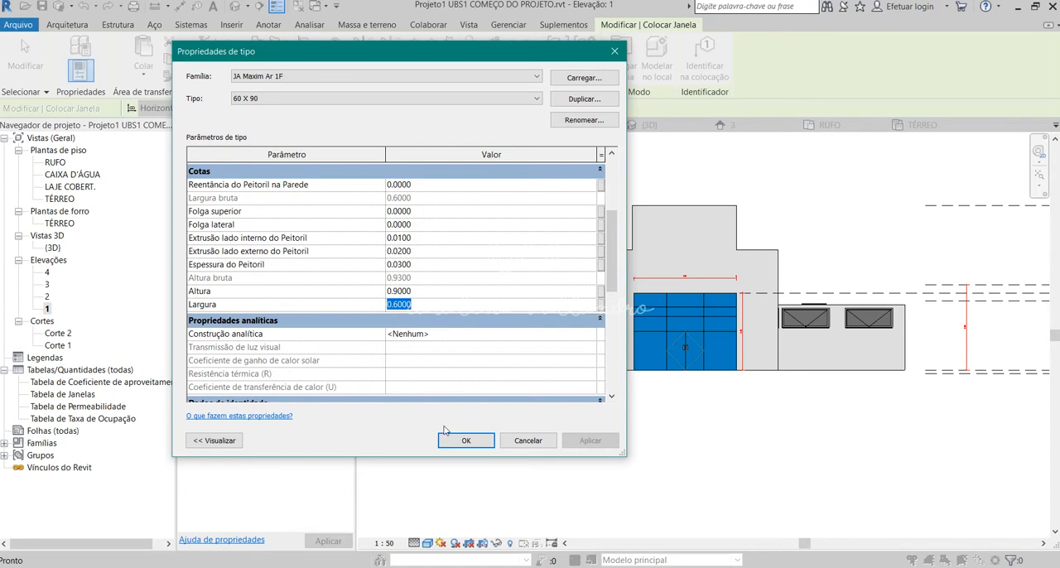
click(466, 441)
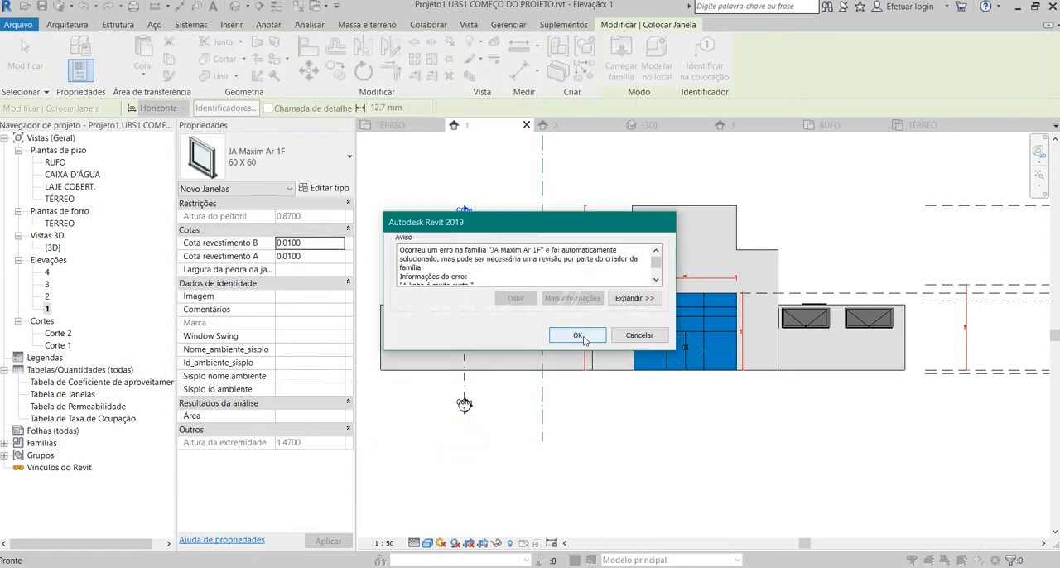
click(578, 336)
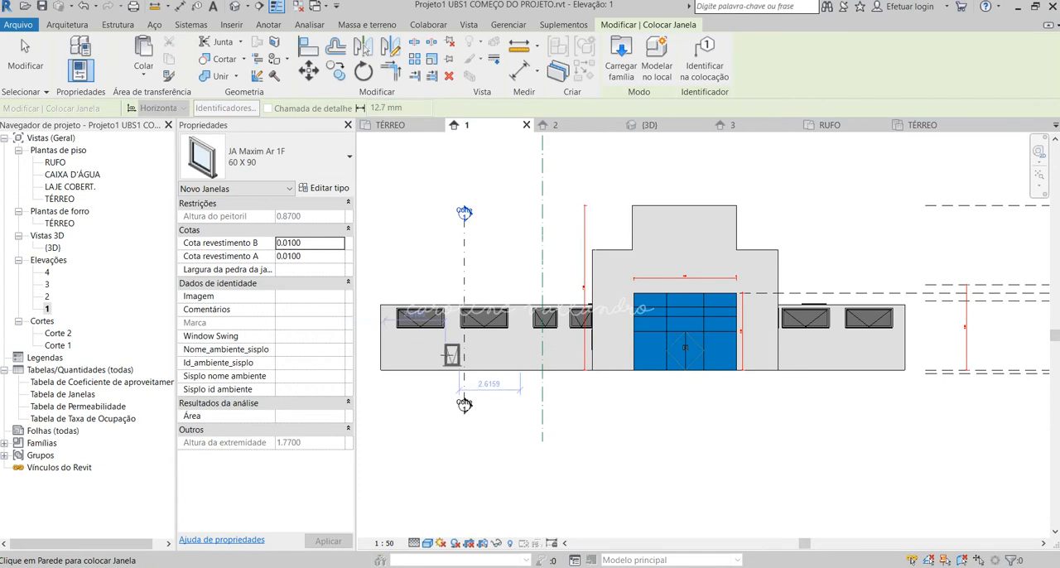
click(417, 352)
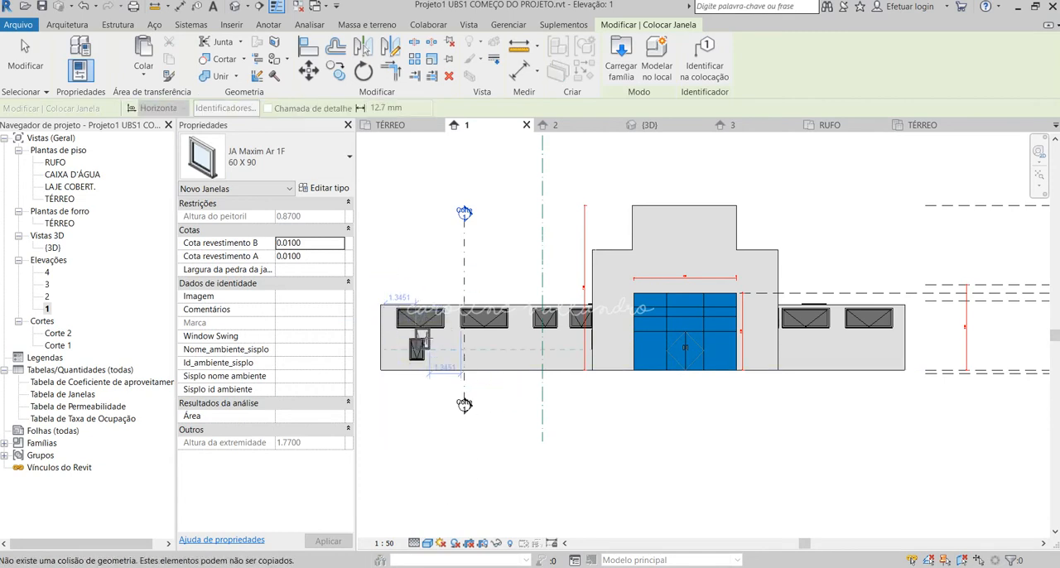
Finish placing windows and delete the 60 X 90 test window below the windows of the front facade.
key(Escape)
key(Escape)
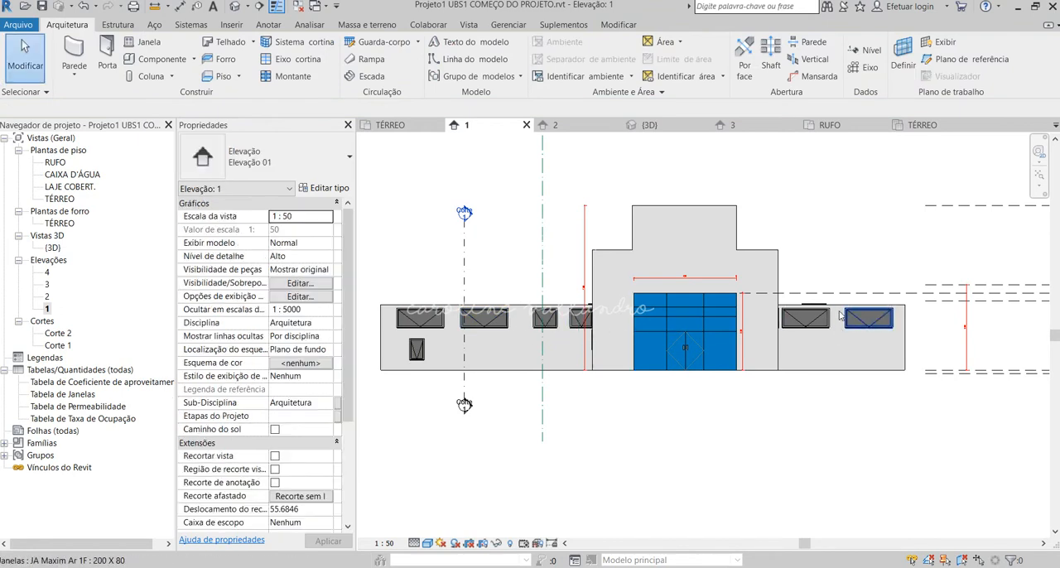
scroll(394, 358, up, 3)
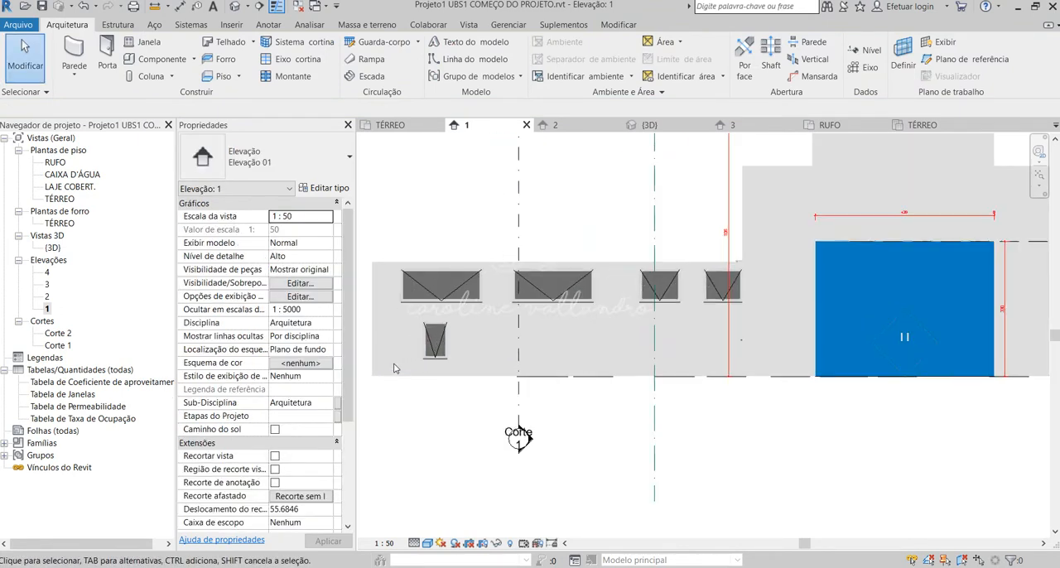
click(436, 358)
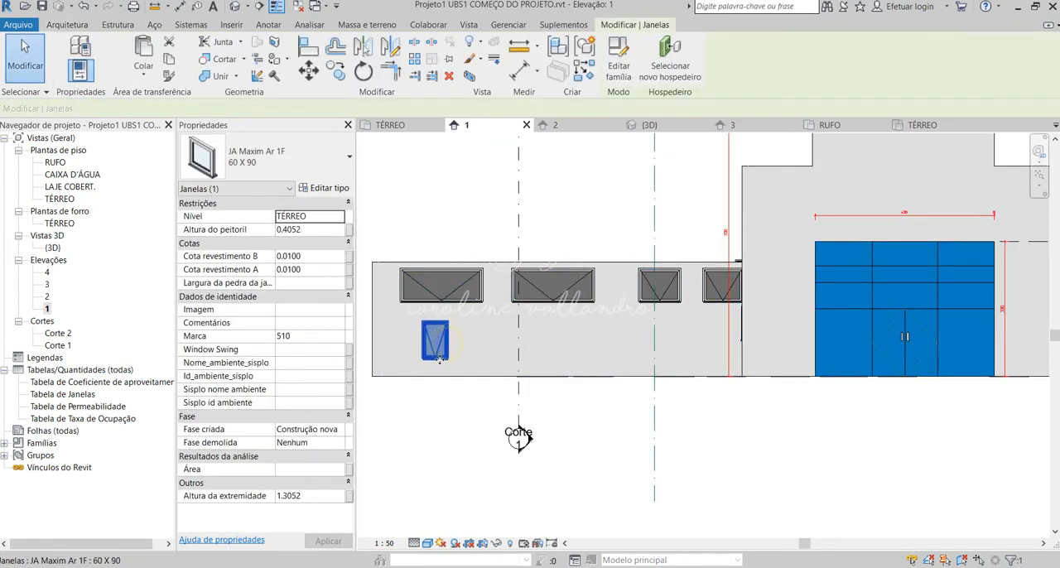
key(Escape)
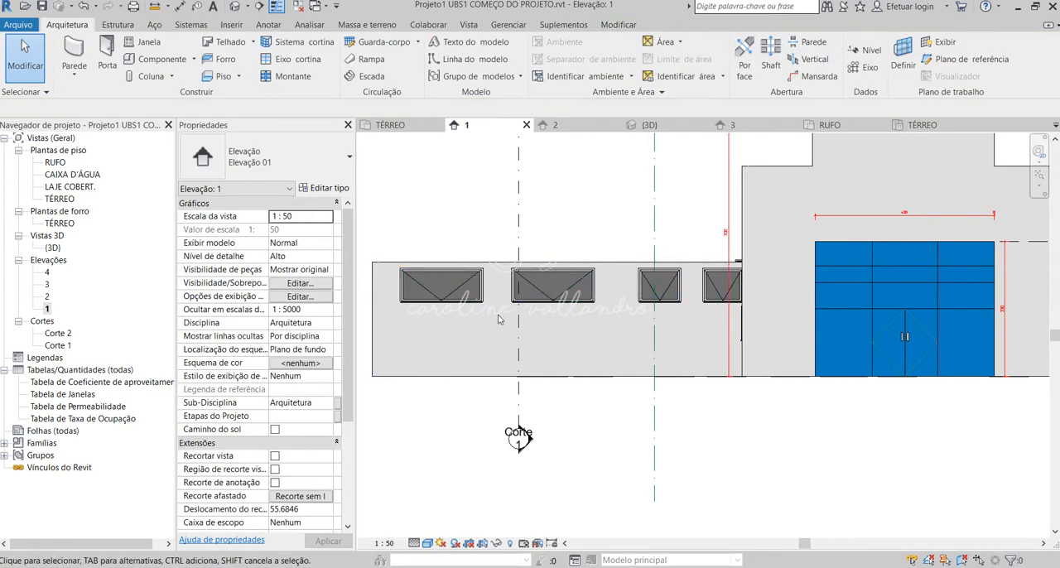
Consult the Especificação de Esquadrias table in the layout PDF, and return to Revit to open the project's 3D view.
click(116, 522)
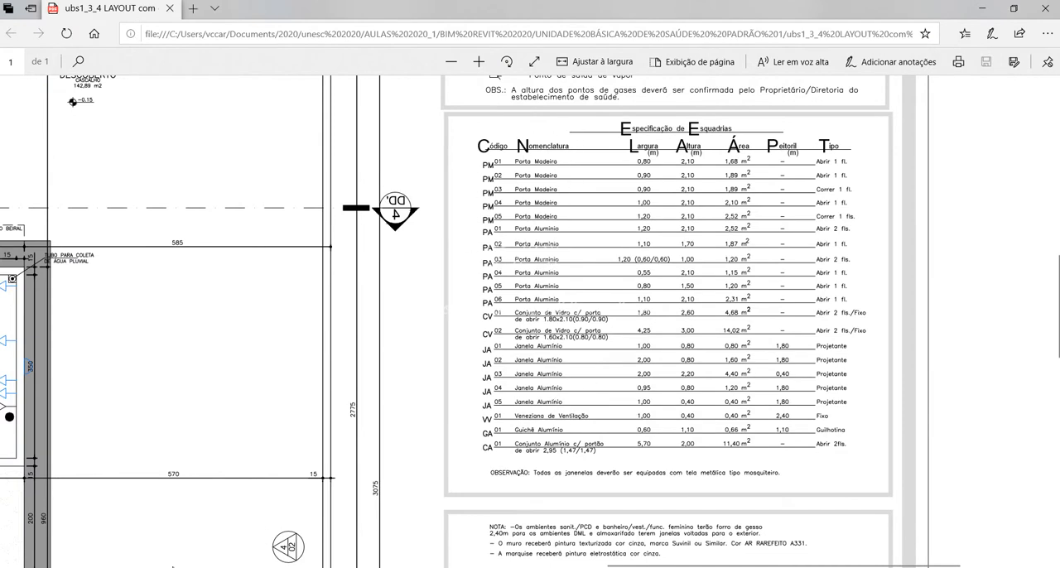
click(634, 518)
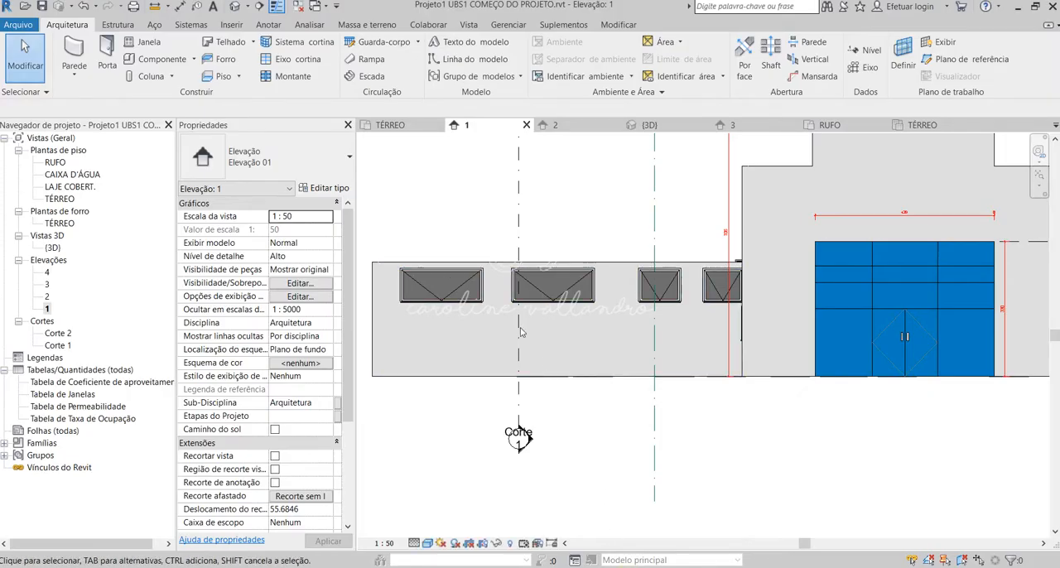
click(277, 6)
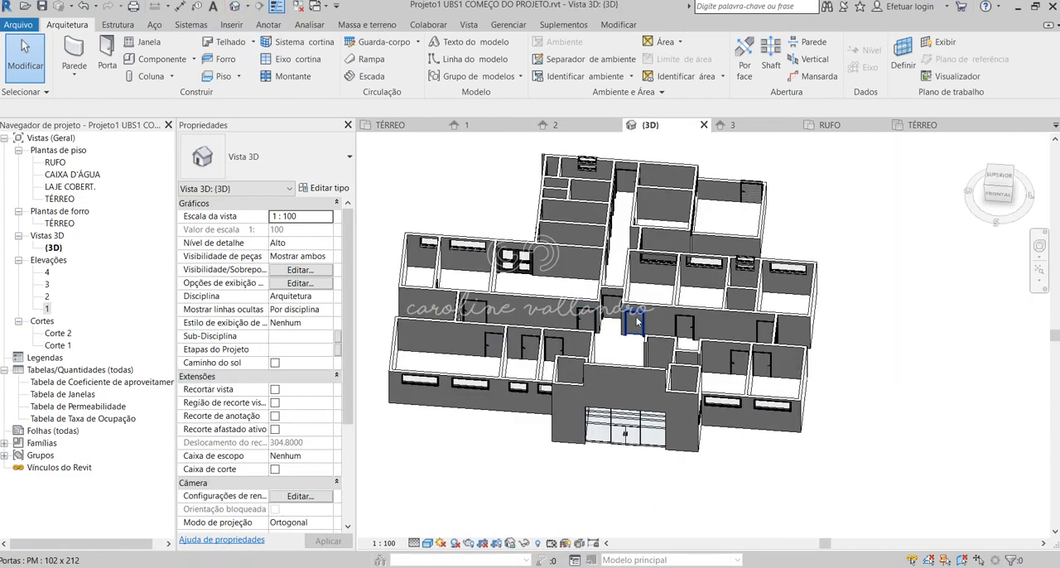
Examine the doors and windows on the building's side and rear walls in 3D, including the stacked pair of 100 X 40 windows.
shift+middle_drag(637, 321, 742, 321)
scroll(729, 335, down, 1)
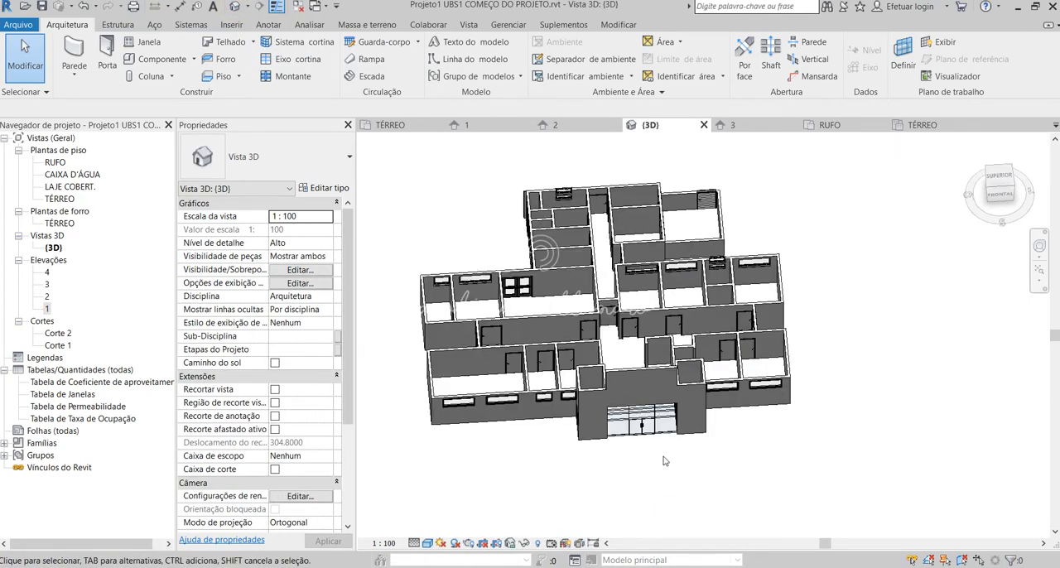
shift+middle_drag(825, 398, 571, 516)
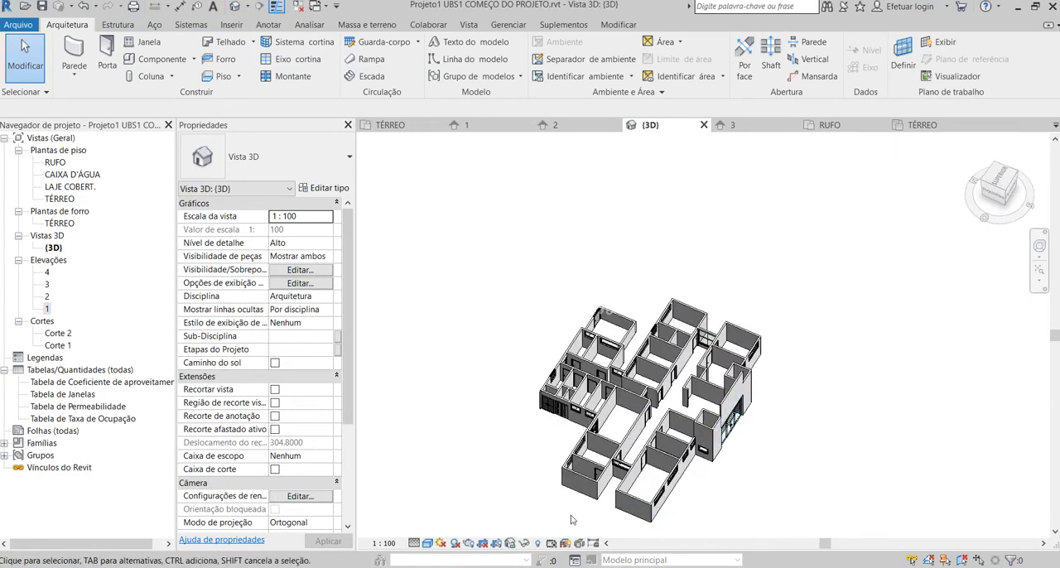
scroll(579, 510, up, 2)
scroll(611, 500, up, 2)
shift+middle_drag(691, 491, 839, 369)
scroll(770, 387, up, 1)
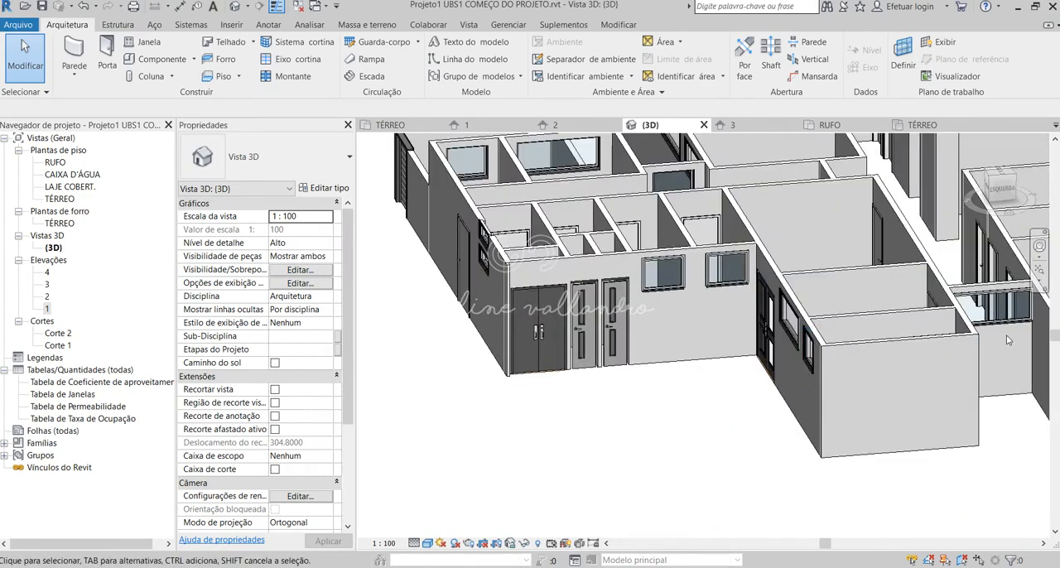
shift+middle_drag(679, 371, 807, 396)
scroll(547, 354, down, 2)
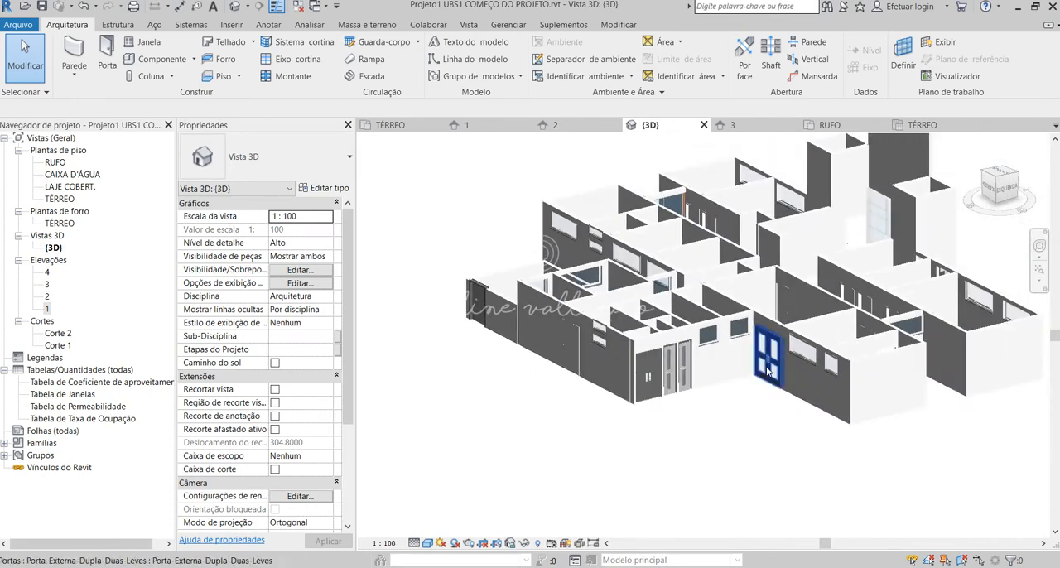
scroll(774, 338, up, 2)
shift+middle_drag(665, 395, 650, 402)
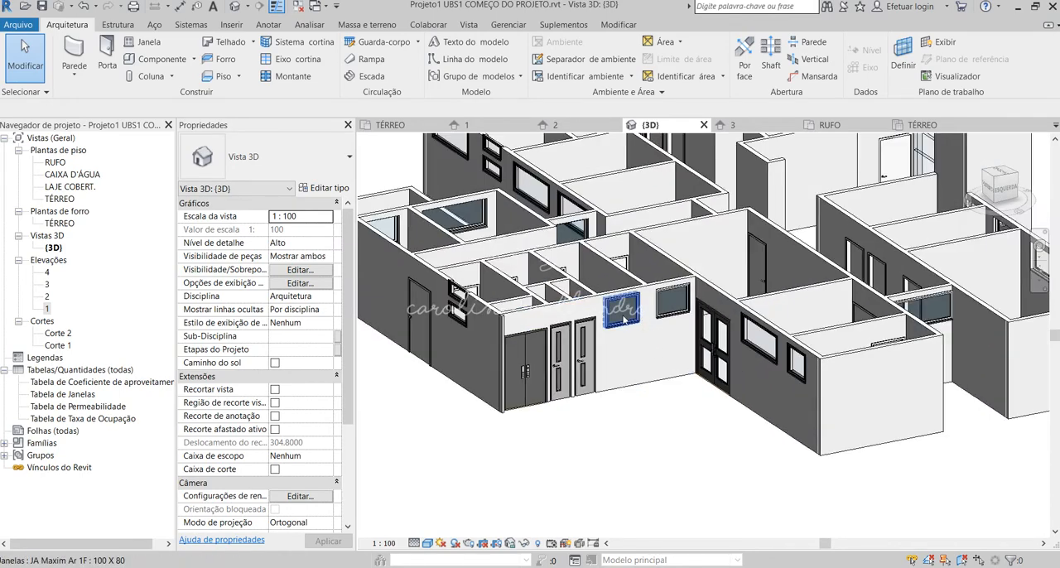
shift+middle_drag(543, 365, 828, 377)
scroll(837, 379, up, 4)
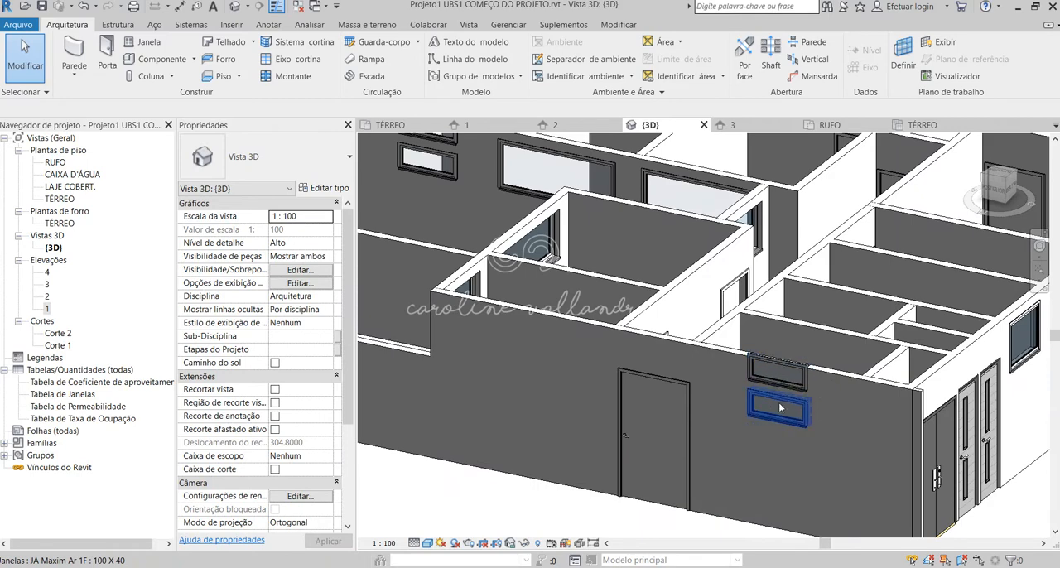
scroll(770, 408, down, 3)
scroll(766, 420, up, 3)
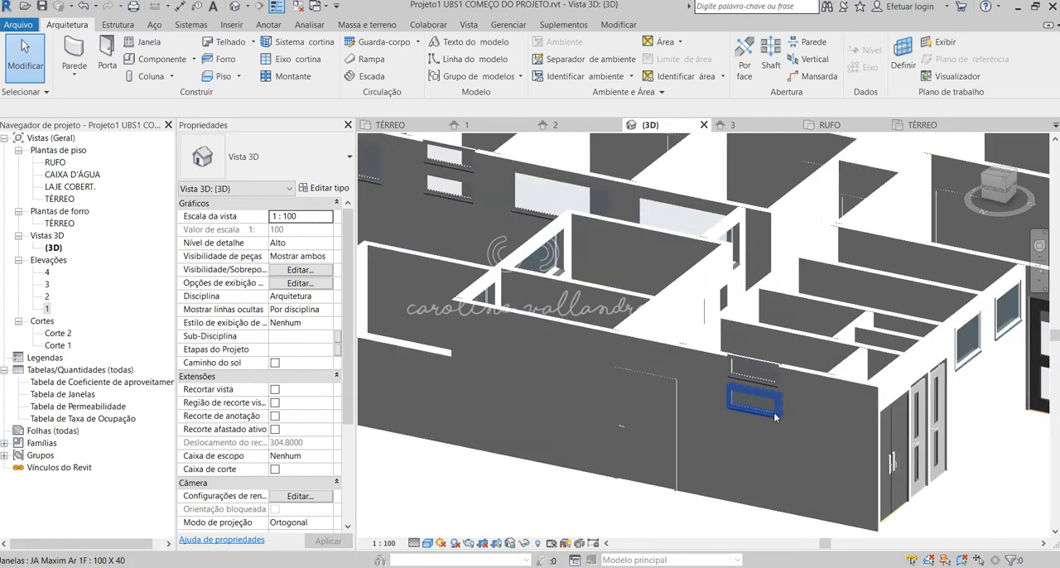
Open the TÉRREO floor plan and examine the VV 01 and JA 05 window tags at the staff bathroom and the Sanitário PCD window.
double_click(59, 200)
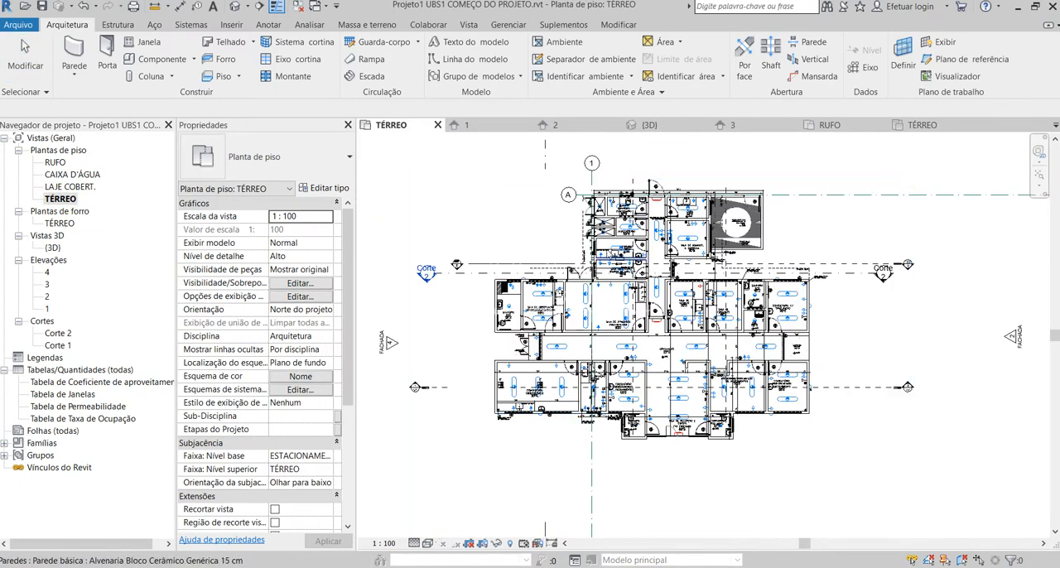
scroll(742, 255, up, 3)
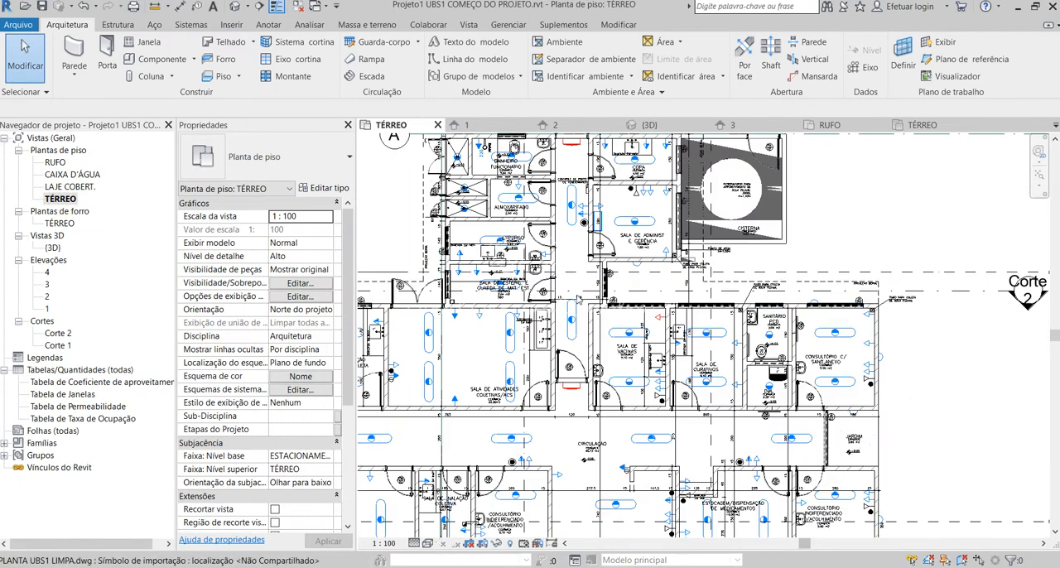
scroll(524, 205, up, 6)
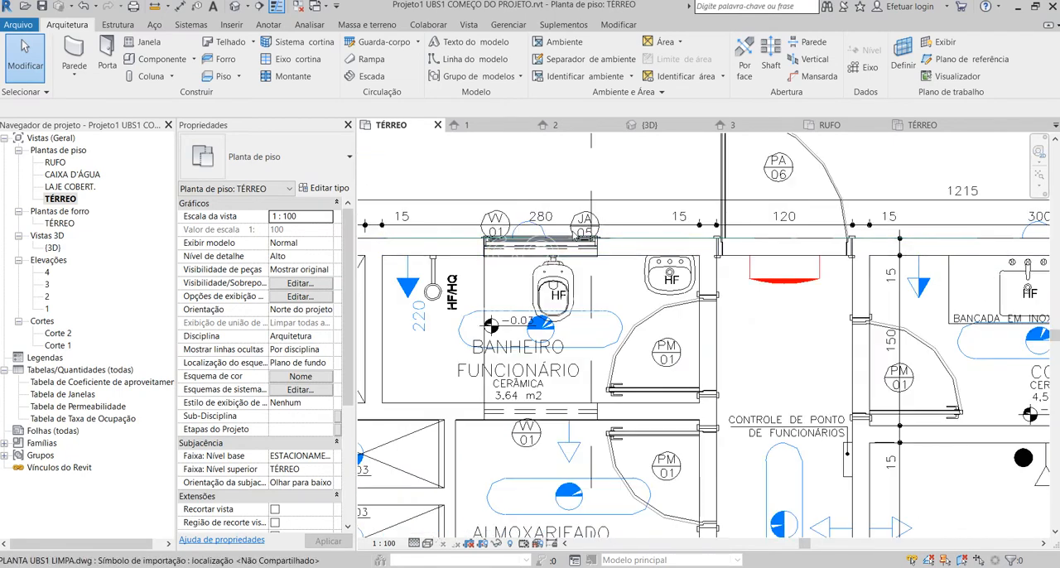
scroll(511, 218, down, 4)
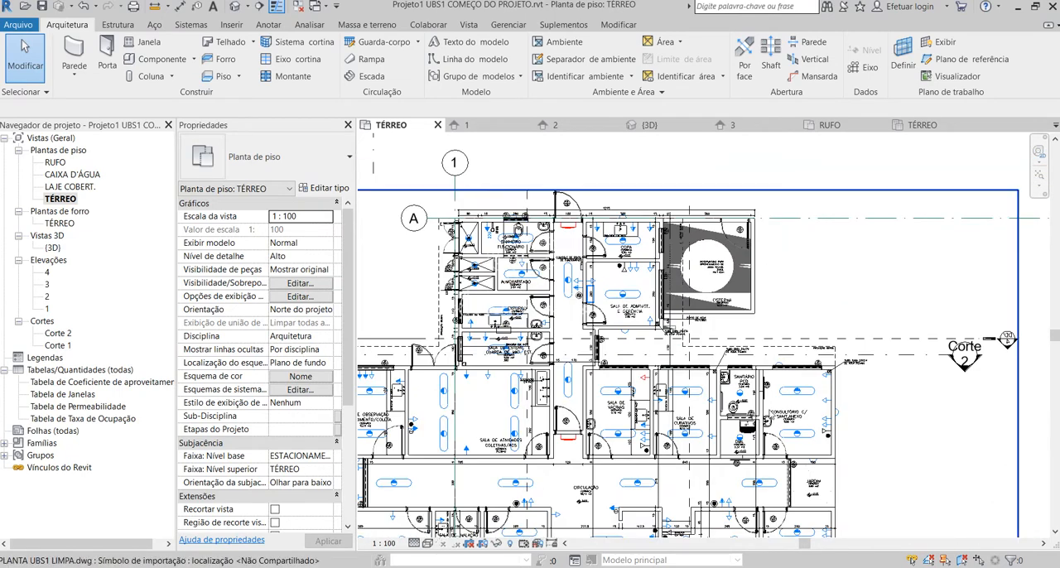
scroll(751, 374, up, 4)
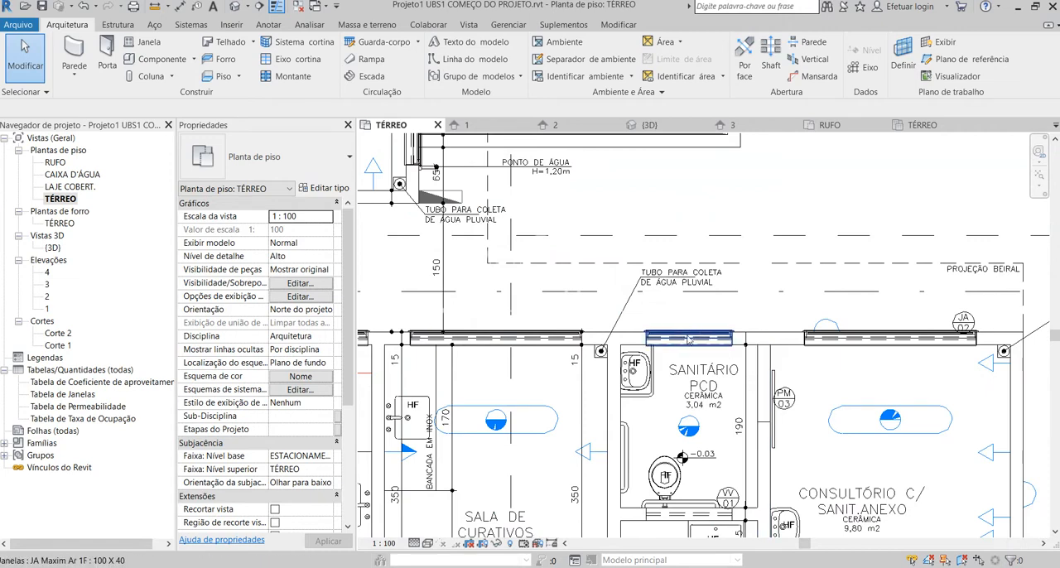
scroll(692, 357, down, 5)
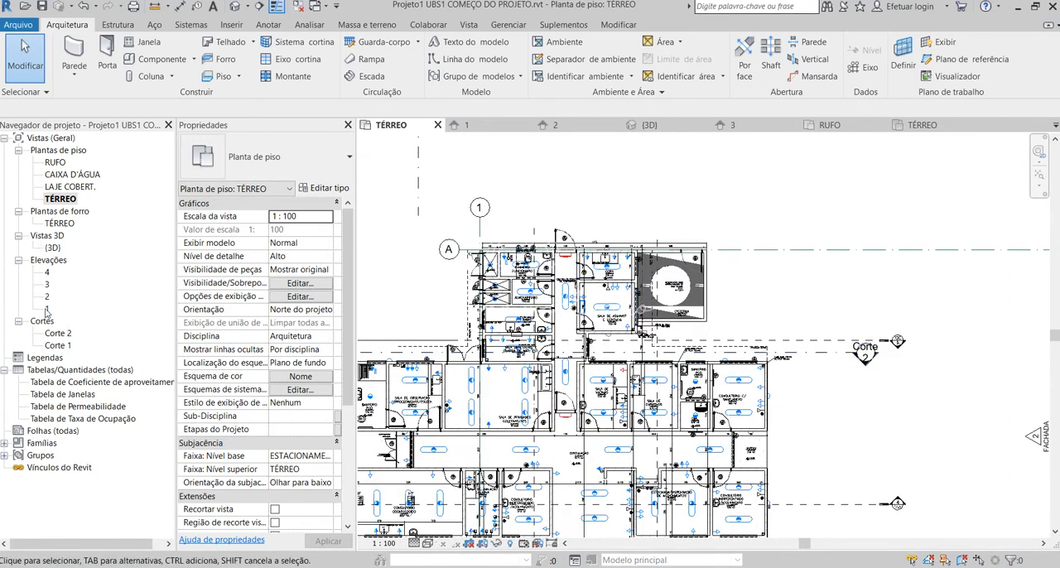
Open elevation 3 and delete the upper 100 X 40 window of the stacked pair between the white door and the double door.
double_click(47, 272)
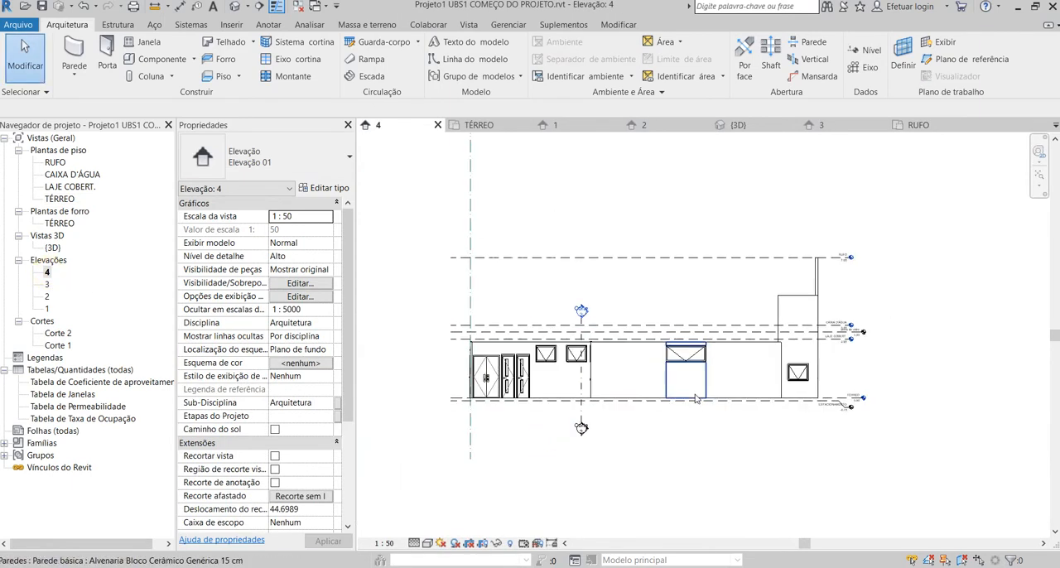
double_click(47, 296)
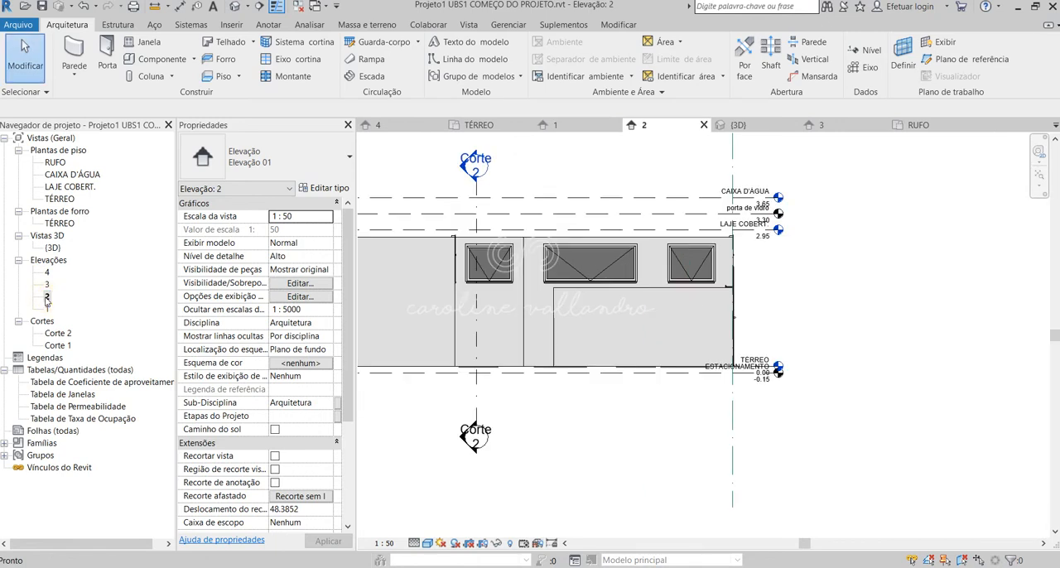
double_click(47, 285)
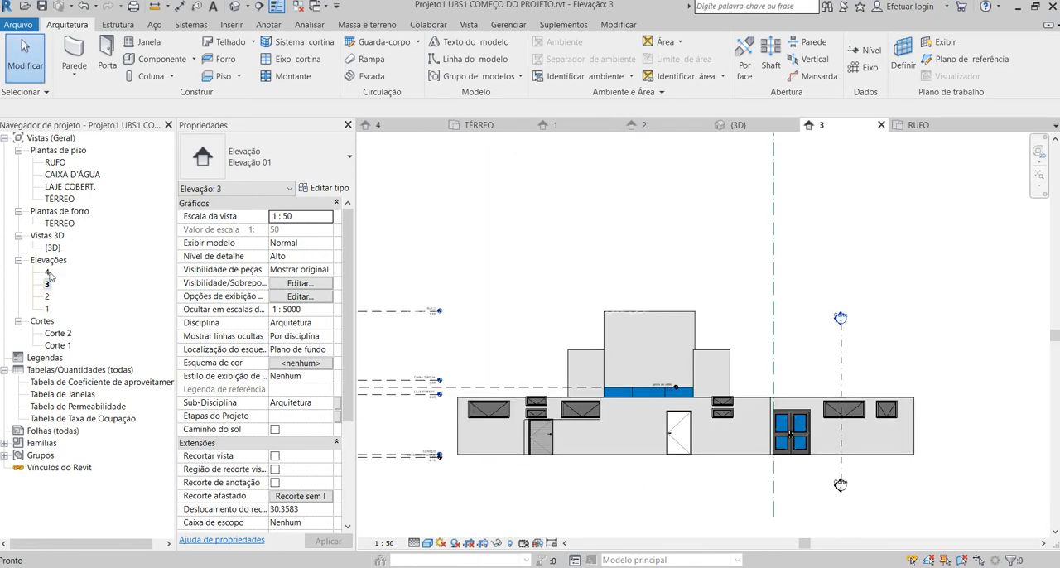
scroll(729, 456, up, 5)
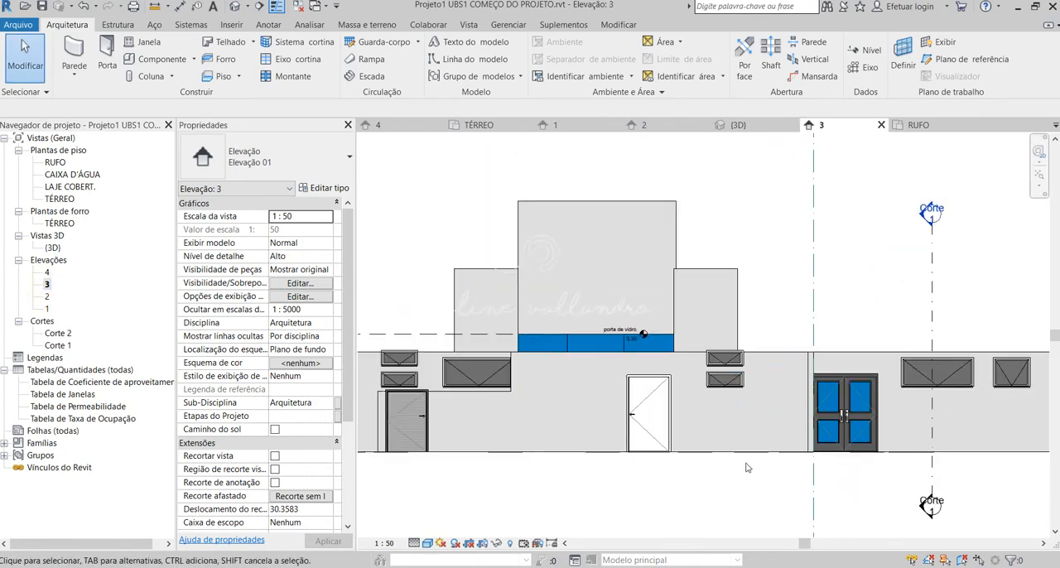
click(727, 331)
key(Delete)
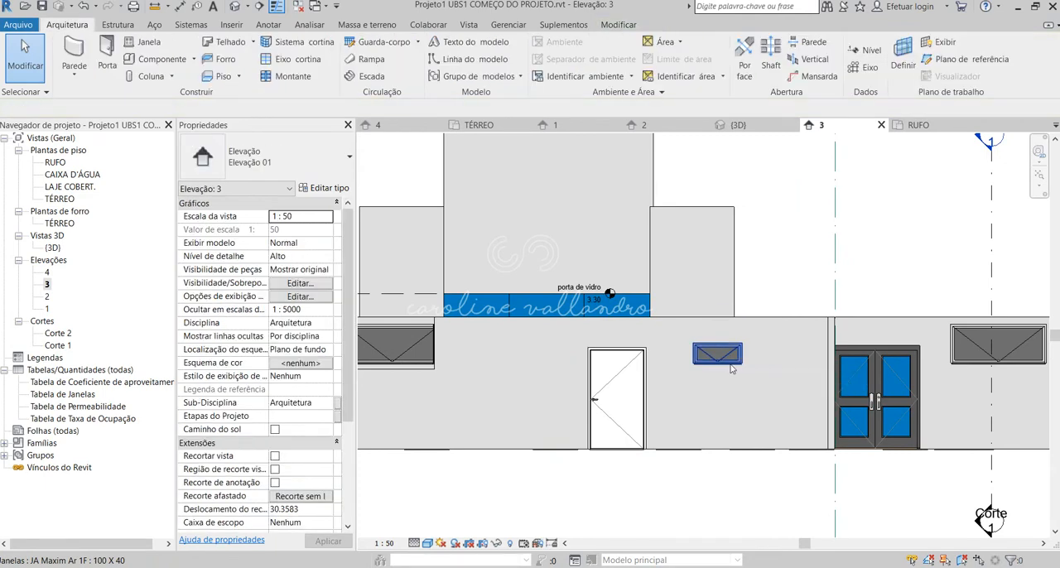
Copy the remaining 100 X 40 window 0.60 m straight up and check the copy's Altura do peitoril.
click(719, 354)
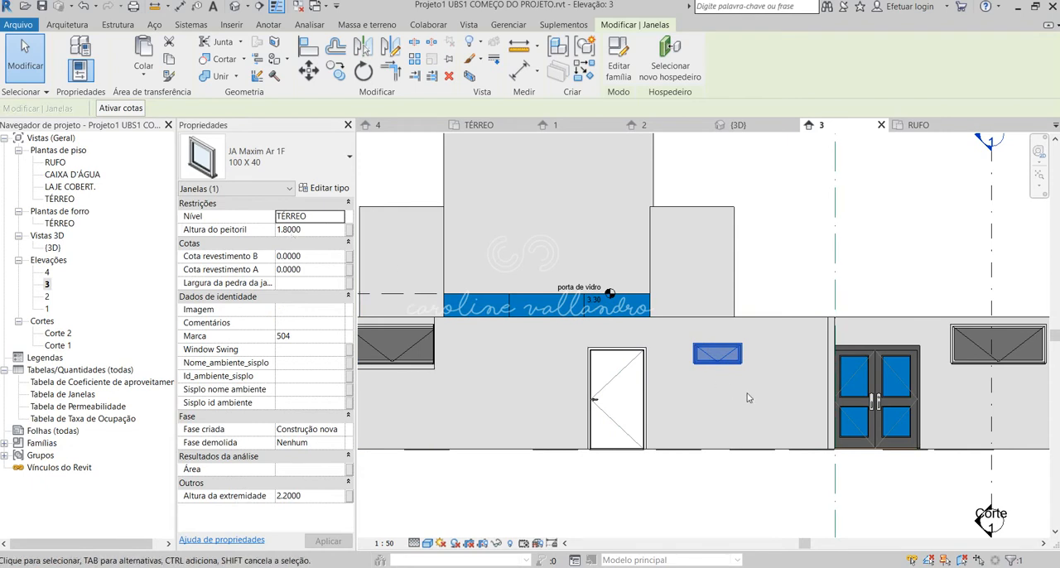
key(m)
key(v)
click(742, 365)
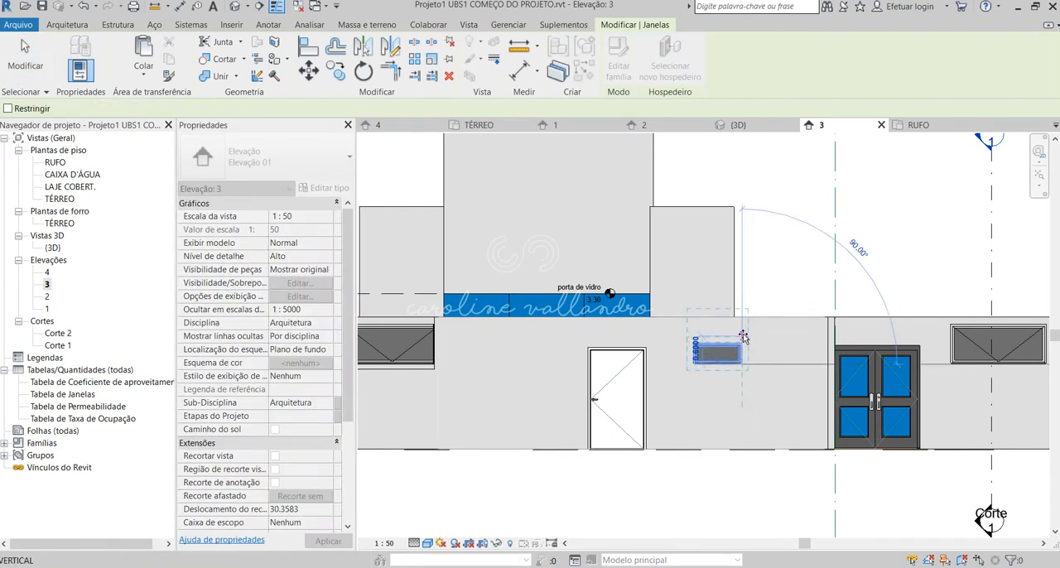
click(743, 337)
click(729, 327)
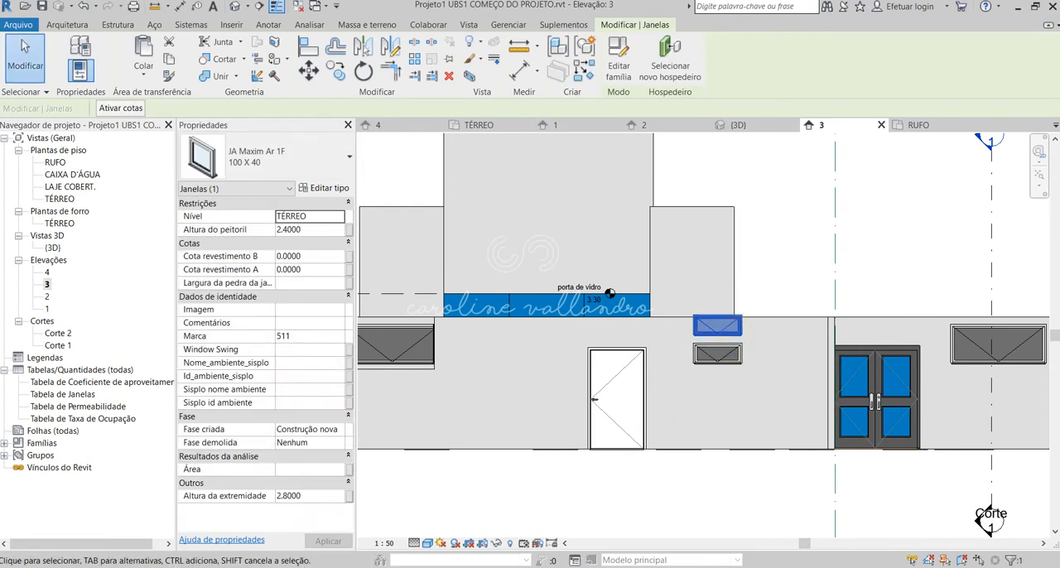
click(284, 229)
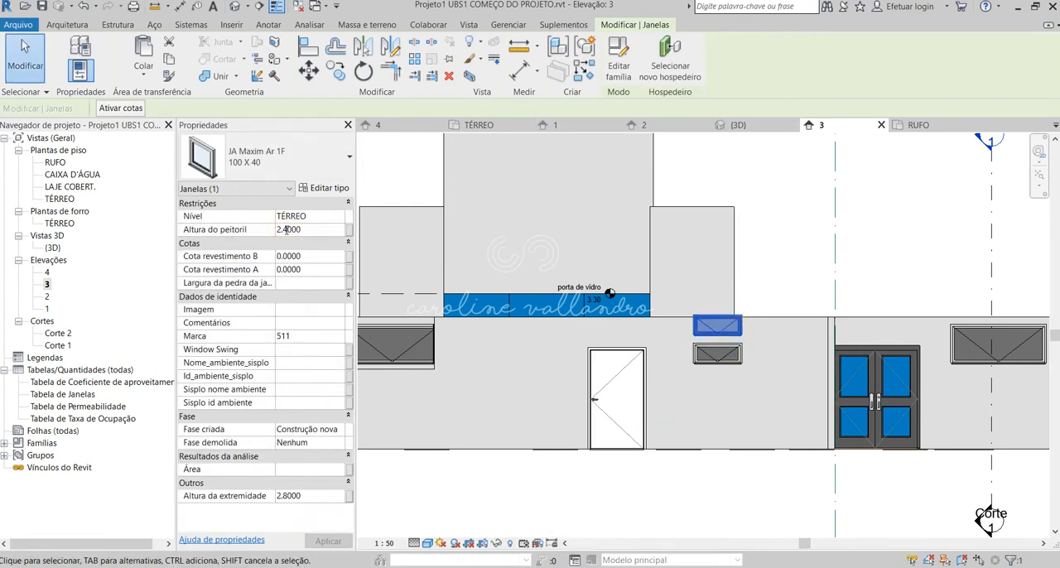
click(782, 282)
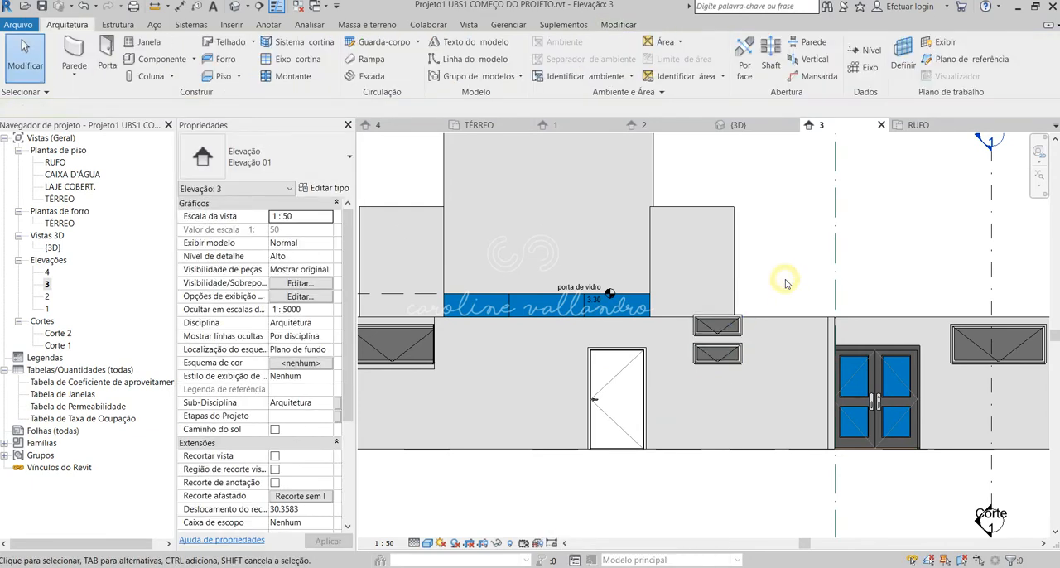
click(717, 334)
Open ubs1_4_4 CORTES E FACHADAS.pdf from the project folder and examine the stacked windows in the Elevação 04 drawing.
click(117, 564)
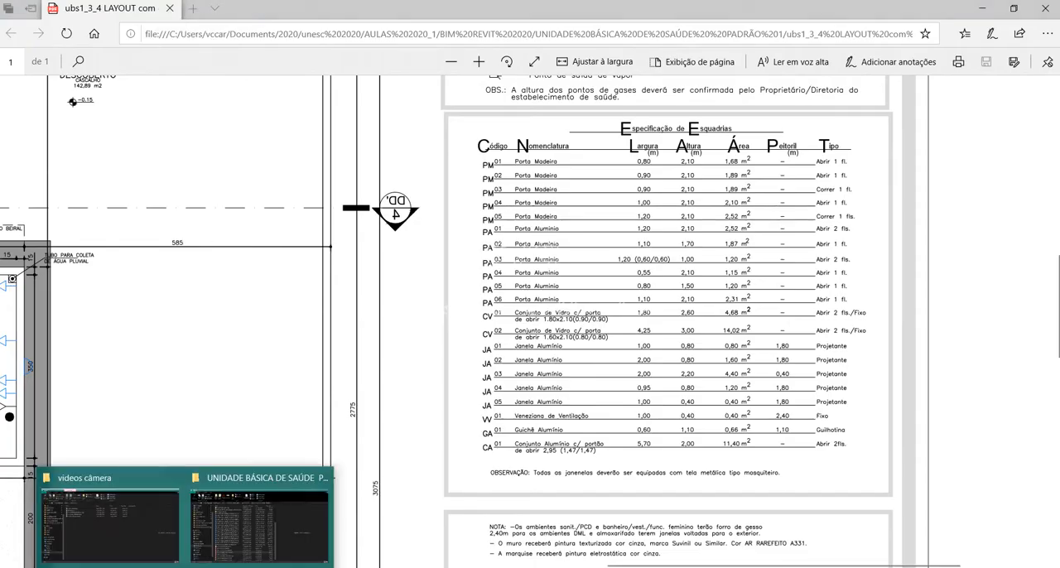
click(225, 554)
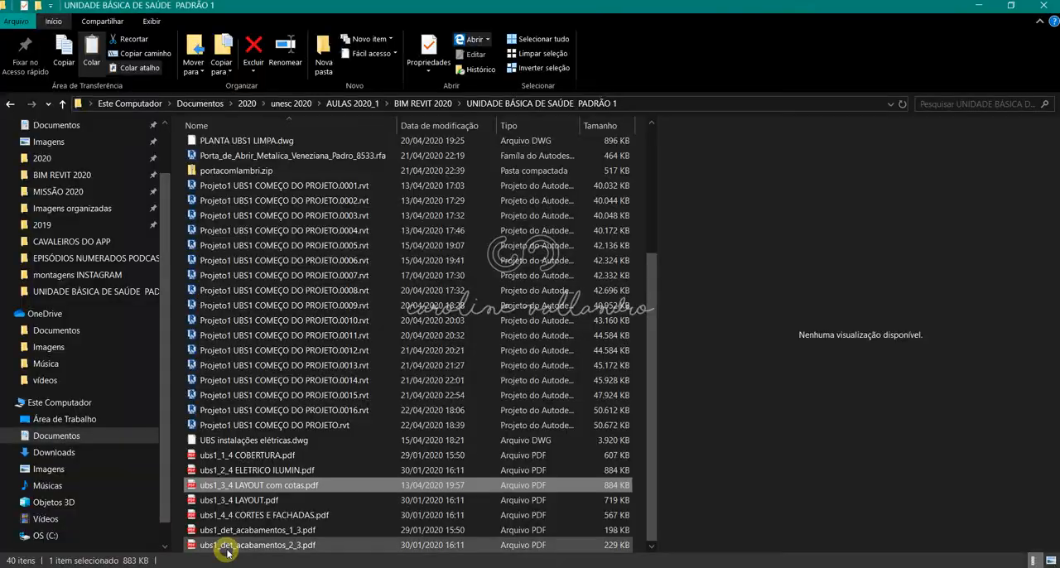
double_click(291, 514)
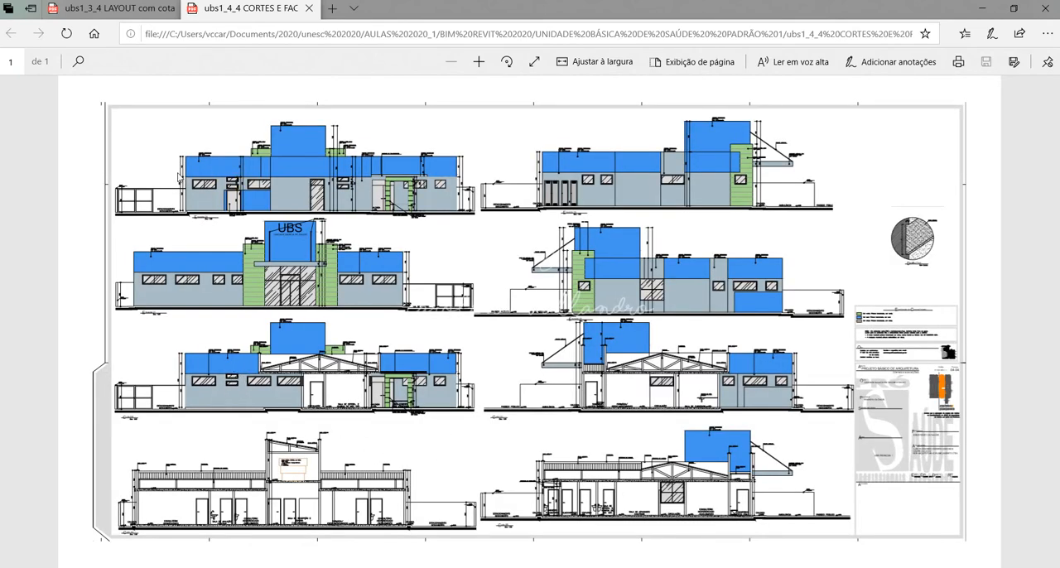
click(480, 62)
click(481, 63)
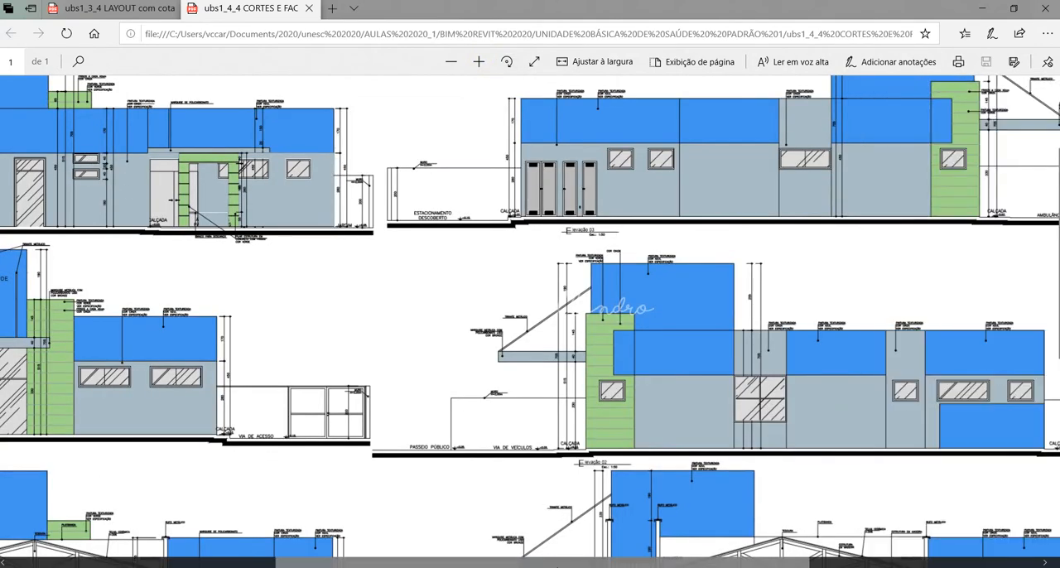
drag(557, 563, 368, 564)
scroll(275, 365, up, 2)
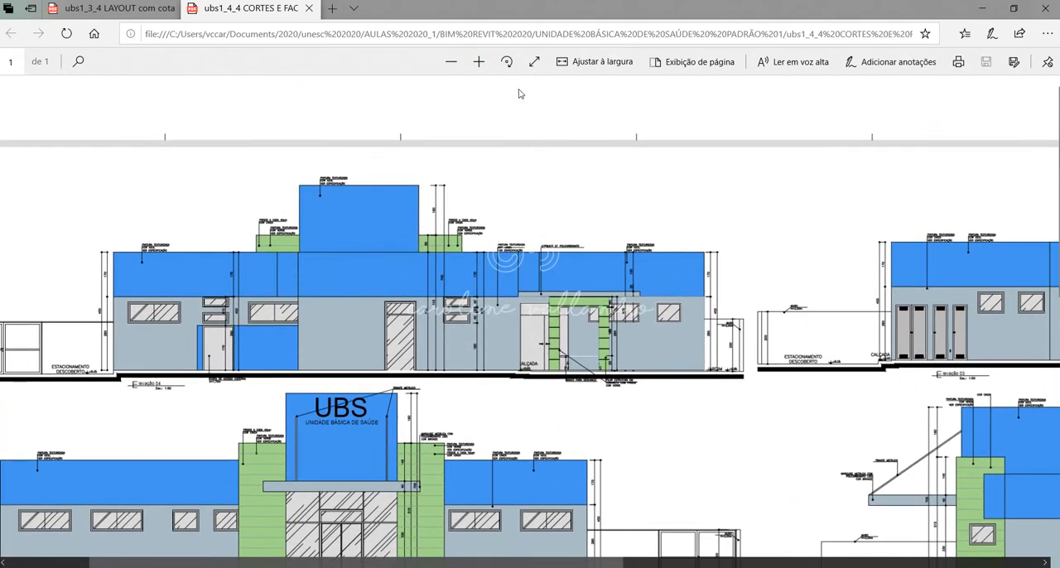
Zoom into the Elevação 04 drawing and examine its doors, stacked windows and height dimensions along the facade.
click(478, 61)
scroll(441, 328, down, 2)
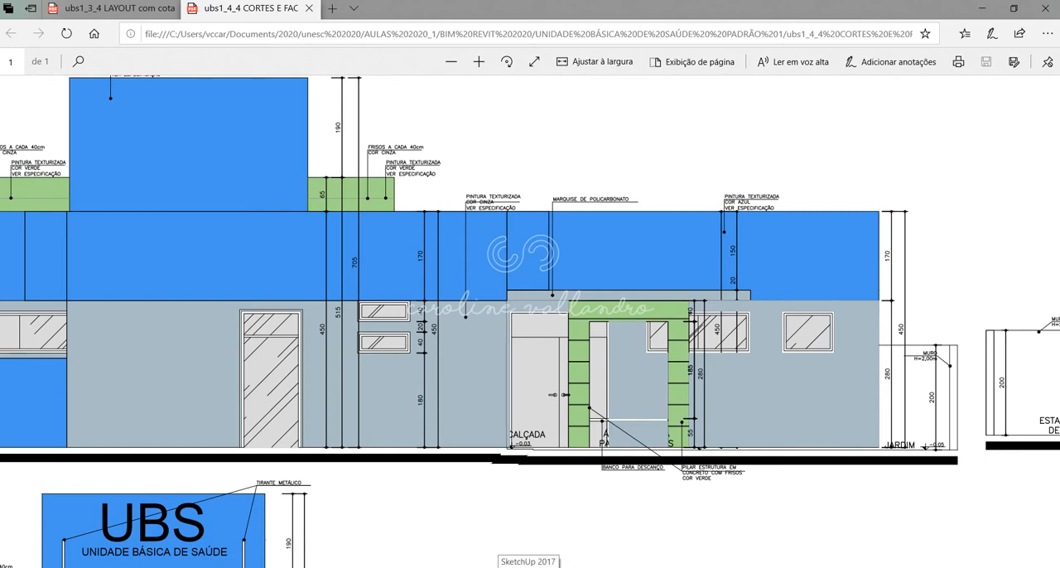
scroll(530, 331, down, 3)
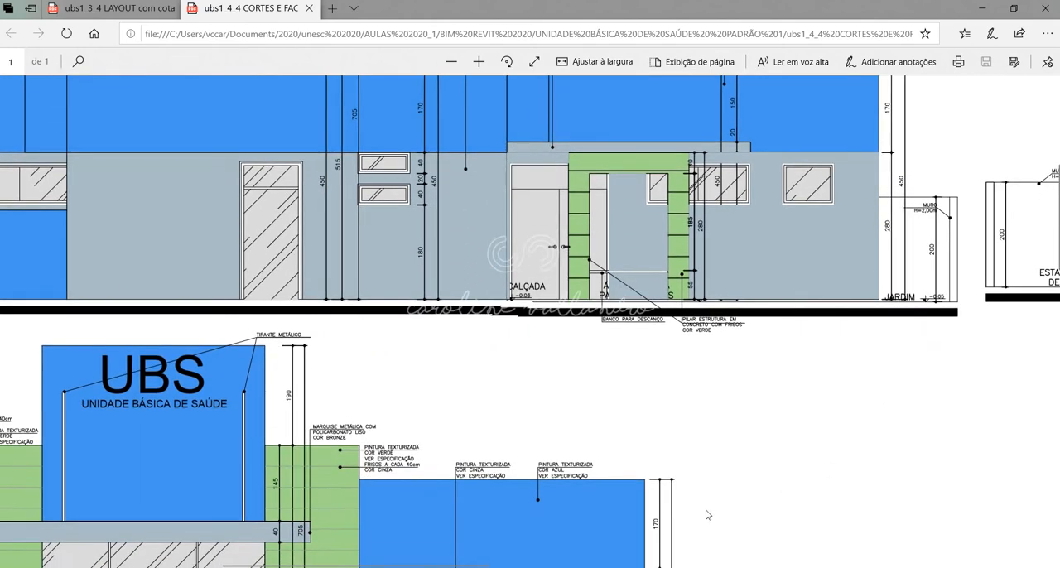
scroll(530, 331, up, 3)
scroll(365, 280, left, 5)
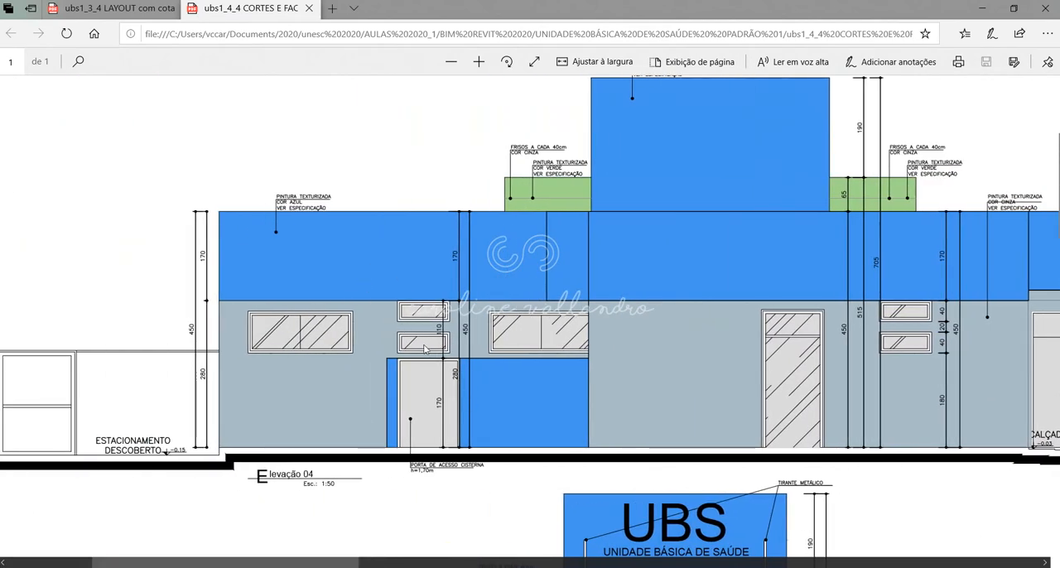
Switch back to Revit and review the openings in elevation 3, inspecting the properties of the external double door.
click(633, 566)
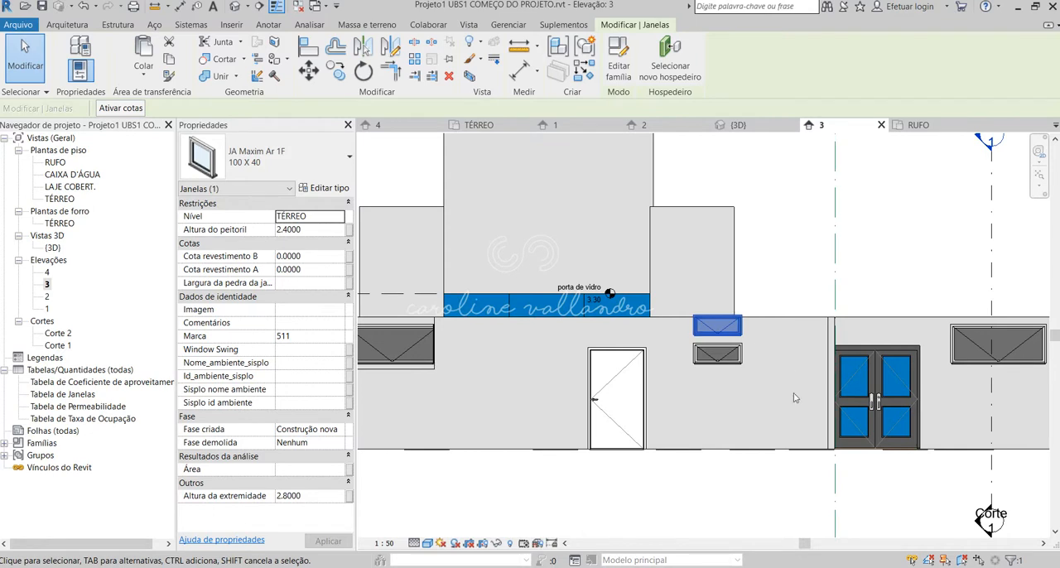
scroll(793, 398, down, 3)
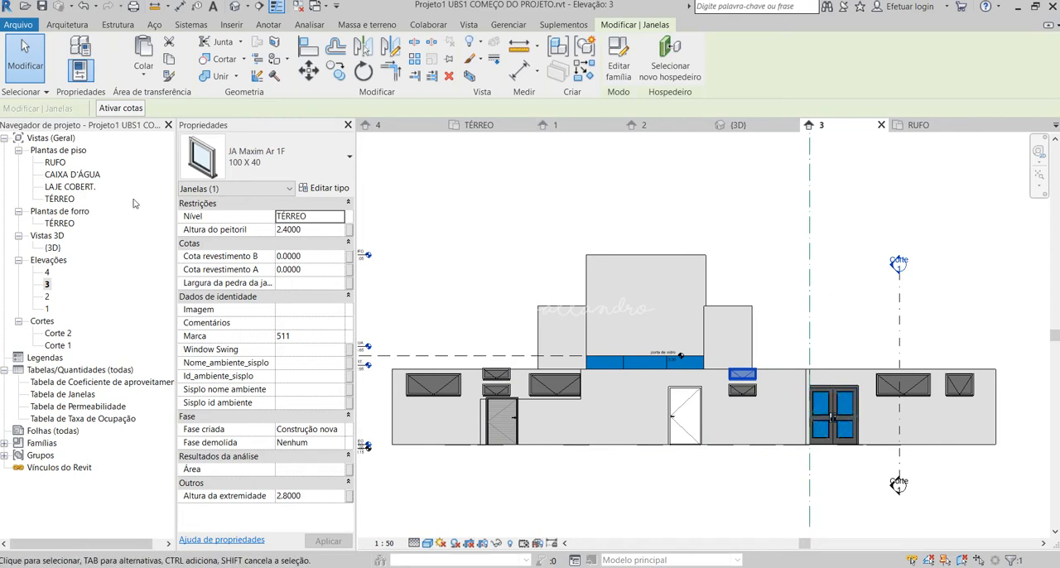
click(841, 406)
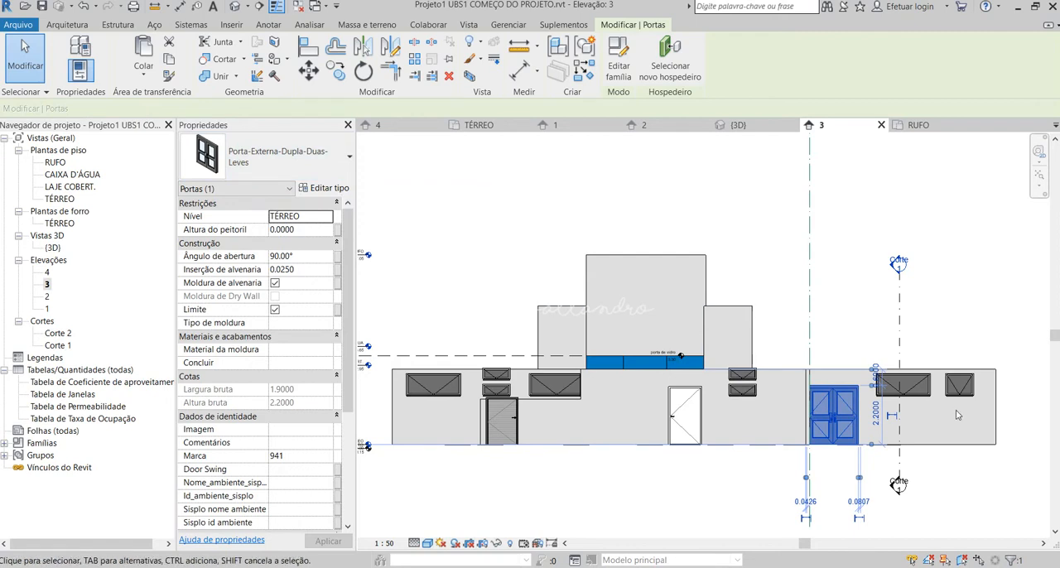
click(998, 504)
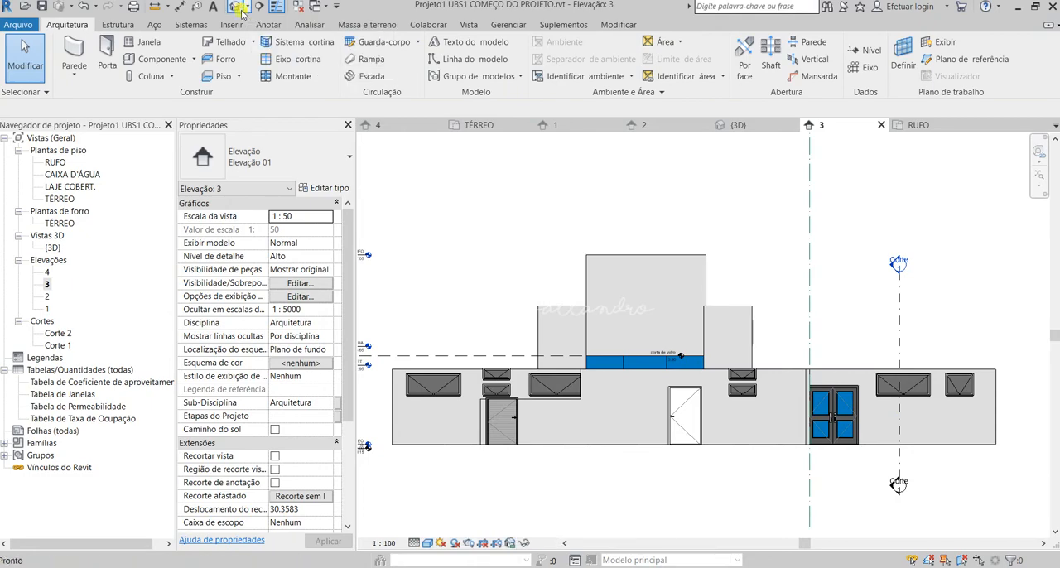
Open the 3D view and inspect the external double door beside the wide window.
click(736, 124)
scroll(669, 321, down, 5)
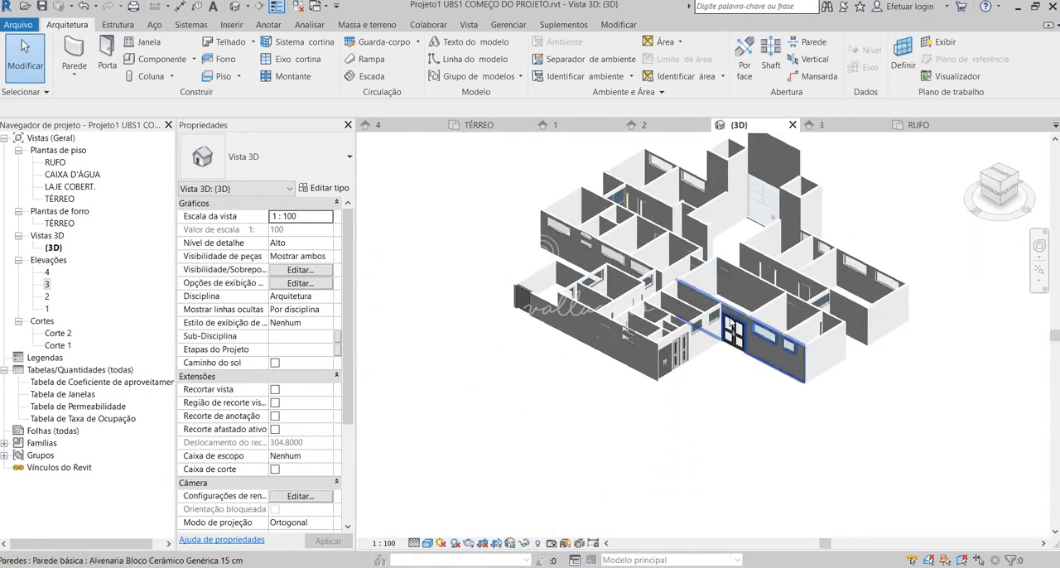
scroll(681, 298, up, 5)
click(681, 299)
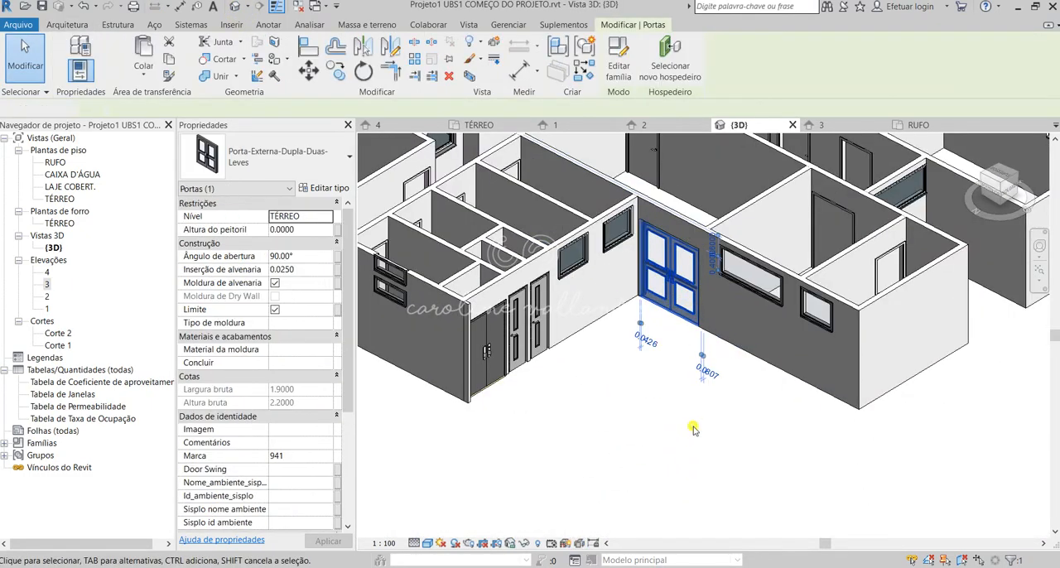
click(696, 429)
click(675, 273)
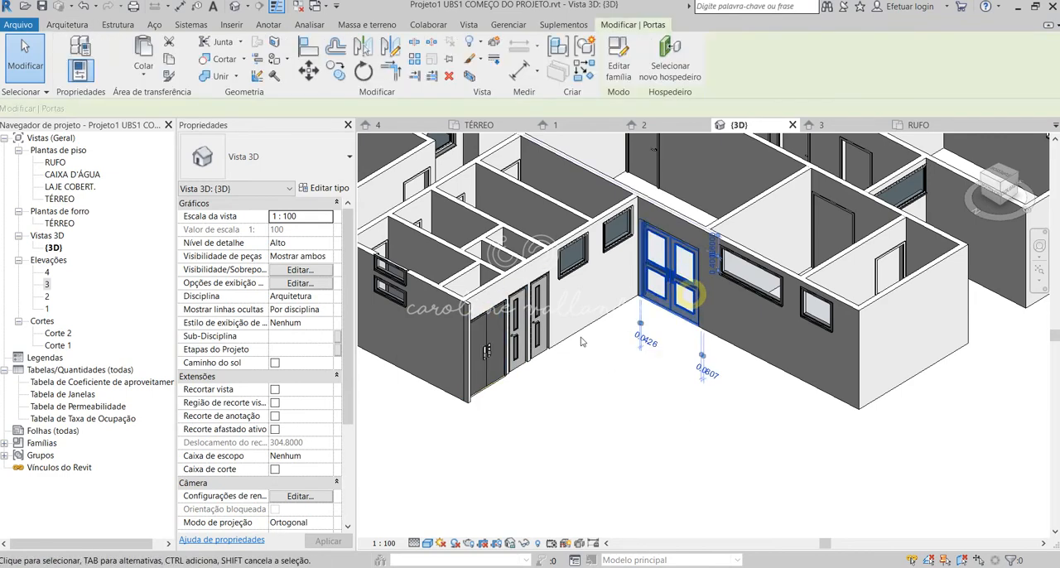
Examine the two narrow doors and the adjacent double-leaf door at the building's corner in the 3D view.
click(501, 340)
click(540, 317)
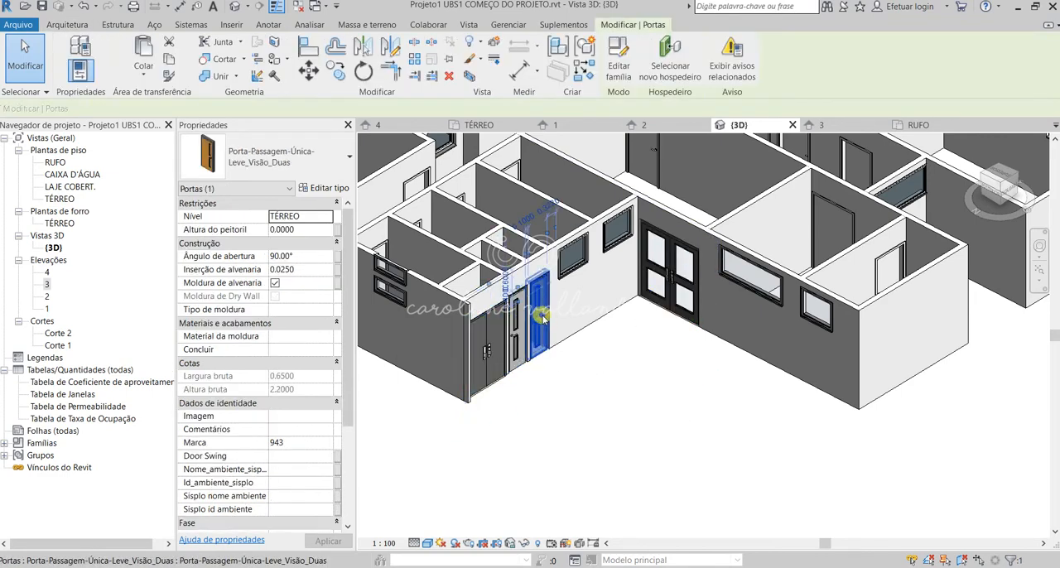
click(613, 390)
mouse_move(600, 376)
shift+middle_down()
mouse_move(582, 373)
mouse_move(613, 369)
shift+middle_up()
scroll(937, 466, down, 2)
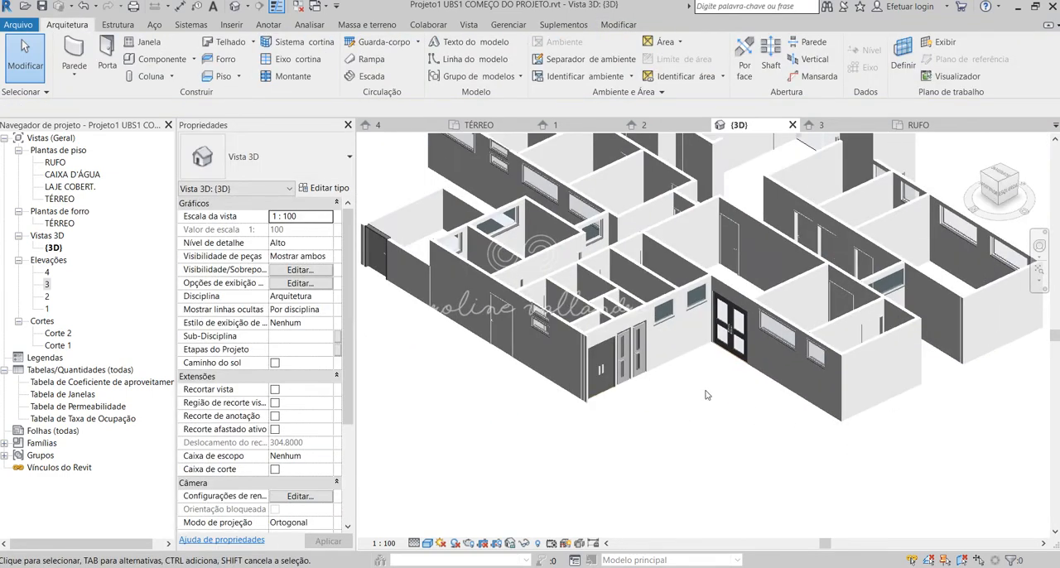
scroll(628, 356, up, 4)
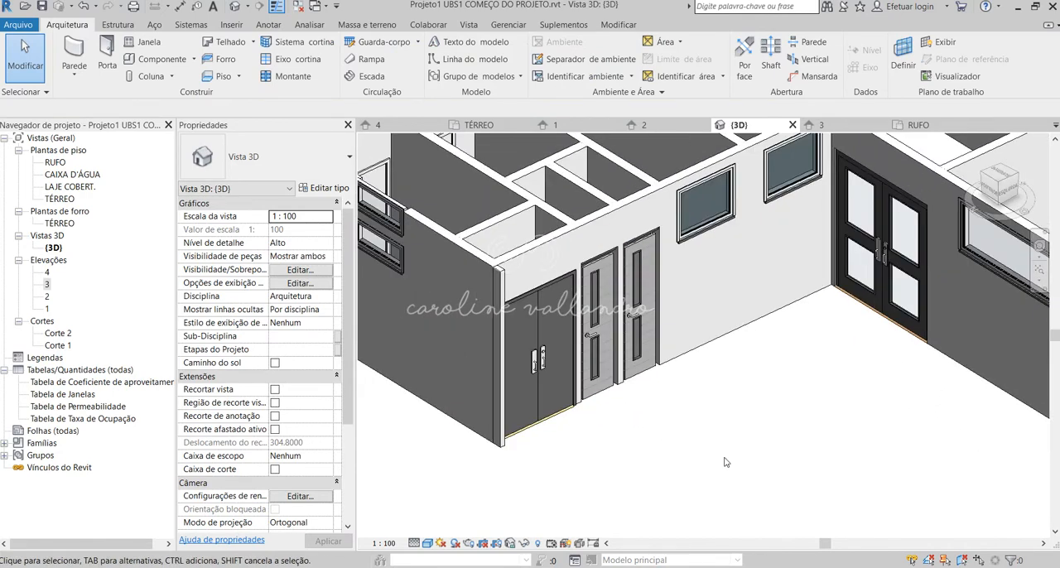
scroll(726, 462, up, 1)
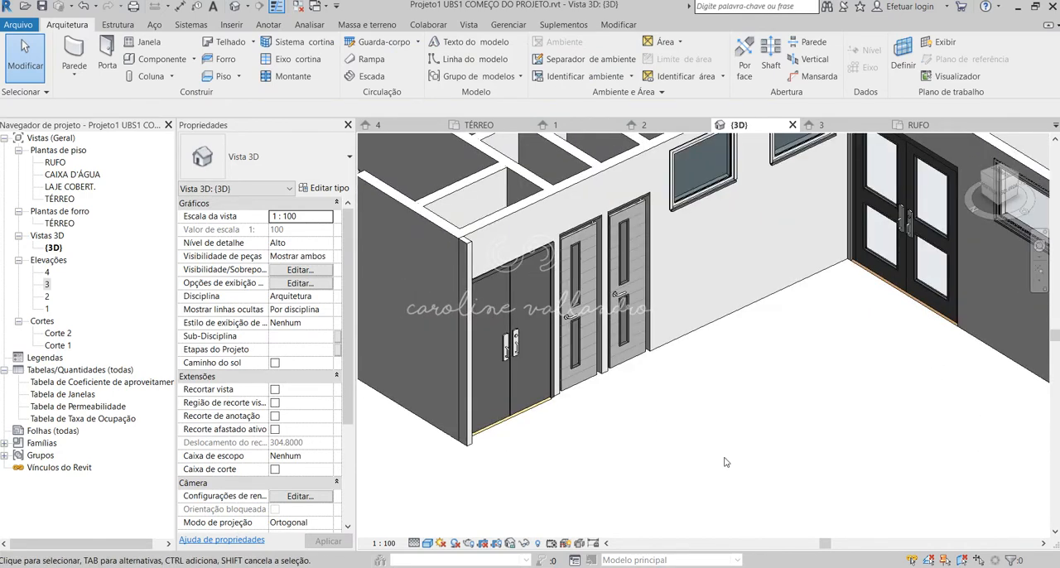
scroll(725, 463, down, 1)
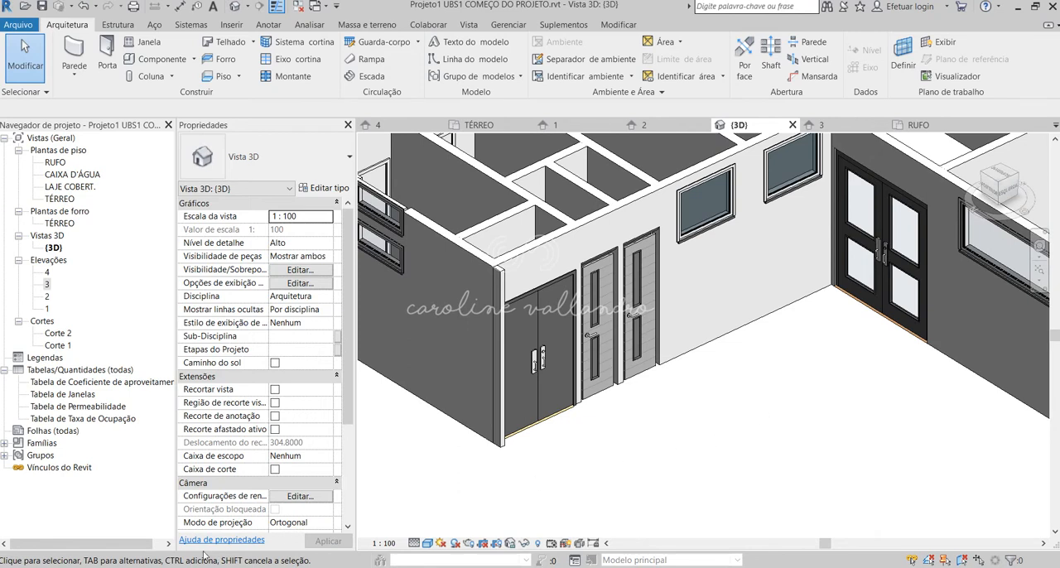
mouse_move(116, 522)
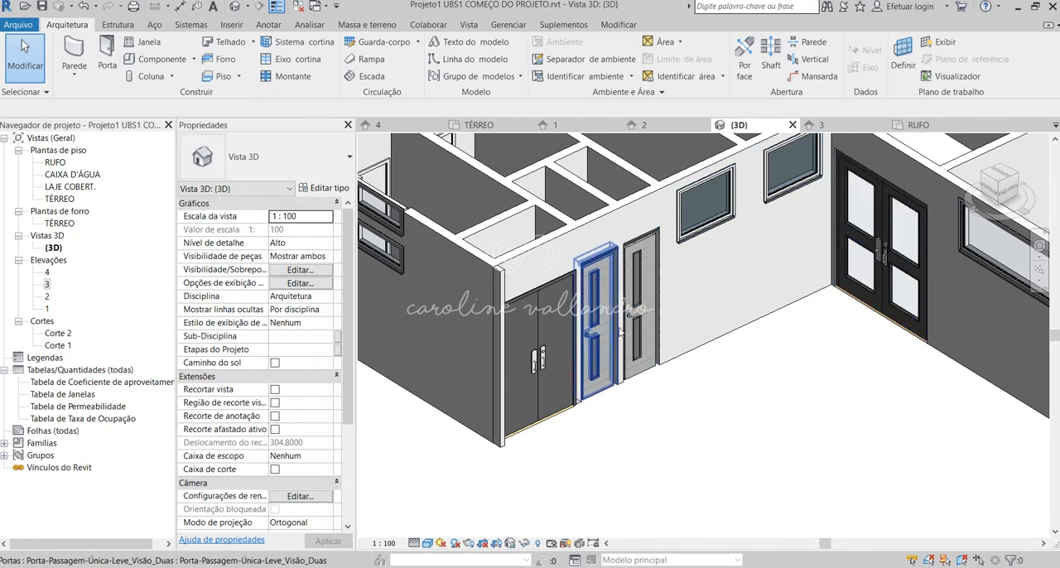
mouse_move(116, 567)
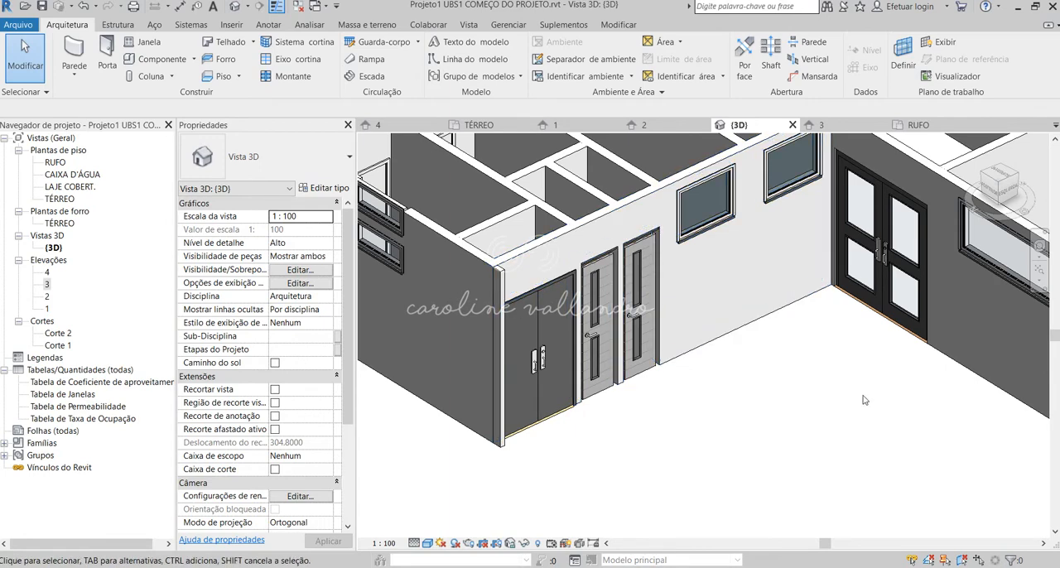
Inspect the slatted door at the far end of the long wall and recheck the external glazed double door.
scroll(863, 400, down, 3)
scroll(863, 400, down, 3)
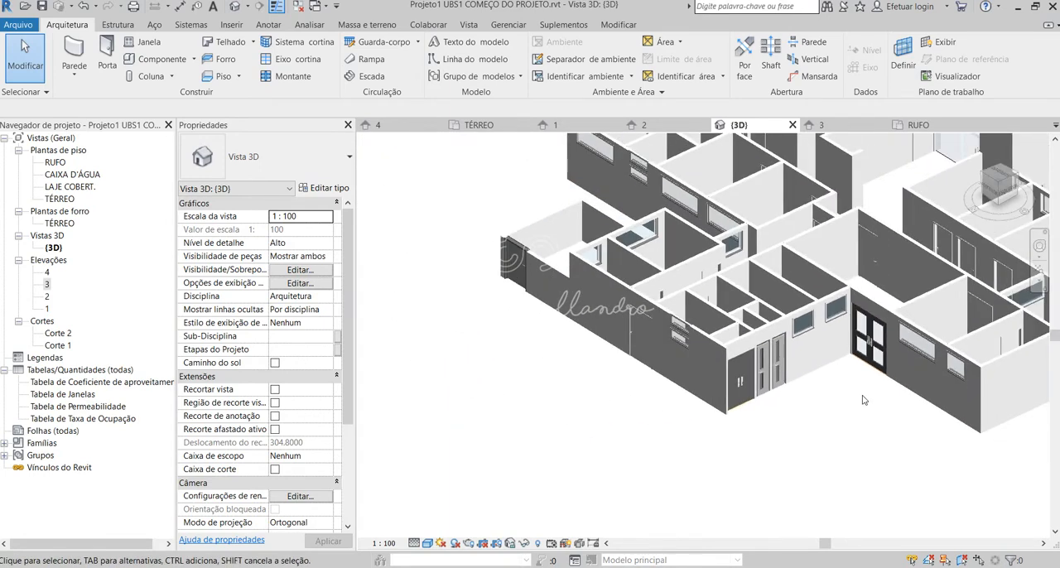
click(514, 252)
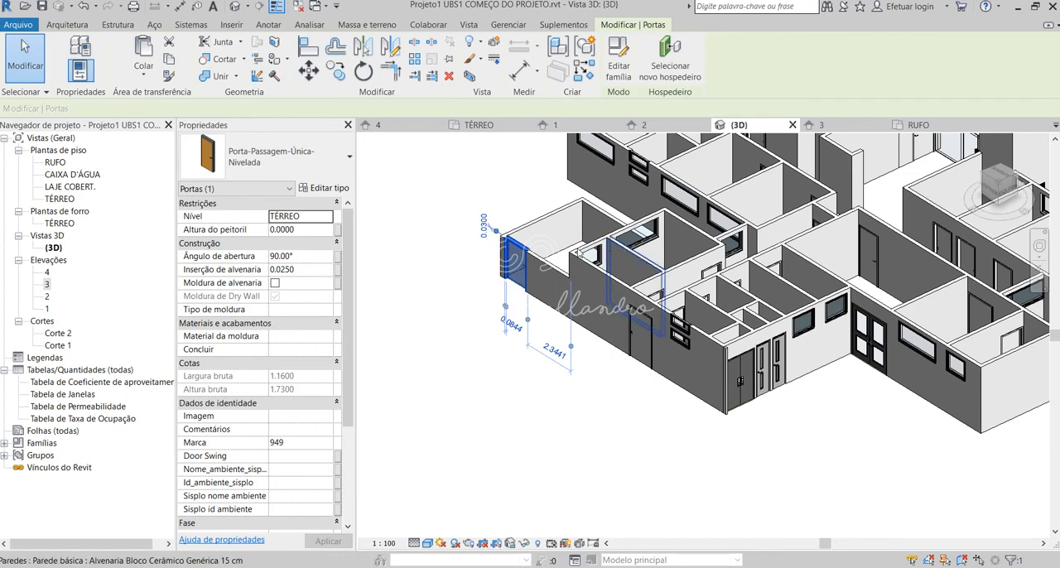
scroll(459, 470, down, 1)
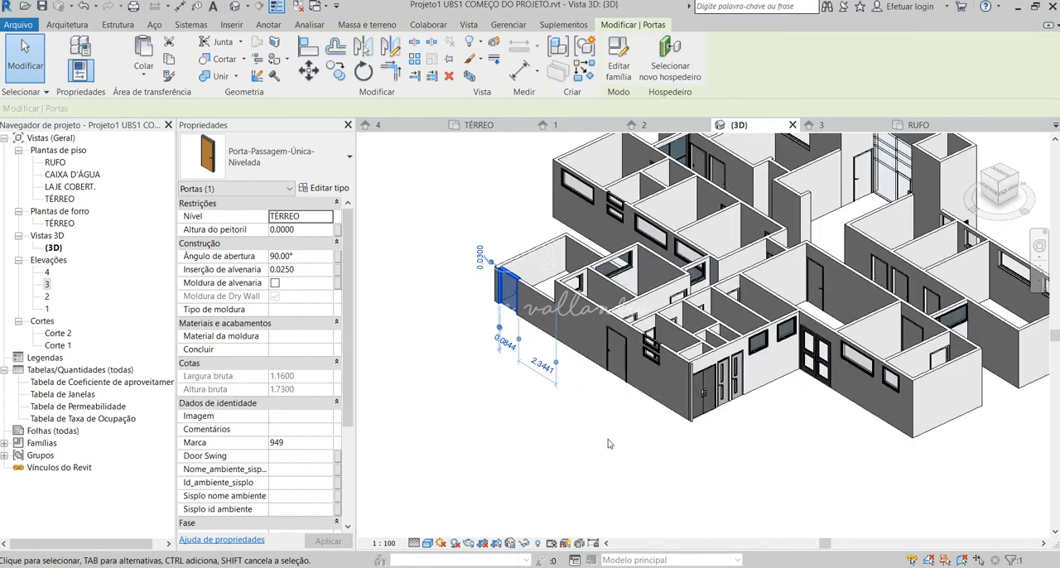
scroll(613, 439, up, 1)
click(613, 440)
scroll(802, 417, up, 1)
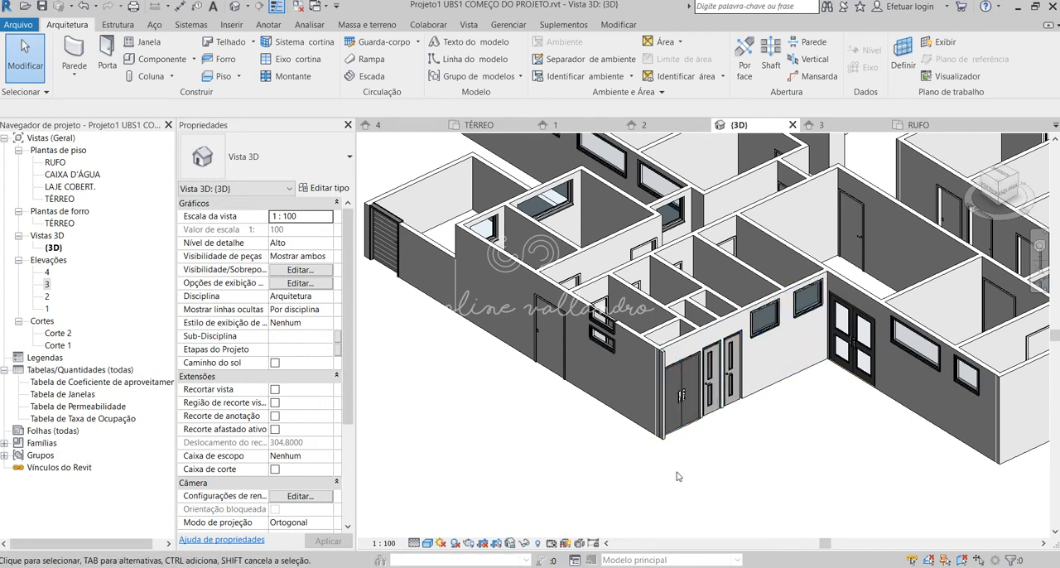
click(841, 360)
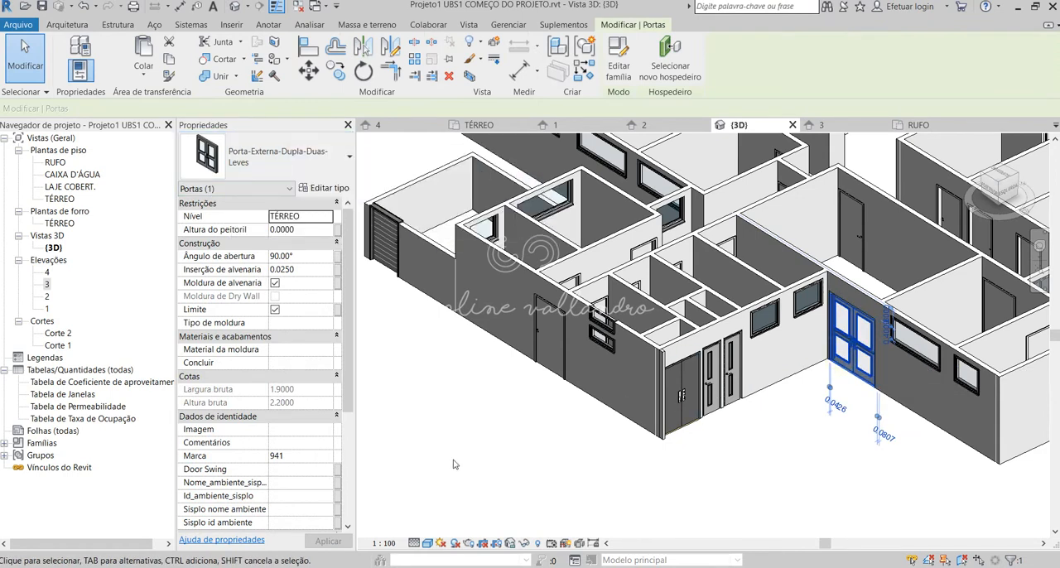
click(775, 435)
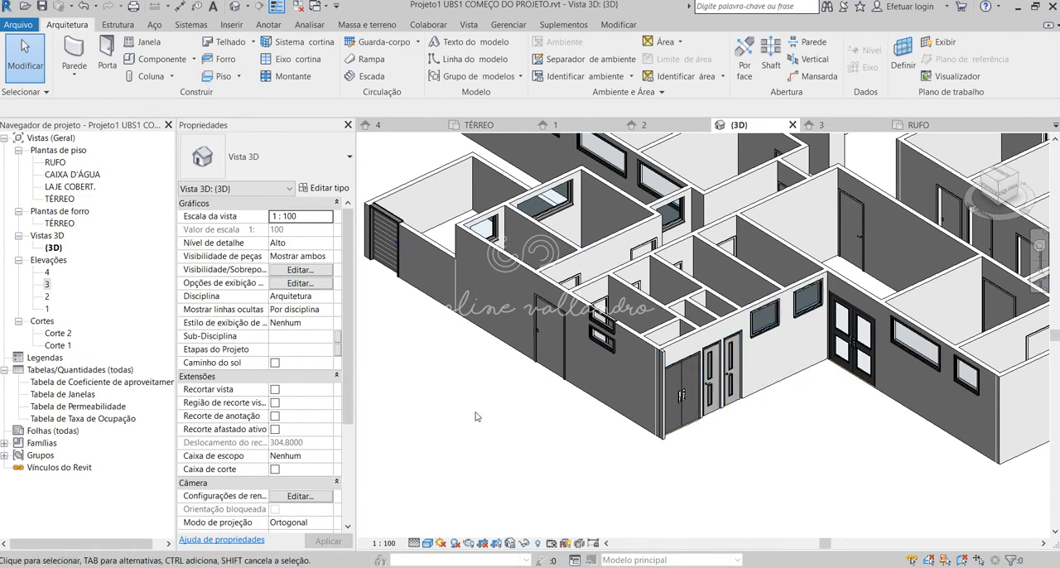
Start loading a family and go to the Brazil library folder.
key(l)
key(f)
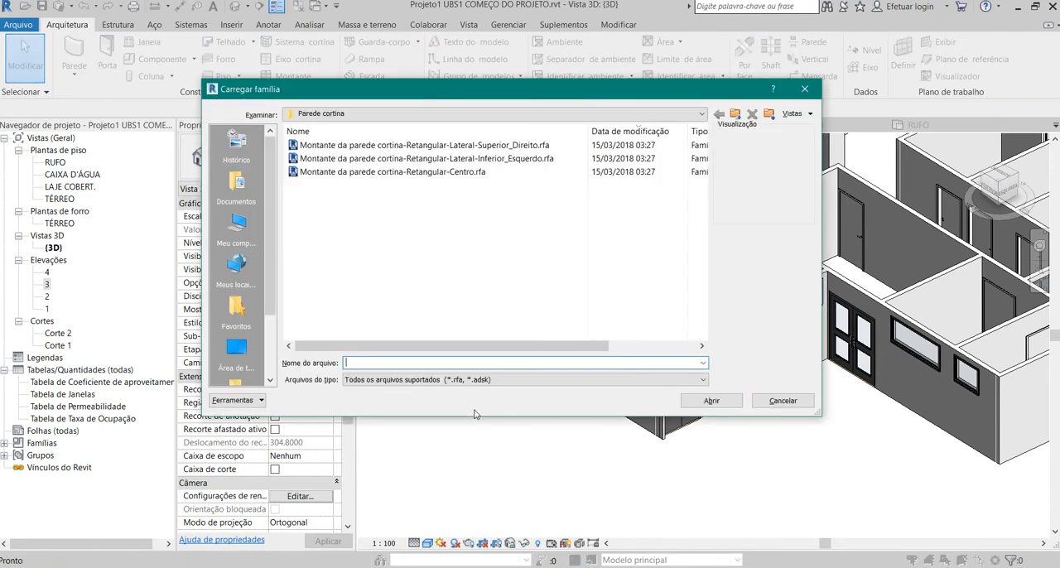
click(426, 114)
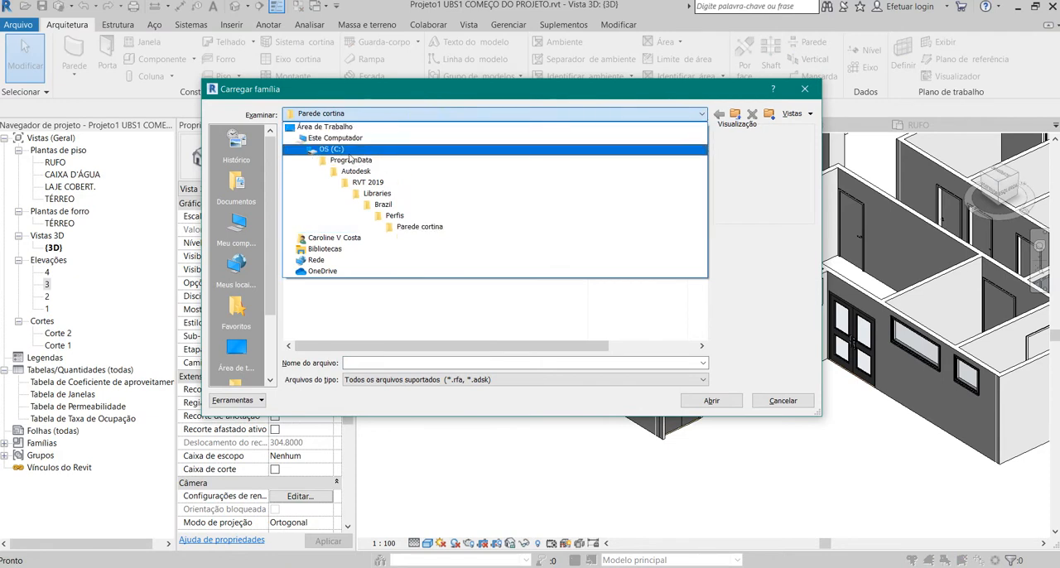
click(385, 204)
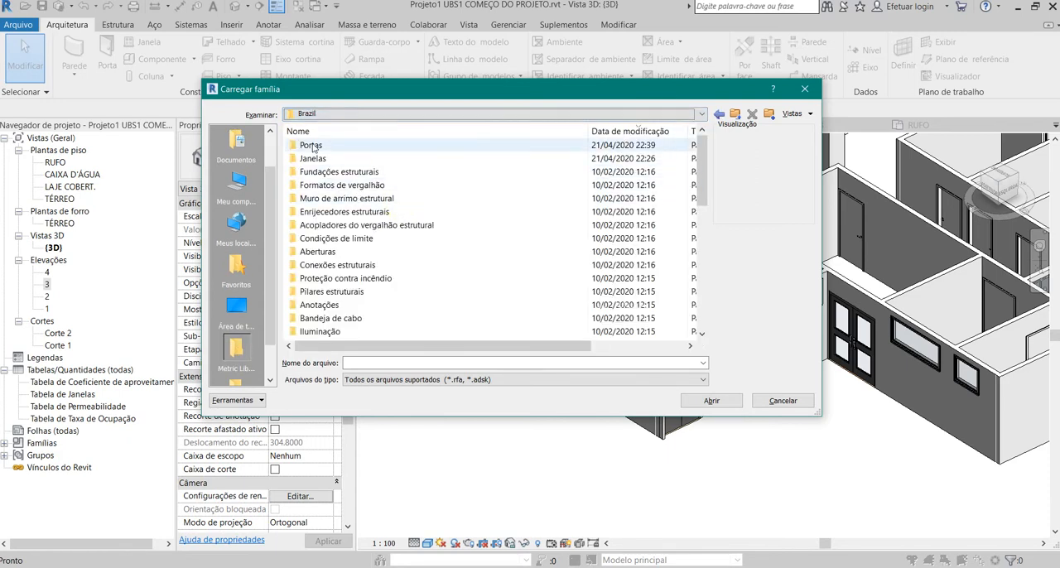
Look through the Brazil library's category folders, including the families in Vegetação.
scroll(323, 158, down, 7)
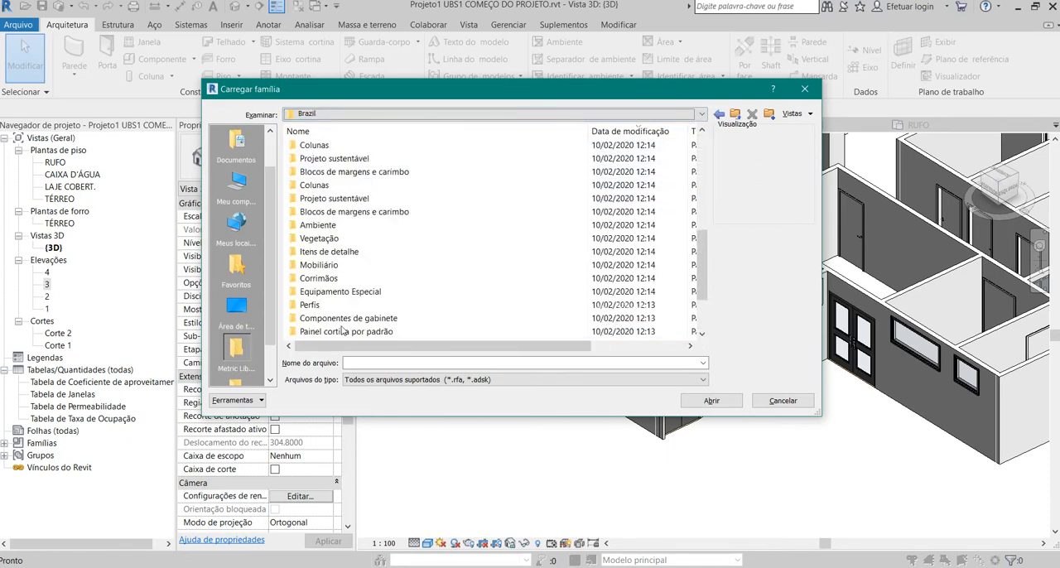
scroll(344, 330, up, 7)
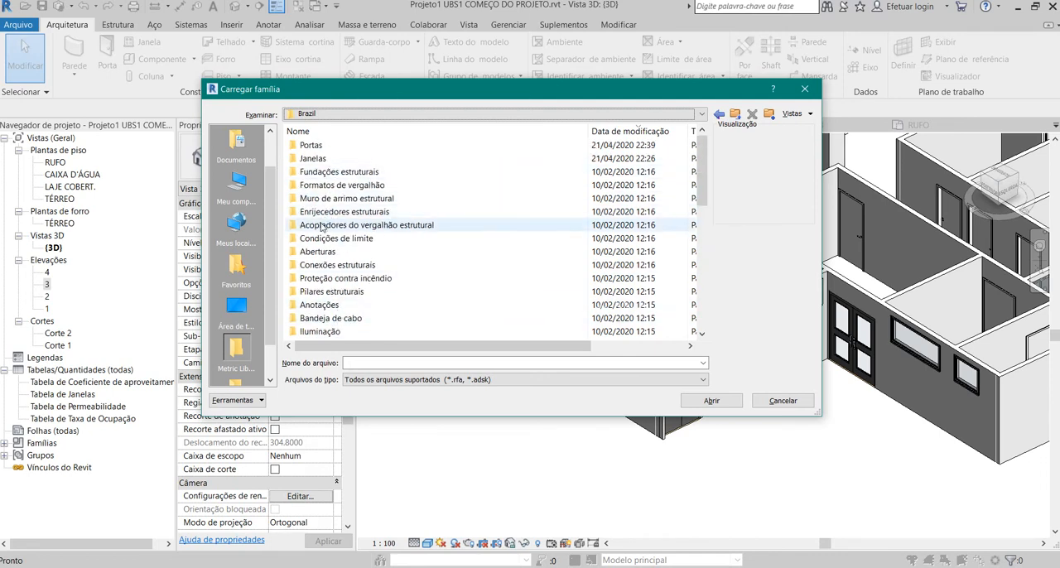
scroll(342, 257, down, 3)
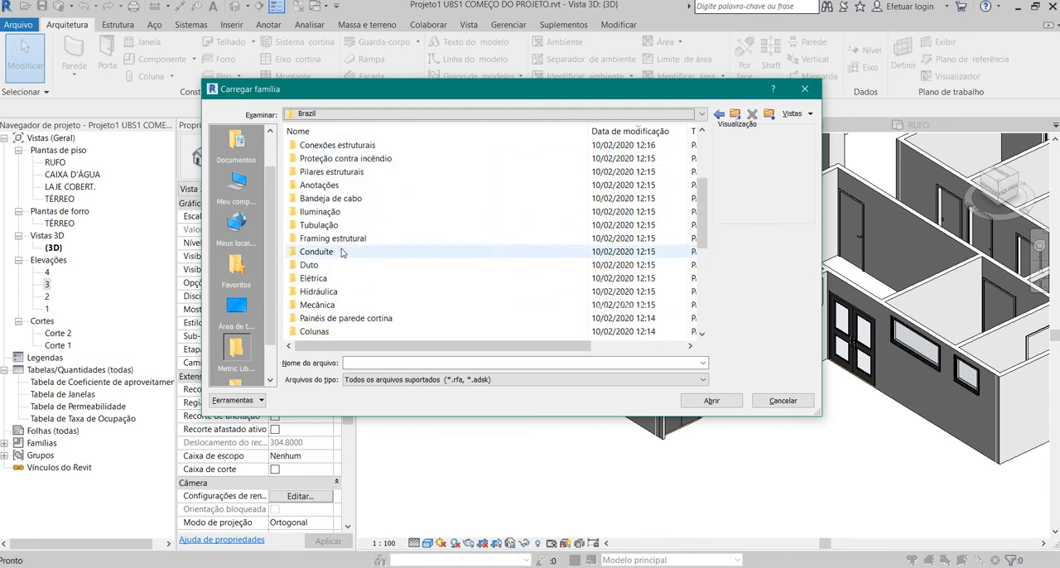
scroll(325, 233, up, 2)
scroll(325, 233, up, 1)
scroll(321, 236, down, 6)
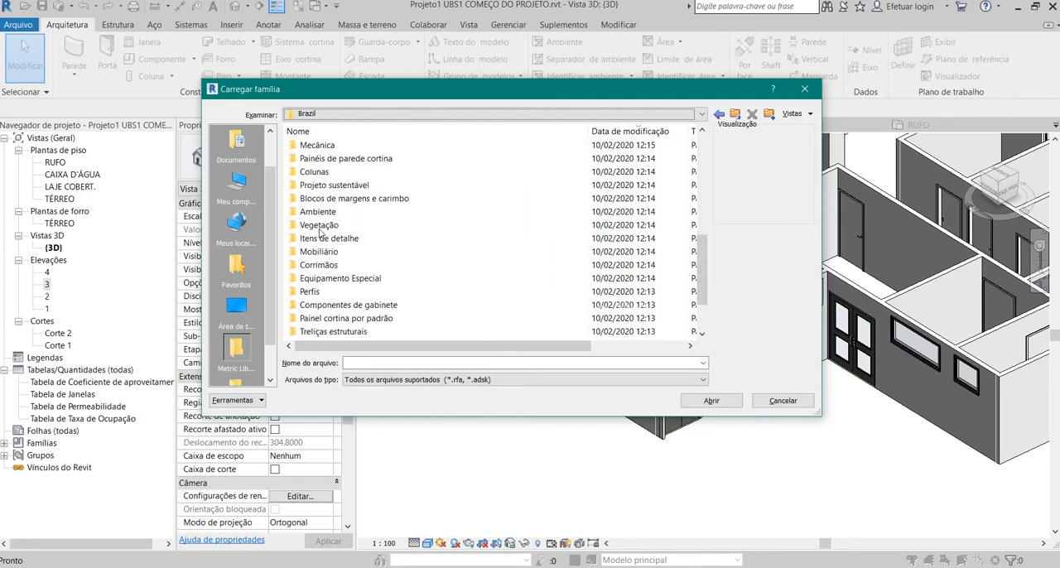
scroll(319, 239, up, 1)
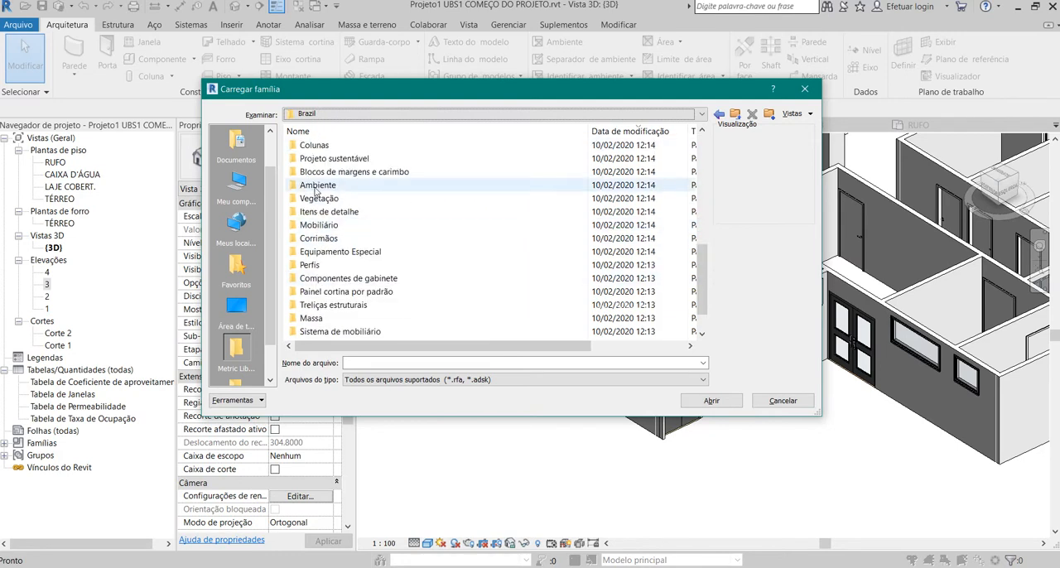
double_click(324, 200)
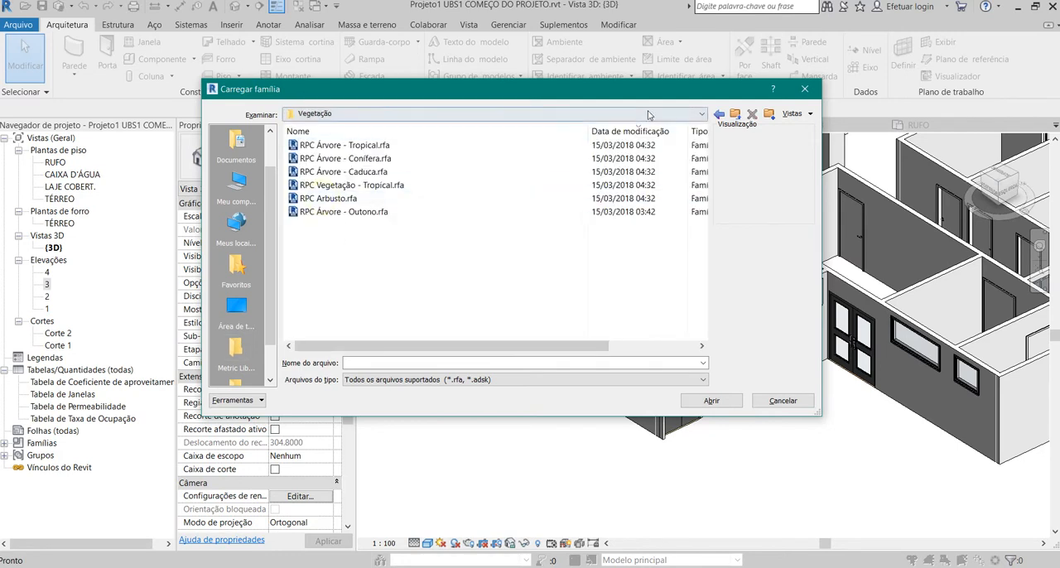
click(719, 114)
Return to the Brazil library's folder list and open the Portas folder.
scroll(336, 249, down, 5)
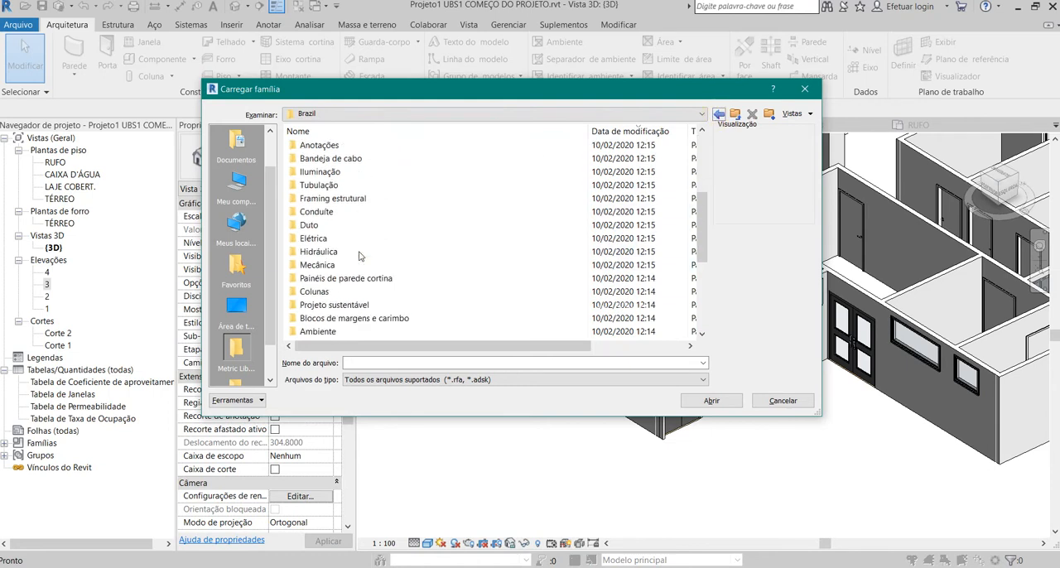
scroll(331, 215, up, 5)
click(328, 145)
double_click(328, 145)
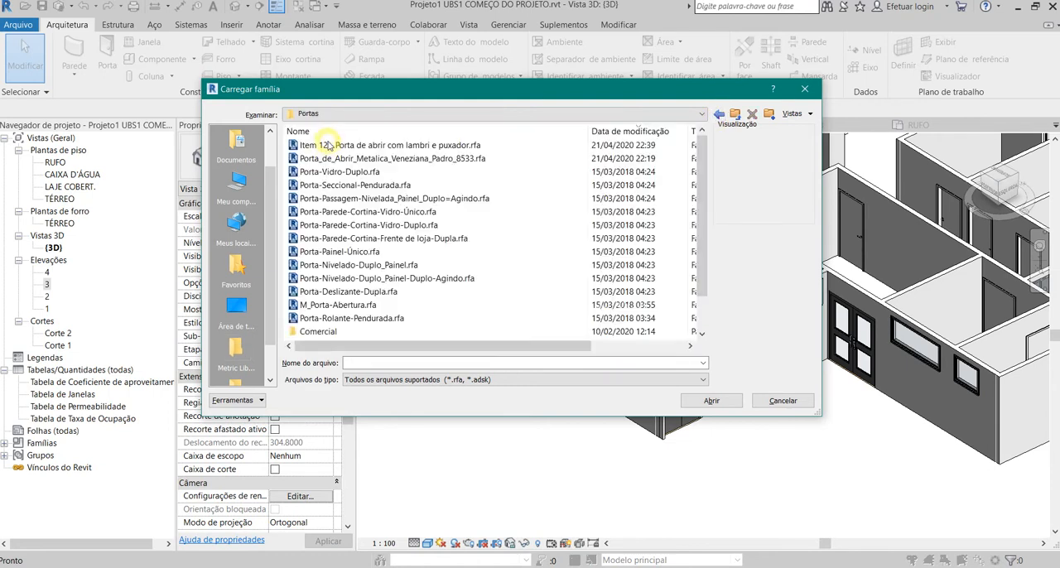
Preview the door families in the Portas folder one by one, from Item 12 - Porta de abrir com lambri e puxador.rfa through Porta-Rolante-Pendurada.rfa.
click(335, 145)
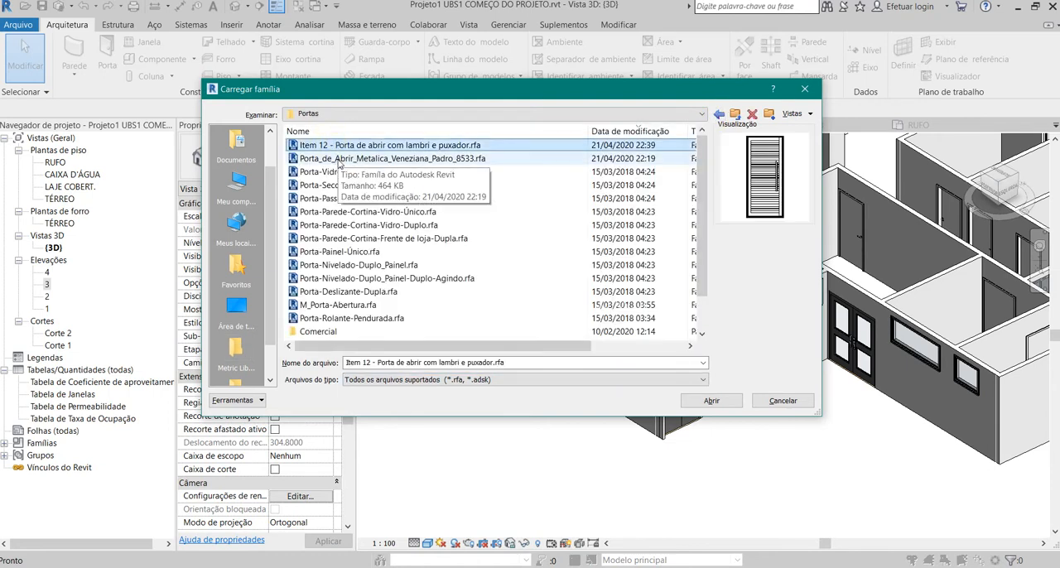
key(Down)
key(Down)
key(Down)
key(Down)
key(Down)
key(Down)
key(Down)
key(Down)
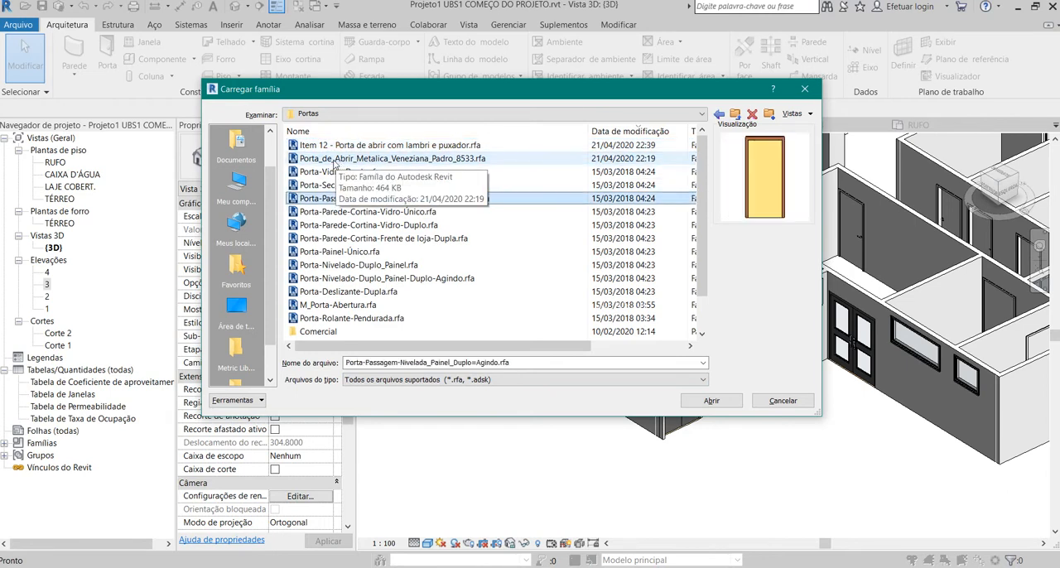
key(Down)
key(Down)
key(Down)
key(Down)
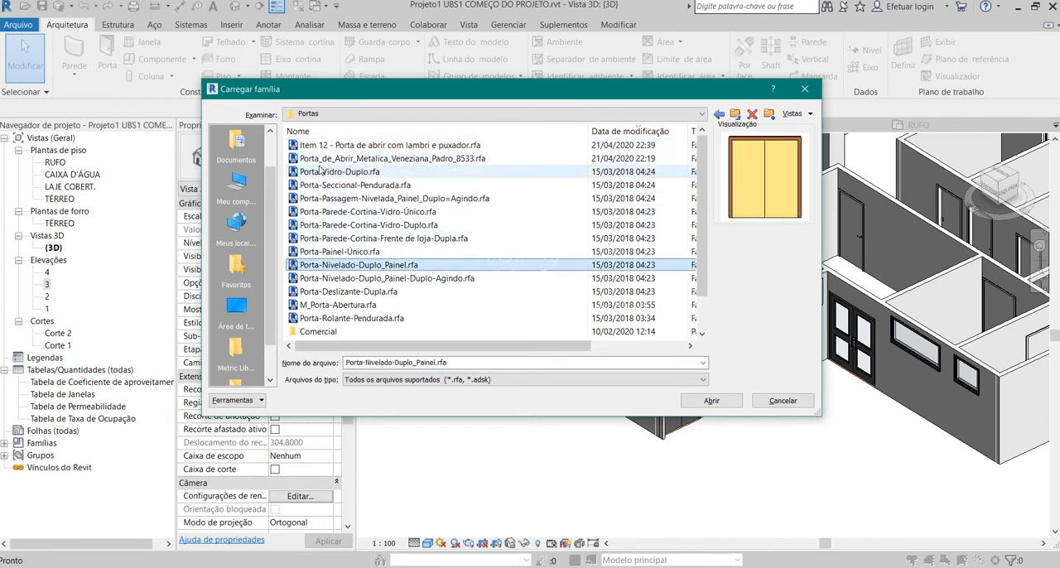
key(Down)
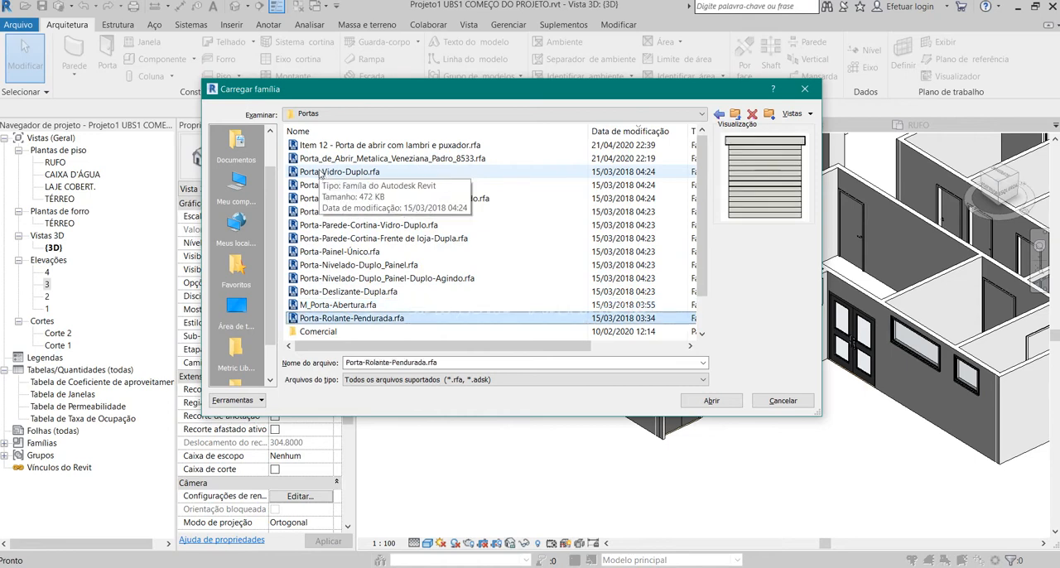
key(Down)
scroll(331, 307, down, 1)
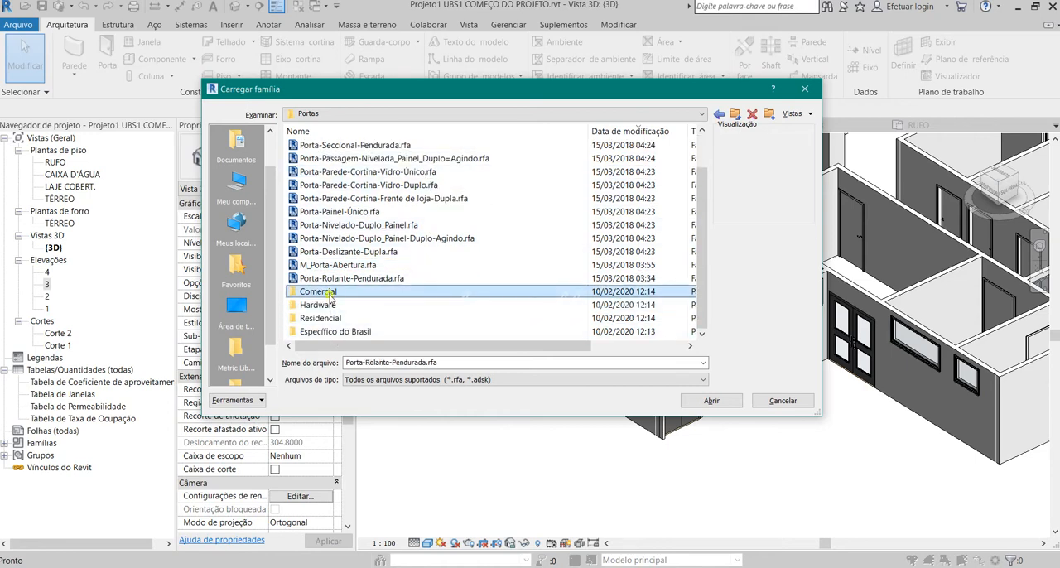
Select Porta-Passagem-Única-Leve_Duas_Estreita.rfa in the Comercial folder and move the dialog clear of the model's narrow doors.
double_click(331, 293)
click(350, 147)
key(Down)
key(Down)
key(Down)
key(Down)
key(Down)
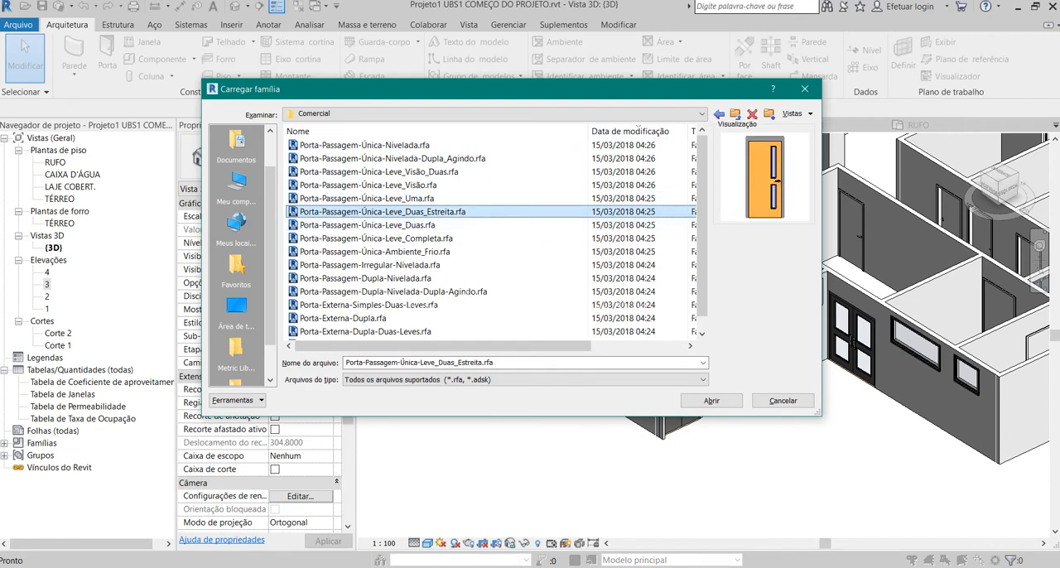
drag(688, 99, 508, 38)
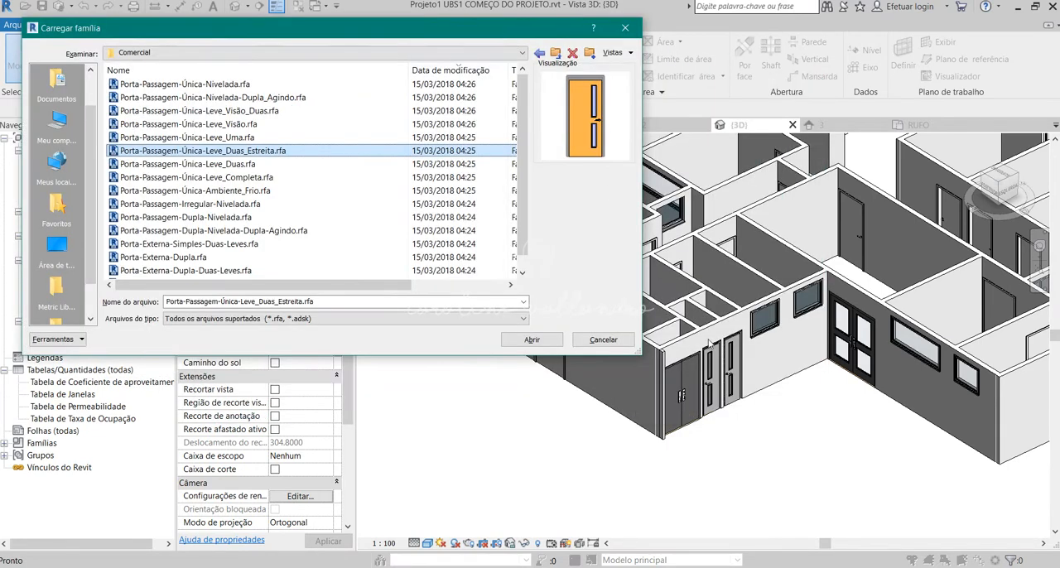
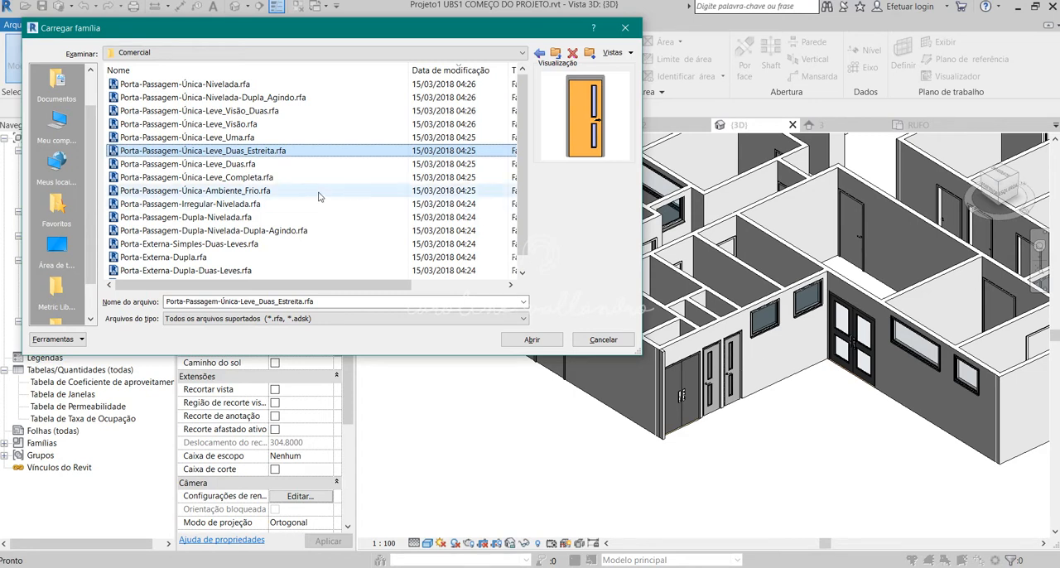
Preview the remaining families in the Comercial folder and load Porta-Externa-Dupla-Duas-Leves.rfa.
key(Down)
key(Down)
key(Down)
key(Down)
key(Down)
key(Down)
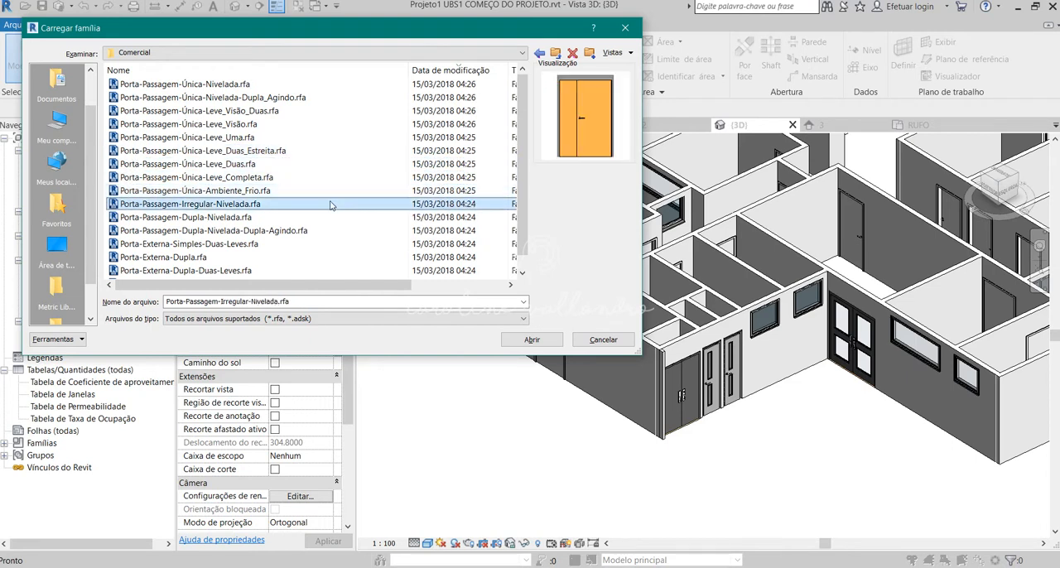
key(Down)
key(Down)
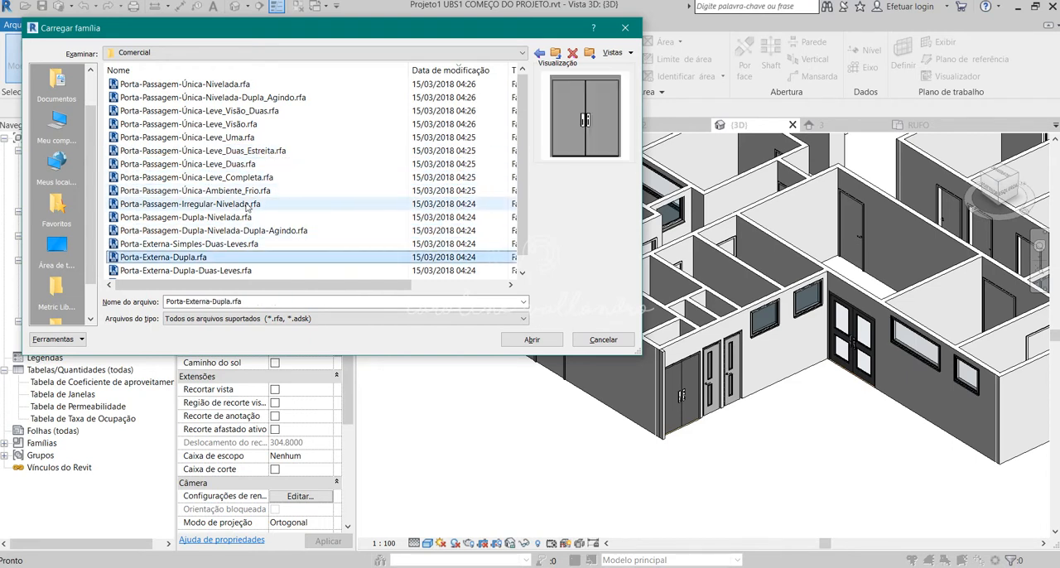
click(192, 272)
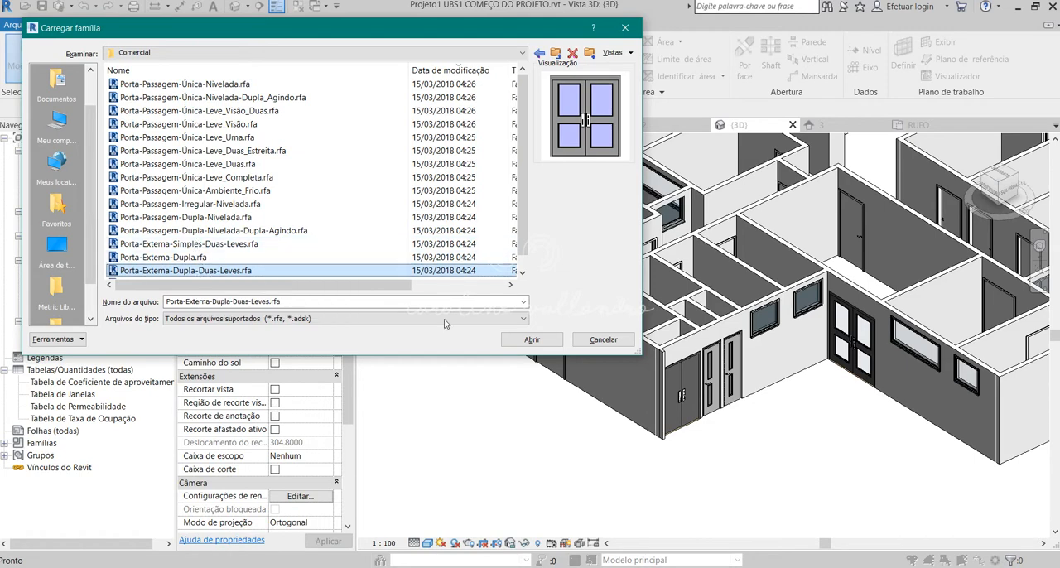
click(534, 339)
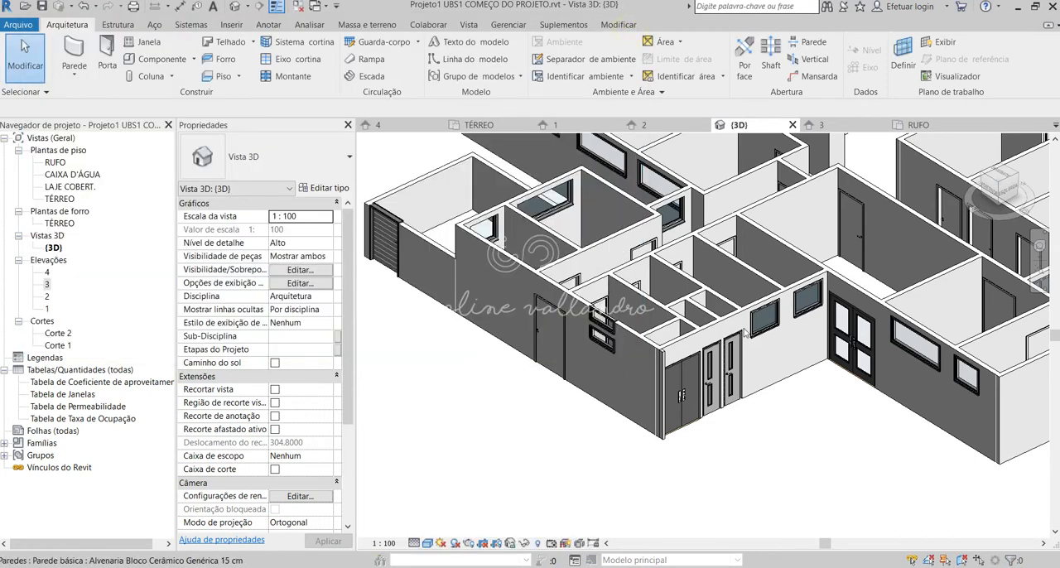
Review the type parameters of the glazed double exterior door, including its materials and dimensions.
click(856, 340)
key(Escape)
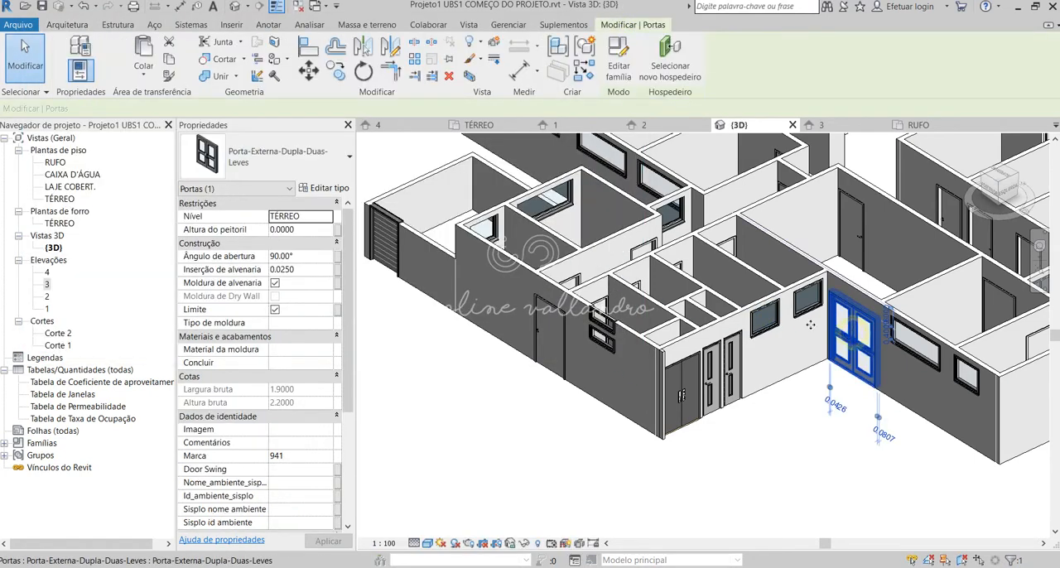
click(325, 190)
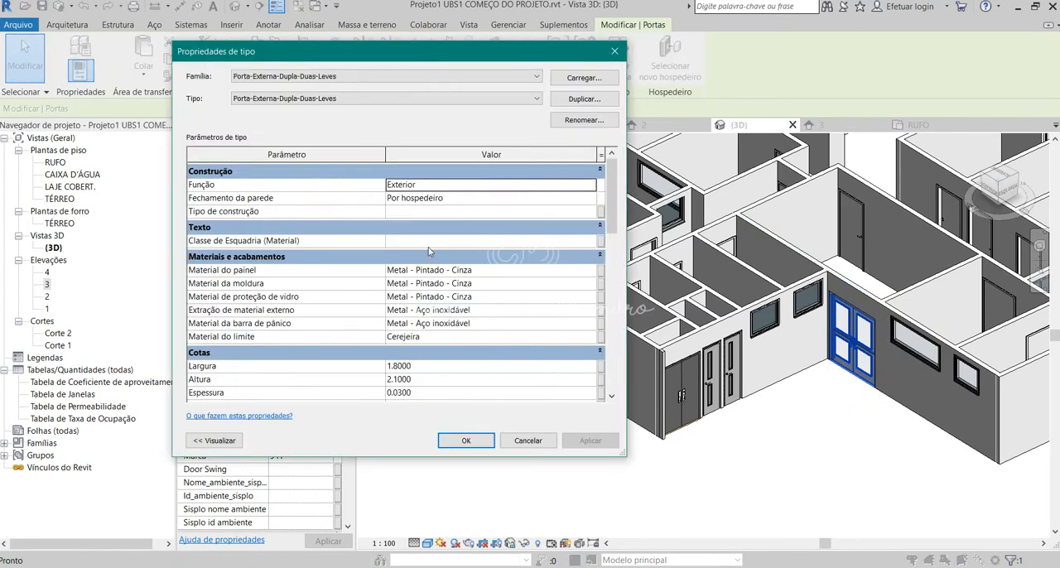
scroll(429, 252, down, 2)
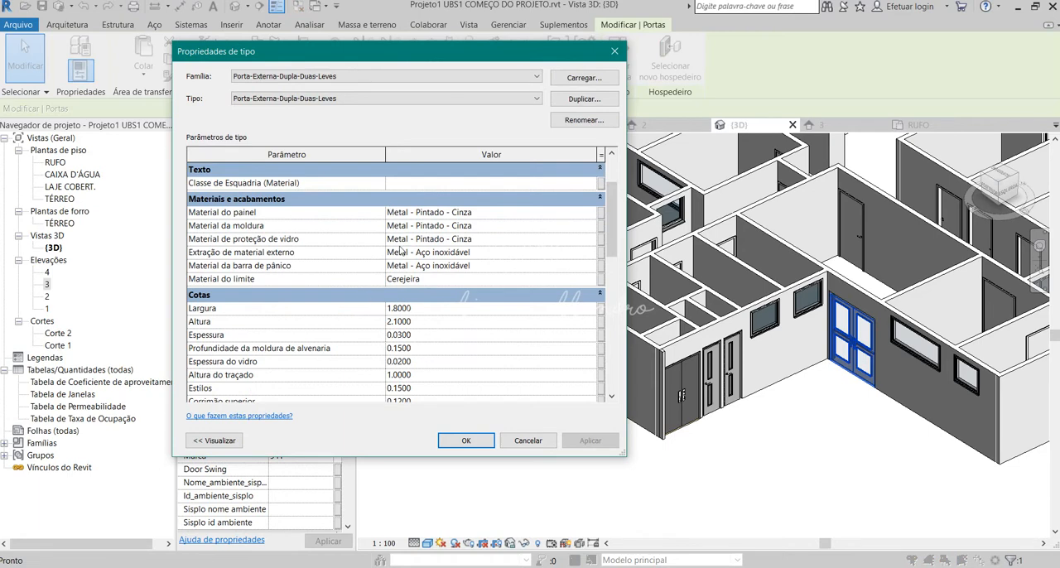
click(466, 441)
click(818, 469)
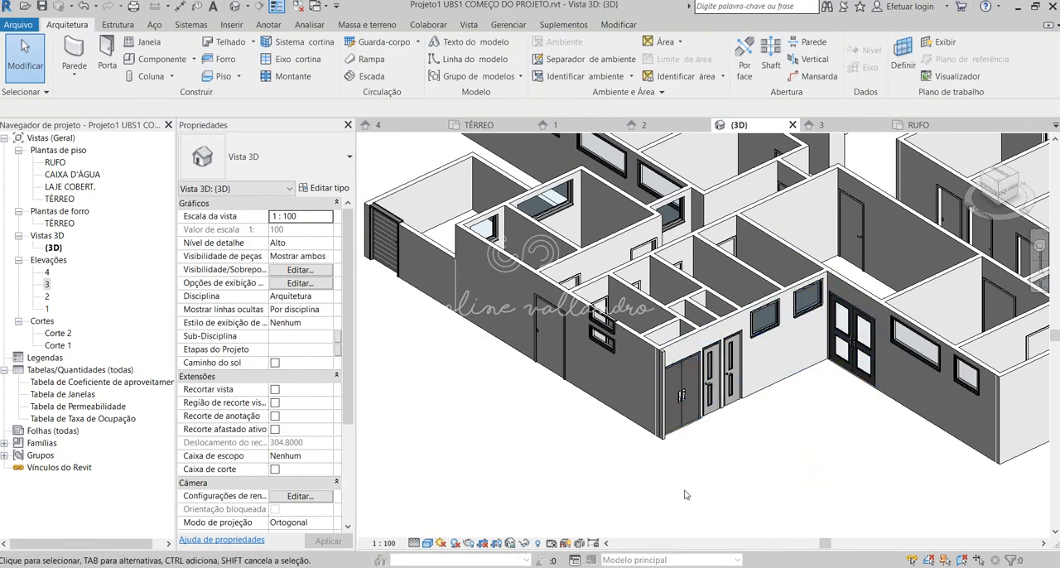
Examine the door in the low rear wall of the 3D model up close and from the back.
shift+middle_drag(466, 409, 531, 352)
click(531, 352)
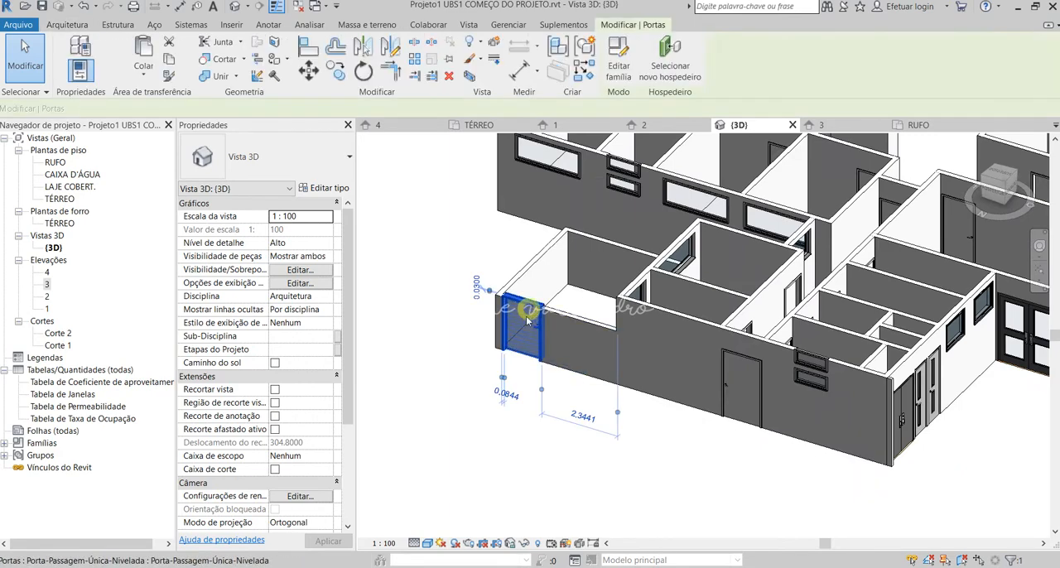
shift+middle_drag(492, 442, 579, 453)
click(562, 439)
scroll(511, 376, up, 2)
shift+middle_drag(524, 378, 558, 399)
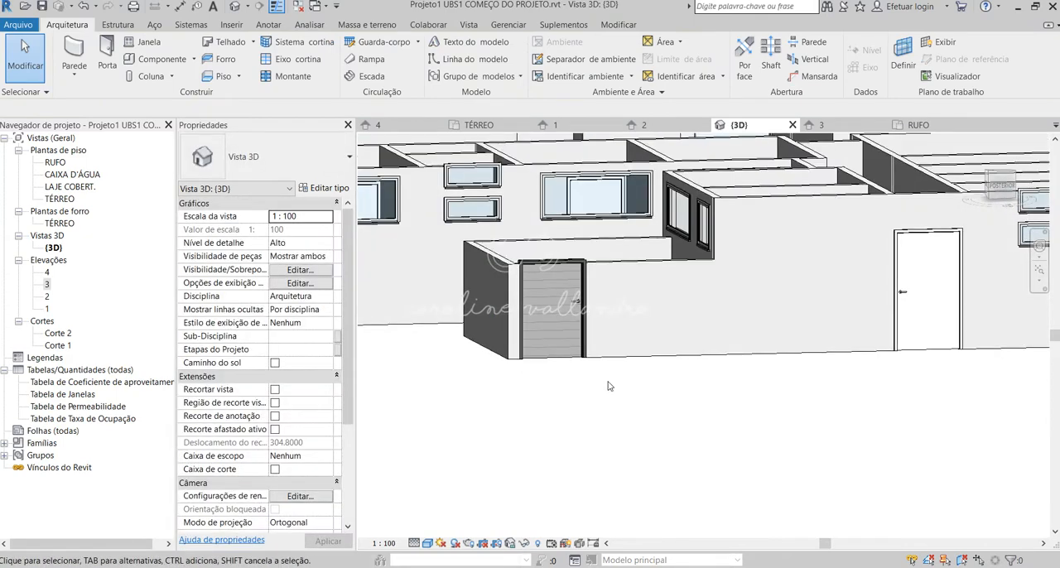
scroll(609, 386, down, 2)
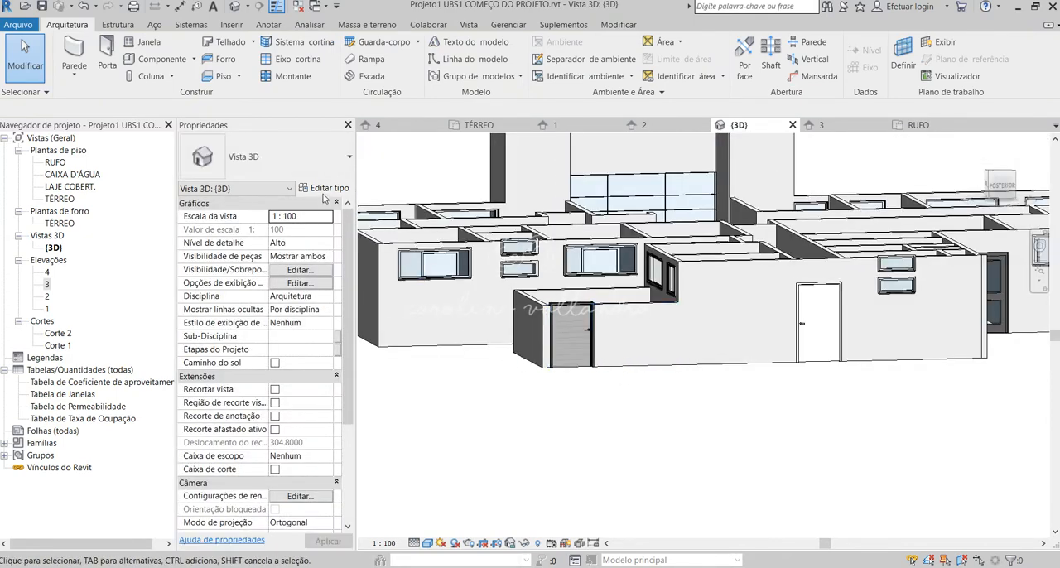
Look through the door types available for placement in the project without placing one.
click(107, 58)
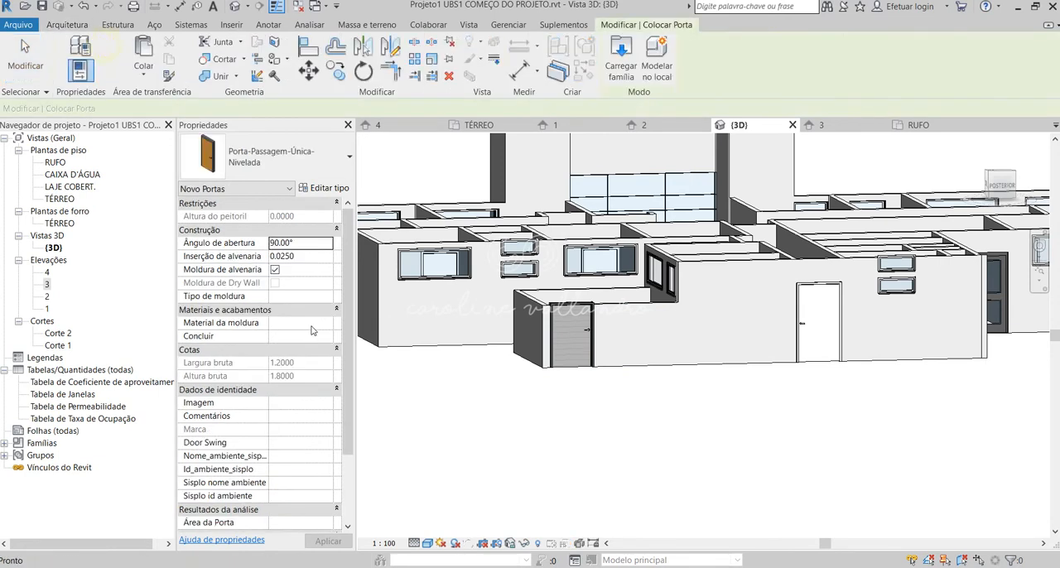
click(300, 157)
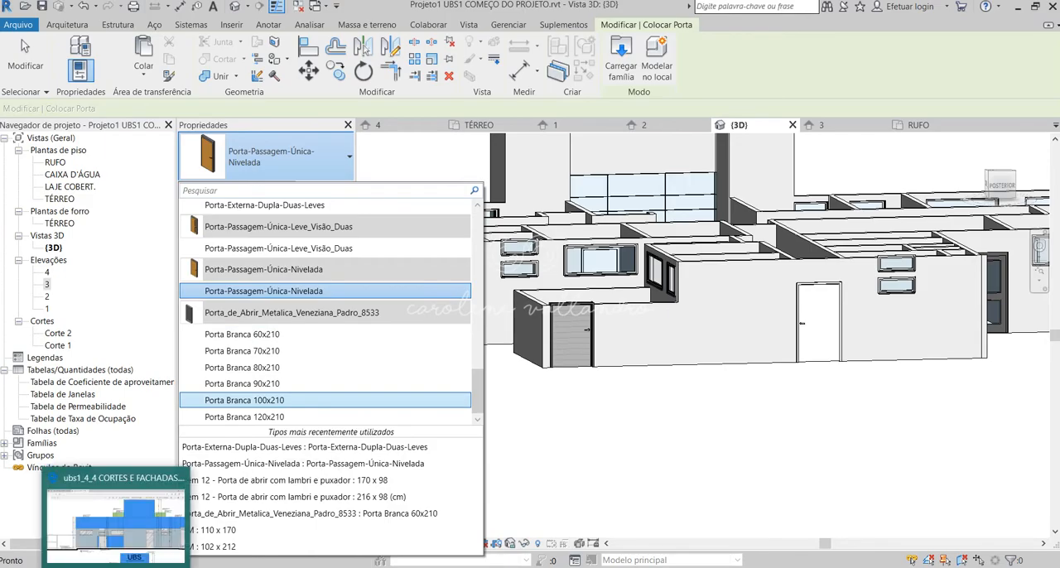
key(Escape)
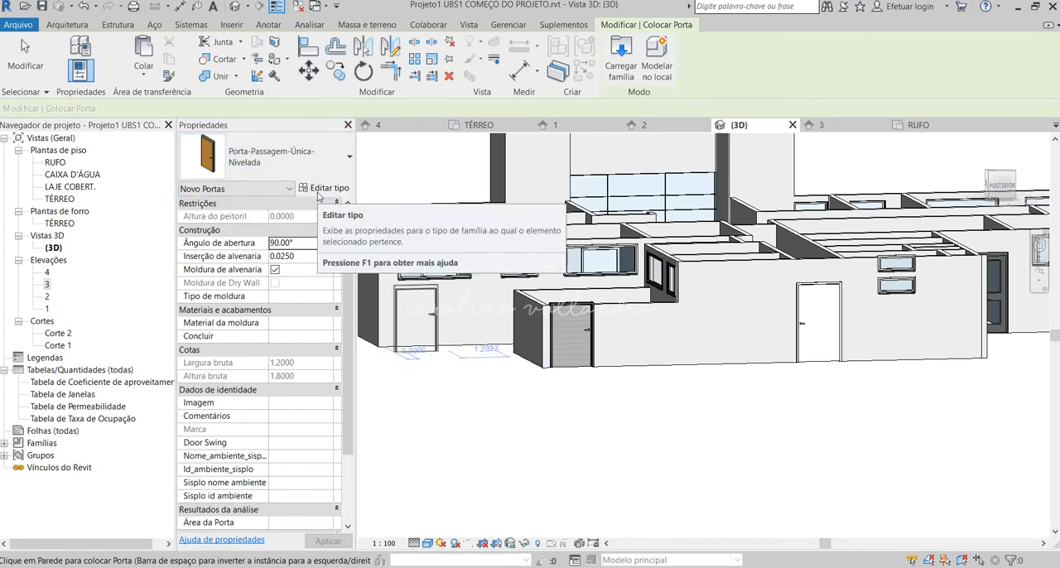
key(Escape)
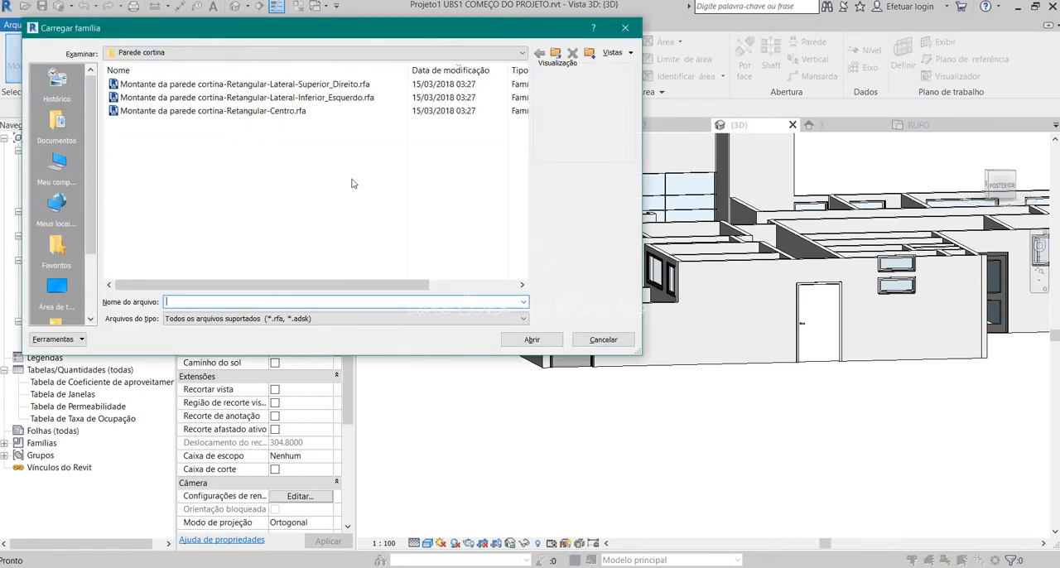
Go to the Brazil library in the family loading dialog, sort its folders by name in reverse and open Portas.
click(290, 52)
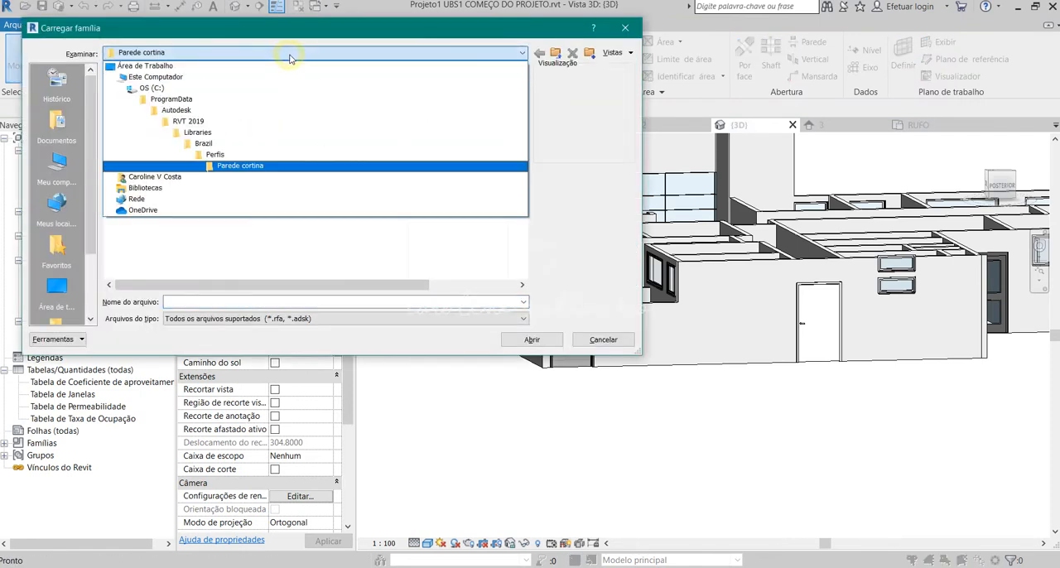
click(236, 148)
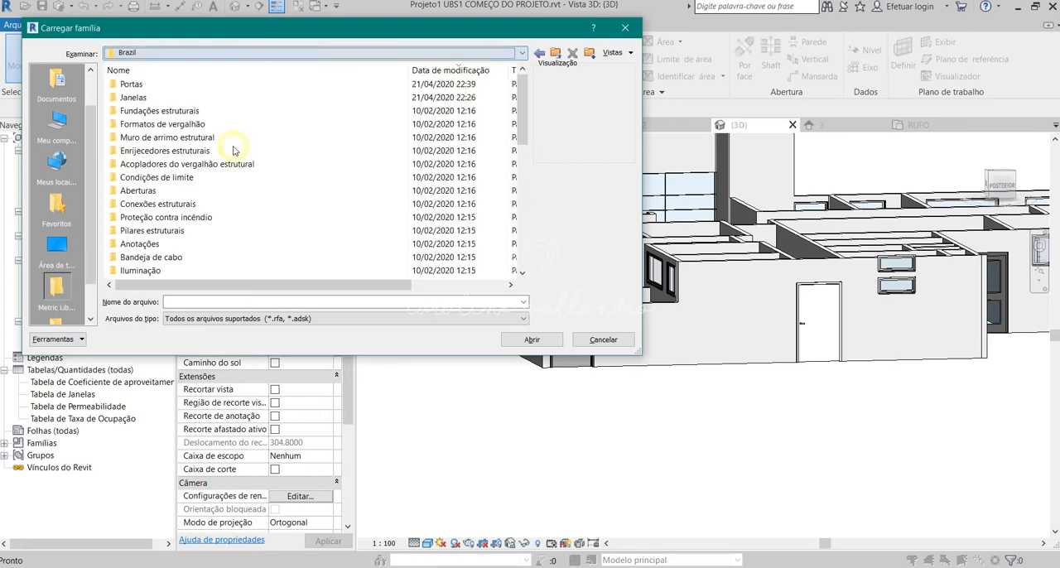
click(126, 72)
click(131, 72)
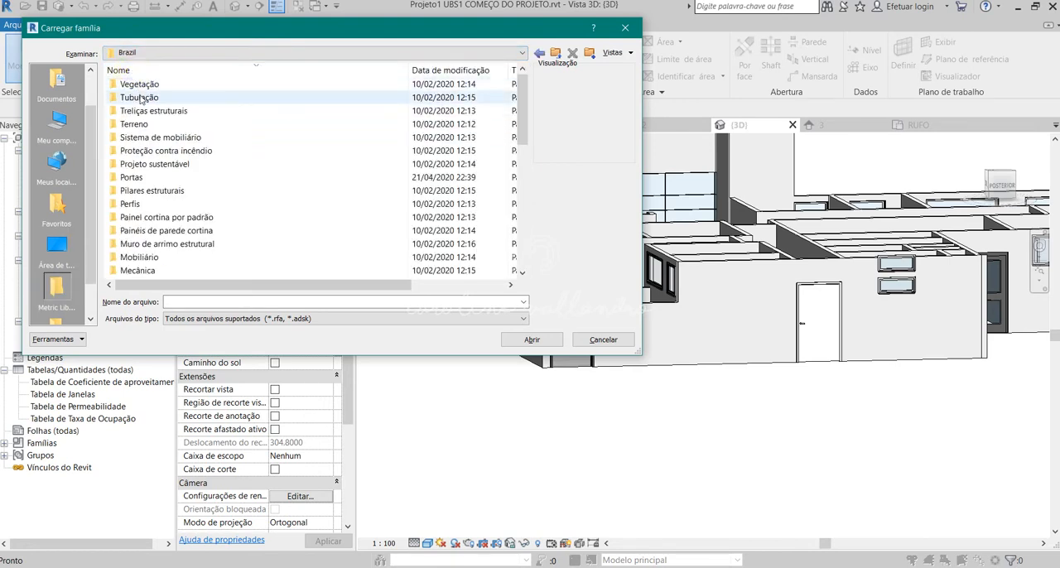
double_click(132, 177)
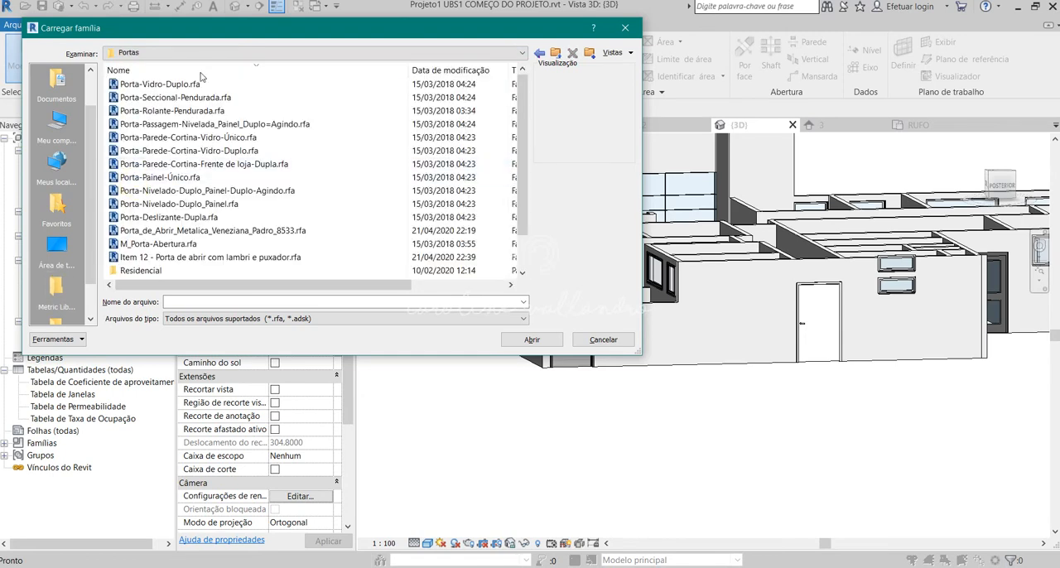
Preview Porta-Passagem-Nivelada_Painel_Duplo=Agindo.rfa, and load Item 12 - Porta de abrir com lambri e puxador.rfa.
click(249, 125)
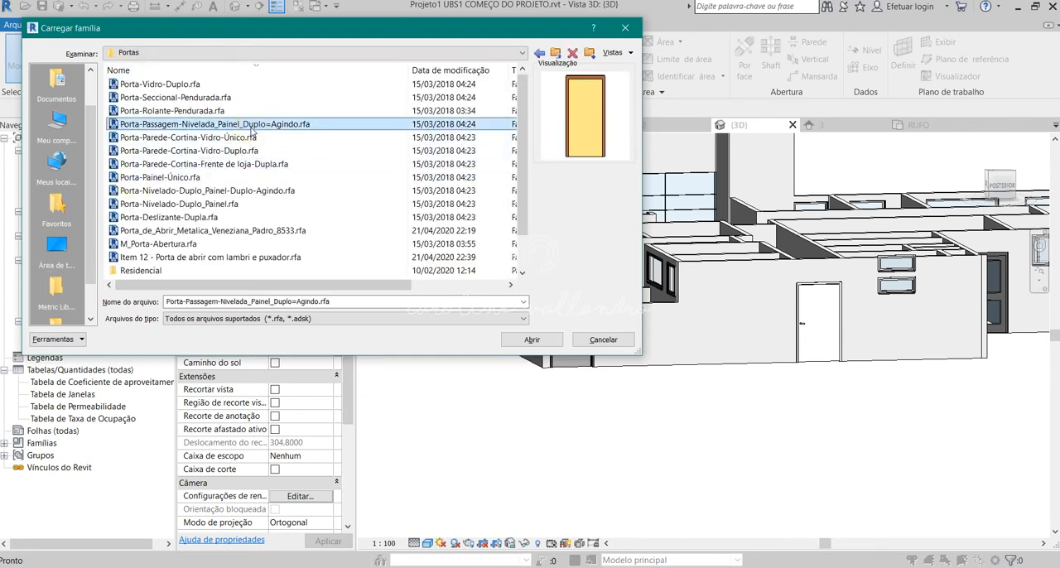
click(168, 257)
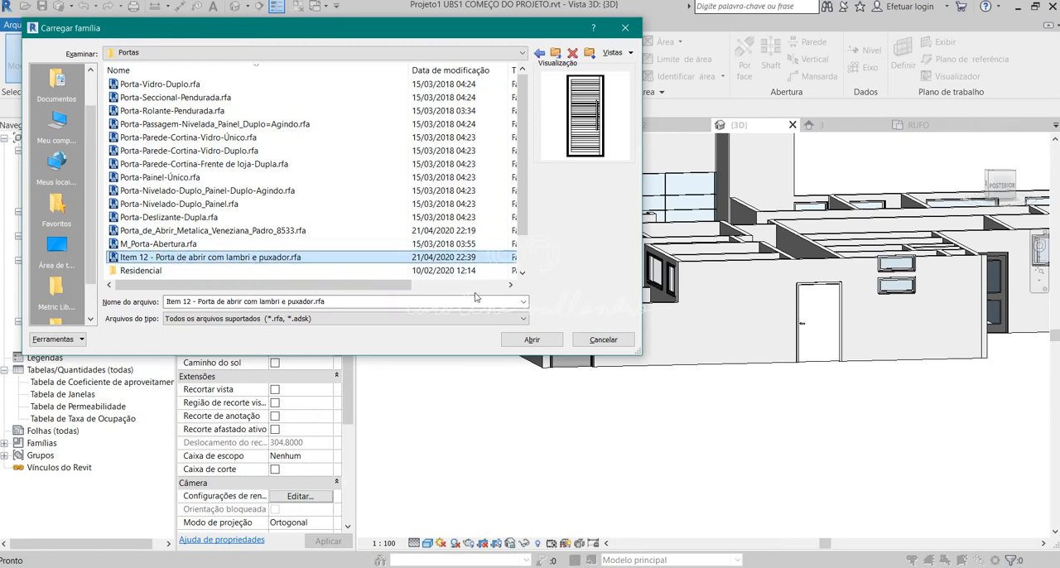
click(532, 340)
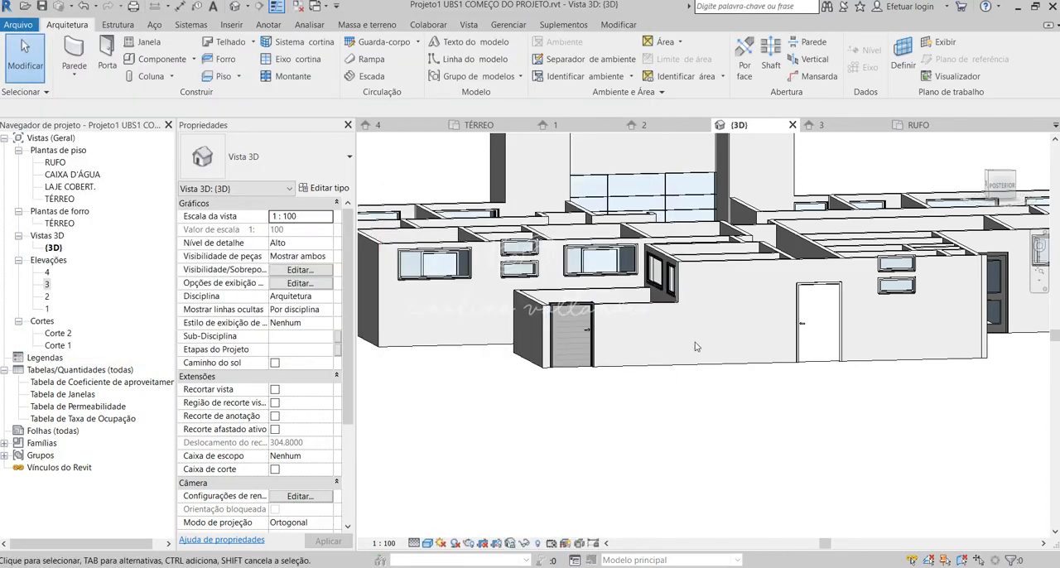
Place an Item 12 - Porta de abrir com lambri e puxador door, type 170 x 98, in the rear wall between the two existing doors.
click(106, 54)
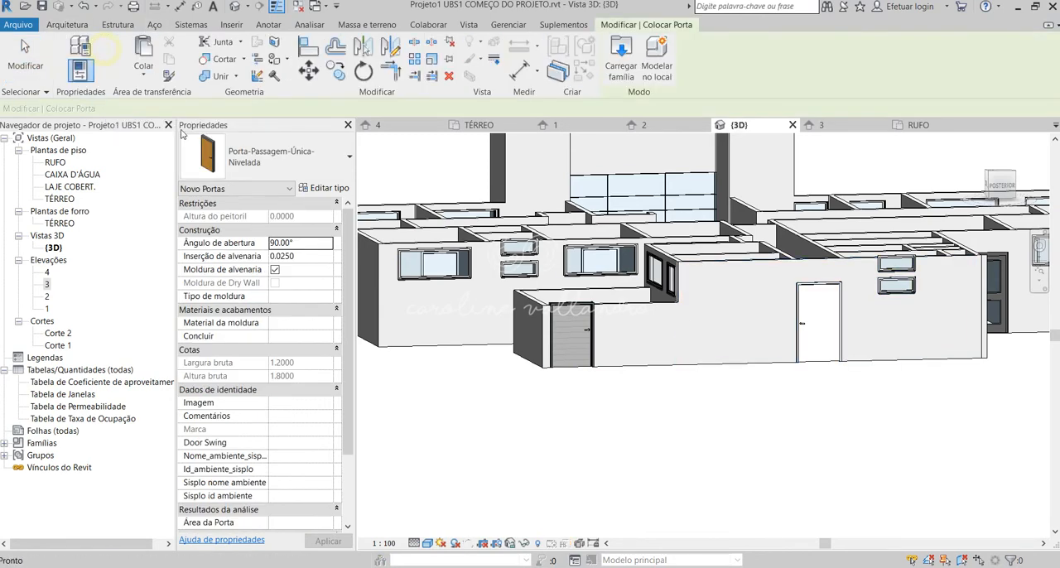
click(290, 159)
scroll(331, 353, up, 15)
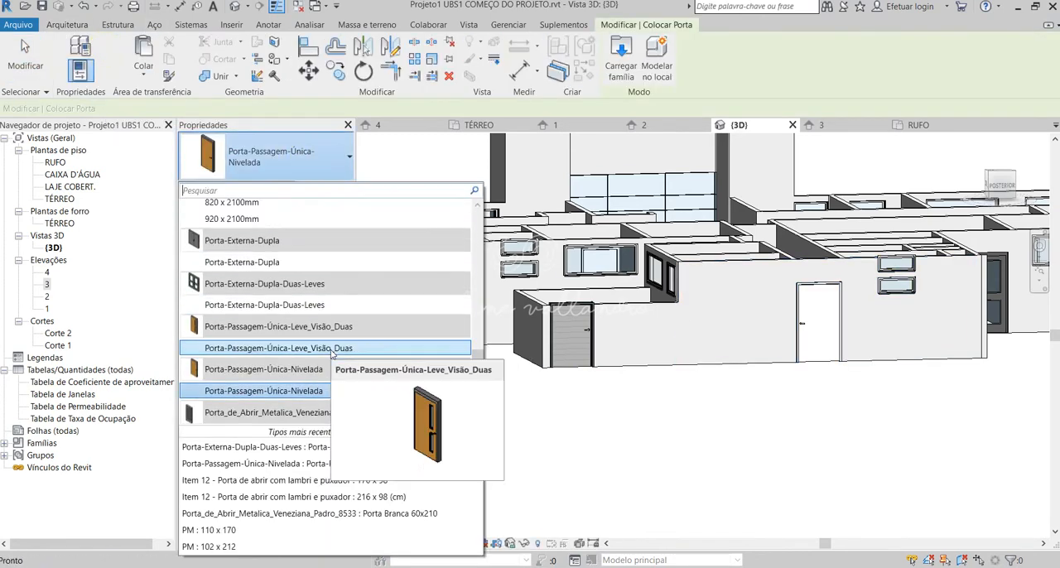
scroll(331, 353, up, 2)
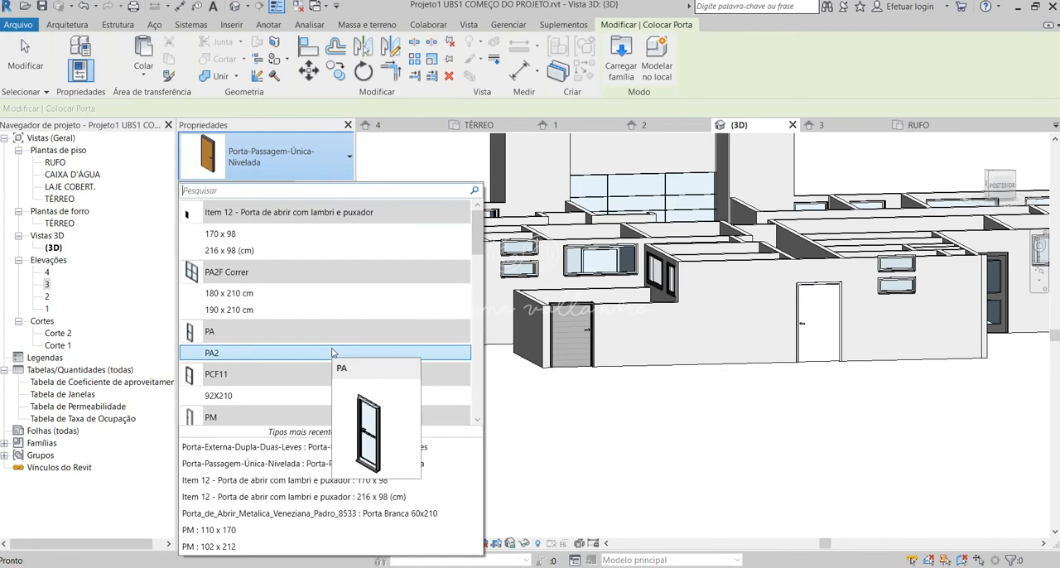
click(290, 234)
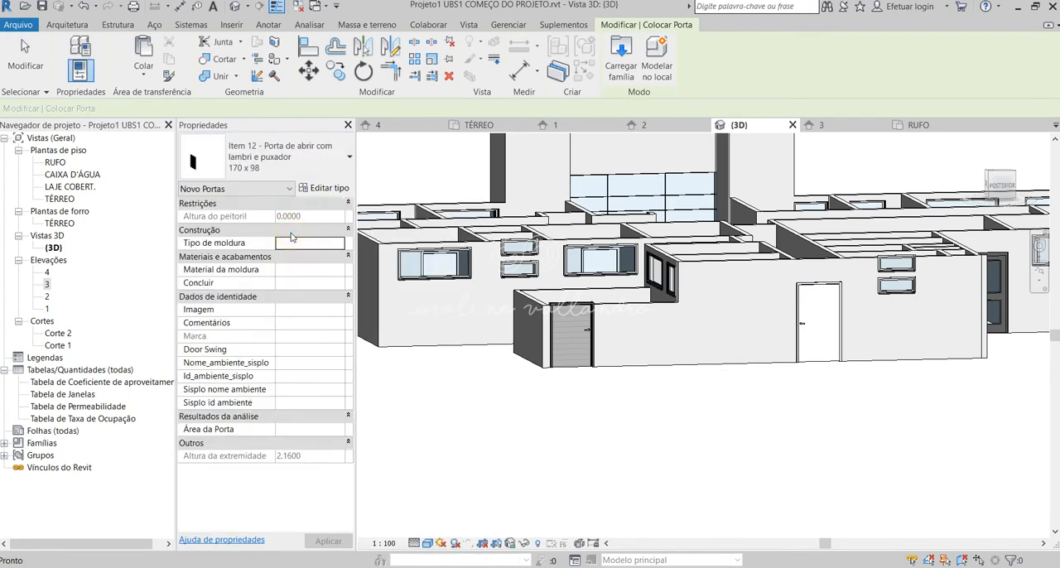
click(702, 315)
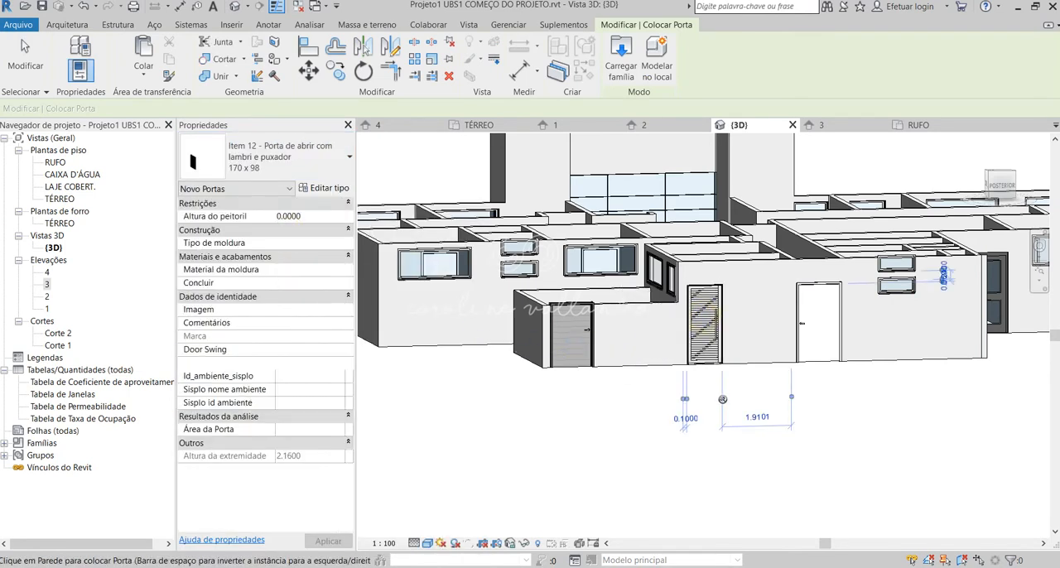
key(Escape)
key(Escape)
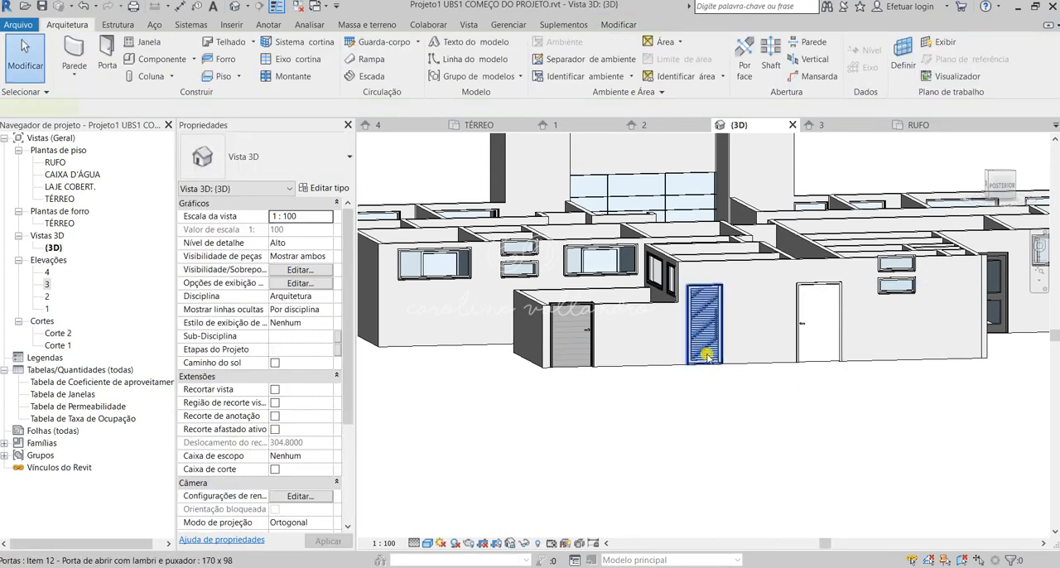
Try to move the louvred door sideways toward the door in the low wall.
click(702, 327)
scroll(702, 331, up, 2)
drag(702, 328, 612, 327)
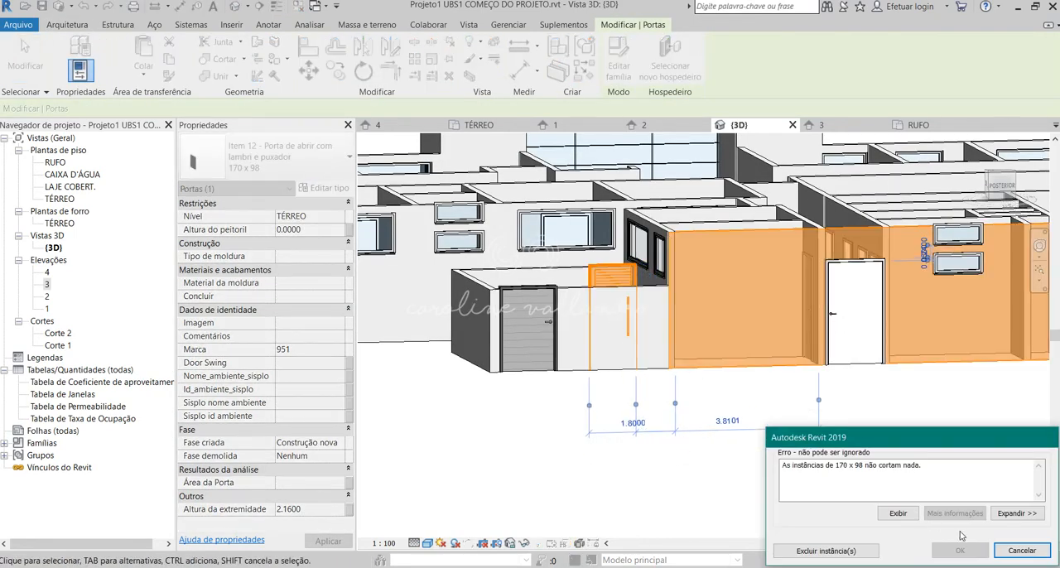
click(1021, 550)
Set the rough height (Altura bruta) of the louvred door's 170 x 98 type to 2.1.
click(696, 331)
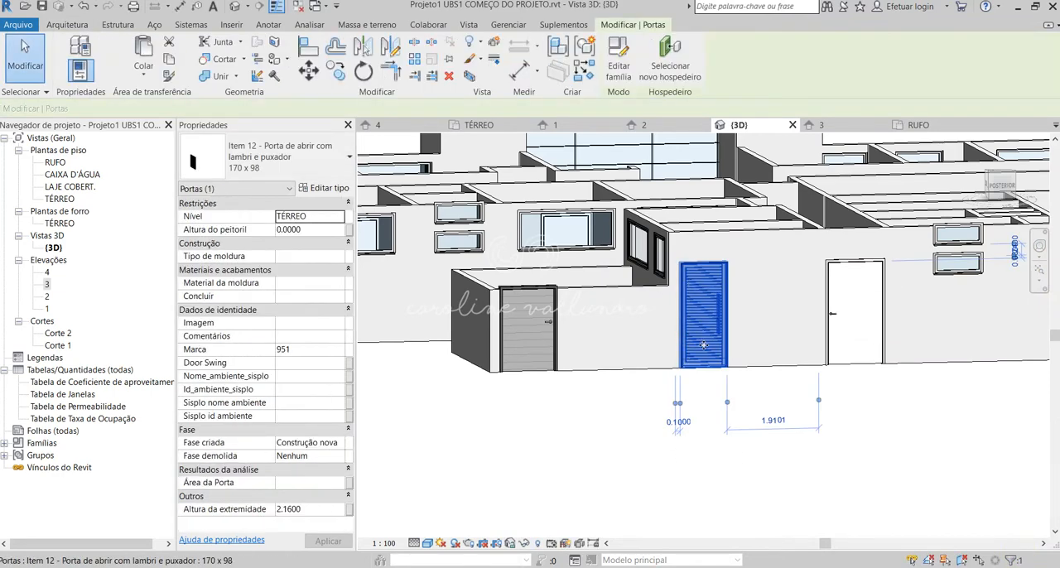
click(323, 189)
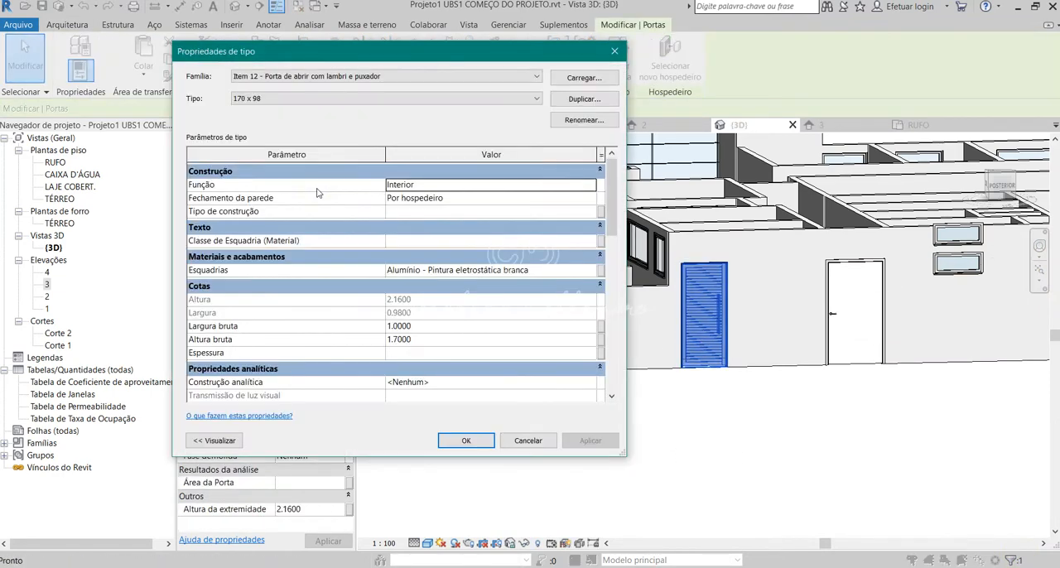
click(438, 339)
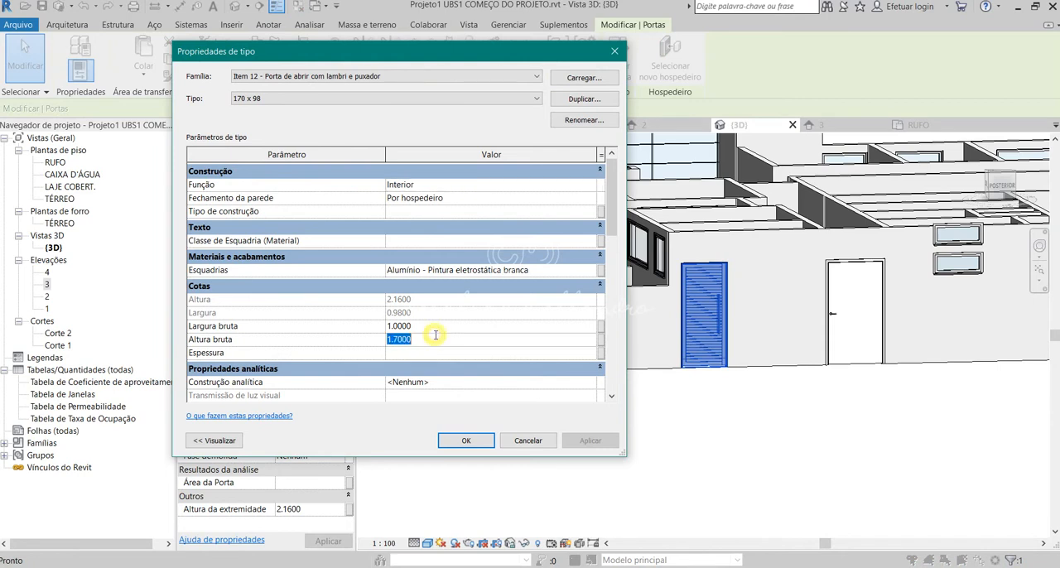
click(420, 338)
drag(430, 336, 232, 334)
click(428, 328)
click(428, 335)
text(2.1)
Review the remaining type parameters of the louvred door's 170 x 98 type and confirm the type changes.
click(425, 327)
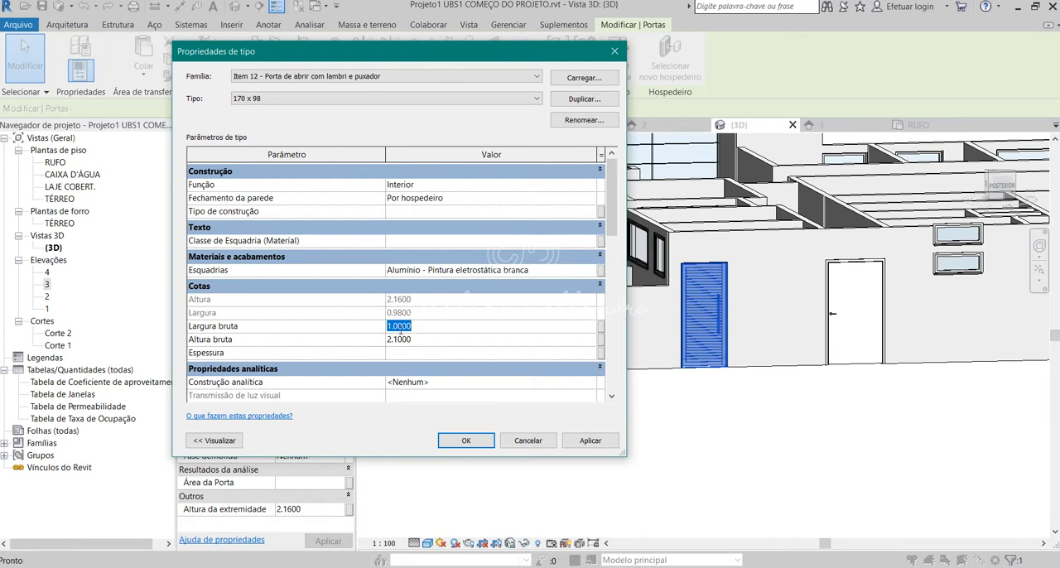
scroll(447, 348, down, 10)
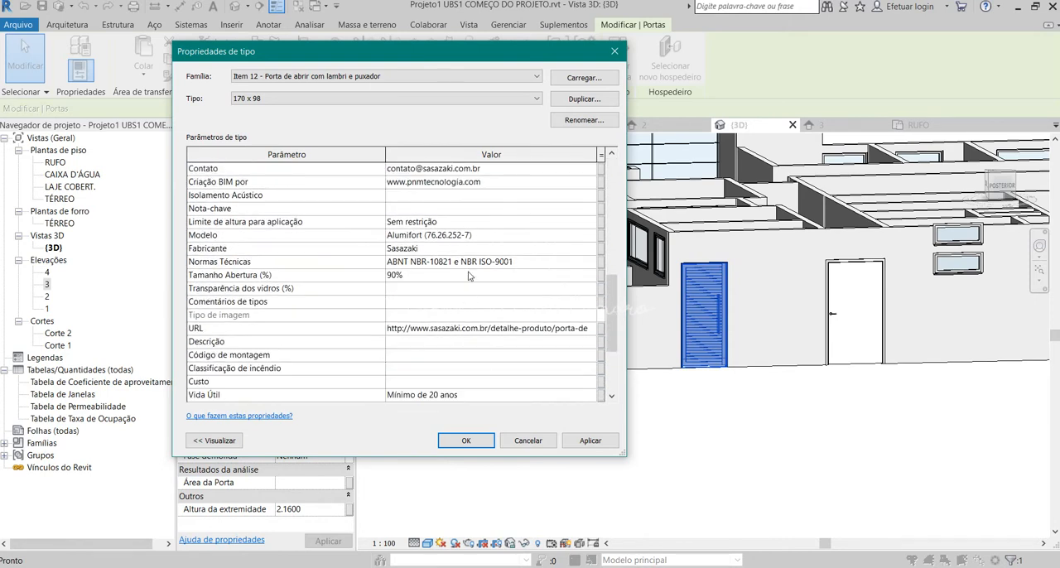
scroll(469, 276, up, 1)
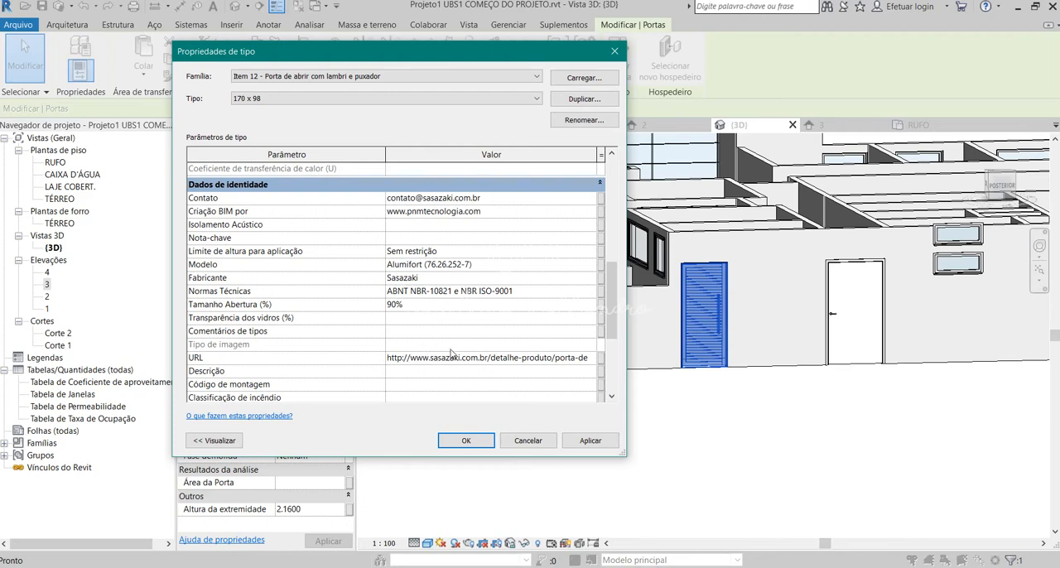
click(465, 440)
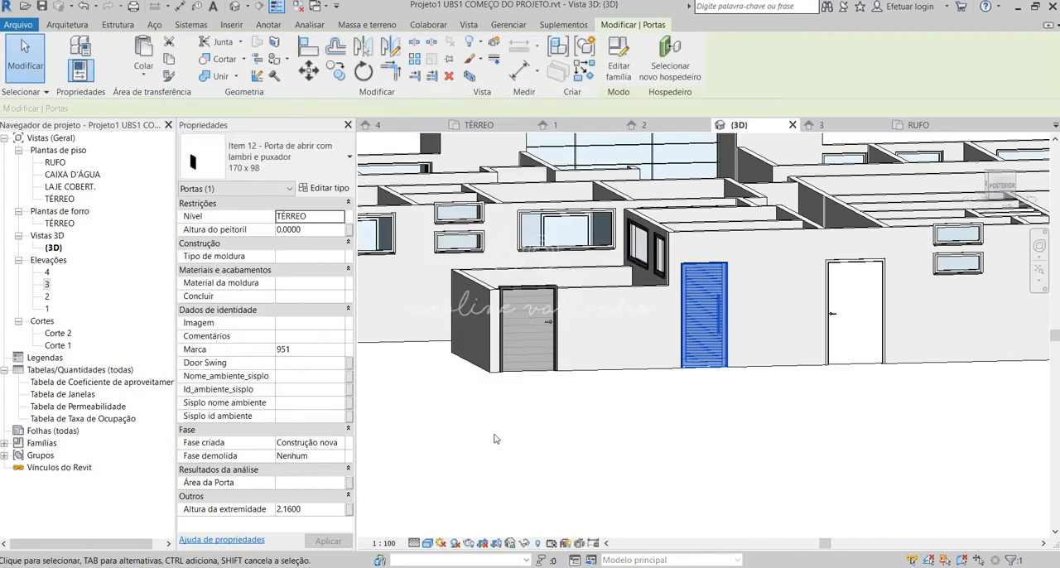
Open the louvred door's family for editing, inspect its louvre sweep, and close the family without saving.
key(Escape)
click(688, 308)
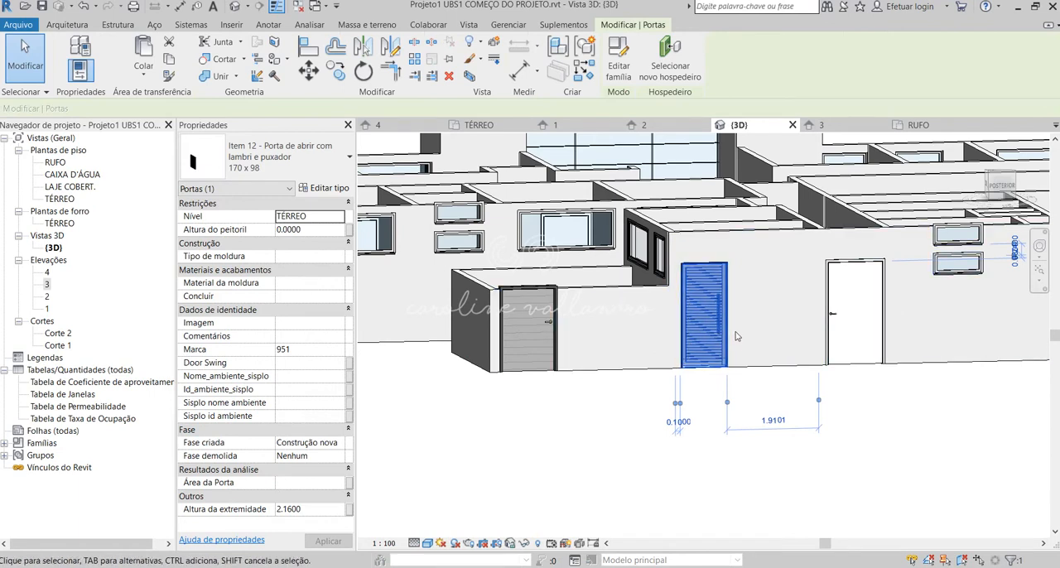
double_click(696, 308)
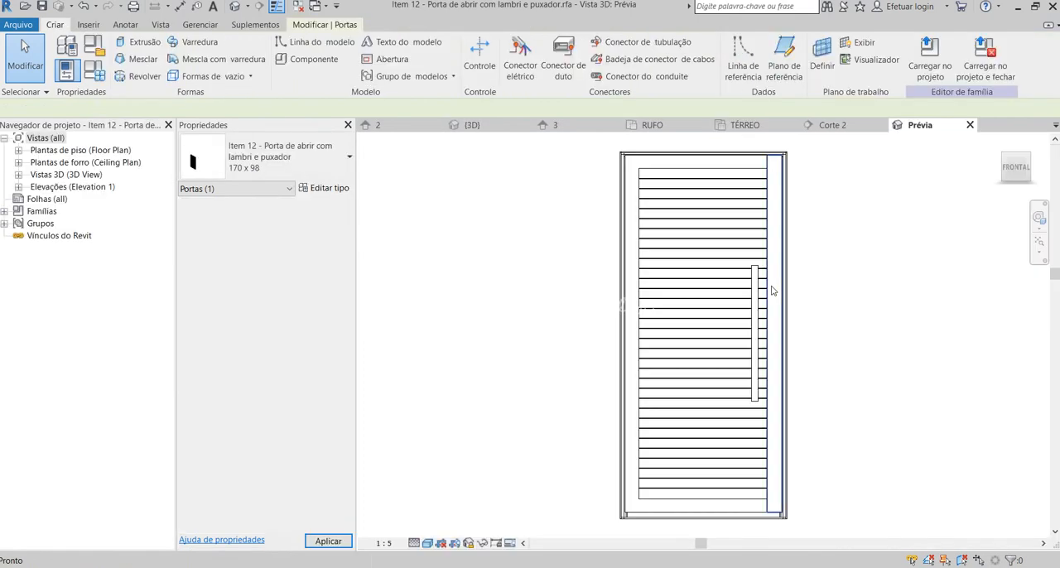
click(728, 189)
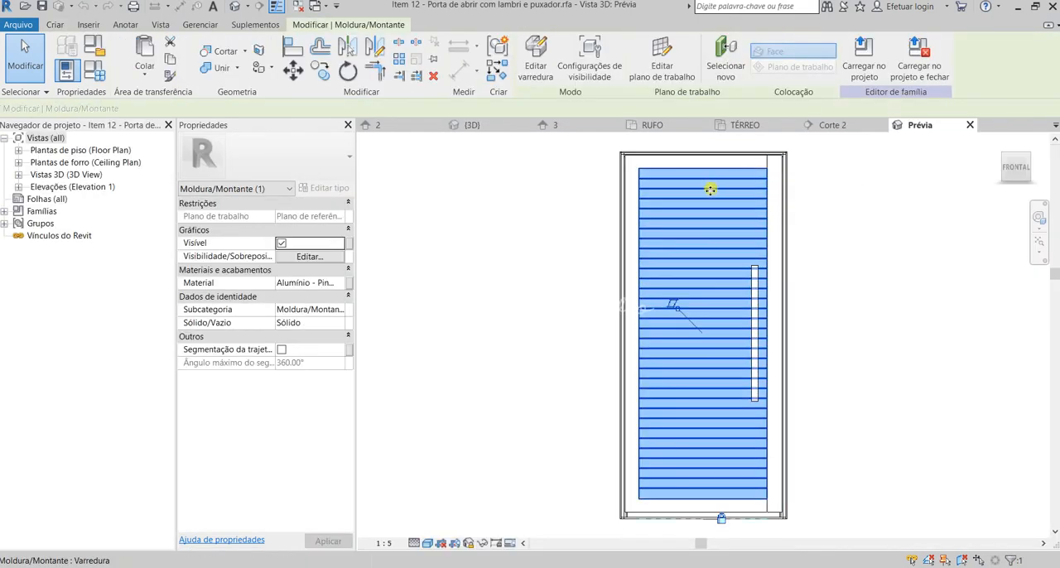
drag(710, 185, 720, 329)
click(1023, 550)
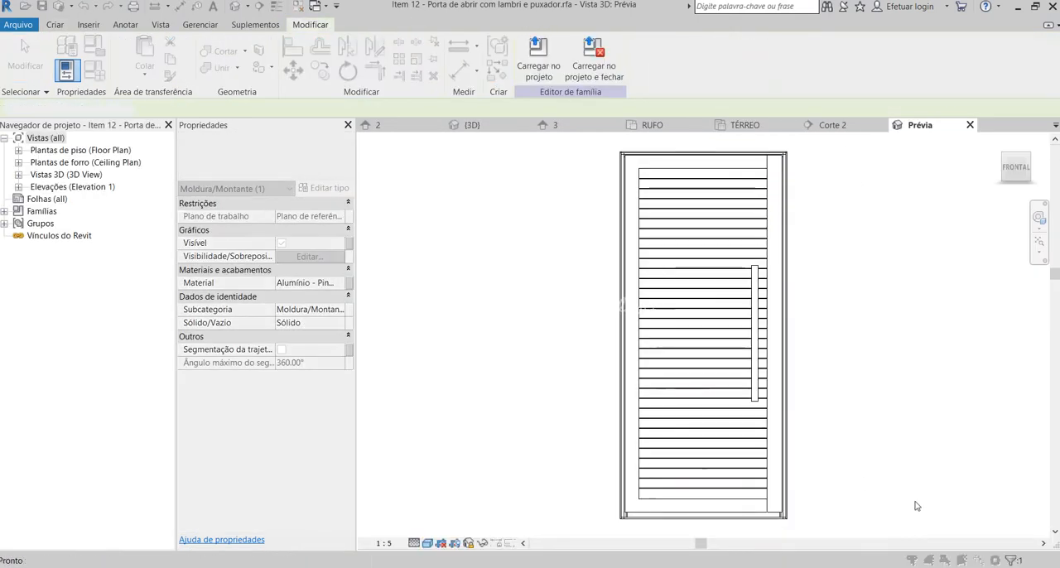
click(716, 408)
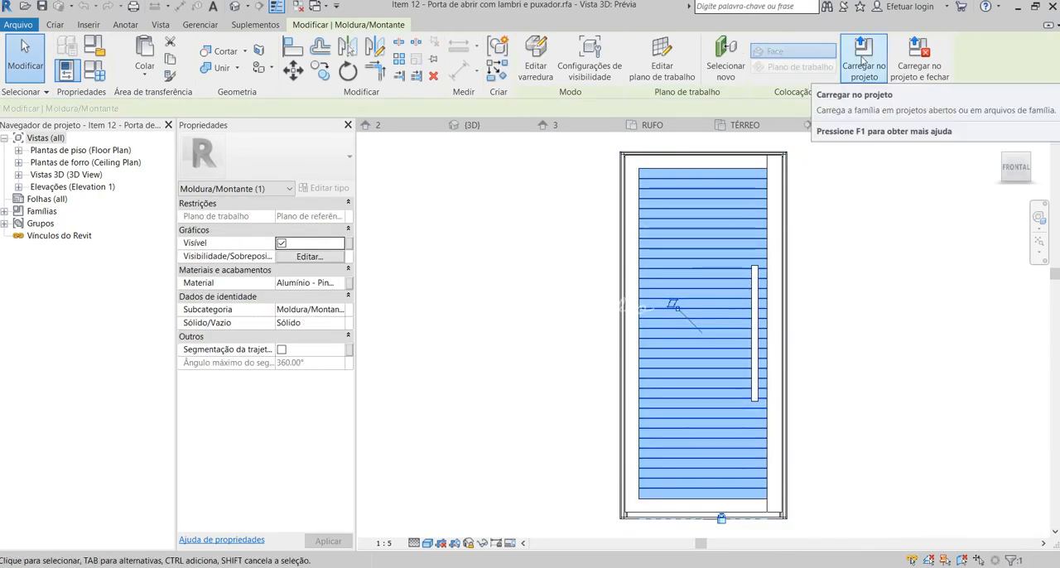
click(970, 124)
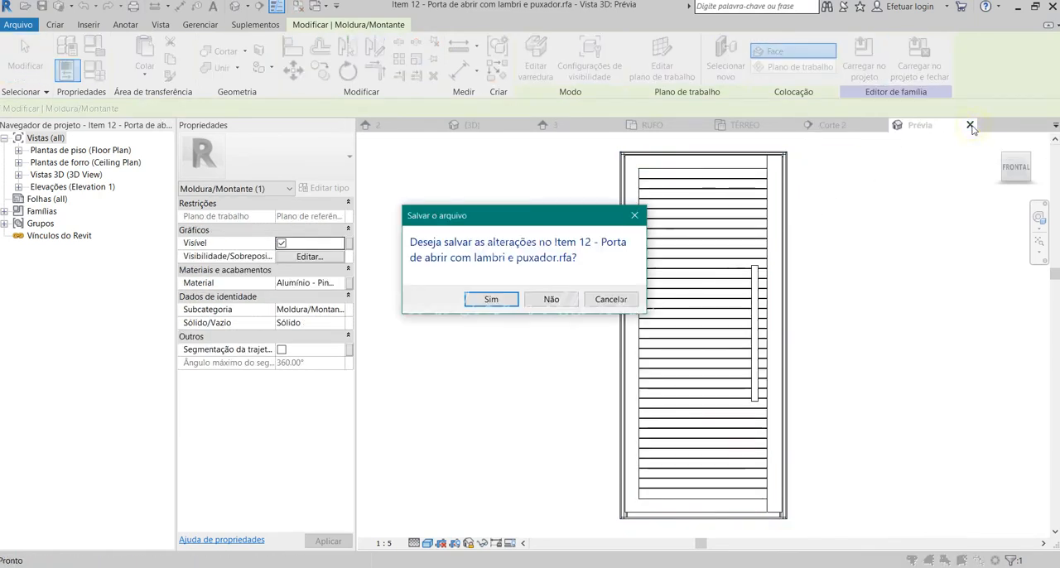
click(559, 305)
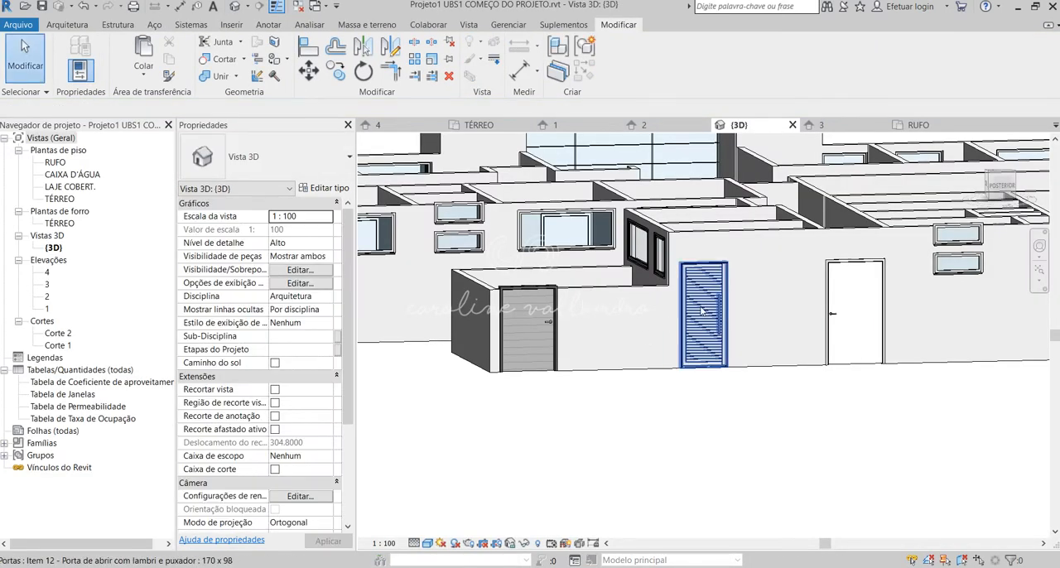
Delete the louvred door from the rear wall, and check the PM 112 x 213 door beside it.
click(701, 311)
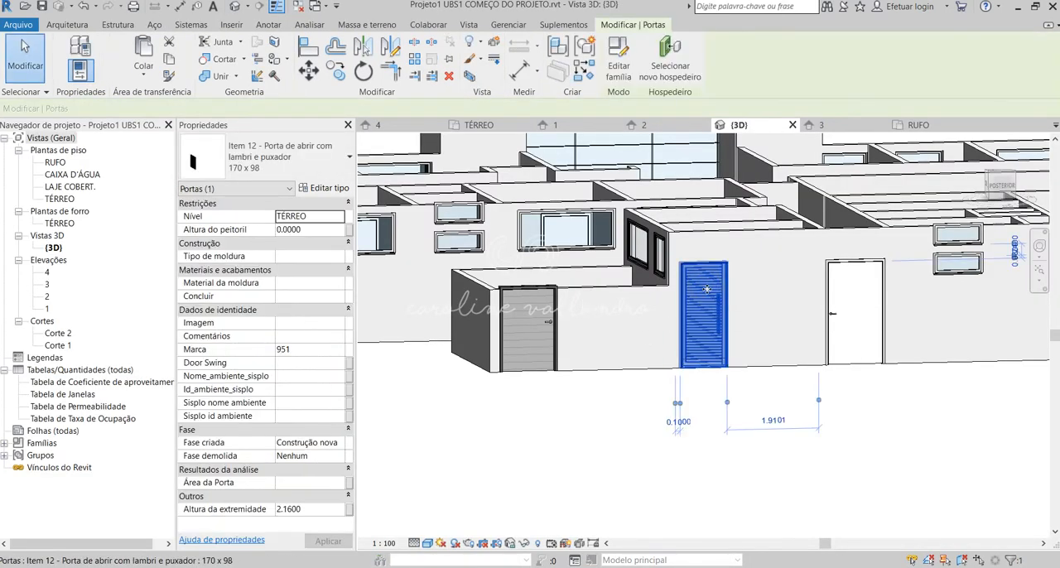
key(Escape)
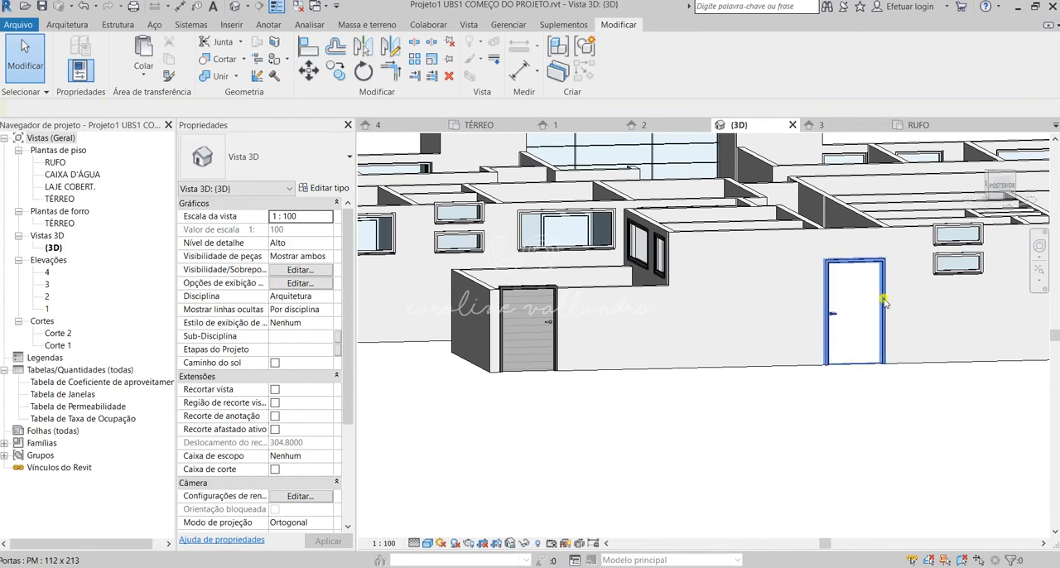
click(853, 323)
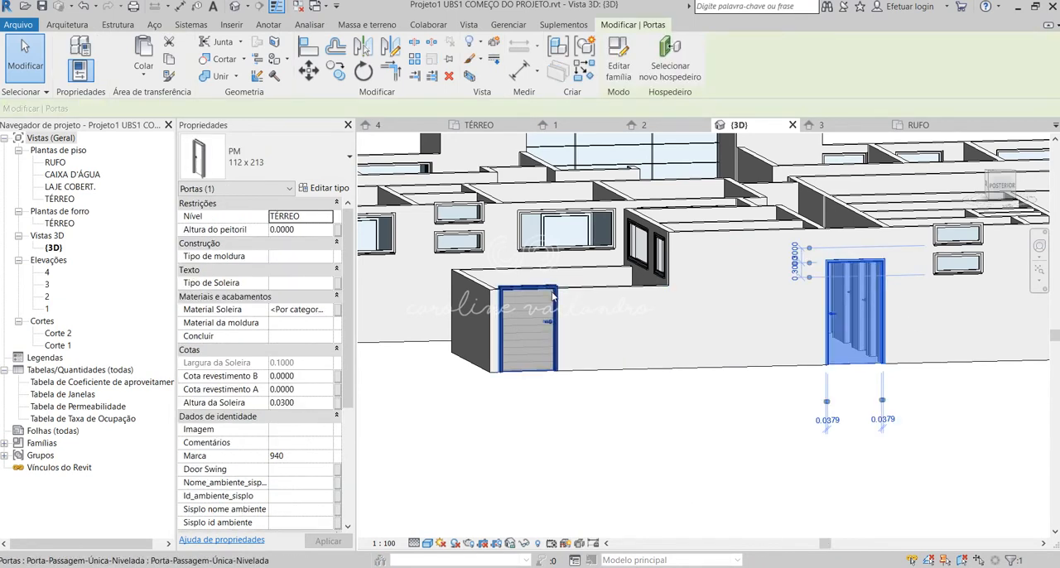
key(Escape)
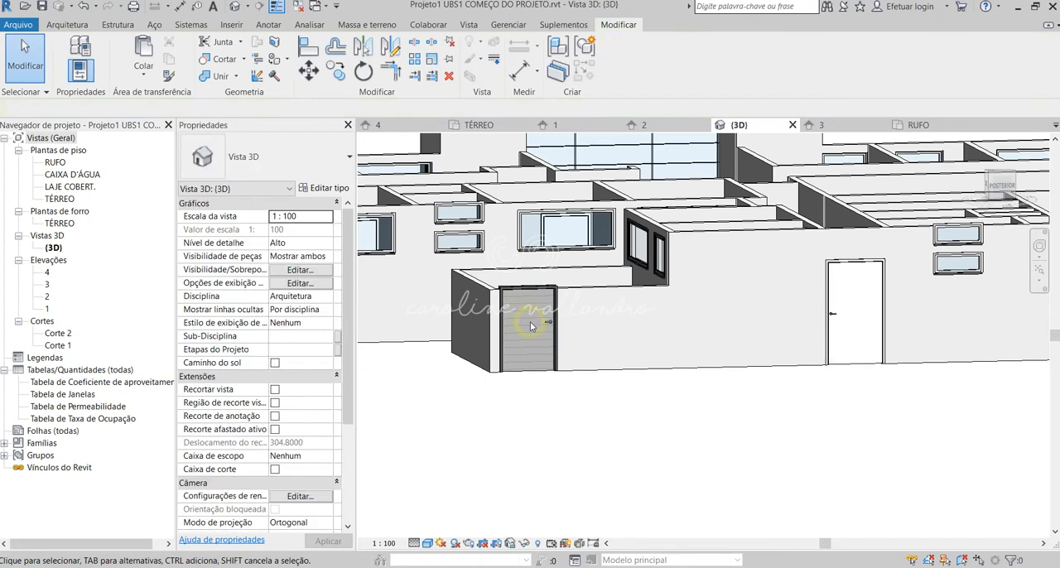
Open the panel material Madeira - Bétula of the Porta-Passagem-Única-Nivelada door in the low wall.
click(558, 291)
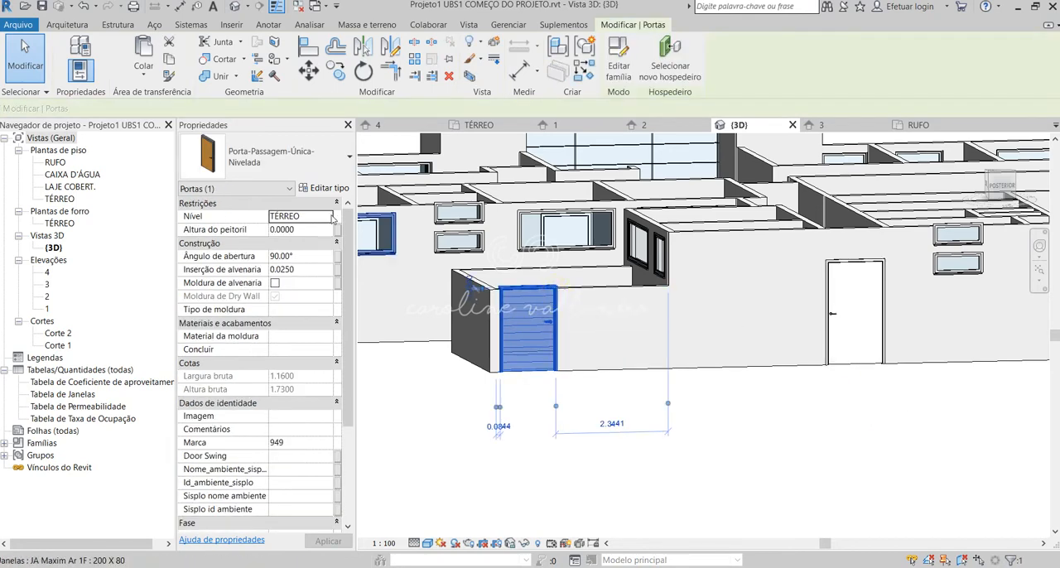
click(325, 189)
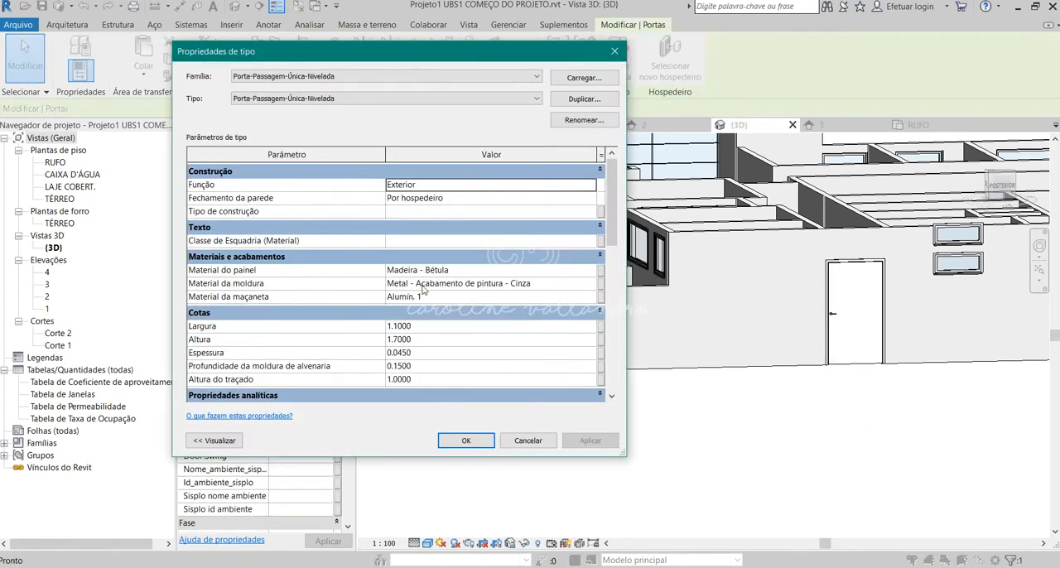
click(418, 269)
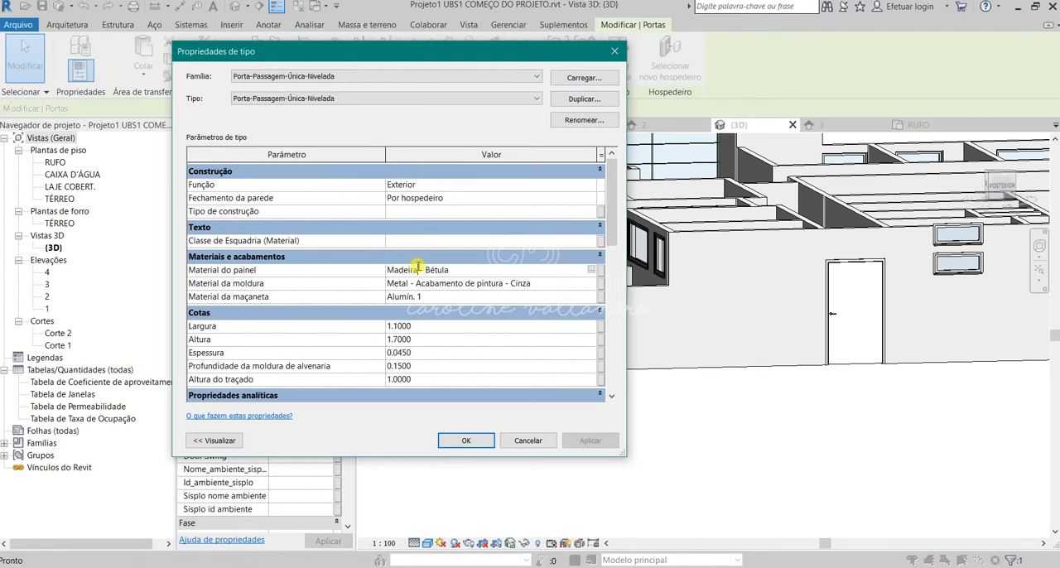
click(592, 272)
click(591, 270)
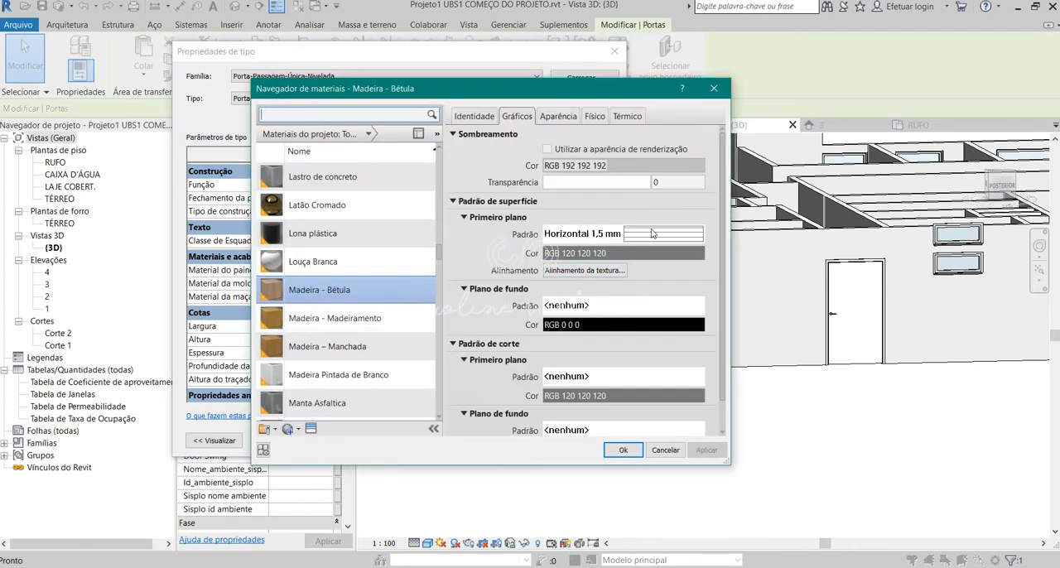
Browse the foreground surface fill patterns for Madeira - Bétula, keep Horizontal 1,5 mm, and confirm the material and type properties.
click(652, 234)
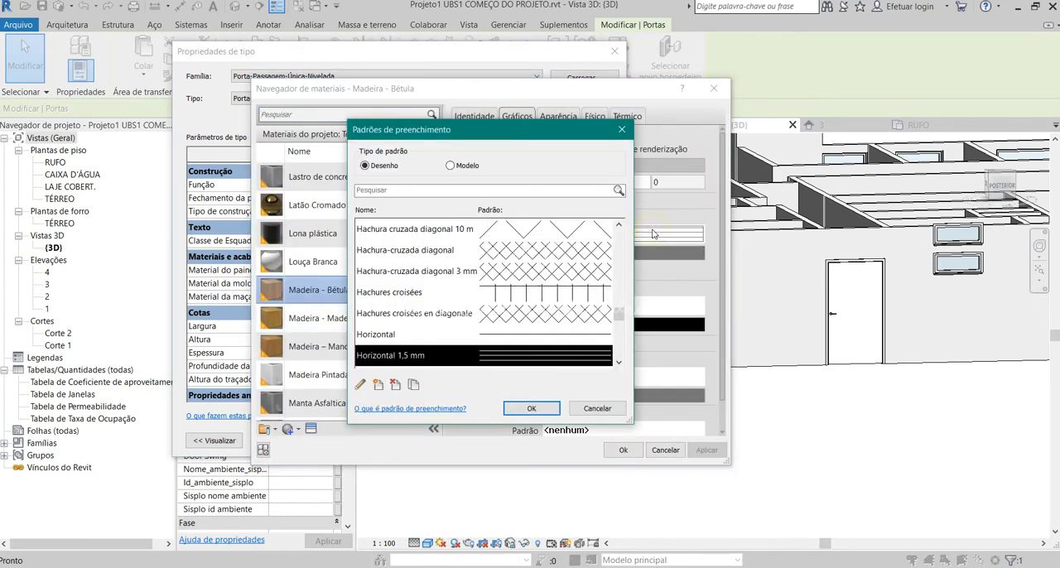
click(622, 131)
click(652, 237)
click(622, 130)
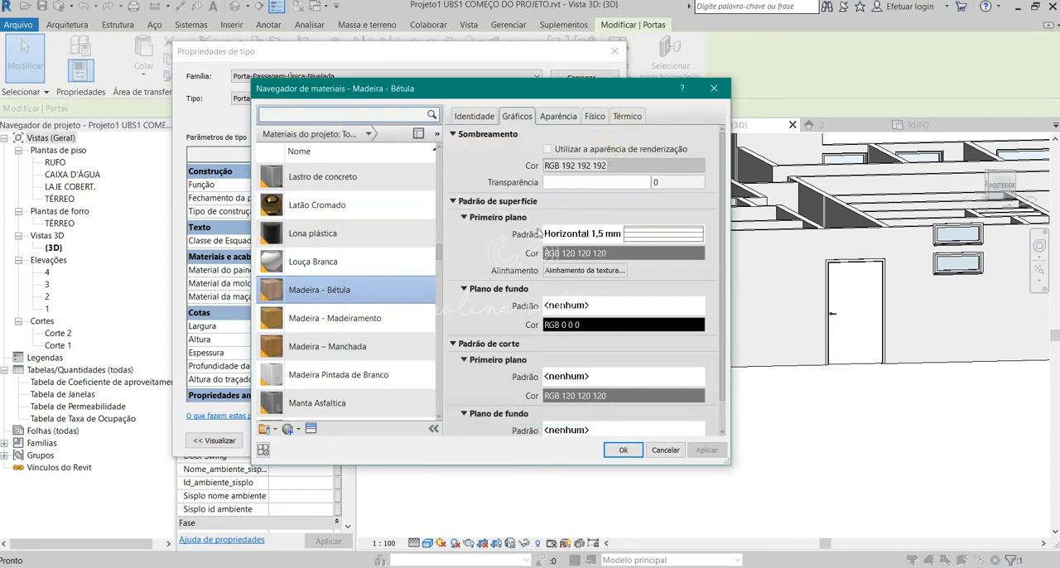
click(652, 240)
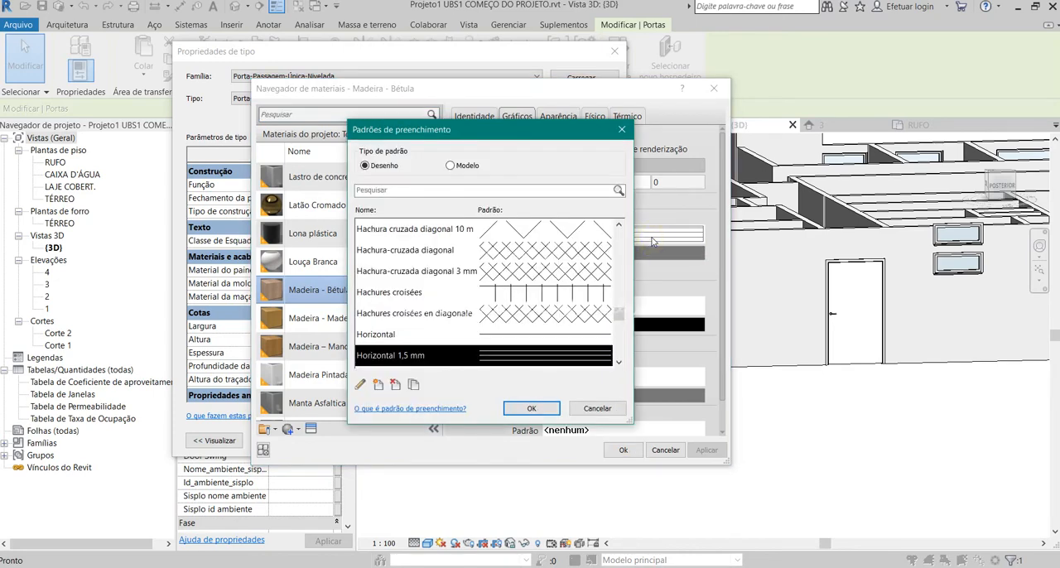
scroll(536, 335, down, 2)
scroll(543, 318, down, 1)
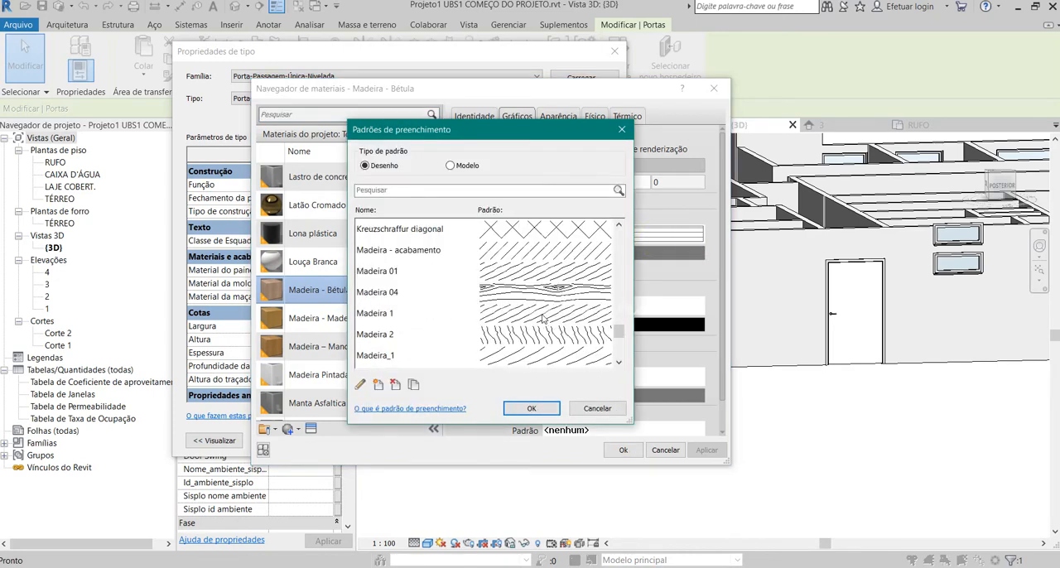
scroll(563, 283, up, 4)
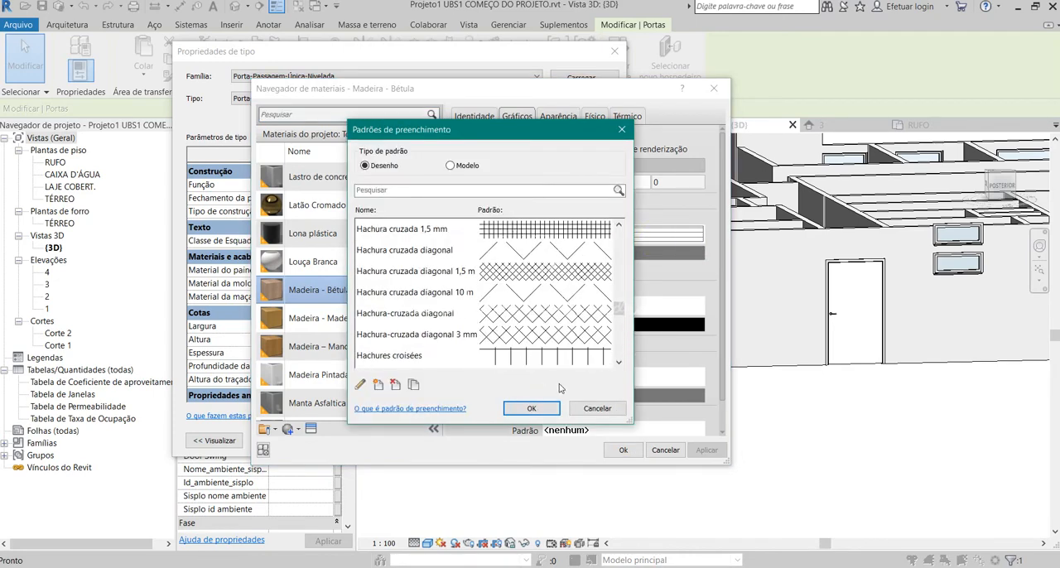
click(547, 408)
click(624, 450)
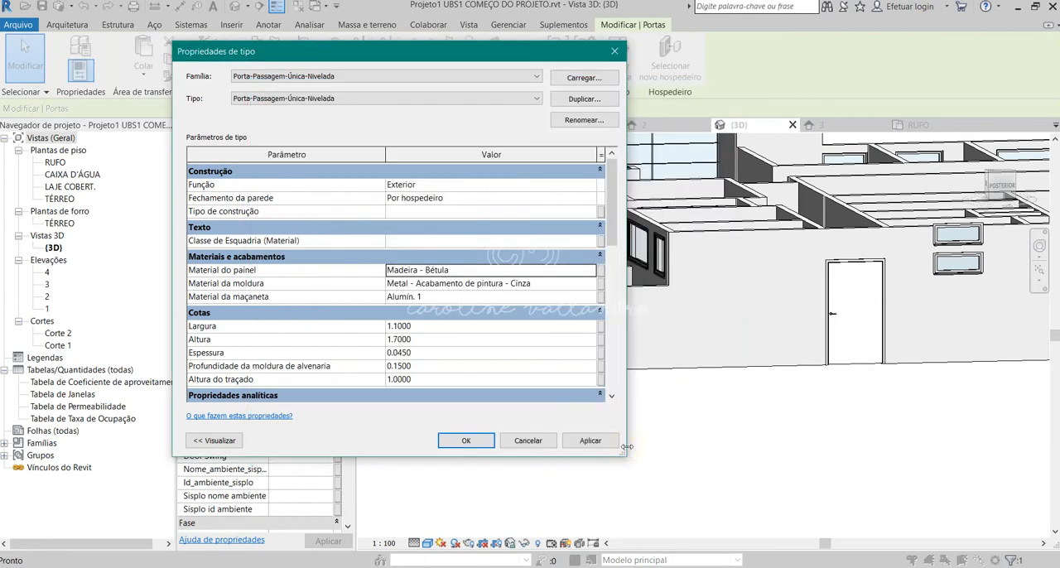
click(466, 441)
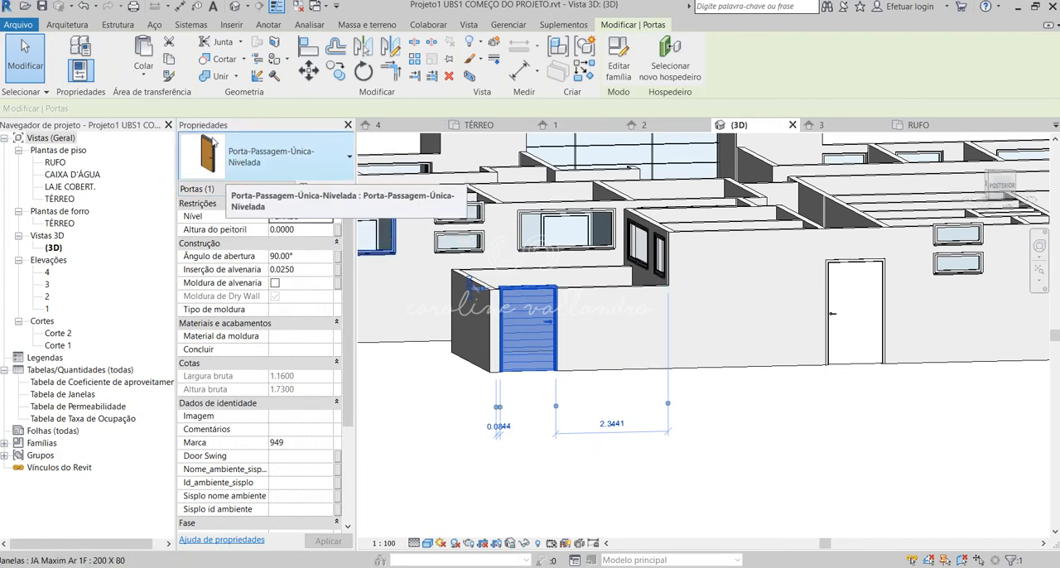
Open the Porta-Passagem-Única-Nivelada family for editing from the door in the low wall.
click(727, 477)
click(515, 295)
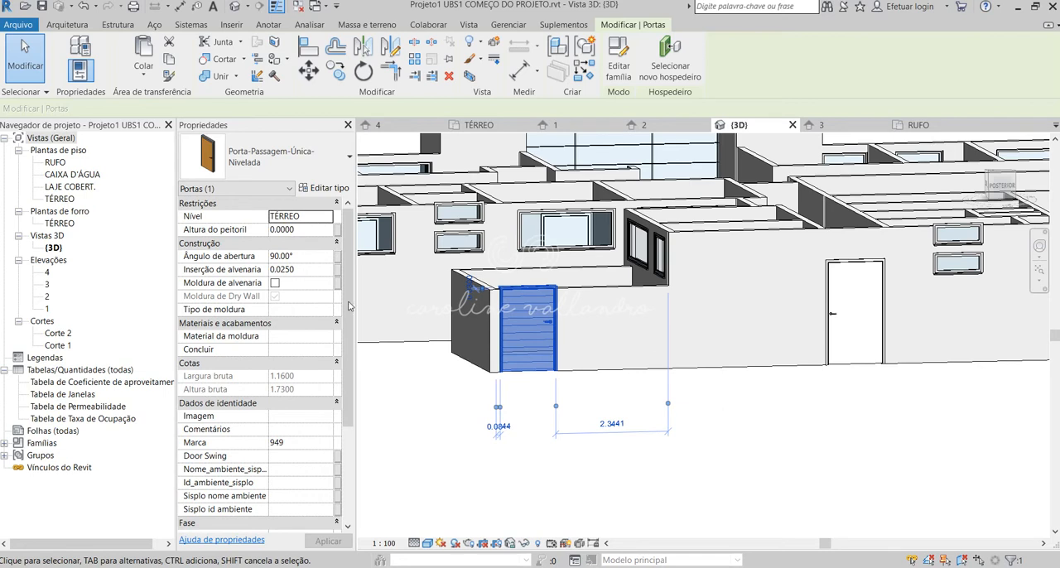
click(537, 298)
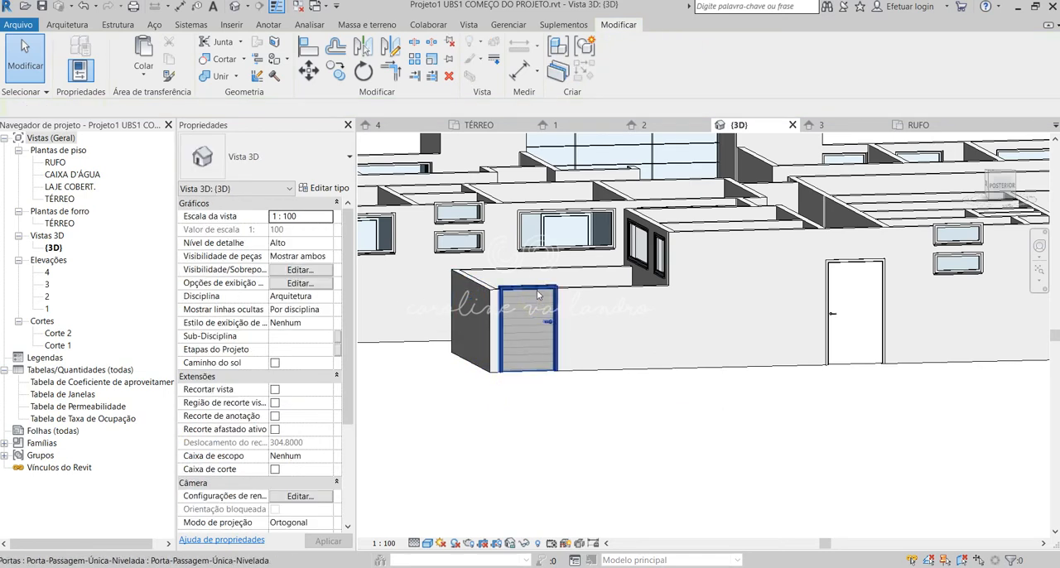
click(537, 286)
double_click(537, 285)
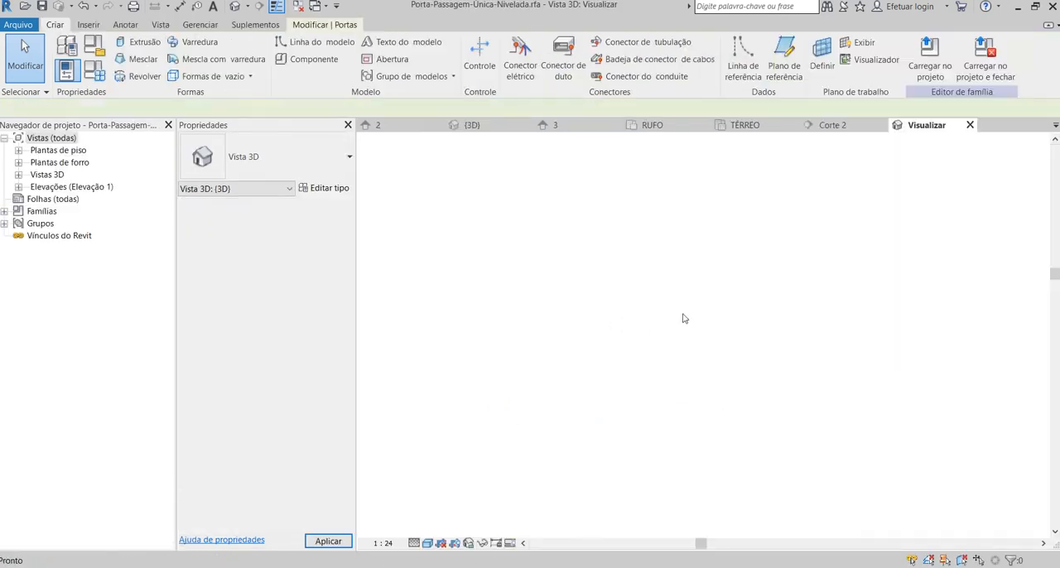
Delete the outer and inner frame sweeps around the door panel, and the opening cut, from the family.
click(725, 152)
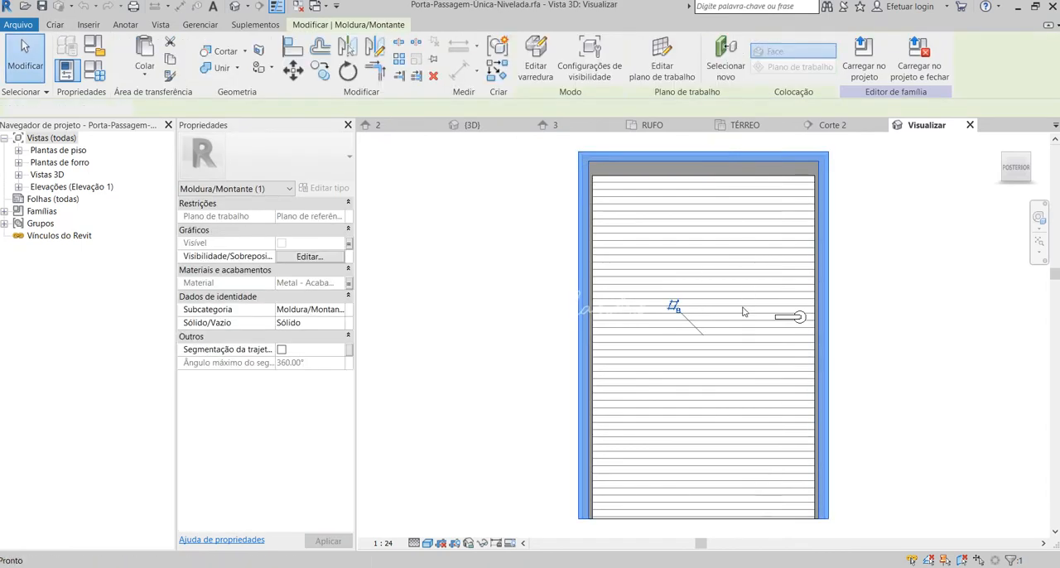
click(733, 159)
key(Delete)
click(734, 169)
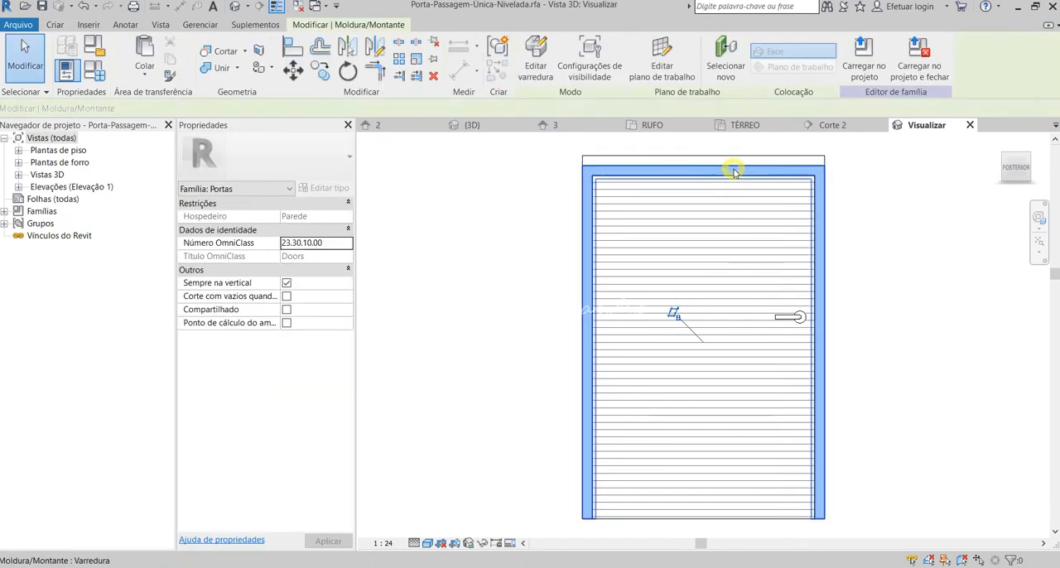
key(Delete)
click(718, 158)
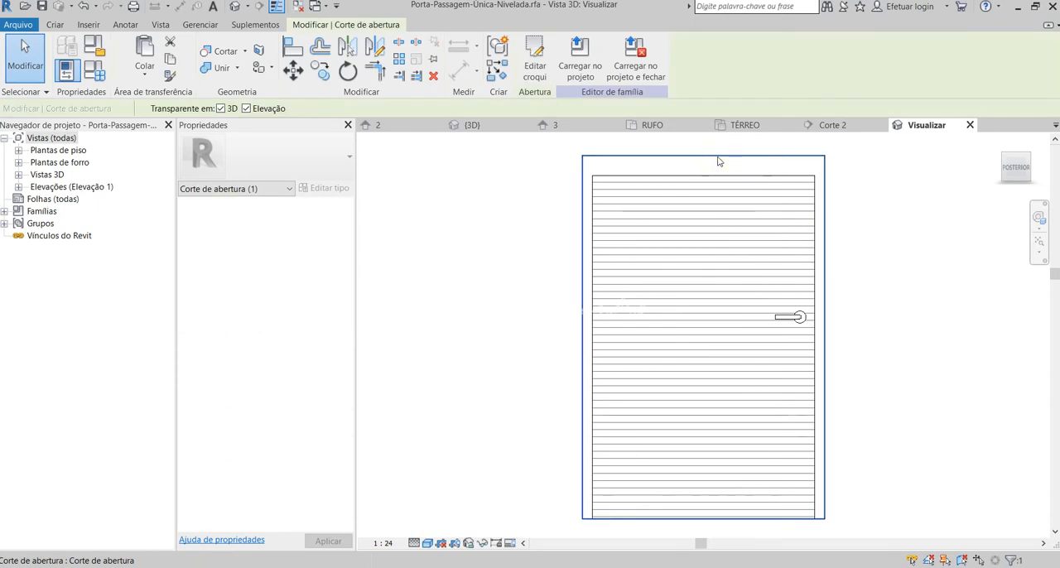
Load the edited door family into the UBS1 project, overwriting the existing version.
click(835, 357)
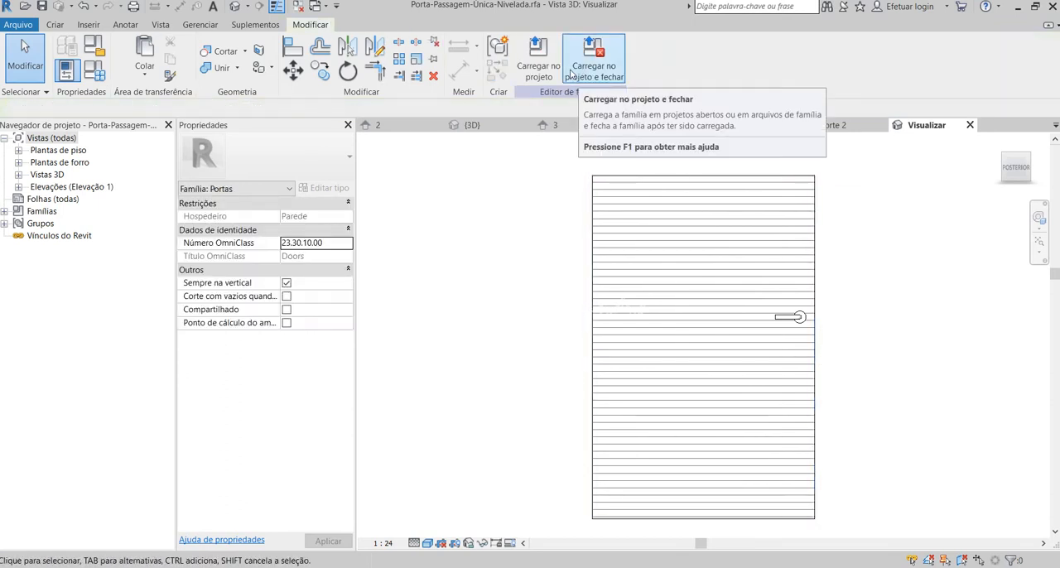
click(539, 77)
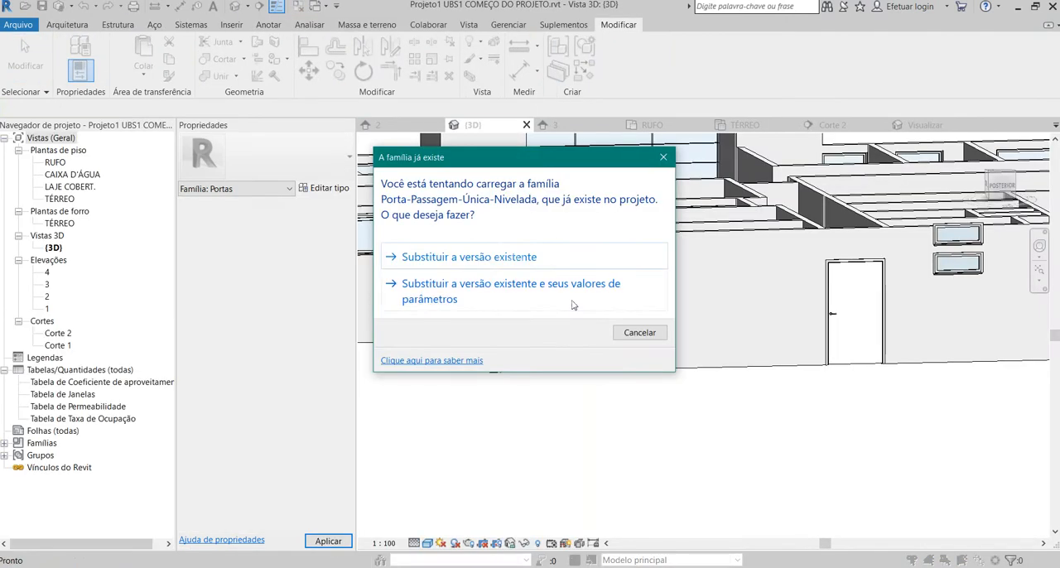
click(497, 259)
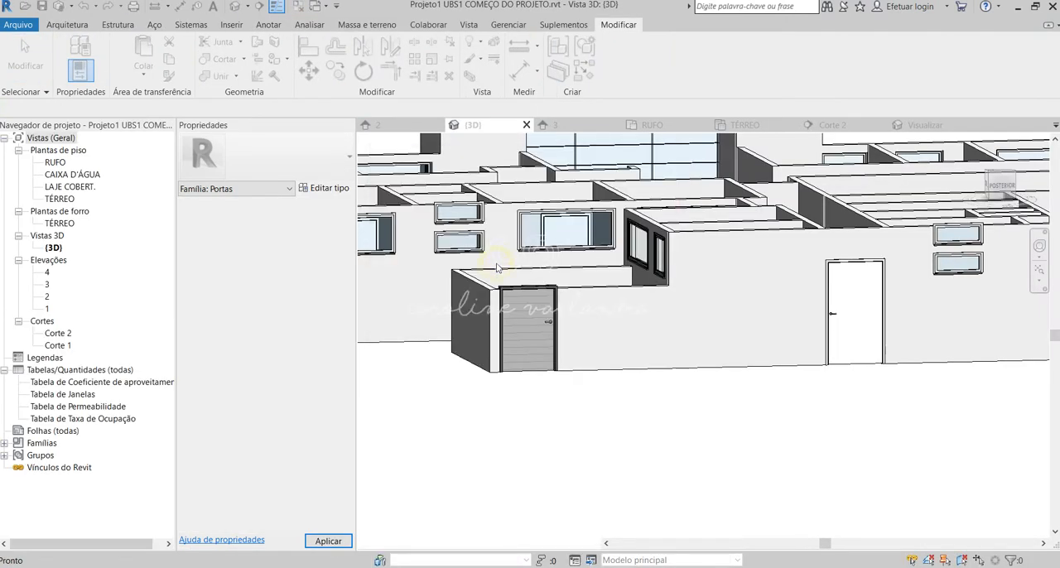
Examine the Porta-Passagem-Única-Nivelada door of the cistern enclosure in the 3D view and in the TÉRREO floor plan.
key(Escape)
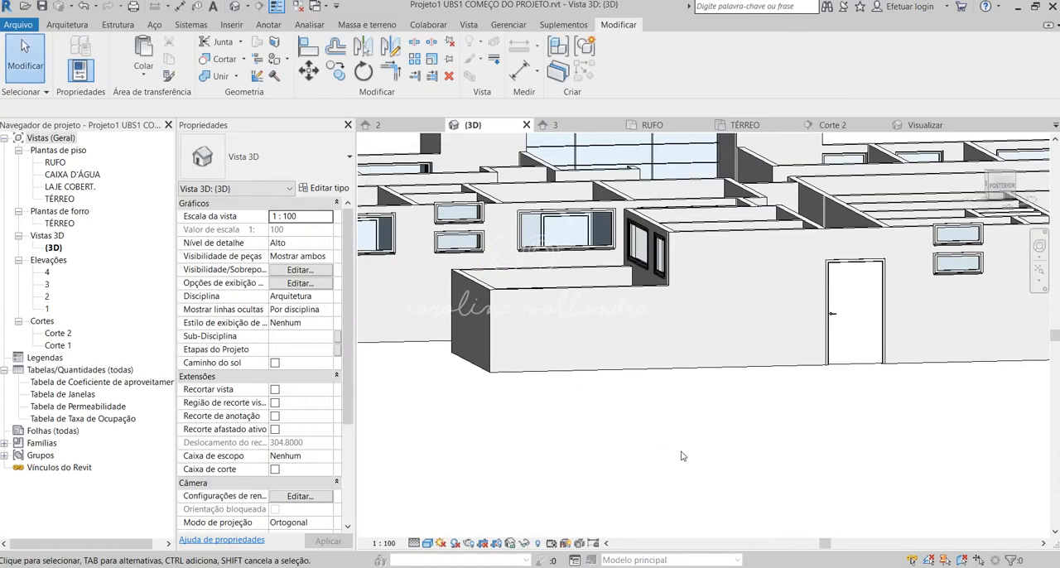
shift+middle_drag(637, 396, 930, 387)
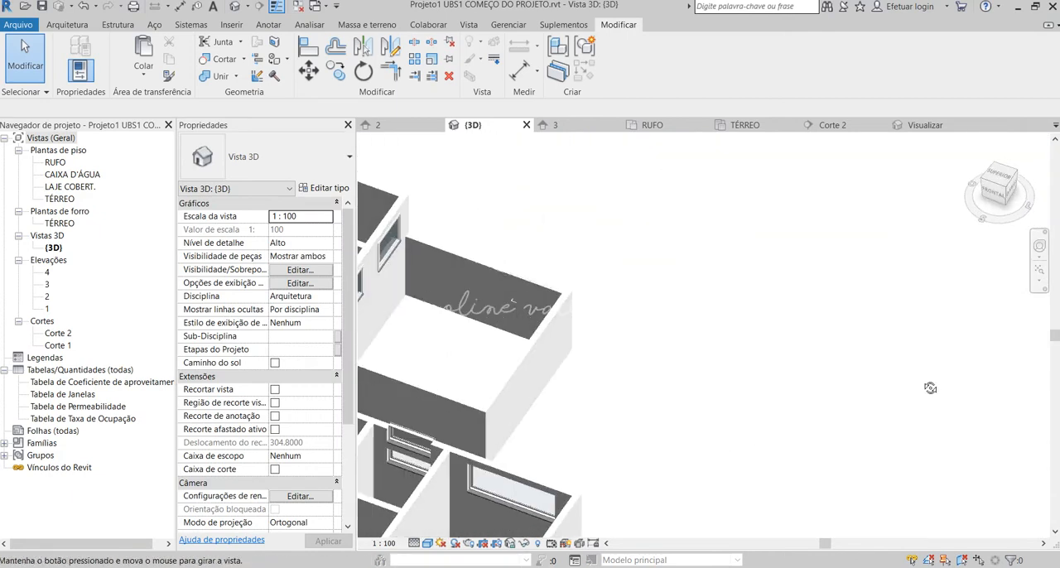
click(521, 283)
shift+middle_drag(614, 317, 559, 337)
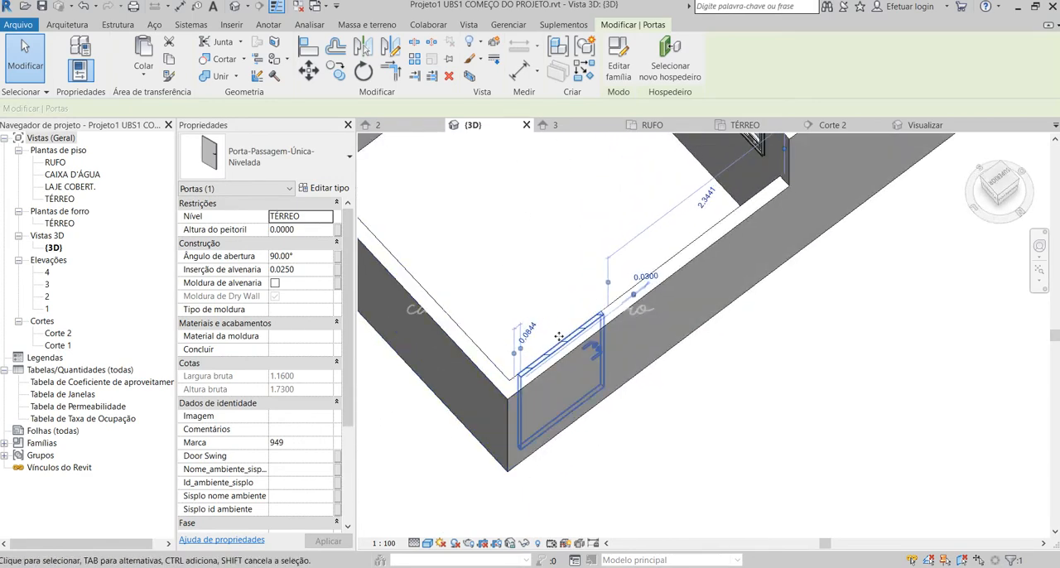
double_click(60, 200)
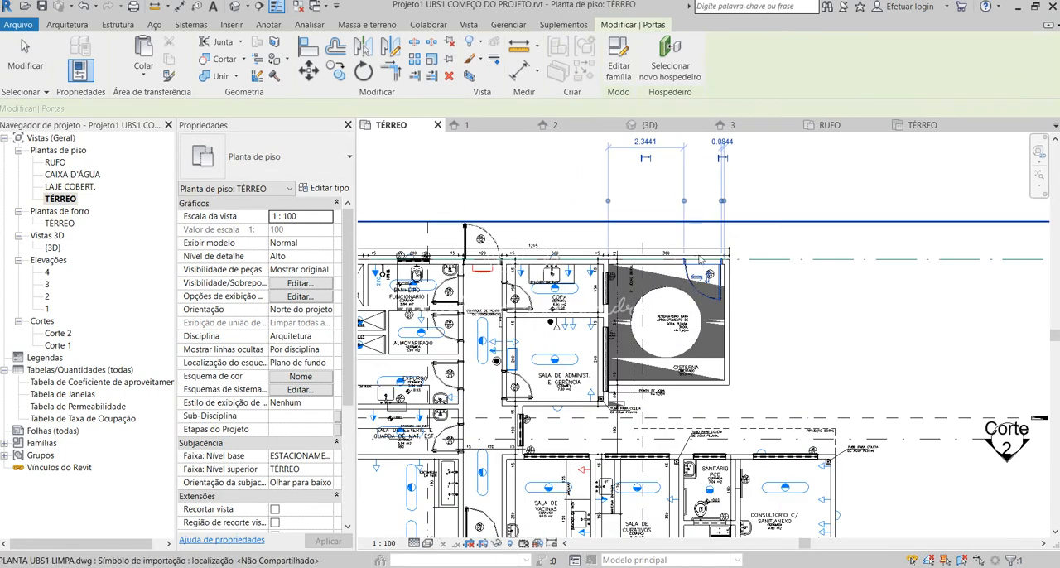
scroll(700, 260, up, 4)
key(Escape)
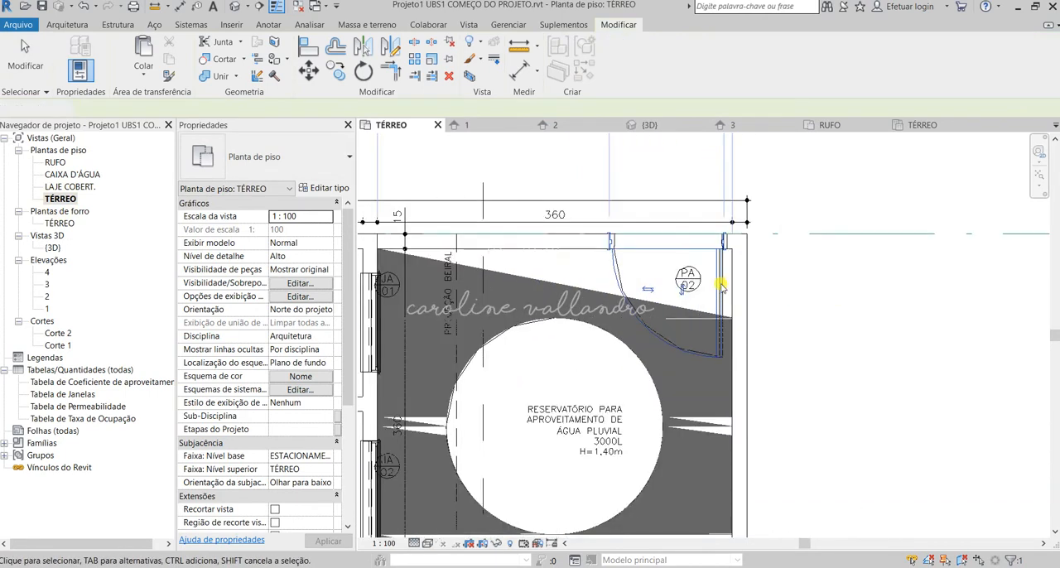
click(720, 286)
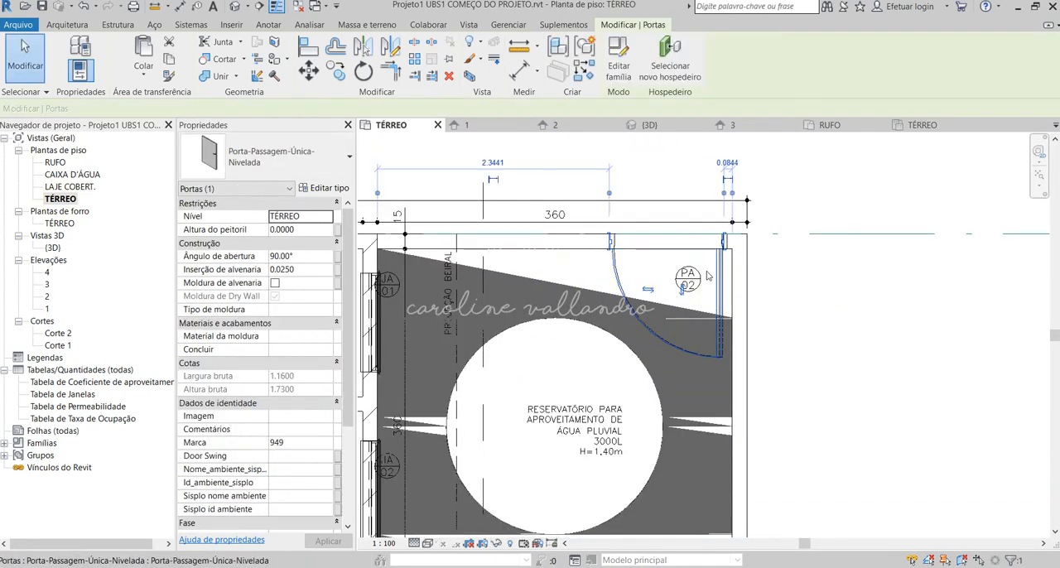
key(Escape)
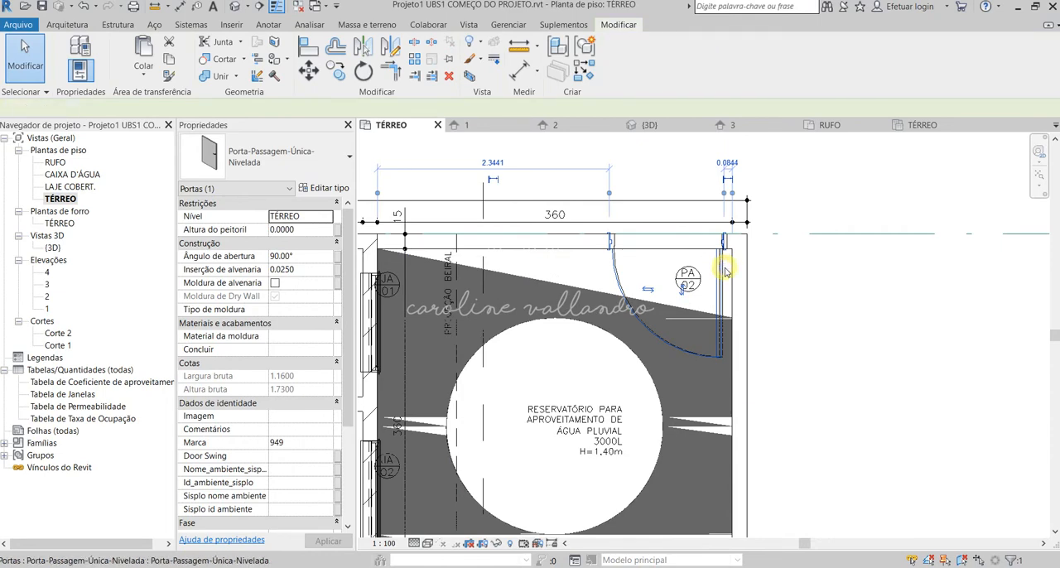
key(Escape)
scroll(797, 279, down, 3)
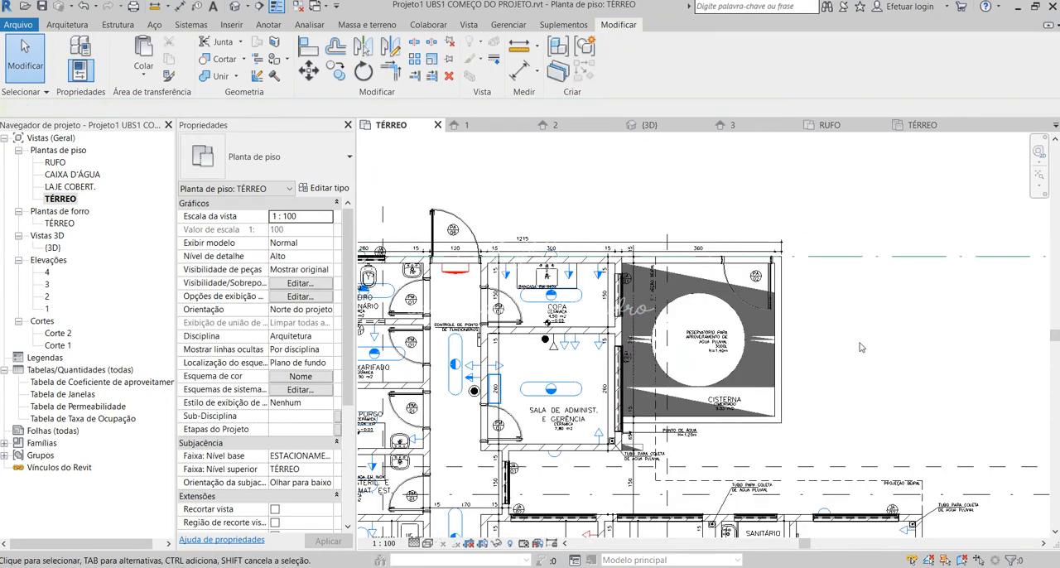
Flip the cistern door's facing in the TÉRREO plan so it swings outside the enclosure, and check it in the 3D view.
click(768, 282)
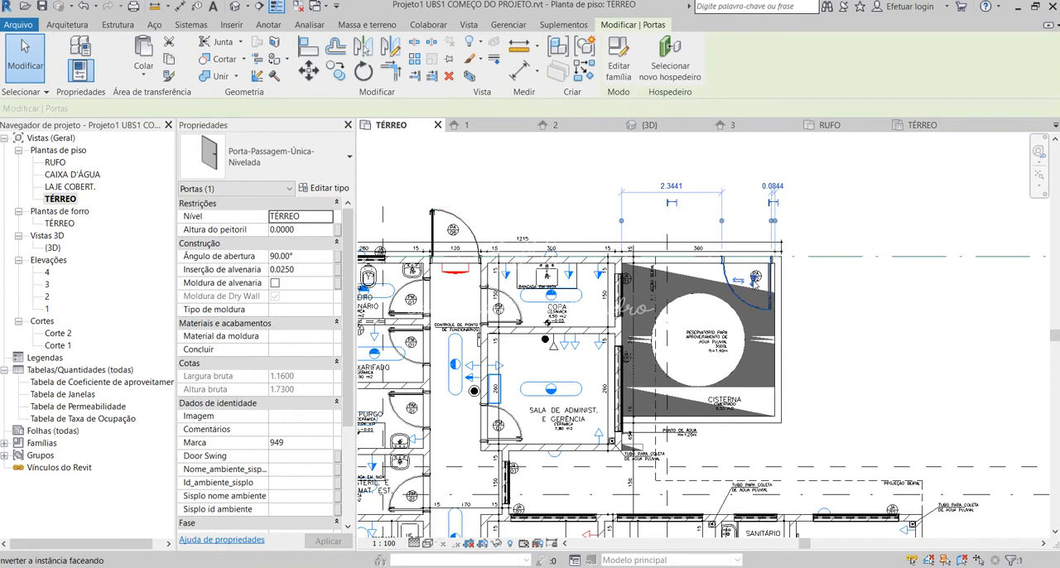
click(740, 281)
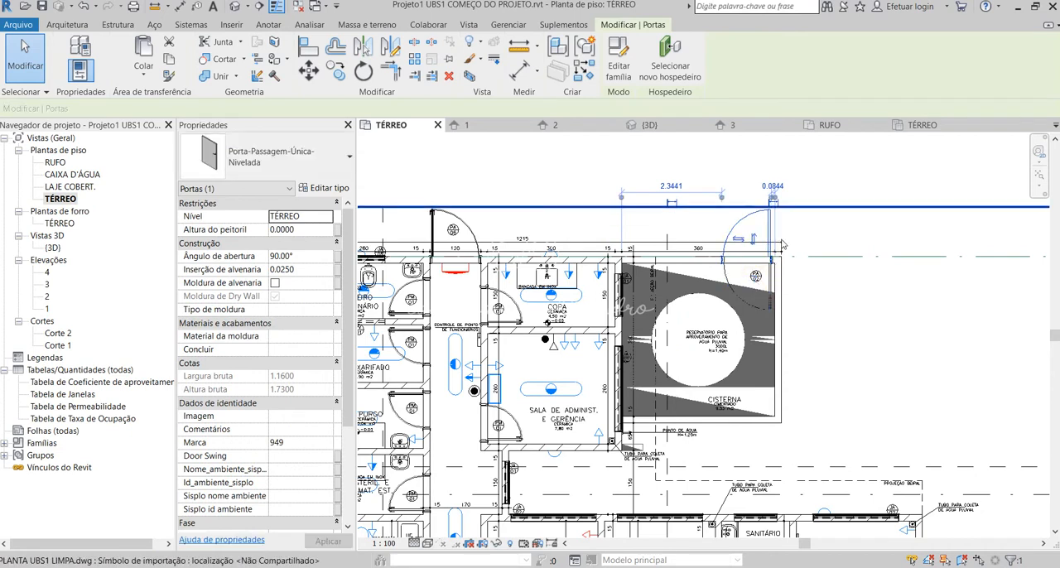
click(851, 315)
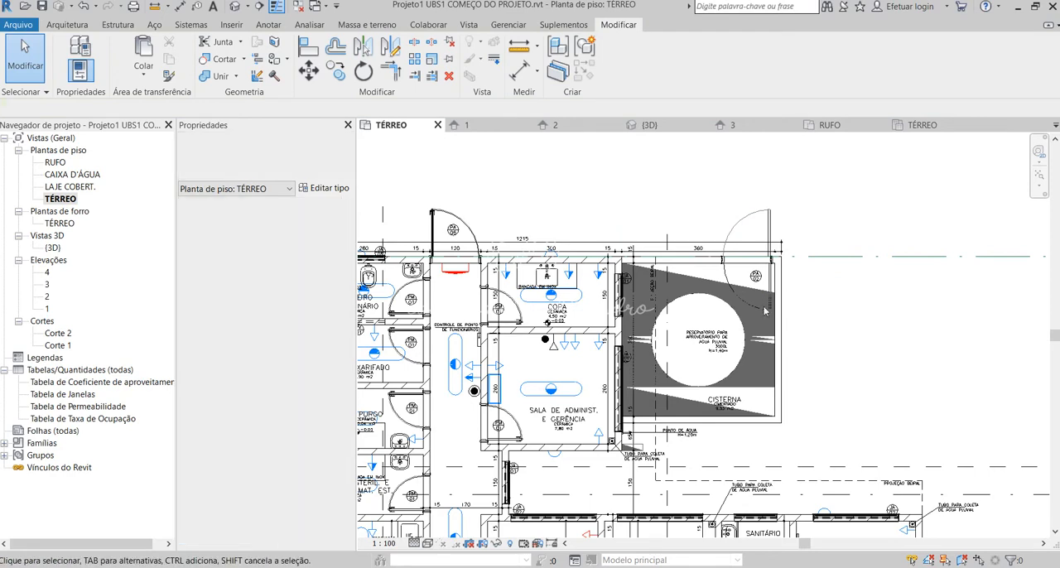
click(235, 7)
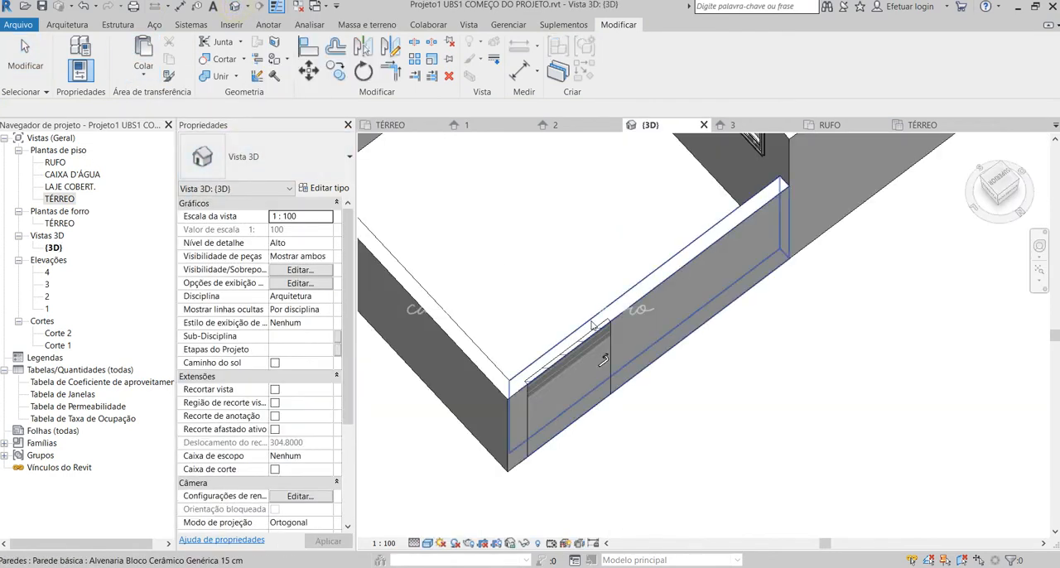
scroll(624, 443, up, 4)
shift+middle_drag(624, 443, 594, 482)
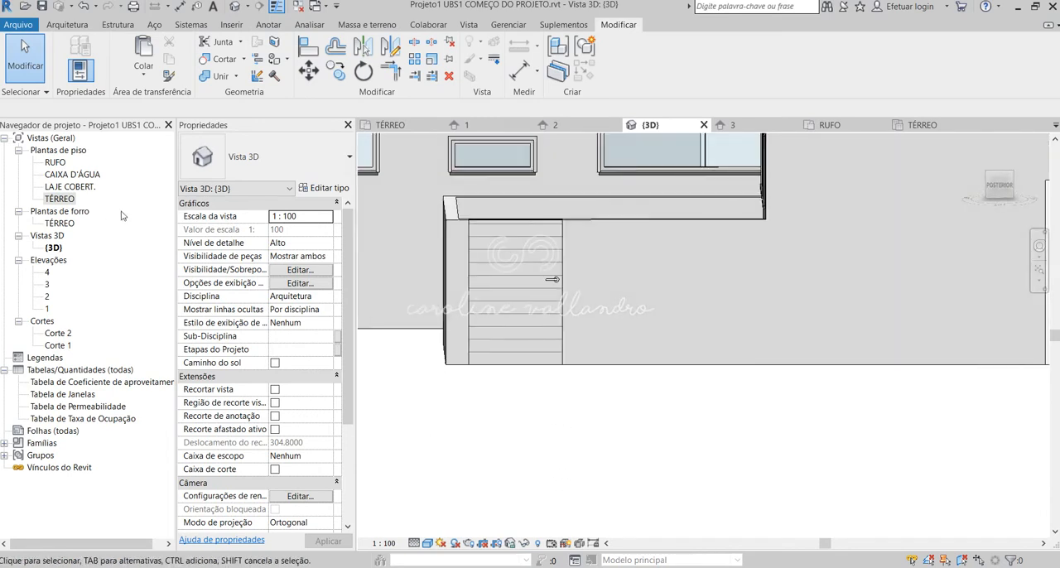
Look through elevations 1, 4 and 3 to check the cistern door and the neighbouring openings on the facade.
double_click(48, 309)
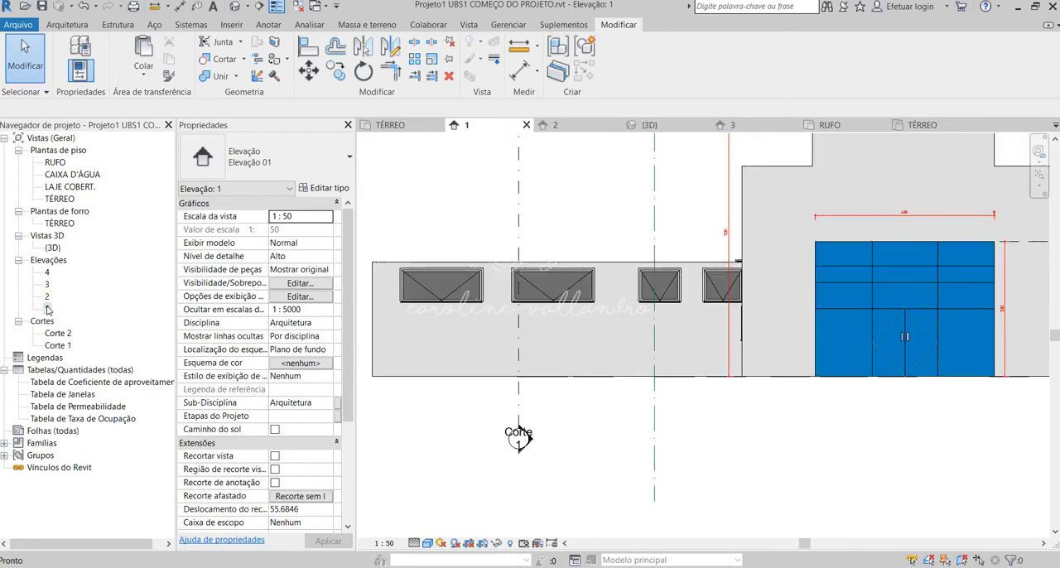
click(49, 273)
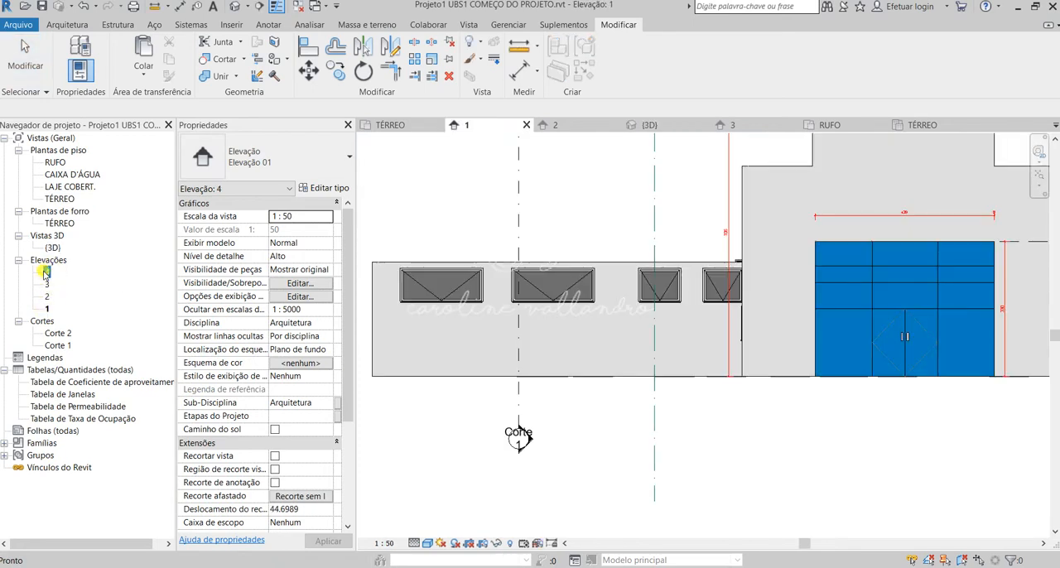
double_click(47, 274)
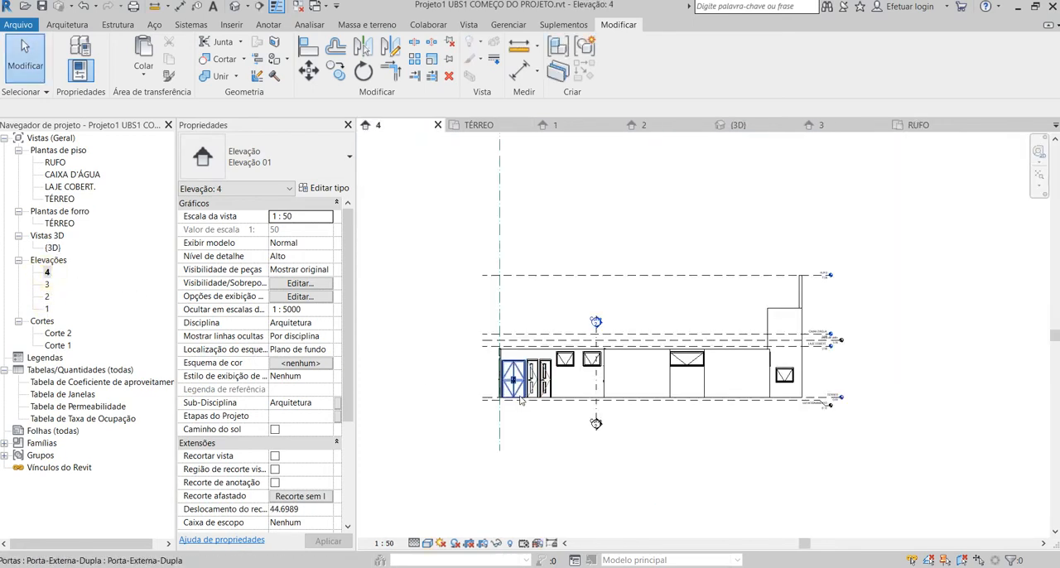
double_click(48, 308)
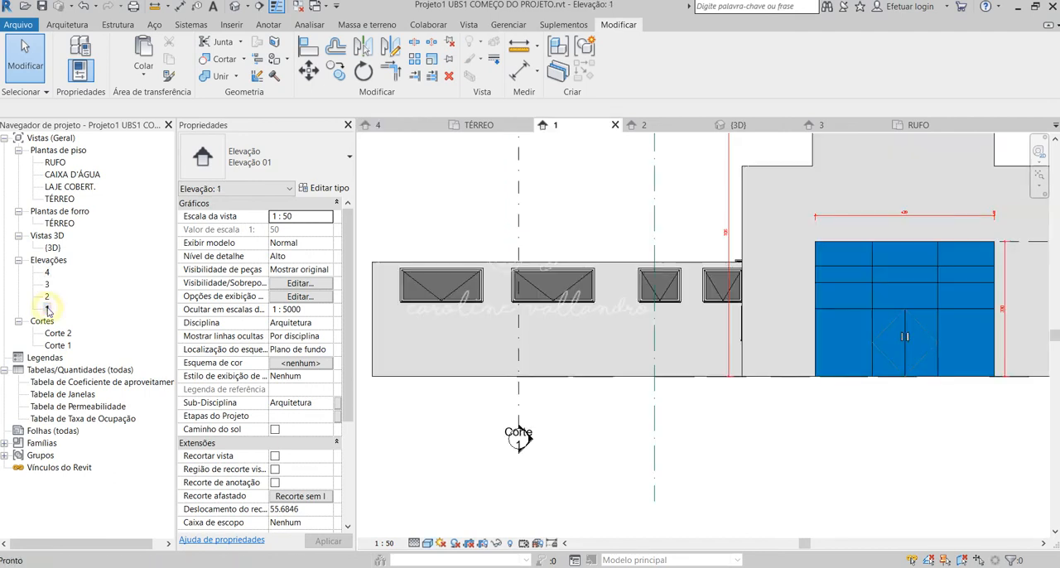
scroll(564, 351, down, 4)
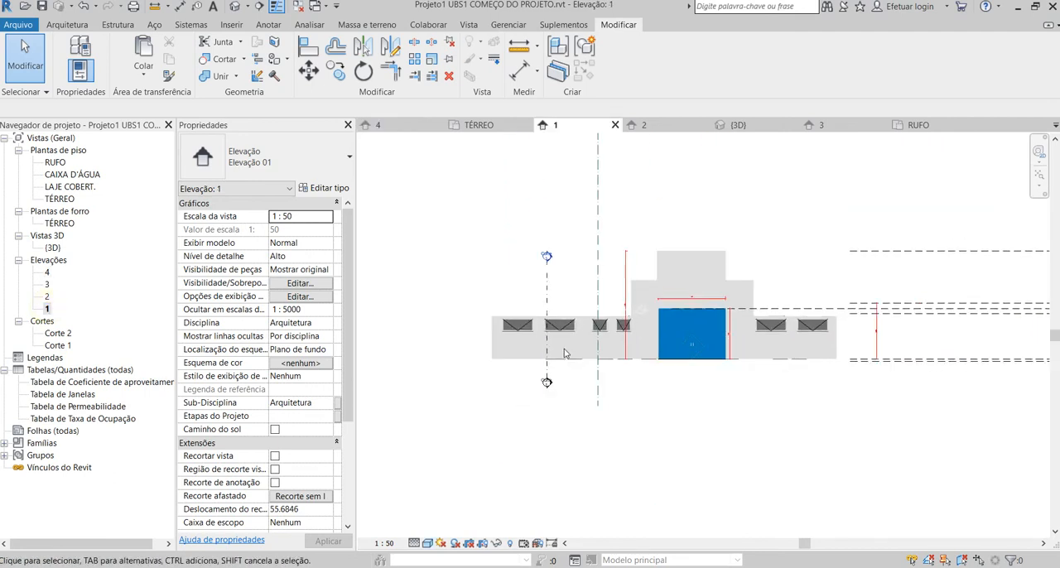
double_click(47, 285)
scroll(478, 453, up, 4)
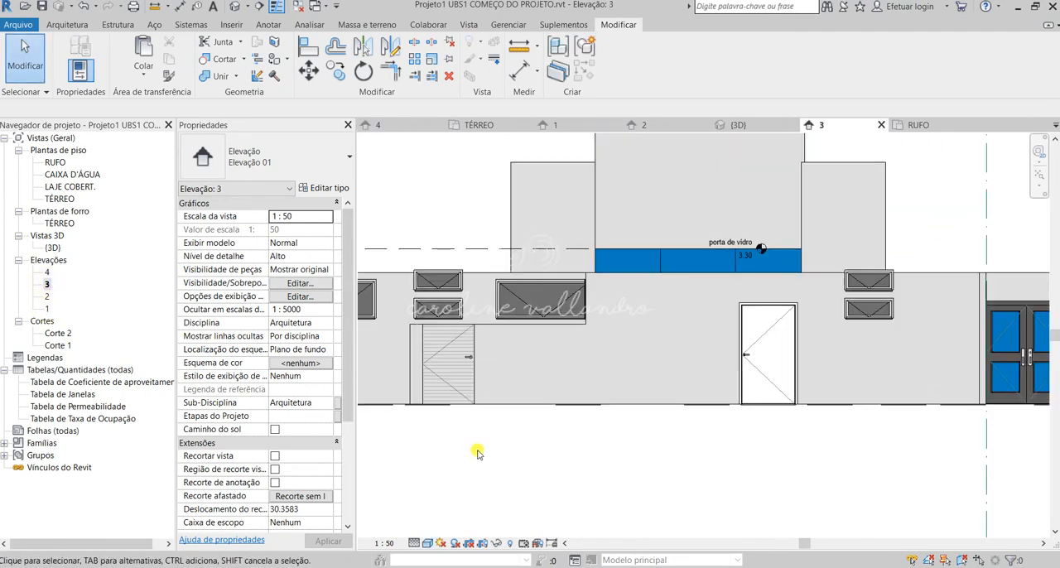
scroll(564, 416, down, 2)
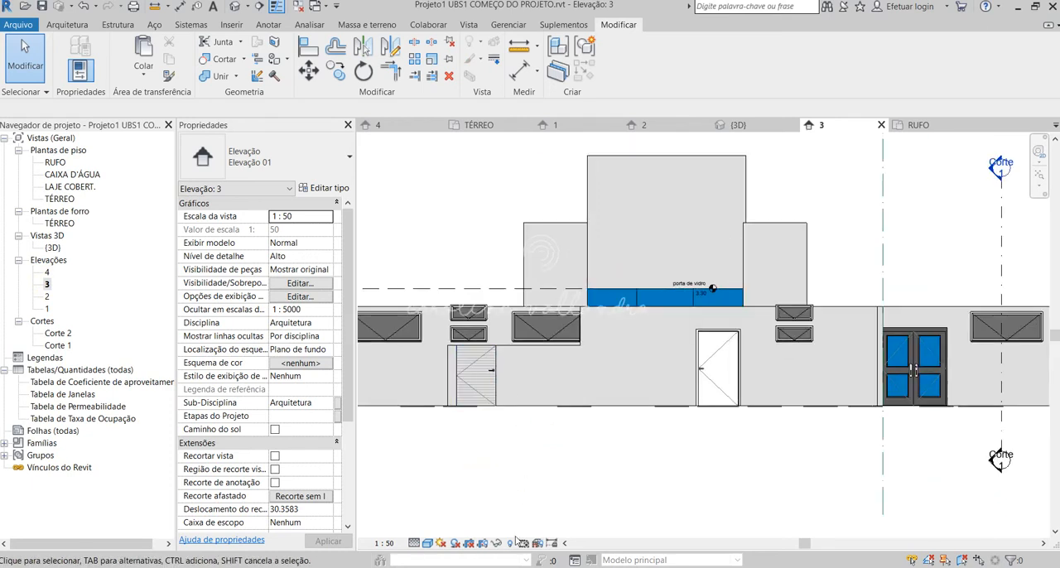
scroll(762, 460, down, 2)
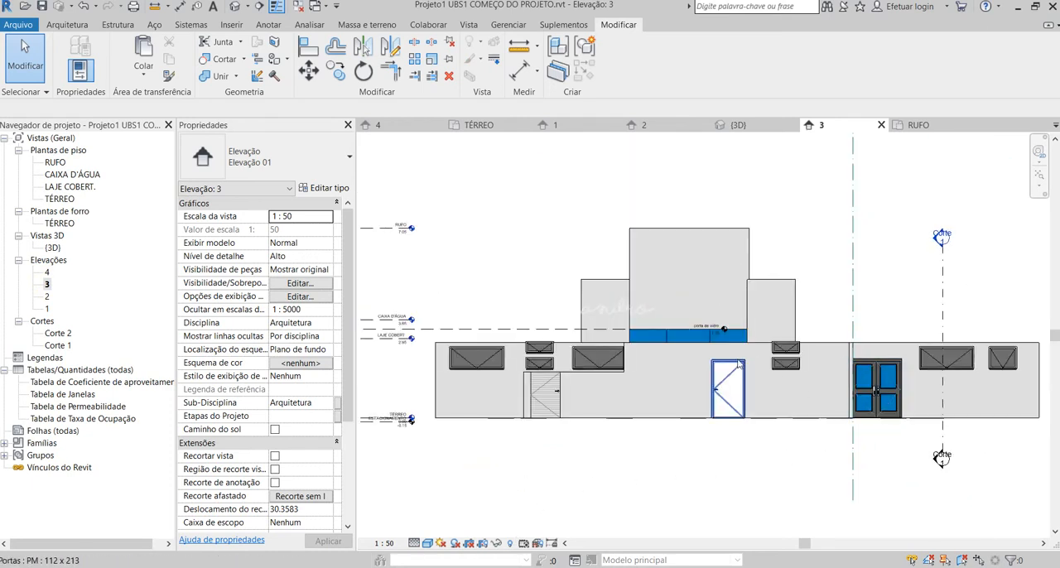
Examine the doors and windows on all sides of the building in the 3D view.
click(235, 6)
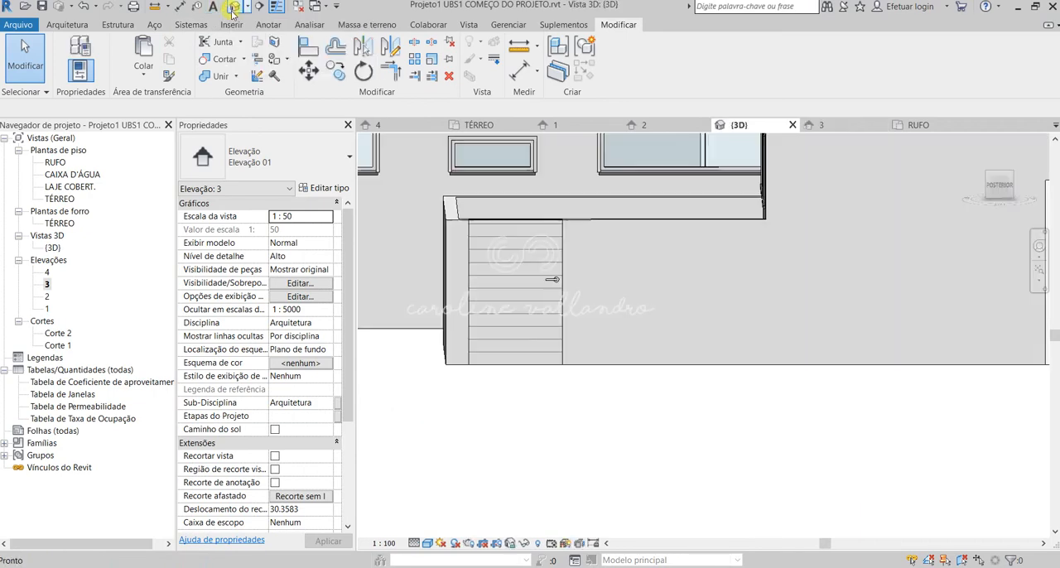
shift+middle_drag(755, 399, 691, 492)
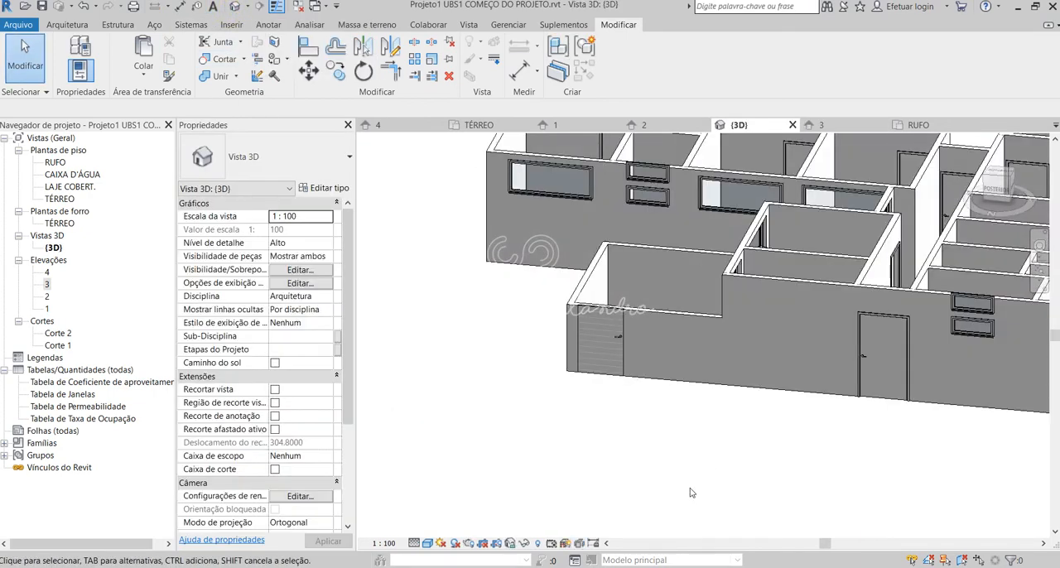
shift+middle_drag(612, 409, 605, 432)
scroll(511, 376, down, 3)
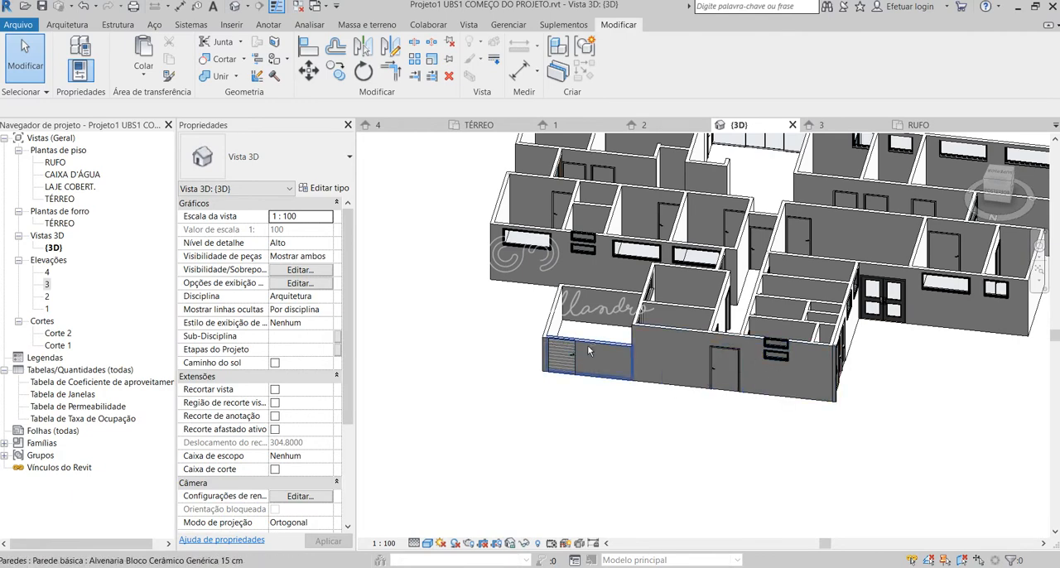
shift+middle_drag(587, 344, 717, 461)
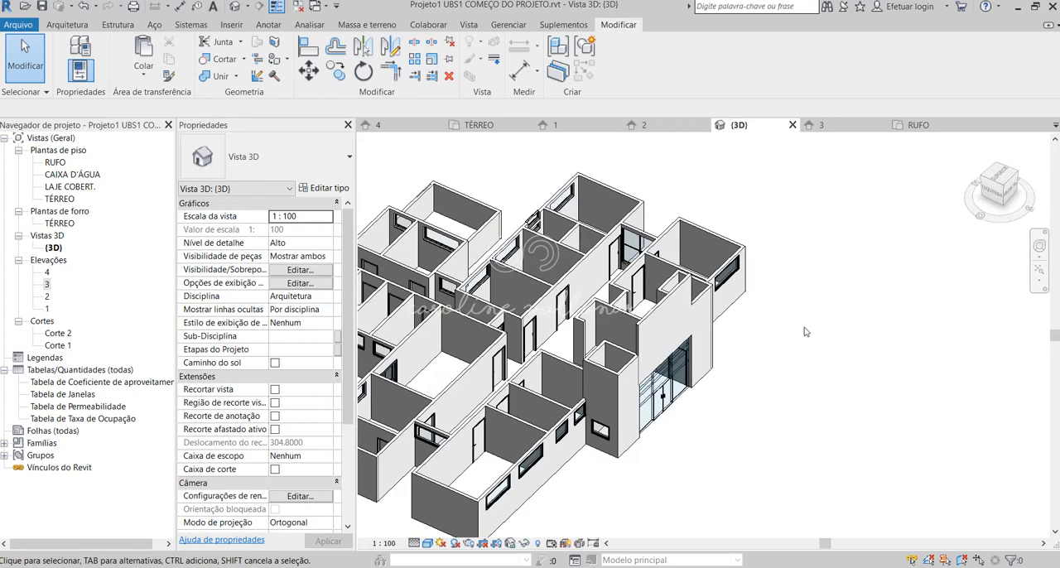
shift+middle_drag(803, 332, 750, 382)
shift+middle_drag(778, 339, 584, 354)
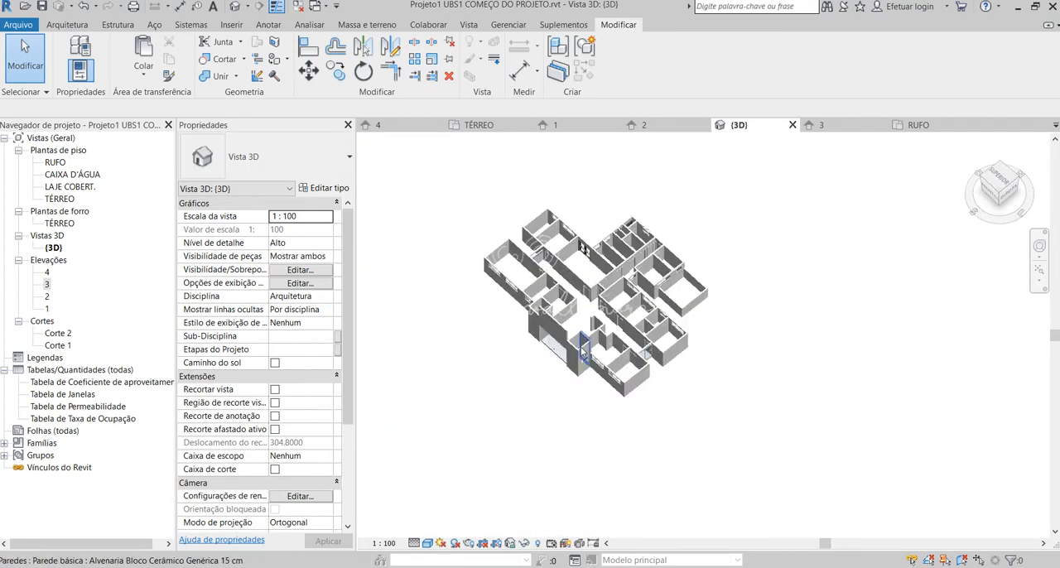
Select the large Janela-toldo-simples window between the two side blocks and examine it from the outside in 3D.
scroll(583, 354, up, 5)
click(621, 289)
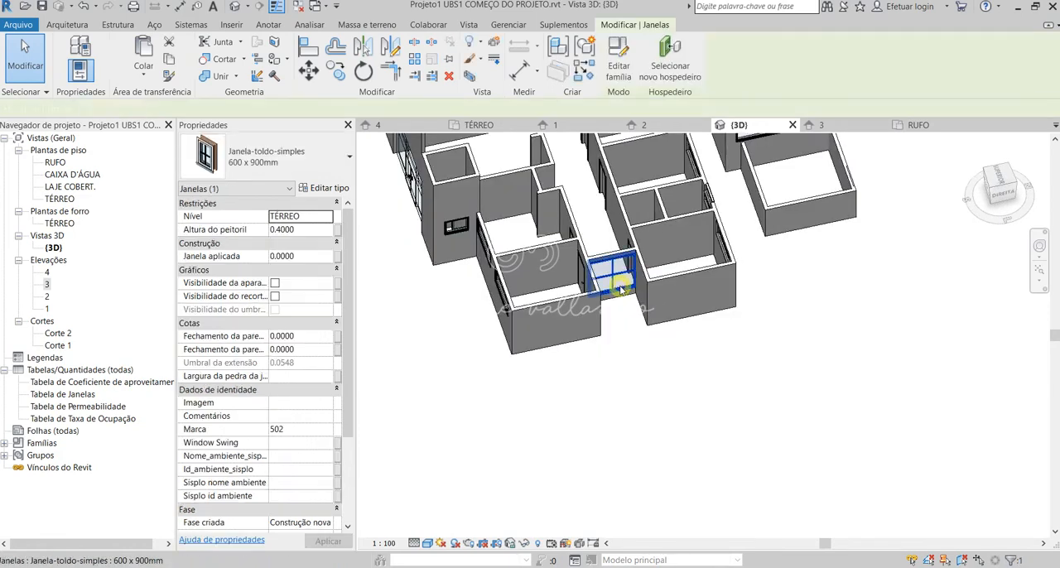
scroll(598, 252, up, 4)
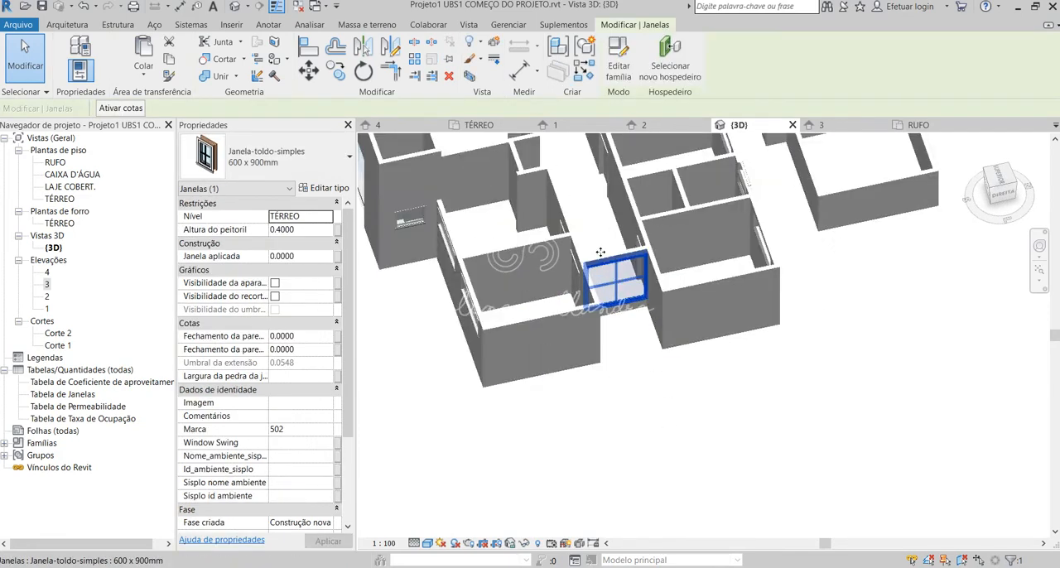
shift+middle_drag(631, 396, 605, 249)
click(667, 448)
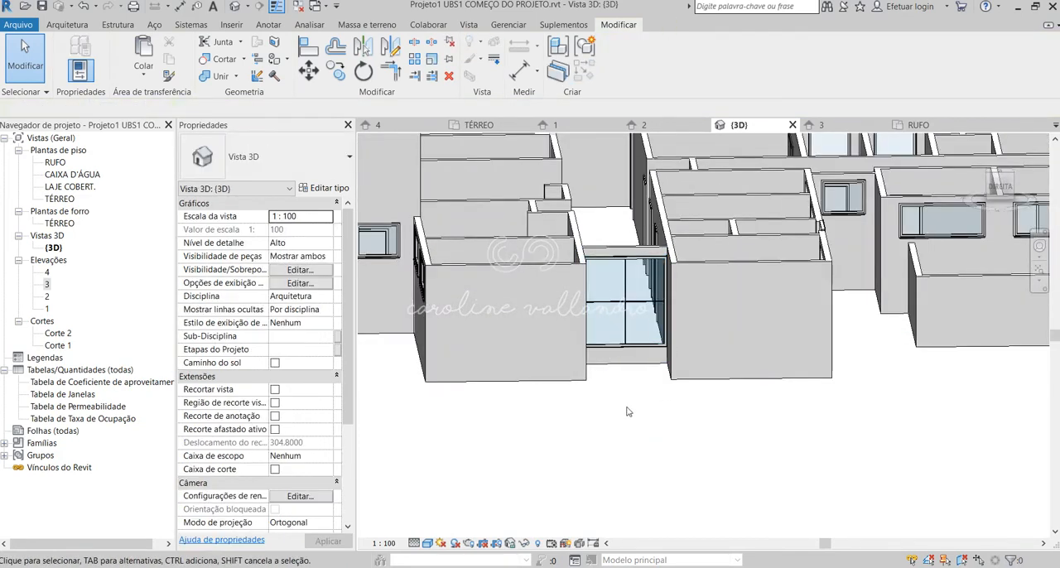
shift+middle_drag(666, 450, 616, 348)
click(616, 347)
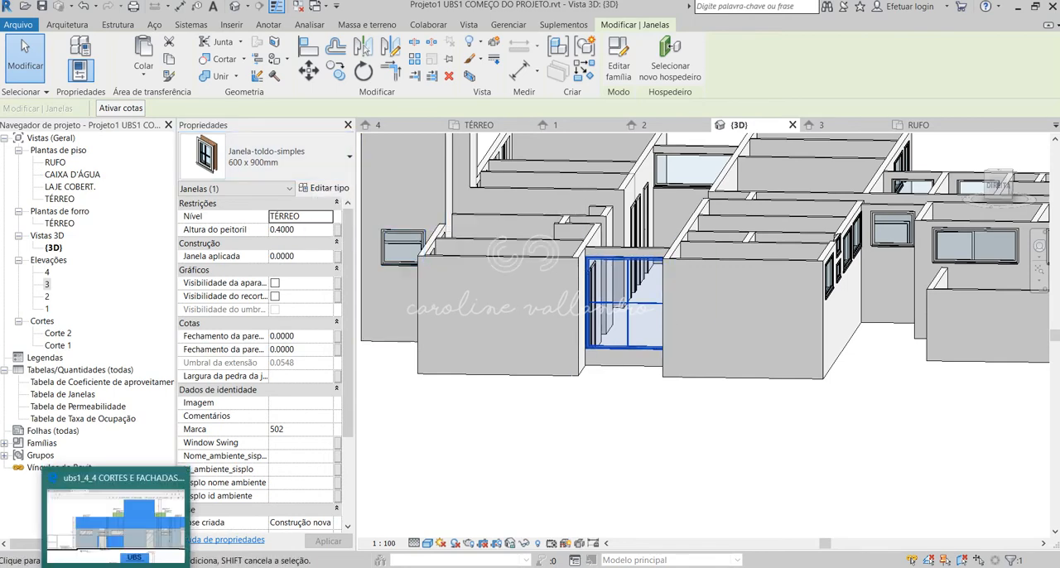
Switch to the ubs1_4_4 CORTES E FACHADAS PDF in the browser, examine the four-pane window in Elevação 02, and return to Revit.
click(117, 565)
scroll(589, 491, down, 3)
scroll(704, 465, up, 2)
scroll(688, 482, up, 2)
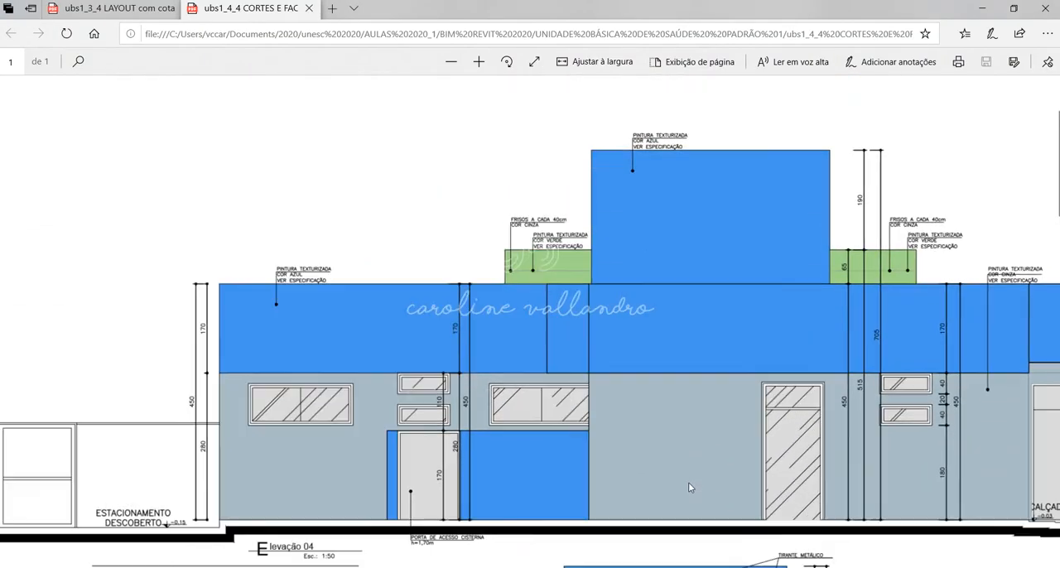
scroll(689, 482, down, 3)
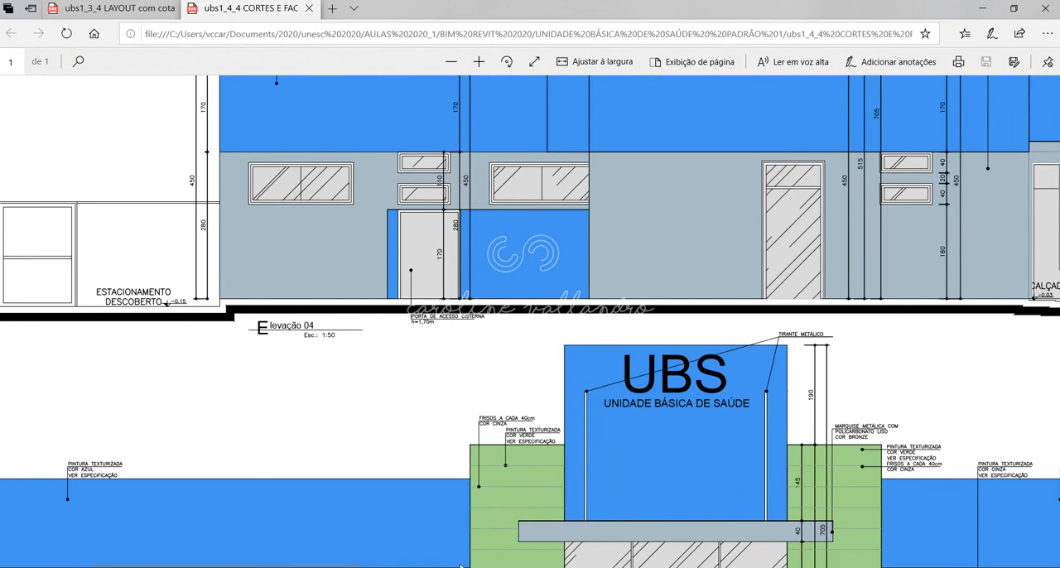
drag(213, 563, 628, 561)
scroll(625, 460, down, 3)
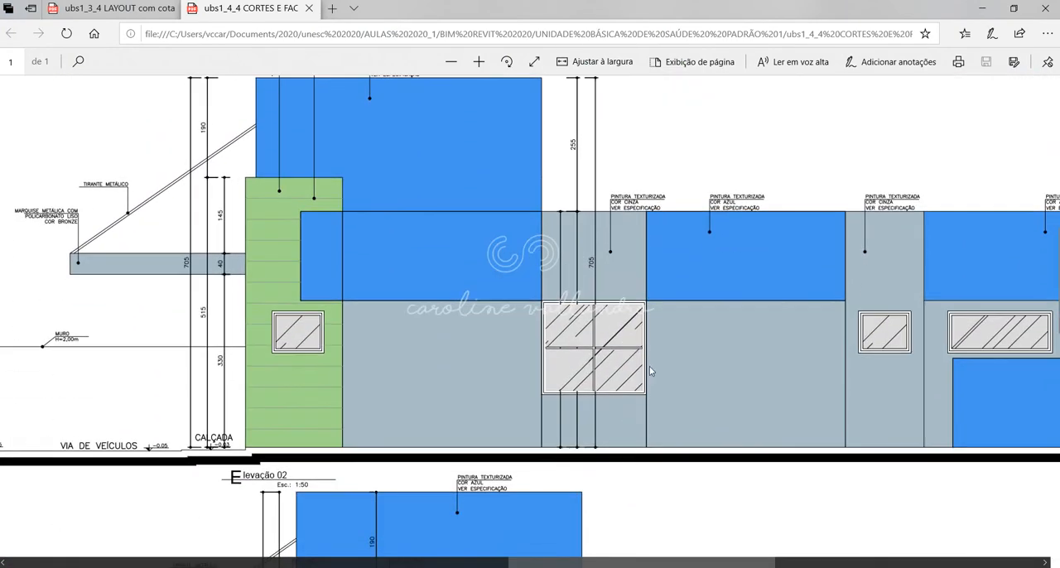
scroll(594, 405, down, 2)
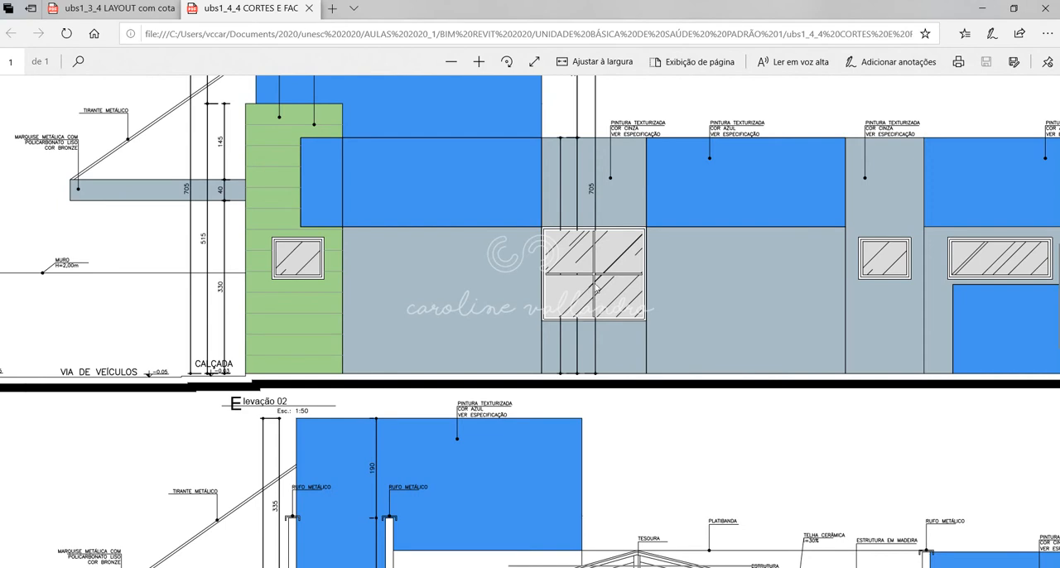
scroll(605, 289, down, 3)
scroll(608, 292, up, 3)
click(633, 514)
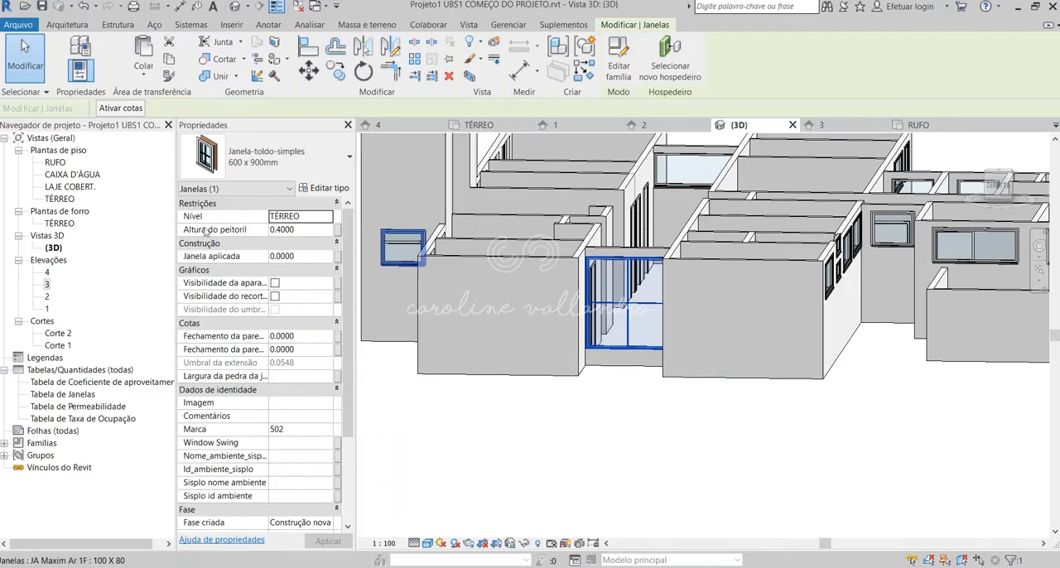
Open the TÉRREO floor plan and locate the selected Janela-toldo-simples window beside the JARDIM area.
double_click(61, 199)
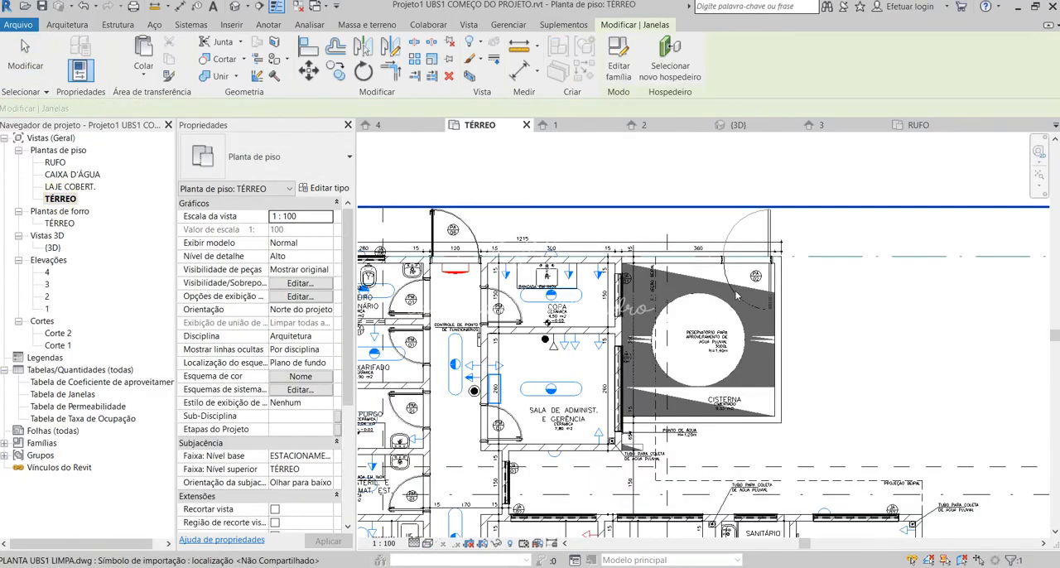
scroll(815, 314, down, 2)
scroll(810, 498, up, 6)
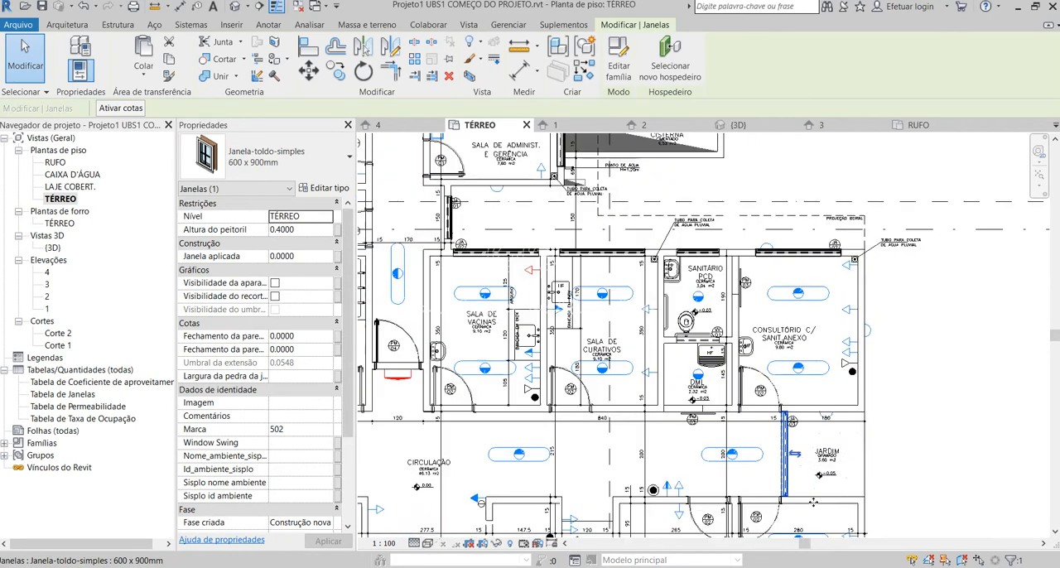
scroll(813, 502, up, 1)
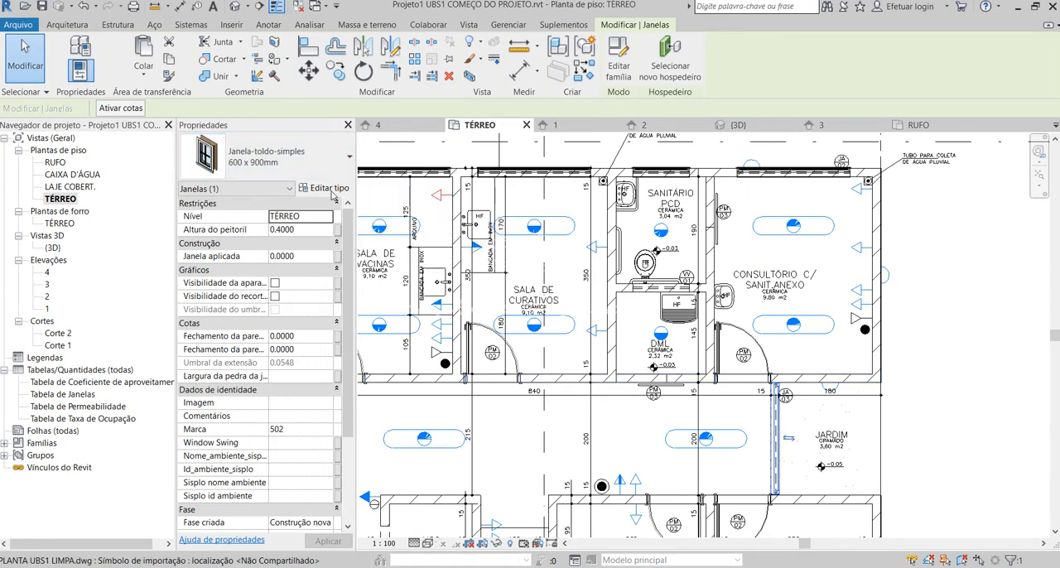
key(Escape)
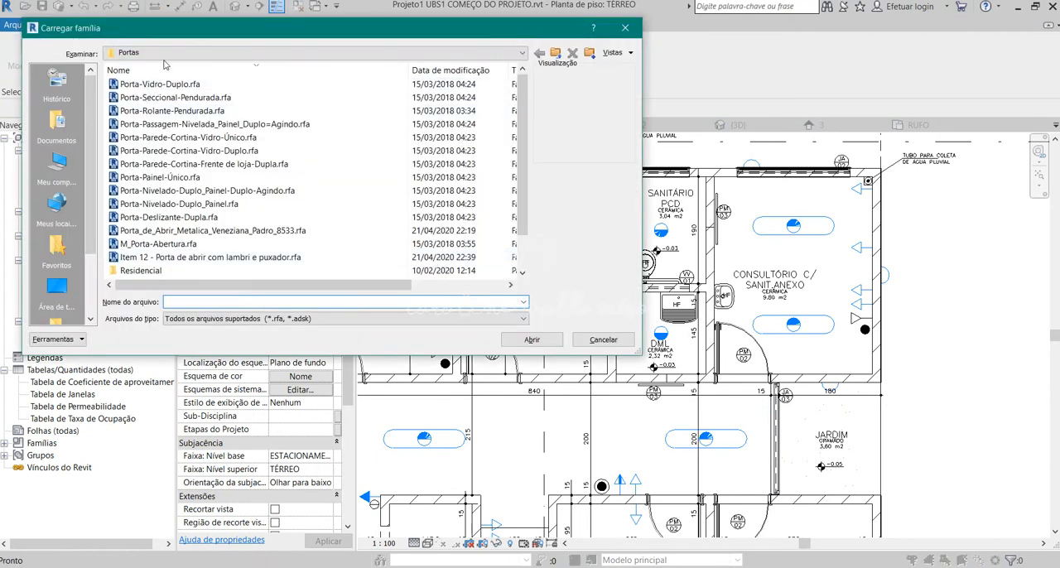
Browse from the Portas folder to the Janelas folder of the Brazil library for loading a family.
click(164, 52)
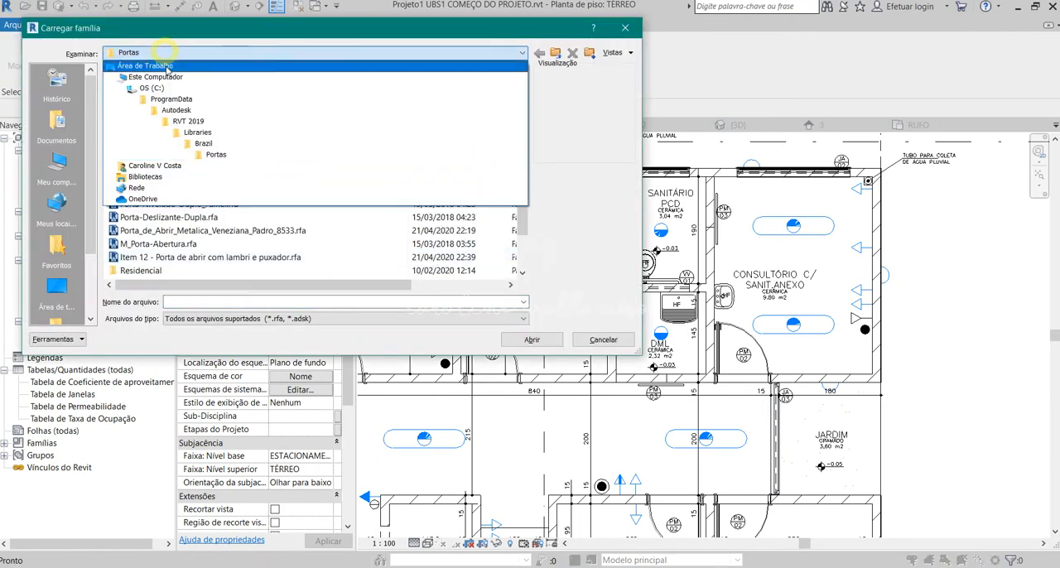
click(193, 145)
scroll(156, 197, down, 4)
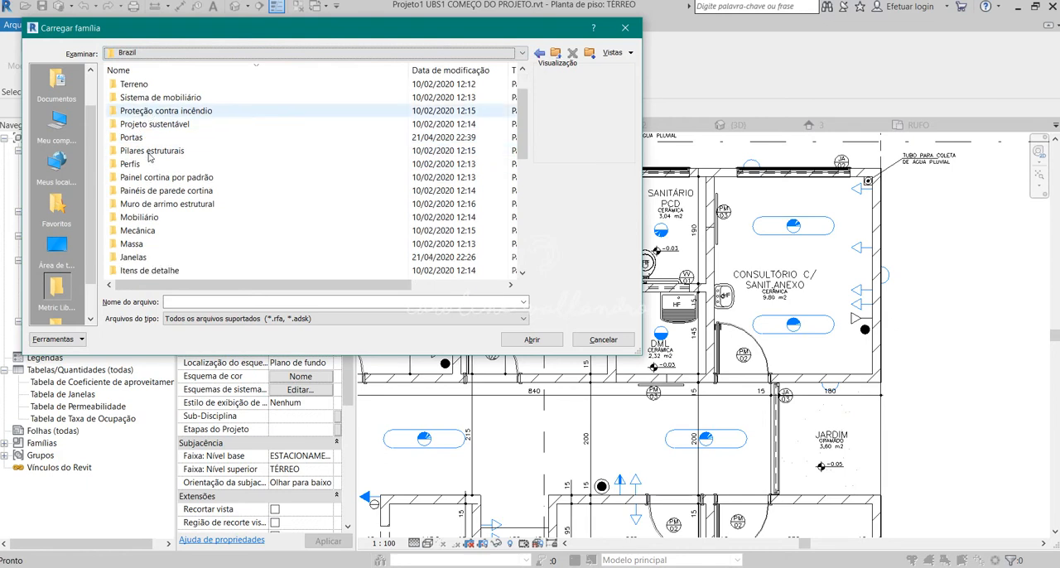
double_click(145, 137)
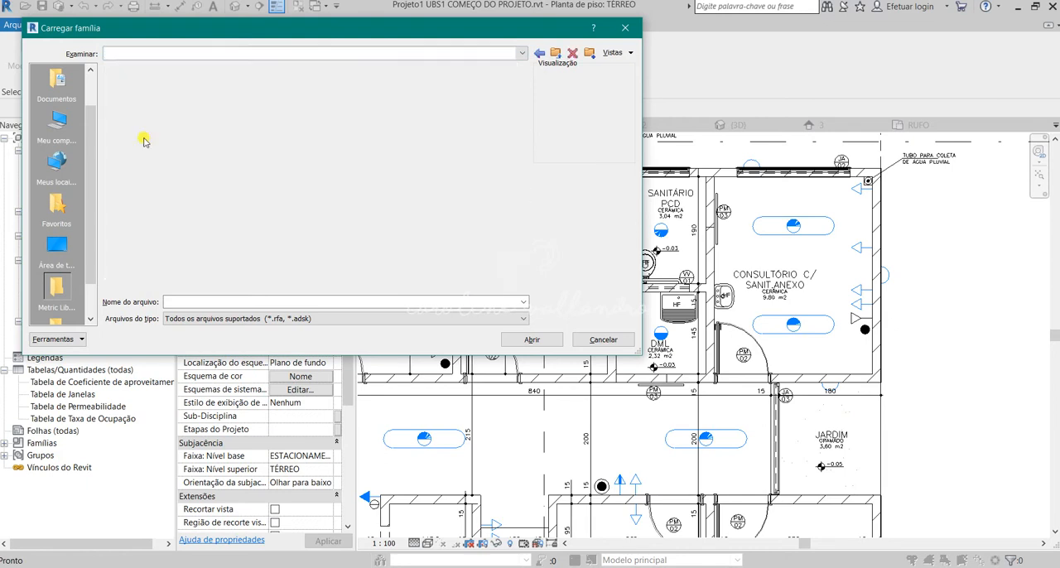
Preview the window families in the Janelas folder to find one with four panes.
click(249, 84)
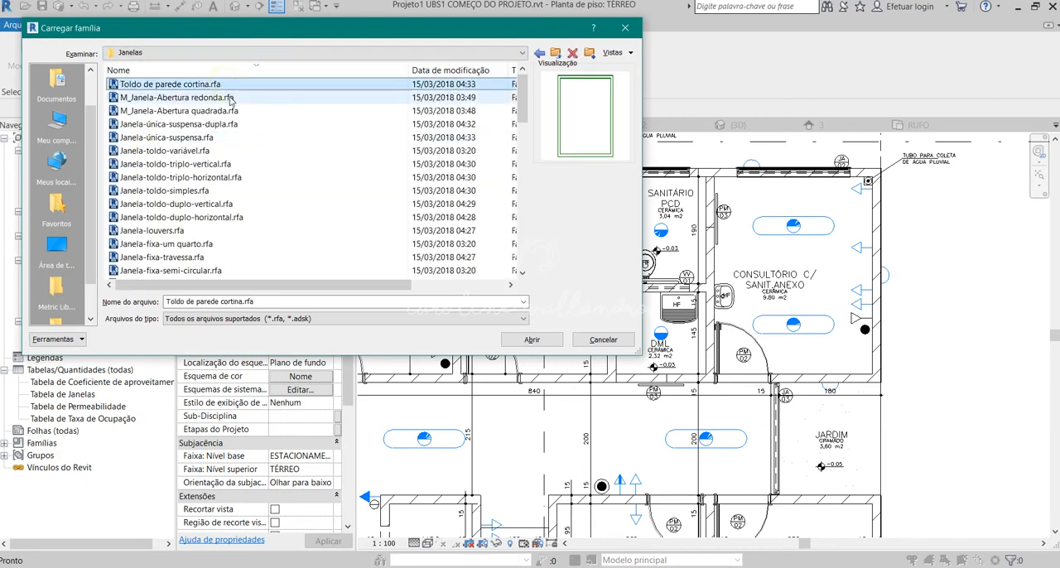
scroll(240, 99, down, 3)
scroll(231, 101, down, 6)
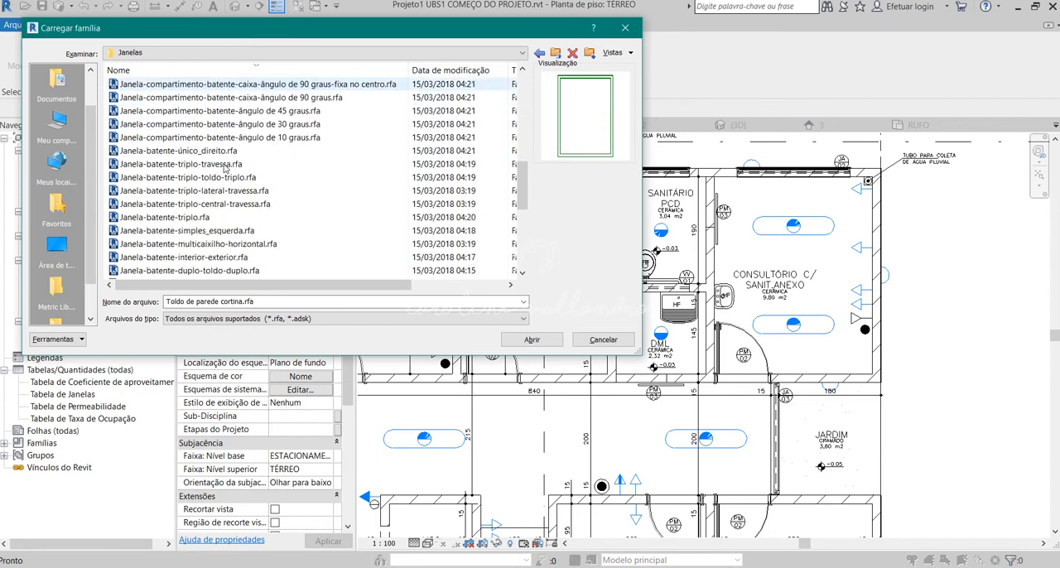
click(232, 136)
click(229, 110)
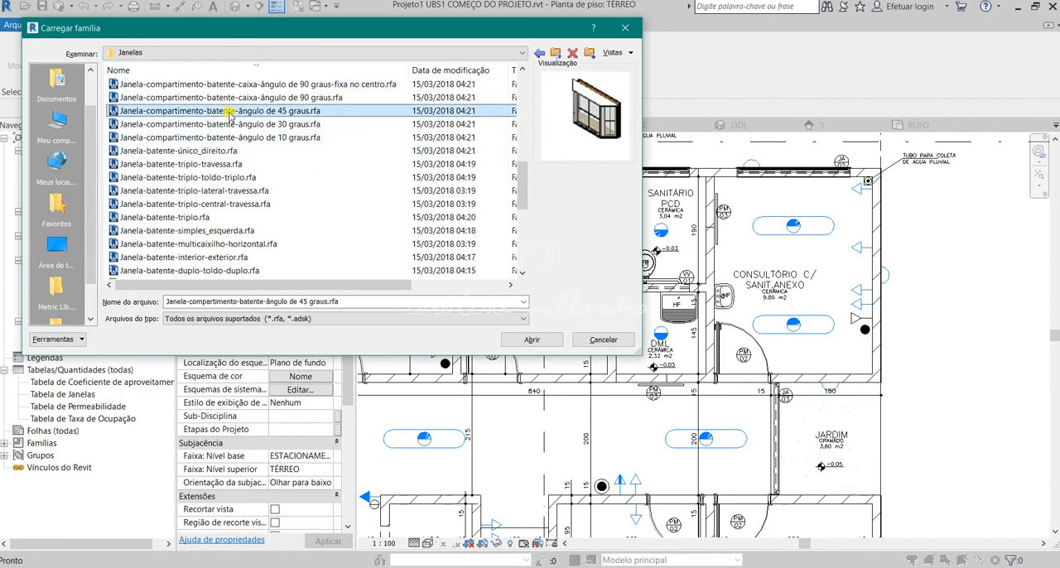
scroll(228, 123, up, 4)
scroll(228, 122, up, 2)
click(196, 232)
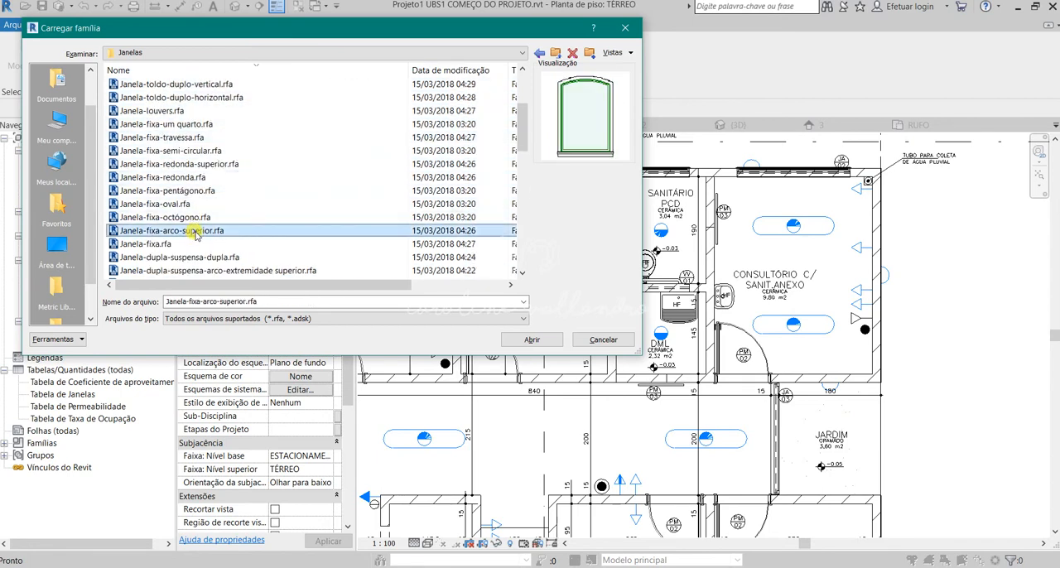
key(Down)
key(Down)
key(Down)
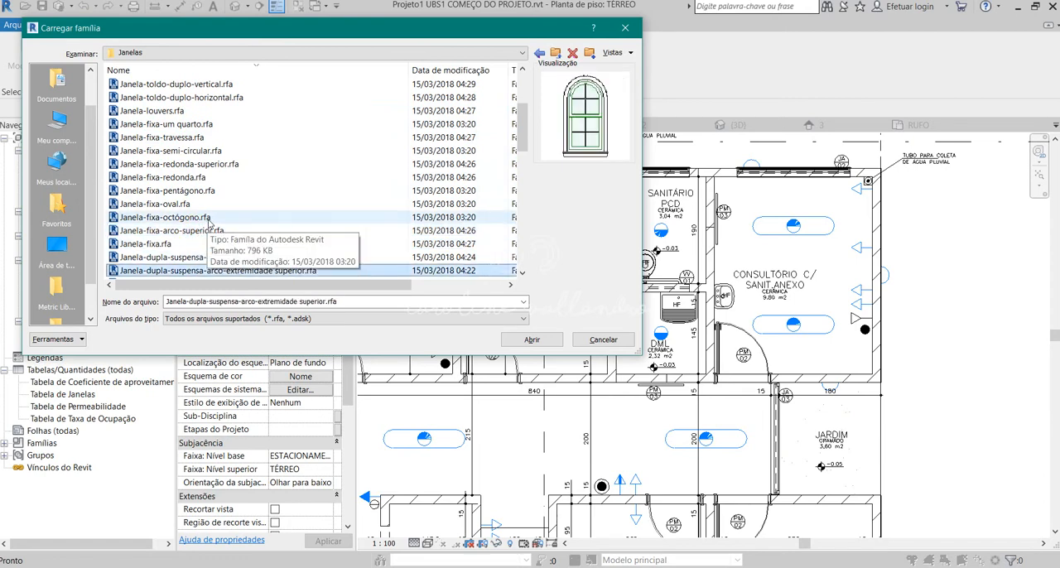
key(Up)
key(Down)
key(Down)
key(Down)
key(Down)
key(Down)
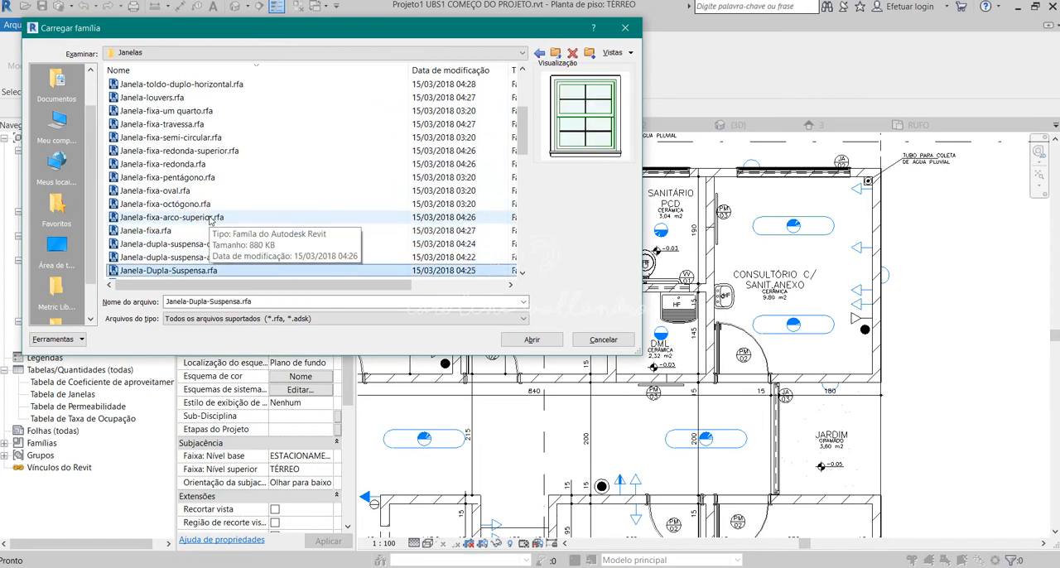
key(Down)
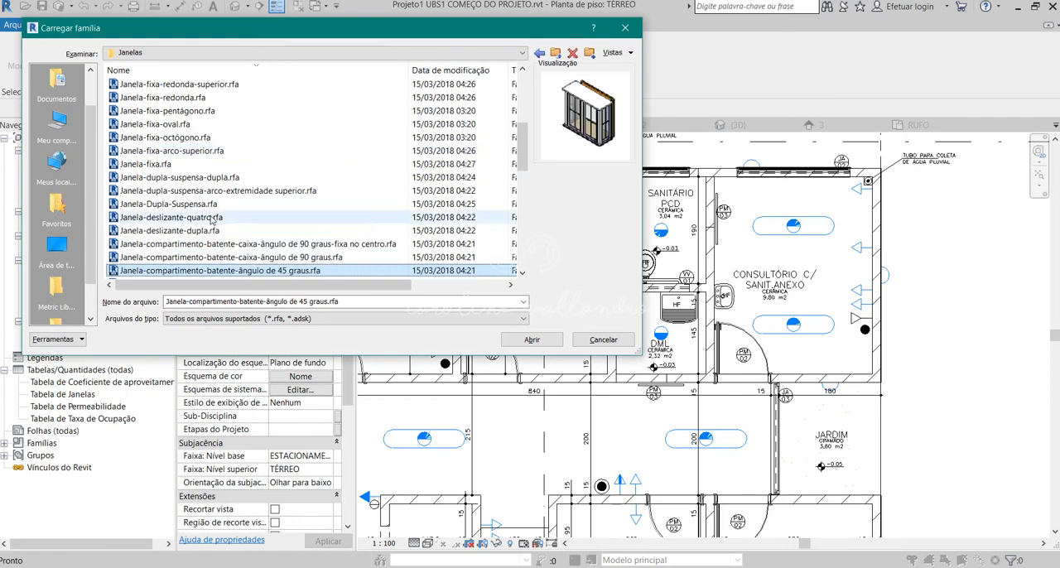
Load the Janela-fixa.rfa window family into the project.
key(Up)
key(Up)
key(Up)
key(Up)
key(Up)
key(Up)
key(Up)
key(Up)
key(Up)
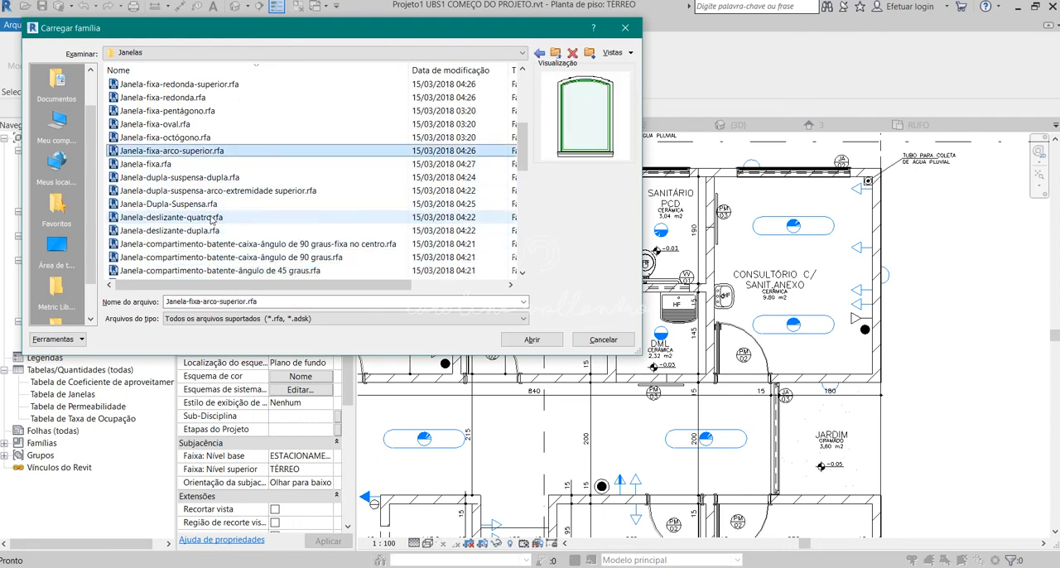
key(Down)
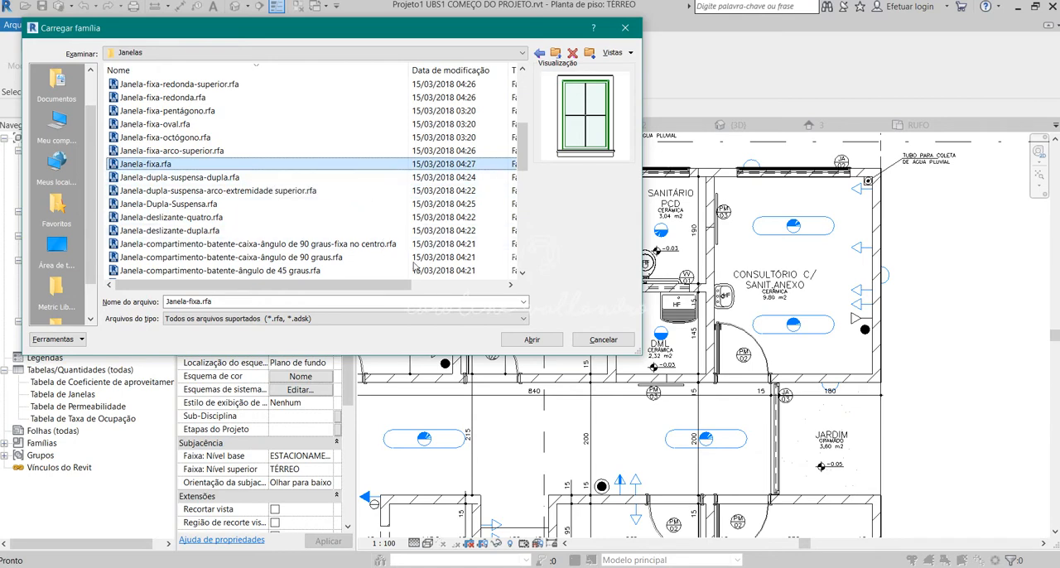
click(532, 340)
click(585, 359)
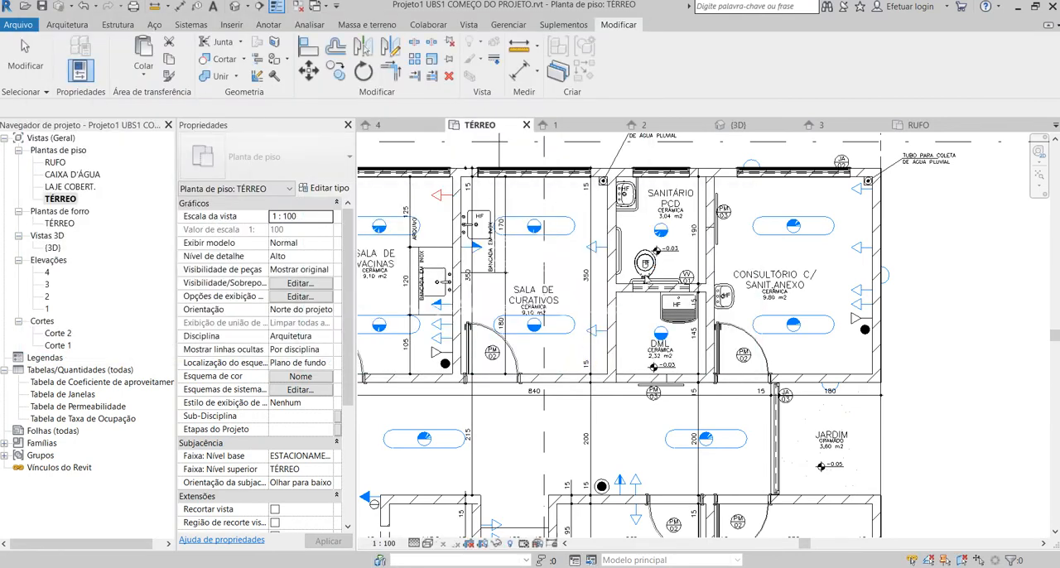
In the 3D view, place a Janela-fixa 600 x 900mm window on the side block's end wall beside the large glazed opening.
scroll(689, 283, down, 5)
scroll(709, 287, down, 2)
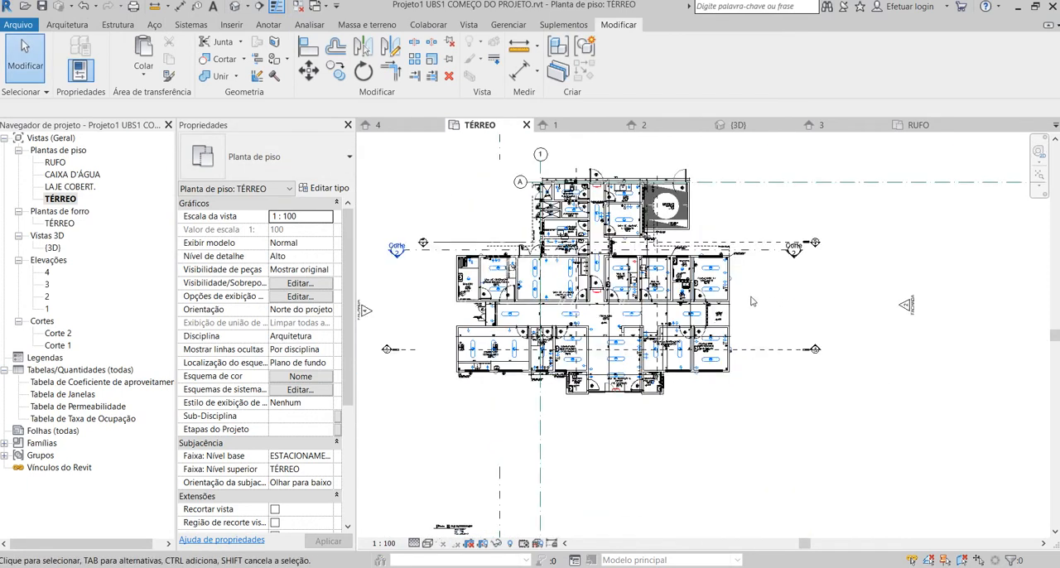
scroll(563, 240, down, 3)
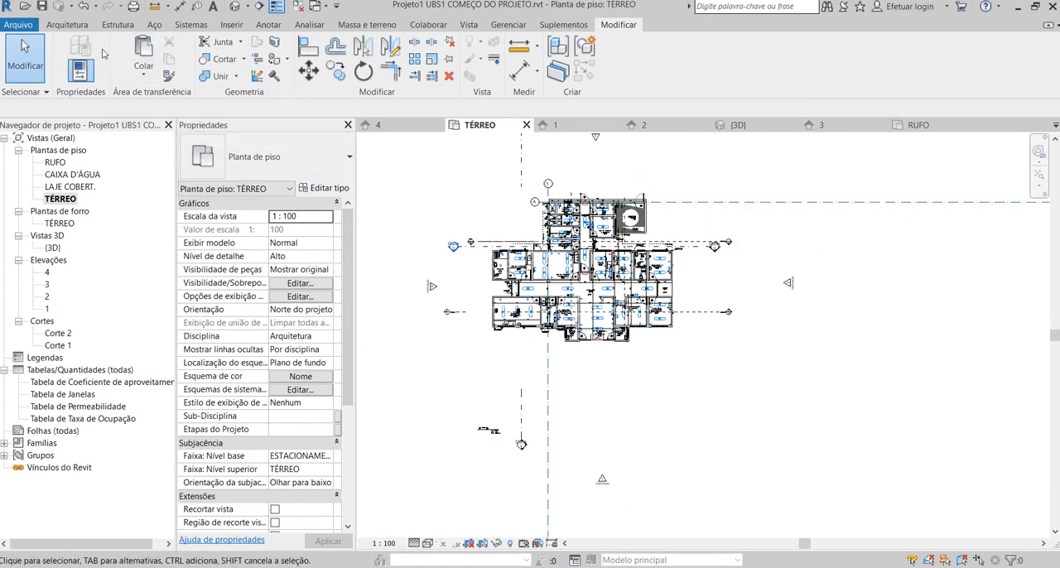
click(68, 25)
click(148, 42)
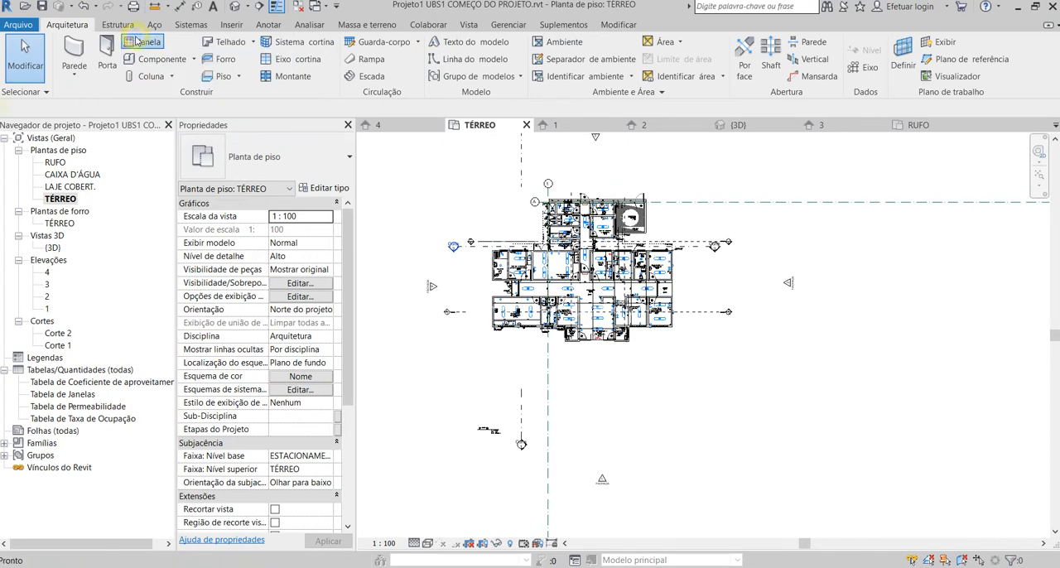
click(317, 163)
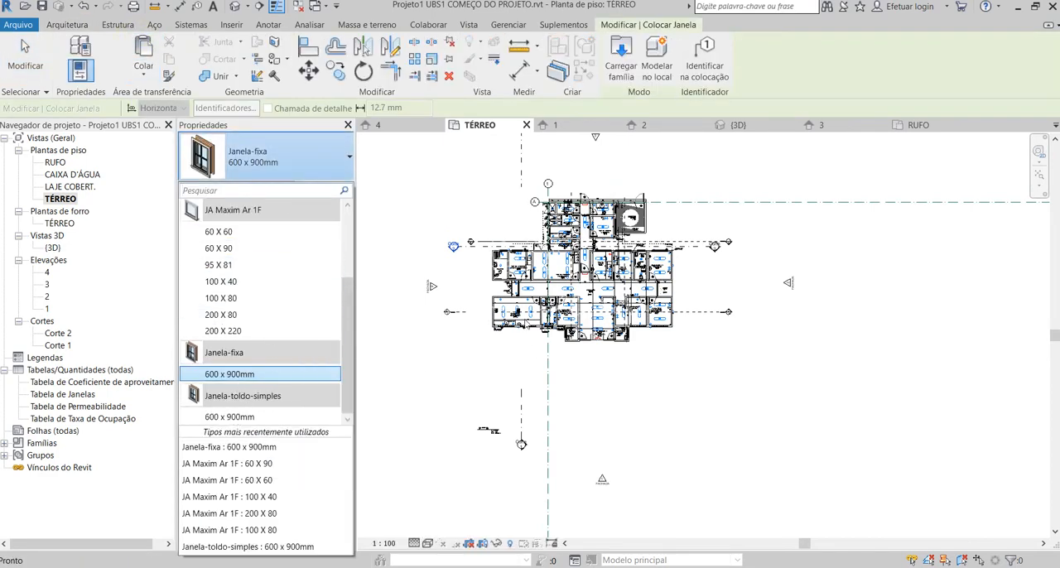
scroll(523, 344, up, 4)
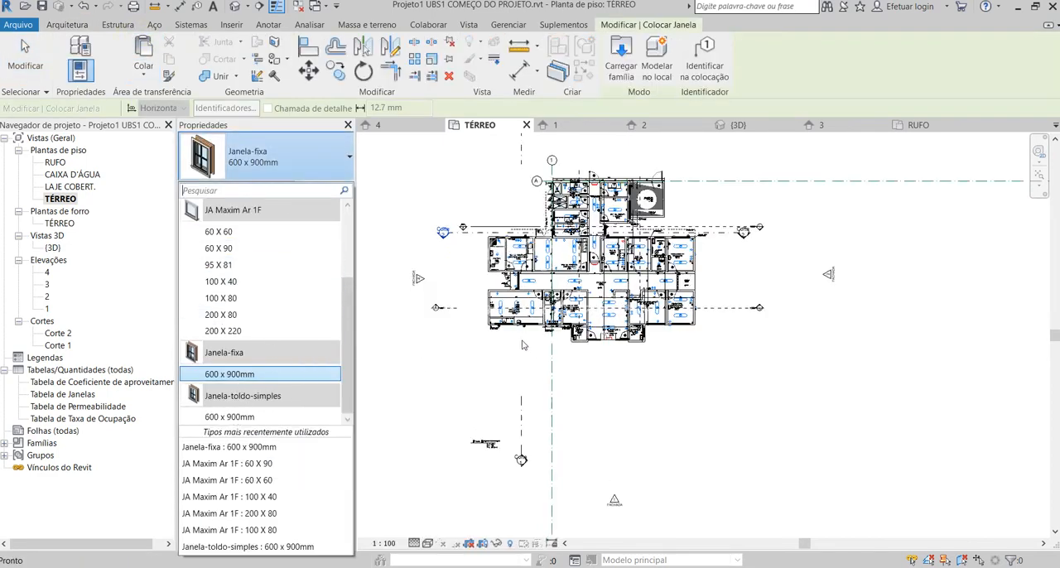
click(234, 7)
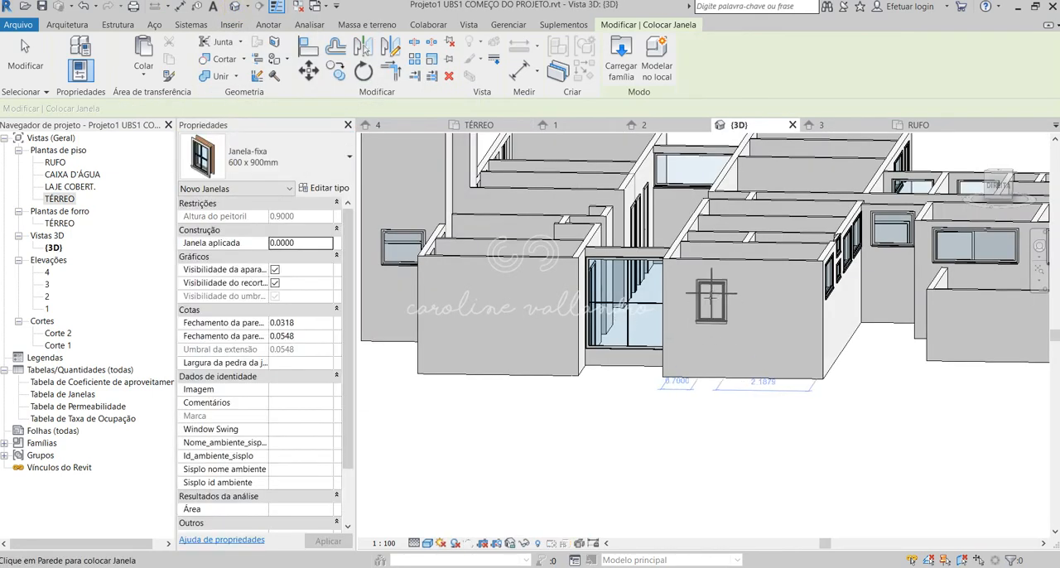
click(695, 358)
scroll(729, 353, up, 2)
key(Escape)
key(Escape)
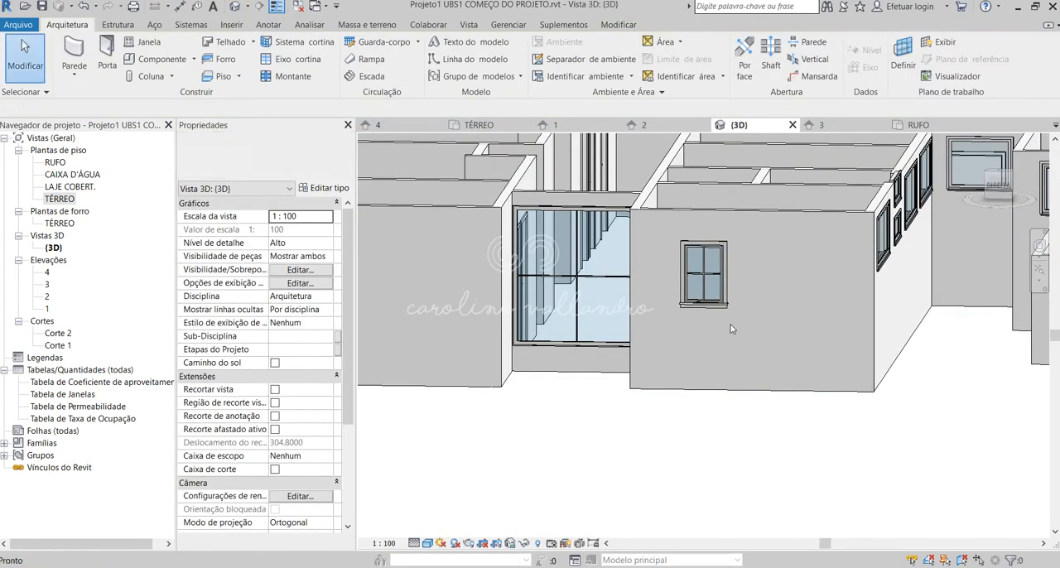
Turn off the new window's apara and recorte visibility, and compare the four-pane window in the Elevação 02 PDF.
click(719, 307)
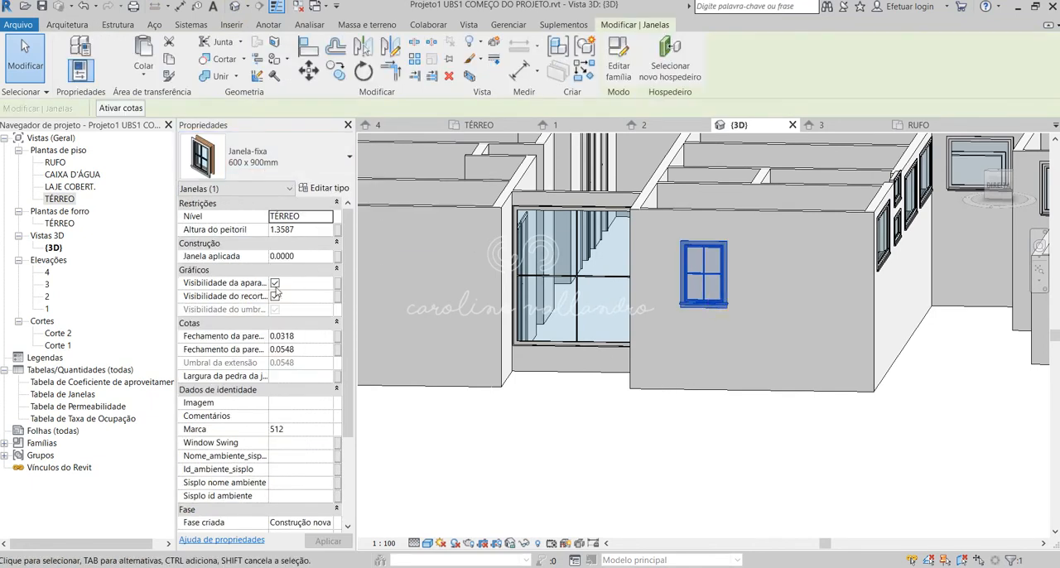
click(275, 283)
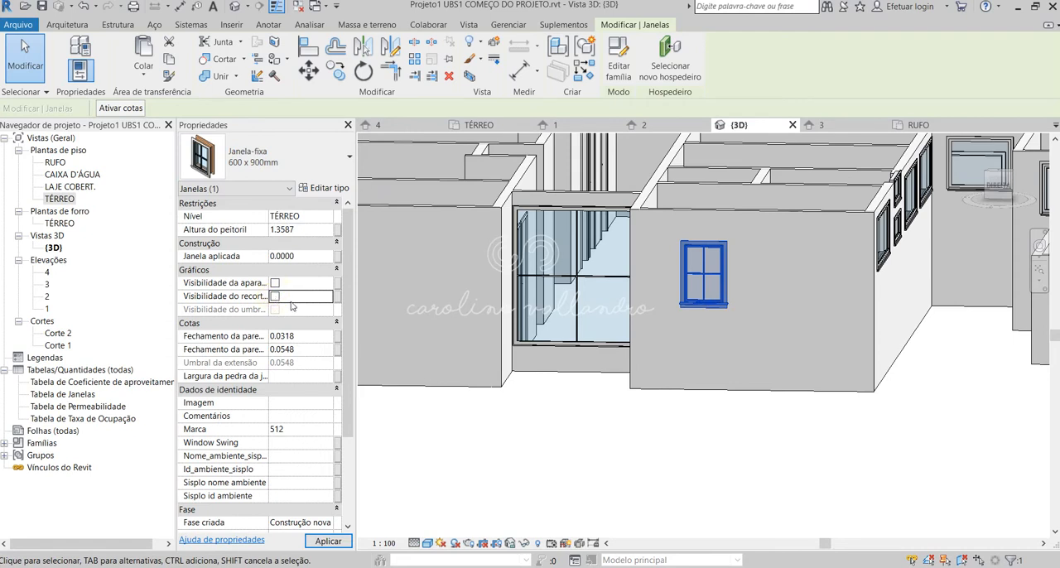
click(605, 462)
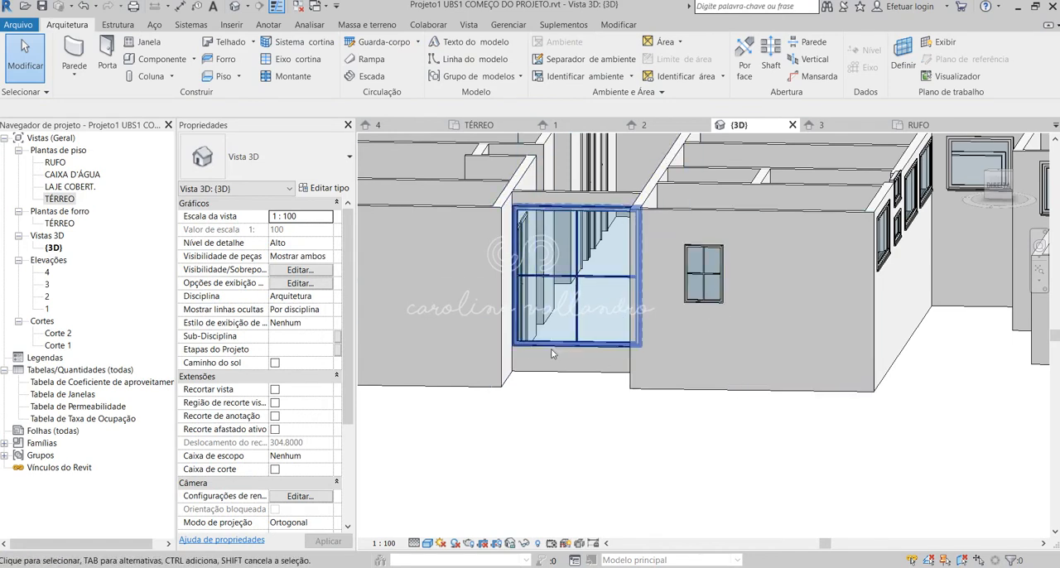
click(122, 532)
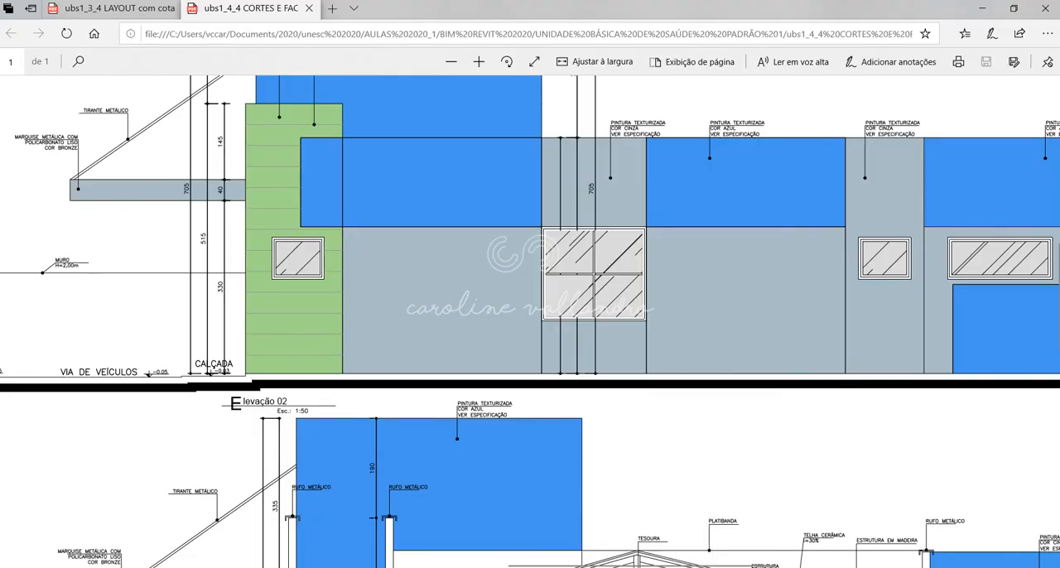
click(530, 565)
Turn the new window's apara and recorte visibility on to view the trim, and switch both off again.
click(694, 302)
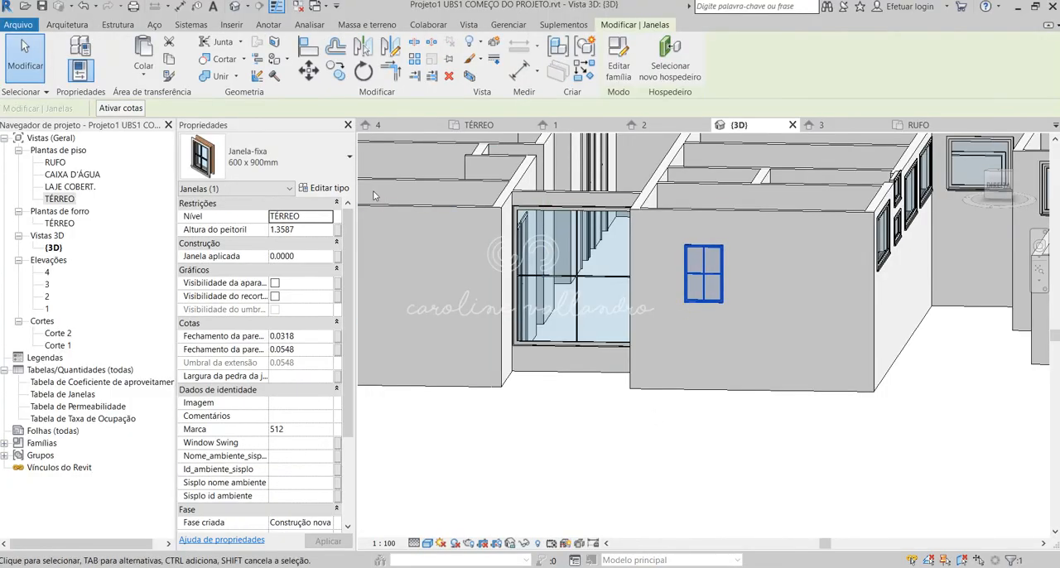
click(275, 297)
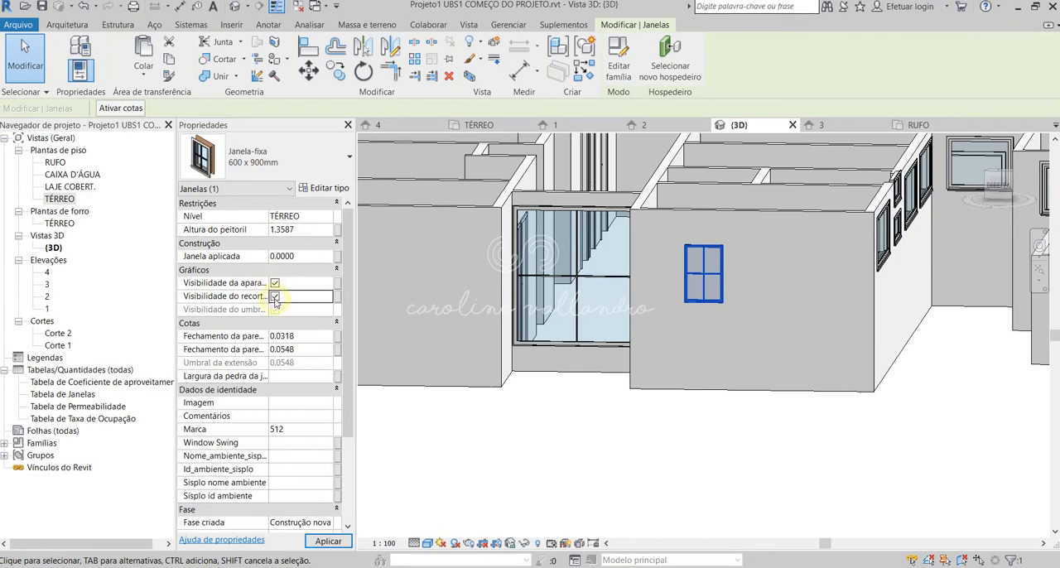
click(328, 541)
click(710, 403)
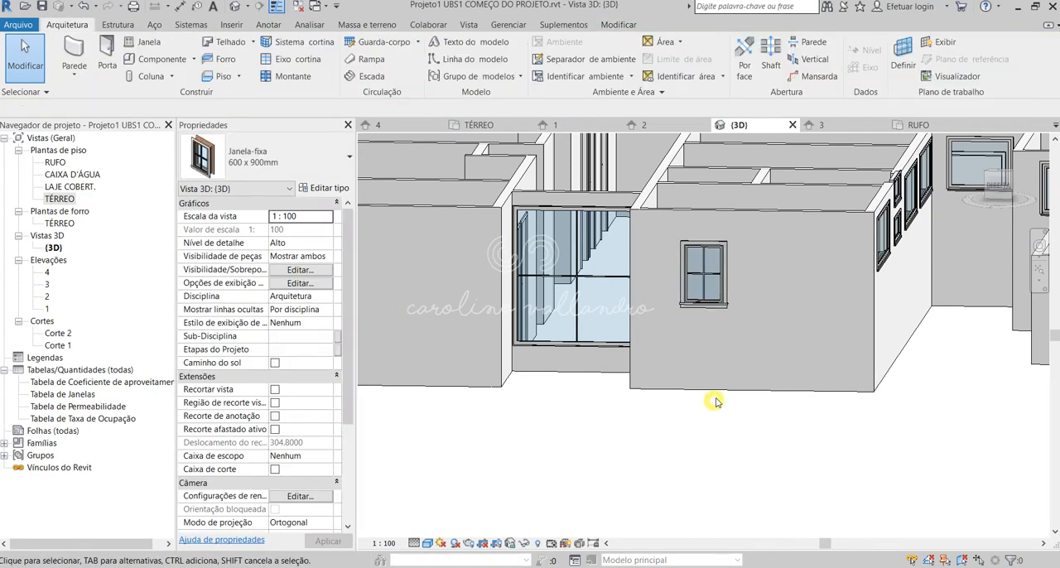
click(700, 286)
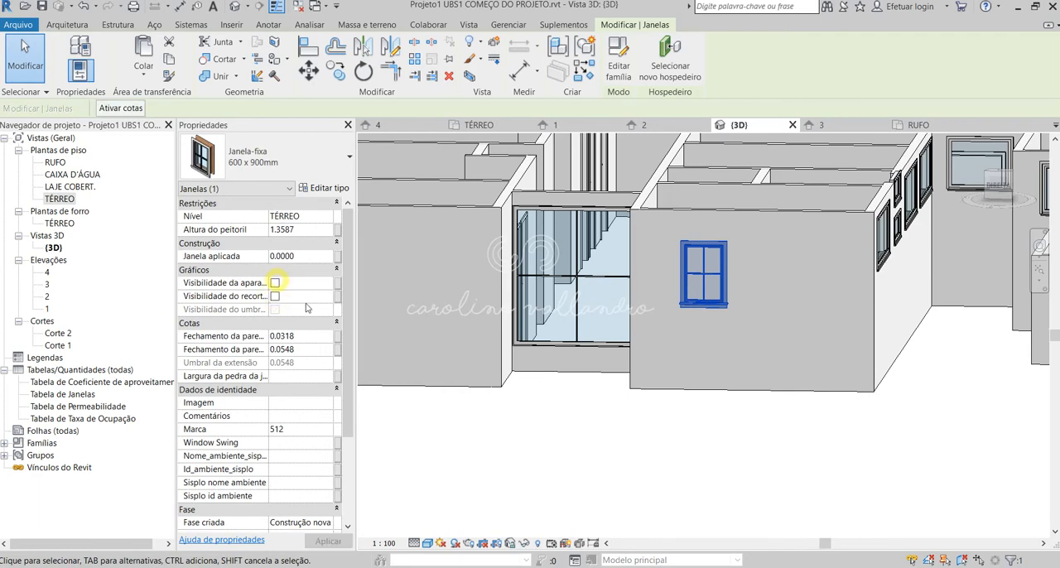
click(519, 441)
Set the Janela-fixa 600 x 900mm type's Altura to 2.0000 and Altura bruta to 2.0150, and edit its Largura bruta.
click(727, 277)
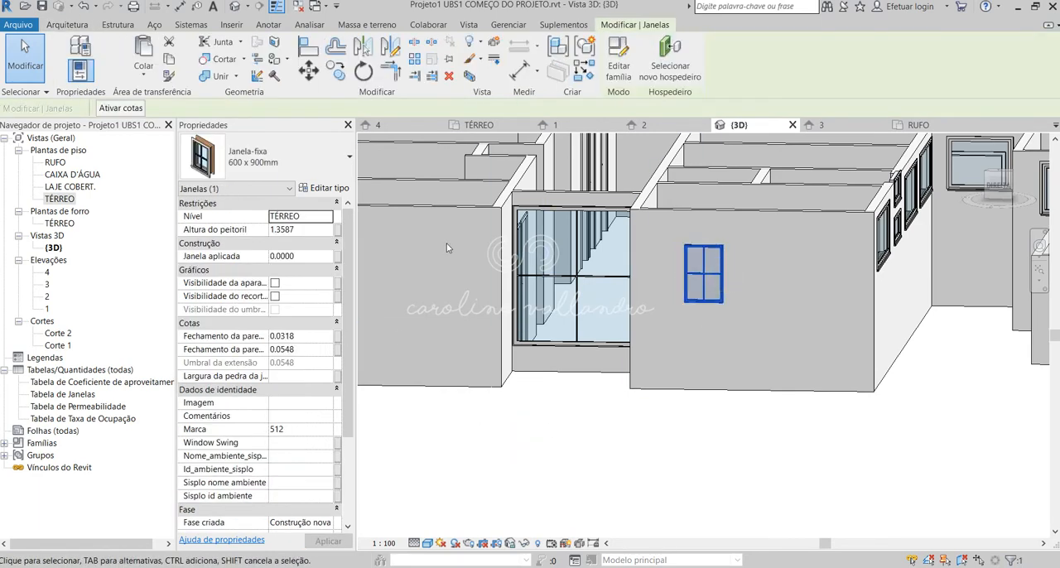
click(344, 189)
scroll(465, 360, down, 5)
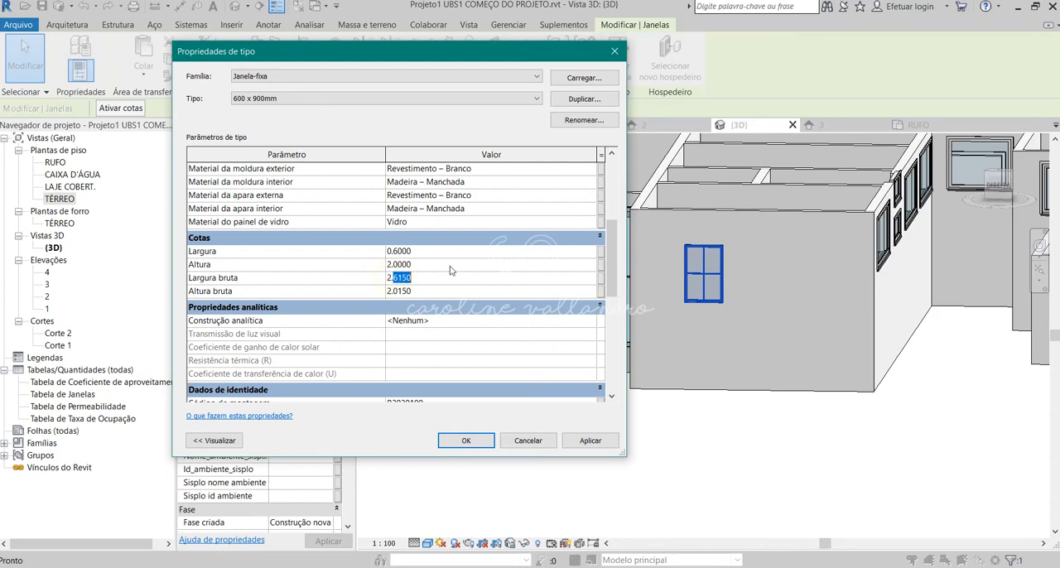
text(2.2)
click(468, 441)
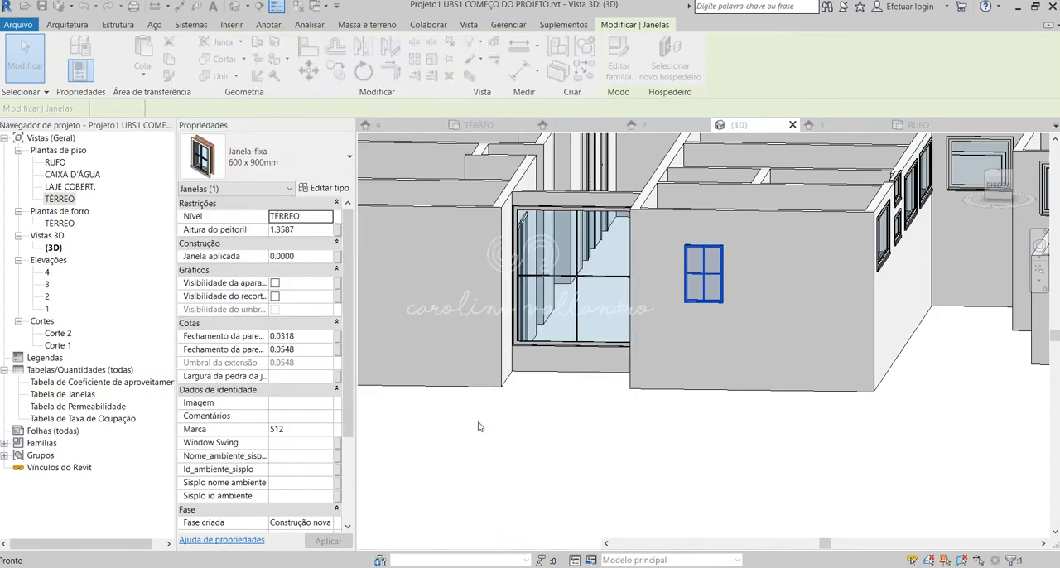
Move the resized Janela-fixa 600 x 900mm window down on the side block's end wall, and delete that window.
click(582, 430)
click(711, 295)
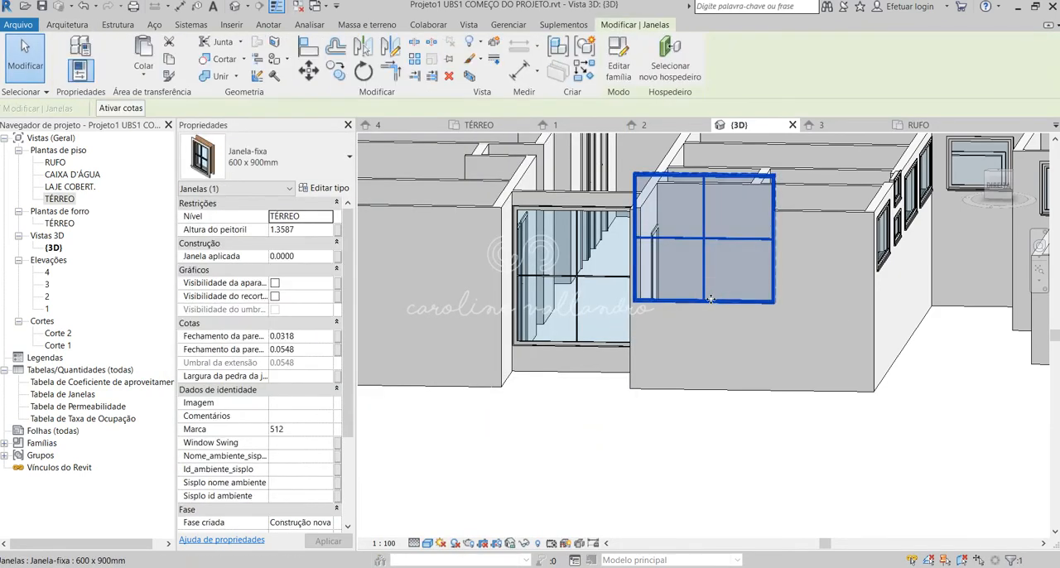
drag(711, 296, 719, 354)
click(705, 453)
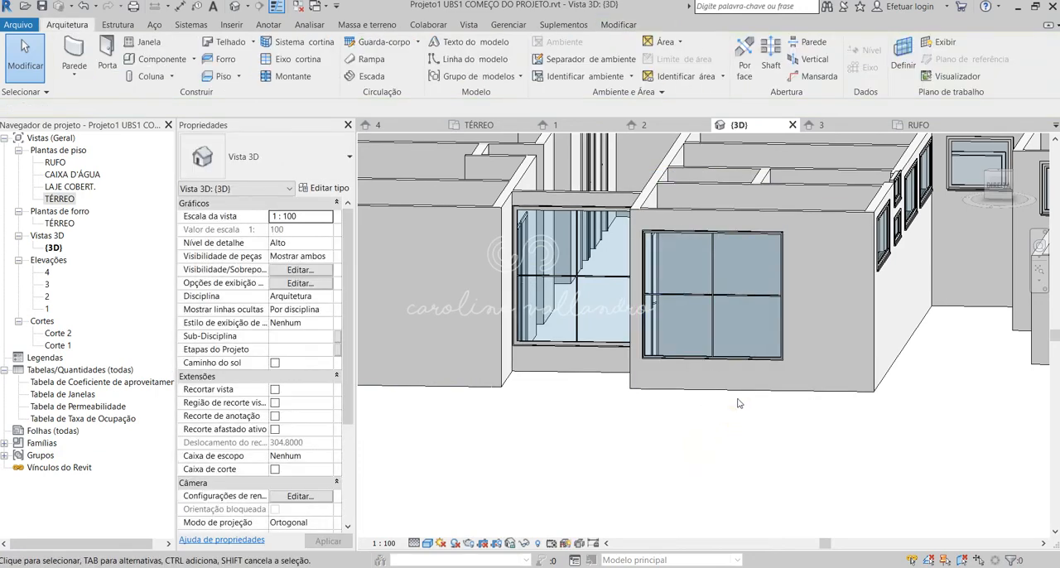
click(772, 355)
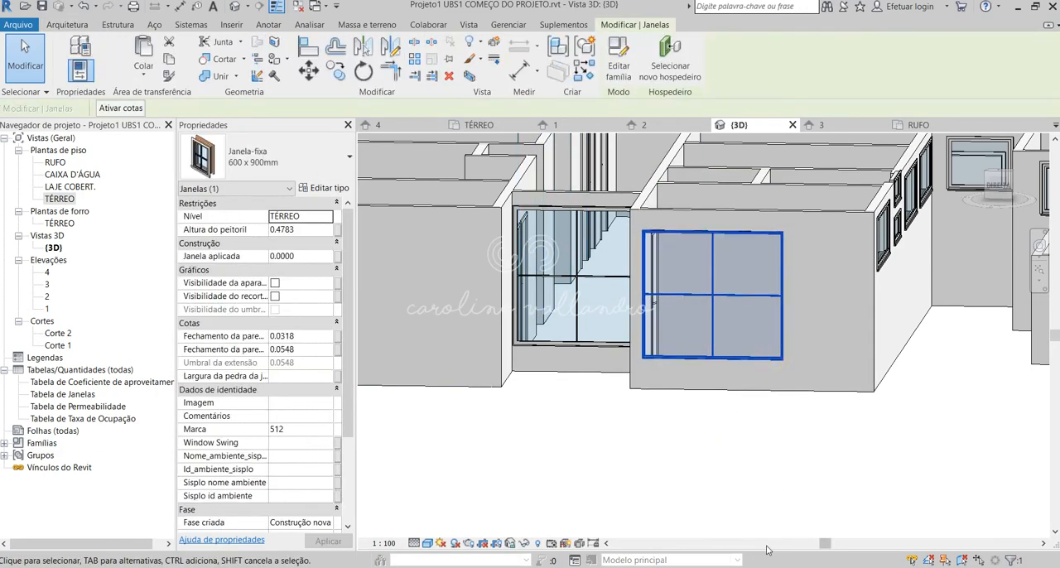
key(Delete)
Inspect the front facade, the entrance and the room layout of the whole building from several angles in the 3D view.
shift+middle_drag(635, 348, 535, 415)
scroll(618, 378, down, 5)
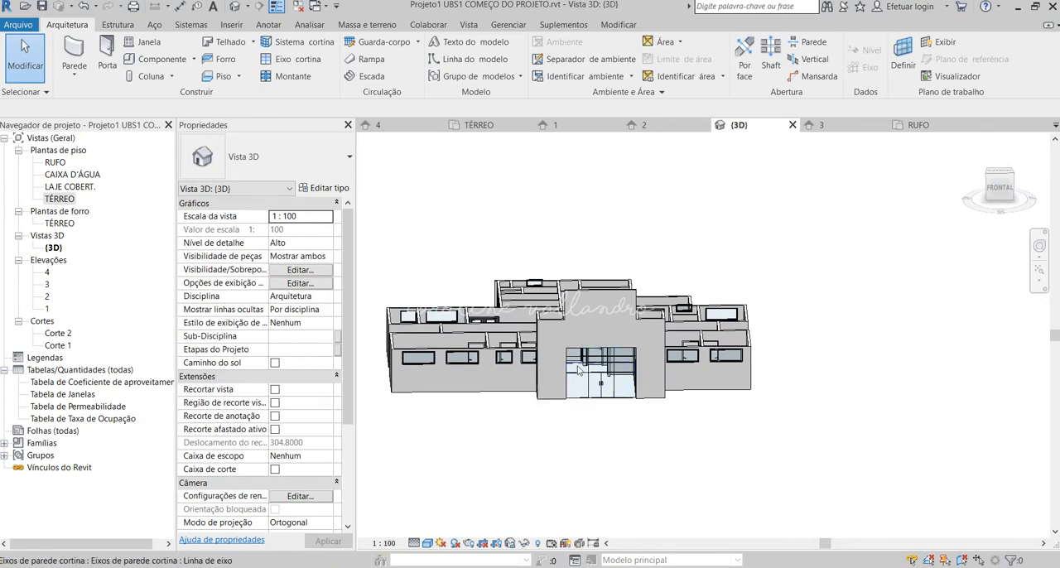
shift+middle_drag(649, 398, 582, 427)
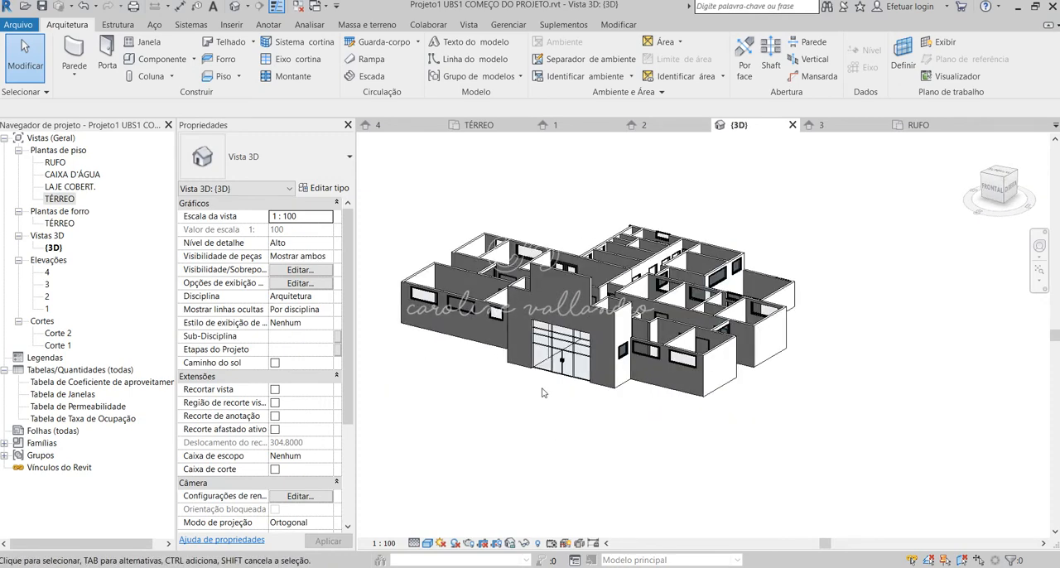
shift+middle_drag(543, 393, 555, 451)
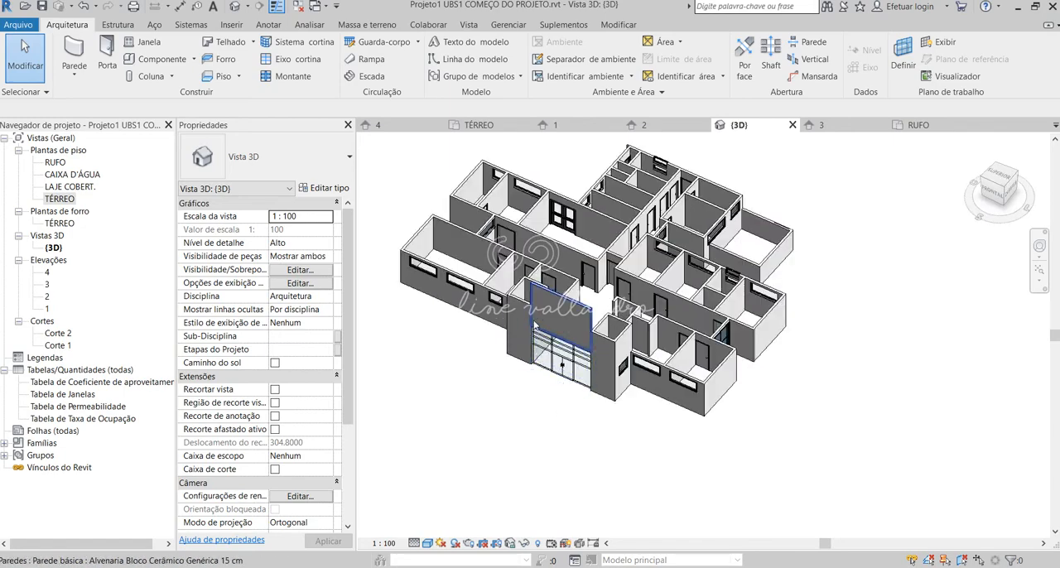
shift+middle_drag(534, 327, 547, 276)
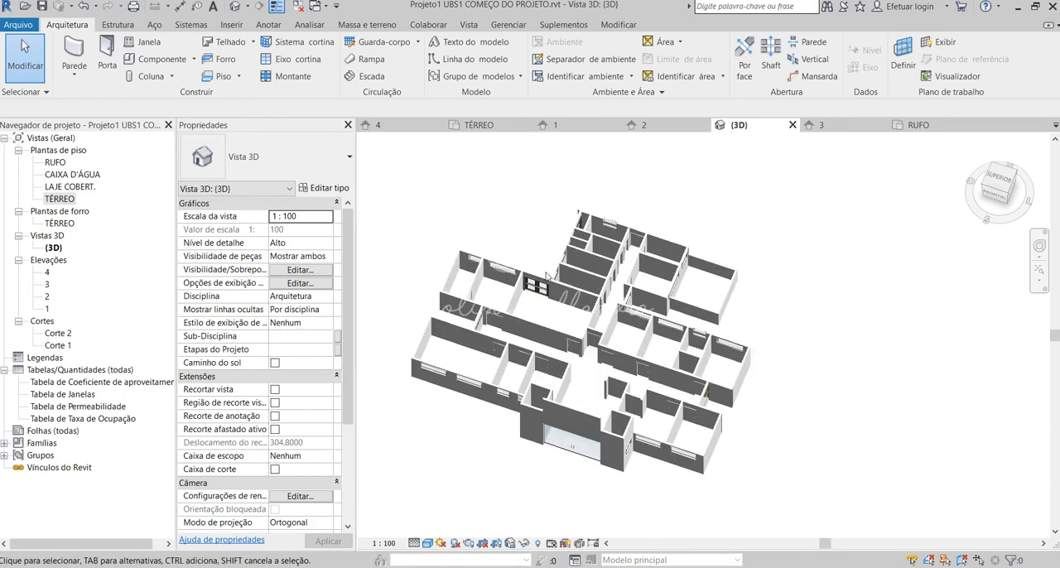
scroll(547, 277, up, 2)
shift+middle_drag(644, 391, 579, 500)
scroll(636, 358, down, 5)
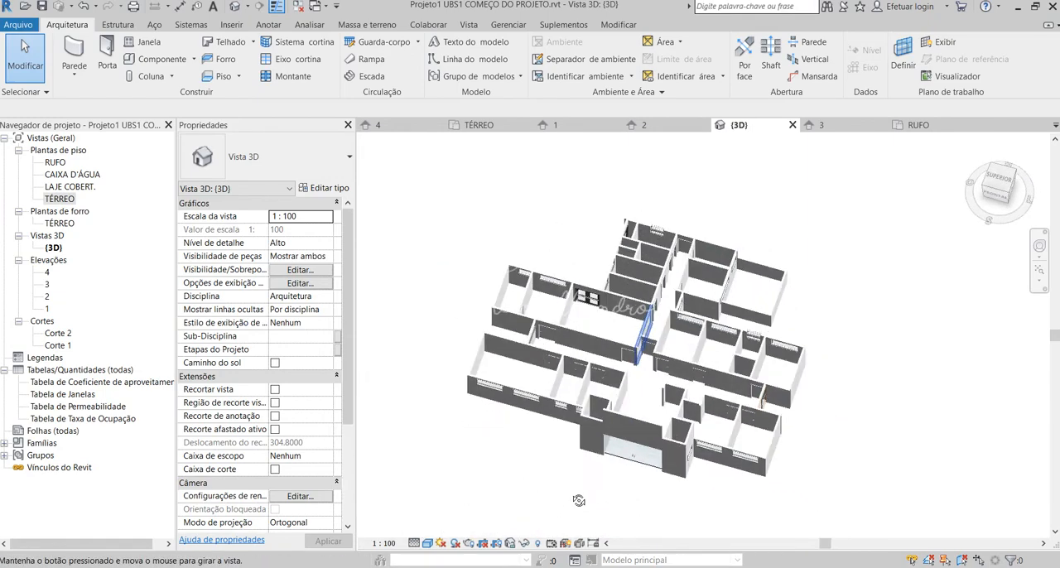
scroll(584, 505, up, 3)
scroll(695, 477, up, 1)
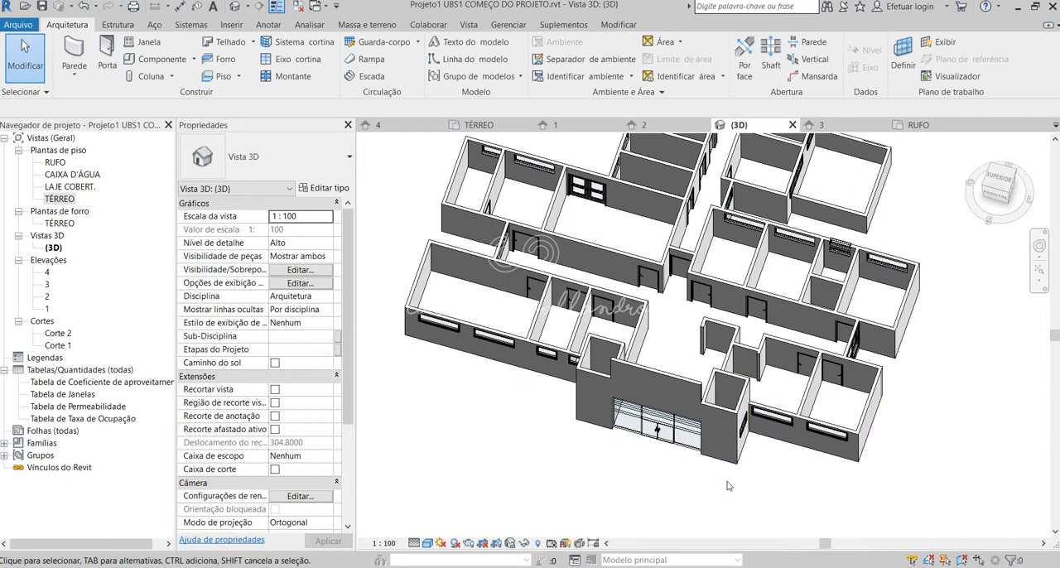
scroll(726, 487, down, 2)
scroll(698, 482, up, 1)
shift+middle_drag(698, 482, 704, 443)
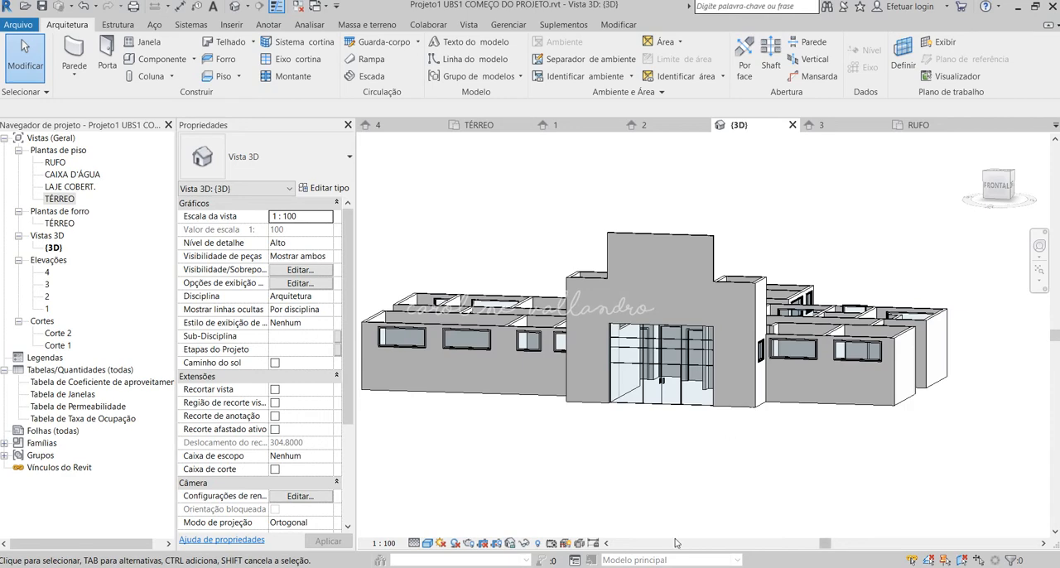
Set the Altura do peitoril of the JA Maxim Ar 1F 100 X 80 window on the entrance block's side wall to 1.8.
shift+middle_drag(626, 502, 725, 489)
click(835, 461)
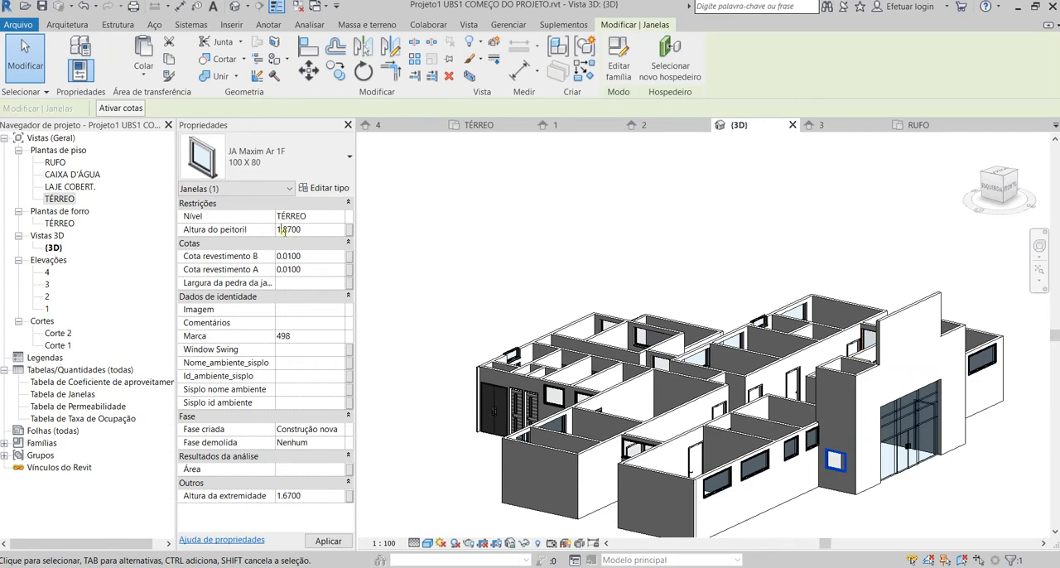
click(323, 228)
text(1.8)
key(Return)
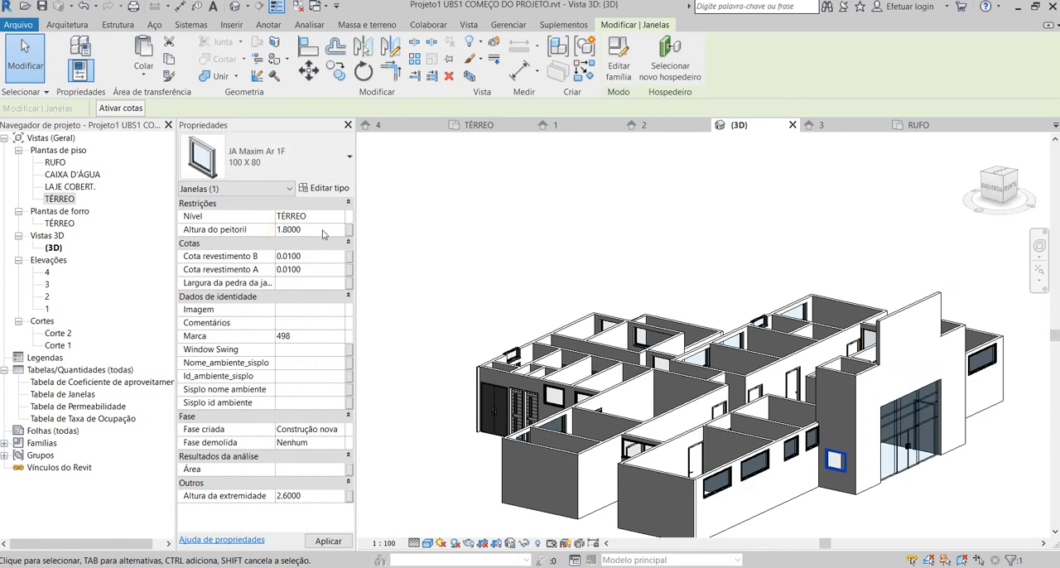
click(303, 269)
key(Escape)
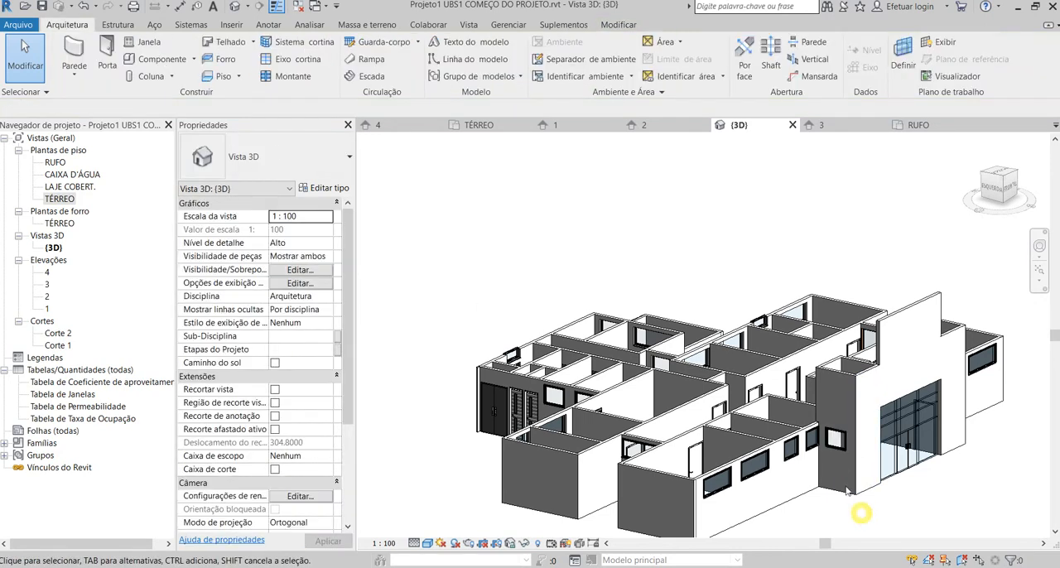
Copy the entrance block's three front walls about 9.1 m outward in front of the building.
scroll(847, 463, up, 4)
shift+middle_drag(912, 495, 777, 455)
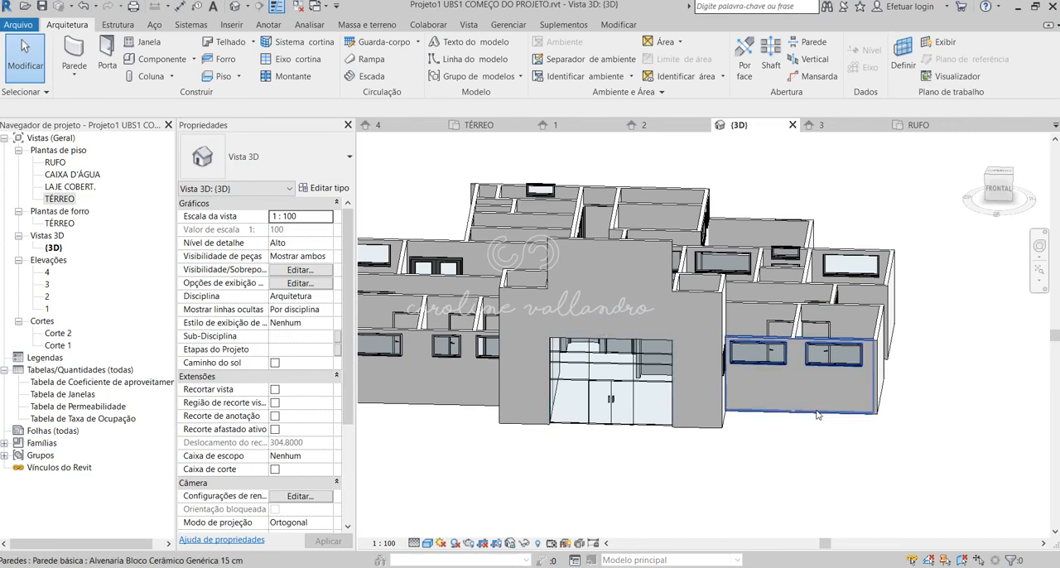
scroll(831, 405, down, 2)
scroll(621, 404, up, 3)
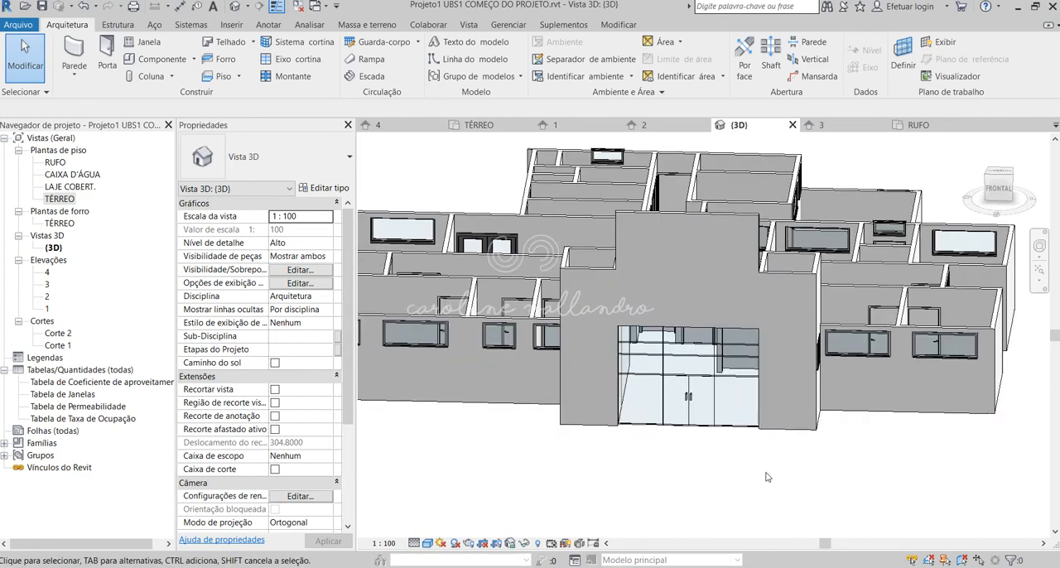
scroll(647, 389, down, 2)
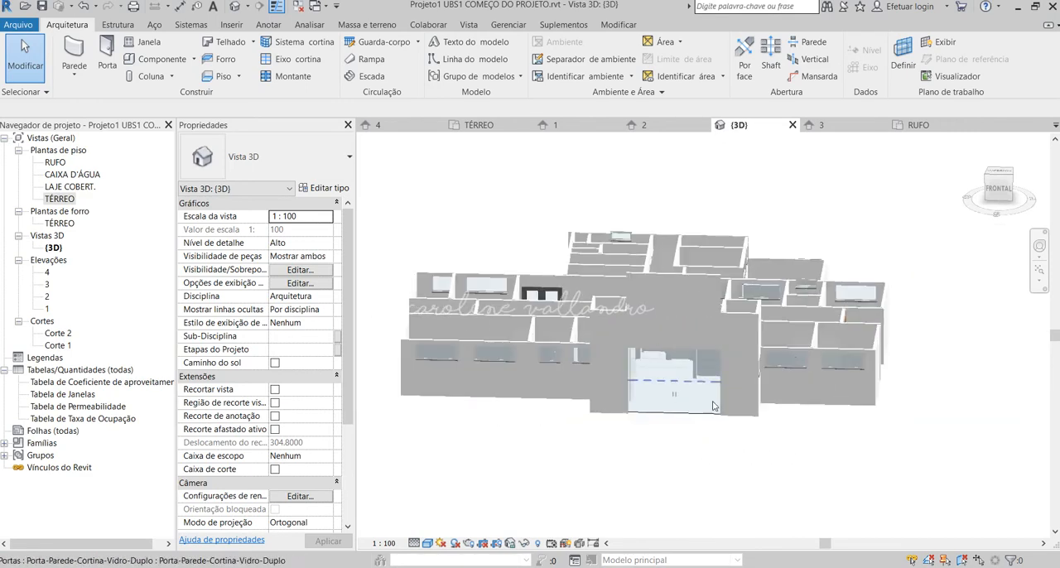
click(739, 356)
ctrl+click(694, 327)
ctrl+click(616, 306)
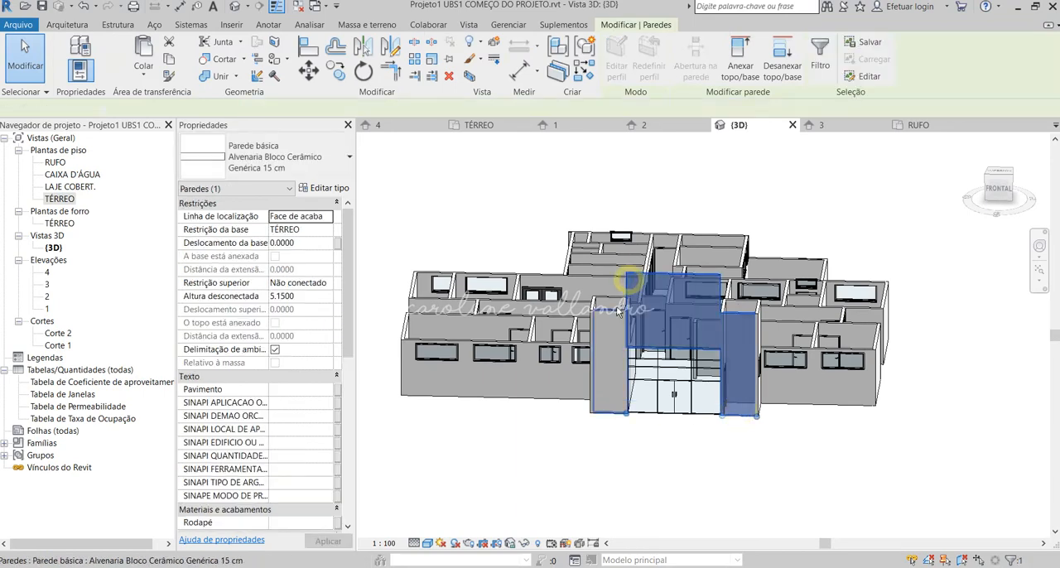
scroll(613, 313, down, 2)
shift+middle_drag(613, 312, 697, 404)
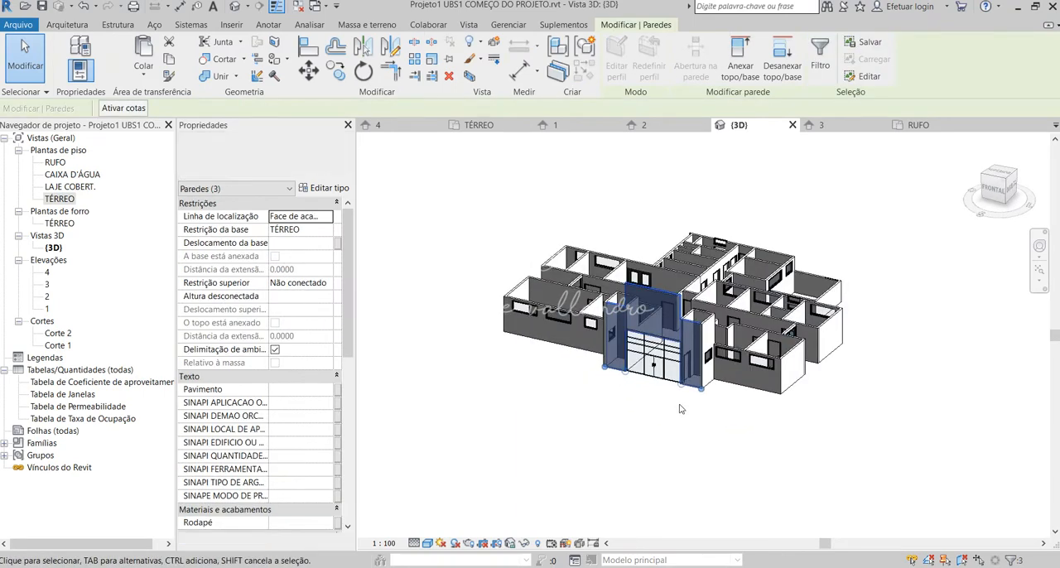
drag(694, 390, 543, 417)
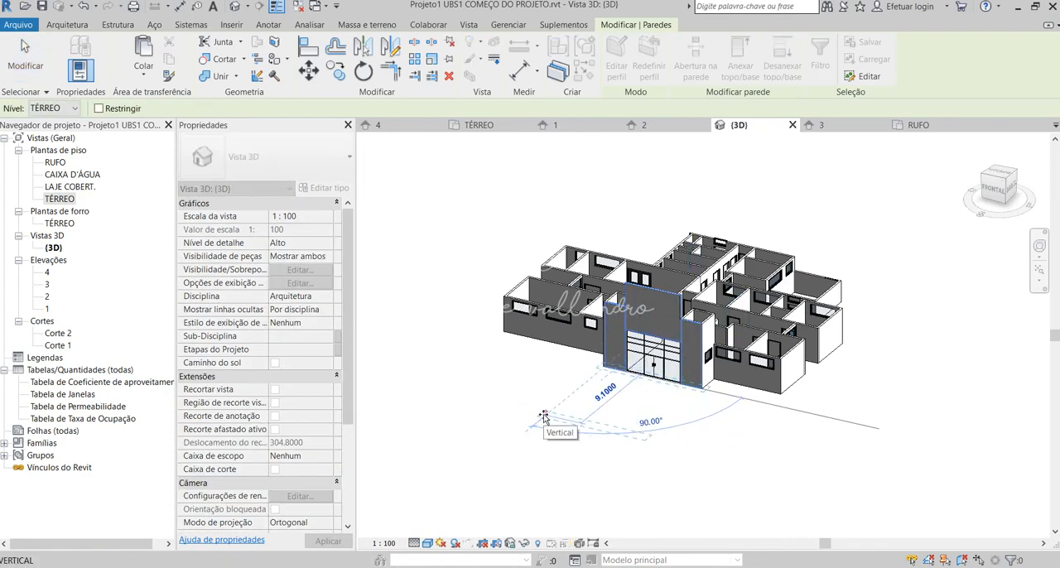
click(544, 416)
click(603, 465)
shift+middle_drag(623, 478, 652, 371)
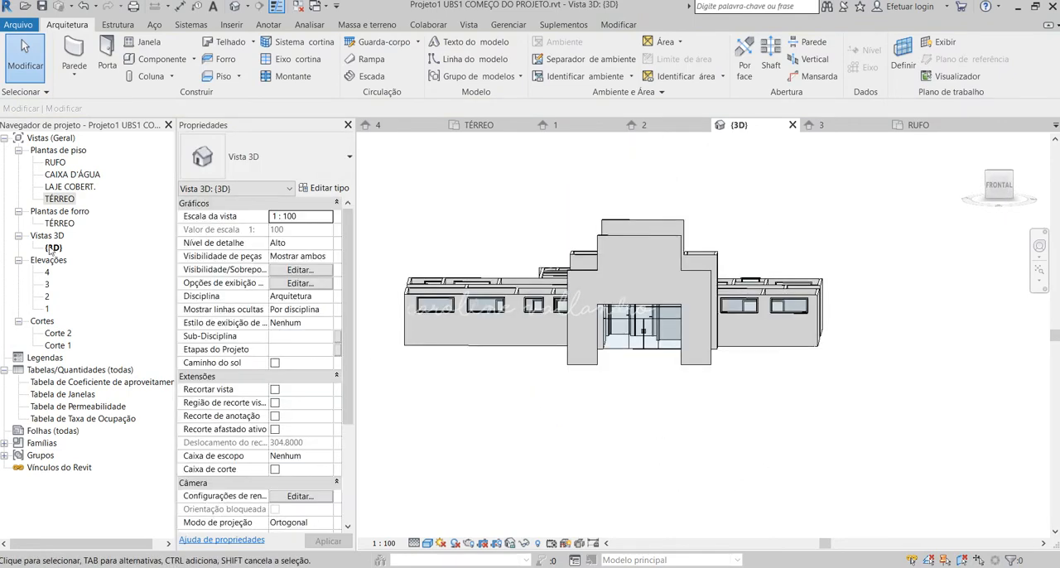
In the TÉRREO floor plan, draw a Vidraça externa curtain wall, 3.3 high with a 0.05 offset, between the two copied wall segments.
double_click(47, 309)
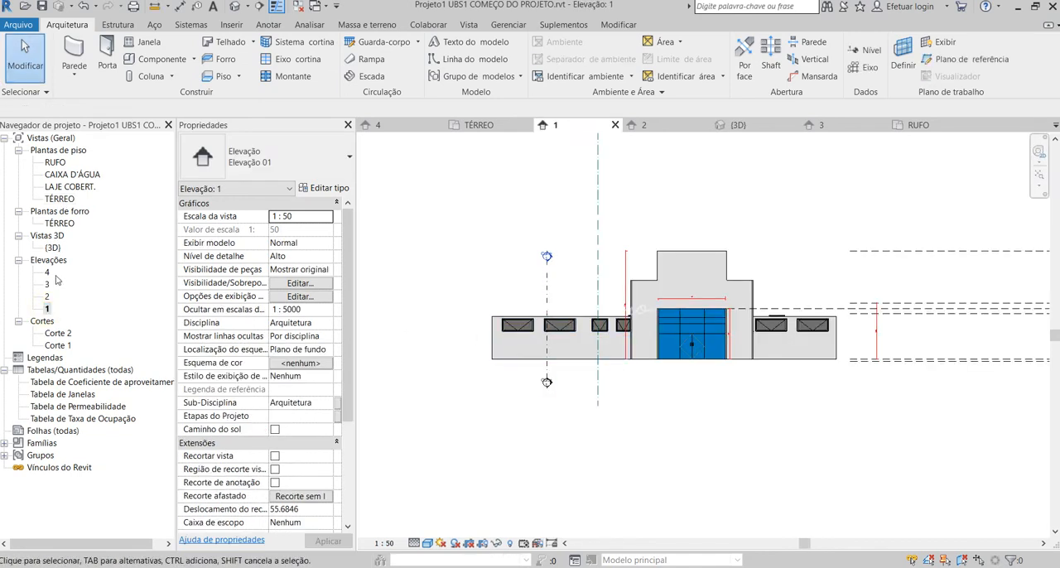
double_click(60, 199)
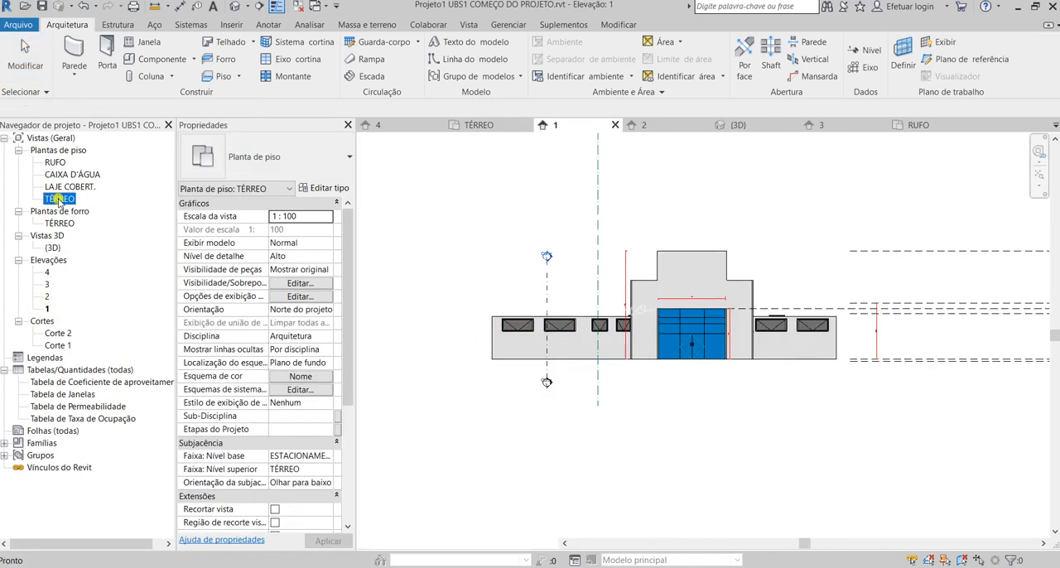
scroll(650, 346, up, 3)
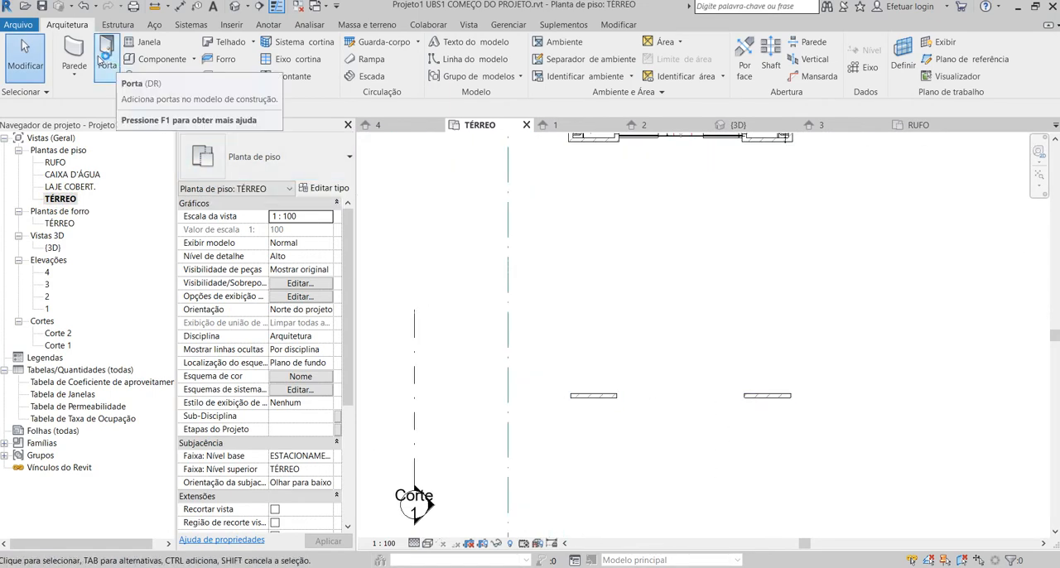
click(75, 54)
click(348, 156)
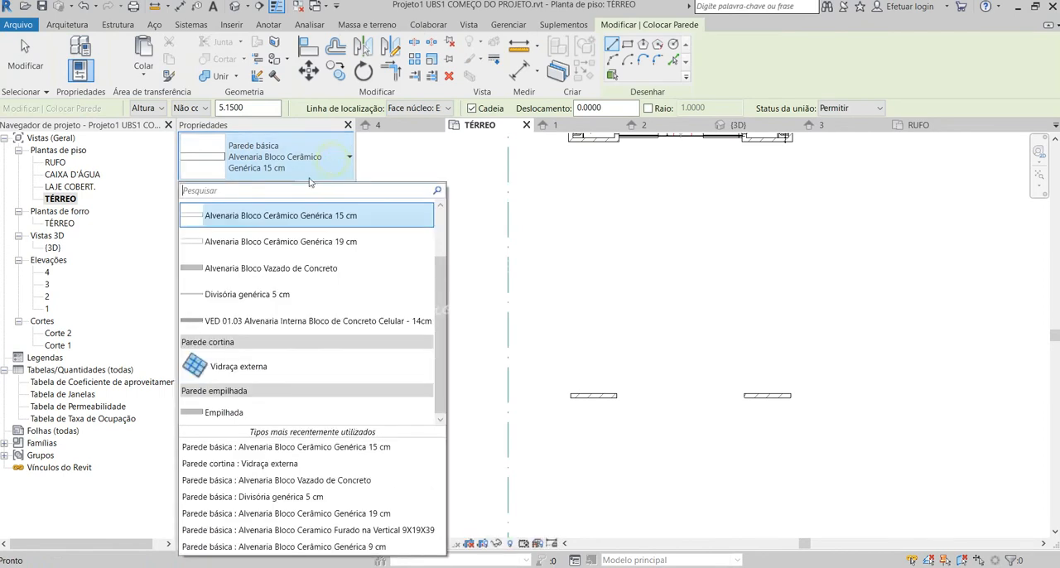
click(225, 364)
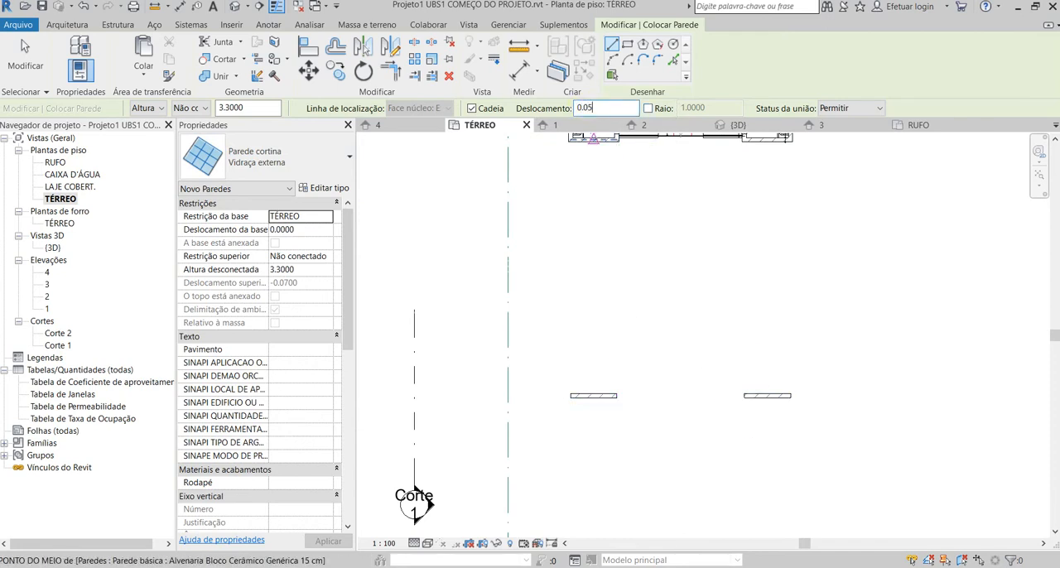
scroll(617, 403, up, 1)
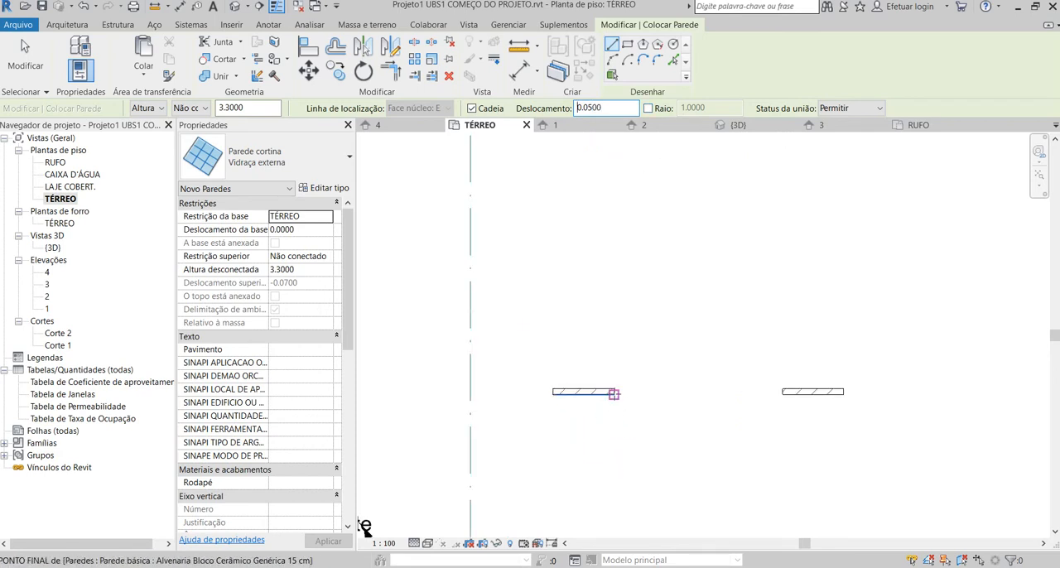
click(614, 393)
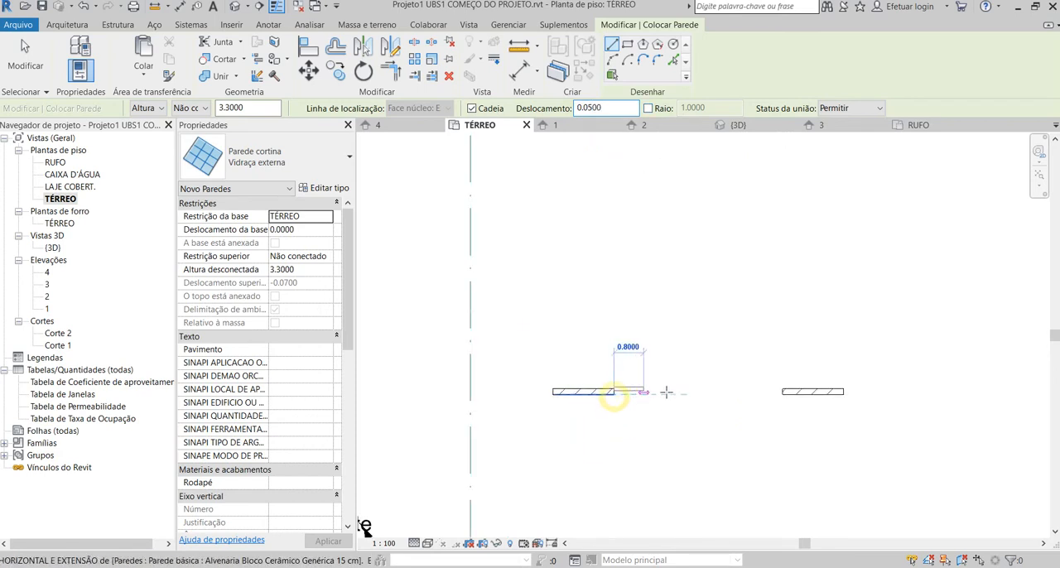
click(776, 396)
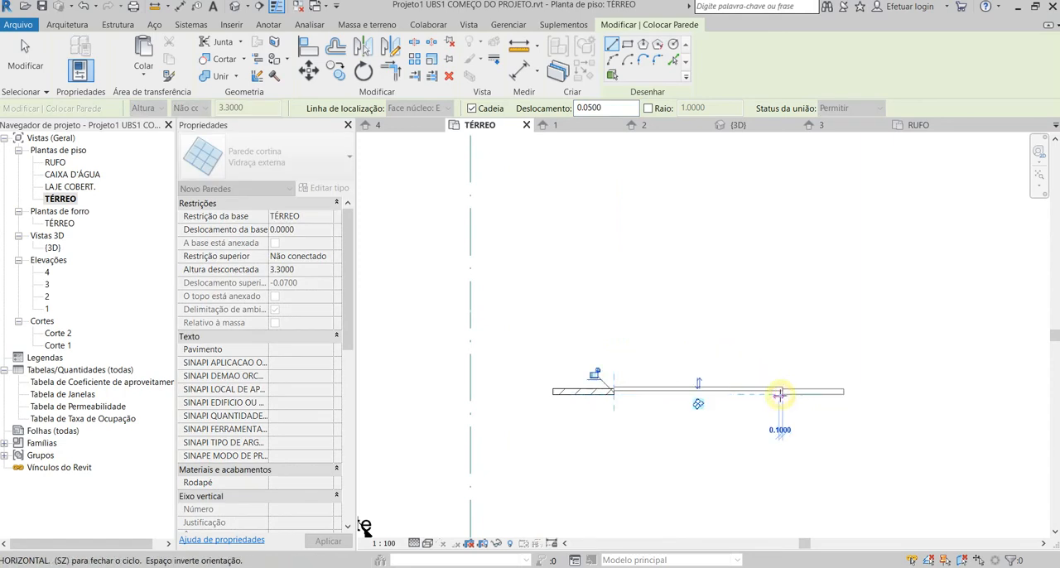
scroll(618, 400, up, 3)
key(Escape)
scroll(609, 390, down, 3)
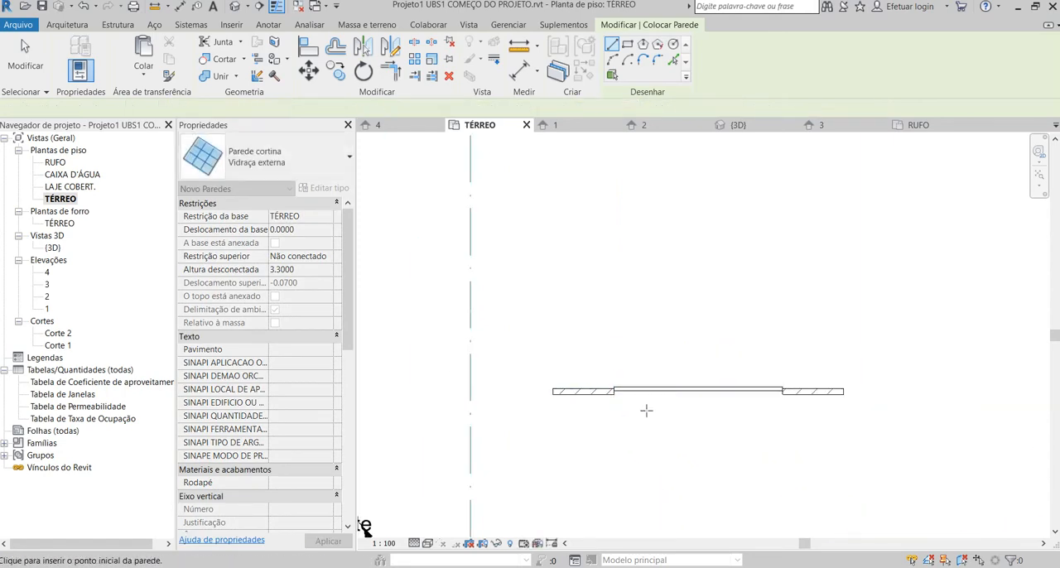
key(Escape)
scroll(687, 407, up, 1)
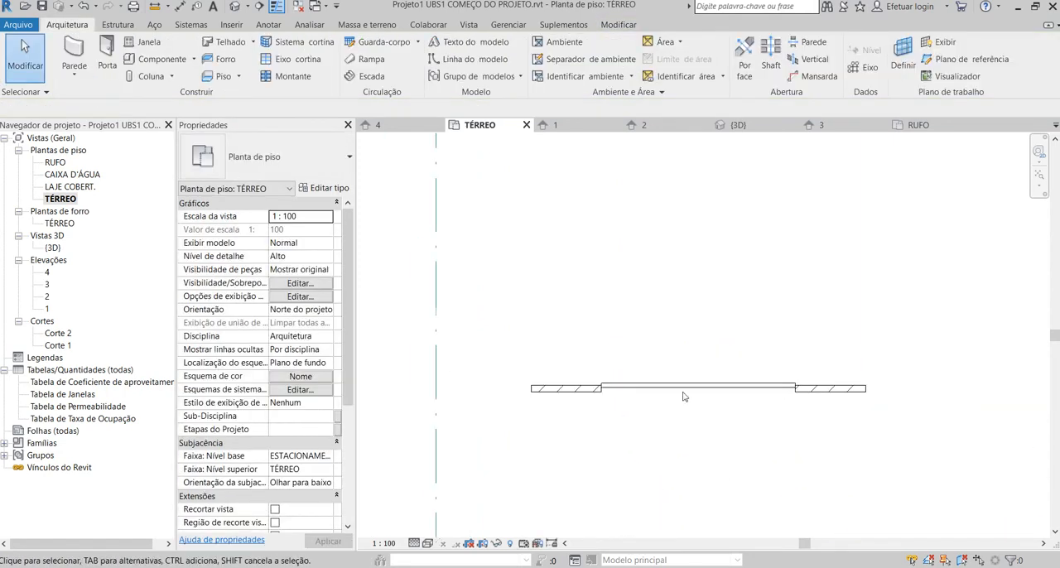
In the 3D view, unpin and remove the horizontal mid-height grid line of the new front curtain wall.
click(276, 6)
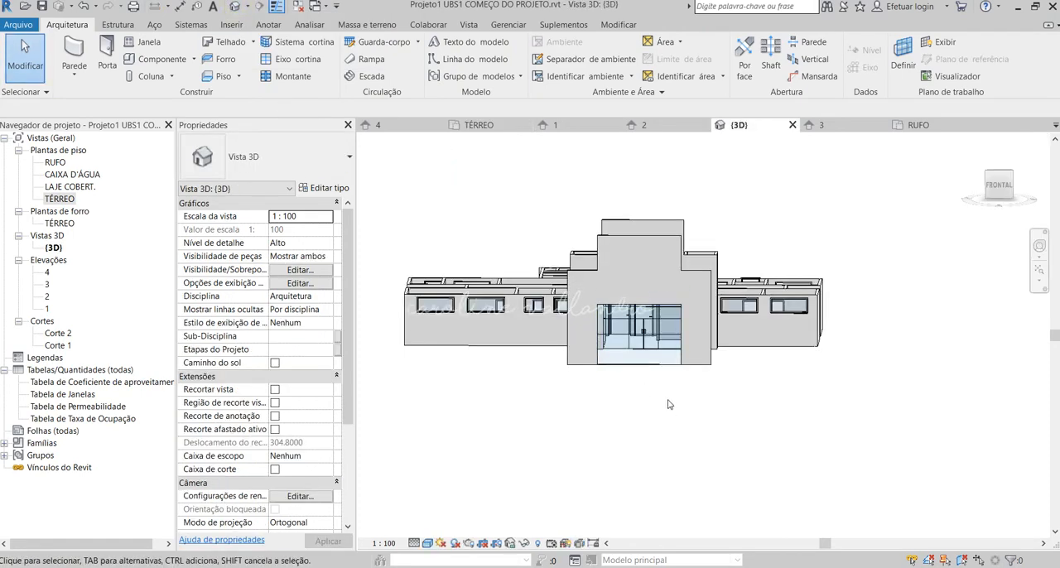
scroll(595, 399, up, 8)
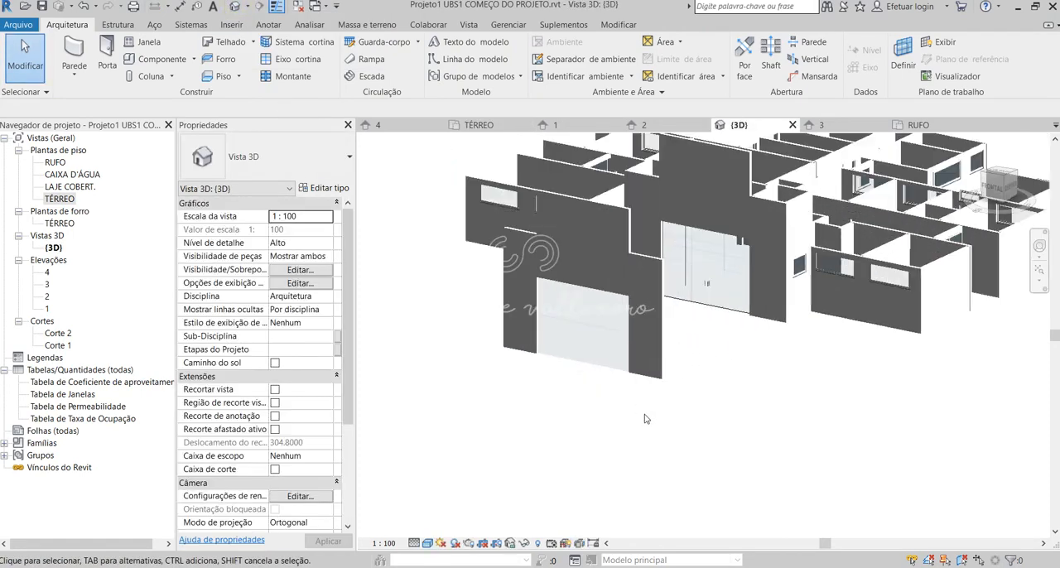
click(616, 335)
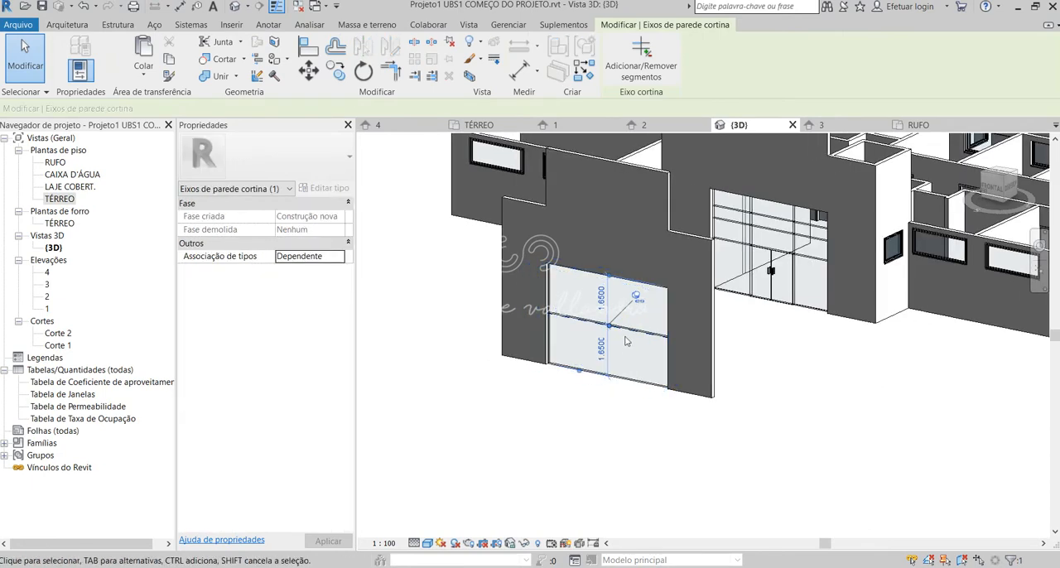
click(636, 298)
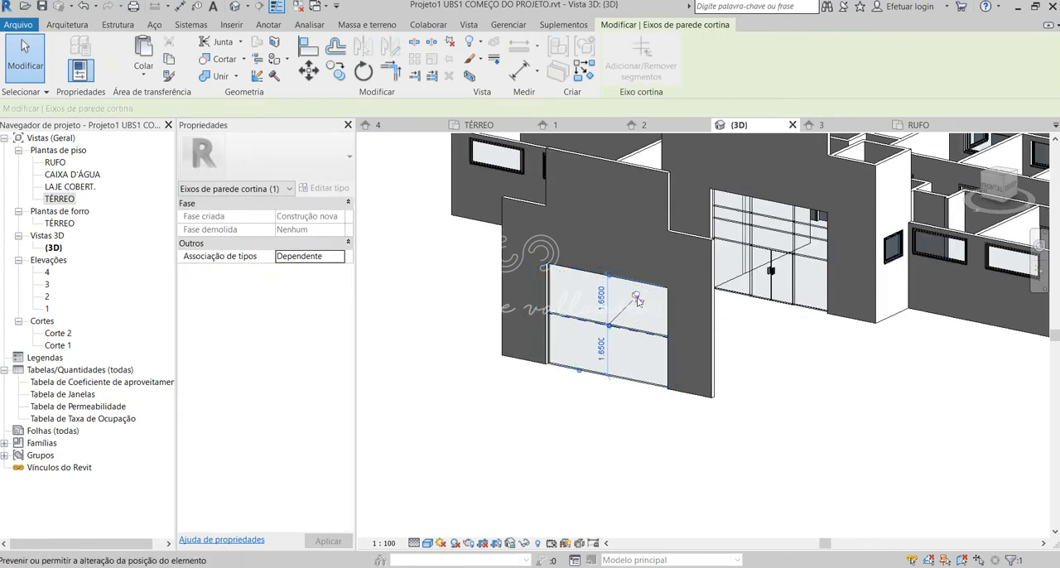
key(Escape)
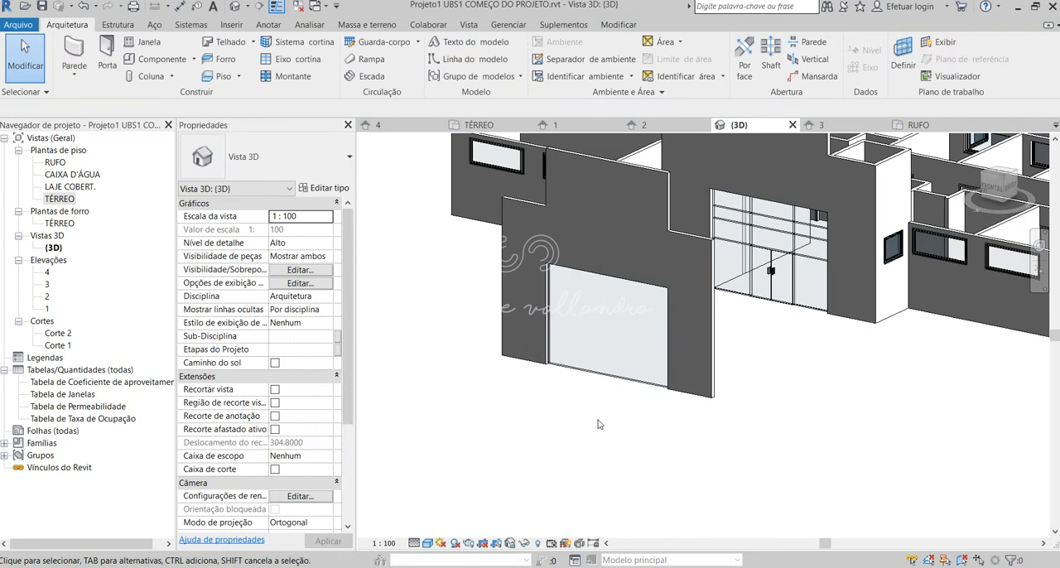
Examine the front portico in 3D and the entrance glazing divisions in the ubs1_4_4 CORTES E FACHADAS reference drawing.
shift+middle_drag(600, 425, 687, 327)
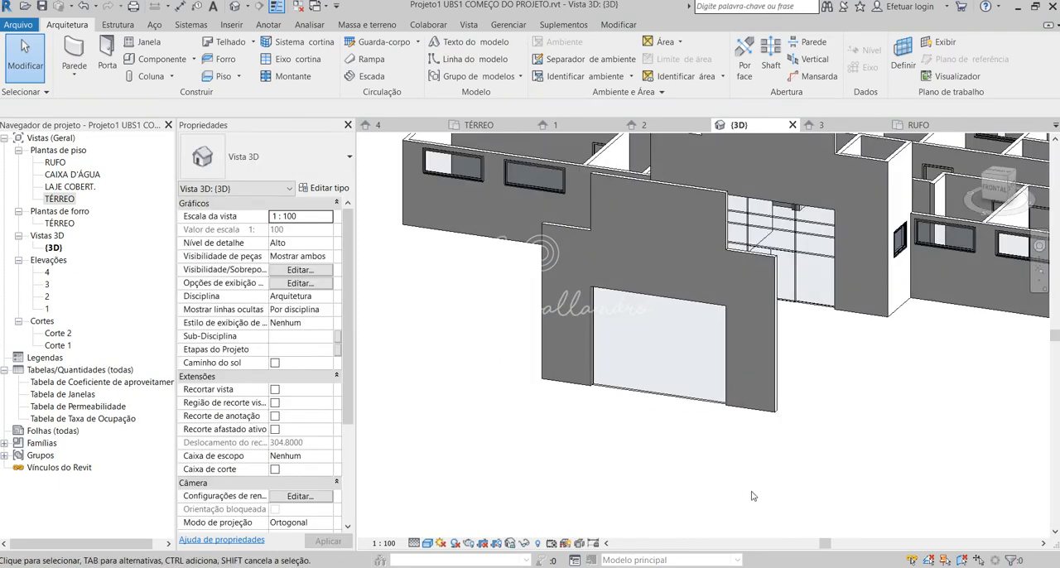
shift+middle_drag(578, 381, 755, 273)
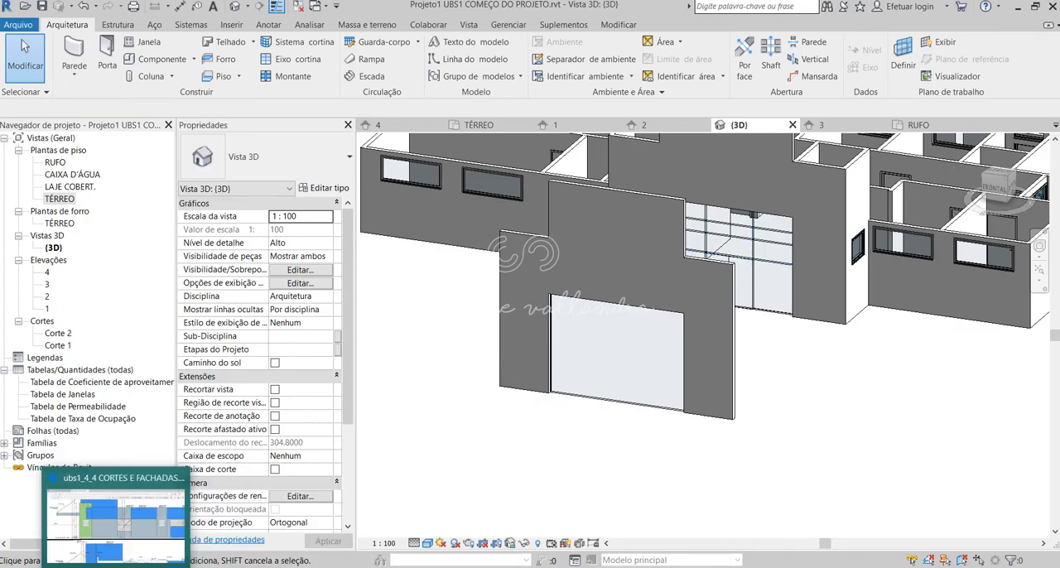
click(107, 566)
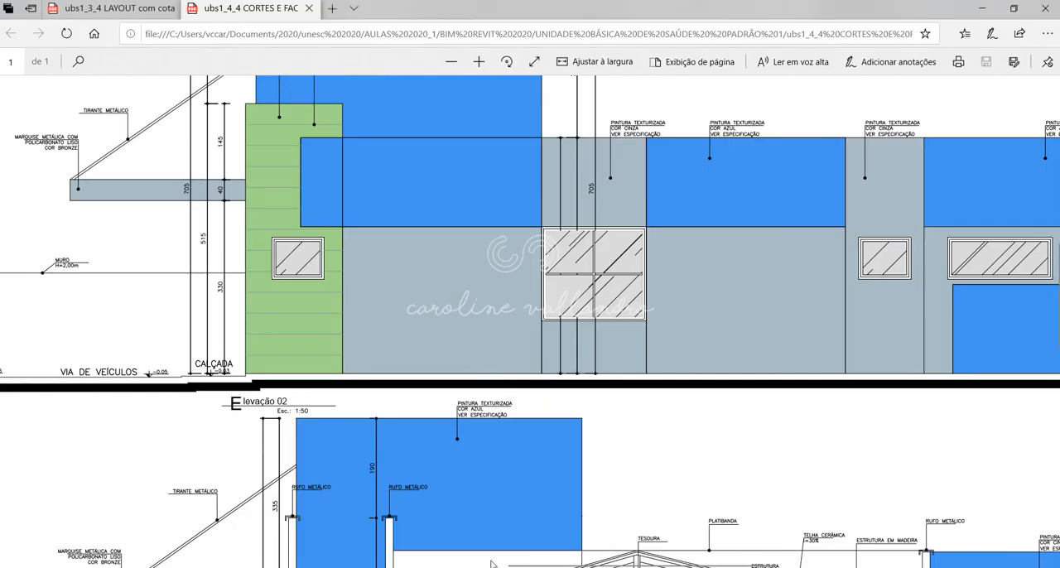
scroll(375, 541, left, 15)
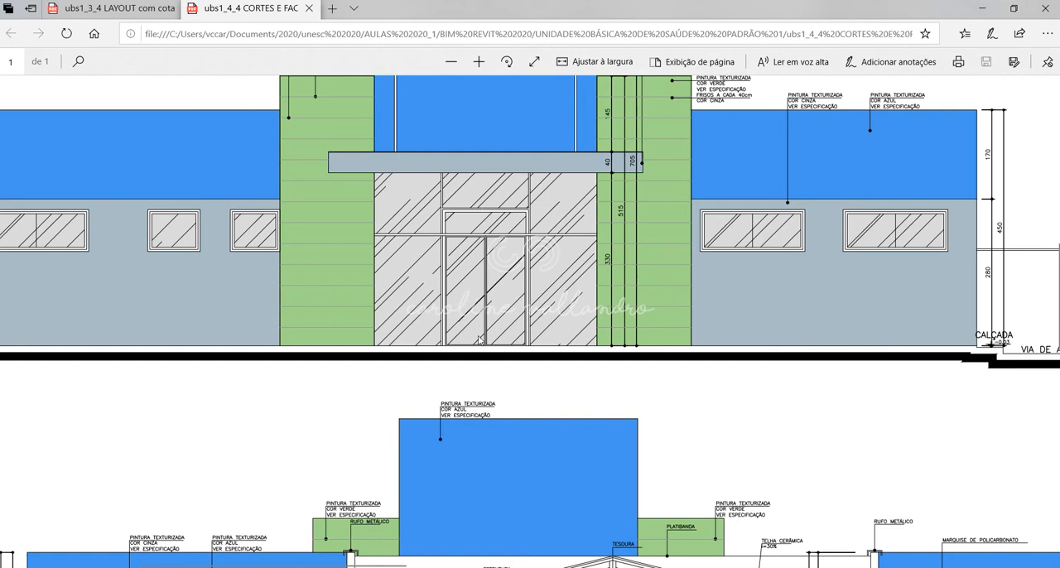
click(633, 565)
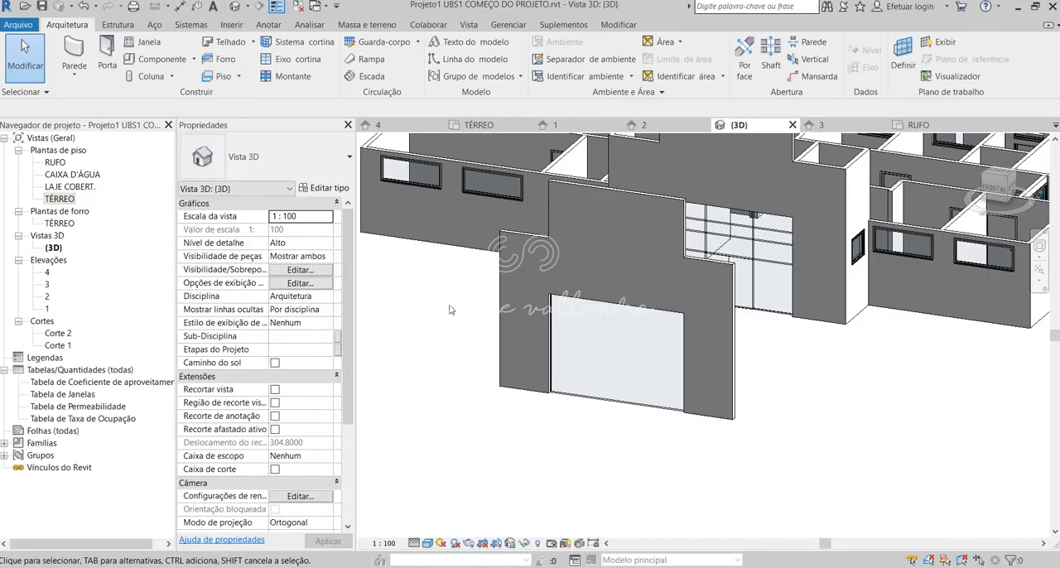
click(180, 6)
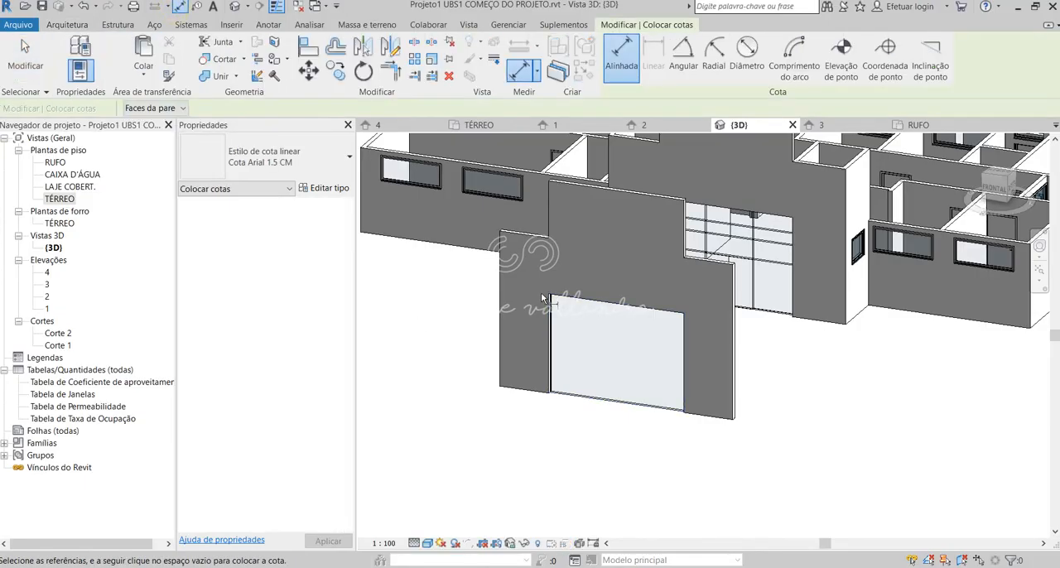
click(686, 325)
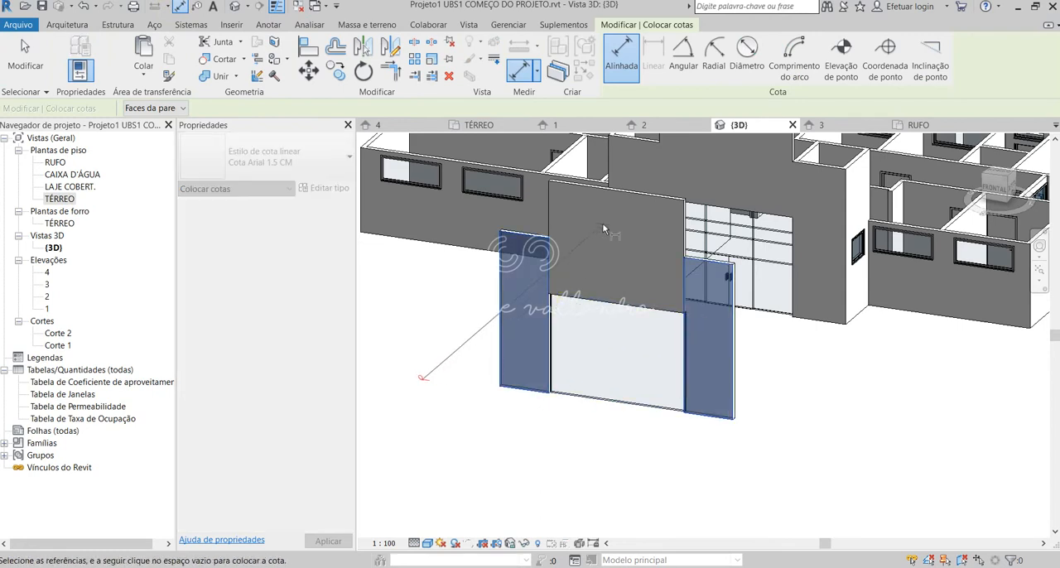
key(Escape)
key(Escape)
key(Escape)
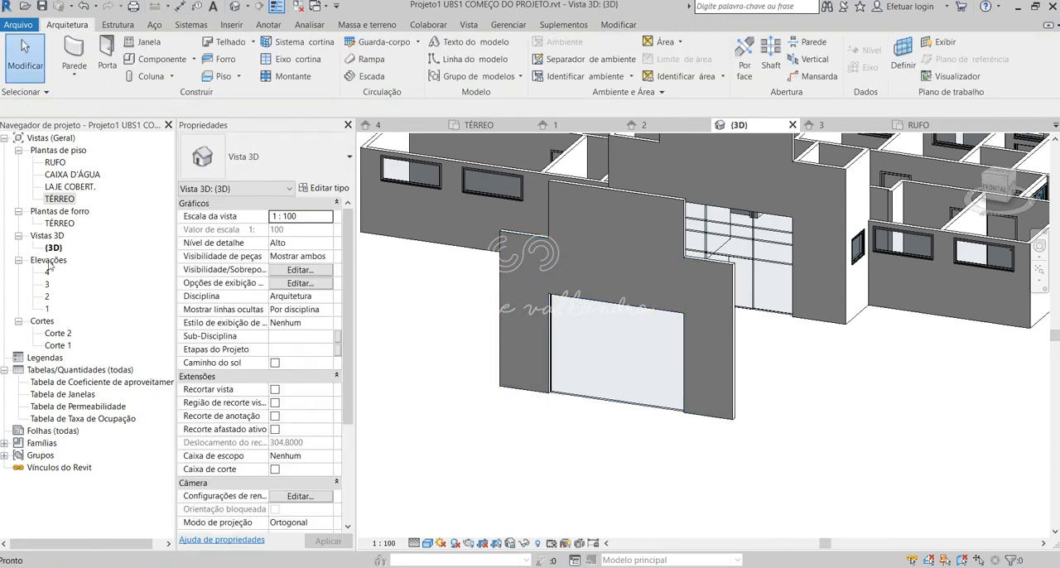
Open elevation 1 and check the width dimension above the front curtain wall.
double_click(48, 309)
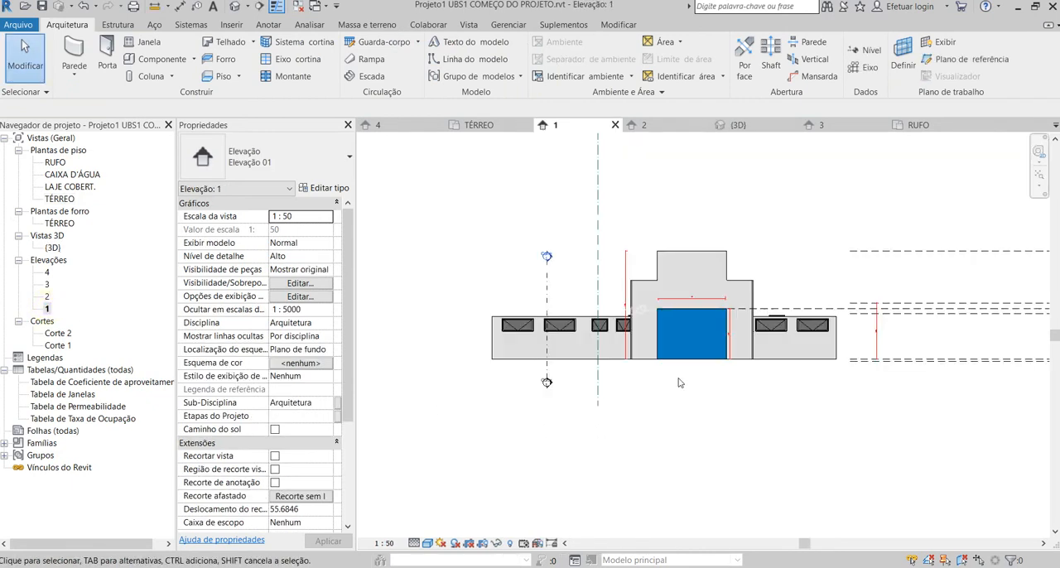
scroll(725, 324, up, 5)
scroll(635, 184, up, 4)
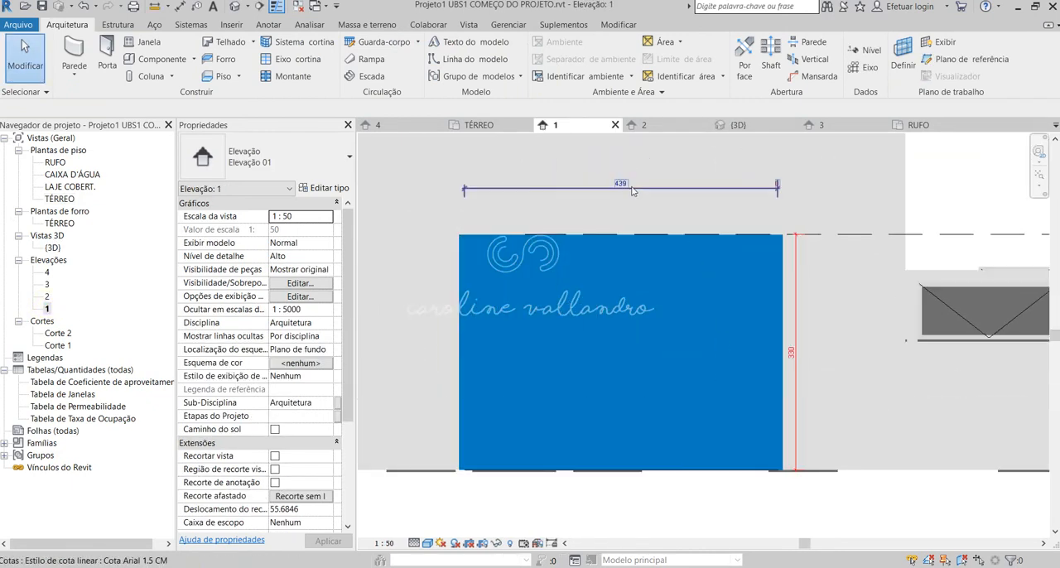
scroll(647, 207, down, 3)
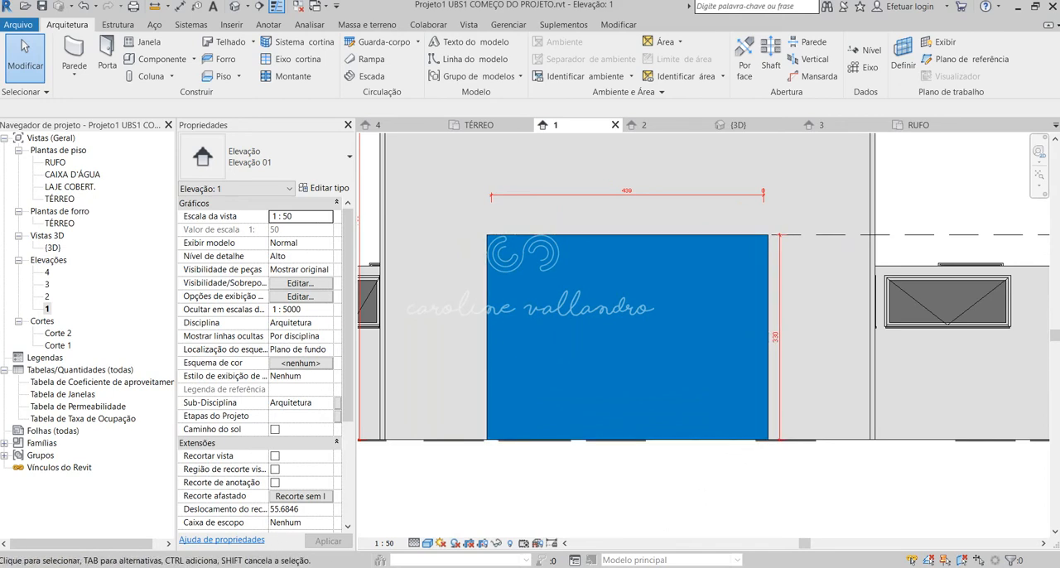
In the calculator, subtract the 160 door width from 439 and divide the difference by 2.
click(240, 567)
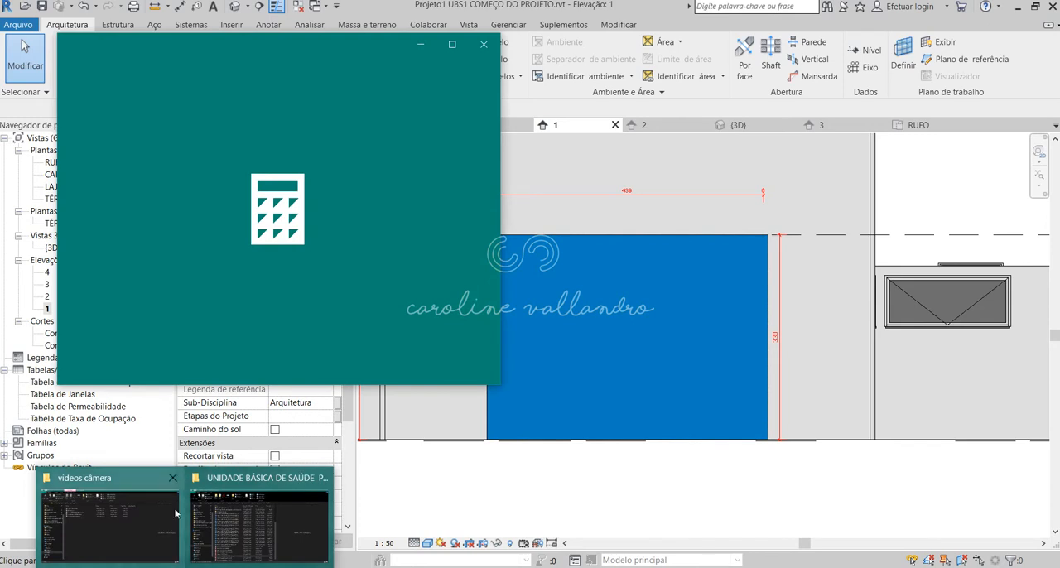
click(91, 295)
click(215, 329)
click(215, 259)
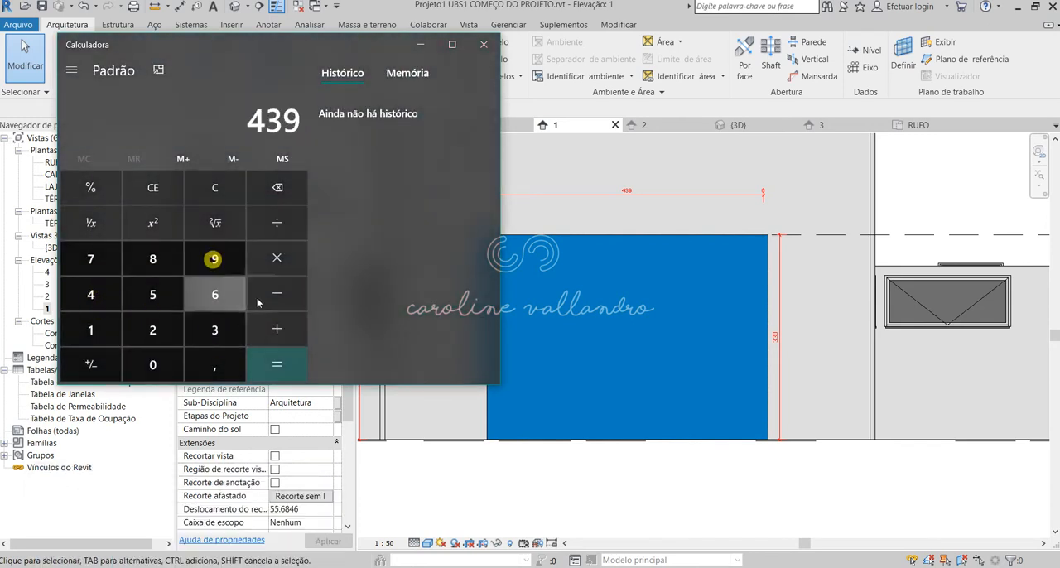
click(277, 295)
click(96, 329)
click(189, 307)
click(154, 364)
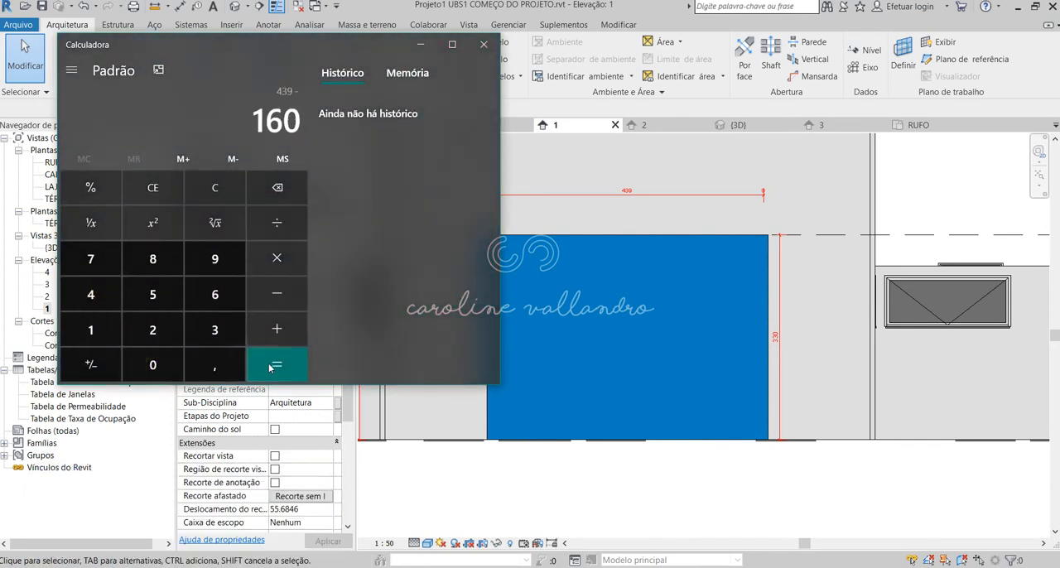
click(277, 365)
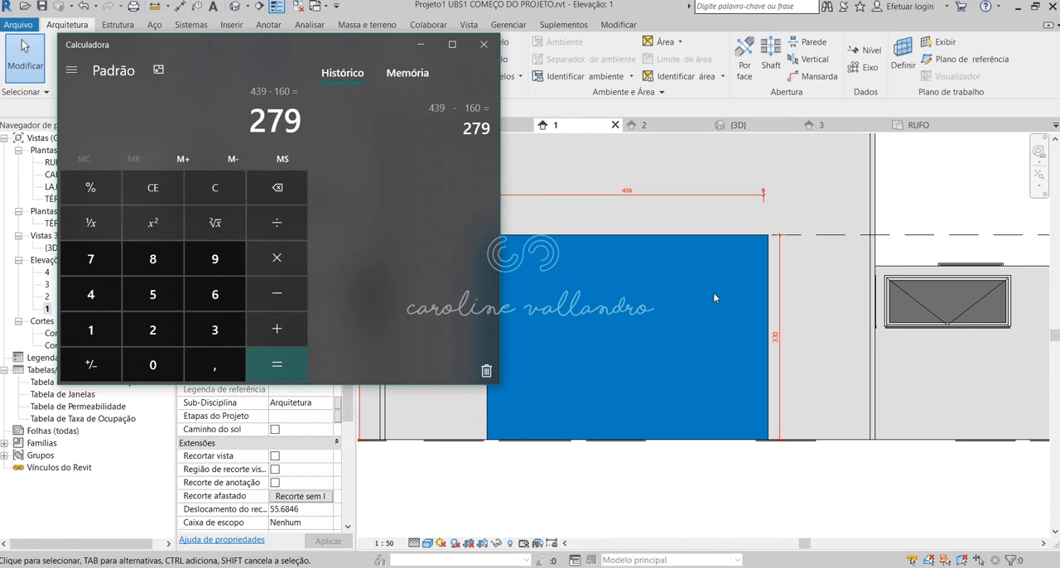
click(276, 223)
click(152, 330)
click(277, 364)
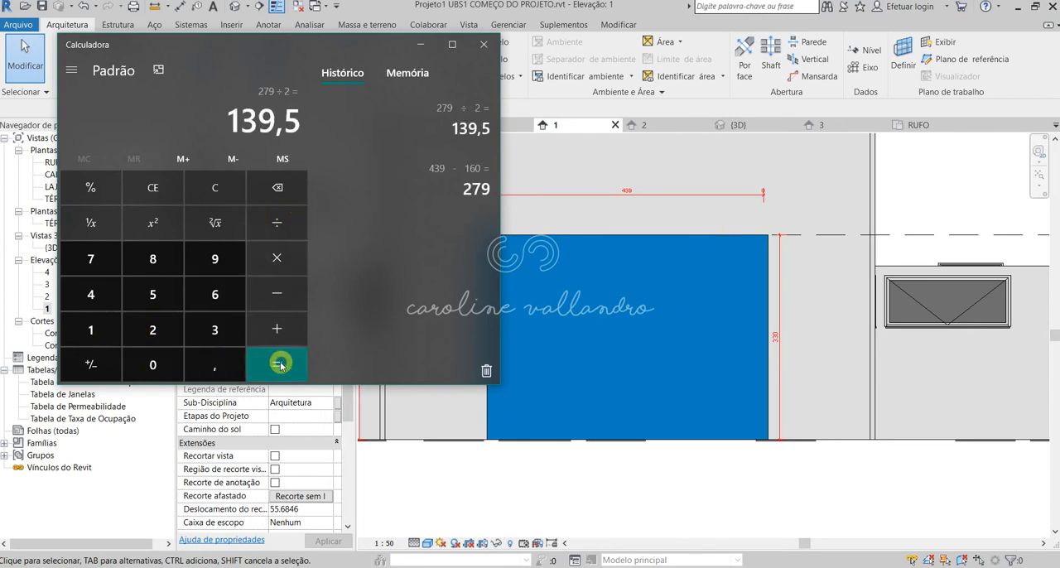
click(483, 44)
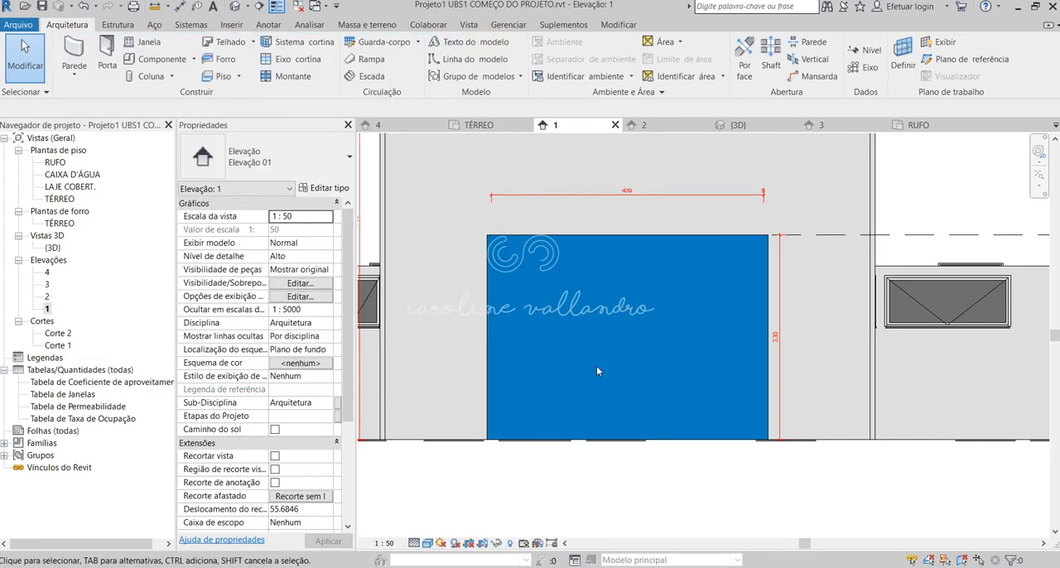
Add two vertical curtain grid lines that divide the front curtain wall into three equal panels.
scroll(598, 371, down, 4)
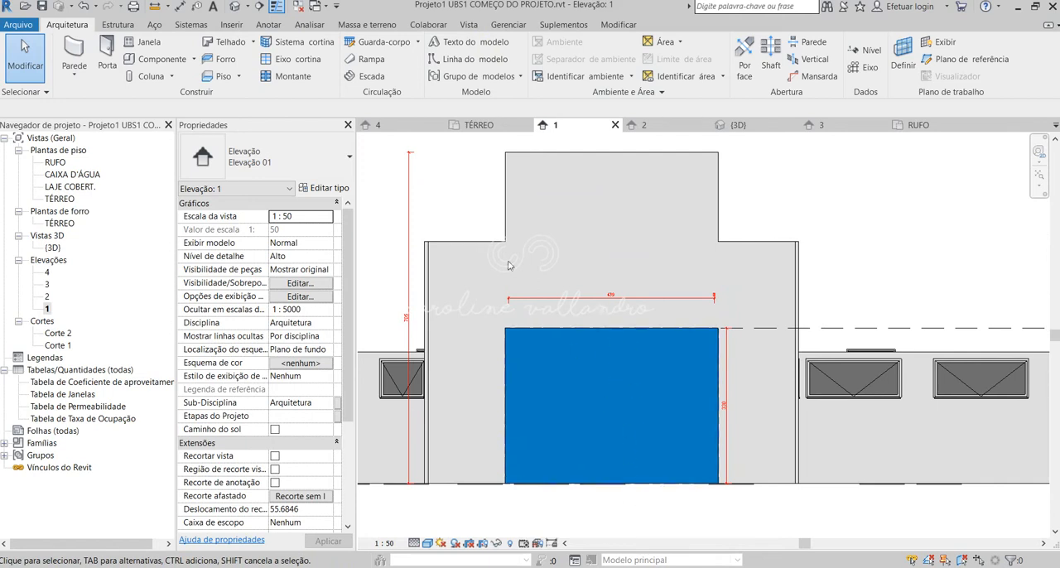
scroll(601, 340, down, 2)
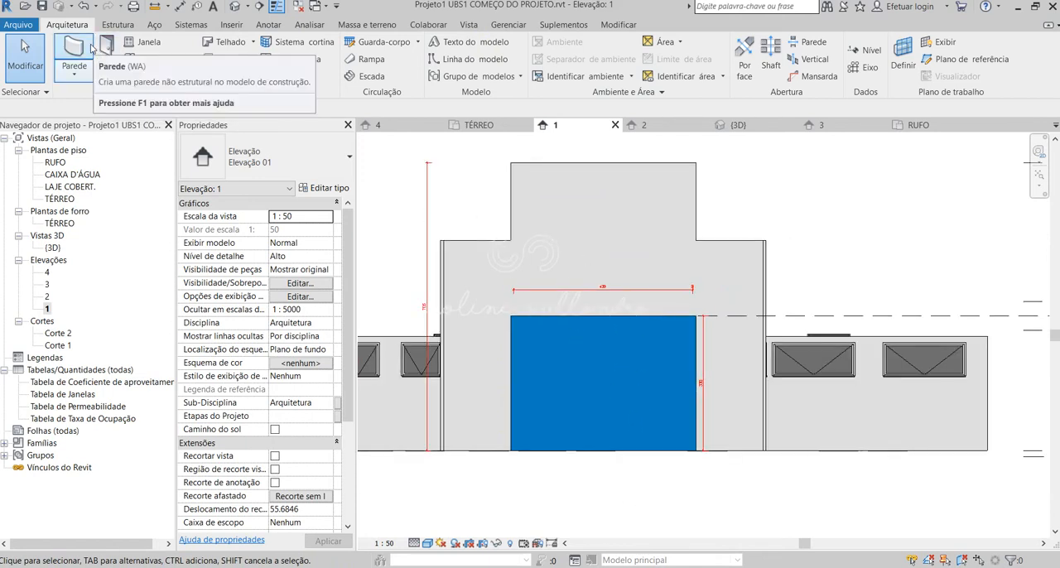
click(293, 79)
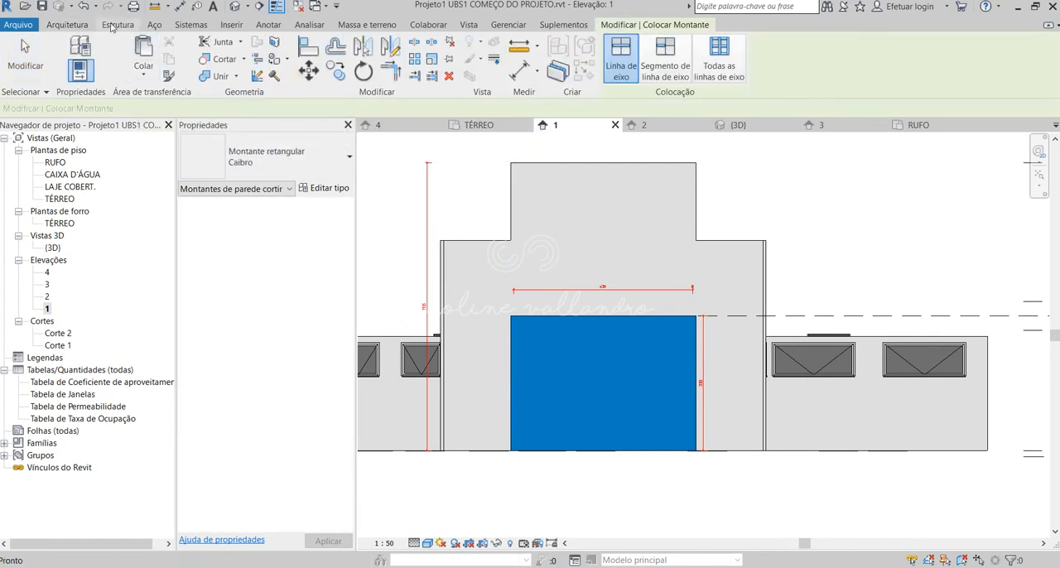
click(67, 24)
click(295, 60)
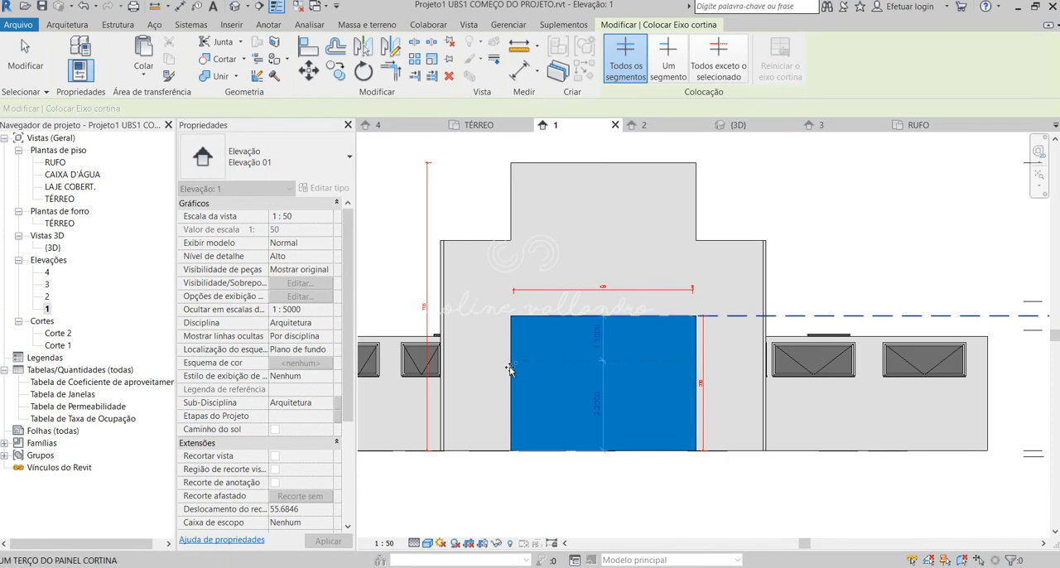
click(572, 318)
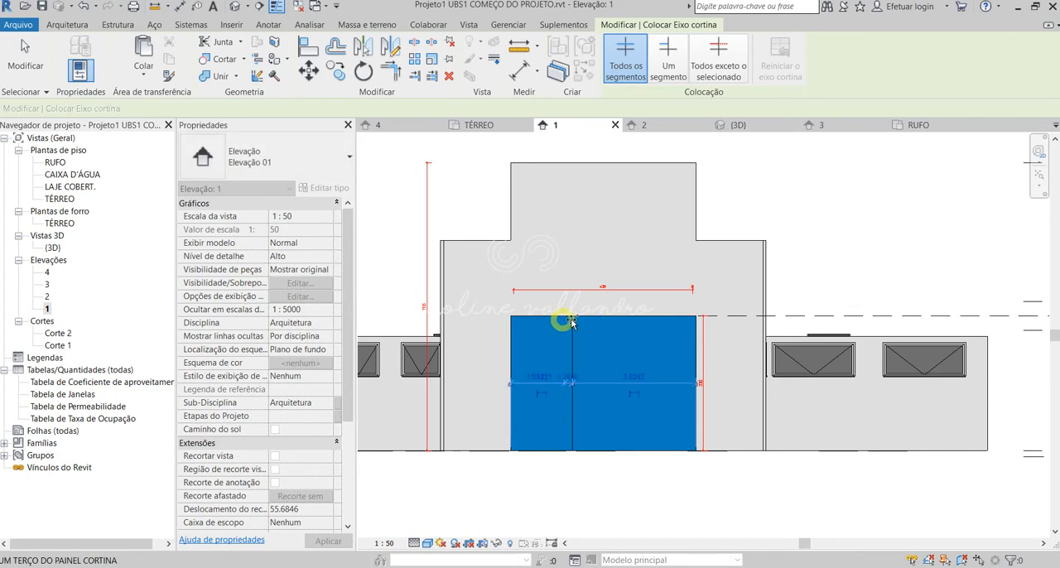
click(628, 321)
scroll(604, 447, up, 2)
key(Escape)
key(Escape)
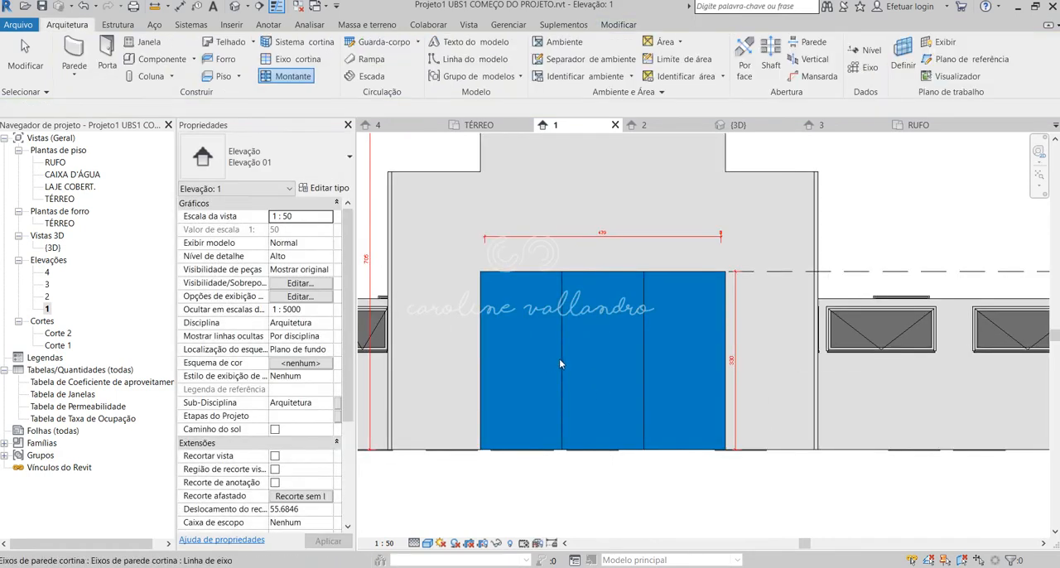
Set the left and right vertical grid lines 1.39 from the front curtain wall's respective side edges.
click(560, 358)
click(513, 354)
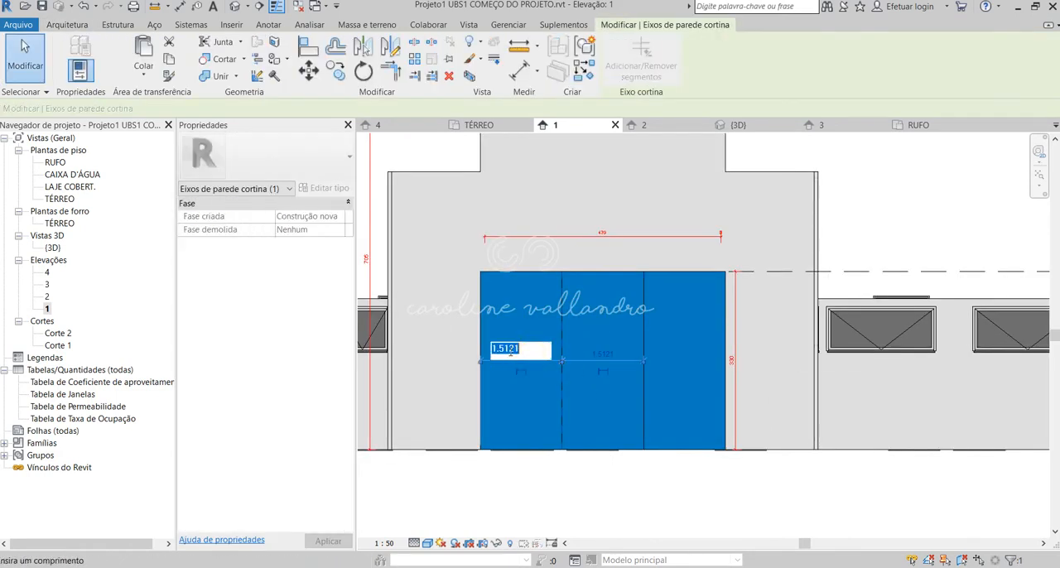
text(1.39)
key(Return)
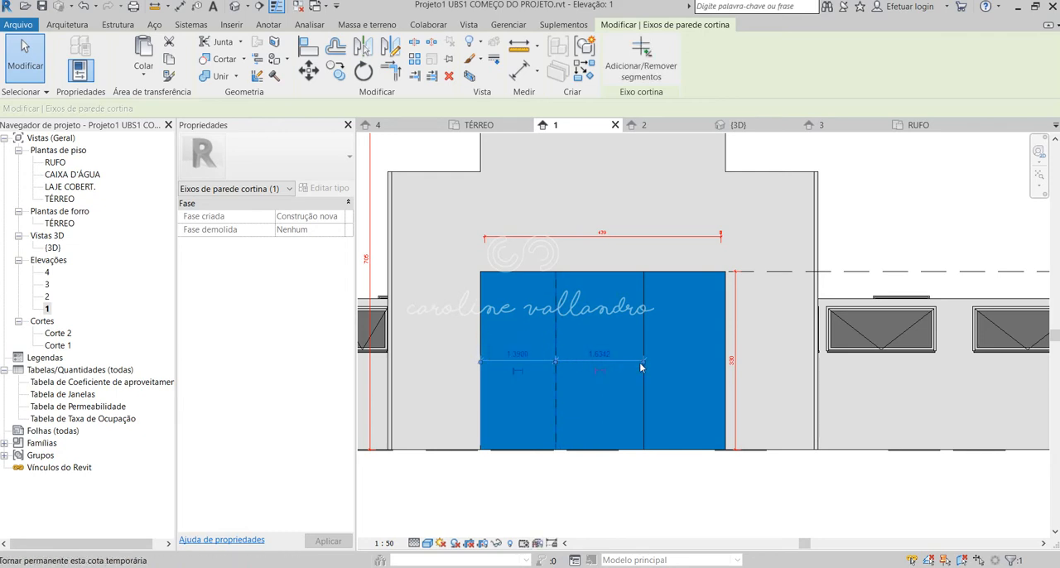
click(645, 317)
click(685, 354)
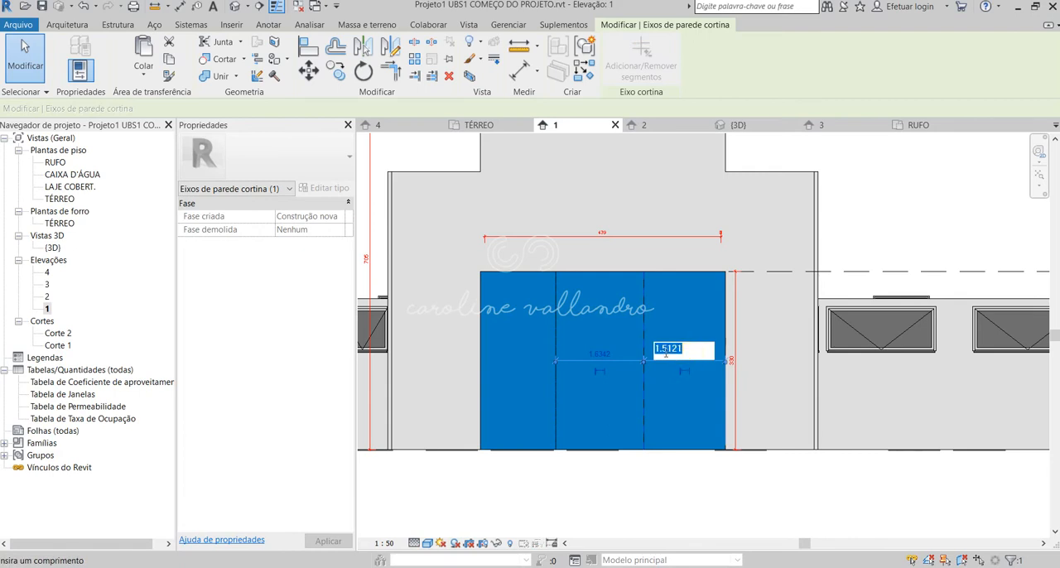
text(1.39)
key(Return)
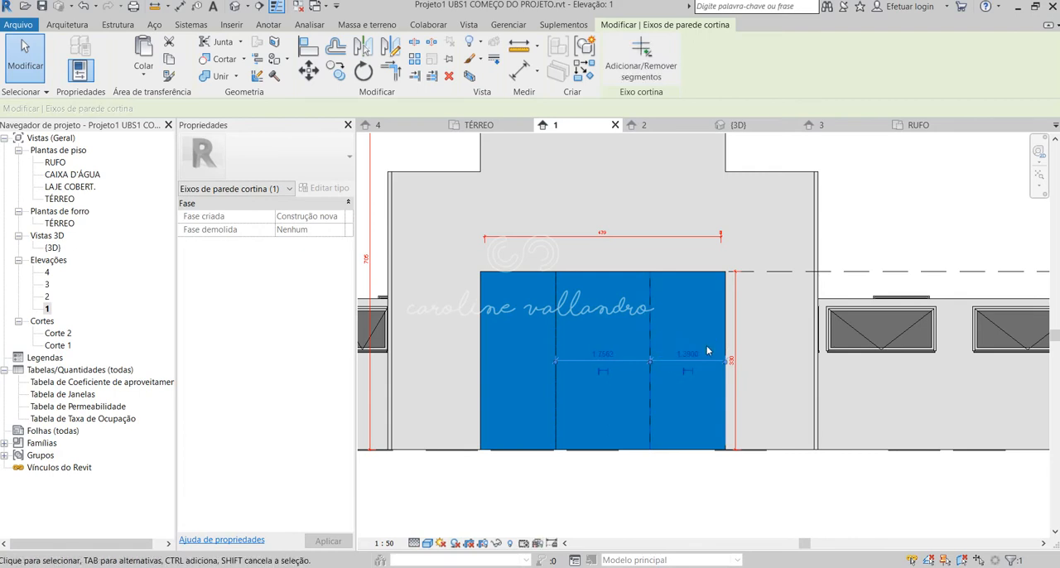
Set the spacing between the front curtain wall's two vertical grid lines to 1.6.
click(603, 355)
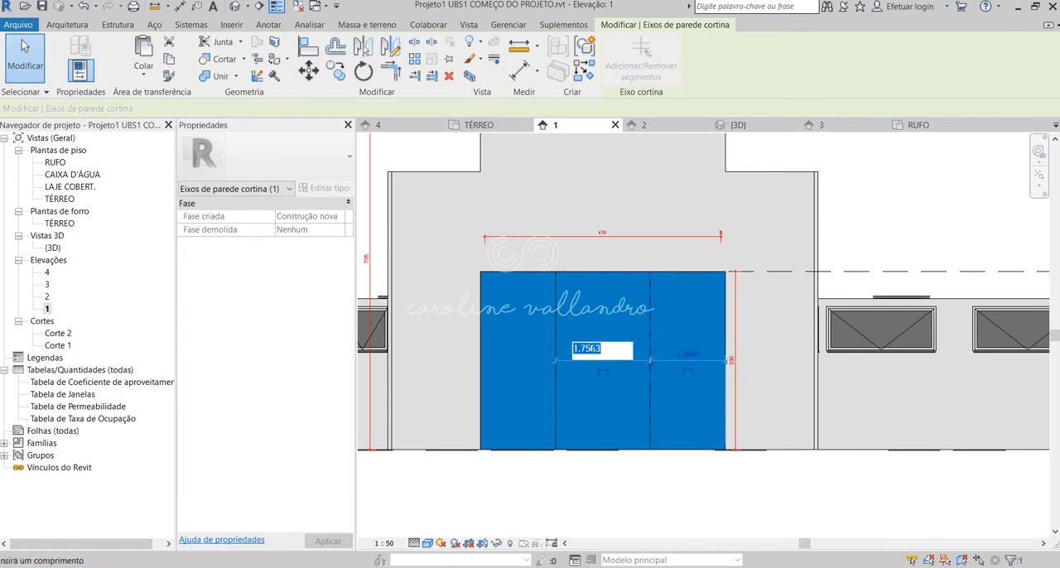
text(1.6)
key(Return)
Set the left vertical grid line's distance from the front curtain wall's left edge to 1.393.
click(553, 331)
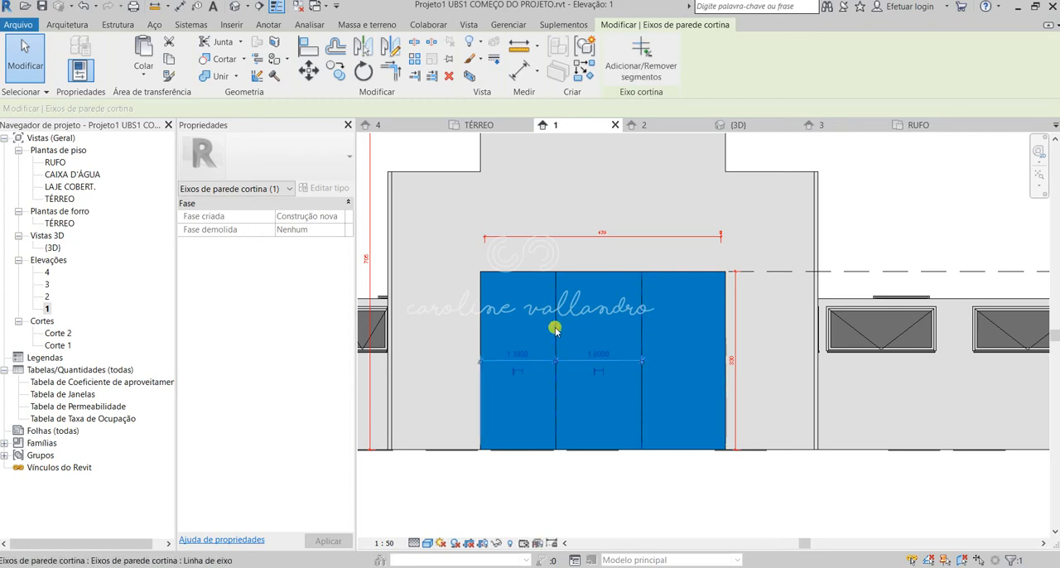
click(518, 352)
drag(507, 351, 540, 343)
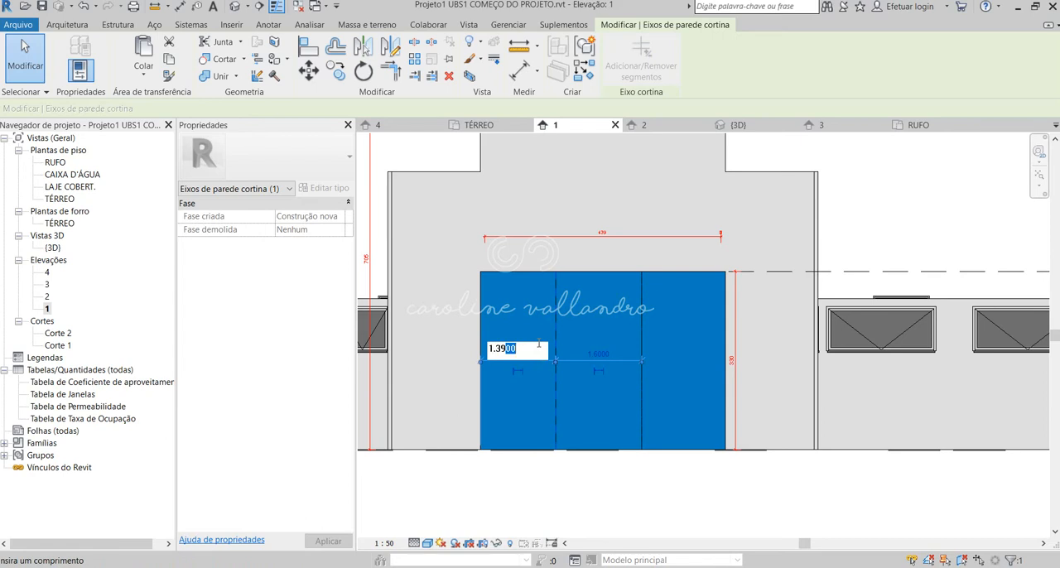
text(3)
key(Return)
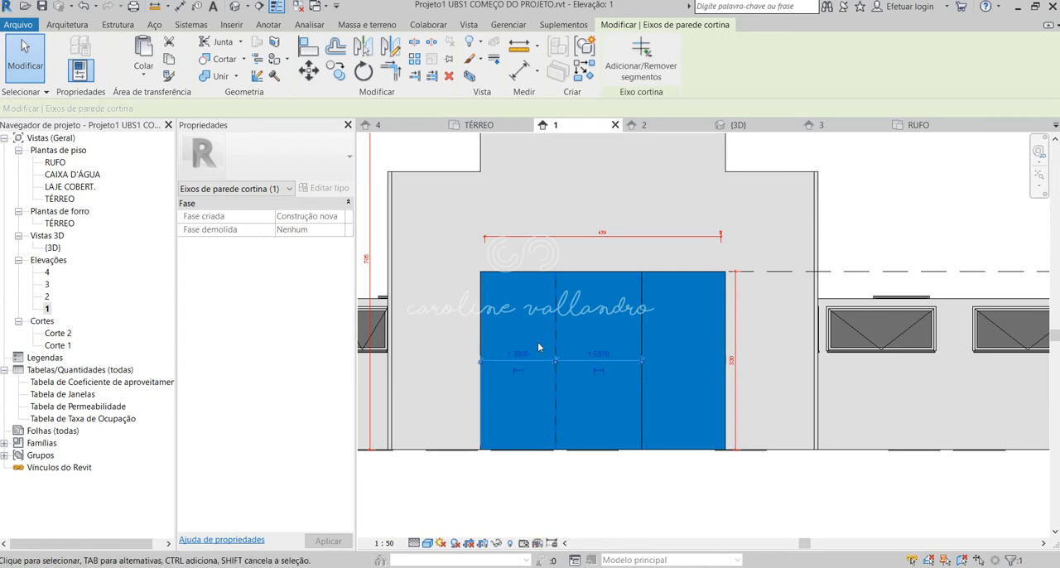
Set the right vertical grid line's distance from the front curtain wall's right edge to 1.39.
click(639, 313)
click(683, 354)
drag(660, 348, 701, 345)
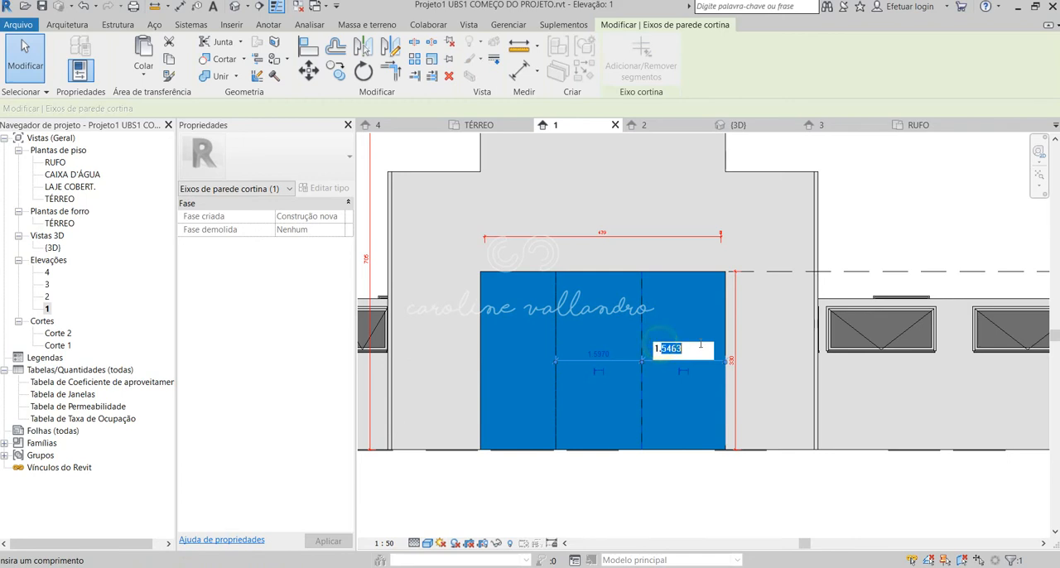
text(.39)
key(Return)
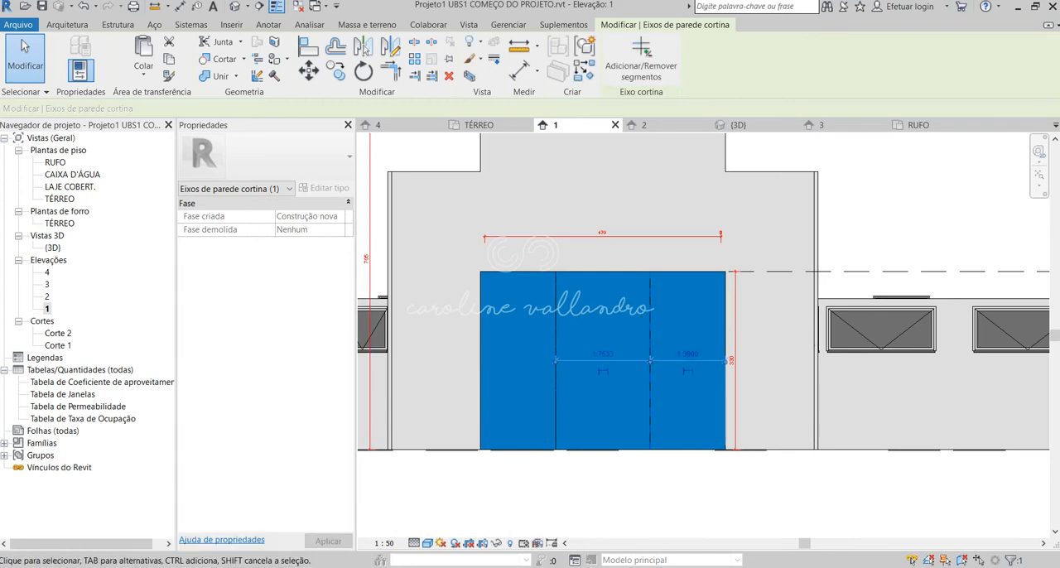
Calculate the width of each side panel as (439 - 160) ÷ 2 in the Calculator.
click(151, 567)
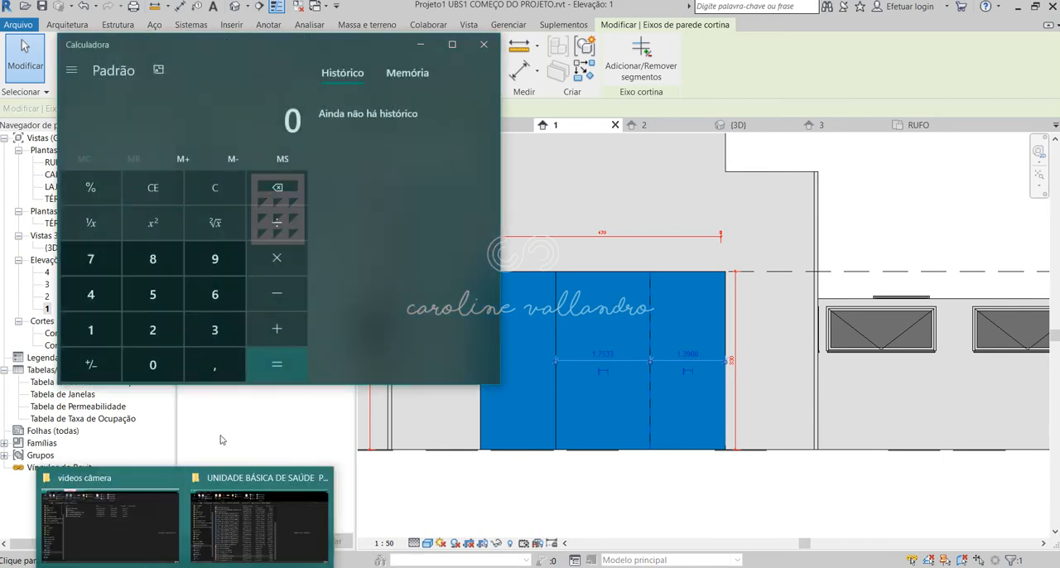
click(93, 292)
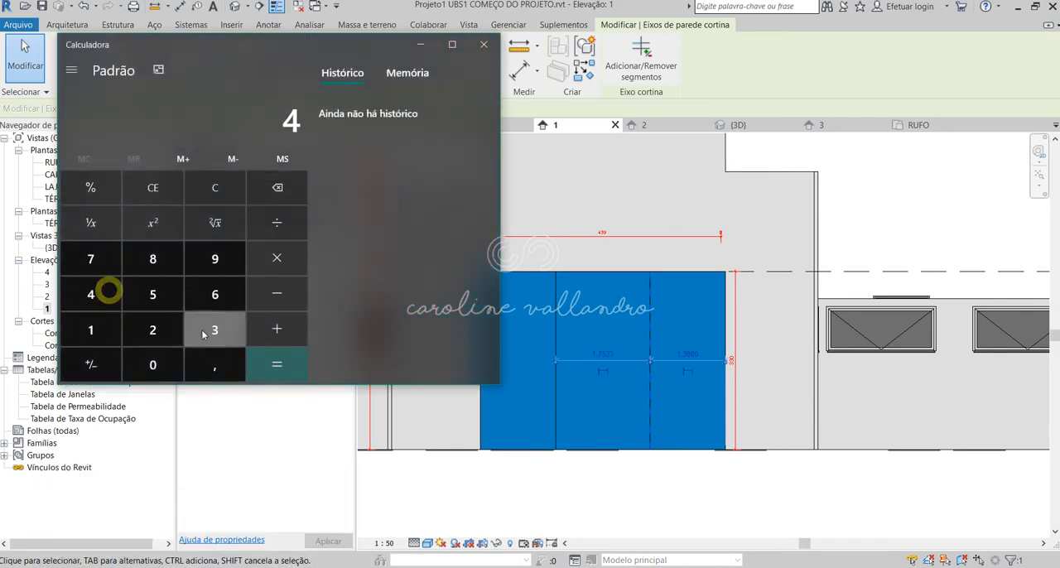
click(214, 330)
click(215, 258)
click(276, 295)
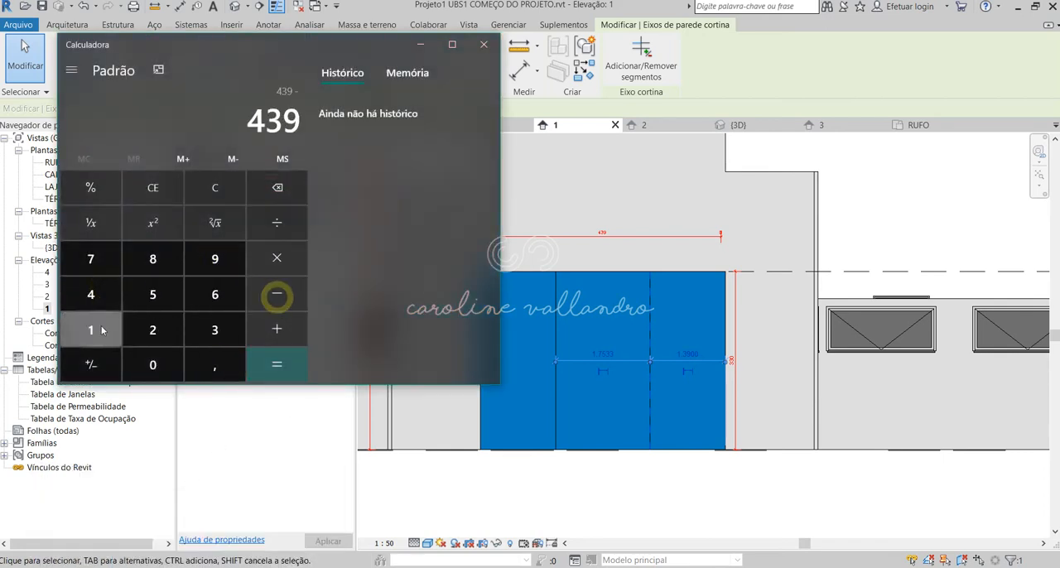
click(91, 330)
click(214, 294)
click(154, 364)
click(274, 368)
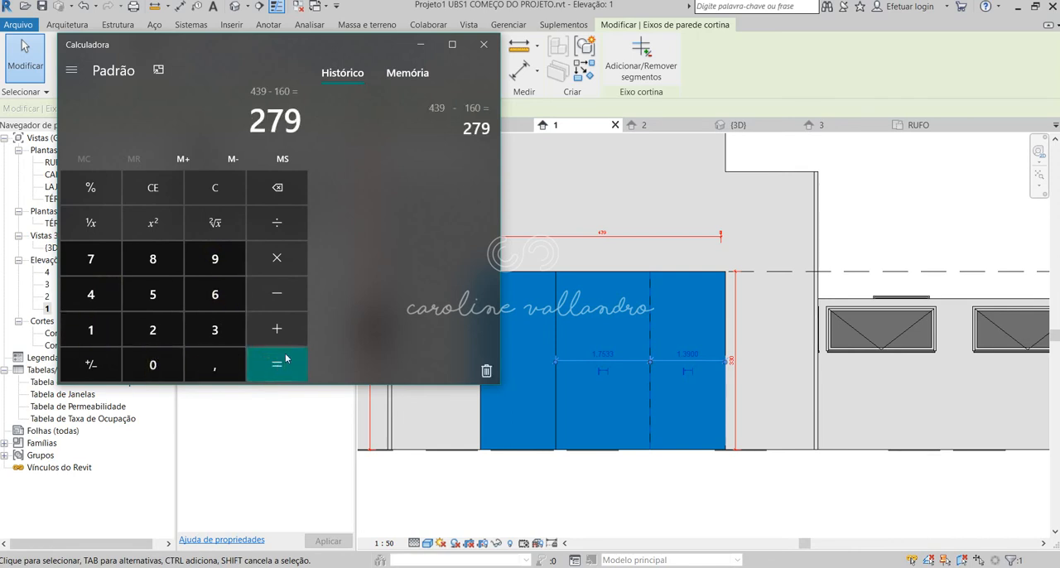
click(276, 223)
click(184, 325)
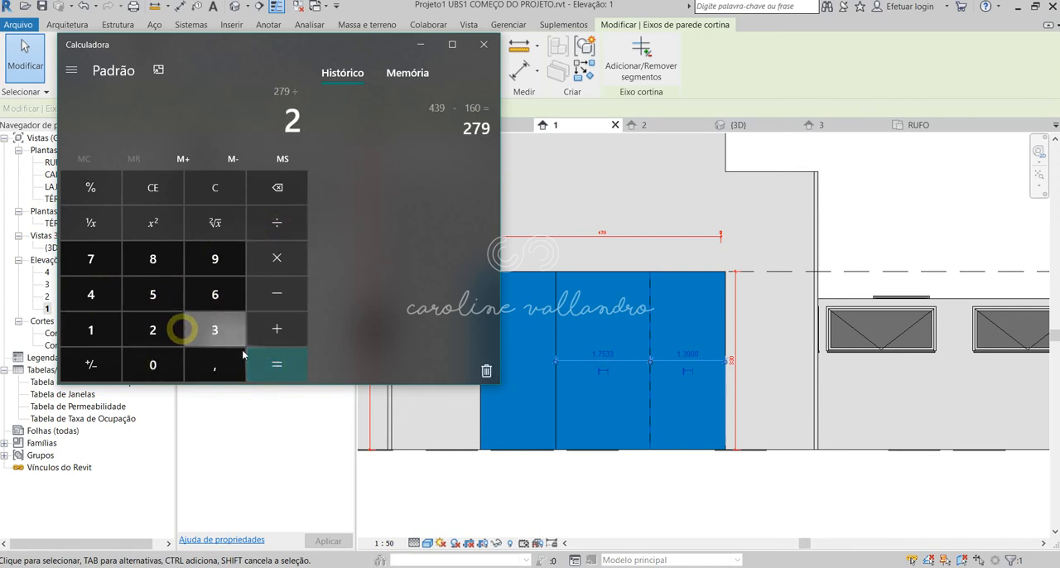
click(277, 366)
click(483, 47)
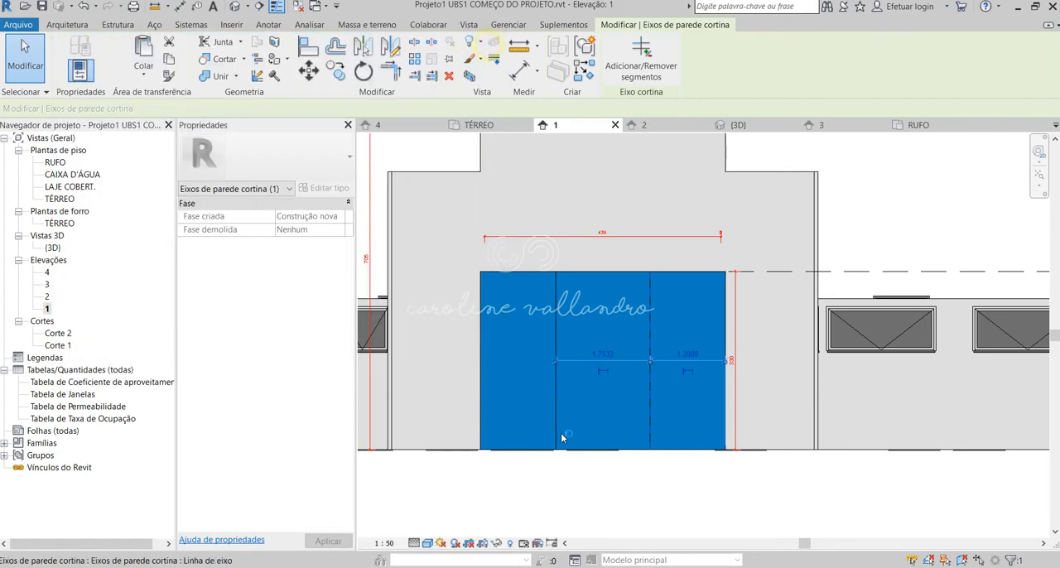
Set the right vertical grid line's distance from the front curtain wall's right edge to 1.395.
key(Escape)
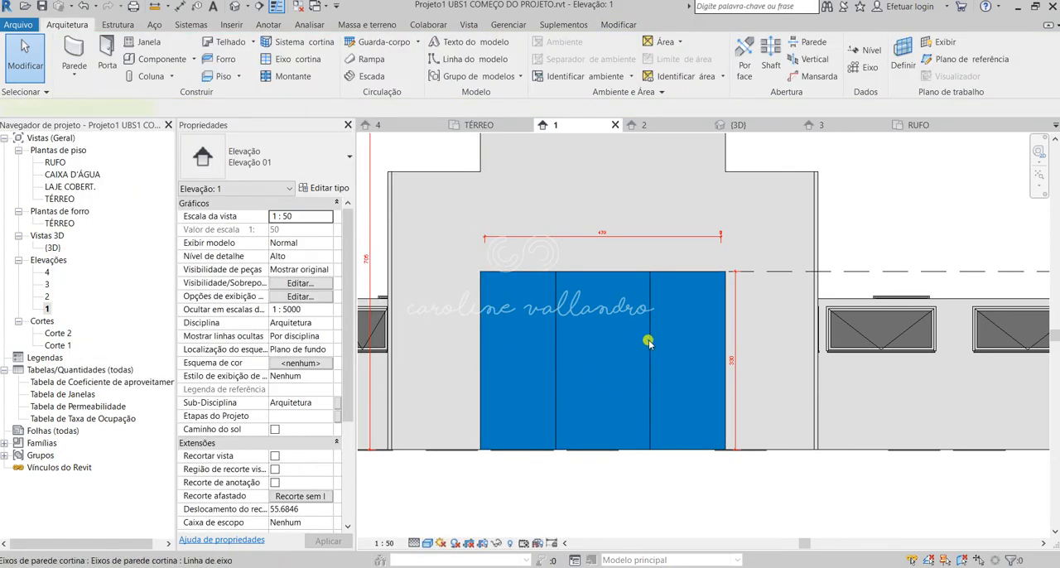
click(649, 340)
key(Escape)
click(556, 337)
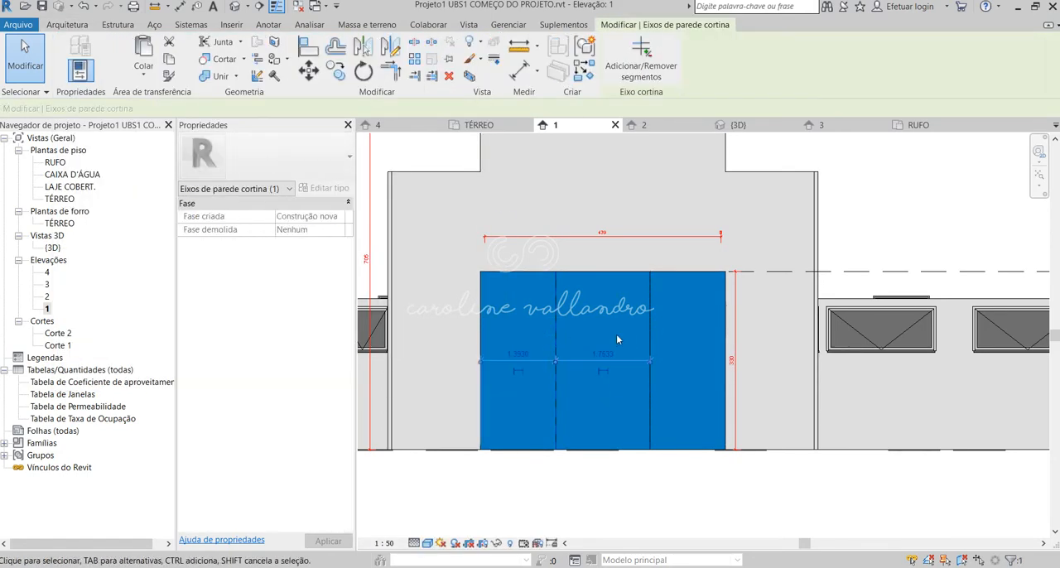
key(Escape)
click(653, 322)
click(693, 353)
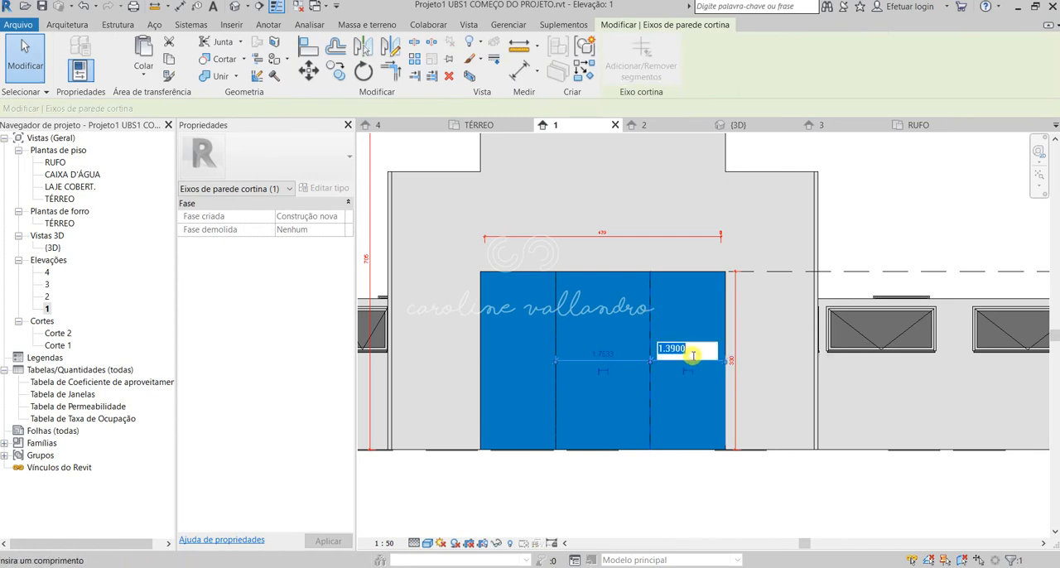
drag(675, 353, 692, 354)
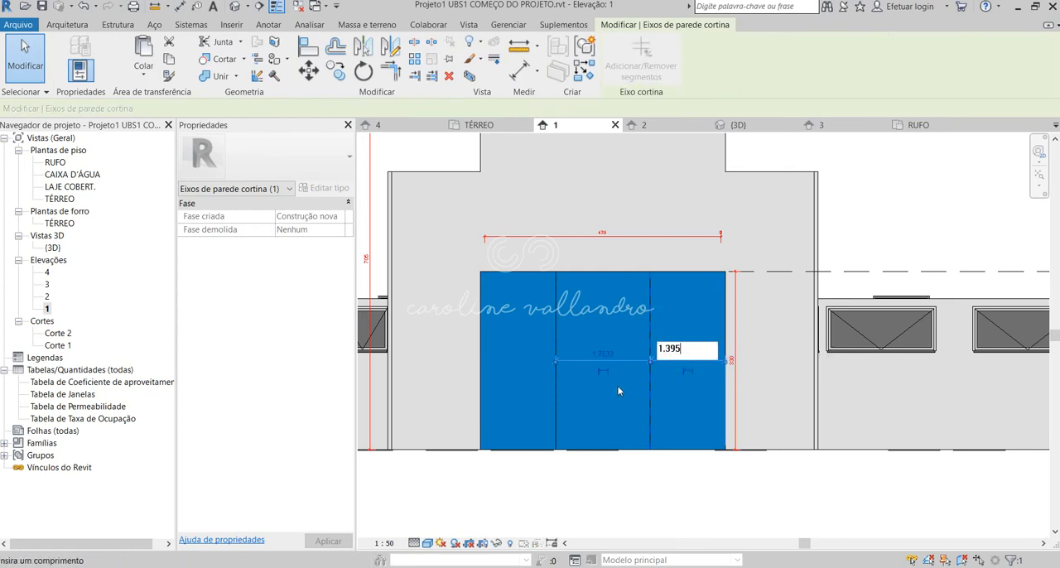
text(5)
key(Return)
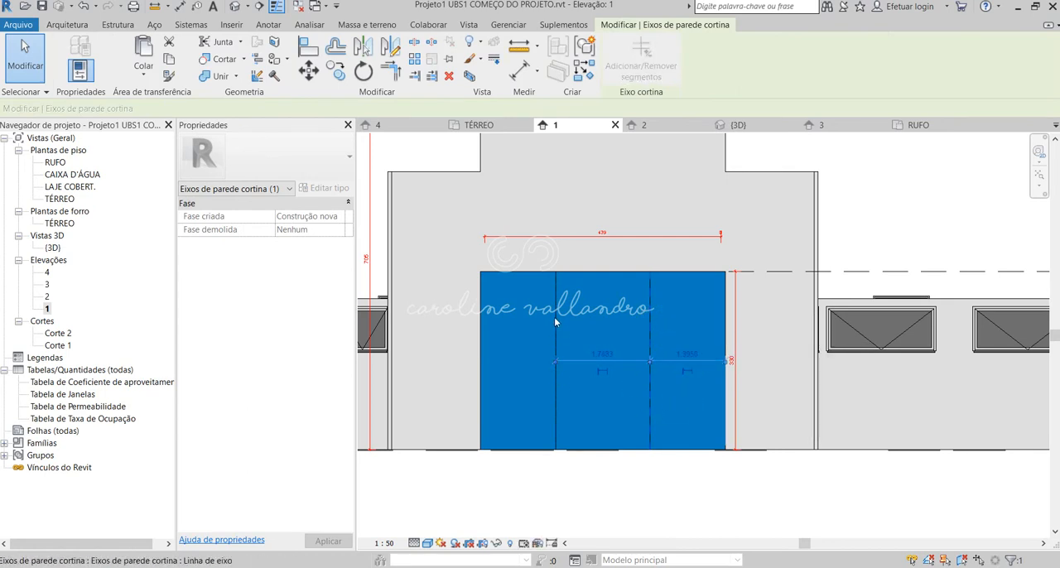
Set the left vertical grid line's distance from the front curtain wall's left edge to 1.395.
click(555, 319)
click(517, 354)
drag(506, 348, 523, 346)
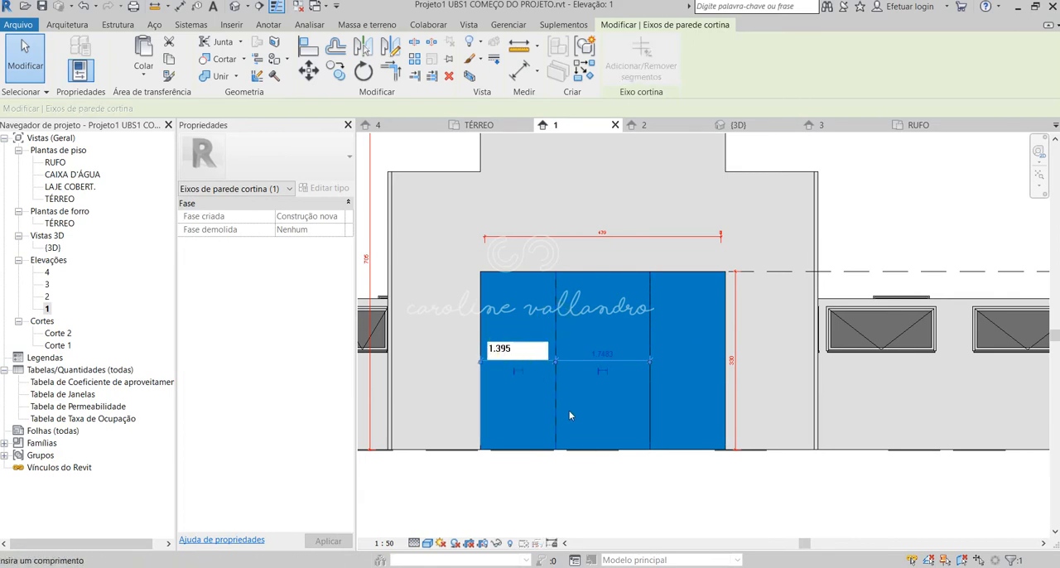
text(5)
key(Return)
click(635, 497)
click(555, 290)
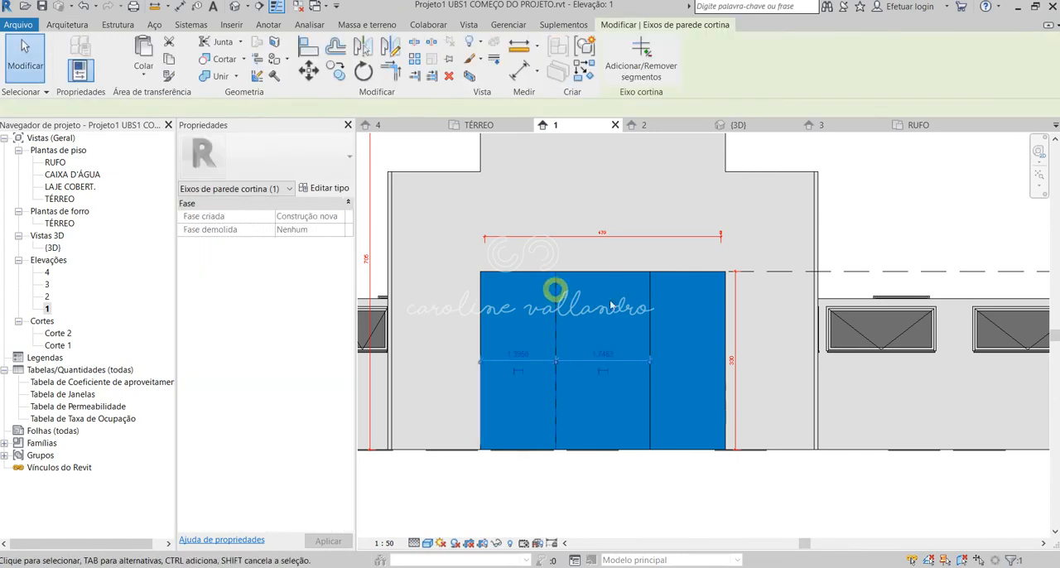
key(Escape)
Delete the horizontal width dimension above the front curtain wall.
mouse_move(698, 323)
middle_down()
mouse_move(697, 350)
mouse_move(704, 322)
middle_up()
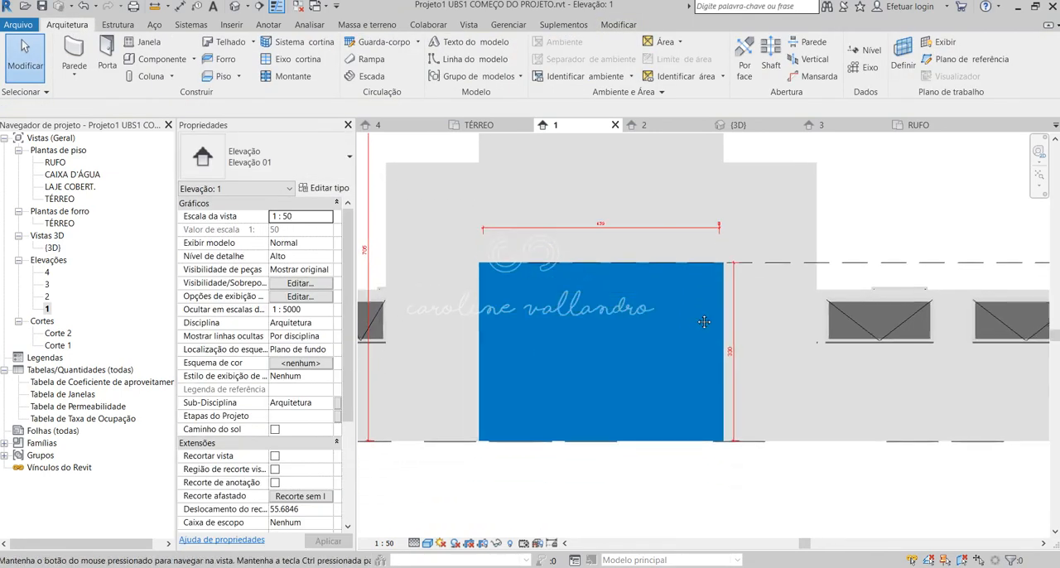
click(622, 227)
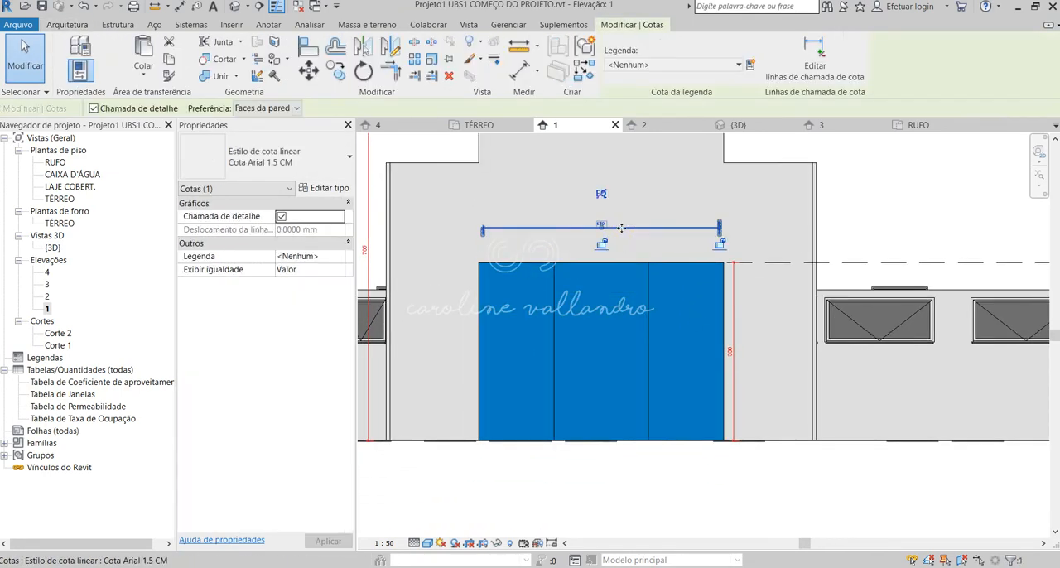
click(771, 488)
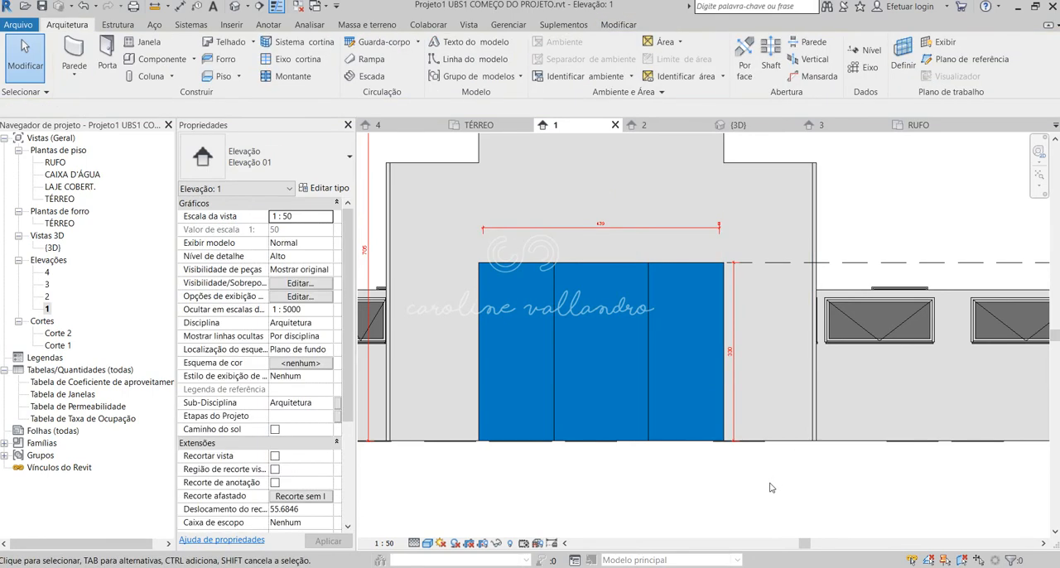
click(611, 225)
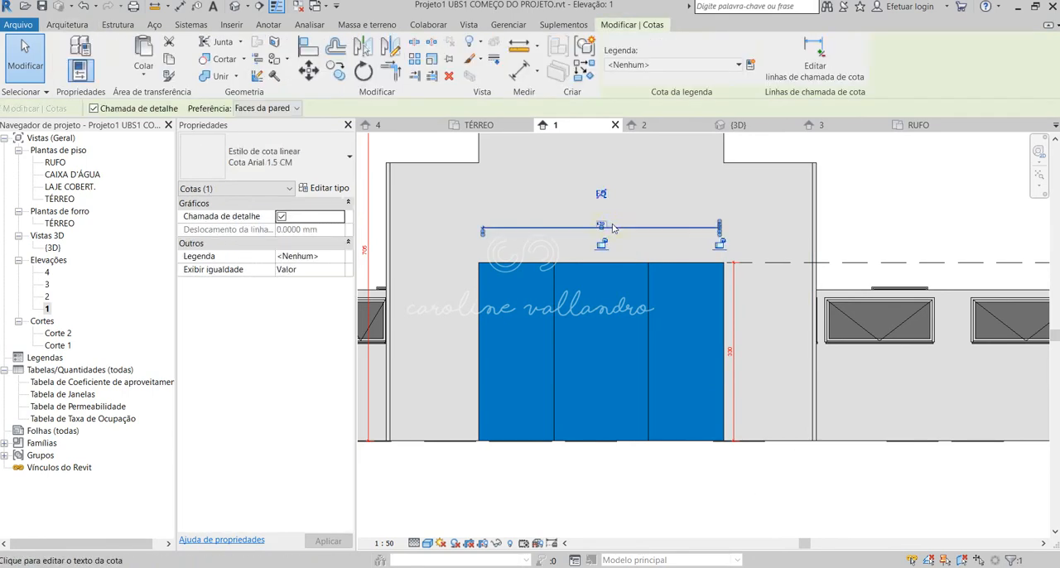
key(Delete)
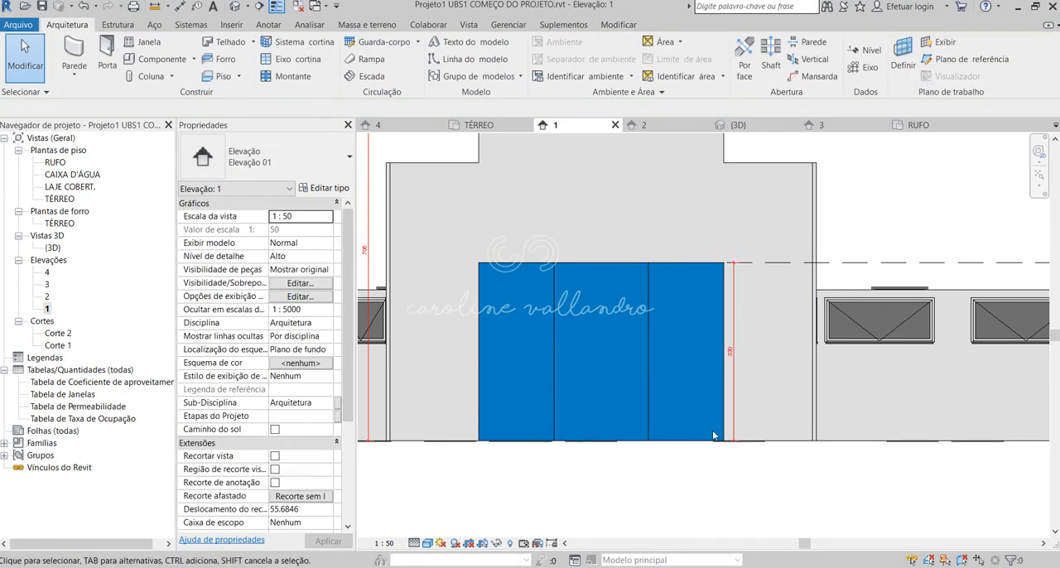
Open the 3D view, dismissing the save reminder, and show the front portico's curtain wall up close.
click(236, 6)
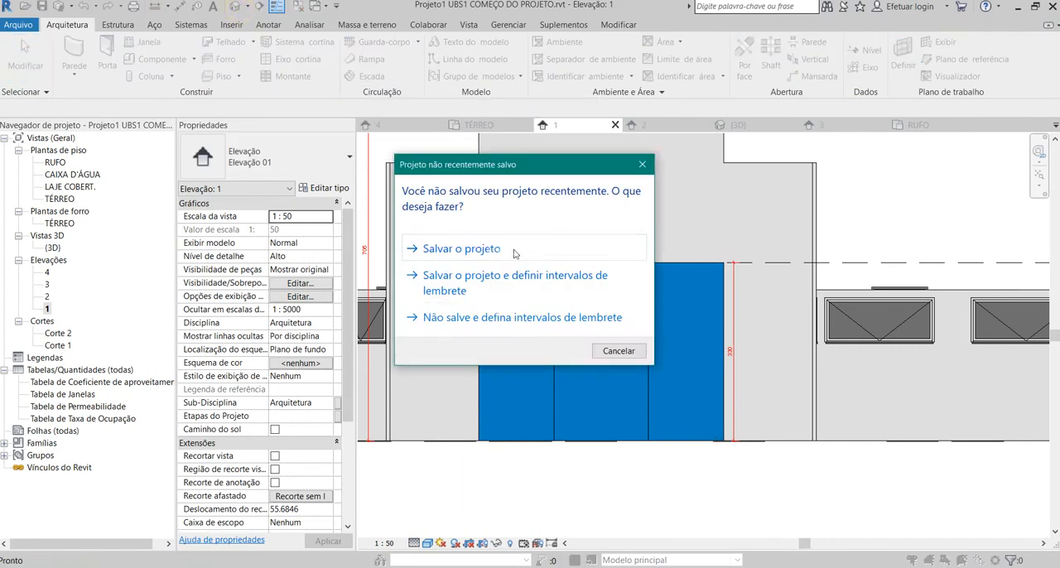
click(642, 164)
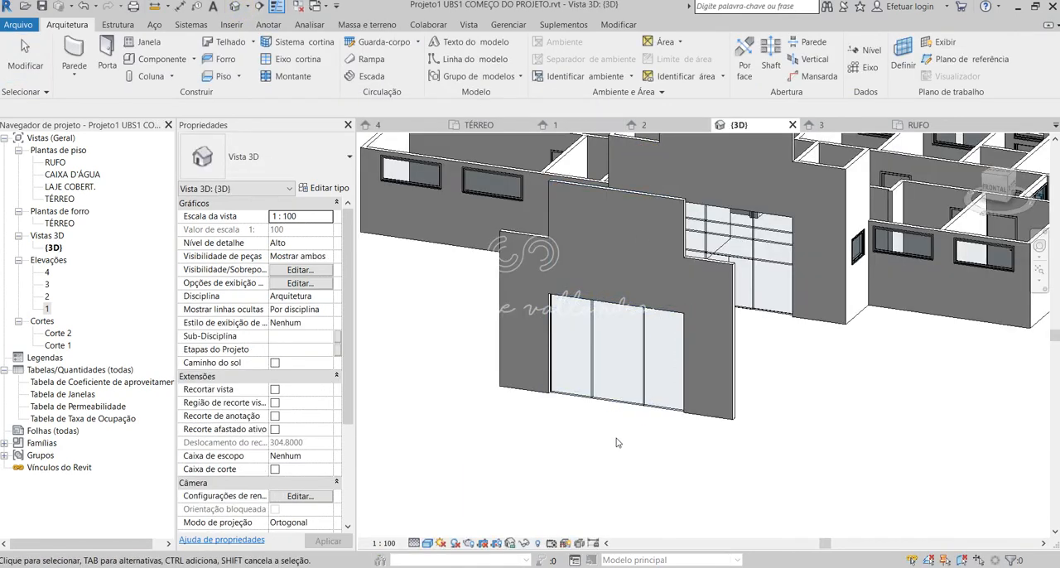
scroll(629, 451, up, 3)
shift+middle_drag(688, 432, 738, 421)
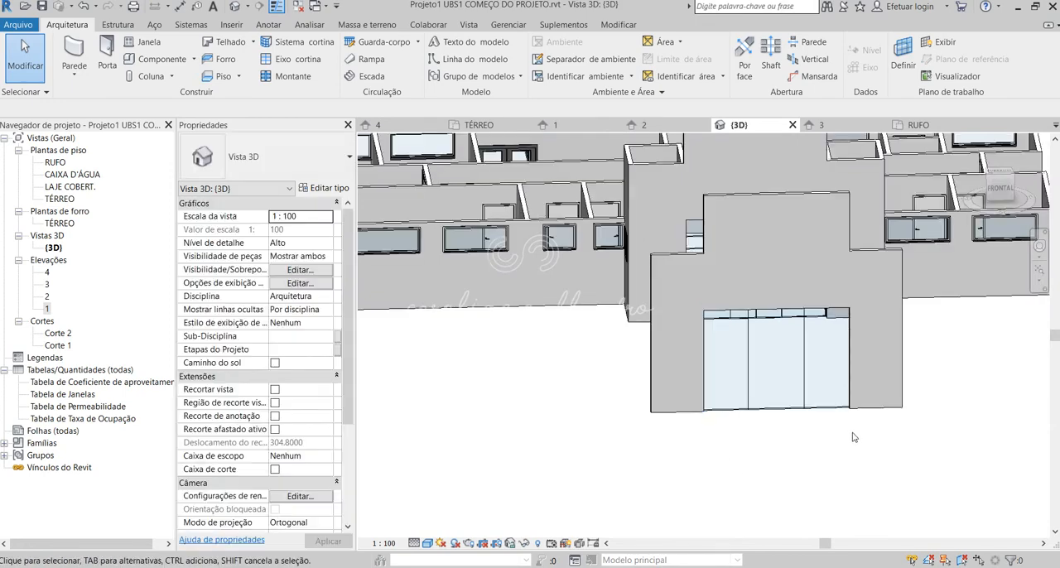
scroll(853, 434, up, 2)
shift+middle_drag(905, 384, 670, 454)
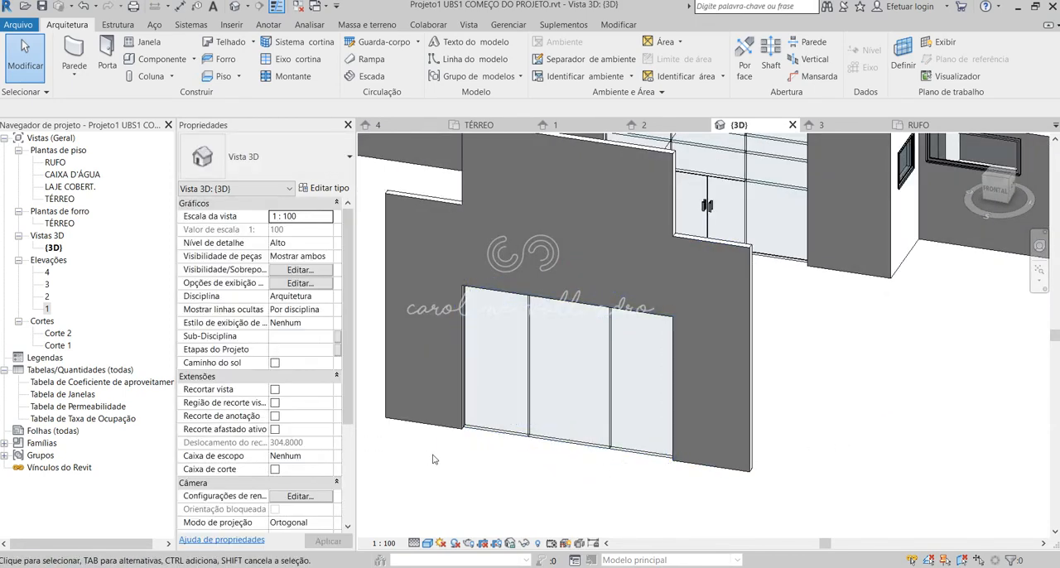
click(611, 404)
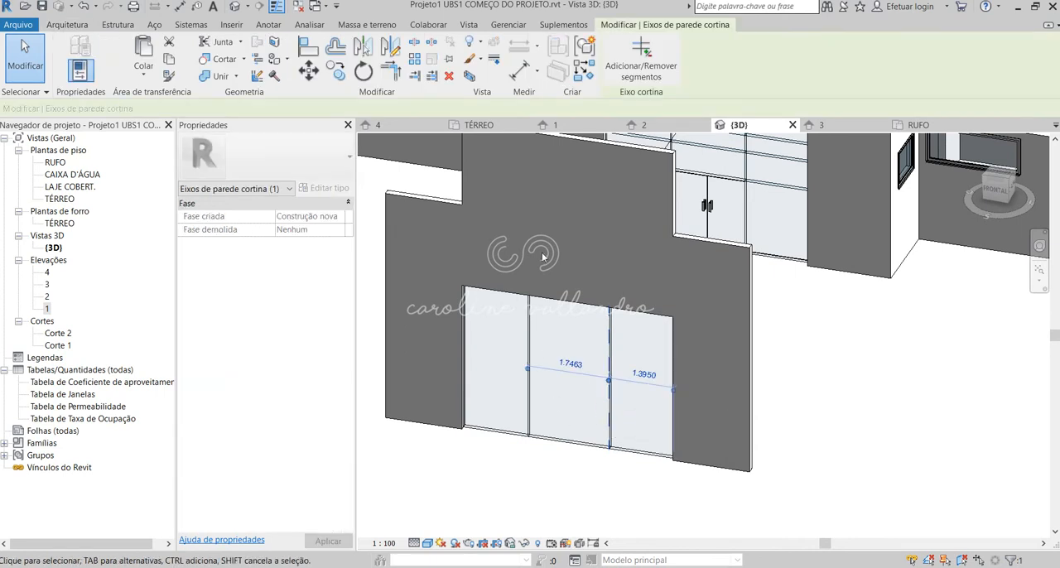
click(660, 74)
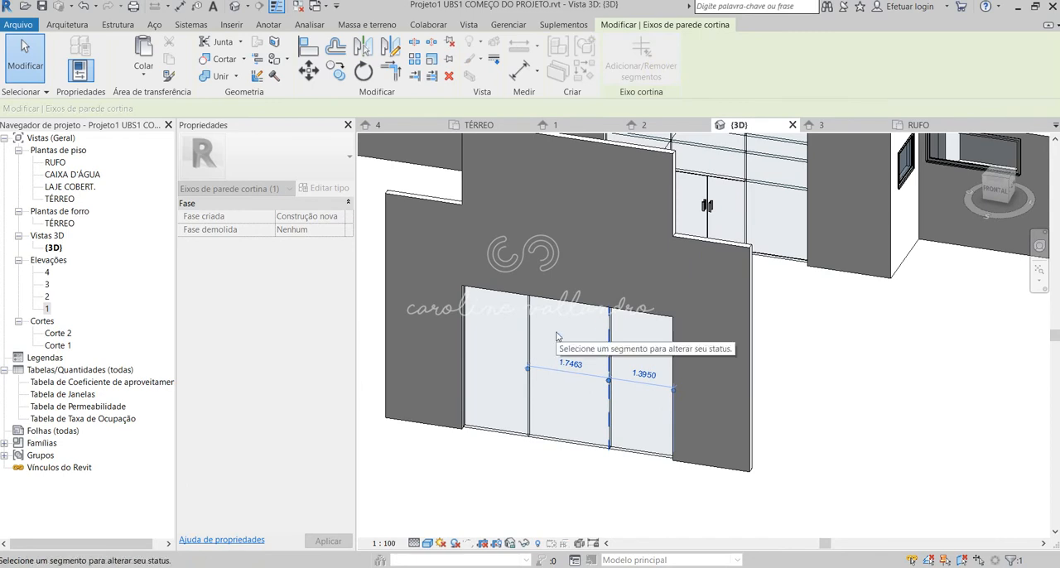
key(Escape)
key(Escape)
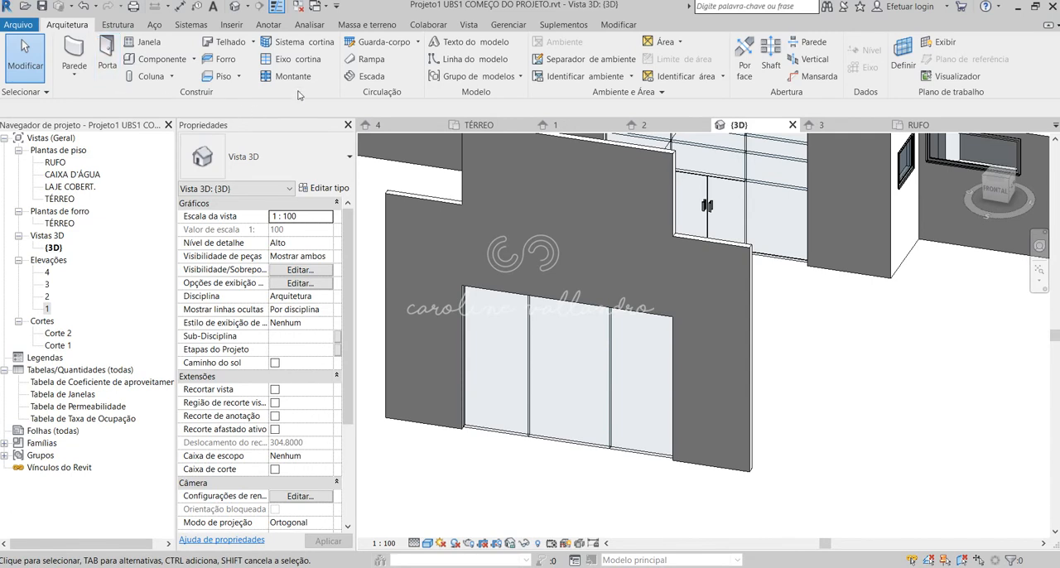
Add two horizontal grid lines across all segments of the front curtain wall, 2.5 and 1.9 above its base.
click(292, 60)
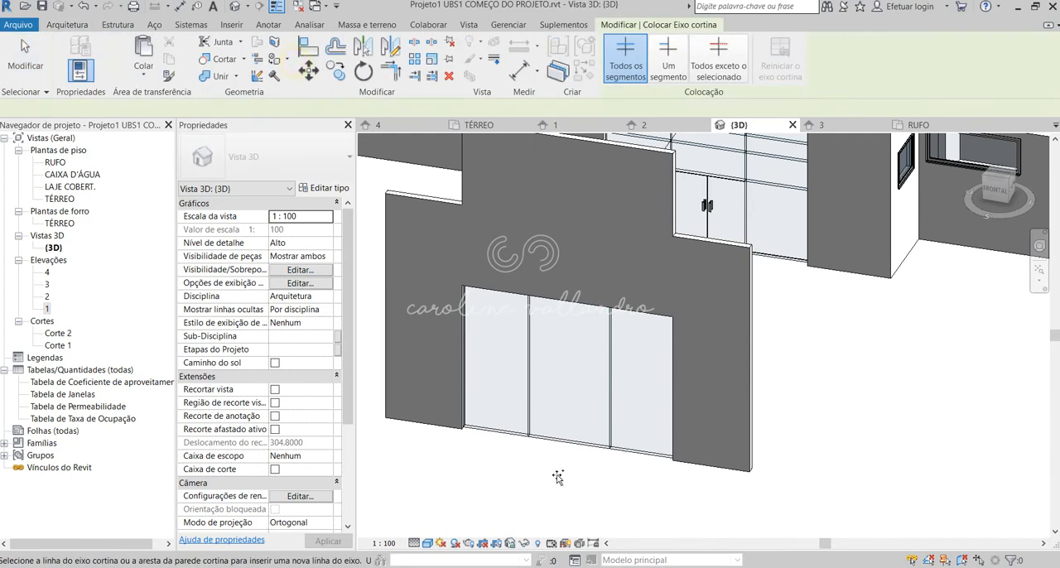
click(522, 328)
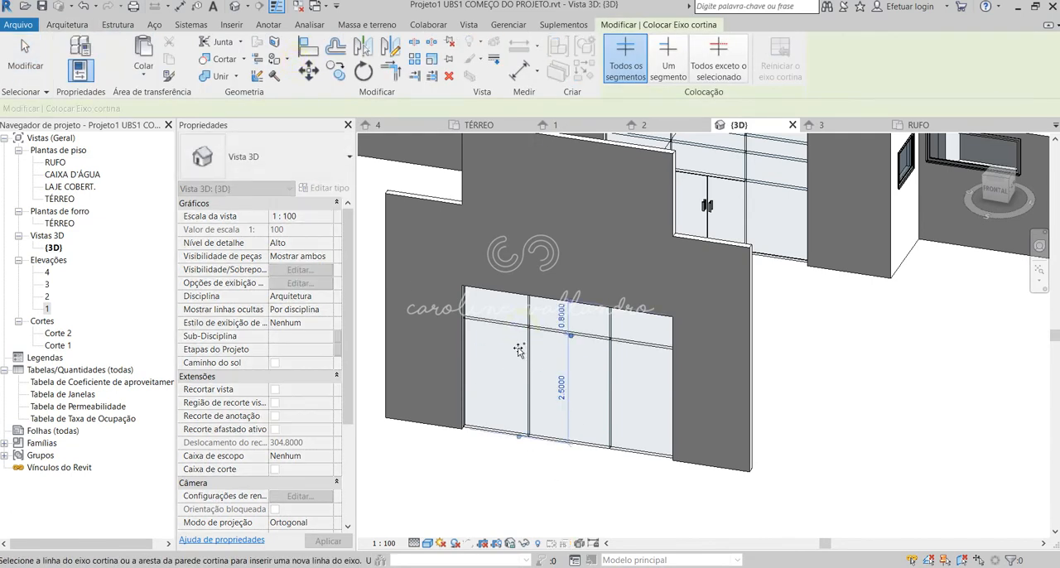
scroll(543, 388, up, 2)
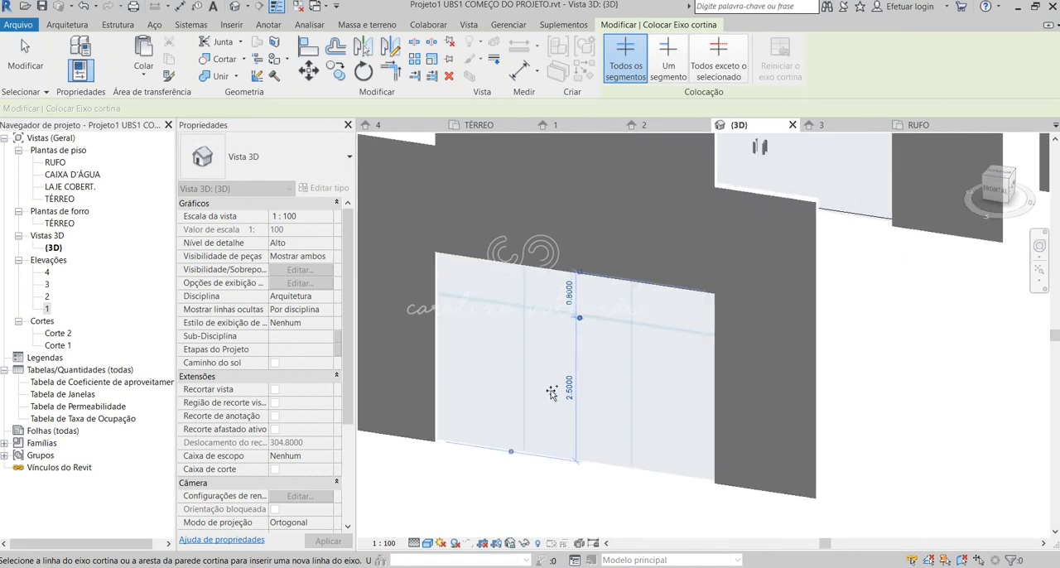
shift+middle_drag(552, 392, 560, 363)
click(520, 353)
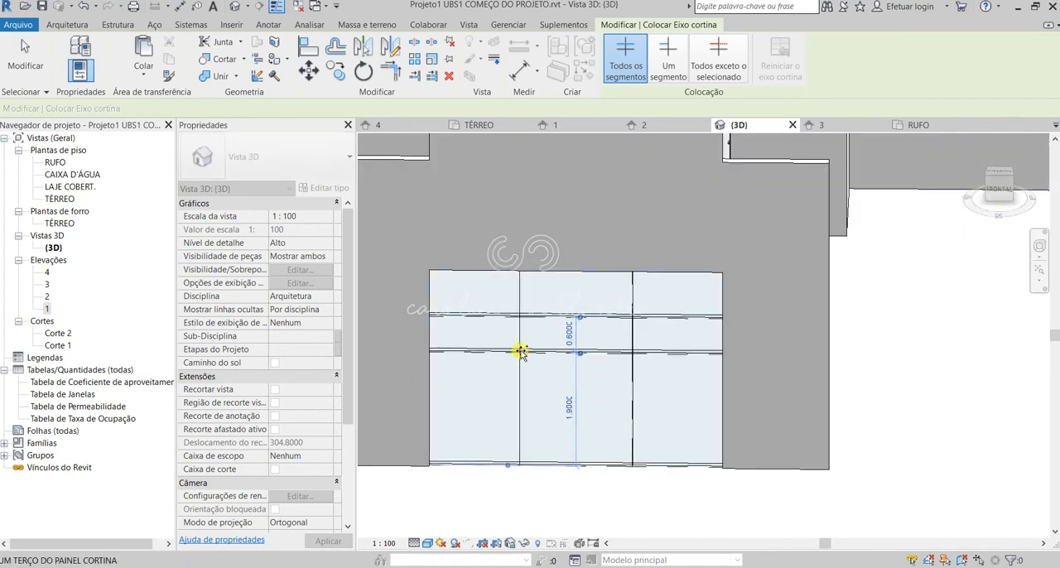
key(Escape)
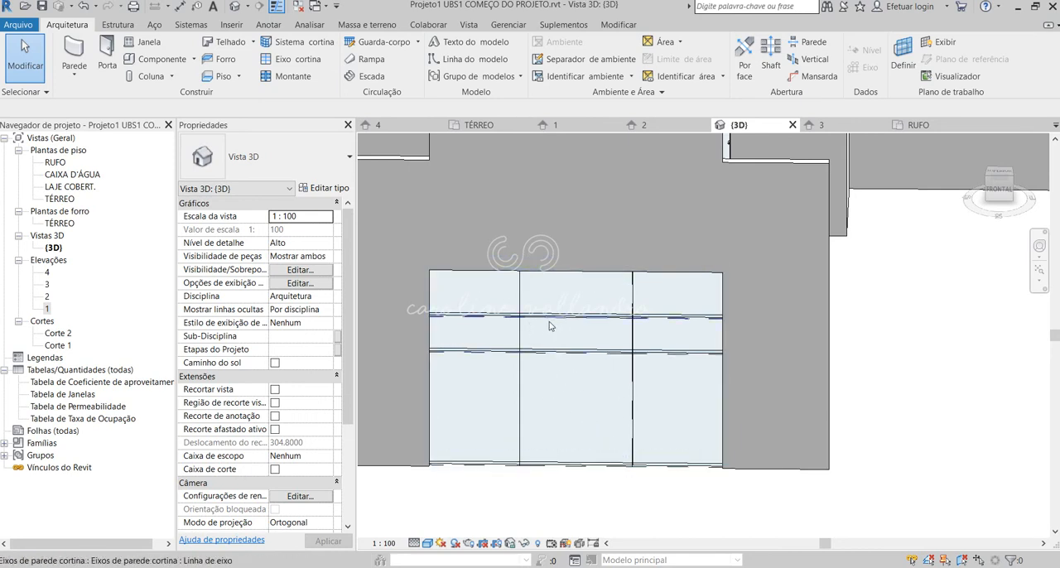
Check the entrance in the facade drawing and set the lower horizontal grid line 2.1 above the curtain wall's base.
click(161, 567)
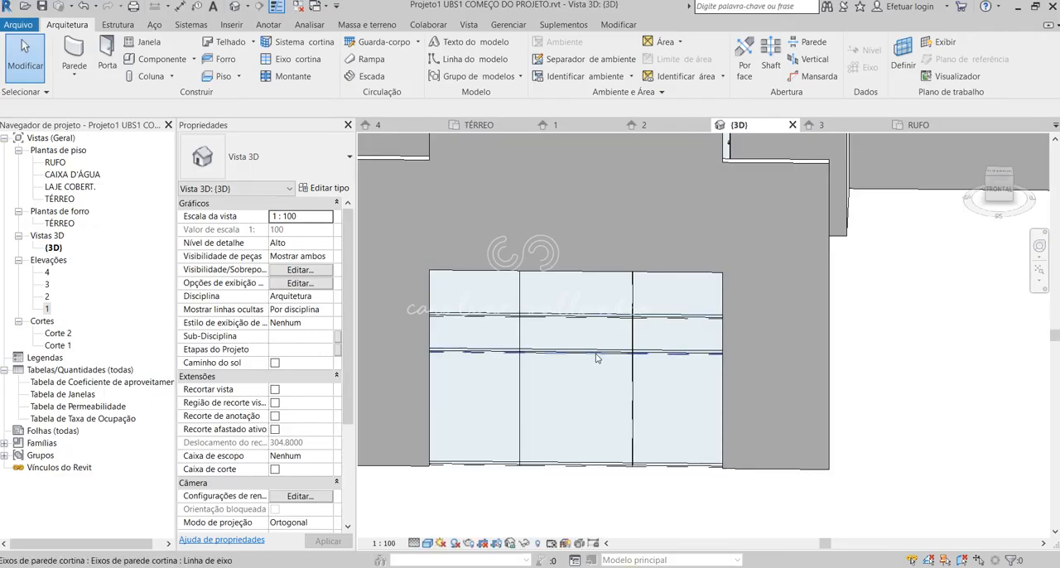
click(594, 354)
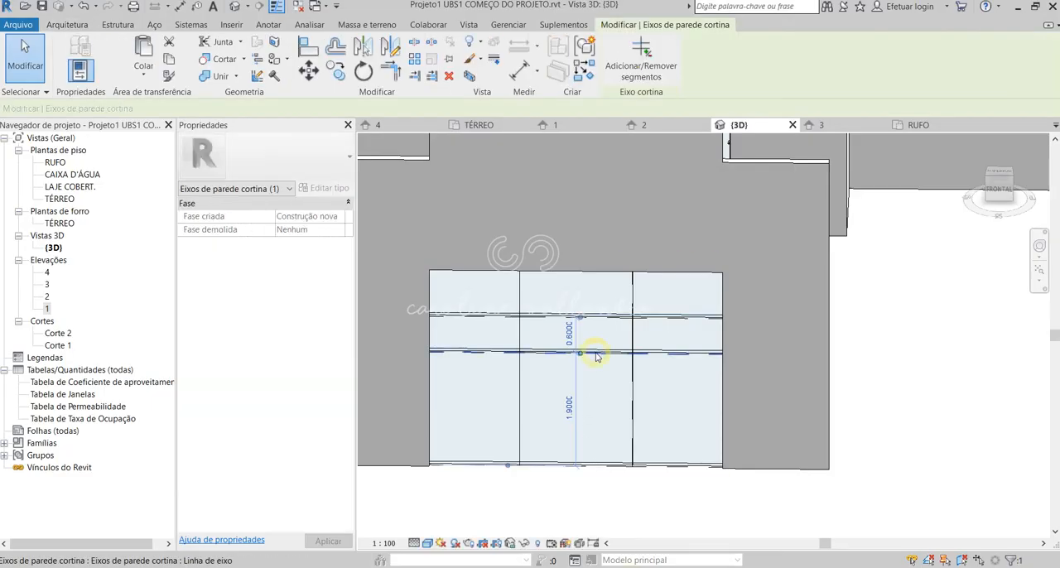
click(569, 406)
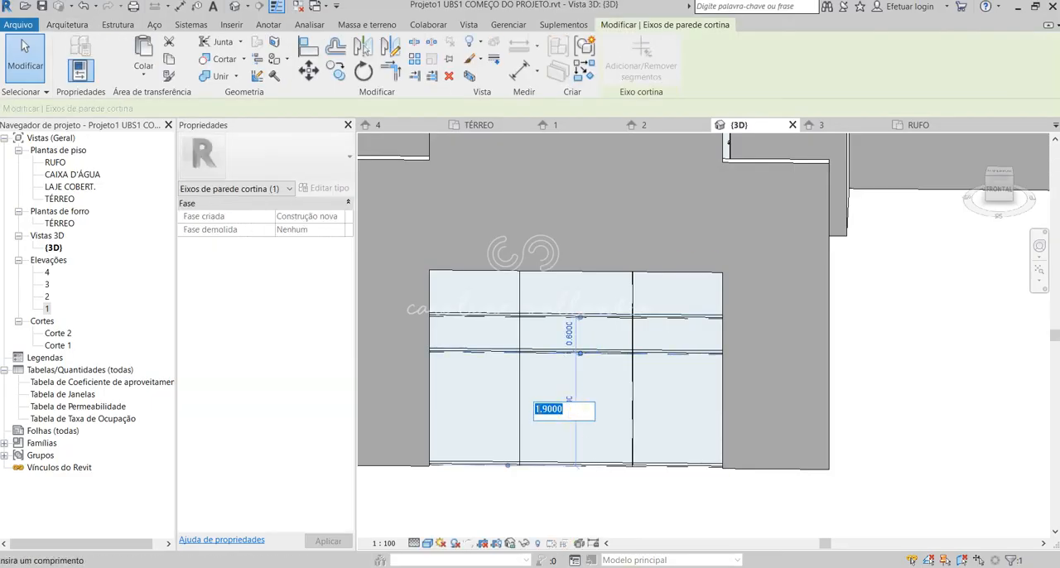
drag(541, 409, 587, 406)
text(1)
key(Return)
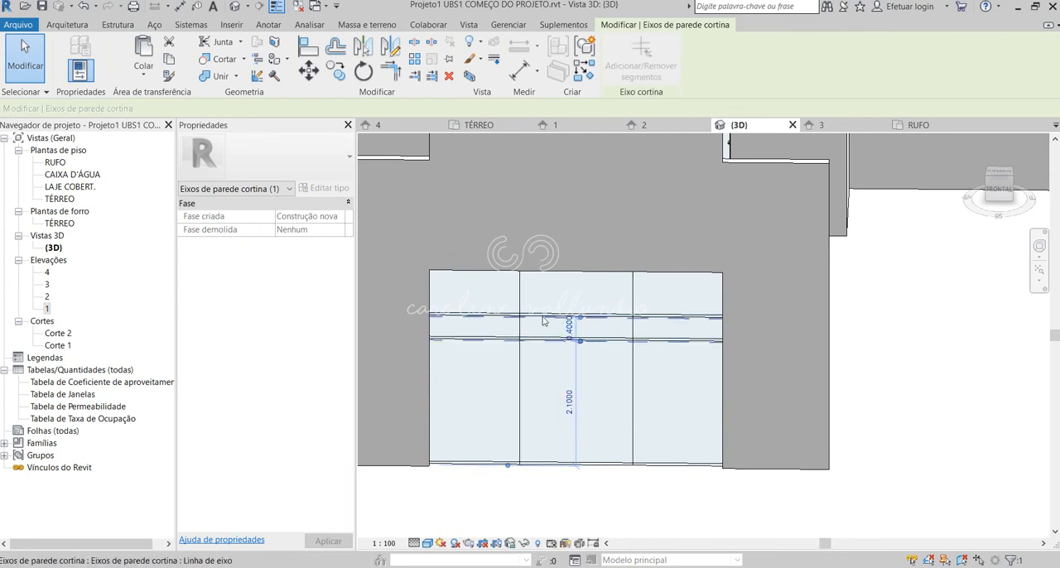
Compare the front curtain wall's grid divisions with the entrance glazing in the facade drawing.
click(118, 567)
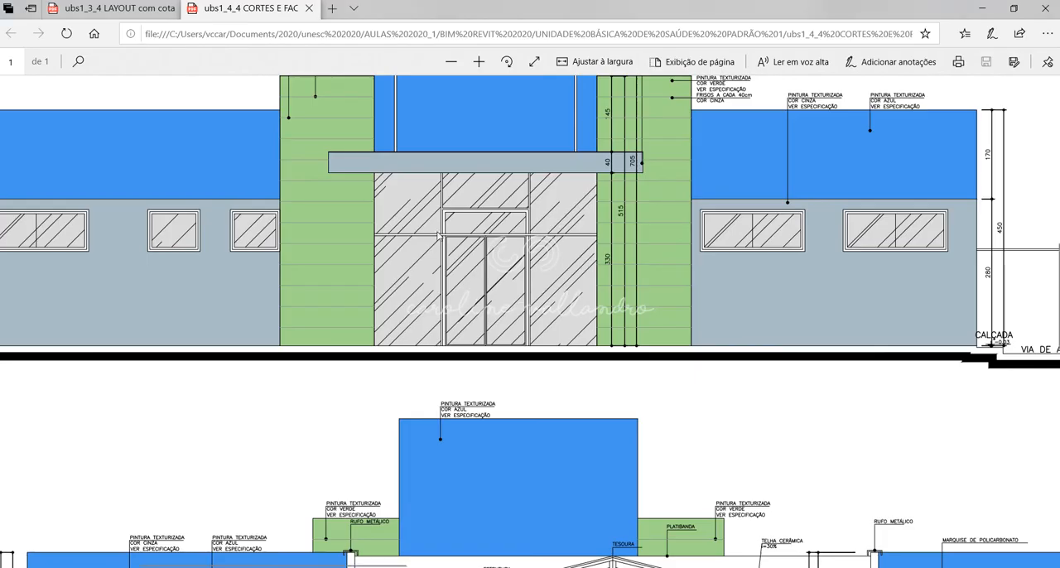
click(633, 530)
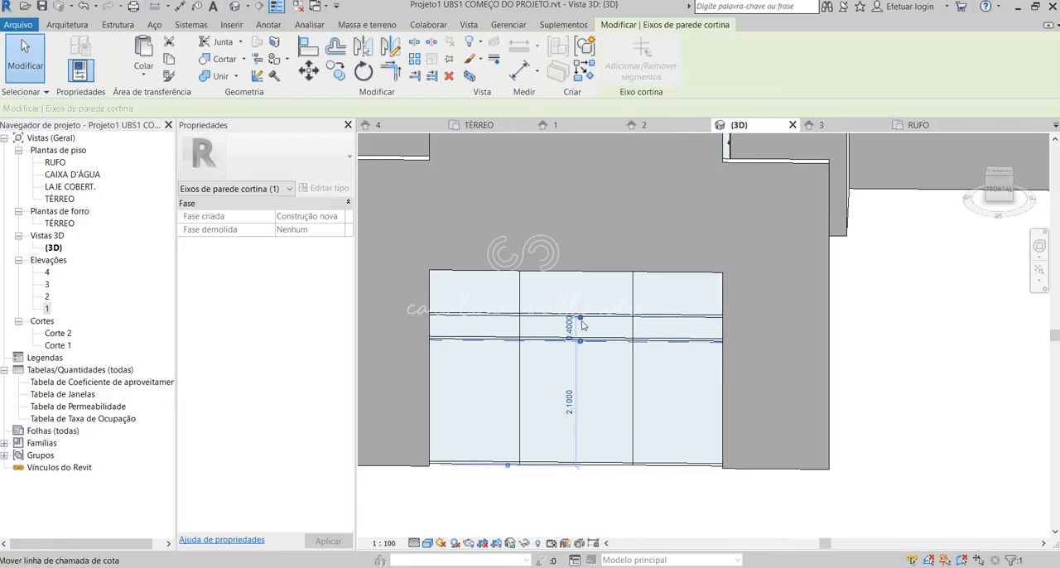
key(Escape)
shift+middle_drag(617, 458, 653, 473)
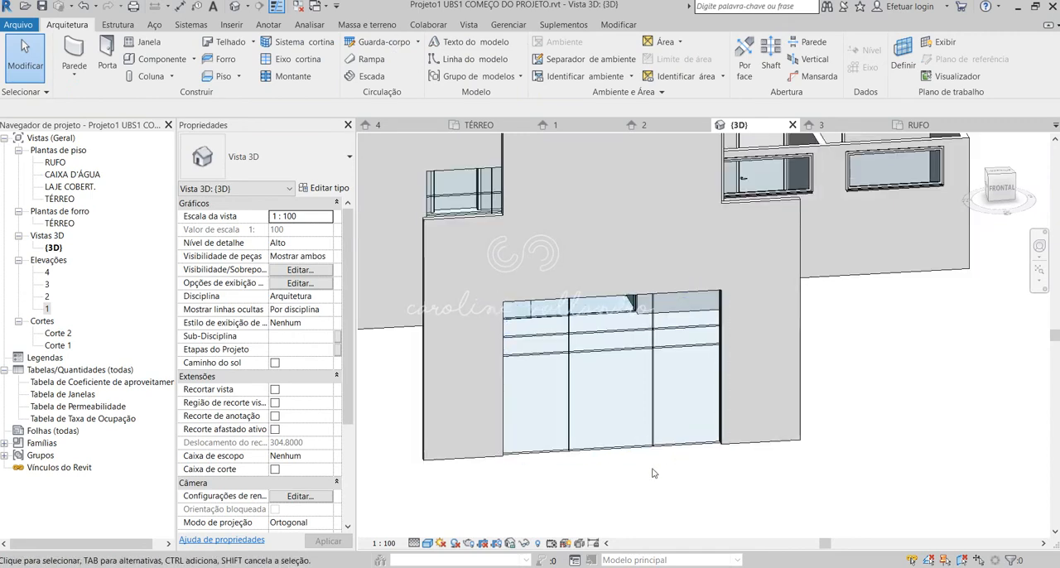
Inspect the type properties of the front Vidraça externa curtain wall.
click(643, 445)
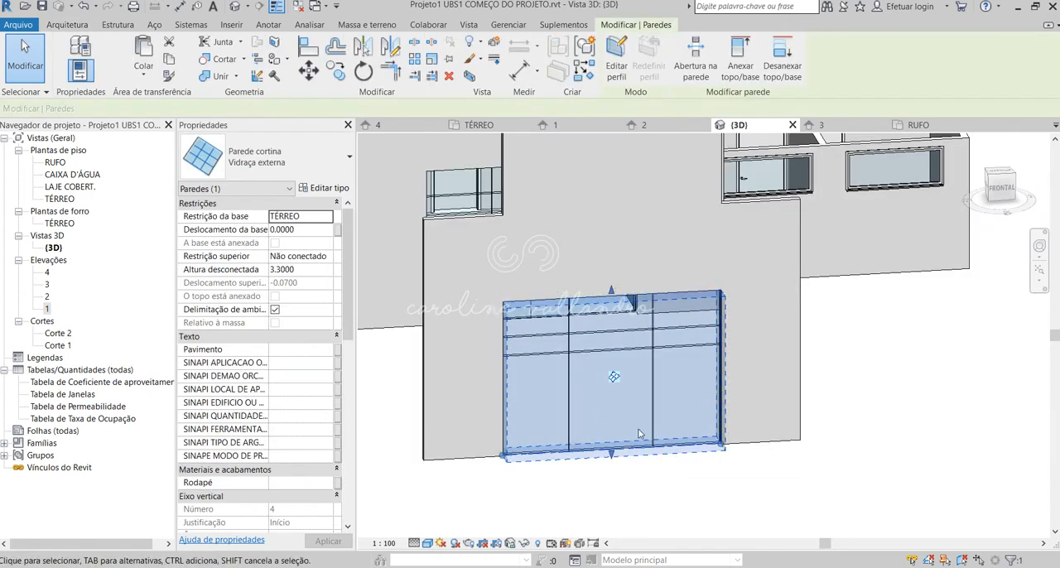
click(325, 188)
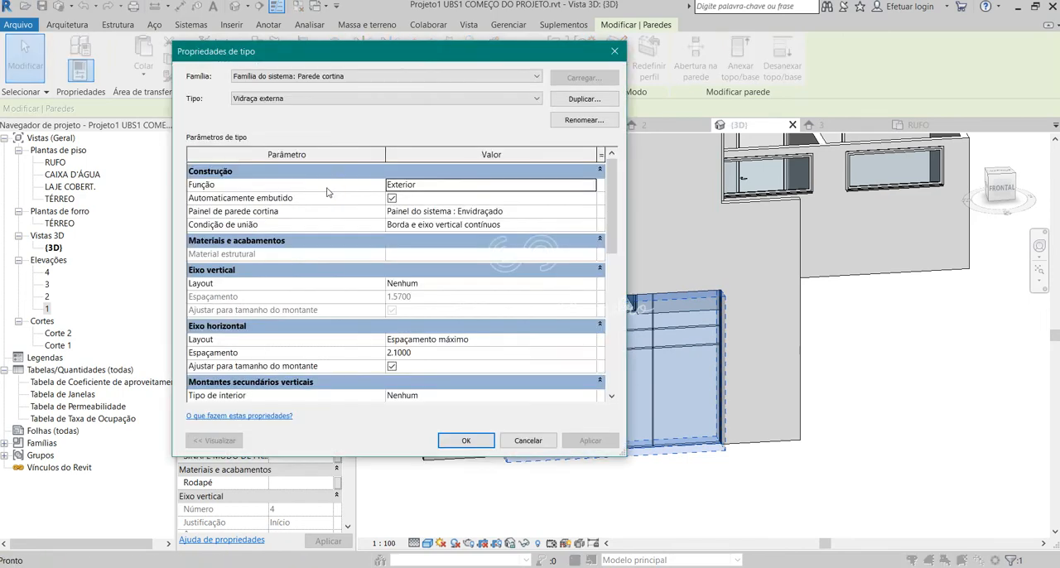
click(616, 52)
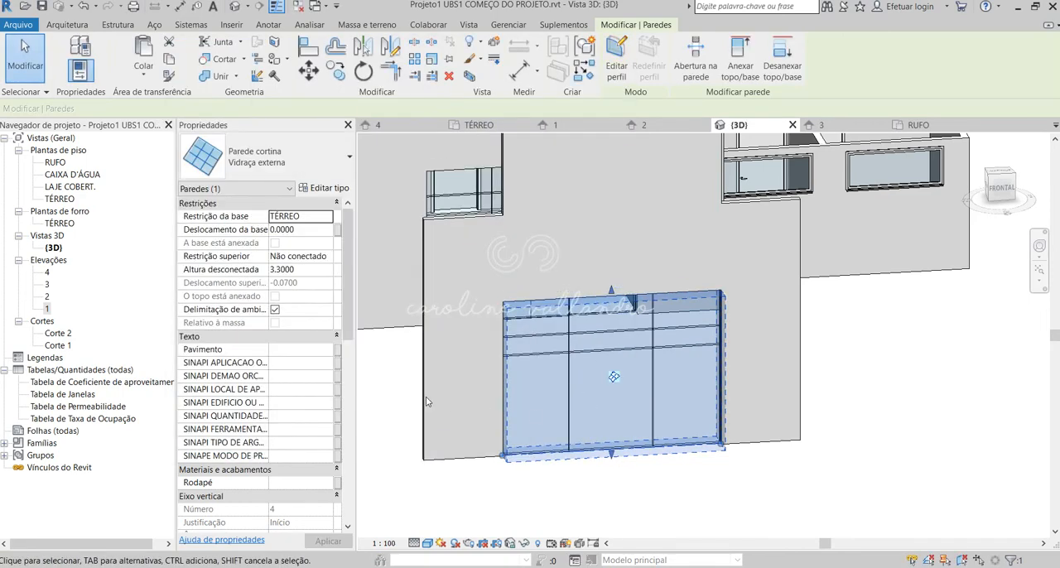
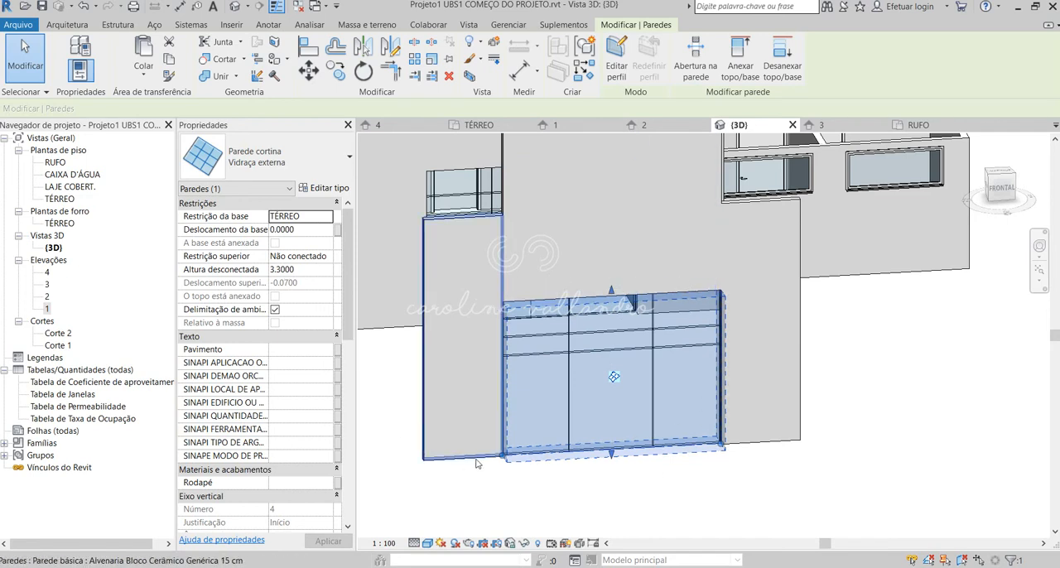
Examine the function and automatic embedding options in the type properties of the Vidraça externa curtain wall.
click(322, 188)
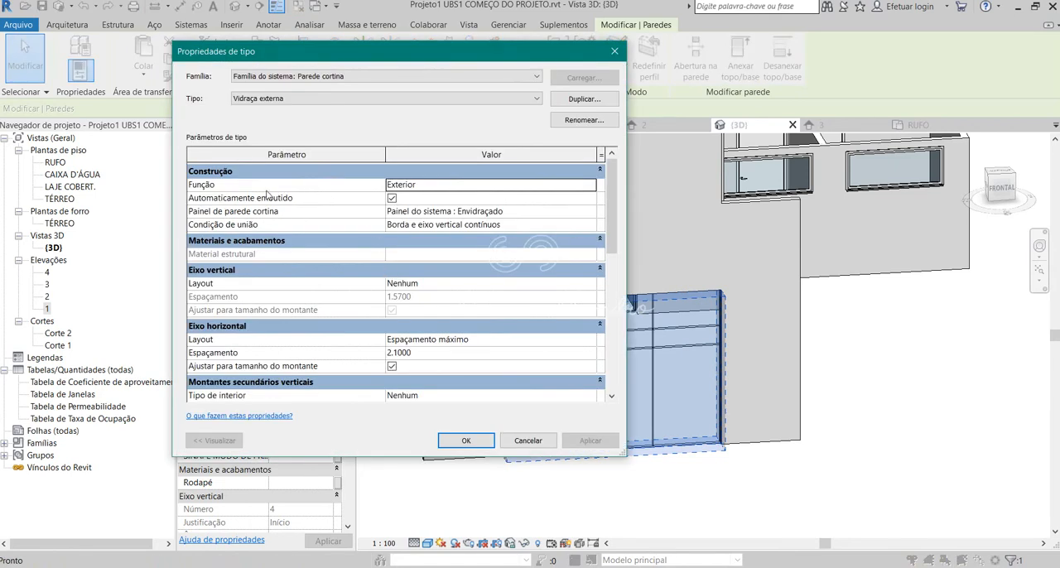
click(421, 190)
click(476, 187)
click(590, 185)
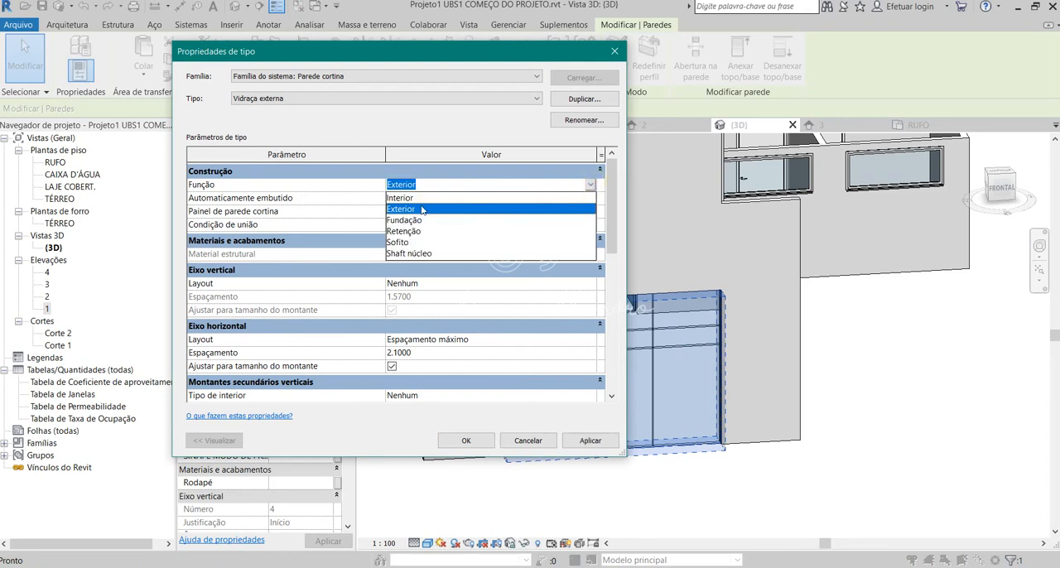
click(600, 185)
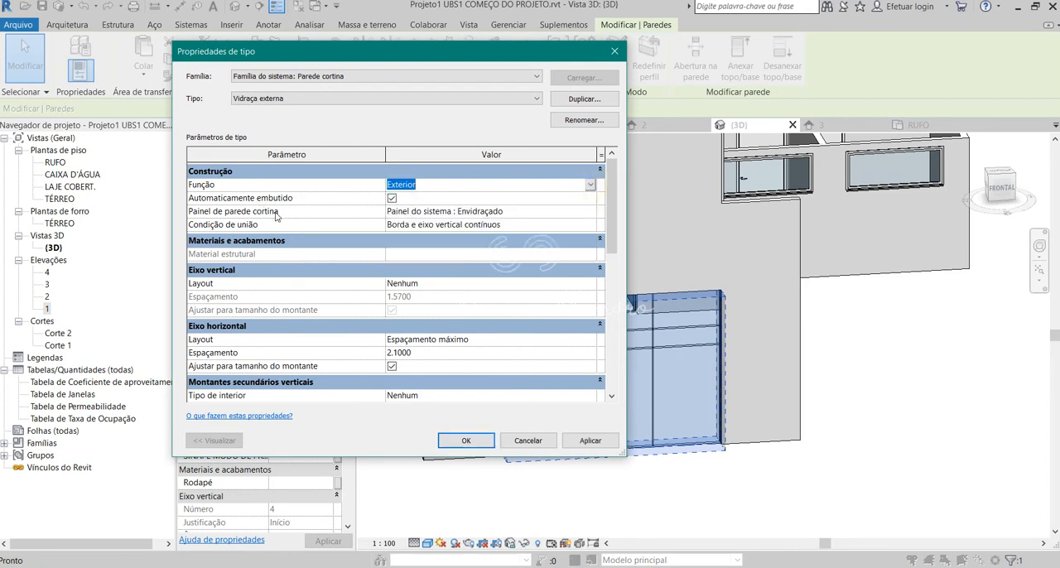
click(392, 198)
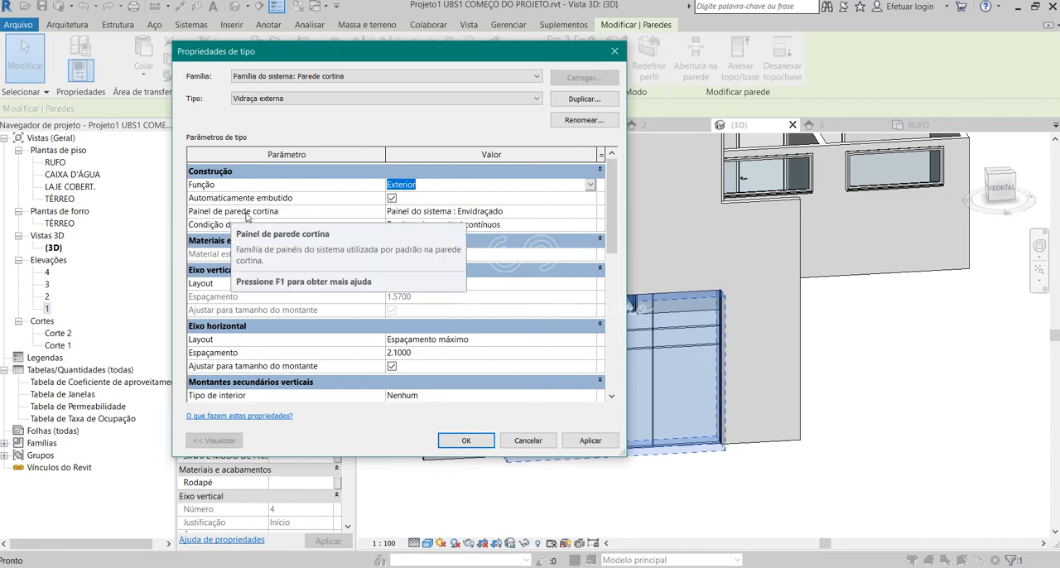
Try Nenhum as the type's curtain panel, then restore Painel do sistema : Envidraçado.
click(461, 212)
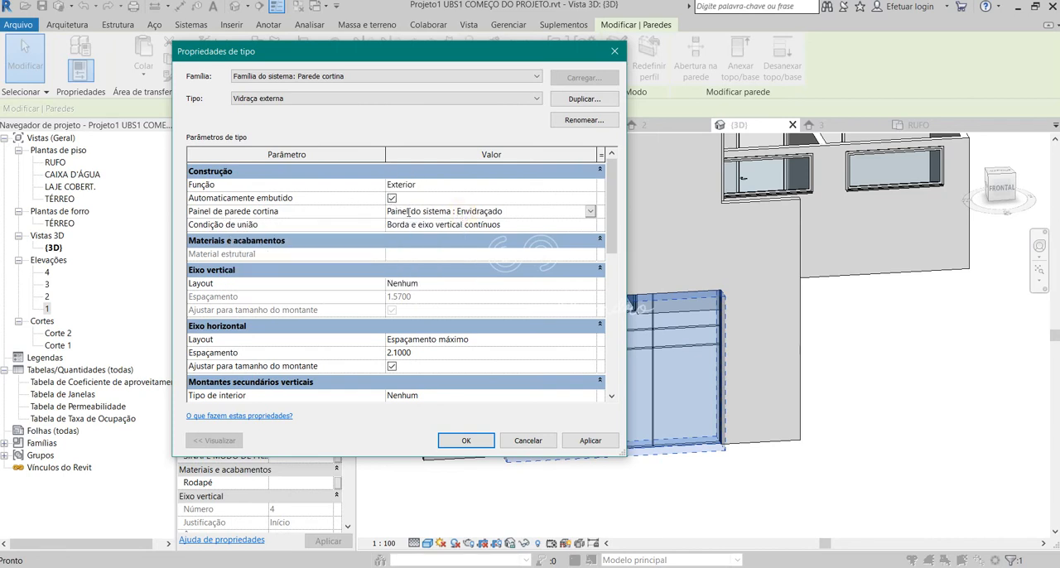
click(512, 212)
click(588, 212)
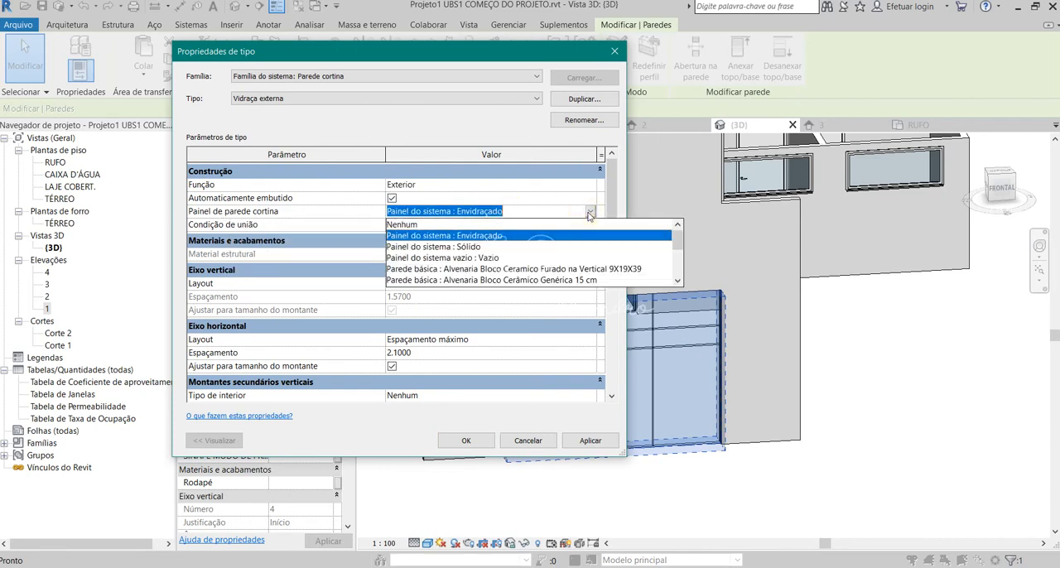
click(404, 225)
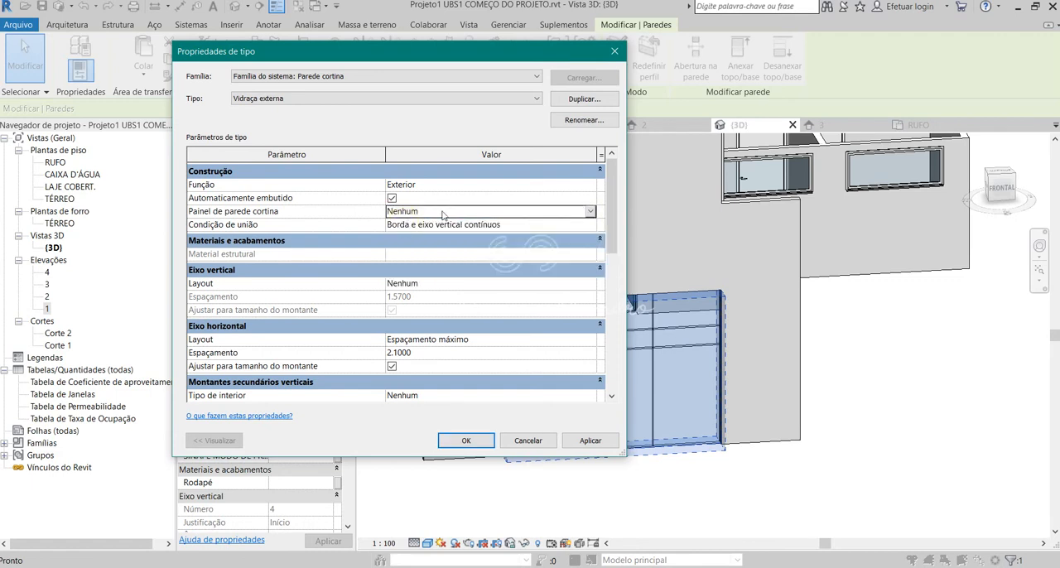
double_click(438, 212)
click(590, 212)
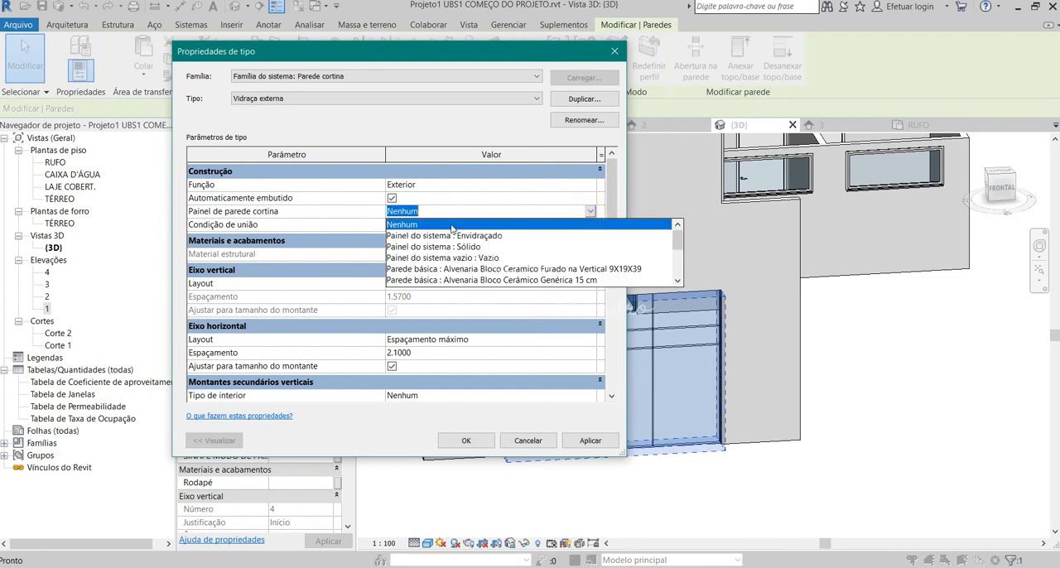
click(455, 240)
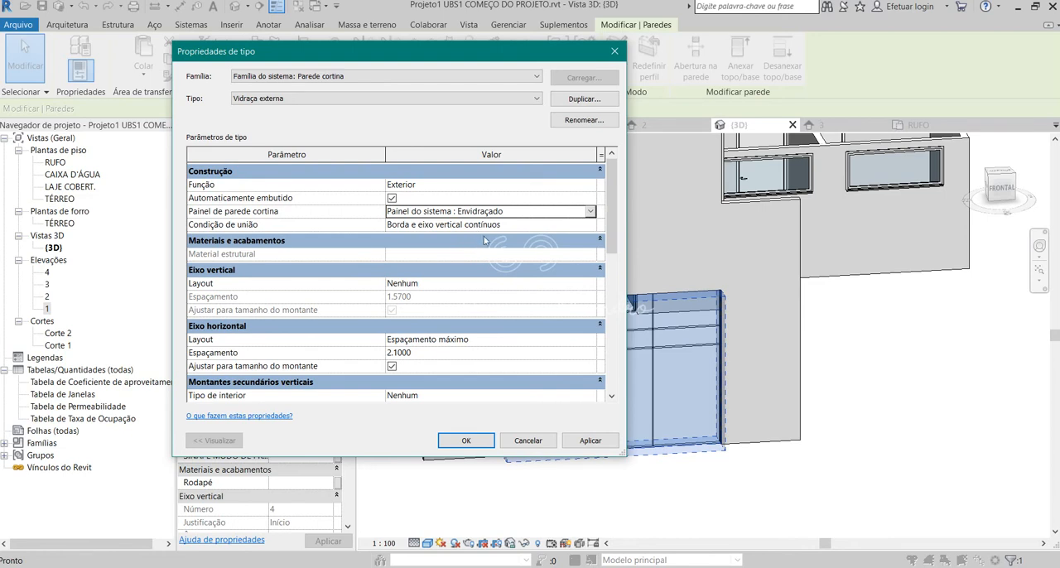
Review the join condition, grid layouts and mullion types of Vidraça externa, then dismiss the type properties.
click(469, 227)
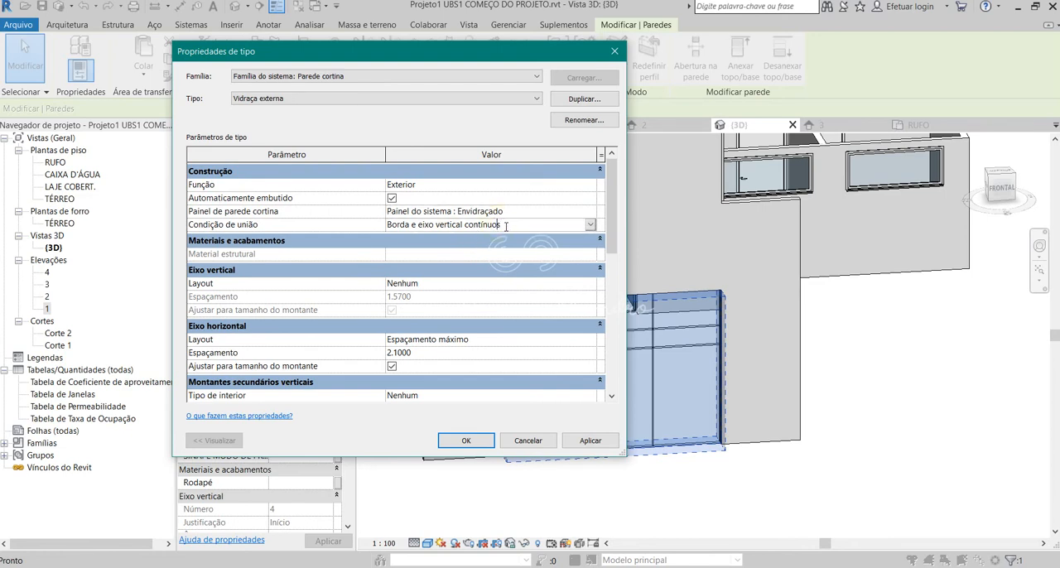
scroll(450, 285, down, 2)
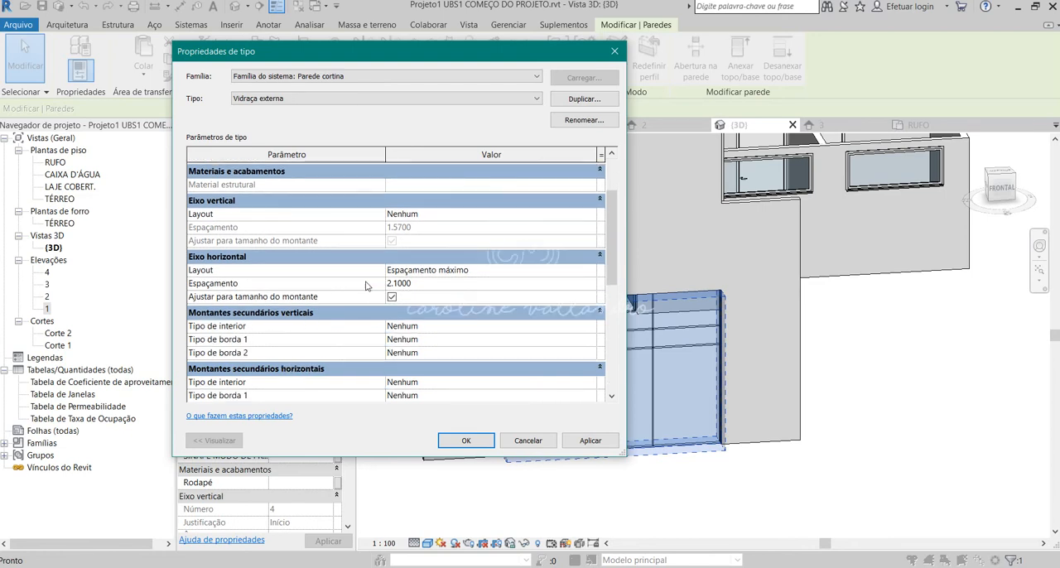
scroll(251, 285, down, 1)
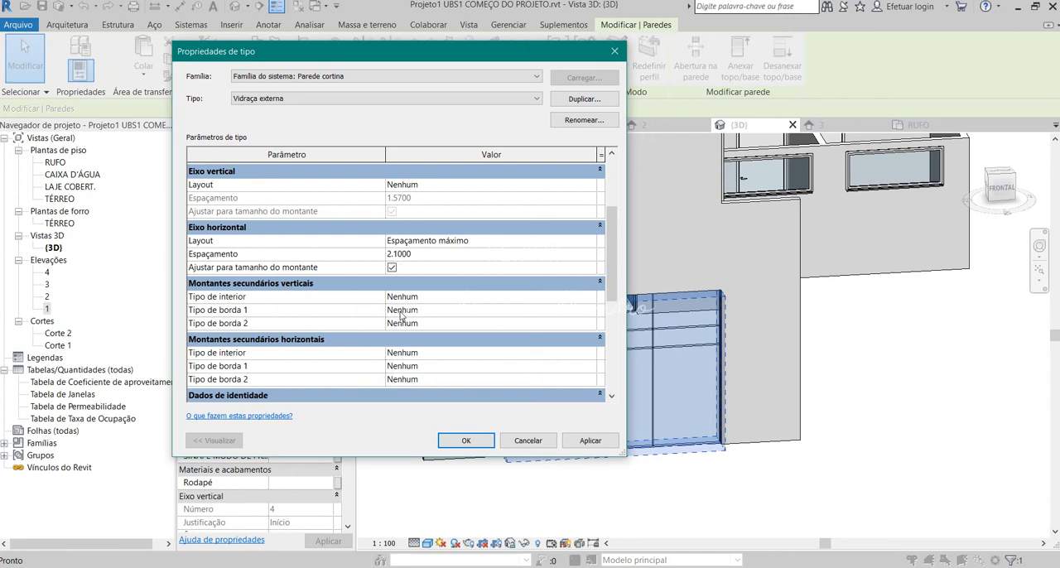
scroll(298, 302, down, 1)
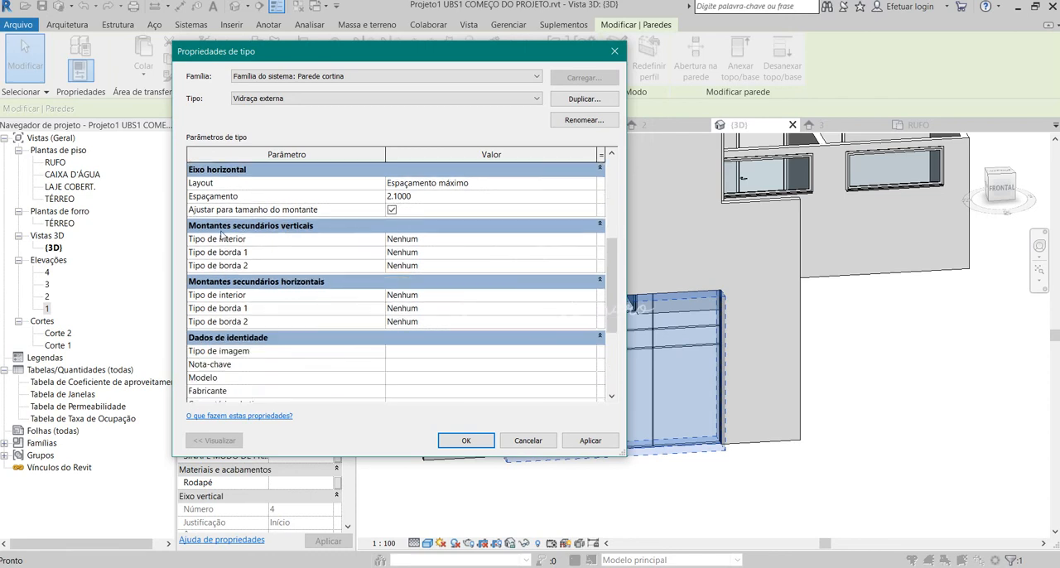
click(416, 240)
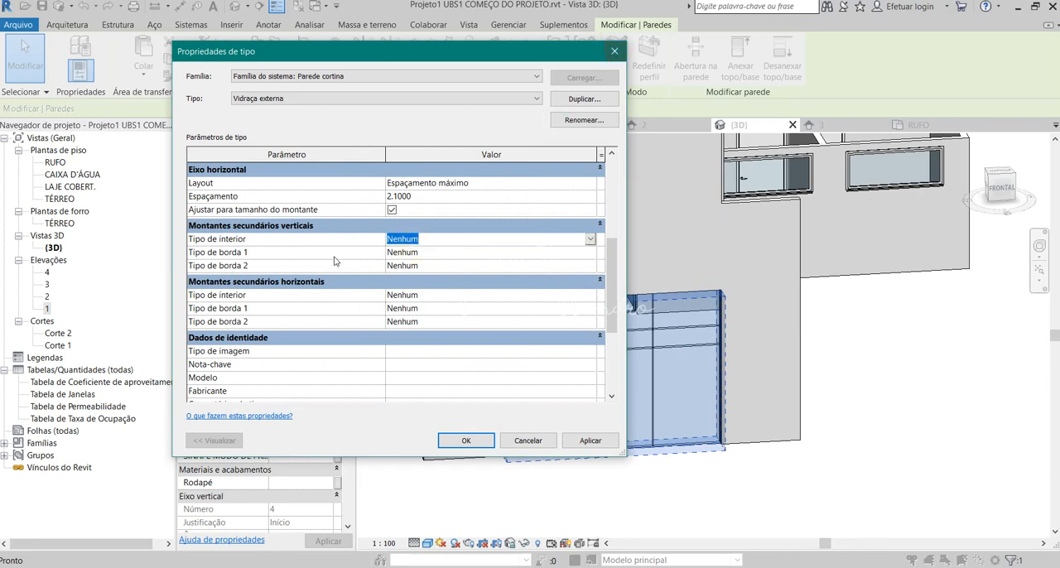
click(617, 52)
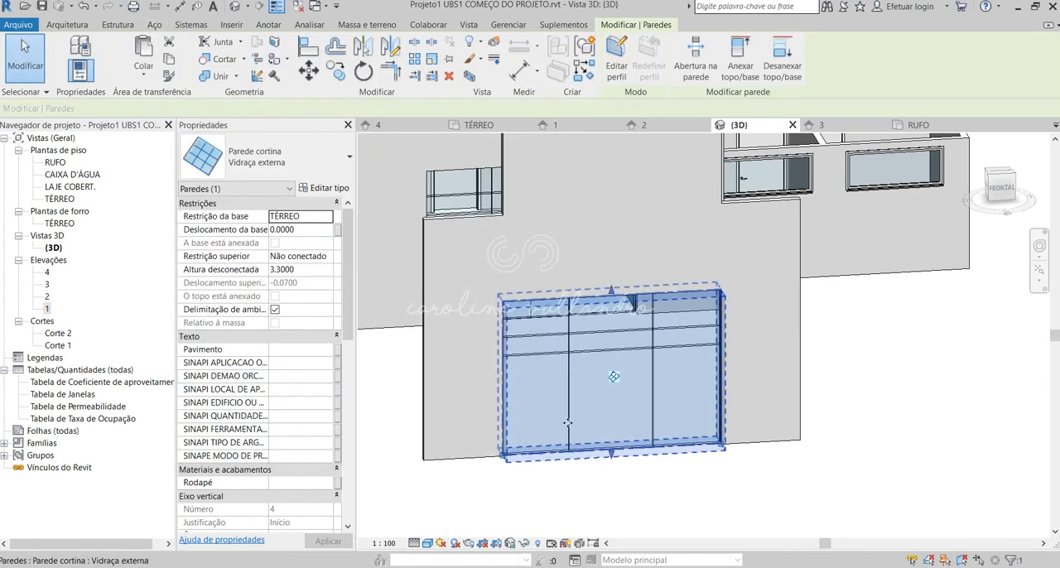
Select the central lower glass panel of the front curtain wall and unpin it.
shift+middle_drag(629, 454, 565, 359)
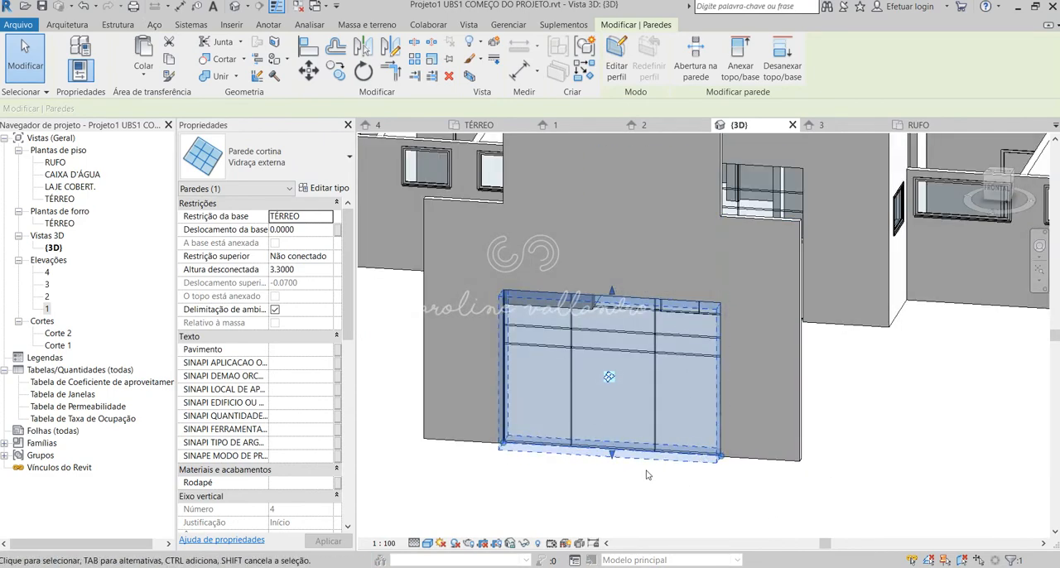
shift+middle_drag(646, 470, 679, 471)
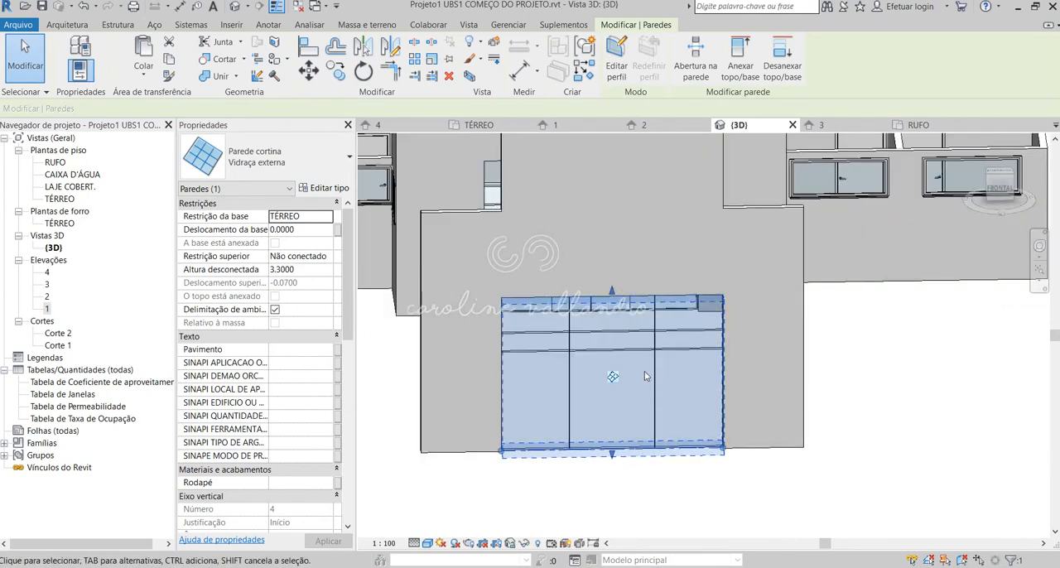
key(Escape)
drag(542, 484, 656, 338)
click(615, 506)
drag(547, 492, 676, 340)
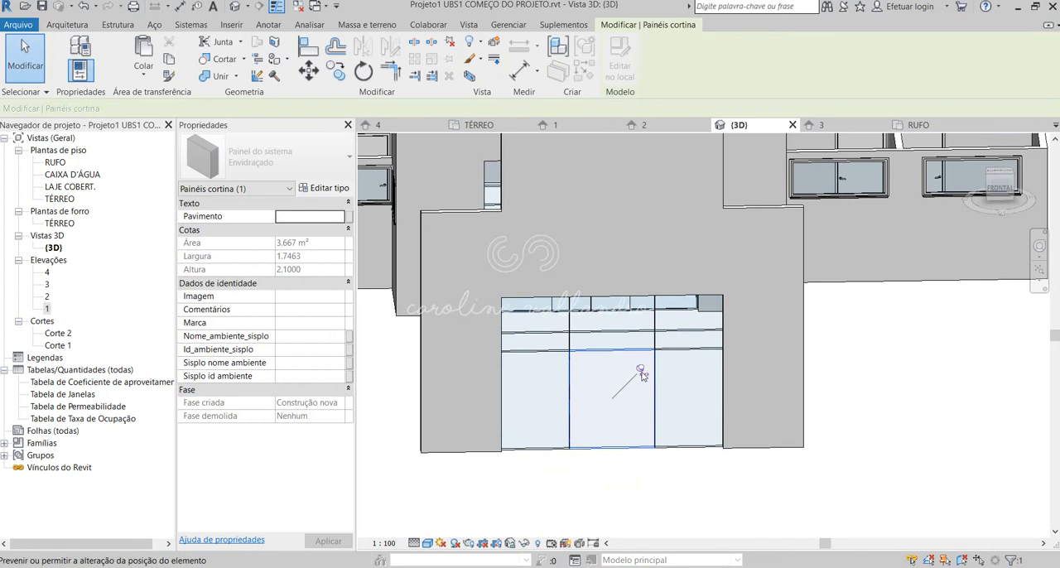
click(642, 371)
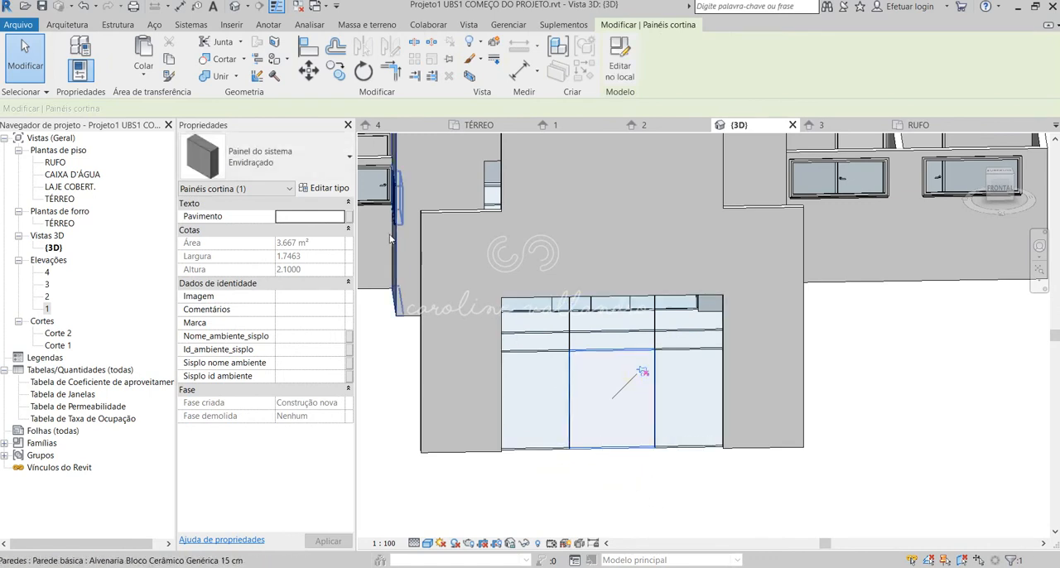
Change the unpinned central panel to the double glass door type Porta-Parede-Cortina-Vidro-Duplo.
click(273, 157)
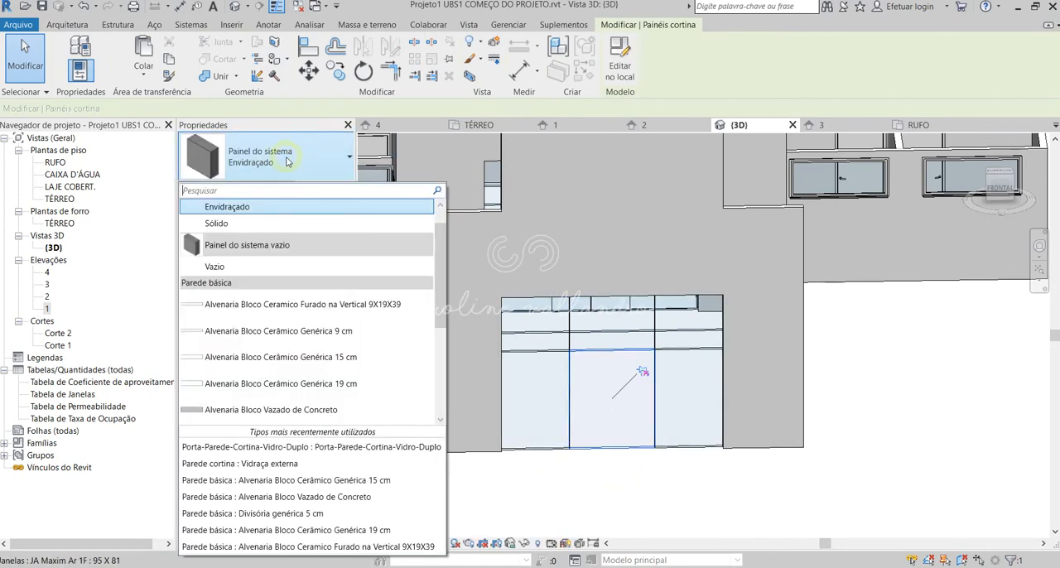
scroll(347, 379, down, 3)
scroll(347, 378, down, 1)
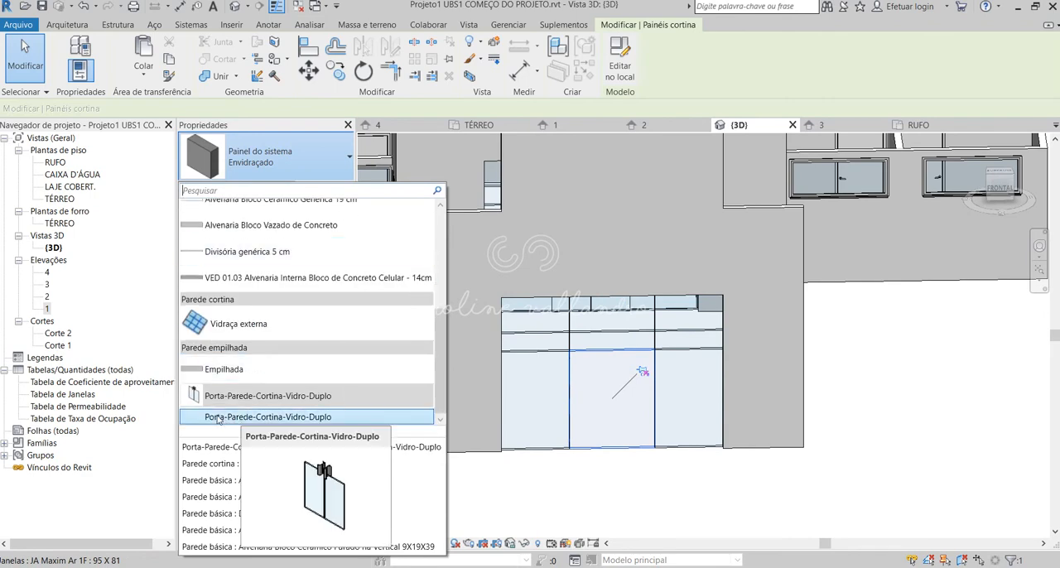
click(300, 418)
key(Escape)
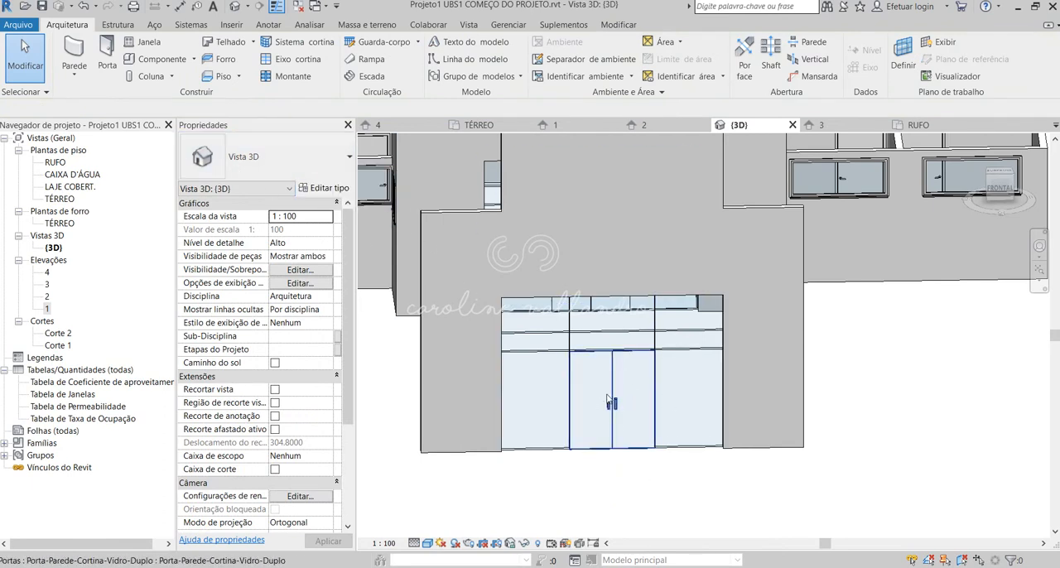
Start loading a family and browse the Brazil library for its curtain wall panel folders.
key(c)
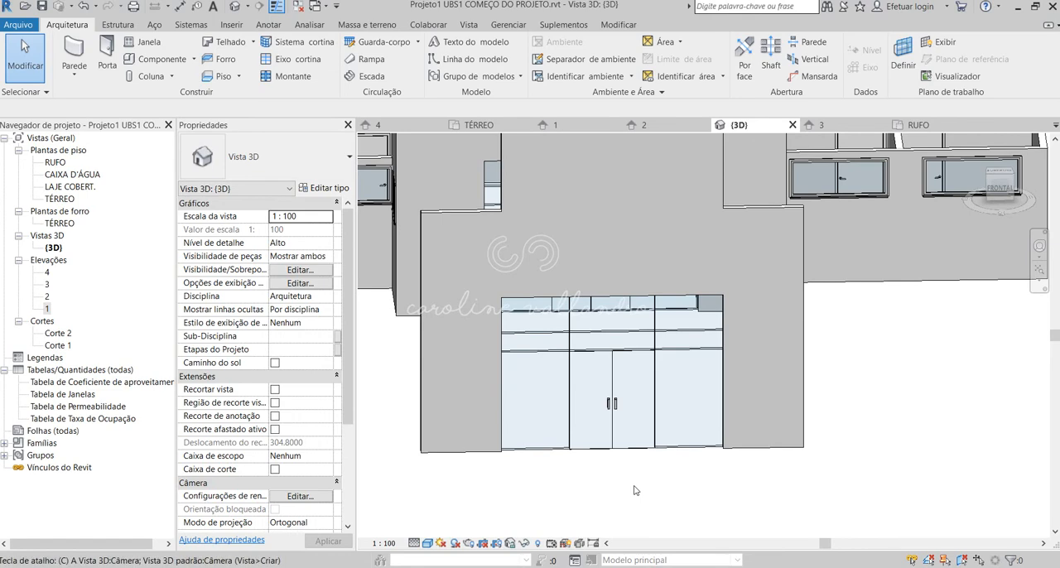
key(f)
scroll(221, 182, down, 5)
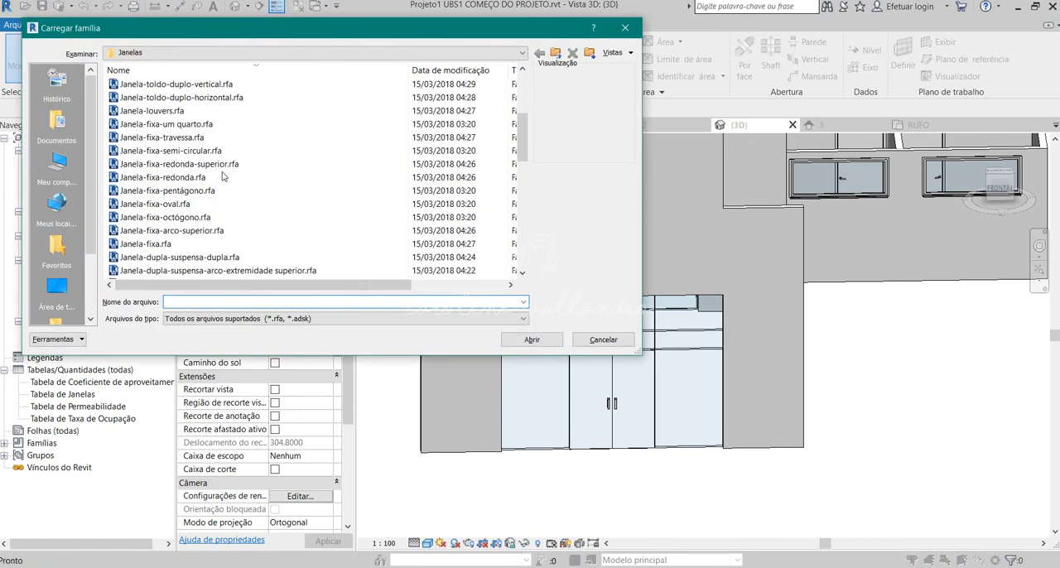
click(213, 55)
click(199, 144)
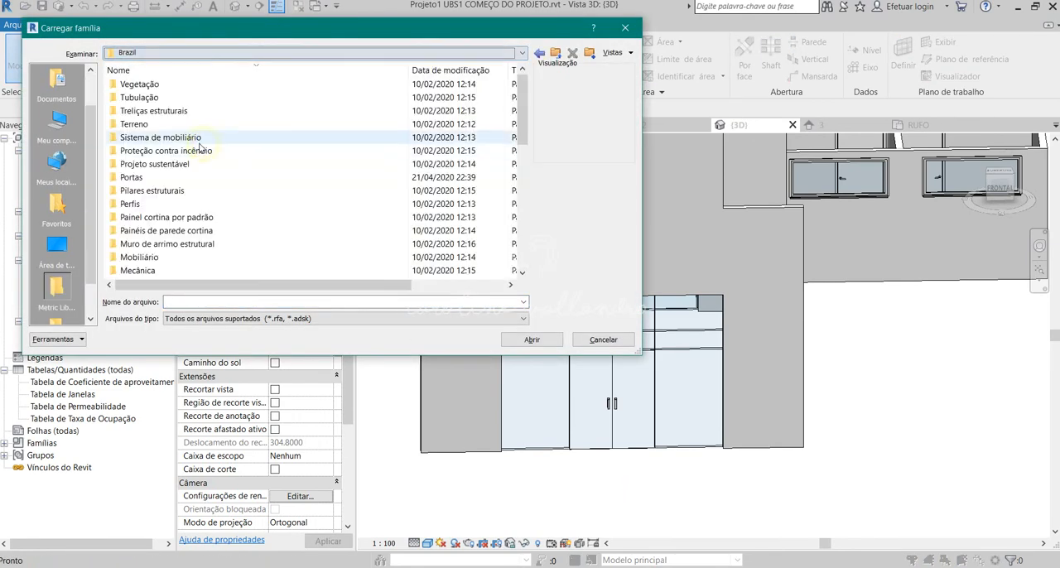
scroll(197, 148, down, 5)
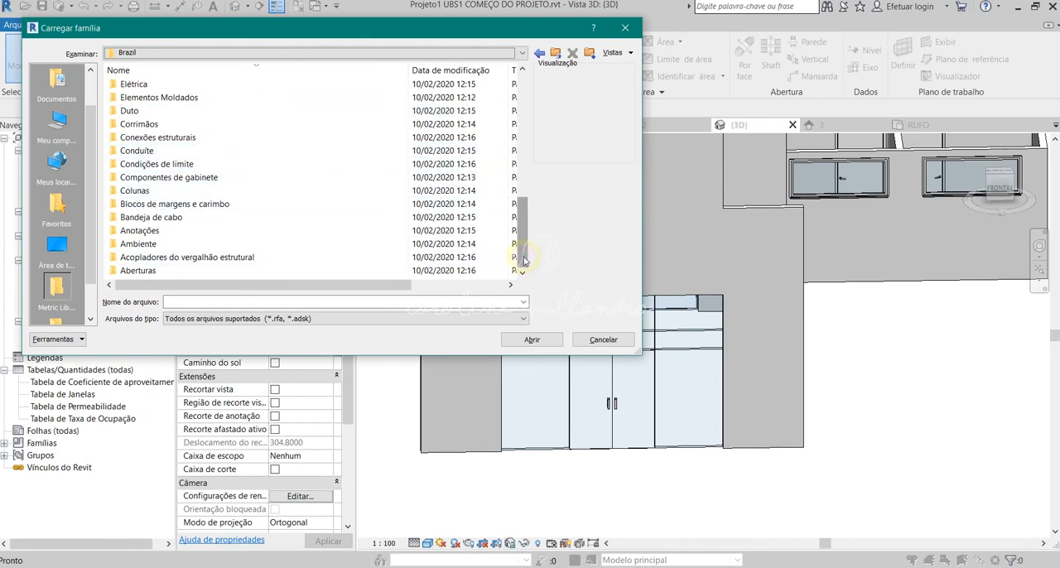
drag(523, 261, 507, 141)
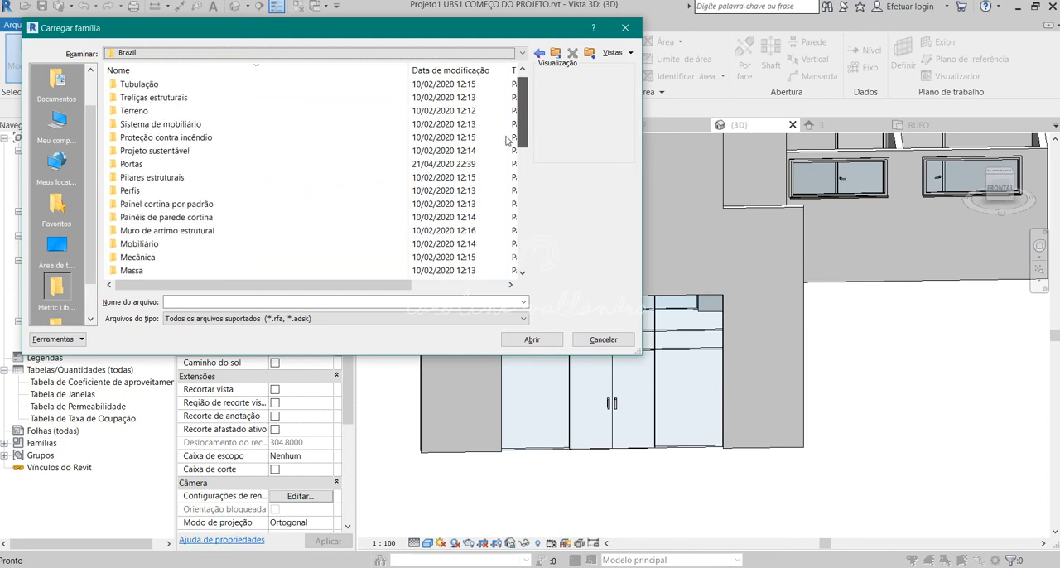
Examine the families in Painel cortina por padrão and Painéis de parede cortina, then leave the family loader.
click(160, 220)
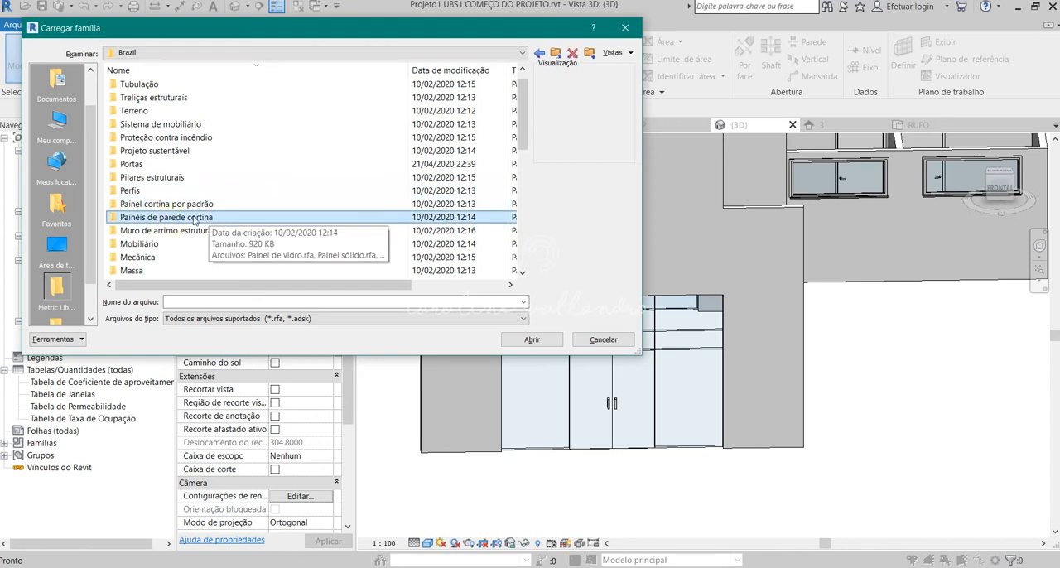
click(164, 205)
double_click(165, 204)
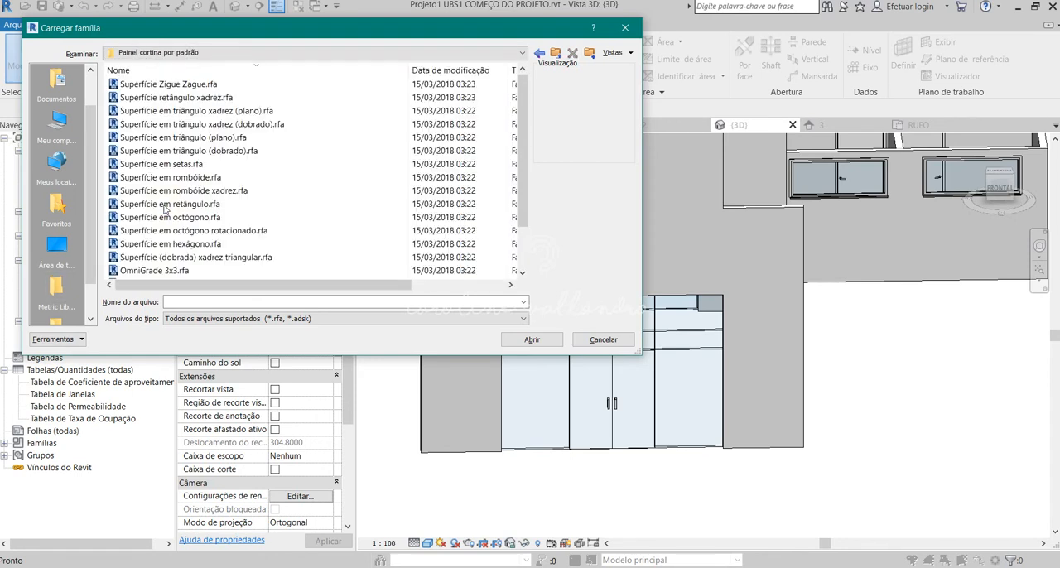
click(176, 124)
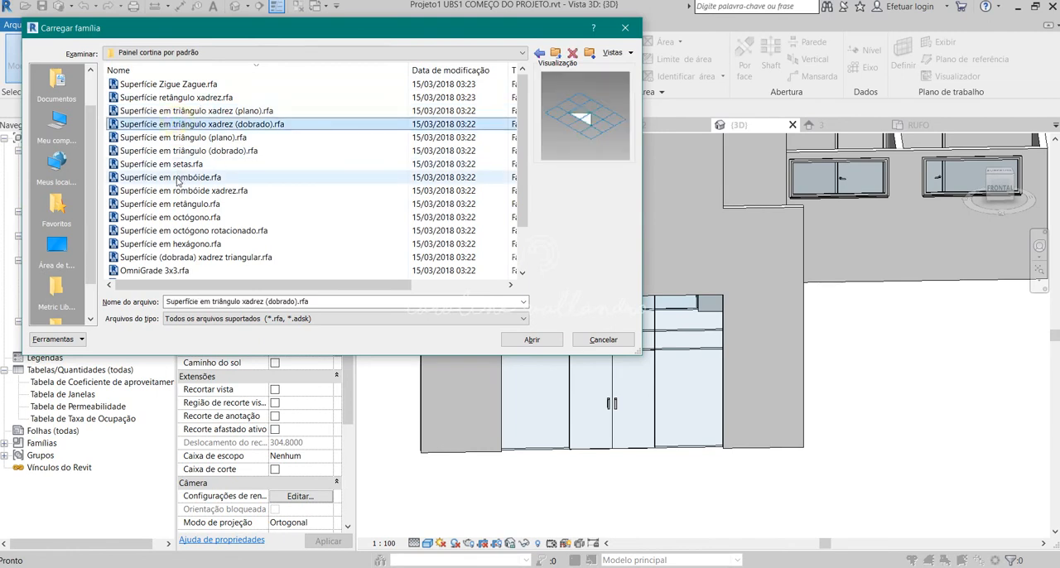
click(157, 177)
click(158, 256)
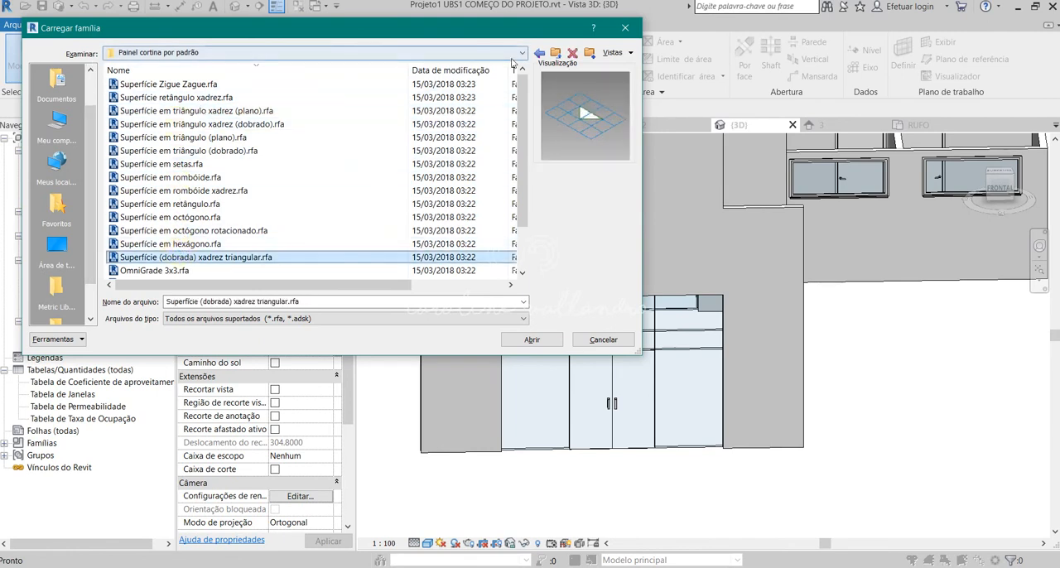
click(539, 52)
double_click(155, 233)
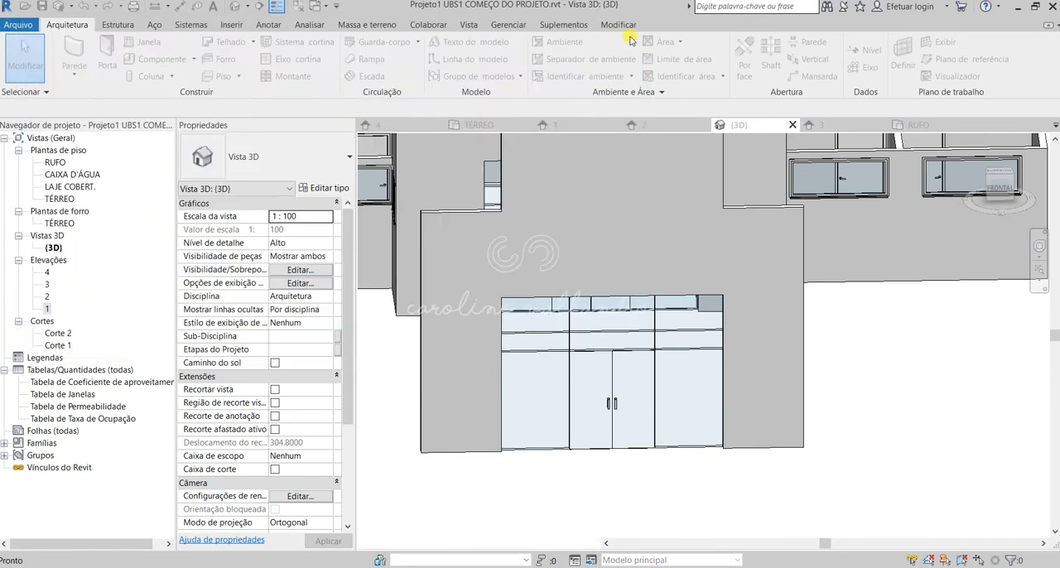
click(626, 29)
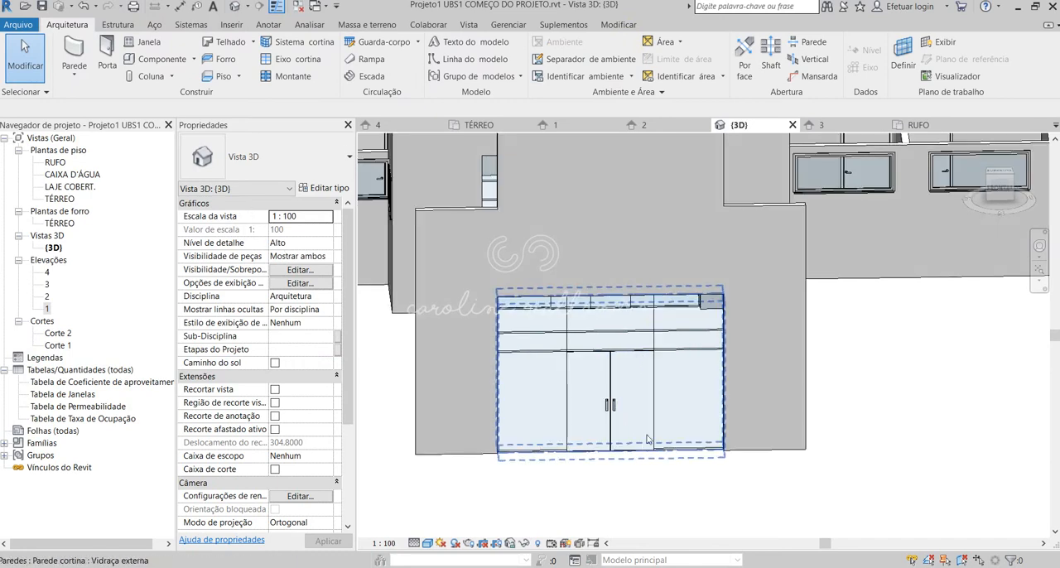
Inspect the portico and its glazed entrance door from the side and the front in the 3D view.
shift+middle_drag(633, 454, 521, 372)
shift+middle_drag(626, 428, 671, 178)
drag(671, 178, 529, 477)
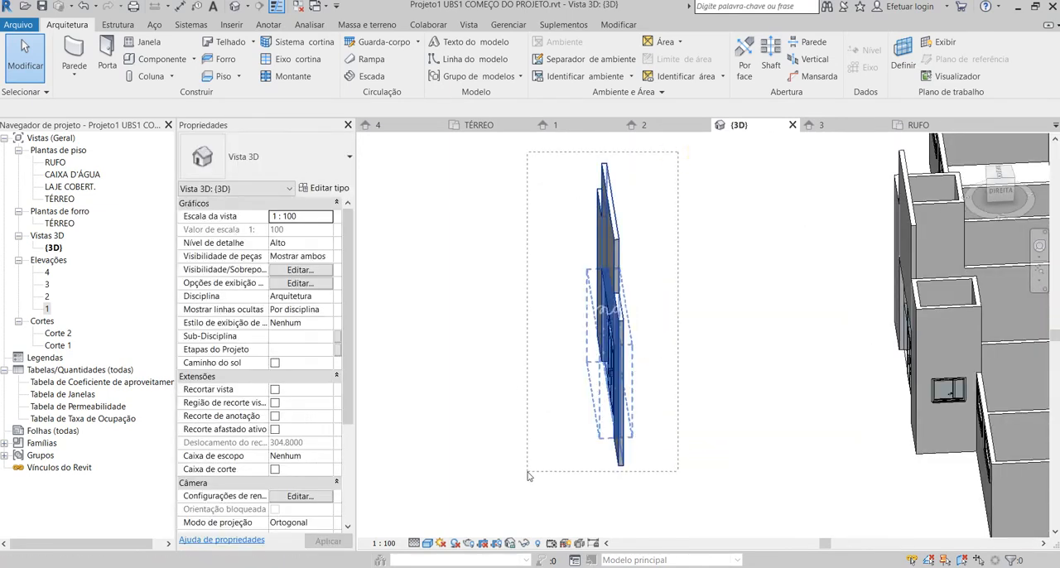
key(Delete)
shift+middle_drag(522, 439, 617, 489)
shift+middle_drag(662, 328, 662, 405)
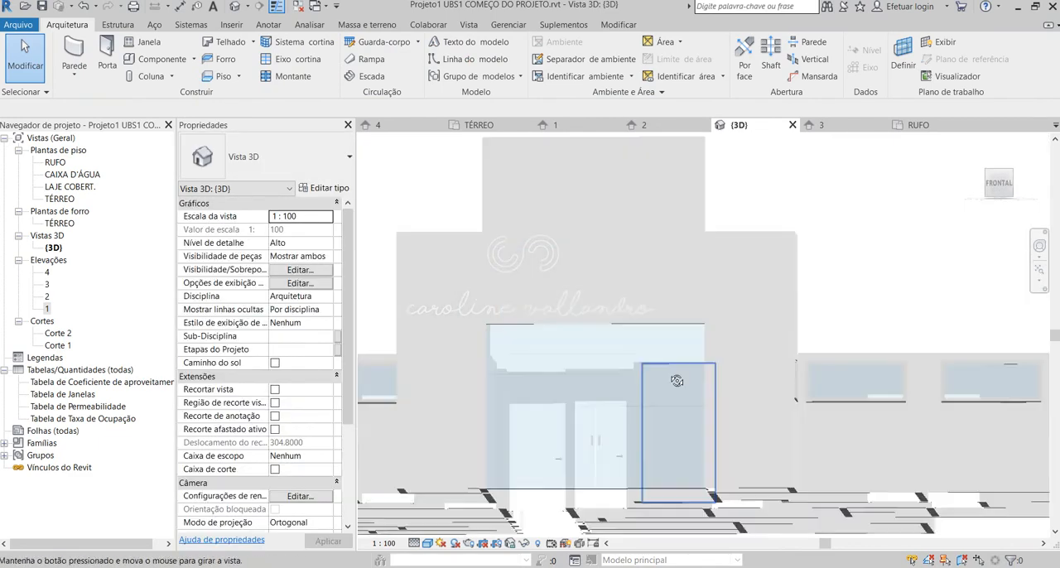
Open elevation 1 and delete the middle horizontal grid line of the portico's curtain wall.
double_click(47, 308)
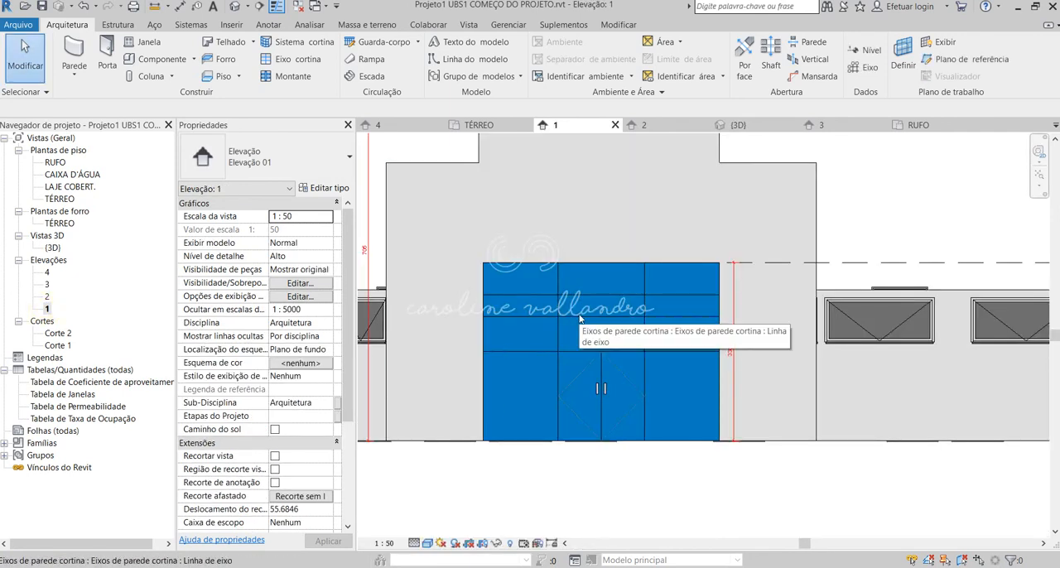
click(580, 318)
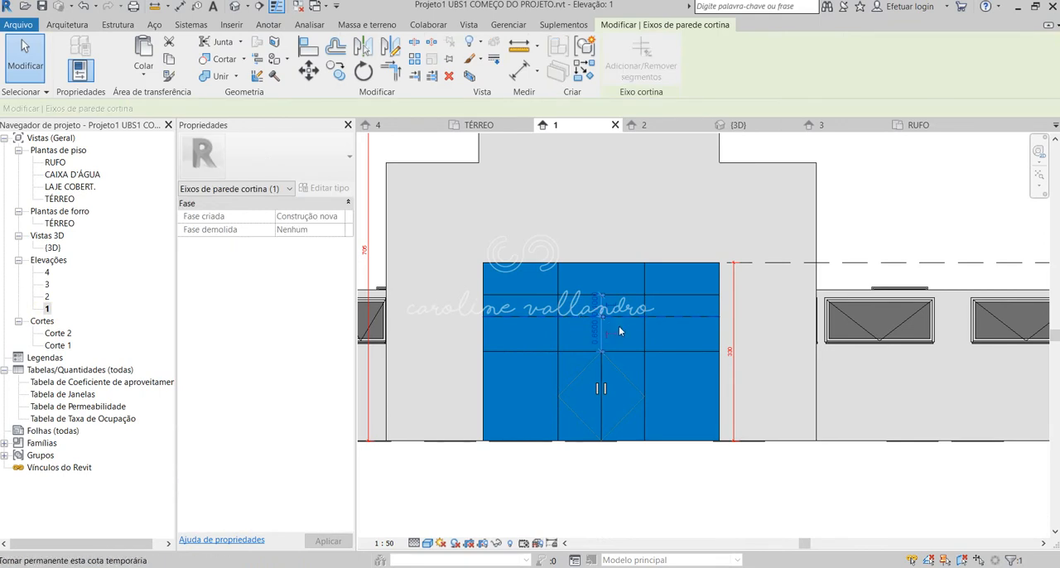
key(Delete)
Set the remaining upper horizontal grid line 0.4 m above the grid line over the double door.
click(618, 296)
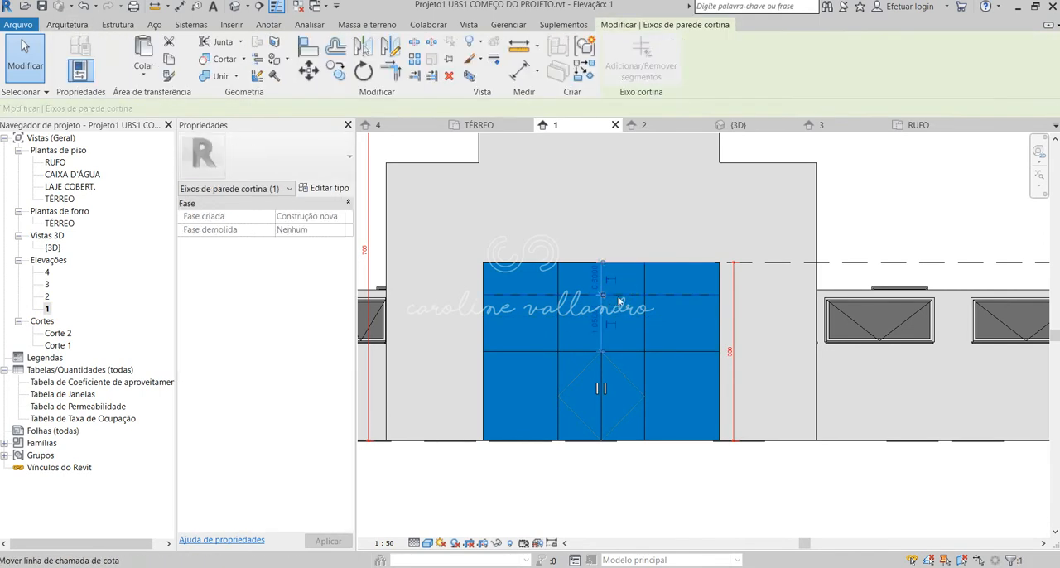
click(595, 323)
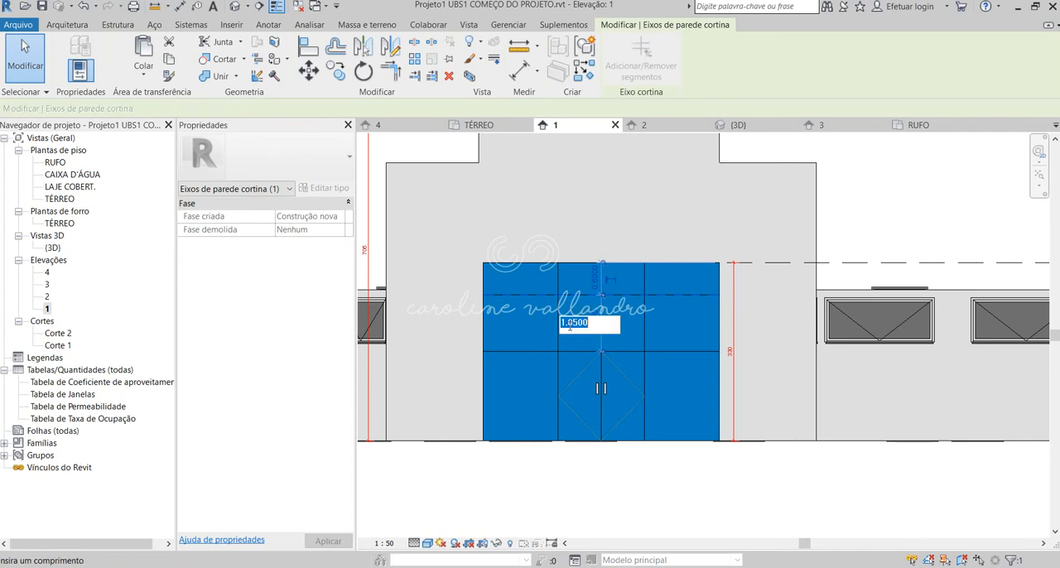
text(0.4)
key(Return)
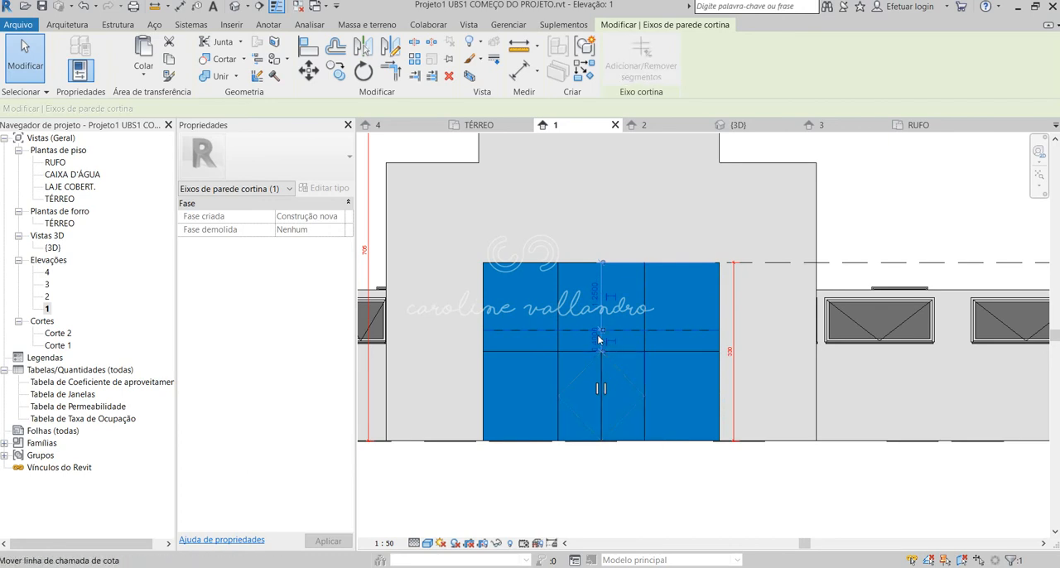
Try to change the height above the floor of the pinned grid line over the double door.
click(641, 372)
key(Escape)
click(646, 434)
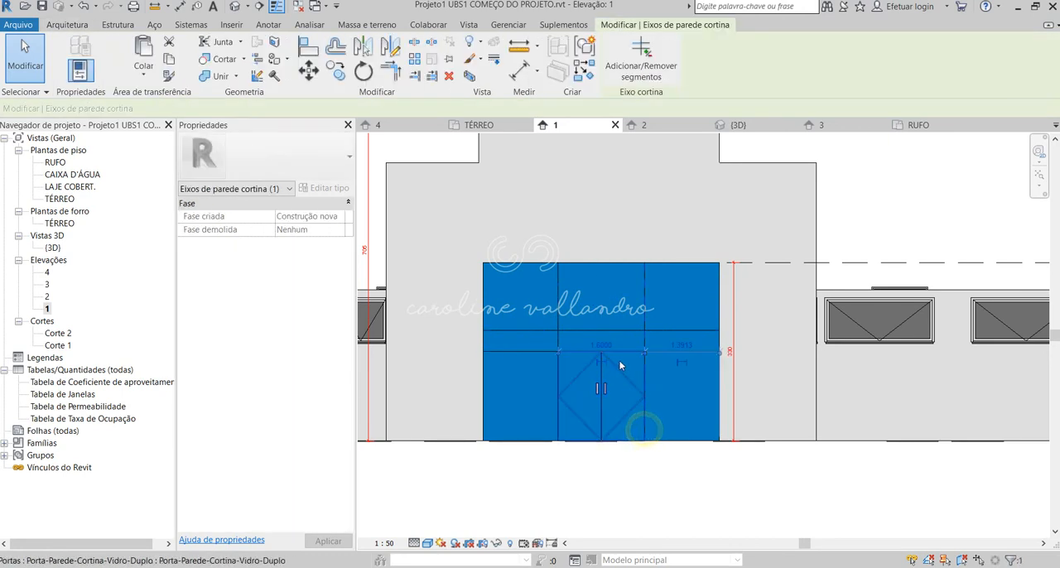
click(602, 390)
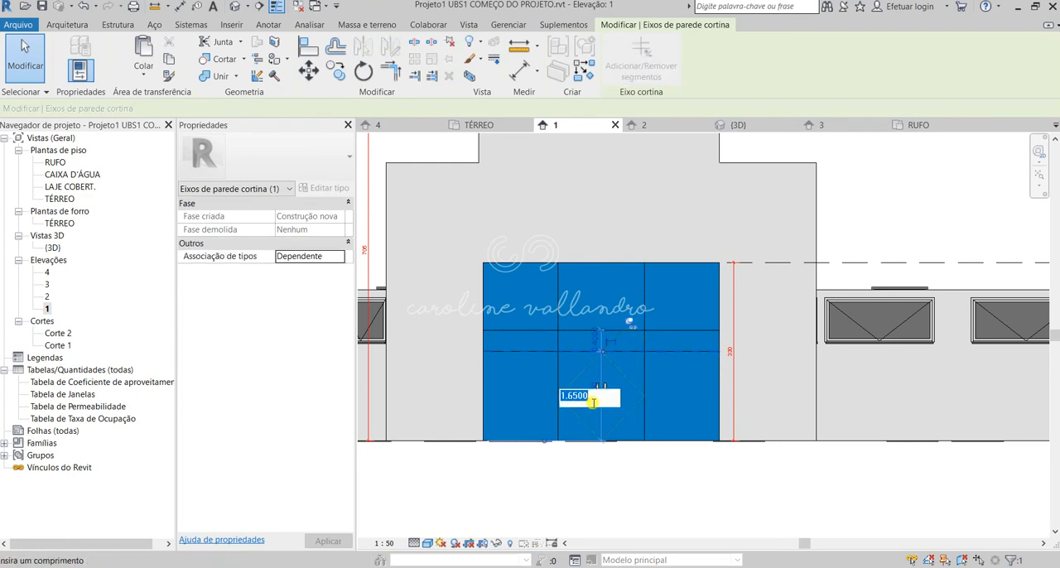
drag(565, 395, 606, 396)
text(.1)
key(Return)
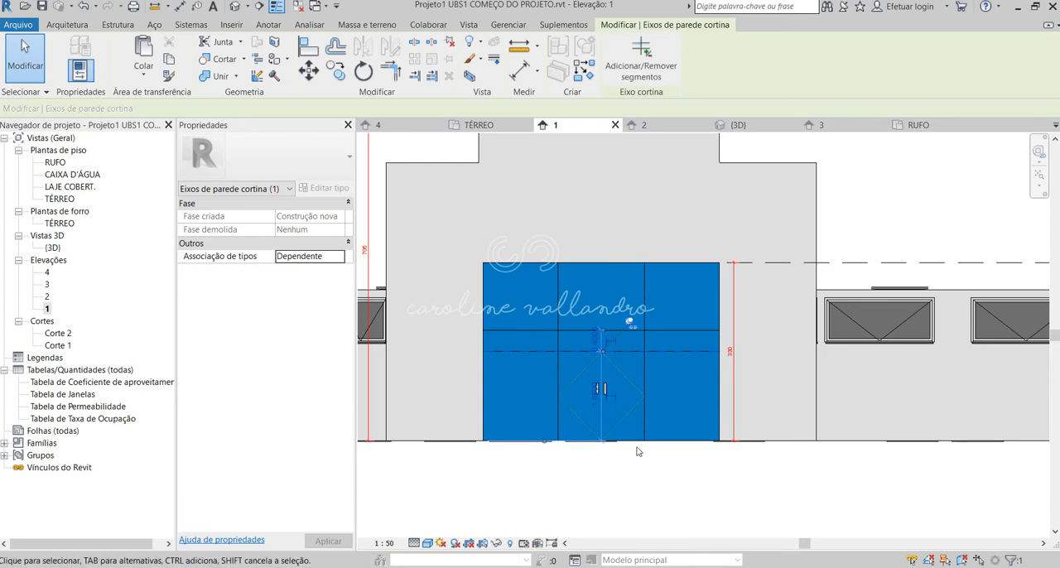
Move the upper grid line up to make room, then unpin the grid line over the door and set it 2.1 m above the floor.
click(568, 330)
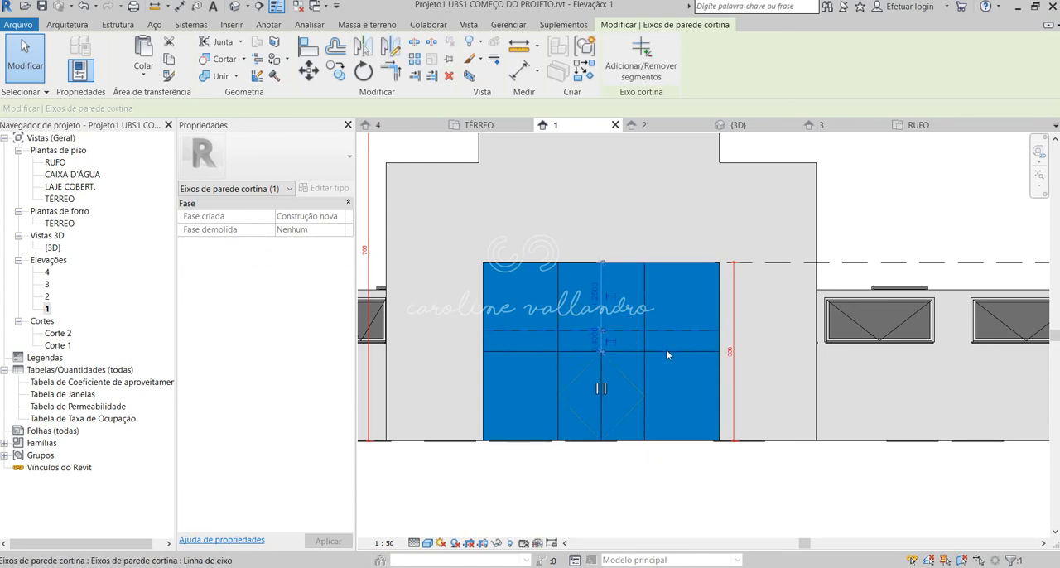
drag(568, 331, 579, 281)
click(572, 352)
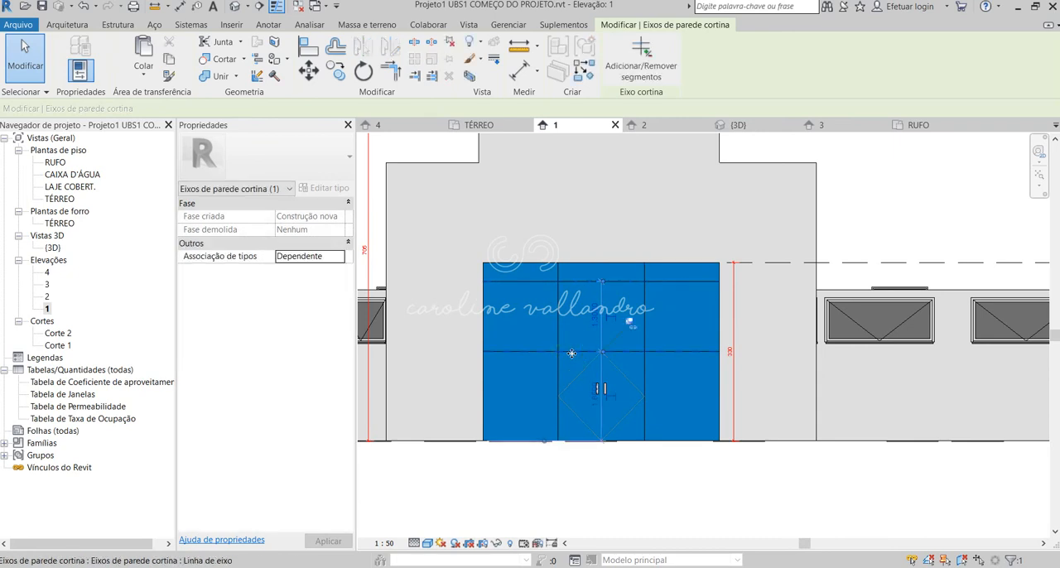
click(631, 323)
drag(565, 352, 574, 319)
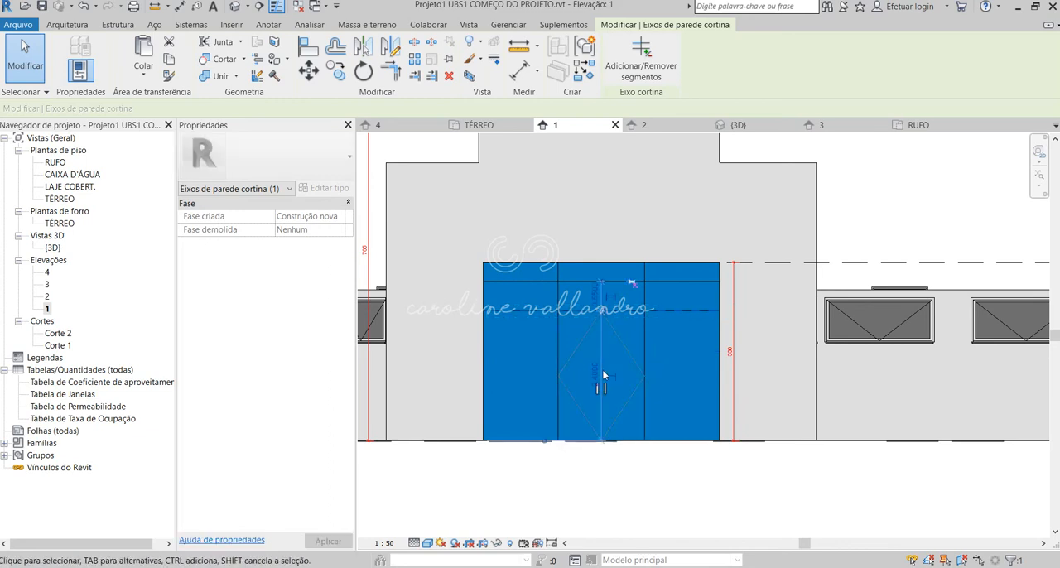
click(593, 374)
text(2.1)
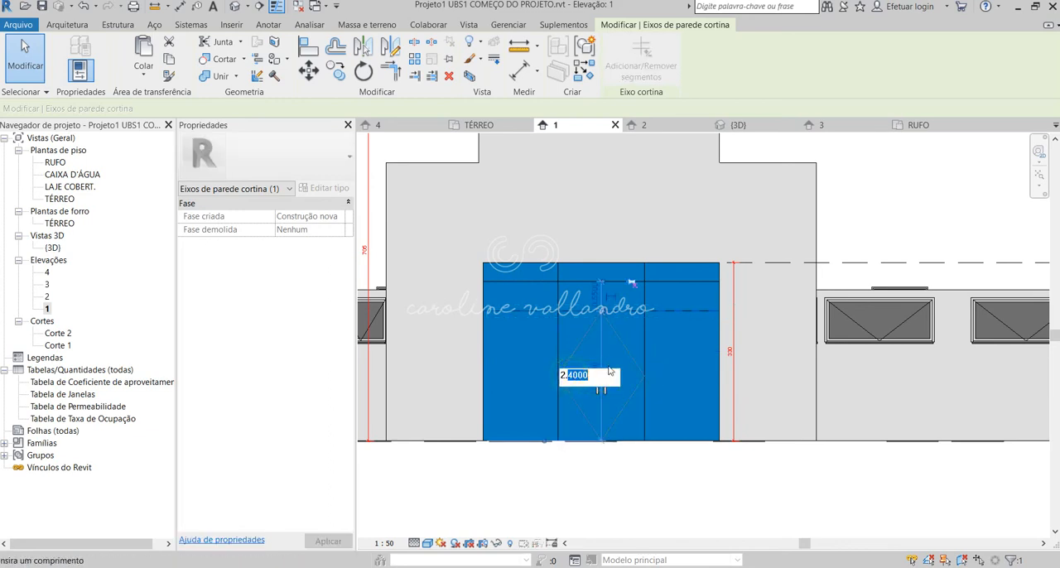
key(Return)
click(673, 484)
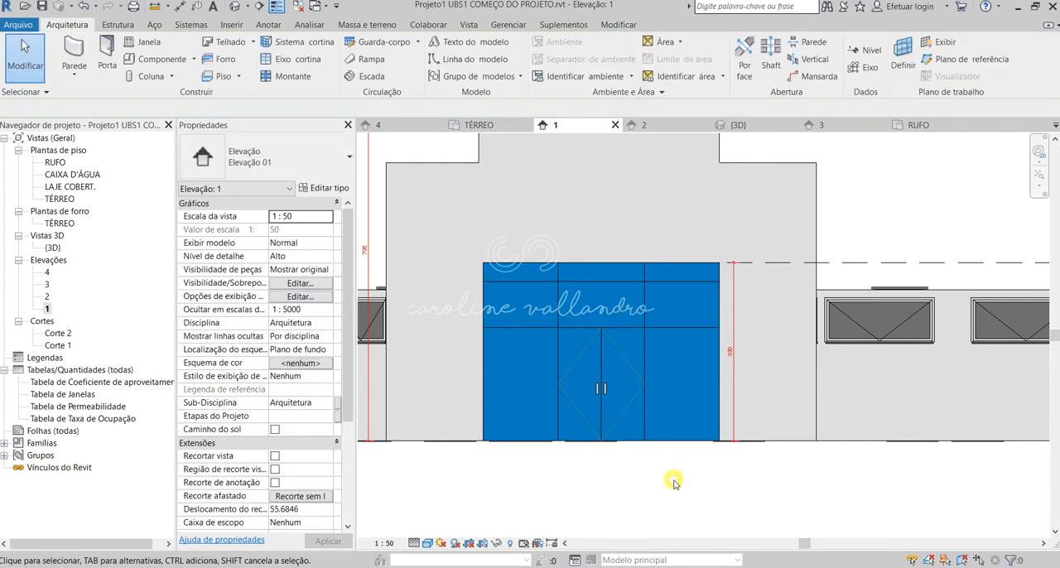
Set the distance between the upper horizontal grid line and the door's top grid line to 0.4 m.
click(607, 309)
click(607, 305)
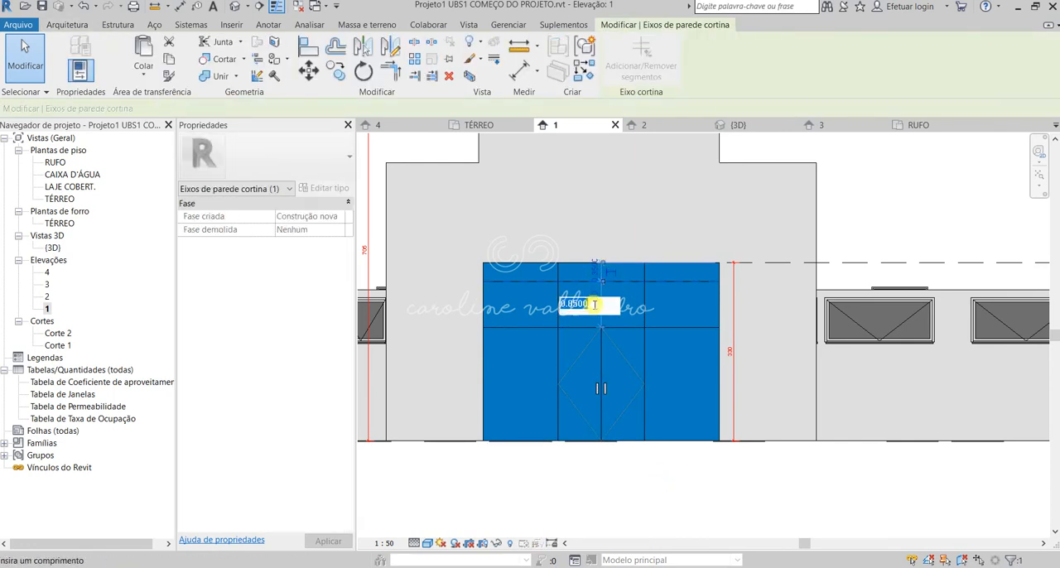
key(BackSpace)
text(0.4)
key(Return)
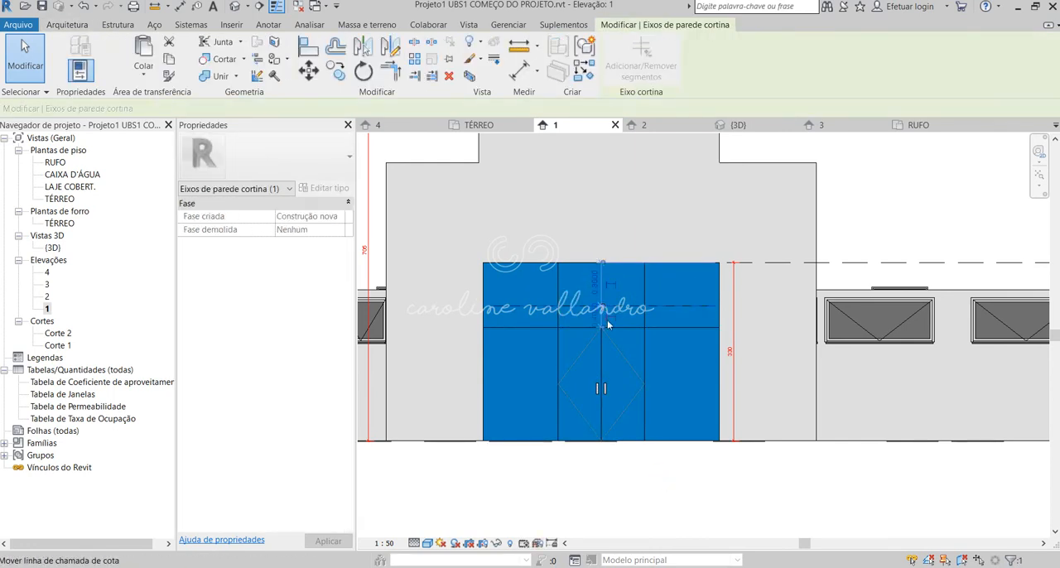
click(685, 511)
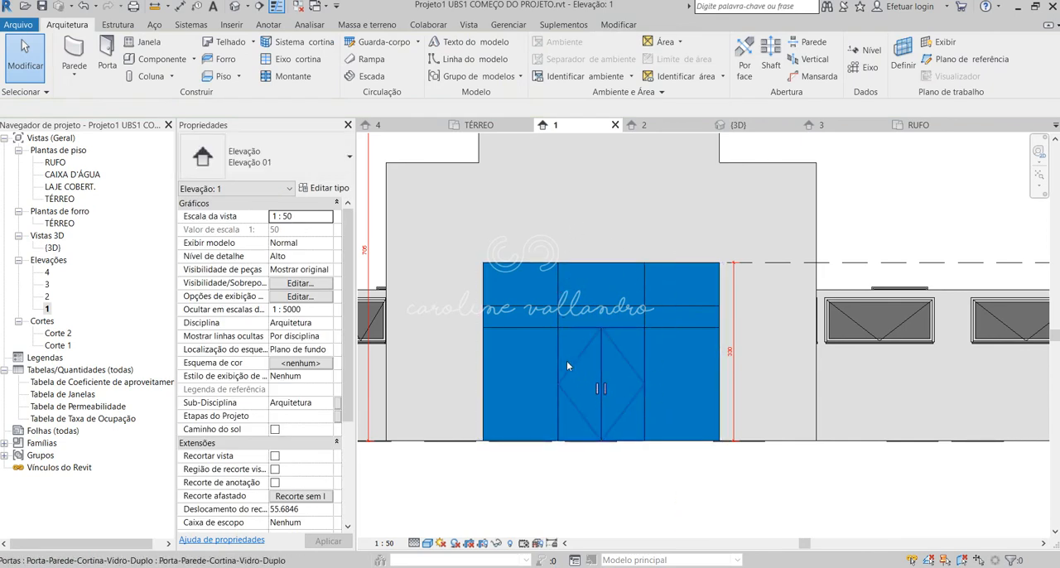
Switch to the ubs1_4_4 elevations PDF, examine the portico's glazing frames in the front elevation, and return to Revit.
mouse_move(116, 567)
click(116, 532)
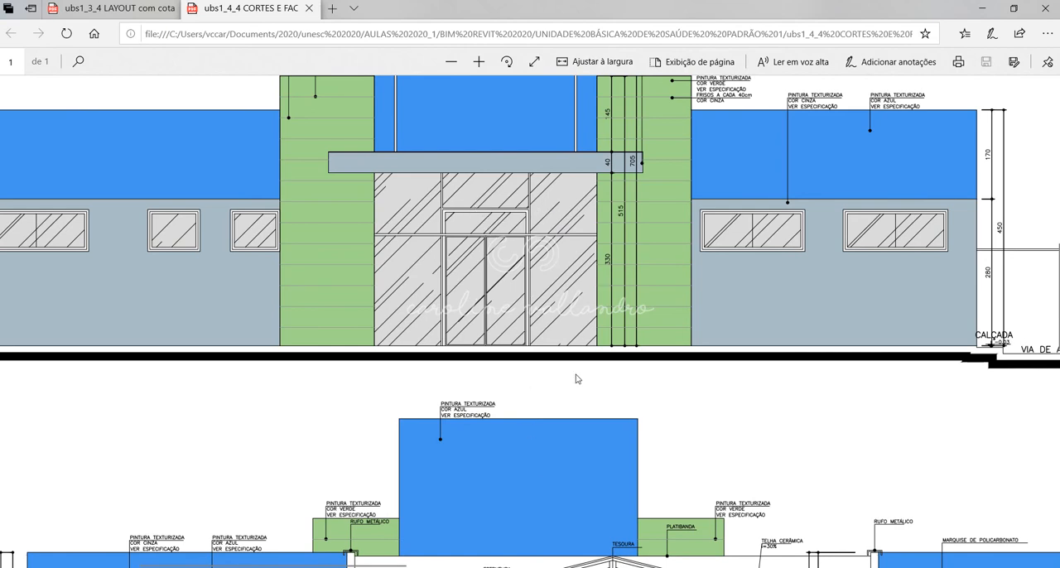
scroll(577, 379, up, 2)
click(637, 538)
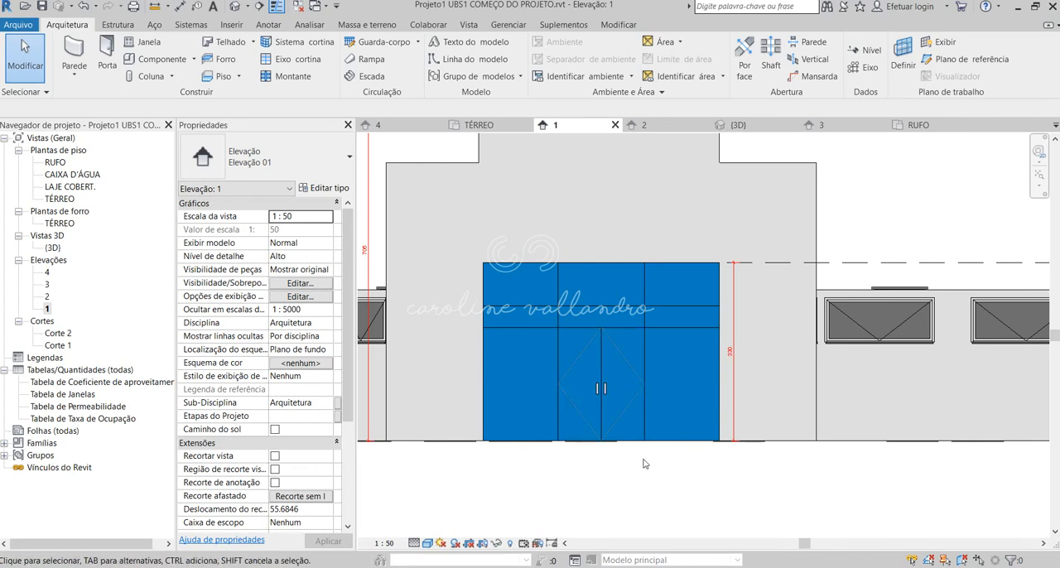
Place Caibro rectangular mullions by grid line segment along both vertical grid lines and directly above the double door.
click(292, 79)
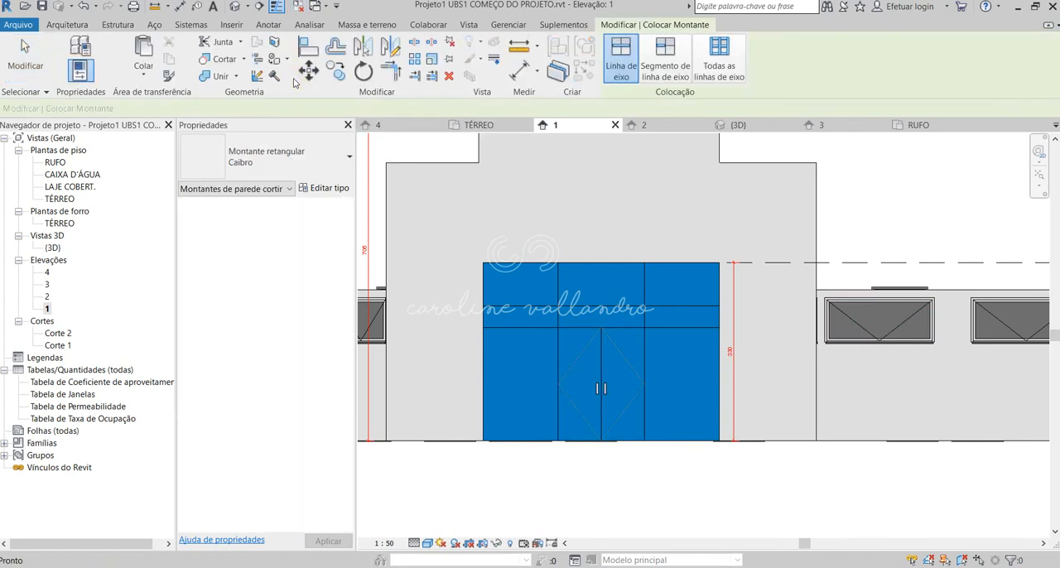
click(315, 159)
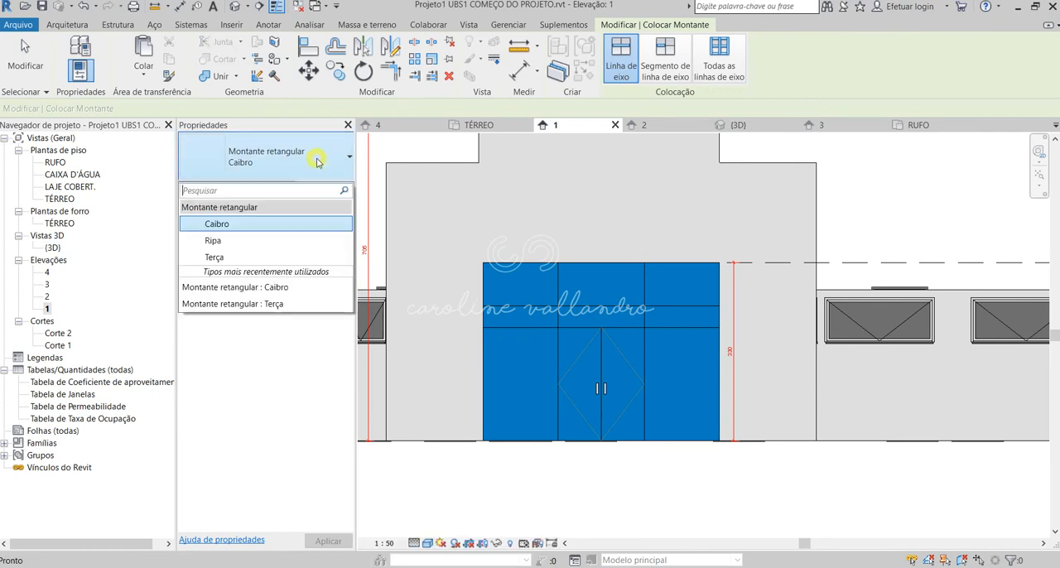
click(252, 232)
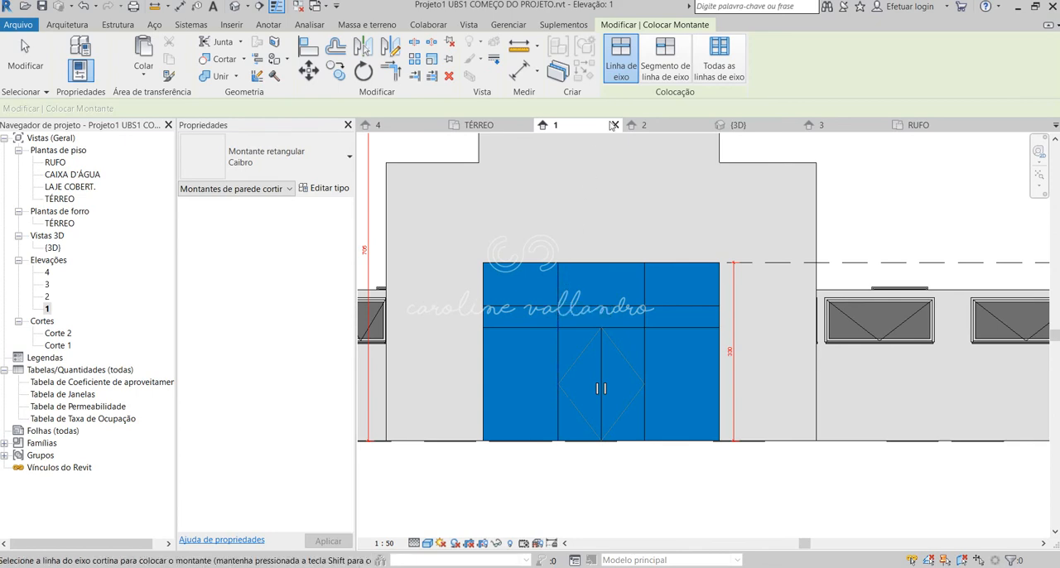
click(652, 73)
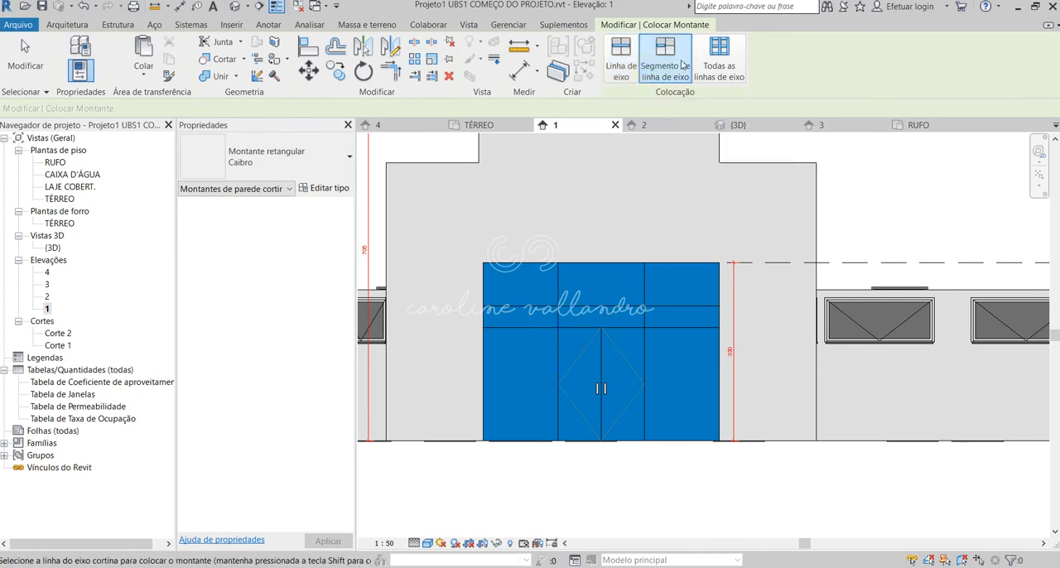
click(557, 291)
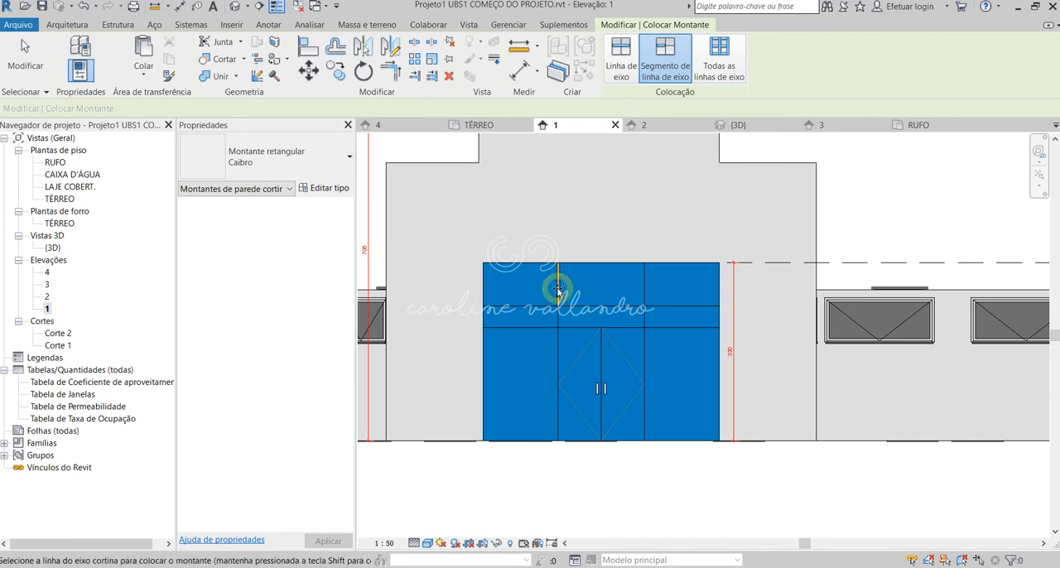
click(559, 342)
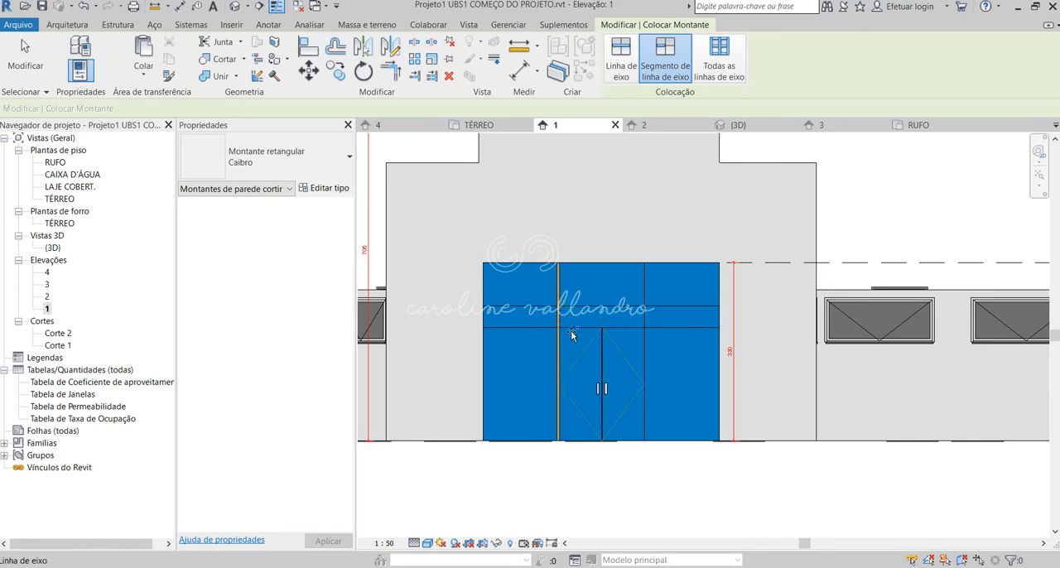
click(573, 327)
click(643, 341)
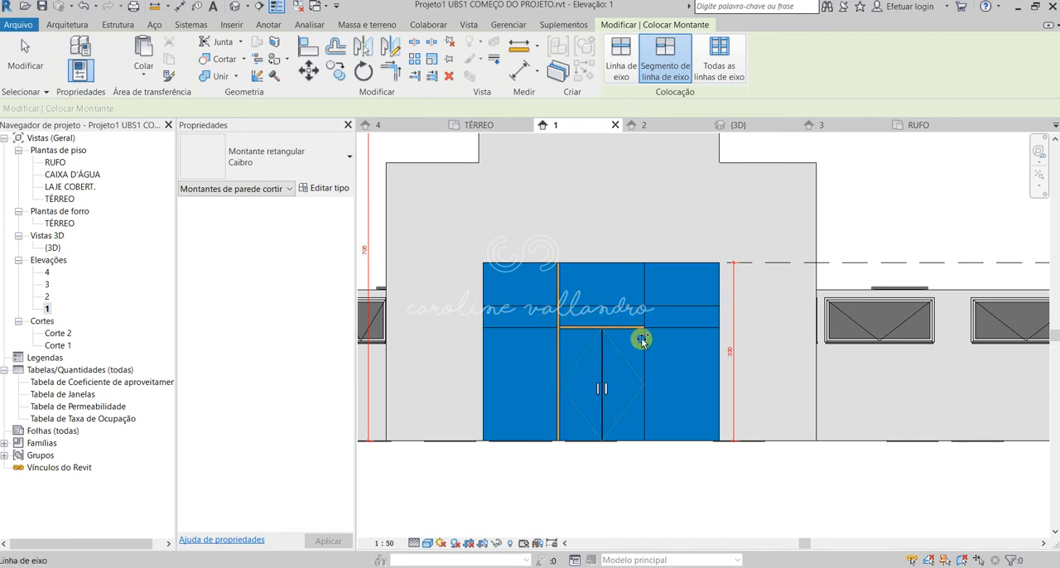
click(644, 296)
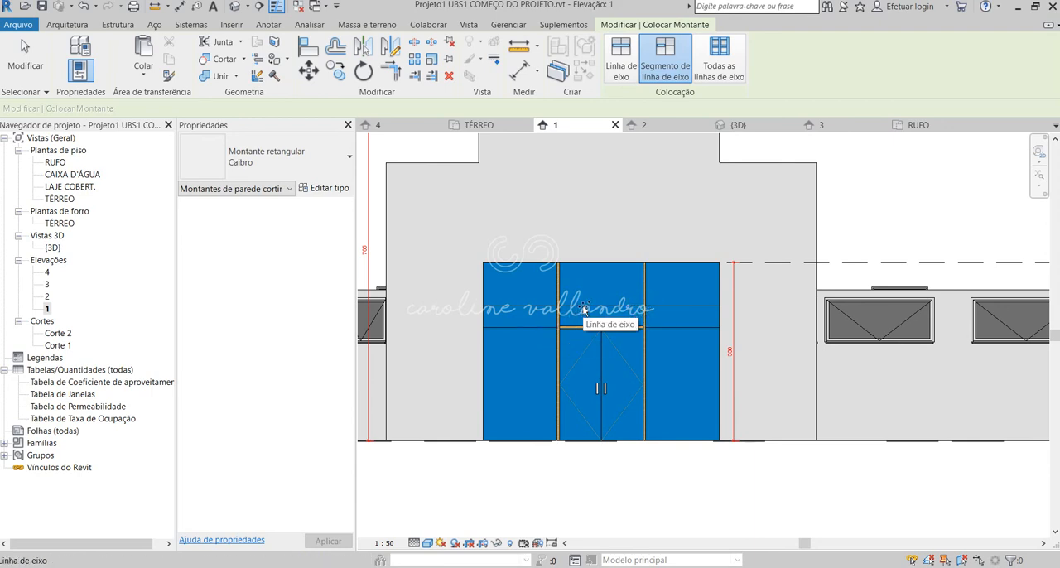
Add mullions to the side segments level with the door's top and the central upper segment, checking against the PDF elevation.
click(530, 328)
click(676, 328)
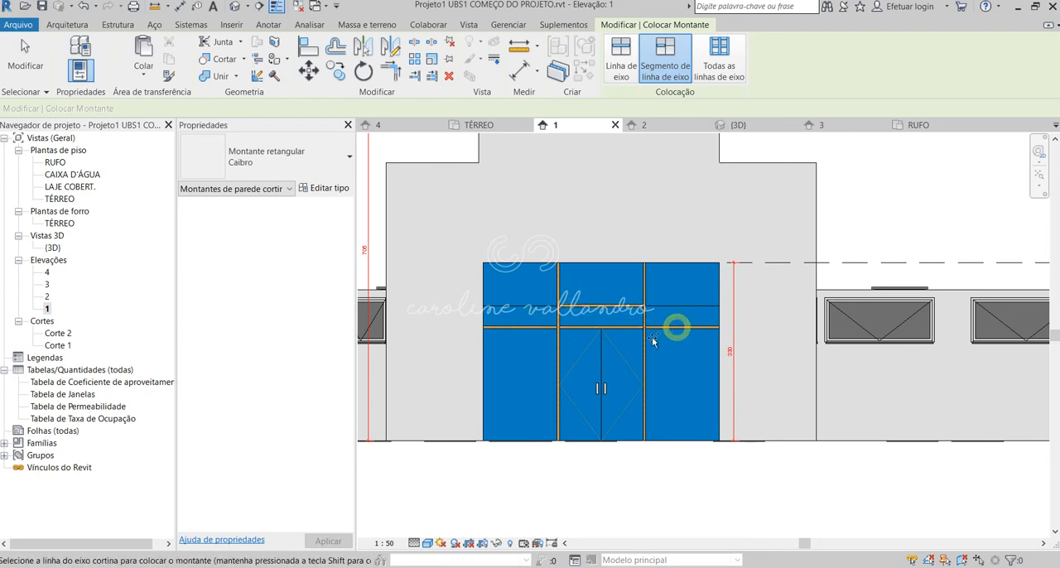
click(99, 522)
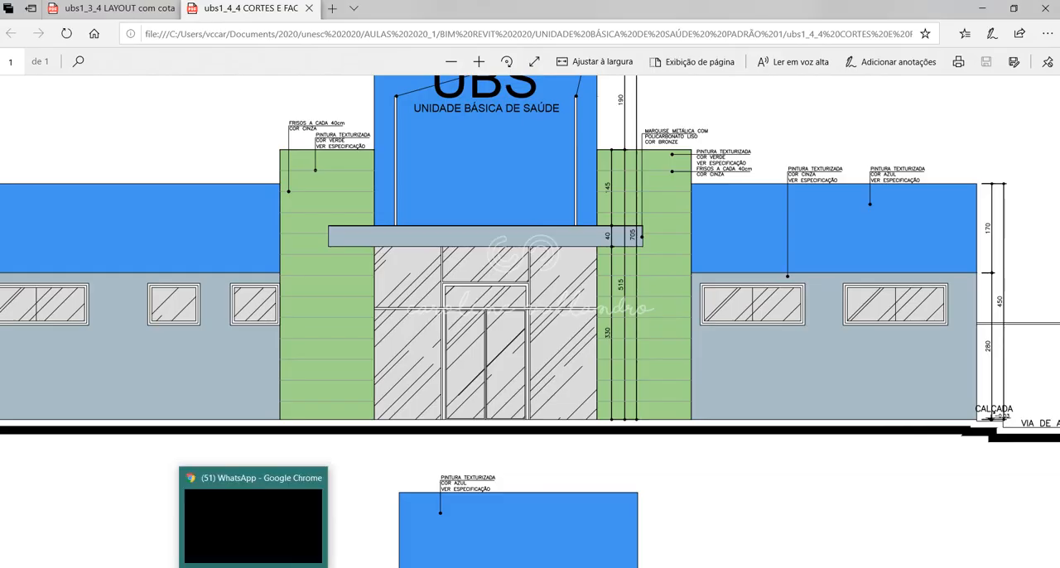
click(634, 539)
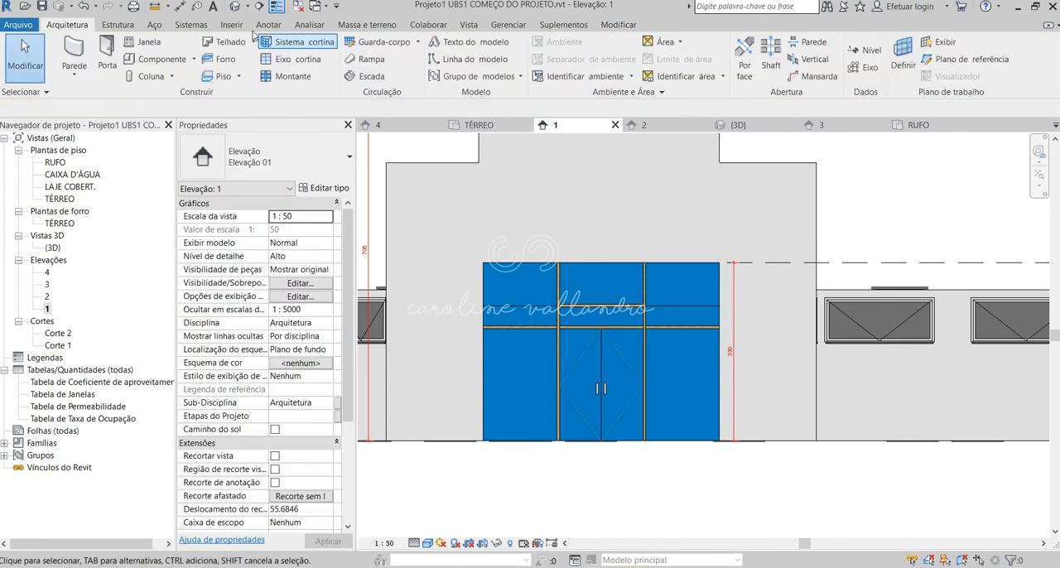
Inspect the portico's curtain wall mullions and double door from several angles in the 3D view.
click(235, 8)
shift+middle_drag(622, 305, 621, 443)
scroll(724, 174, up, 2)
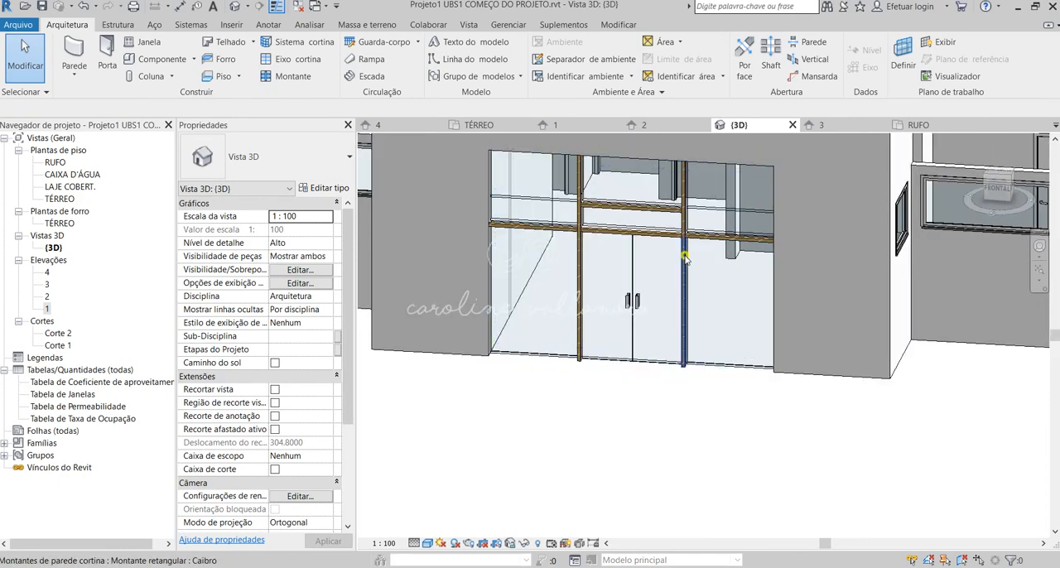
click(686, 259)
click(659, 428)
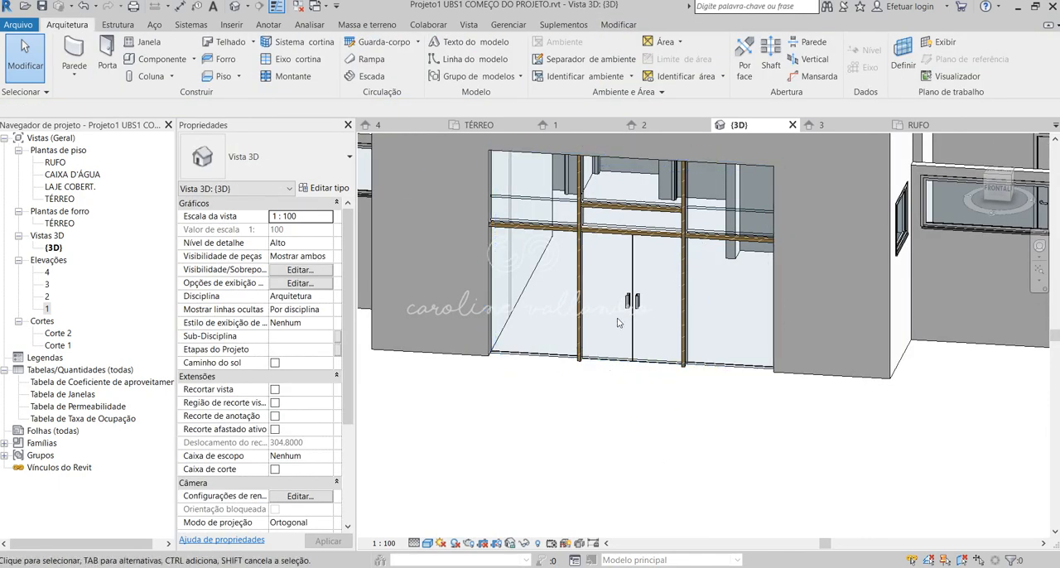
shift+middle_drag(658, 251, 680, 288)
scroll(750, 353, down, 2)
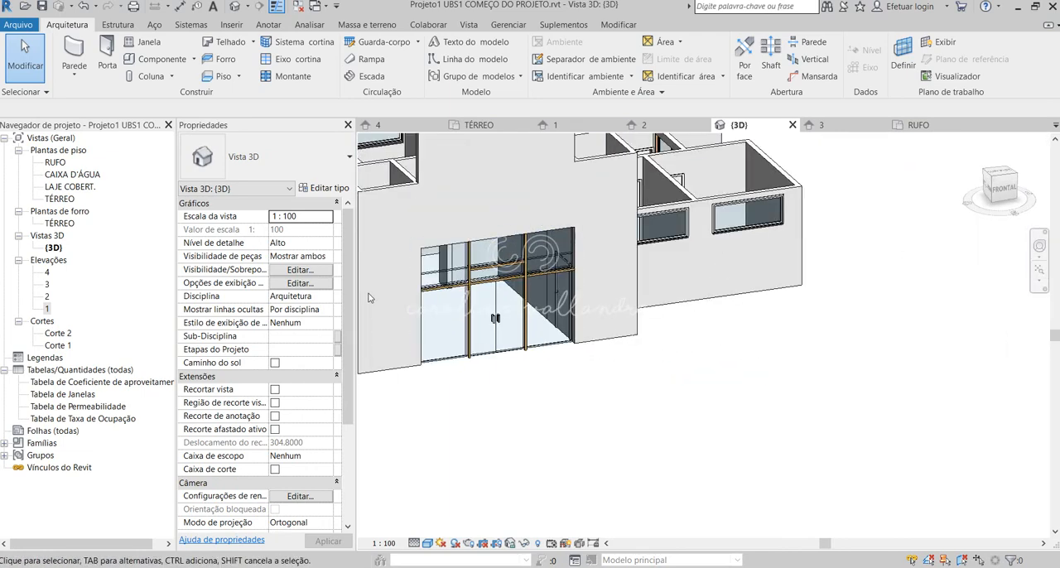
scroll(370, 298, up, 2)
shift+middle_drag(451, 316, 410, 294)
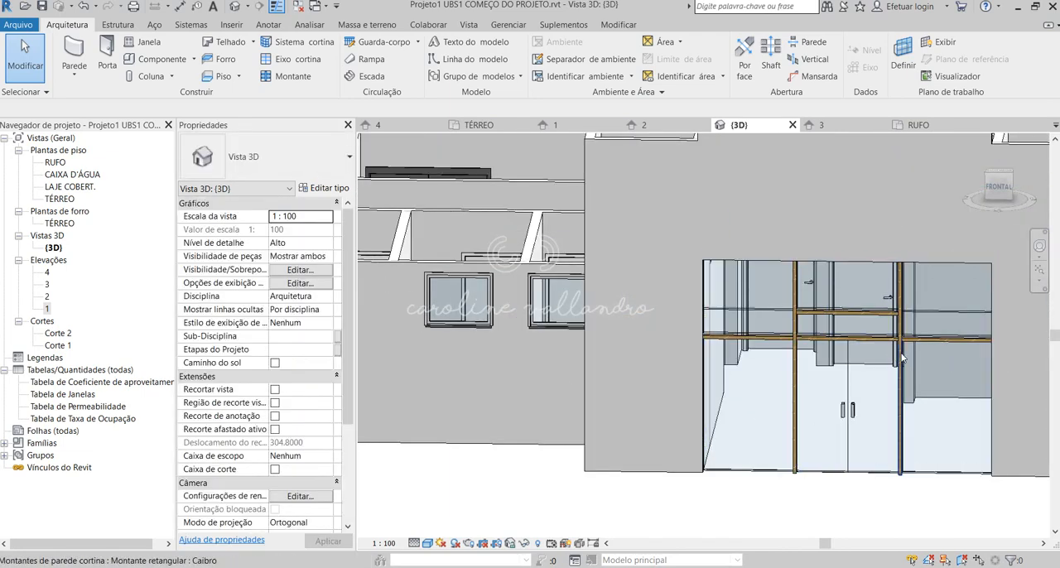
Set the profile of the portico's Caibro mullion type to Montante da parede cortina-Retangular-Centro : 65 x 150mm.
click(898, 435)
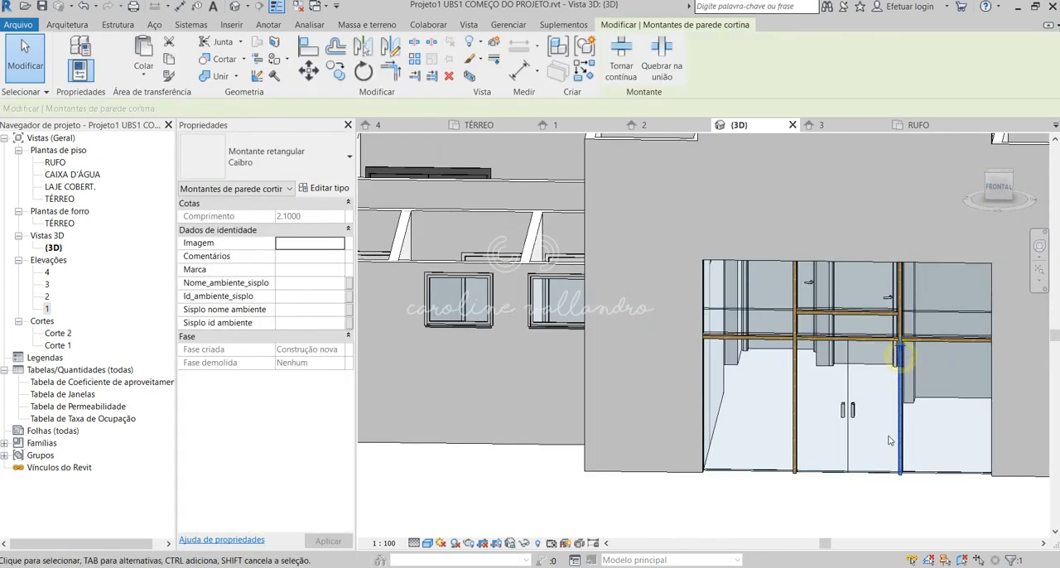
click(329, 190)
click(507, 227)
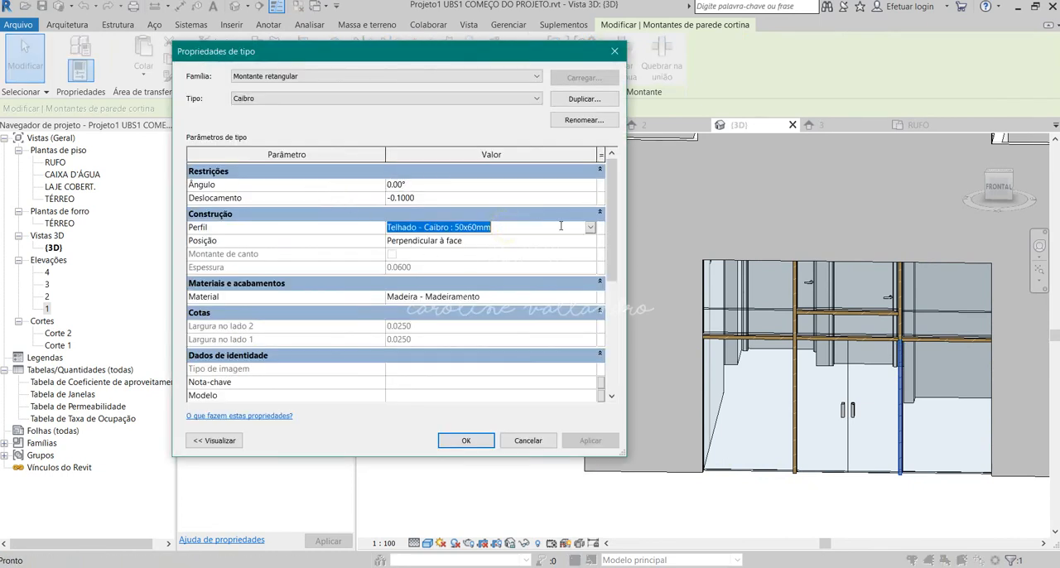
click(591, 231)
scroll(537, 274, up, 2)
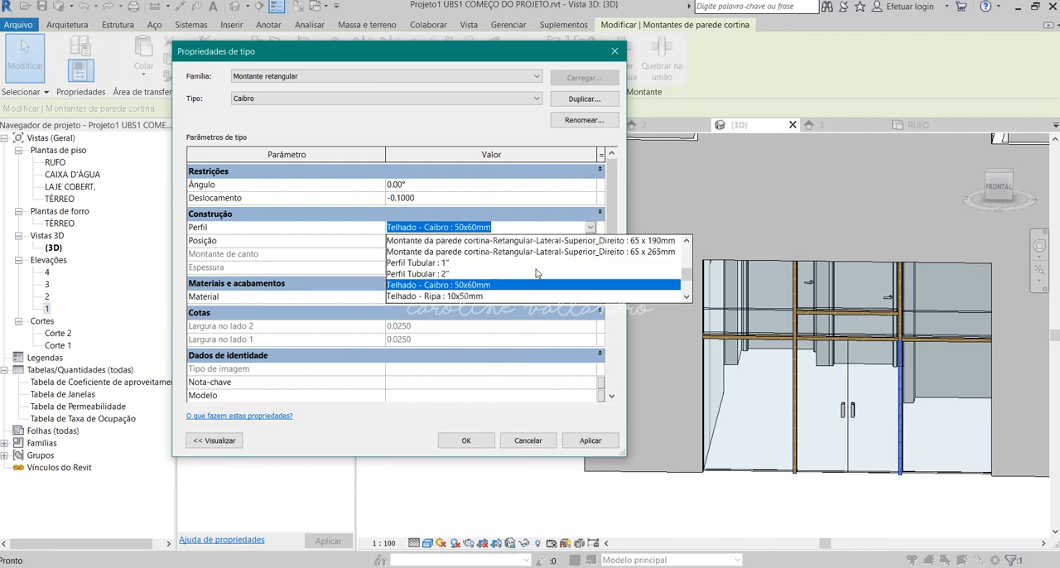
scroll(537, 274, up, 1)
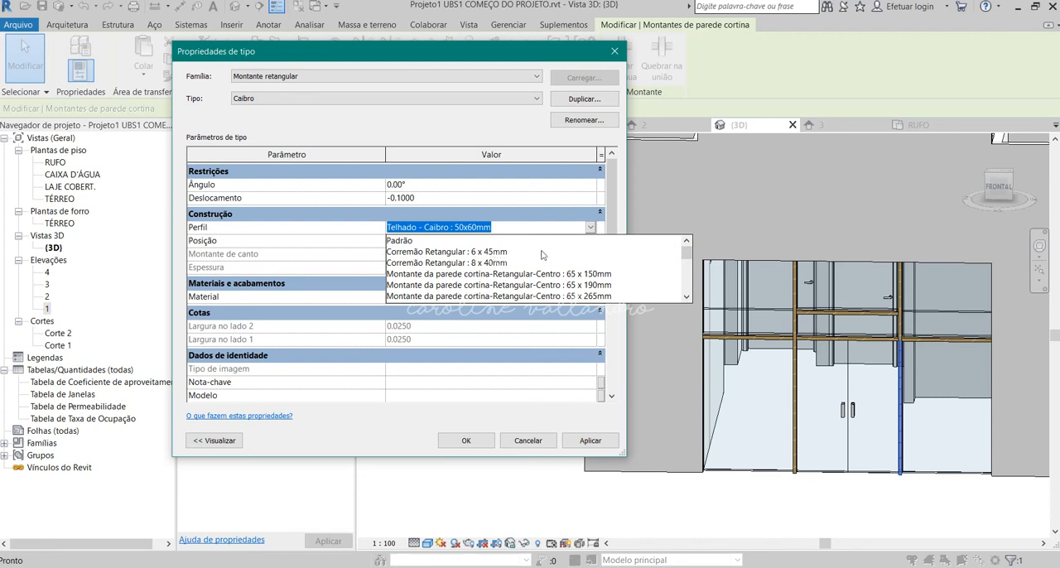
scroll(673, 259, down, 1)
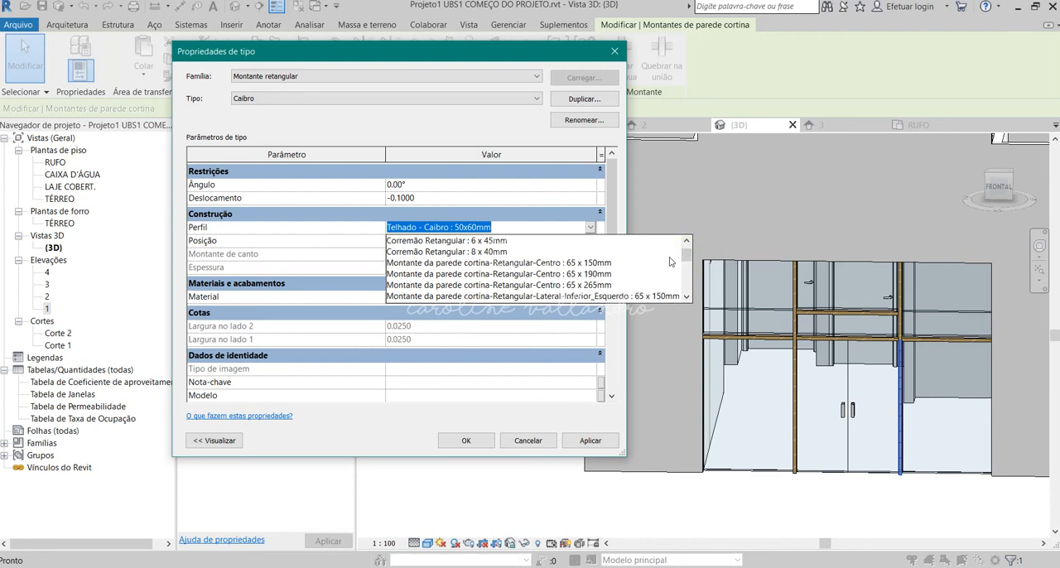
click(591, 264)
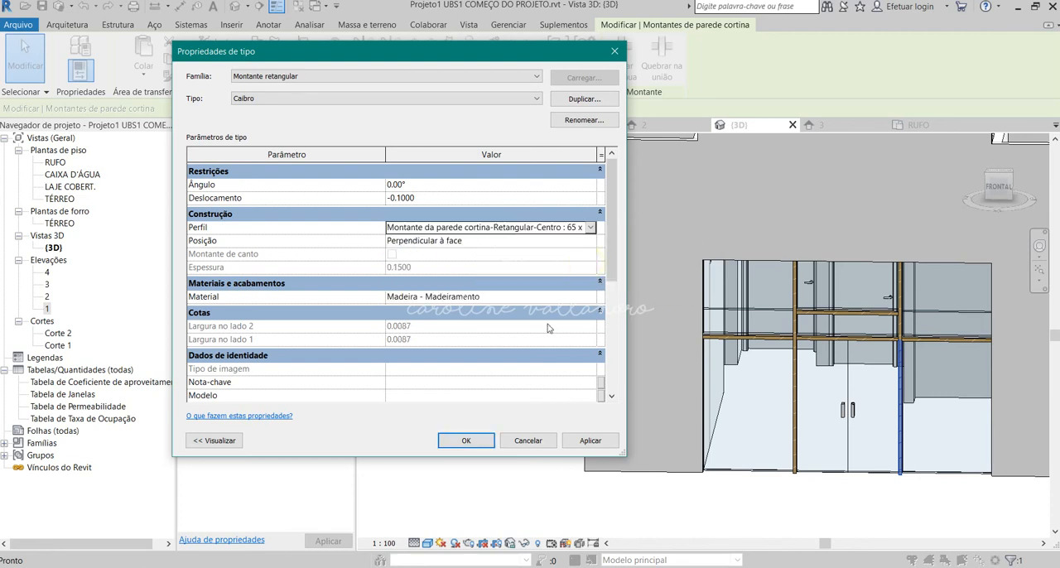
click(590, 441)
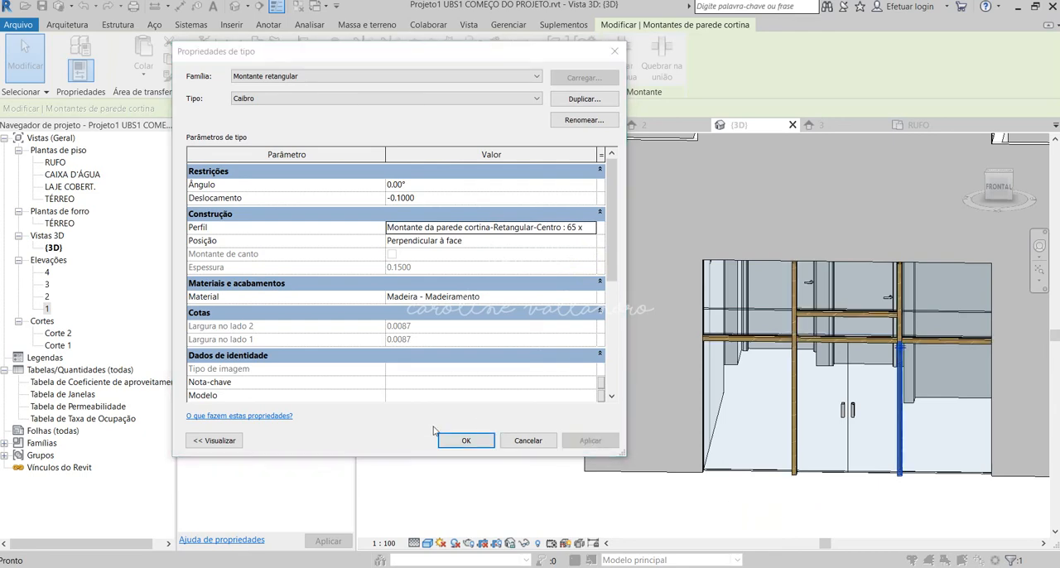
click(466, 441)
click(877, 497)
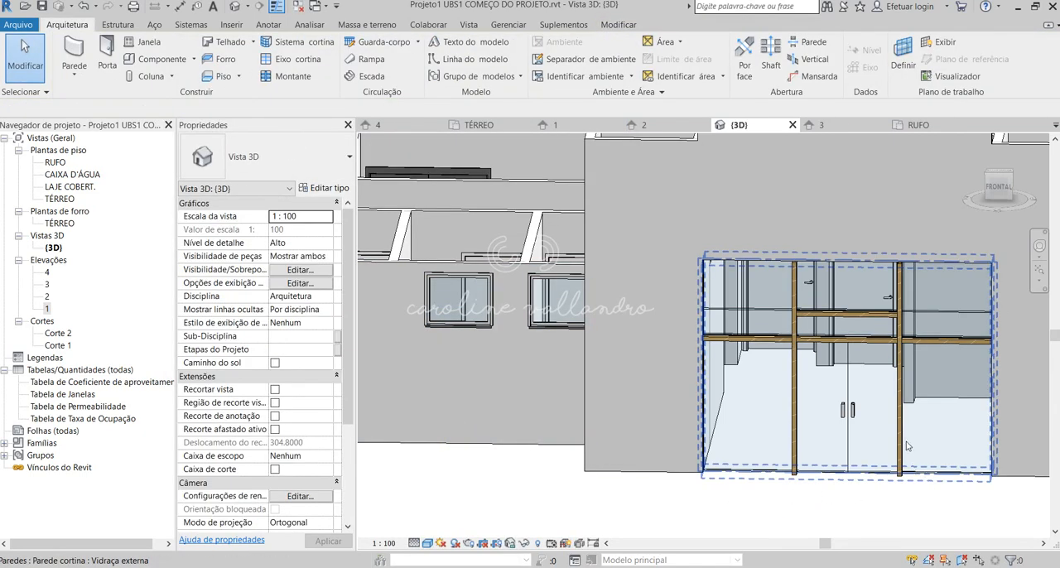
Set the Caibro mullion type's profile to Montante da parede cortina-Retangular-Centro : 65 x 190mm.
click(905, 437)
click(902, 426)
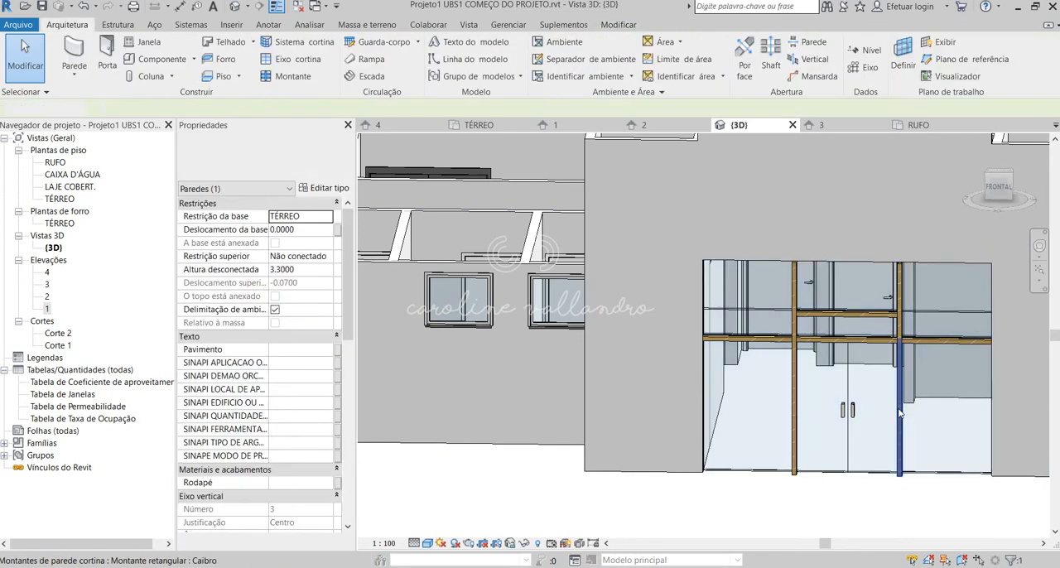
click(900, 407)
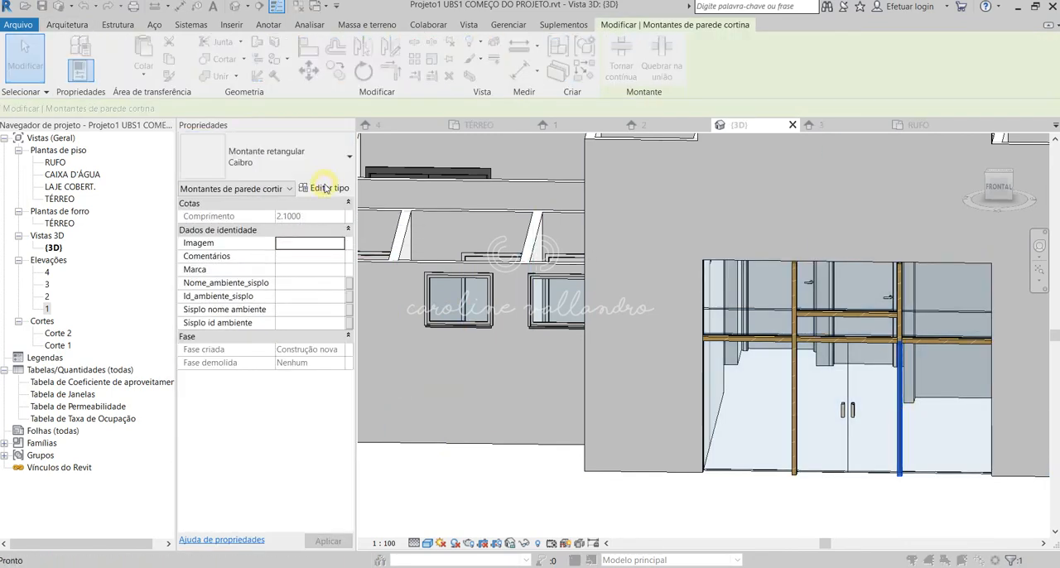
click(325, 188)
click(497, 227)
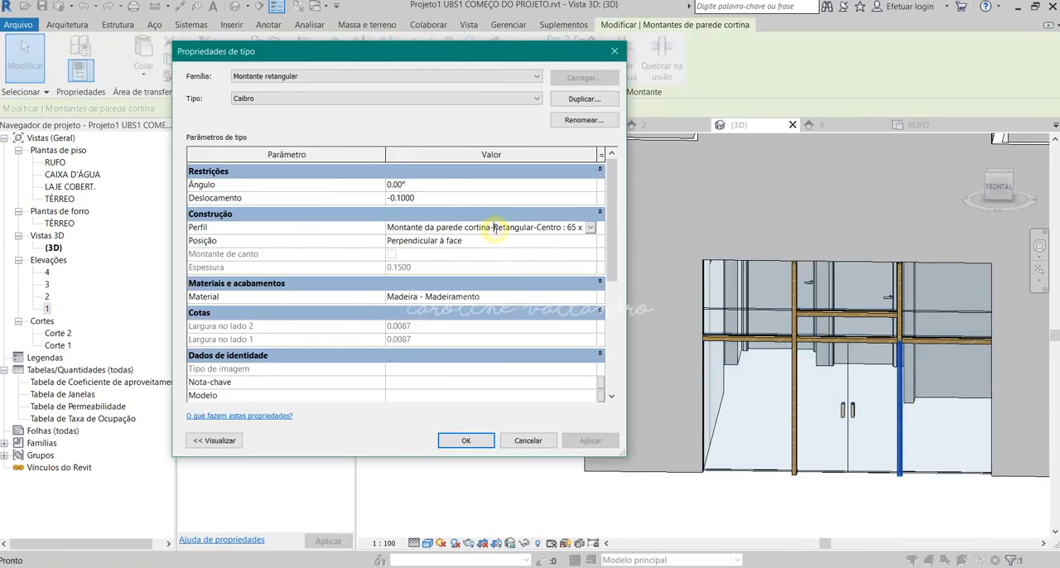
click(590, 228)
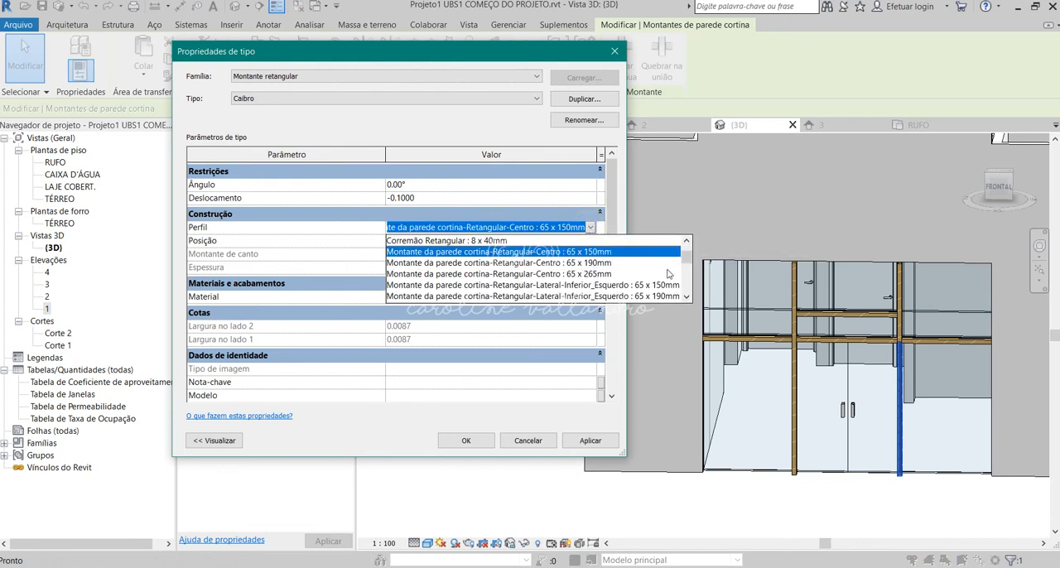
click(590, 264)
click(591, 444)
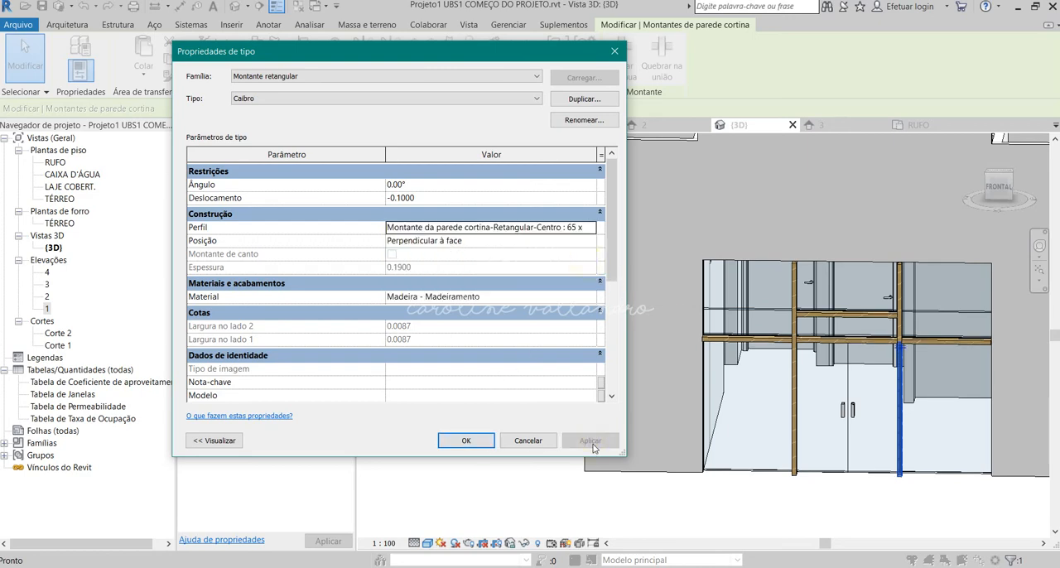
click(481, 442)
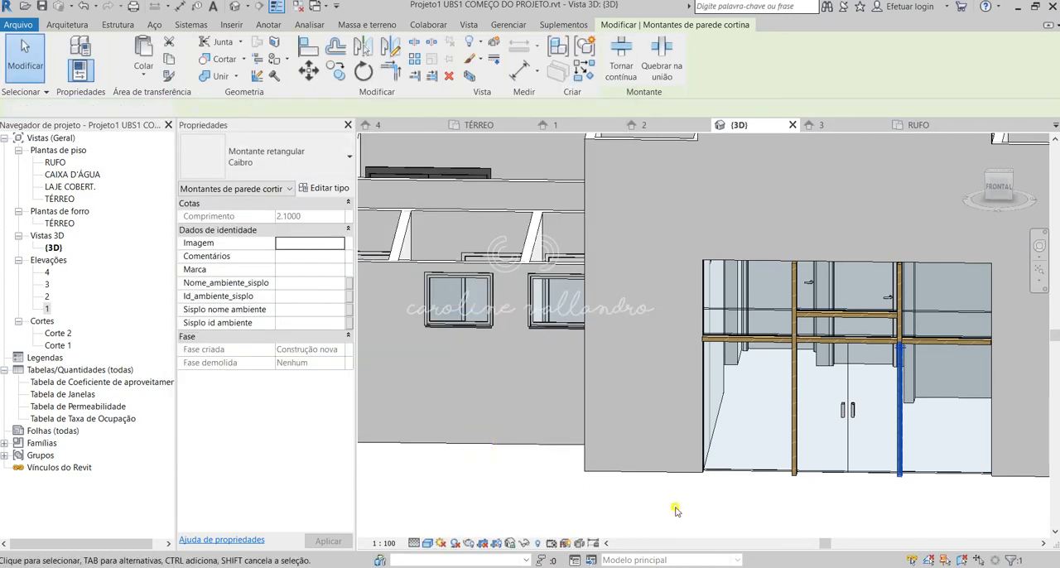
click(687, 504)
Set the Caibro mullion type's profile to Perfil do montante do sistema: Retangular.
click(901, 424)
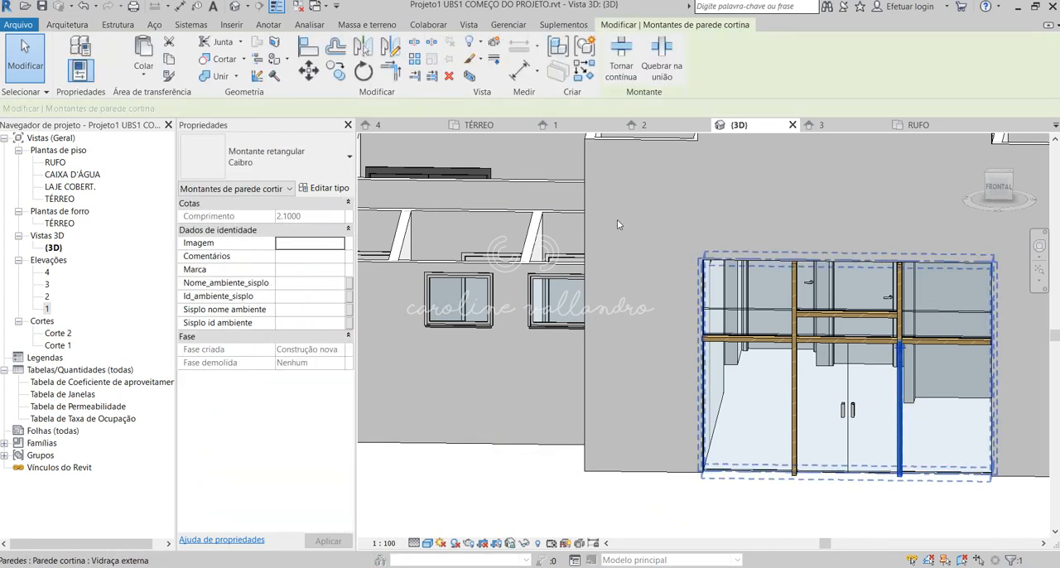
click(336, 190)
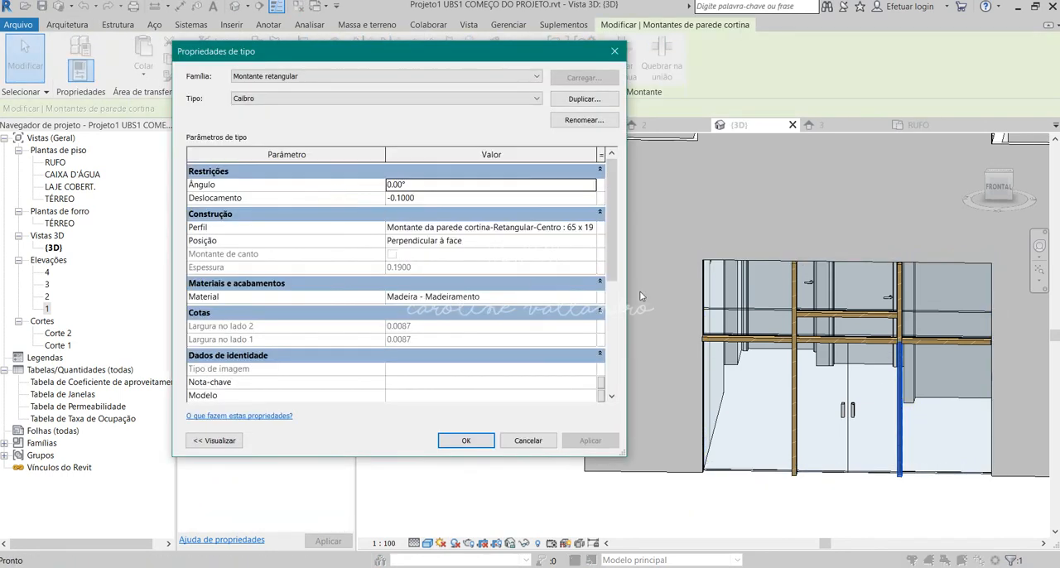
click(511, 226)
click(590, 227)
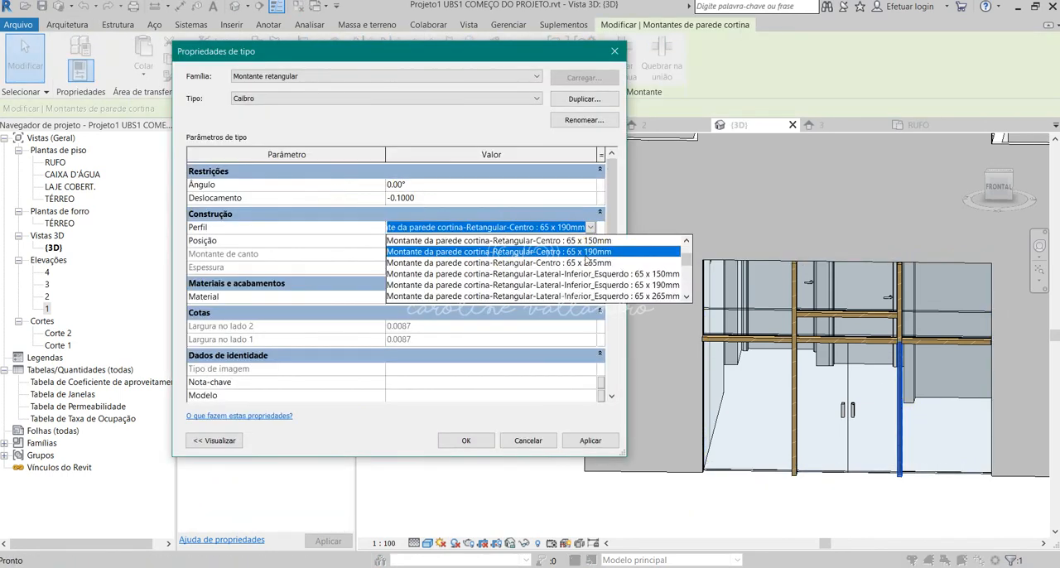
drag(688, 264, 696, 291)
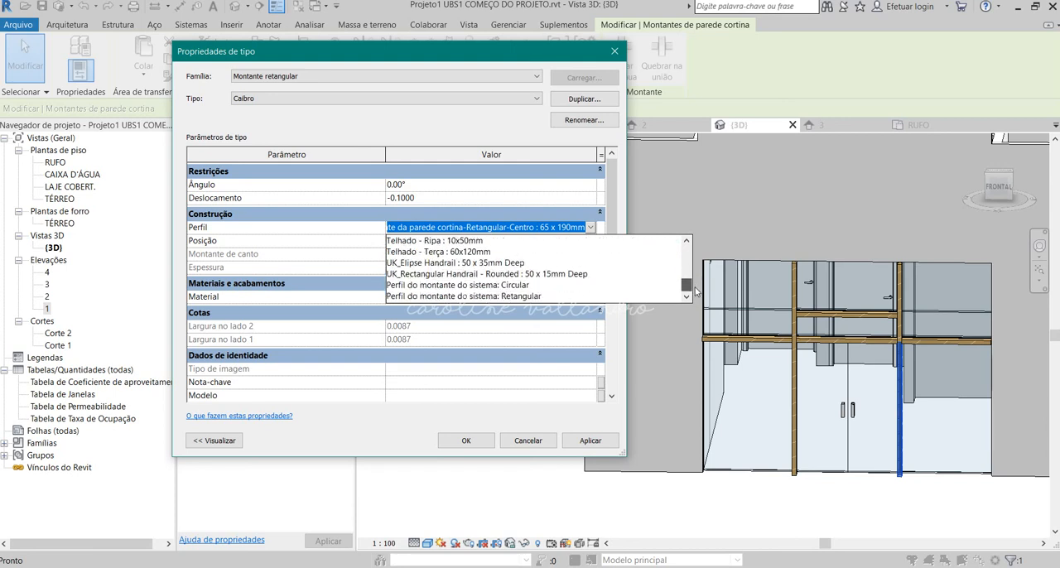
click(516, 296)
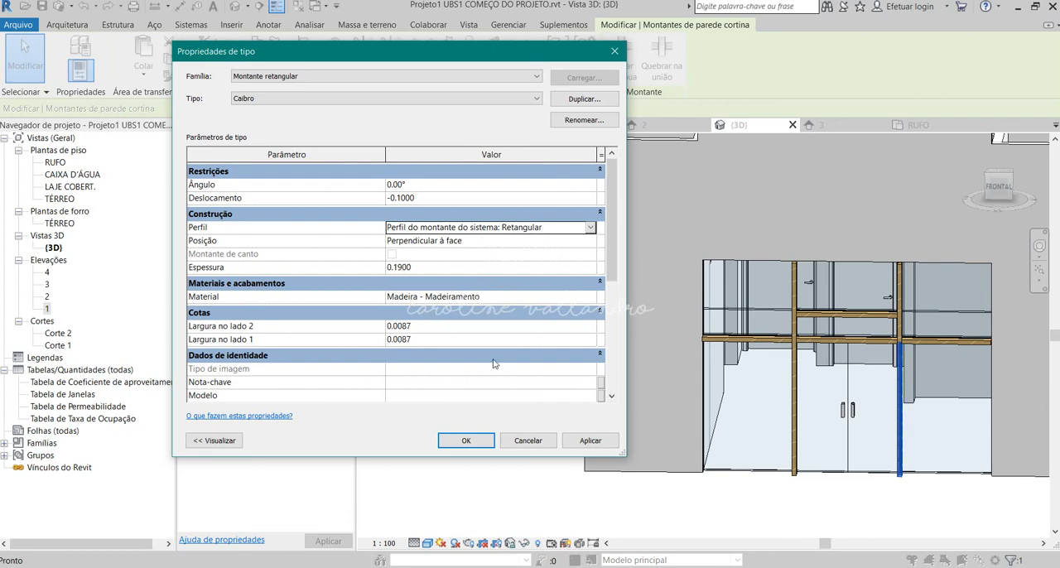
click(484, 439)
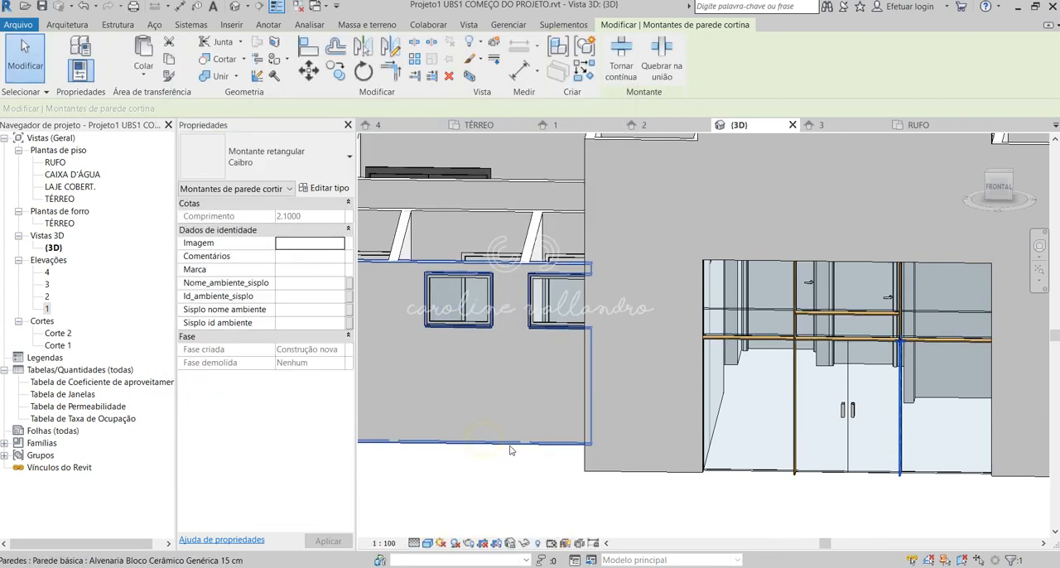
click(838, 507)
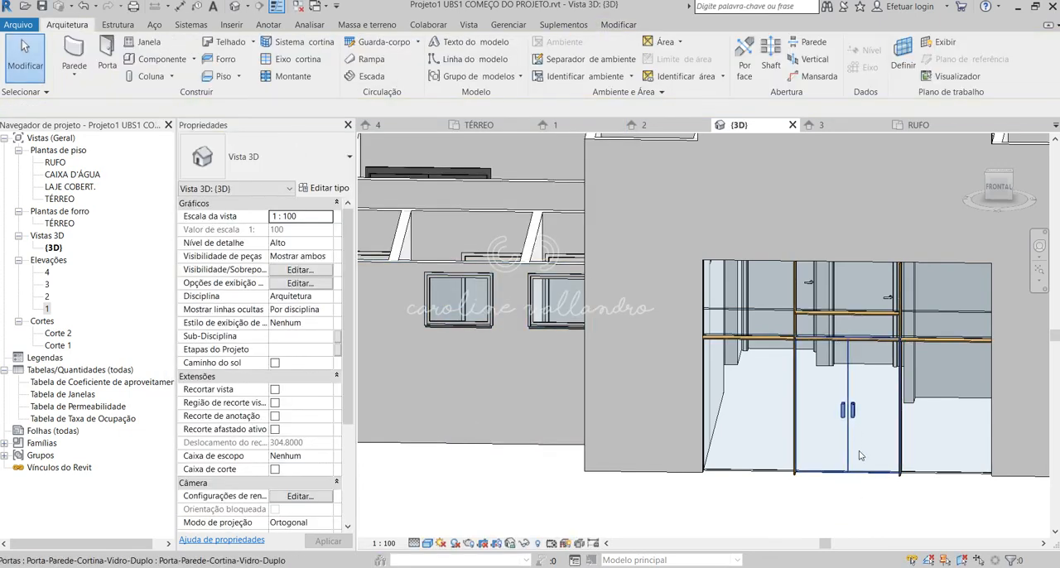
click(908, 521)
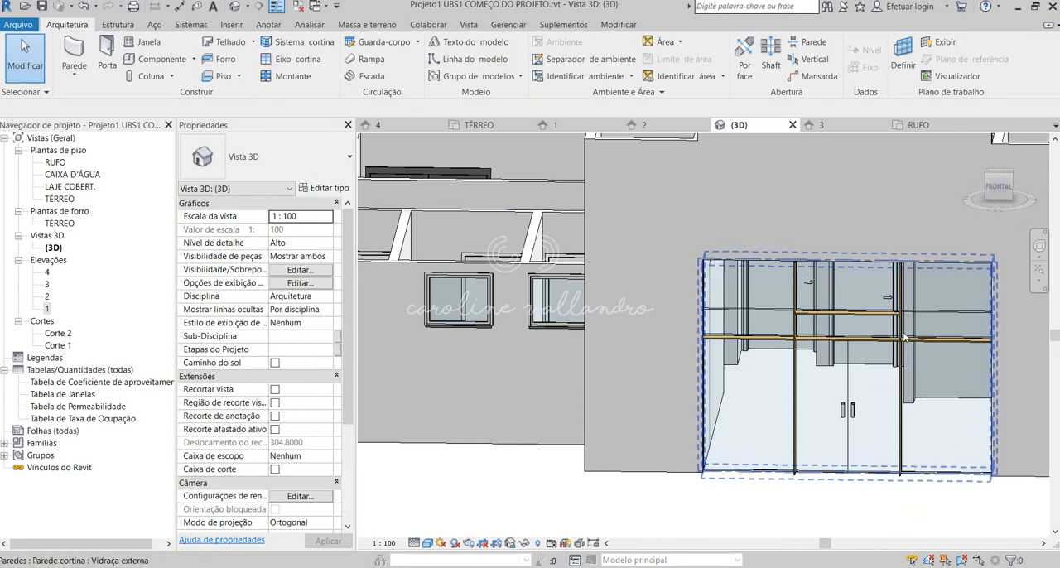
scroll(866, 331, up, 3)
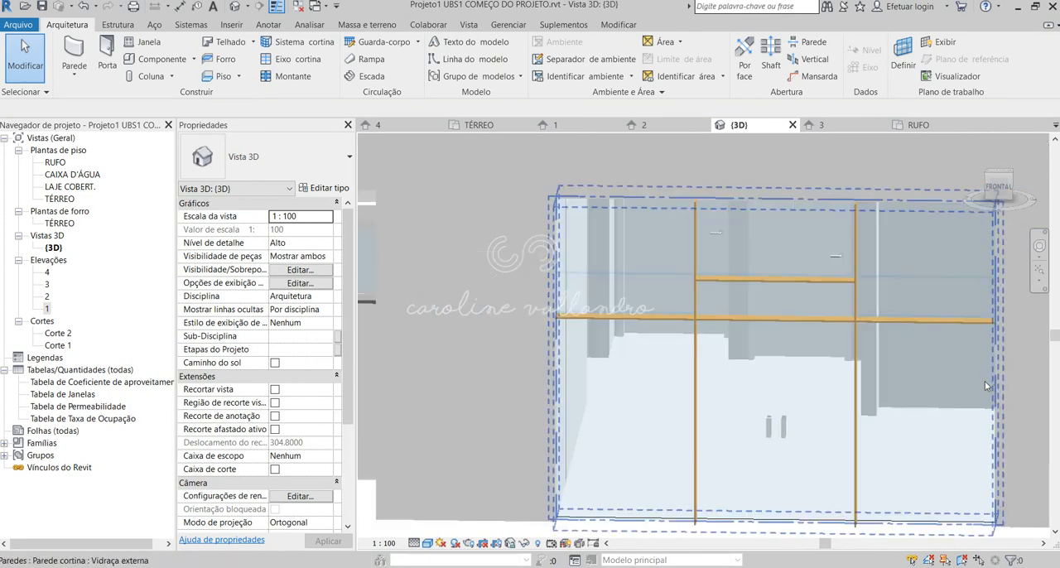
click(864, 323)
scroll(862, 327, down, 3)
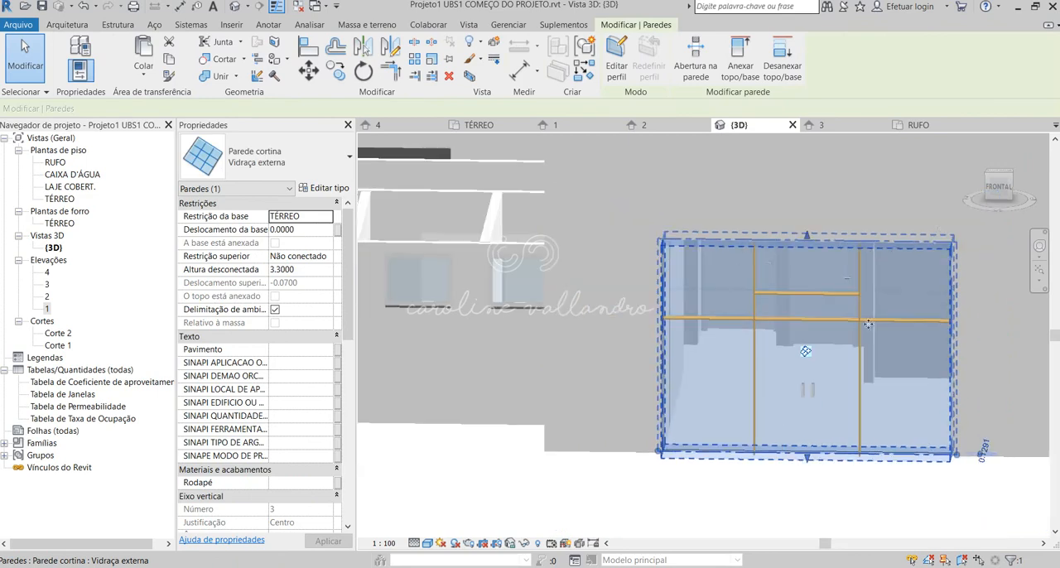
key(Escape)
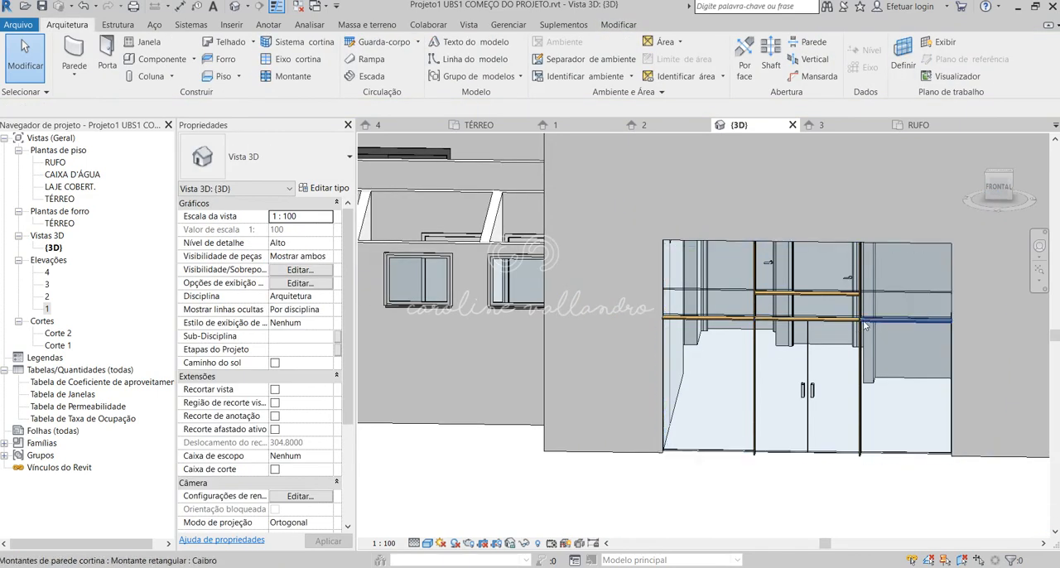
Open the Caibro type properties from the mullion beside the double door and choose Alumín. 1 as its material.
click(866, 320)
click(330, 189)
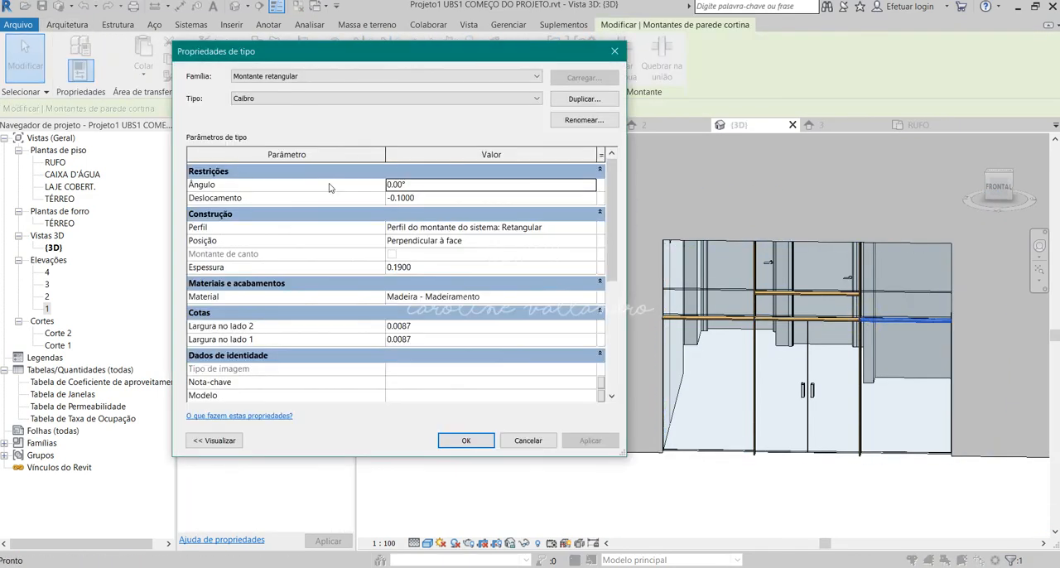
click(503, 240)
click(489, 256)
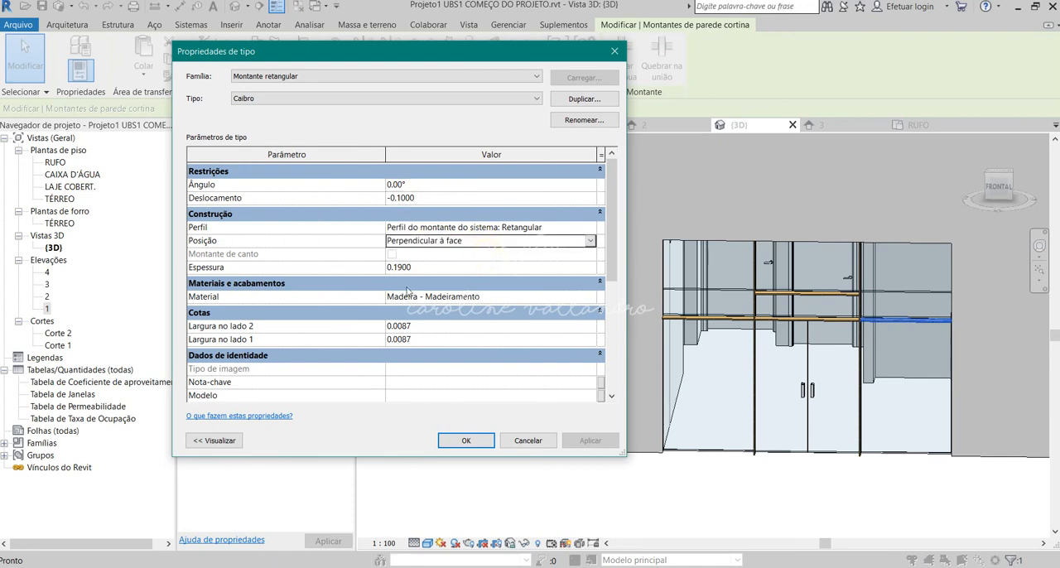
click(432, 266)
click(464, 298)
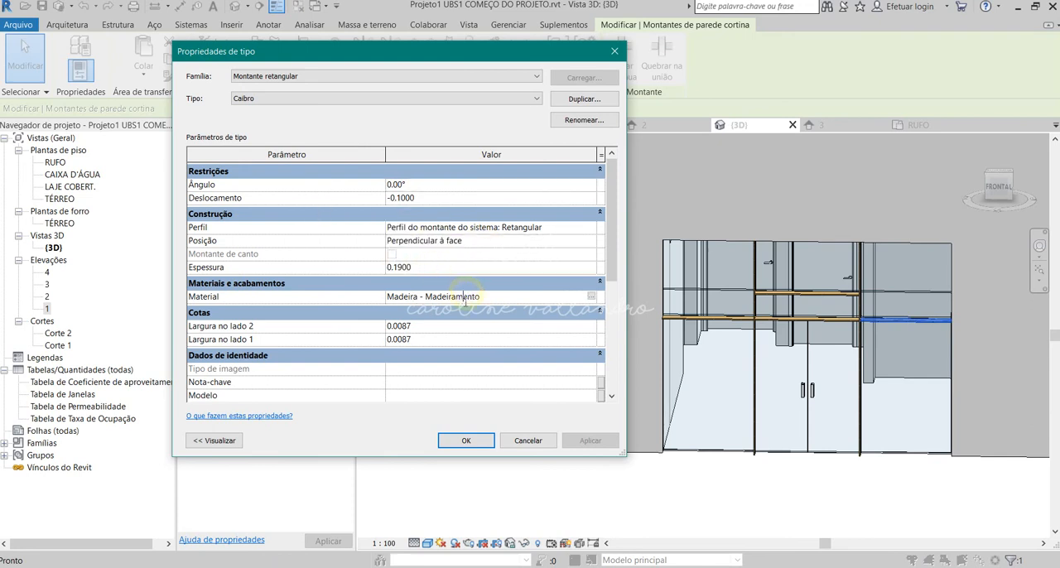
click(591, 296)
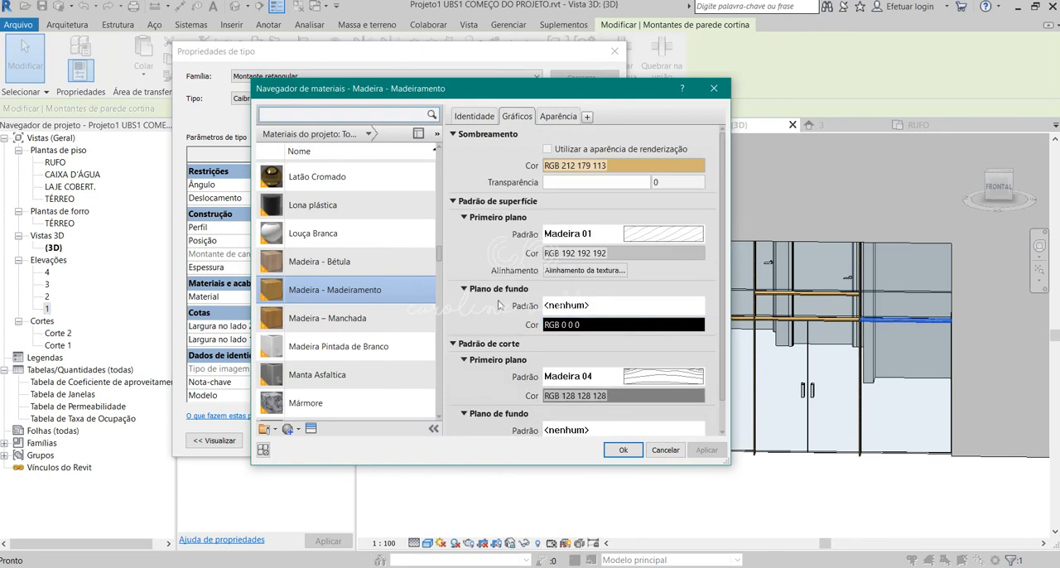
scroll(323, 289, up, 15)
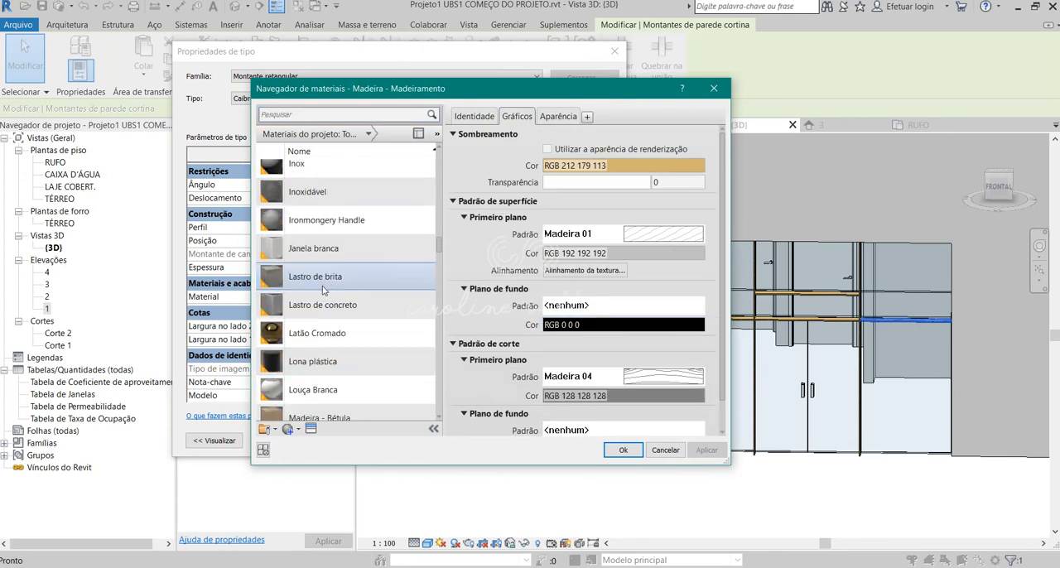
scroll(328, 299, up, 5)
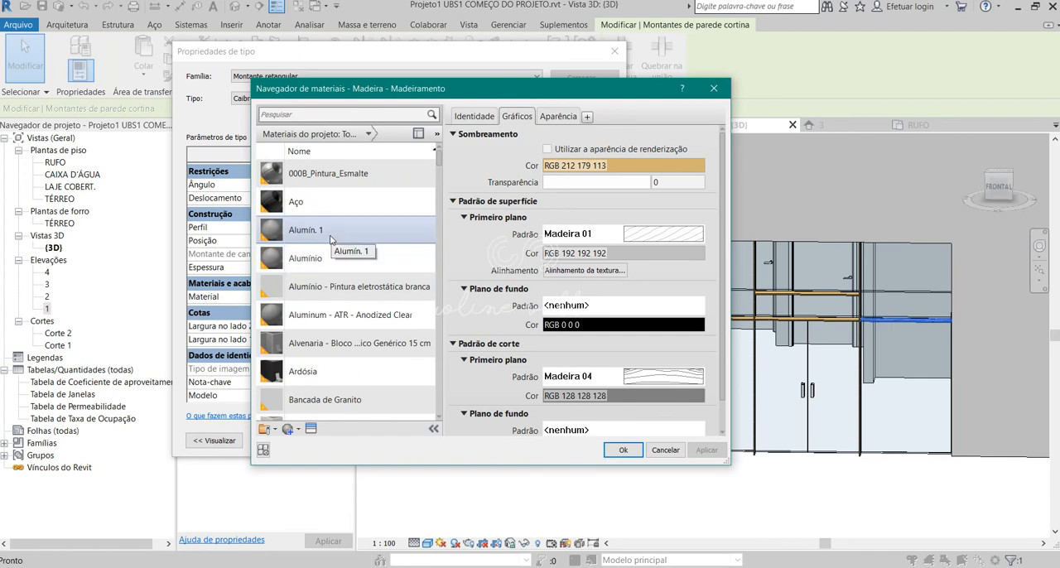
click(330, 235)
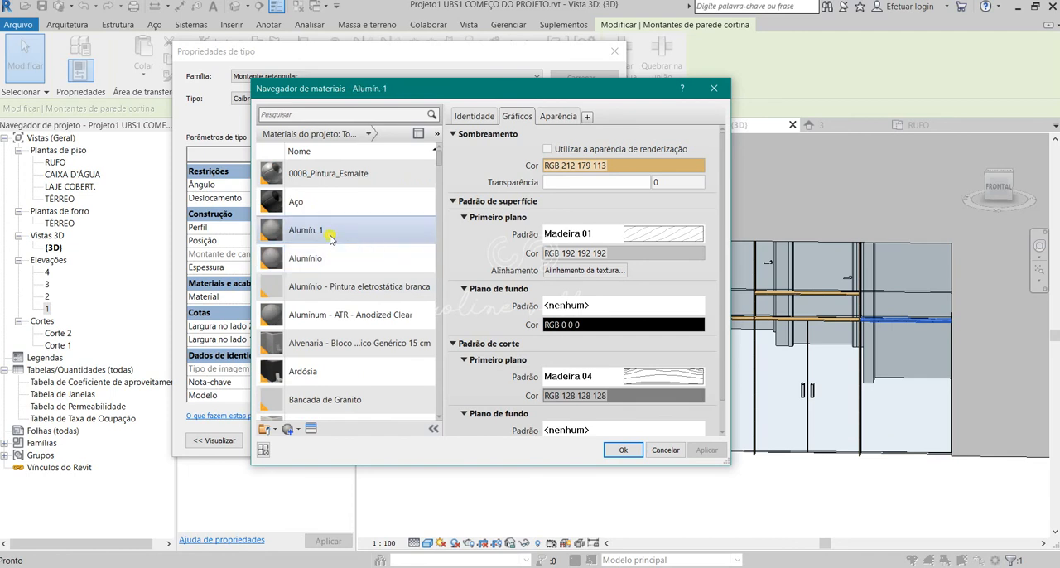
Set the shading colour of the Alumín. 1 material to light grey, RGB 207 207 207.
click(631, 167)
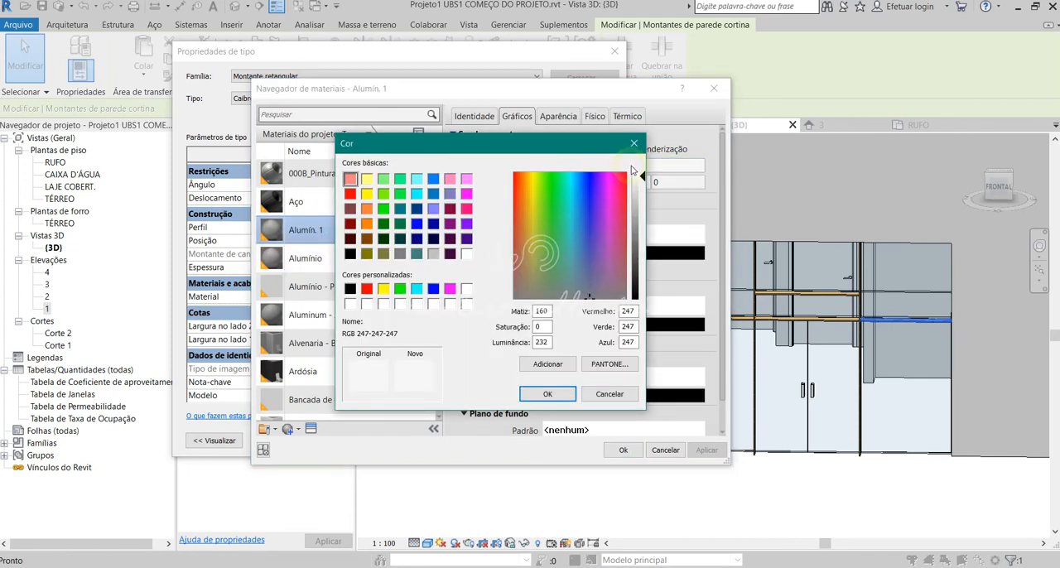
click(640, 213)
drag(639, 213, 640, 196)
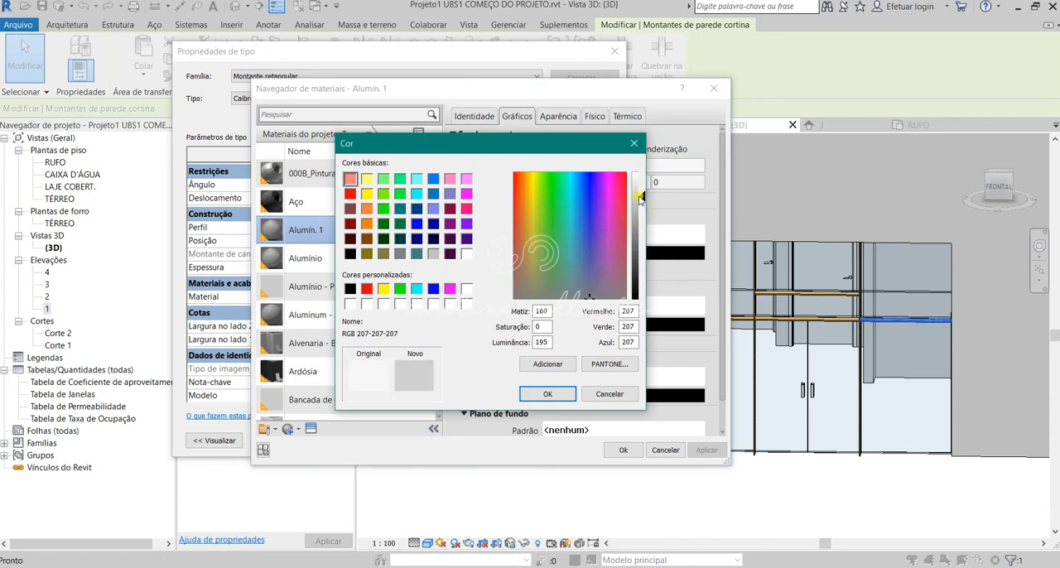
click(547, 394)
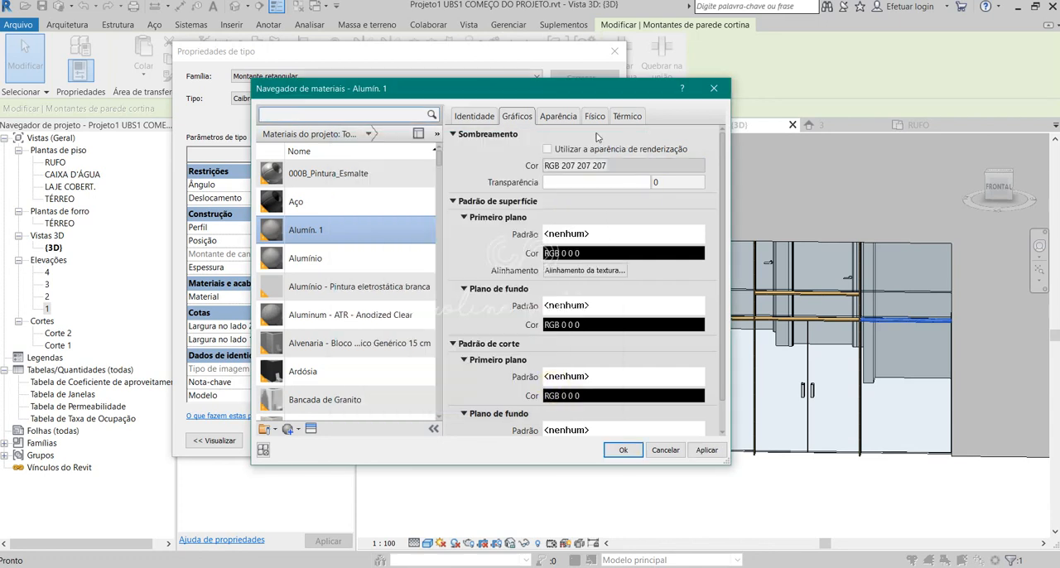
Confirm the Alumín. 1 material edits and the Caibro type properties, accepting the family warnings.
click(624, 450)
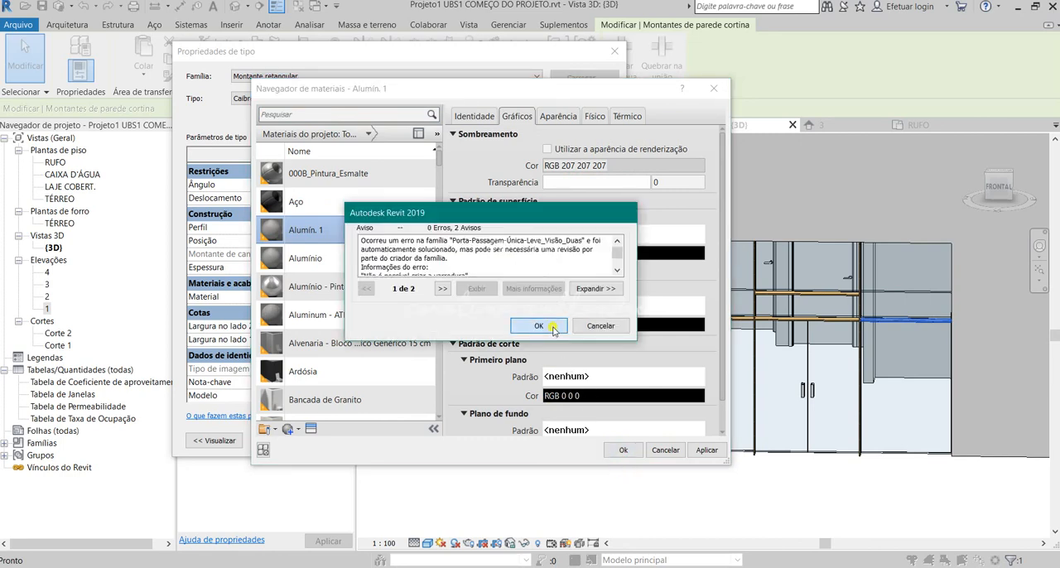
click(552, 328)
click(489, 436)
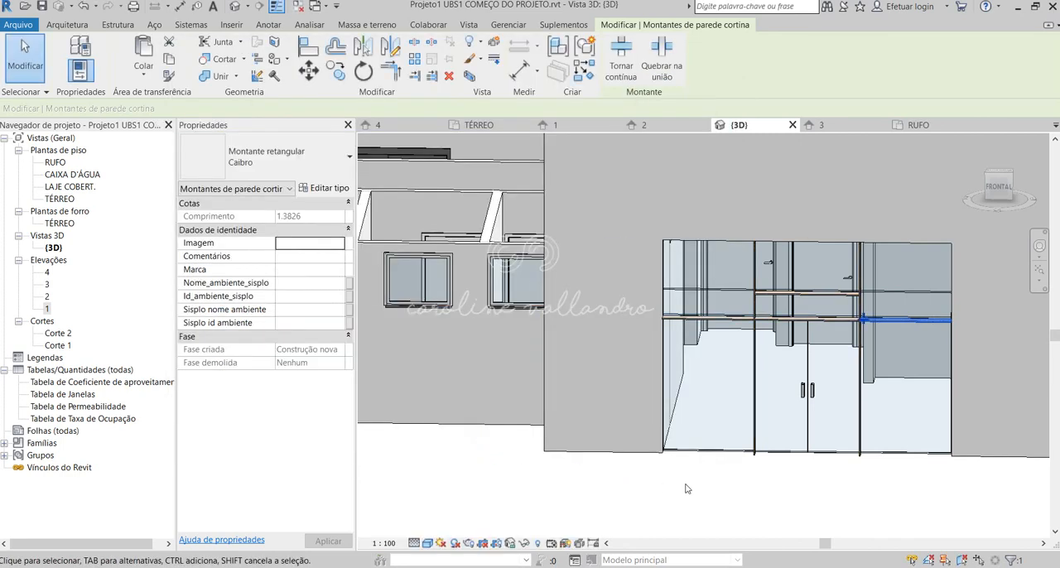
click(716, 487)
Set the Caibro mullion type's thickness (Espessura) to 0.03 and its offset (Deslocamento) to 0.
shift+middle_drag(891, 379, 955, 401)
scroll(1037, 361, up, 2)
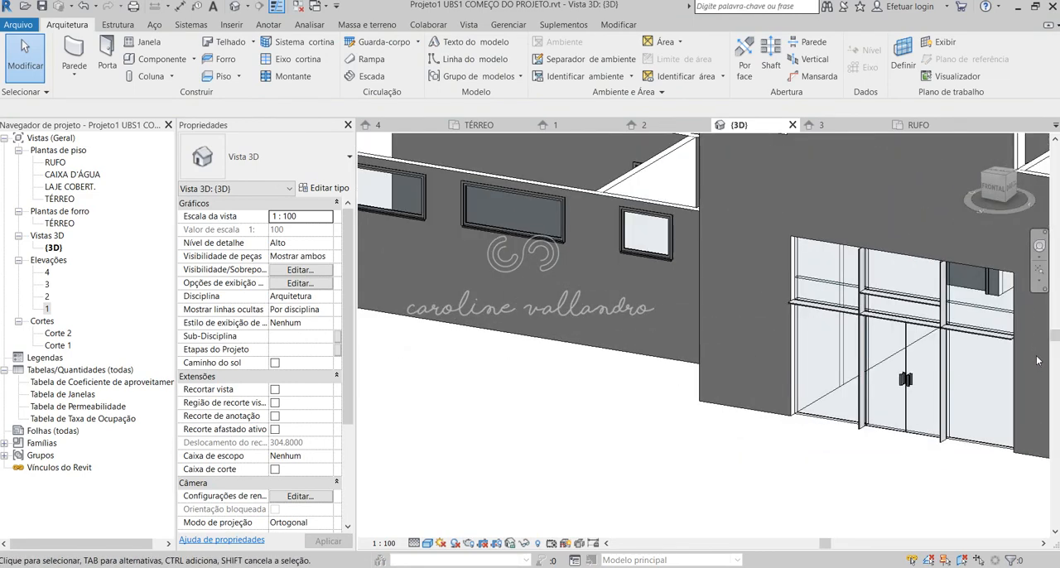
shift+middle_drag(1040, 357, 838, 402)
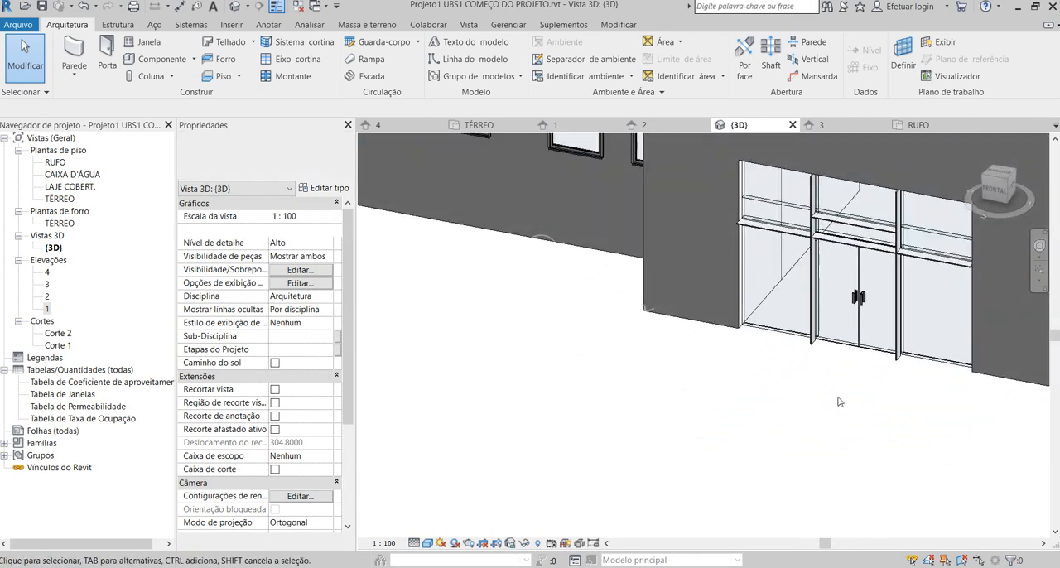
click(833, 245)
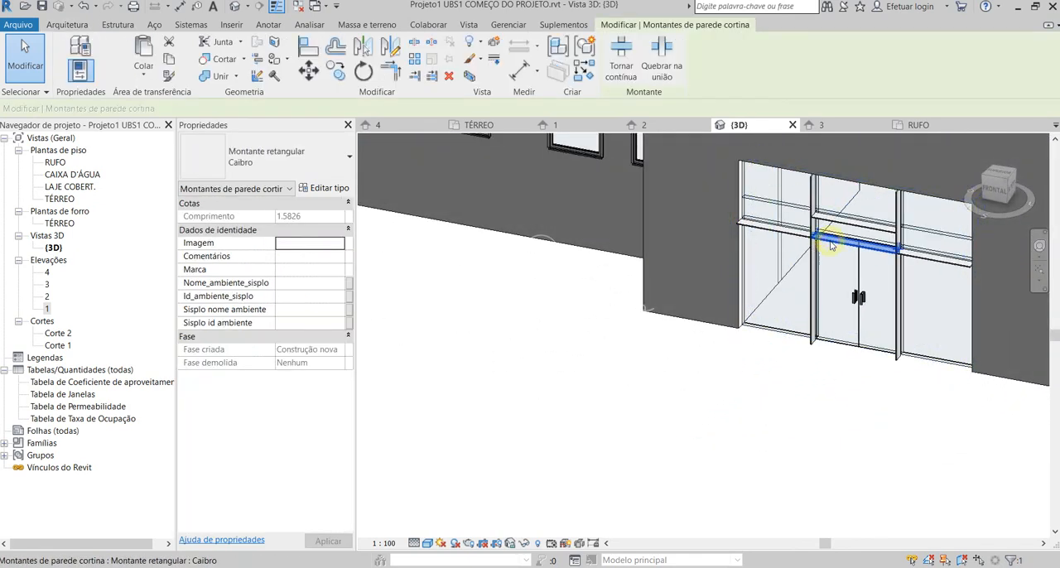
click(323, 188)
click(391, 268)
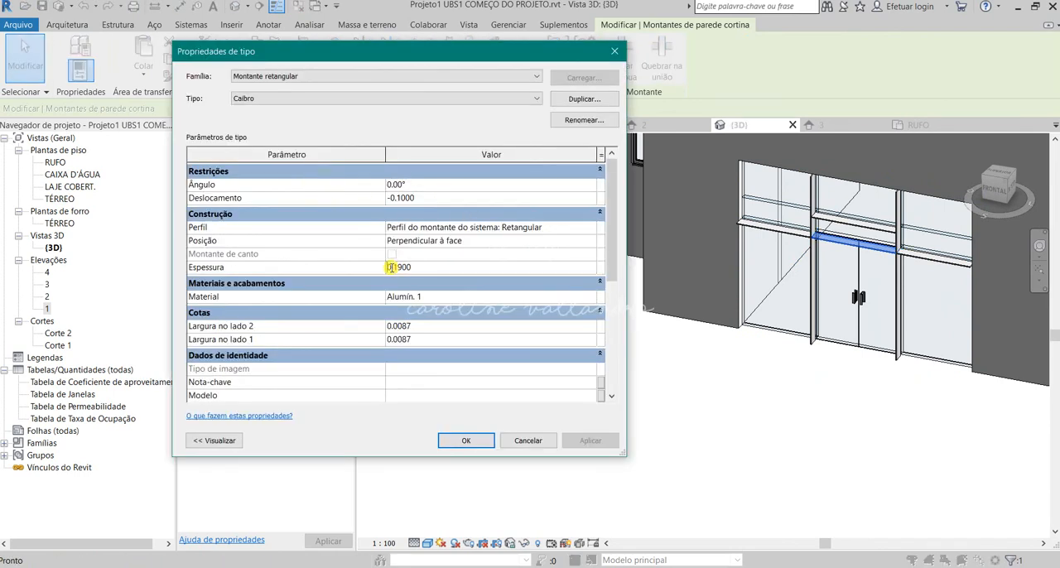
text(03)
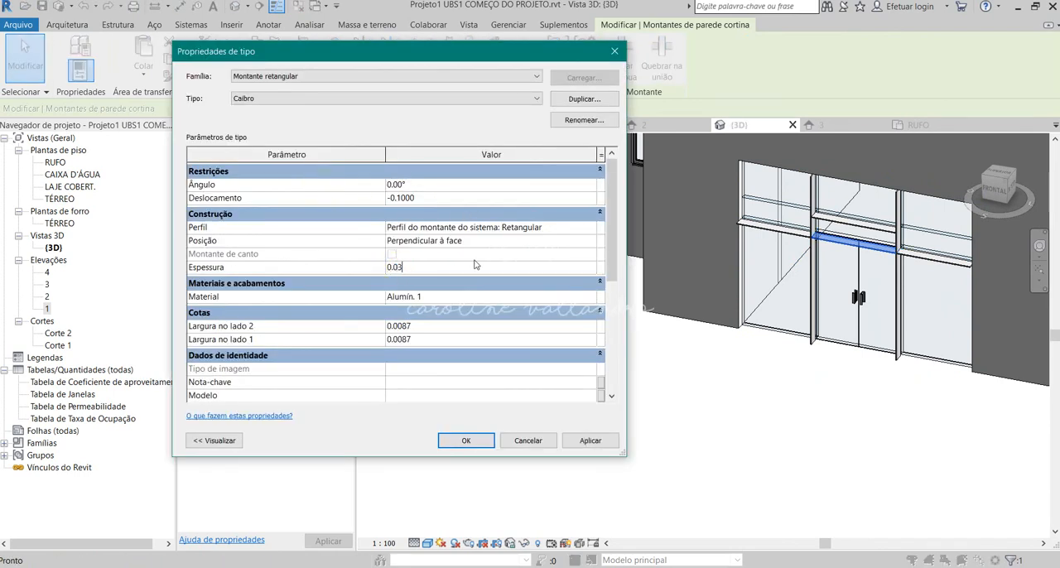
click(437, 326)
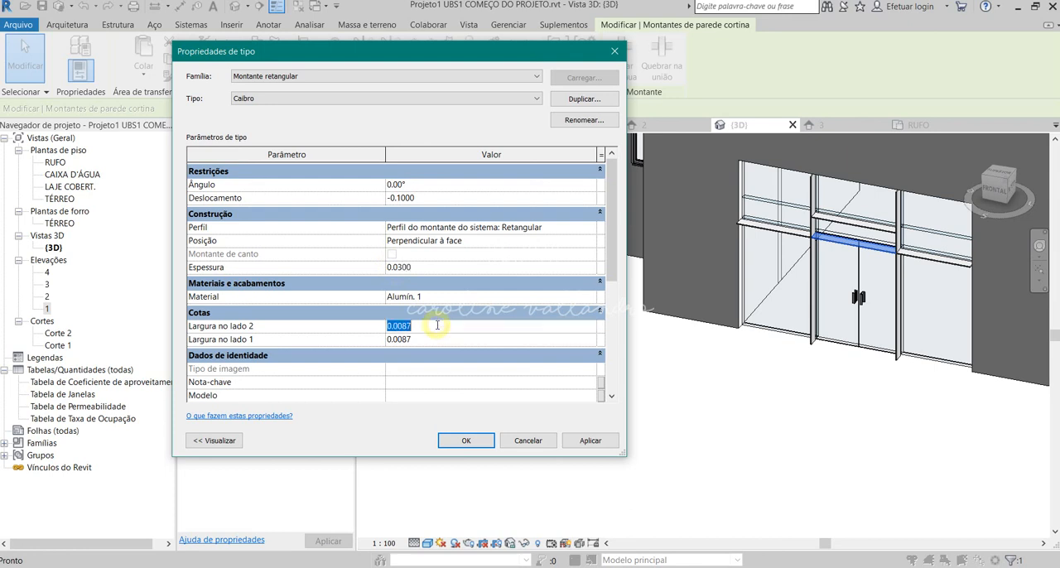
click(430, 197)
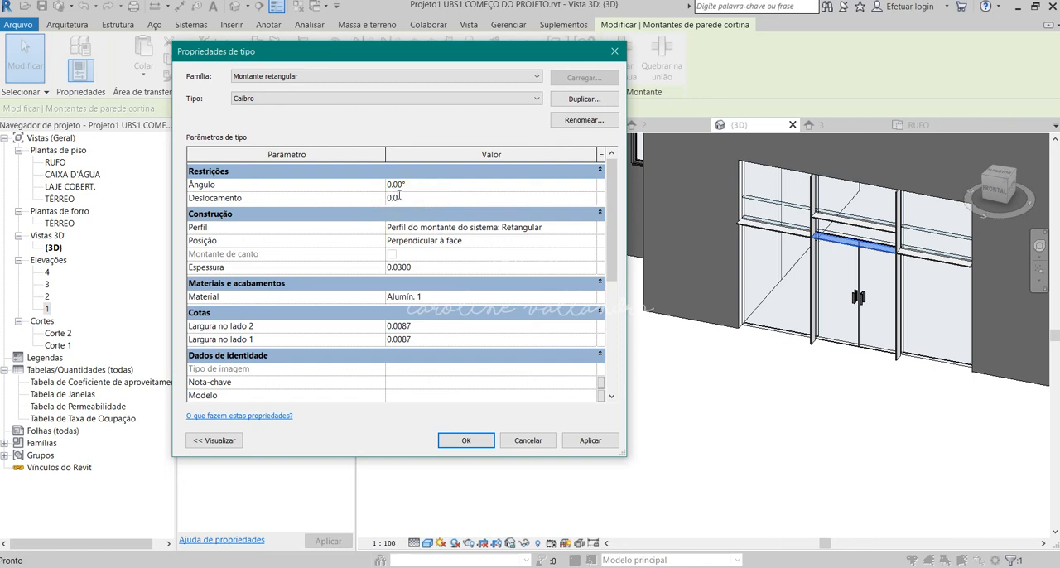
click(470, 296)
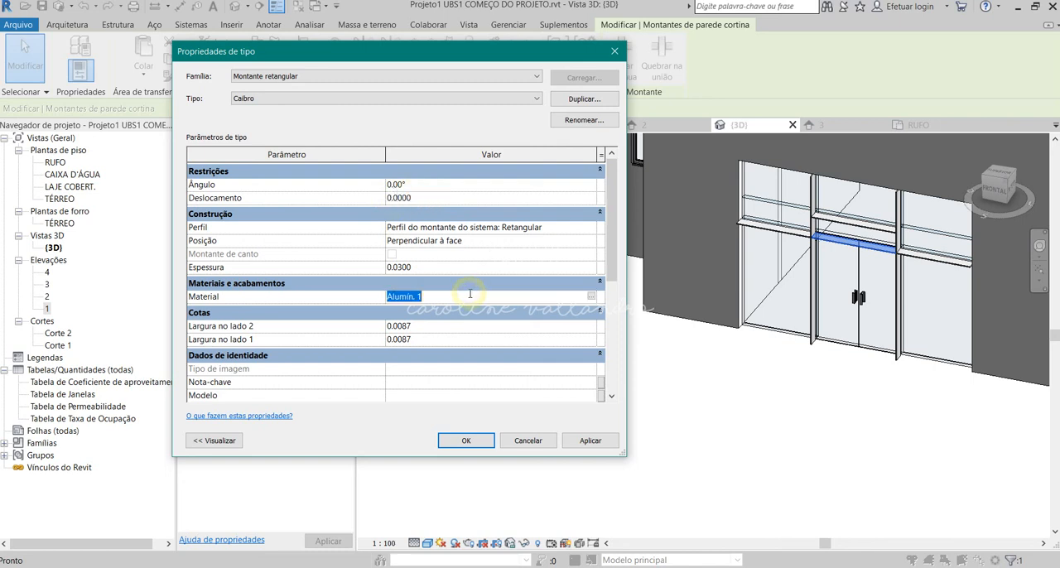
click(466, 440)
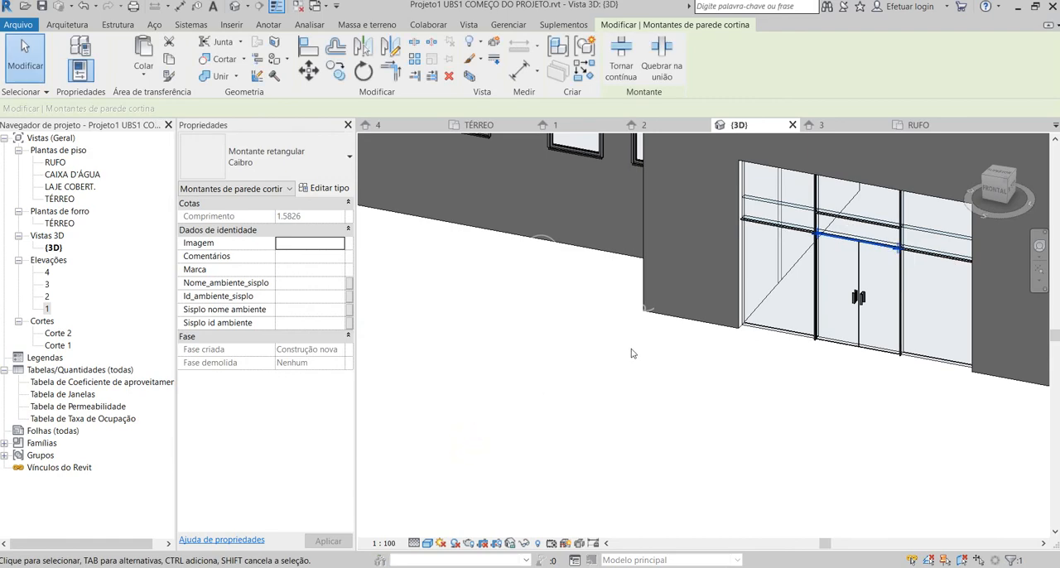
click(701, 422)
Examine the portico's mullions in 3D and elevation 1, comparing them with the front facade in the browser's reference PDF before returning to Revit.
scroll(980, 240, up, 3)
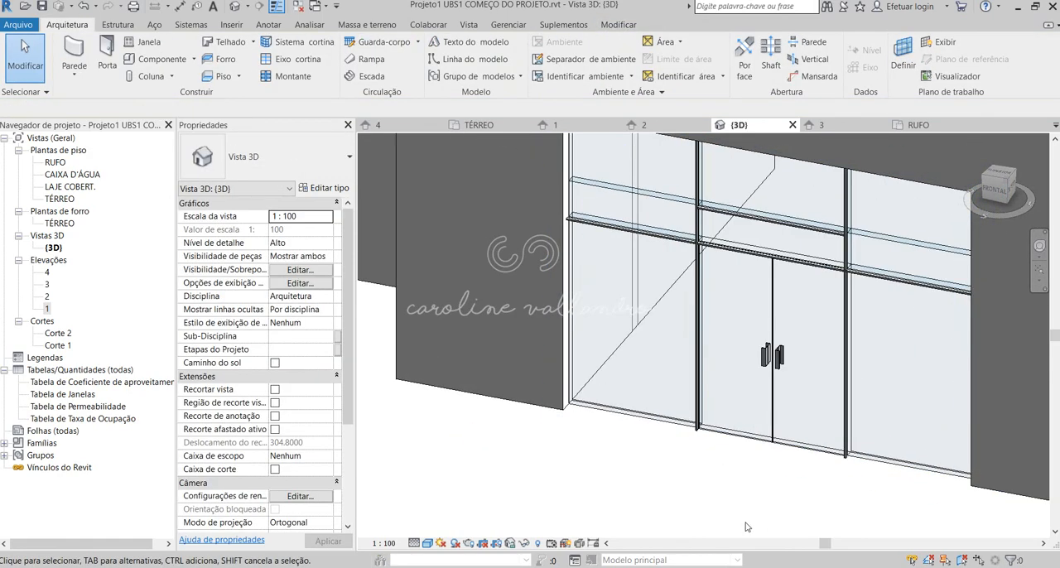
shift+middle_drag(697, 512, 673, 514)
scroll(638, 463, down, 5)
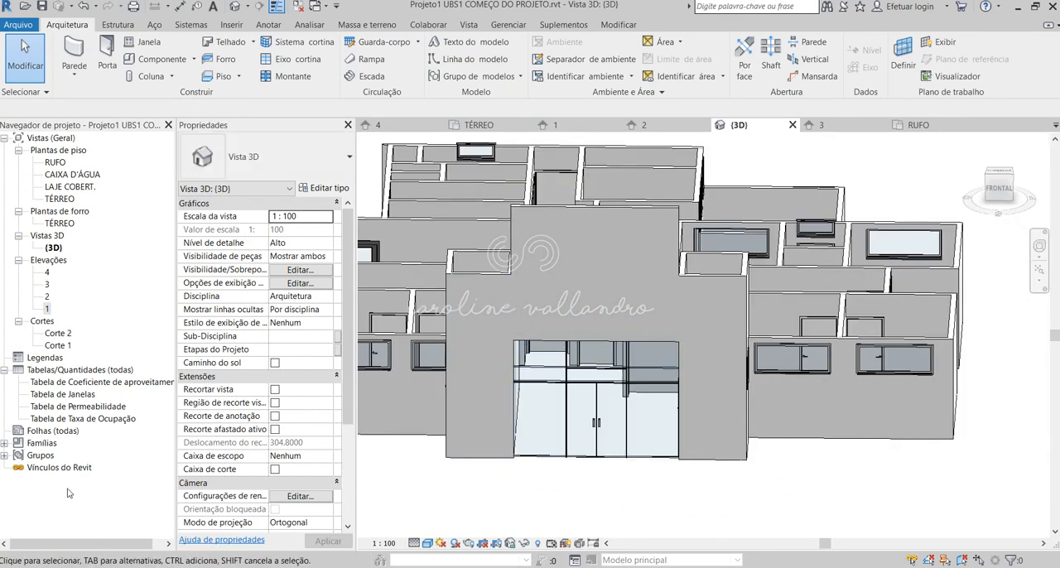
double_click(49, 309)
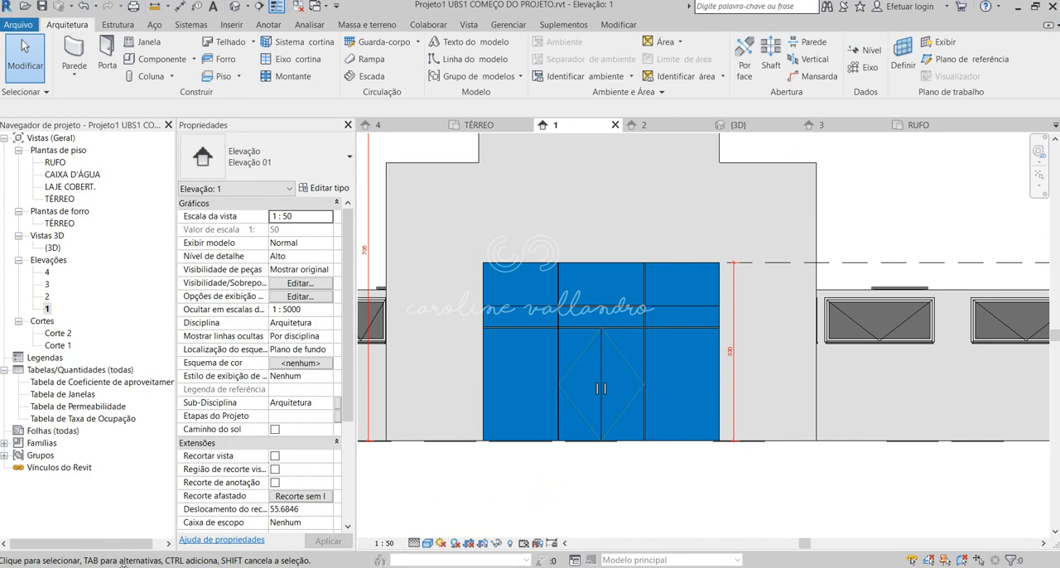
click(116, 563)
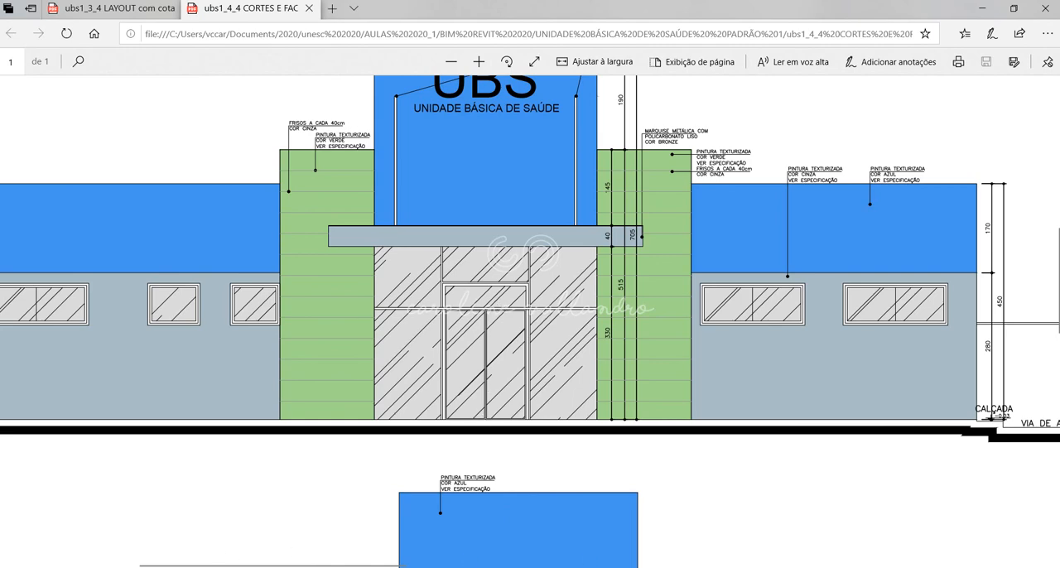
click(632, 563)
scroll(645, 400, down, 3)
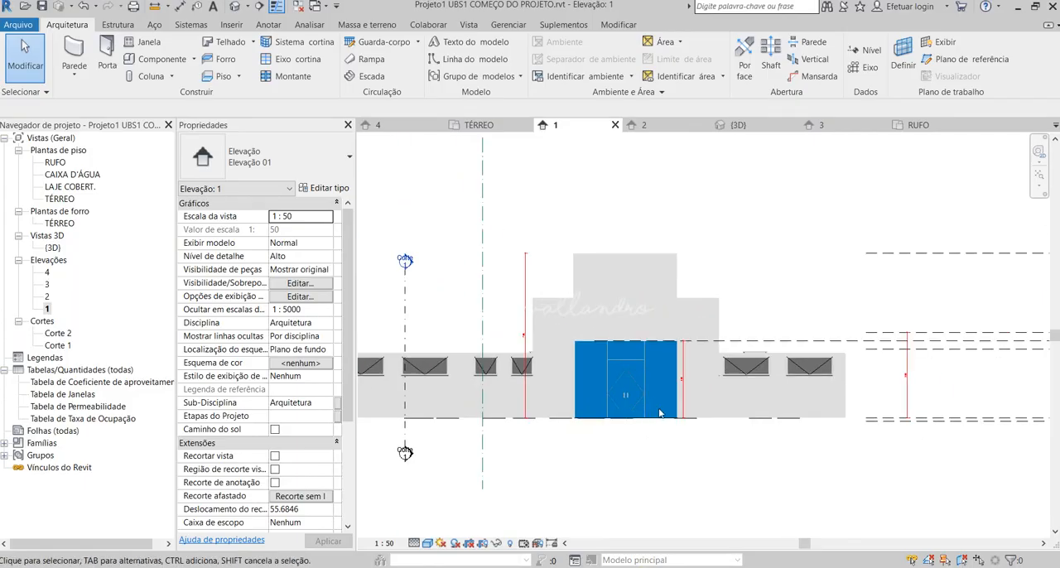
middle_drag(674, 421, 639, 484)
scroll(800, 227, down, 1)
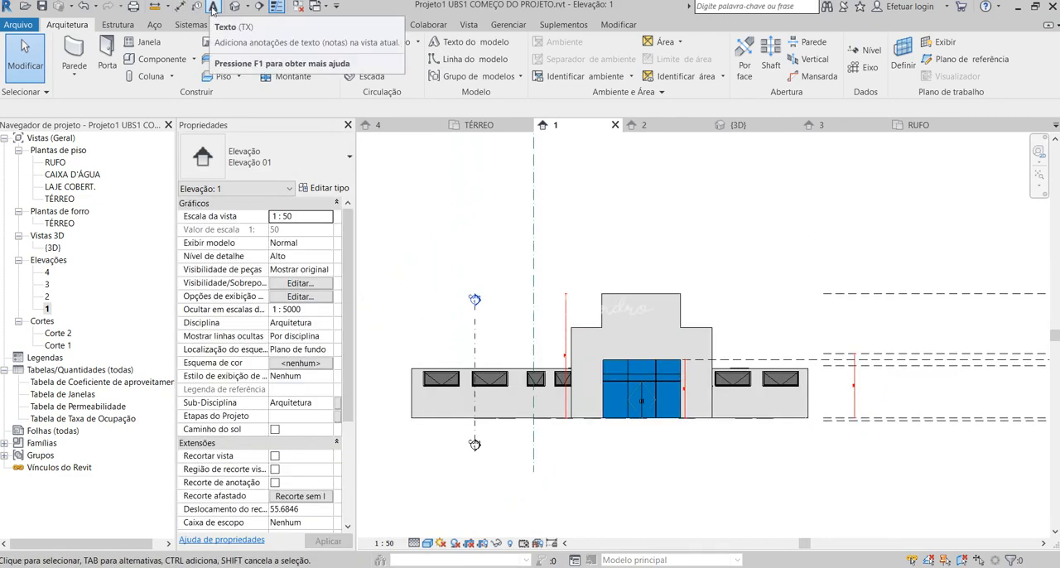
Return to the default 3D view and examine the glazed front portico together with the whole building.
click(235, 6)
scroll(739, 331, down, 2)
shift+middle_drag(734, 356, 683, 410)
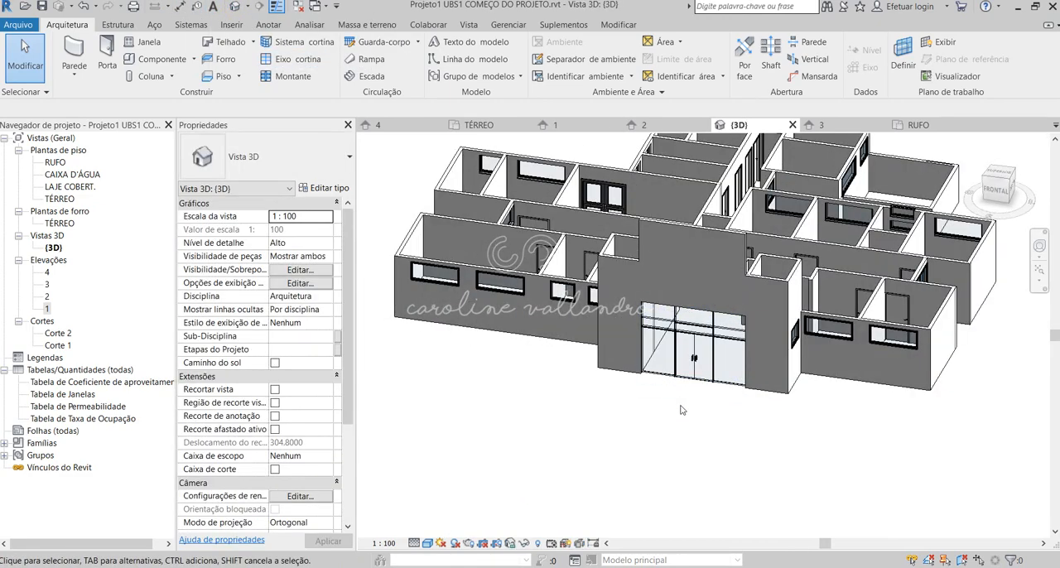
shift+middle_drag(843, 321, 638, 406)
scroll(460, 339, up, 5)
scroll(644, 419, down, 3)
scroll(628, 309, up, 2)
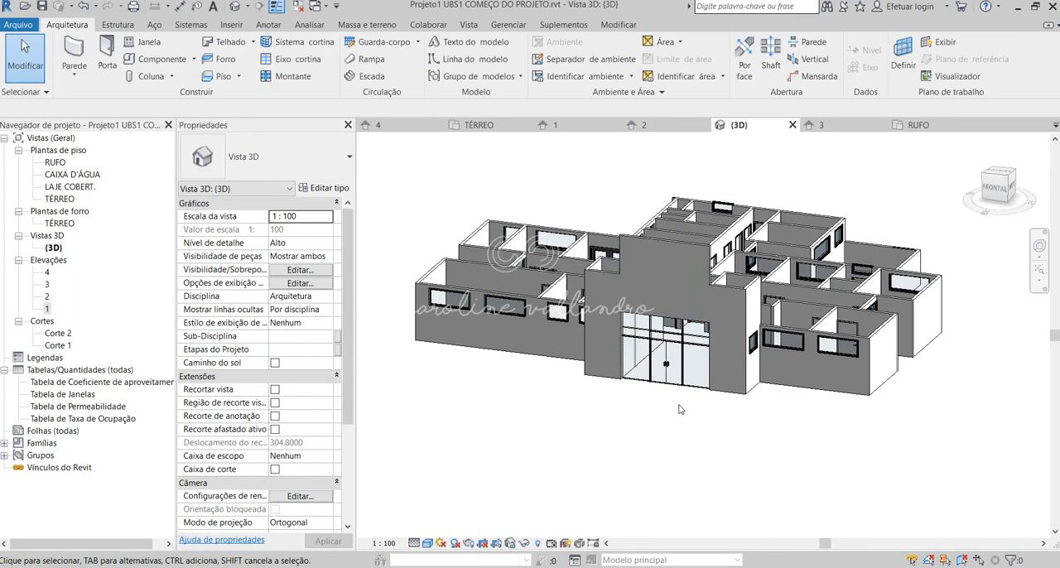
shift+middle_drag(680, 410, 743, 232)
scroll(743, 232, up, 4)
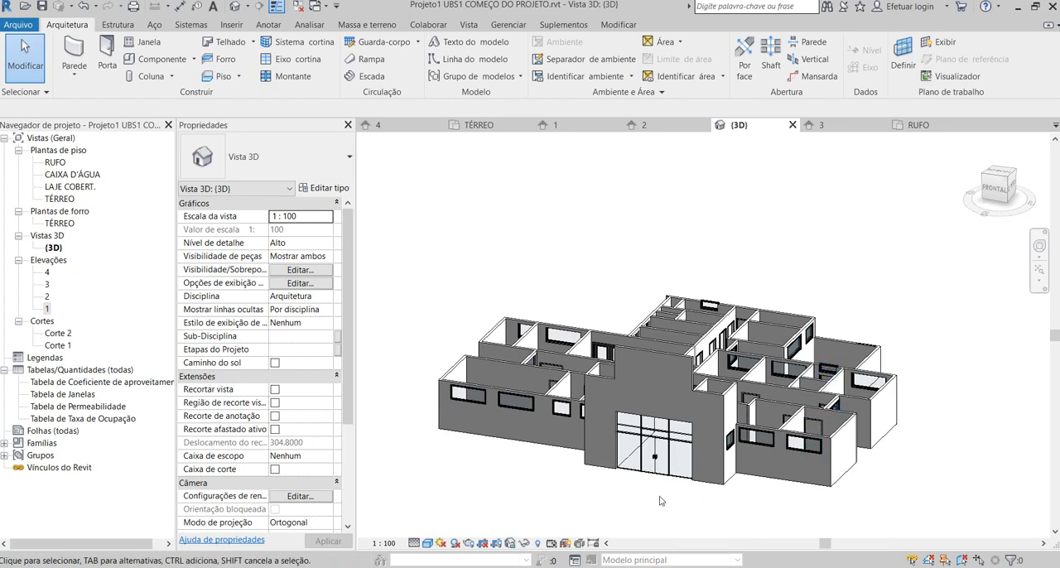
scroll(660, 500, up, 3)
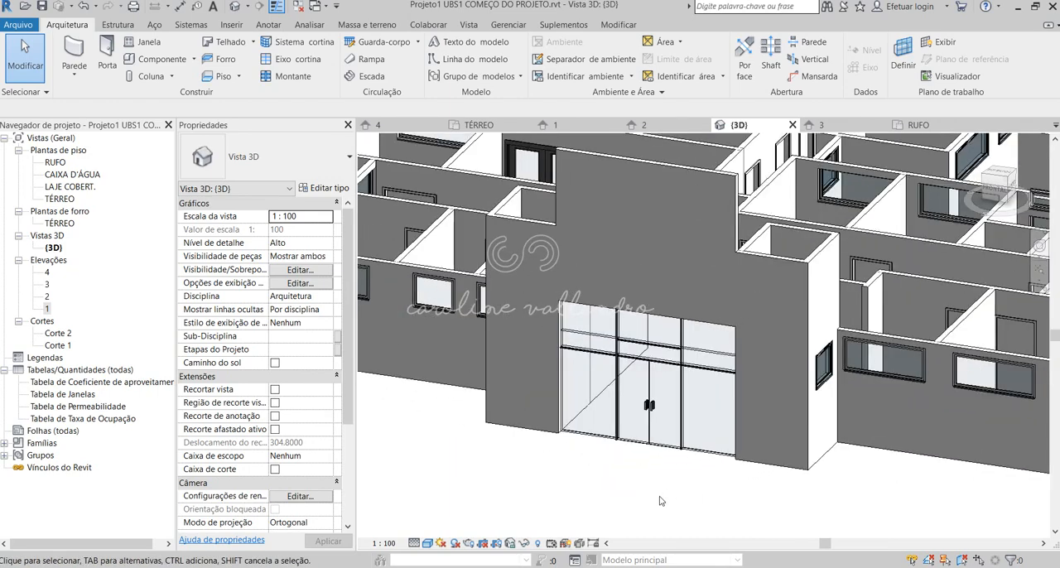
scroll(660, 500, down, 2)
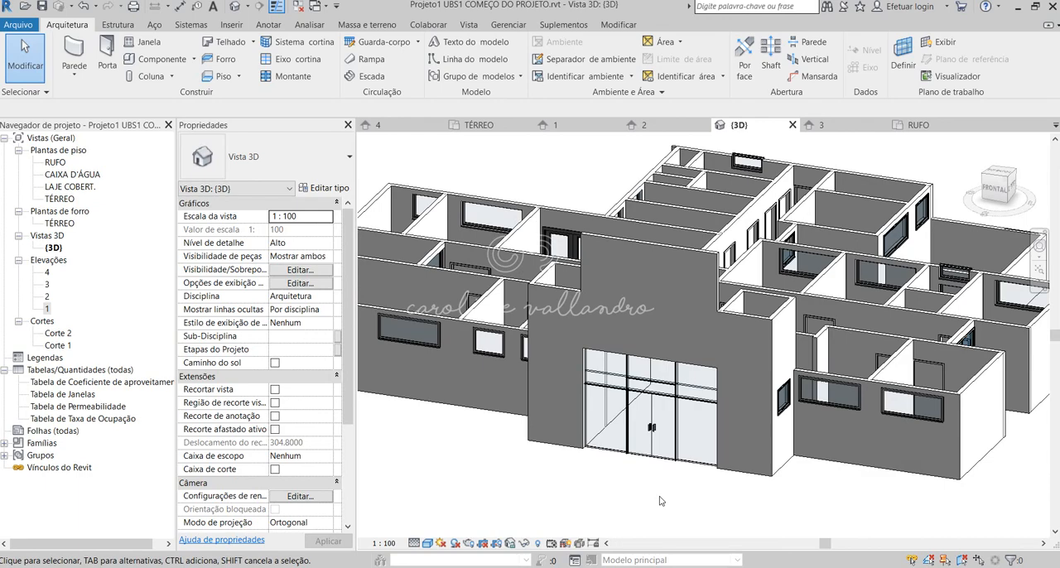